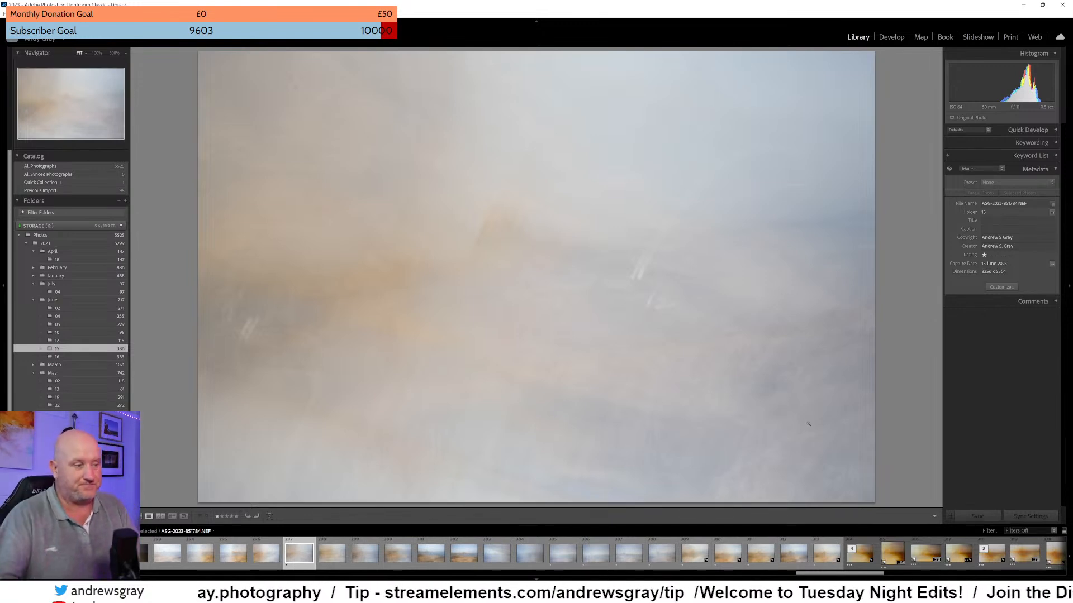
{"action": "left_click", "coordinate": [726, 555]}
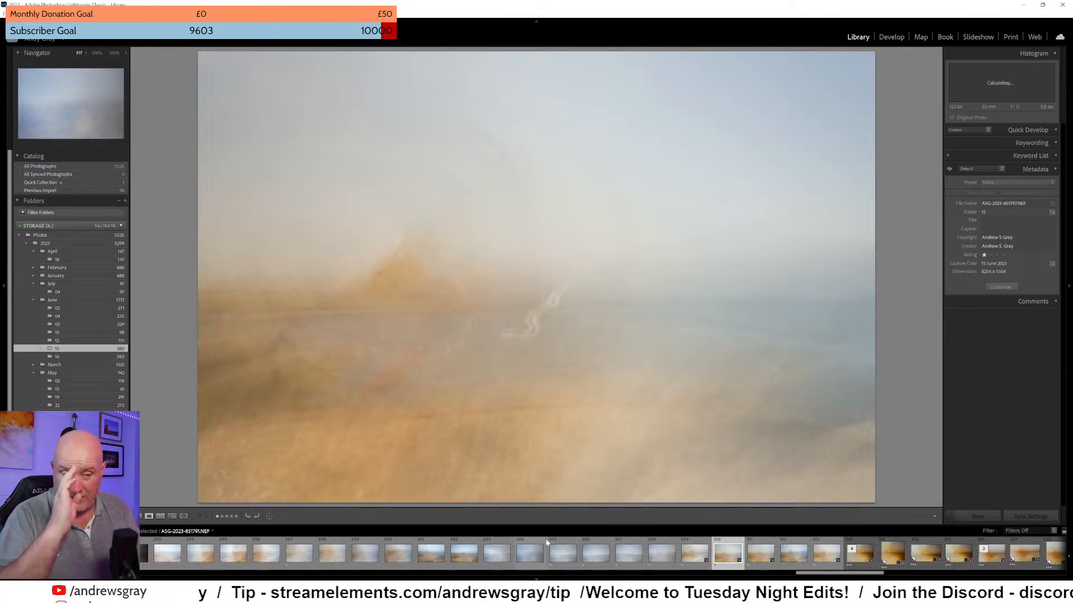
{"action": "scroll", "coordinate": [545, 540], "scroll_direction": "down", "scroll_amount": 5}
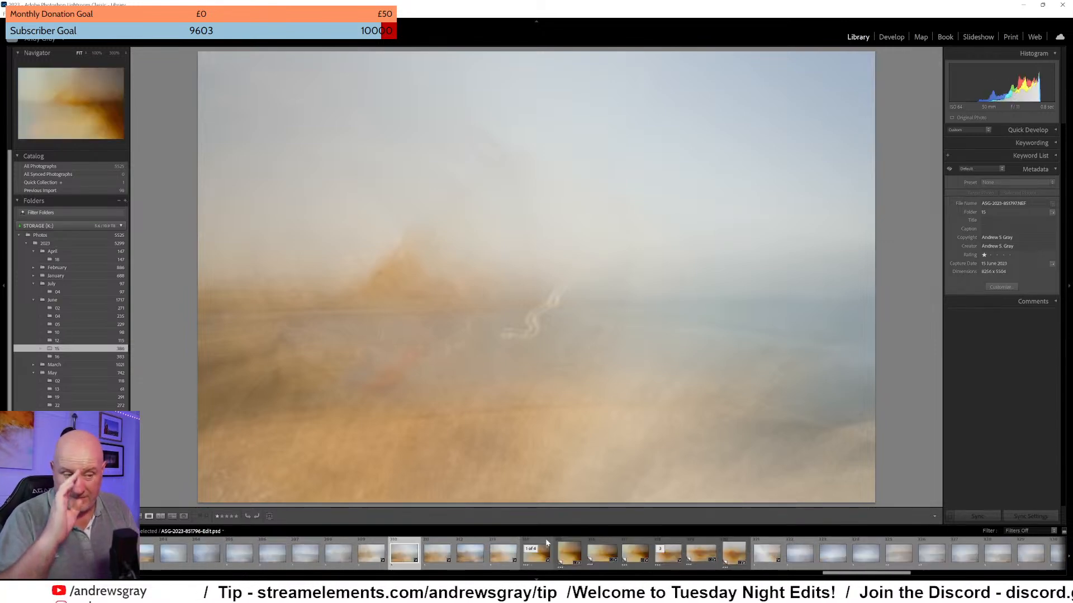
{"action": "left_click", "coordinate": [232, 560]}
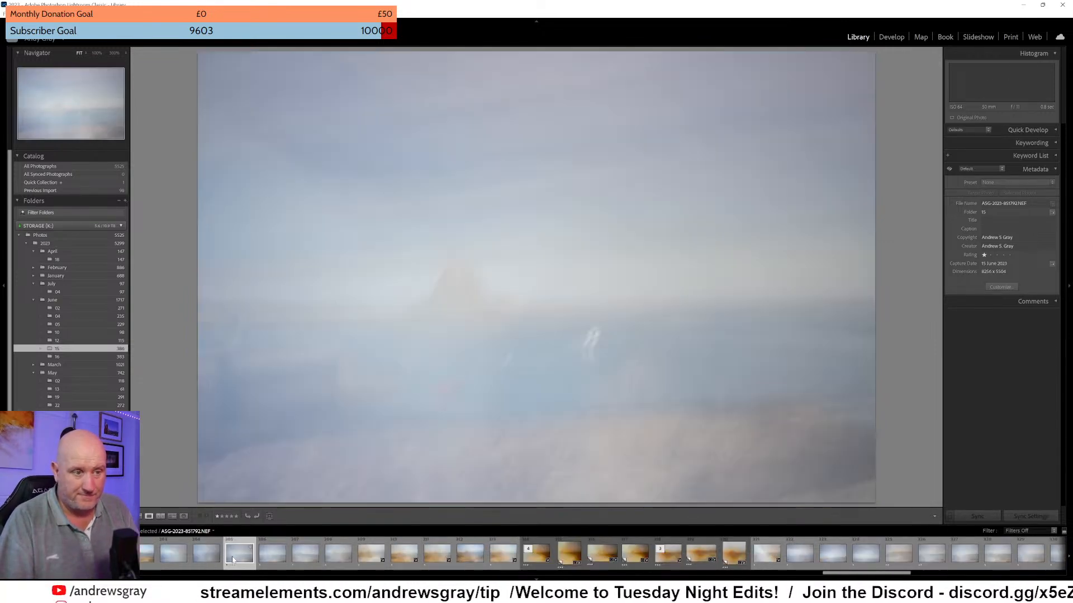
{"action": "left_click", "coordinate": [276, 564]}
{"action": "left_click", "coordinate": [306, 561]}
{"action": "scroll", "coordinate": [464, 561], "scroll_direction": "down", "scroll_amount": 10}
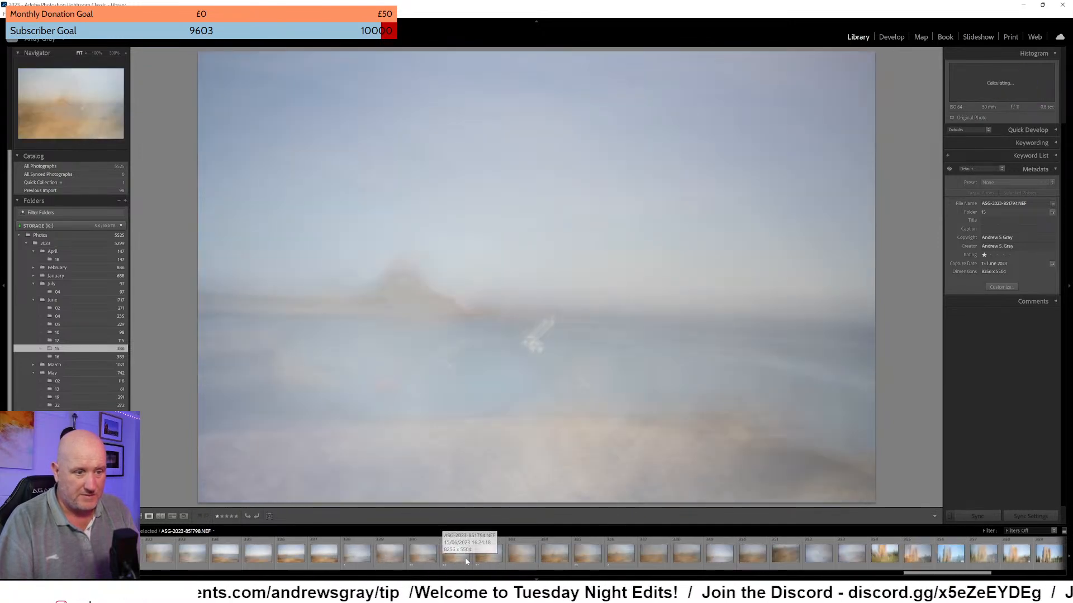
{"action": "scroll", "coordinate": [458, 557], "scroll_direction": "up", "scroll_amount": 5}
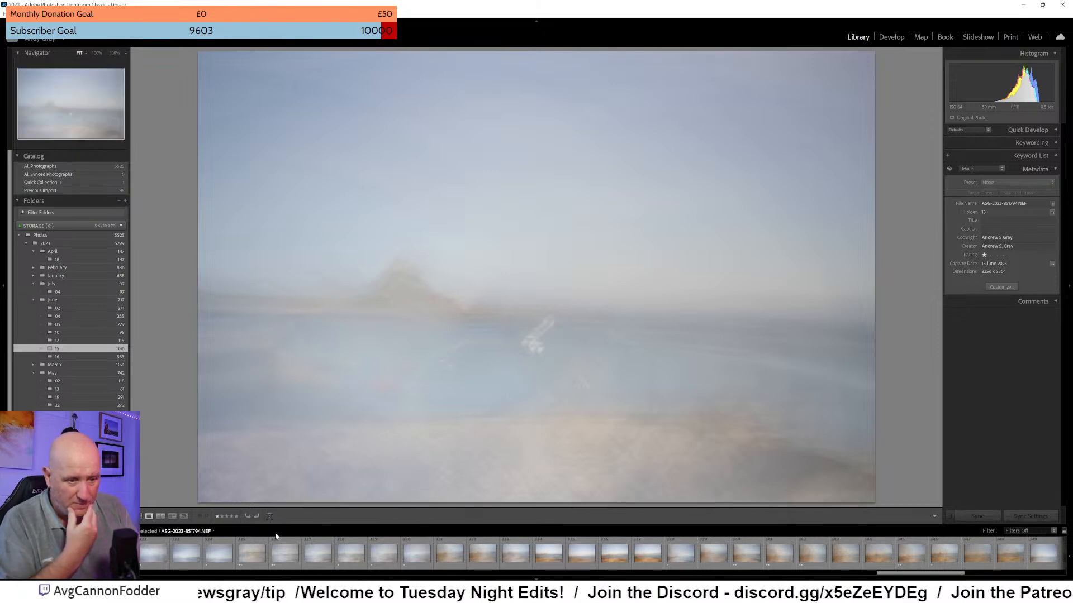
{"action": "left_click", "coordinate": [252, 553]}
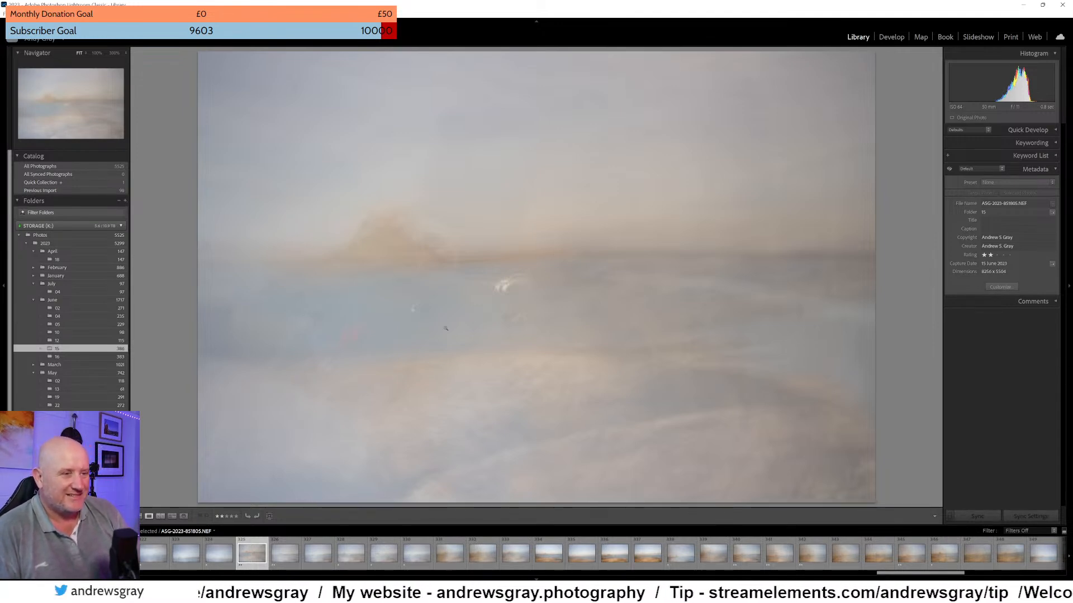
{"action": "key", "text": "Right"}
{"action": "key", "text": "Left"}
{"action": "key", "text": "Right"}
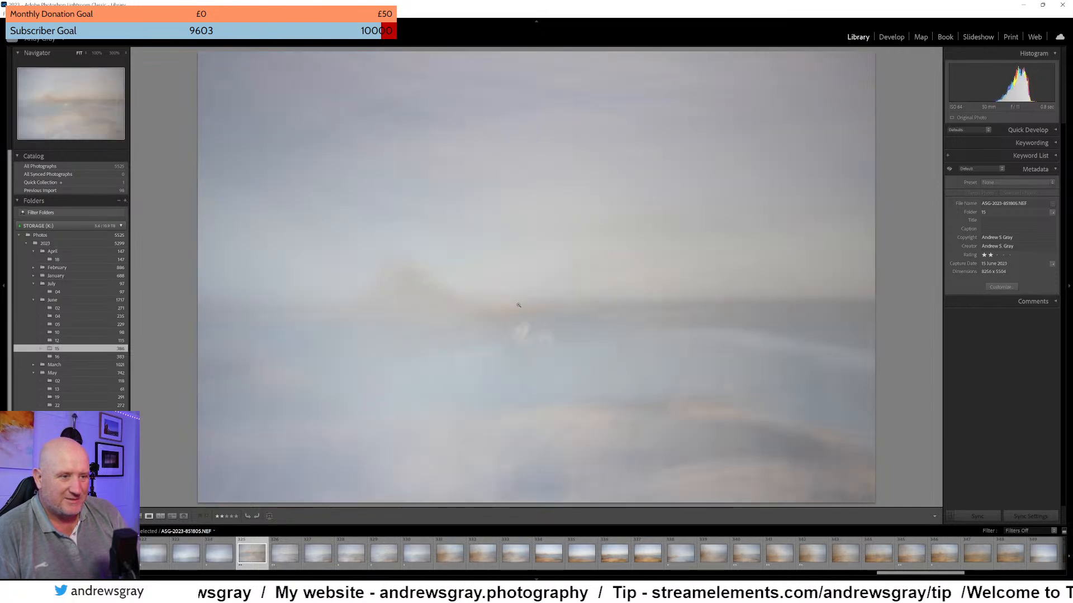
{"action": "key", "text": "Left"}
{"action": "key", "text": "Right"}
{"action": "key", "text": "Left"}
{"action": "key", "text": "Right"}
{"action": "key", "text": "Left"}
{"action": "key", "text": "Right"}
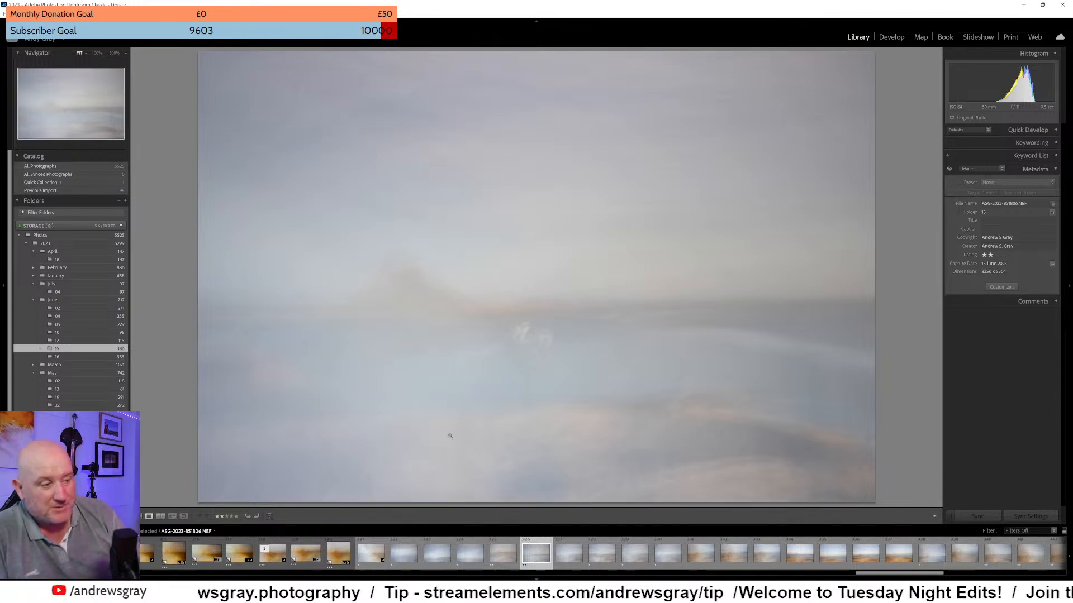
{"action": "key", "text": "Left"}
{"action": "key", "text": "Right"}
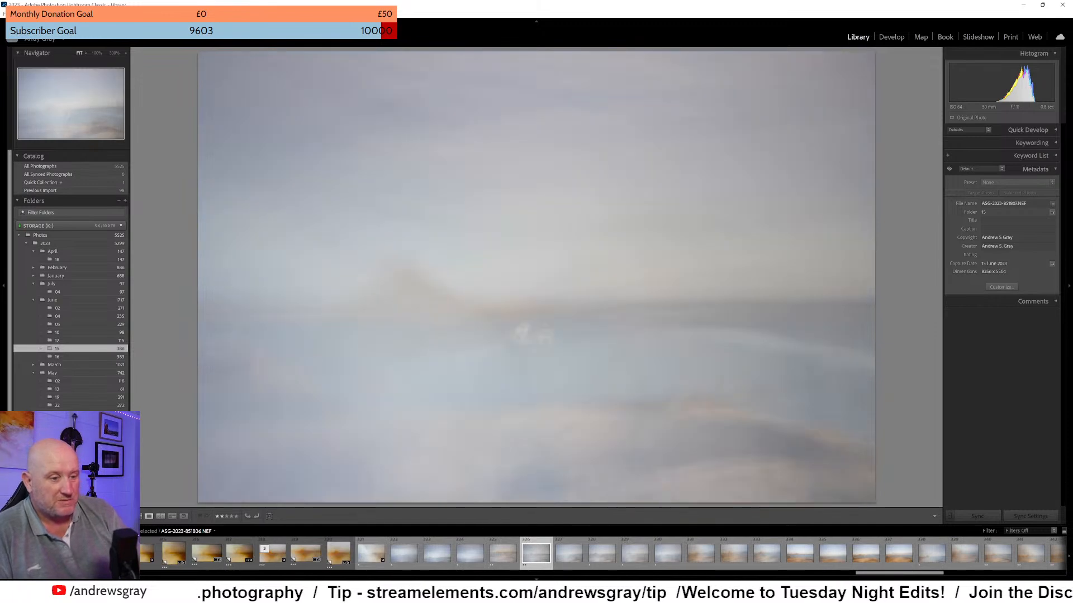
{"action": "scroll", "coordinate": [611, 569], "scroll_direction": "down", "scroll_amount": 4}
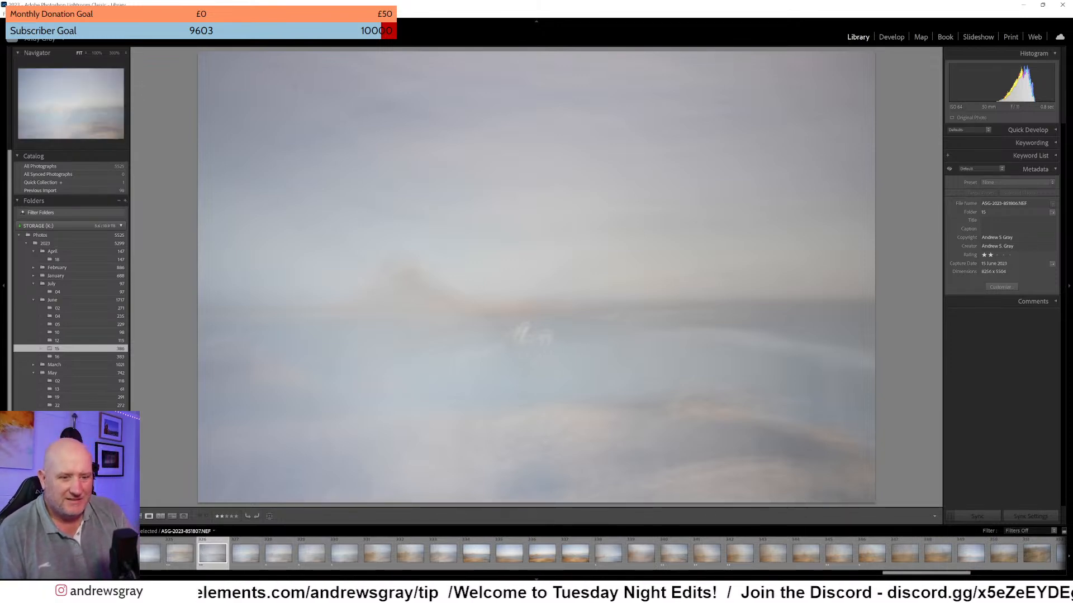
{"action": "left_click", "coordinate": [179, 564], "text": "ctrl"}
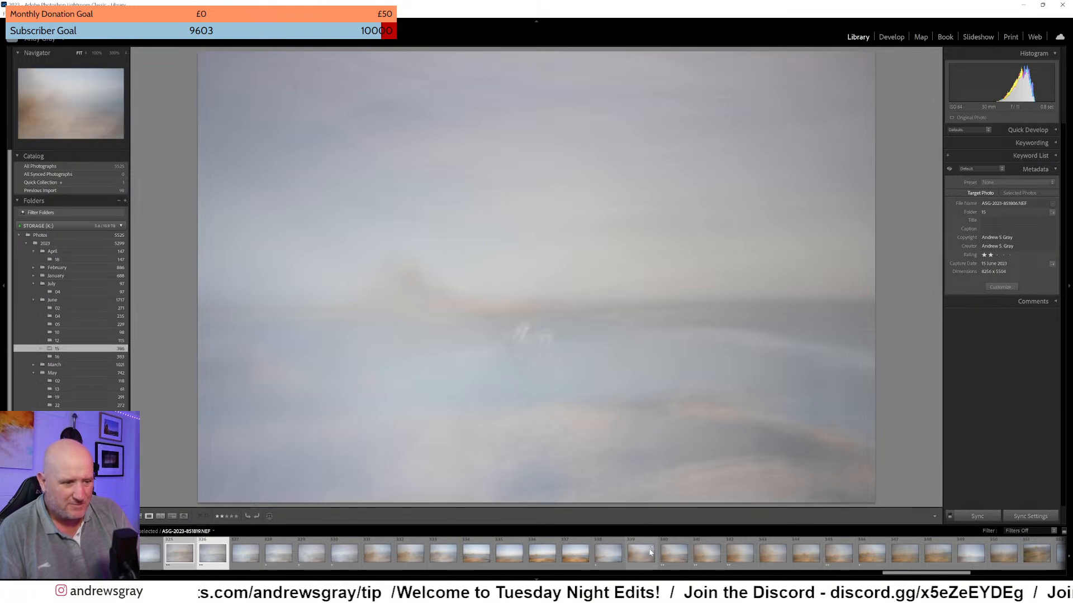
{"action": "left_click", "coordinate": [680, 560], "text": "ctrl"}
{"action": "left_click", "coordinate": [708, 560], "text": "ctrl"}
{"action": "left_click", "coordinate": [741, 559], "text": "ctrl"}
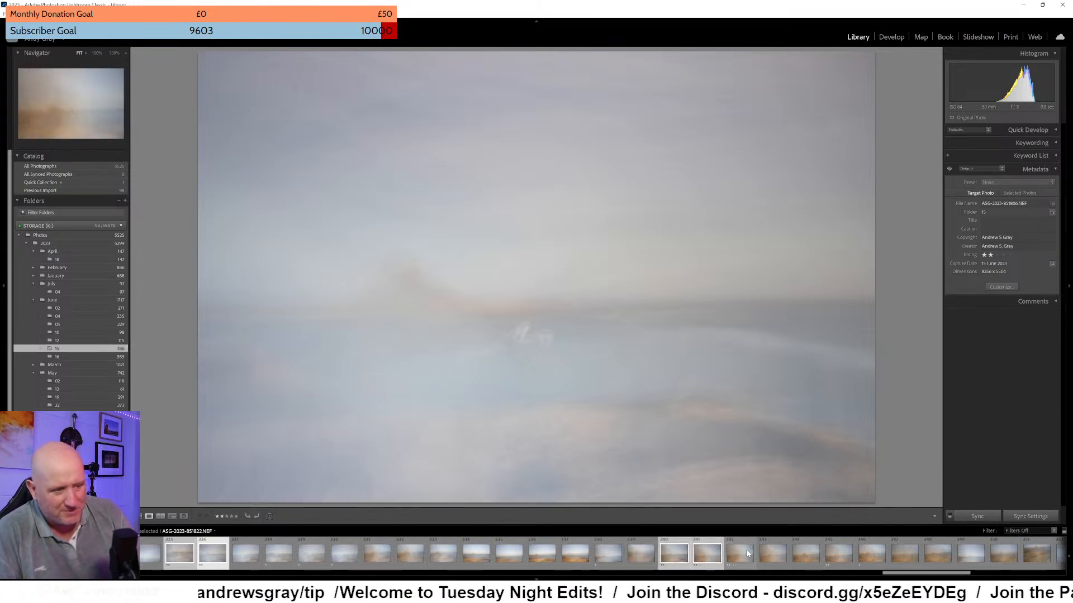
{"action": "left_click", "coordinate": [846, 558], "text": "ctrl"}
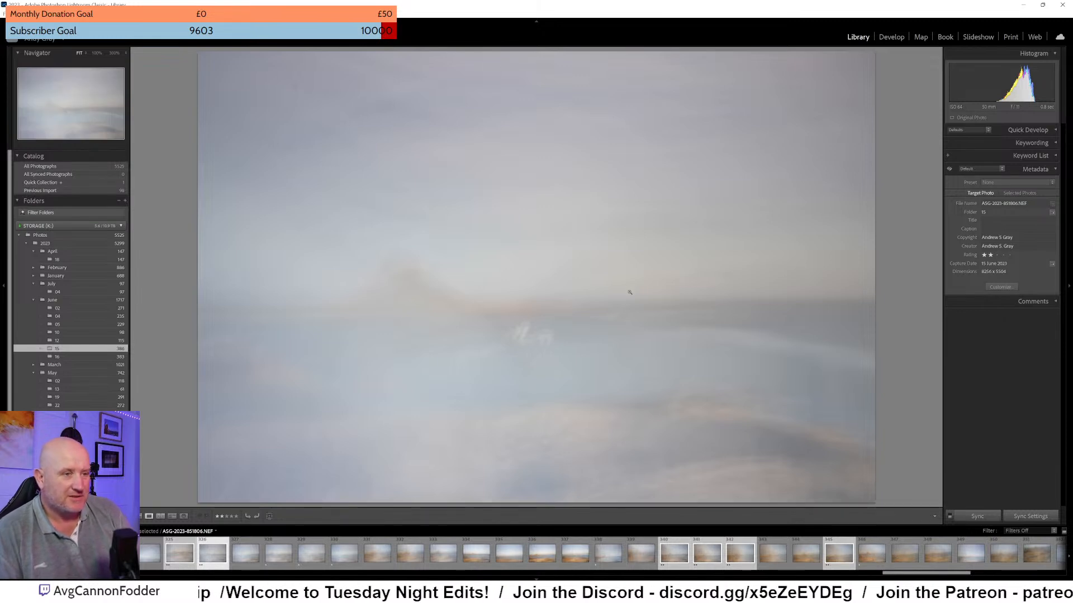
View each of the six selected two-star frames in turn at full size
{"action": "key", "text": "Right"}
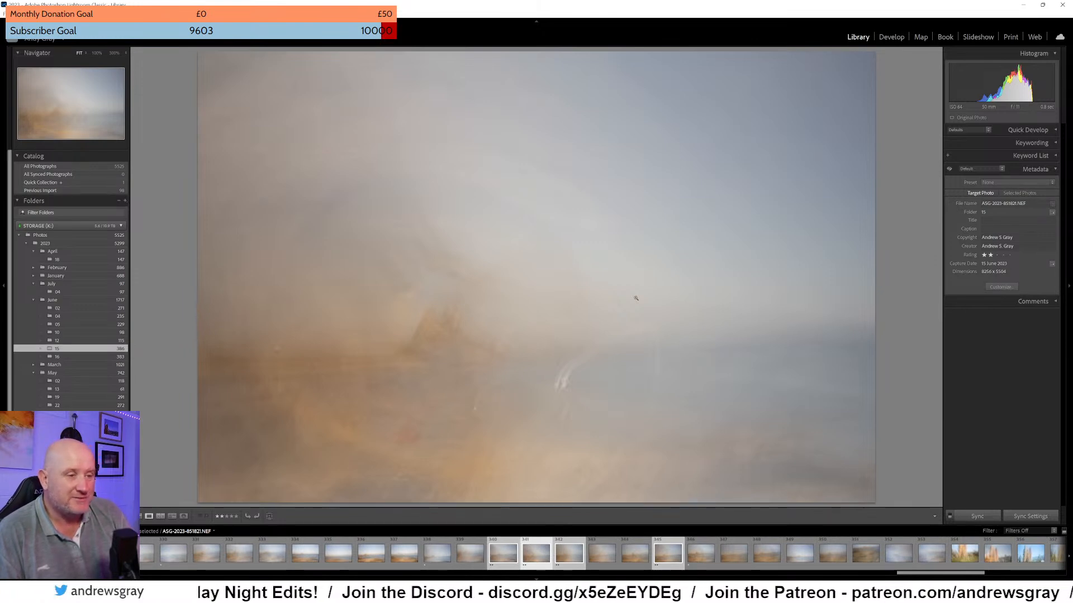
{"action": "key", "text": "Right"}
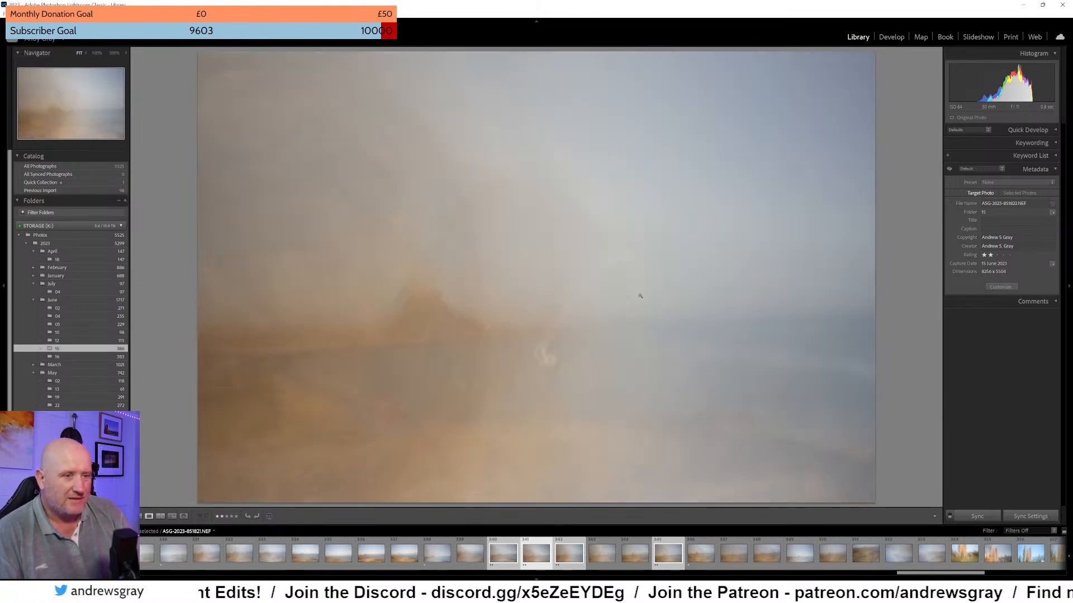
{"action": "key", "text": "Right"}
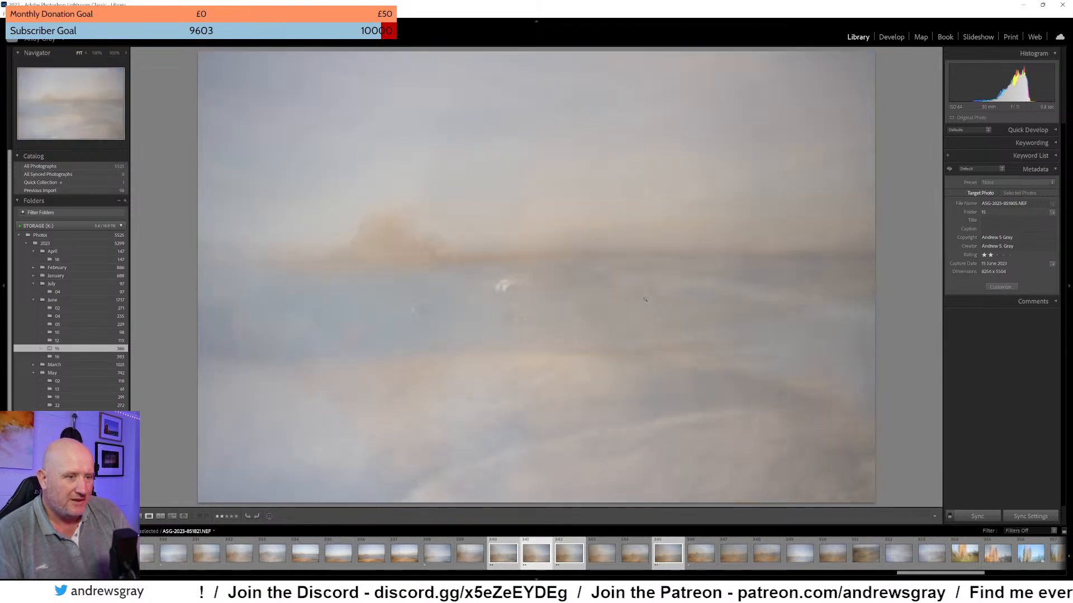
{"action": "key", "text": "Left"}
{"action": "key", "text": "Right"}
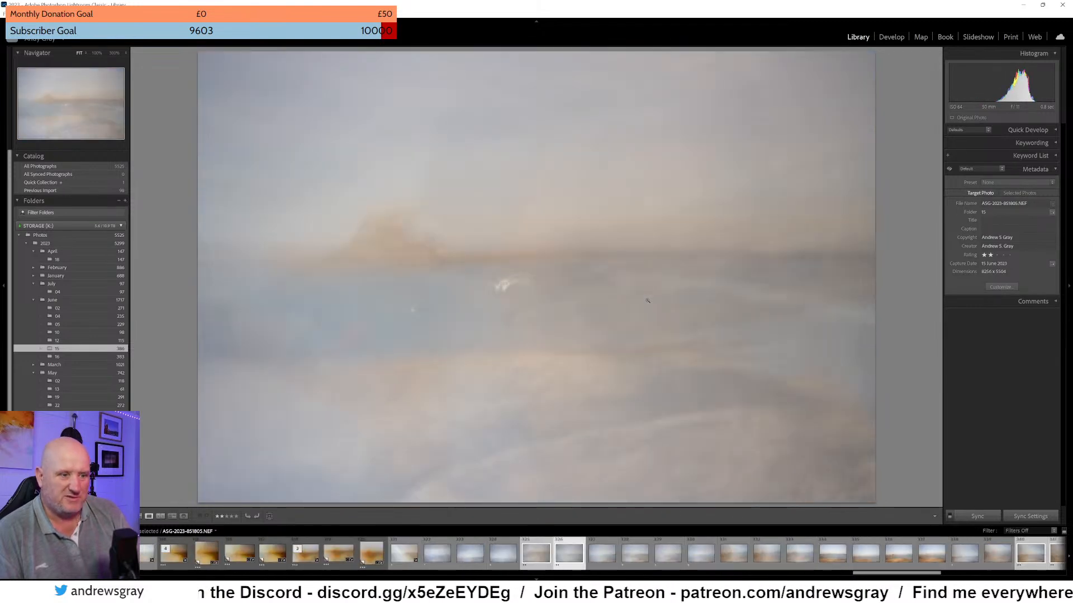
{"action": "key", "text": "Left"}
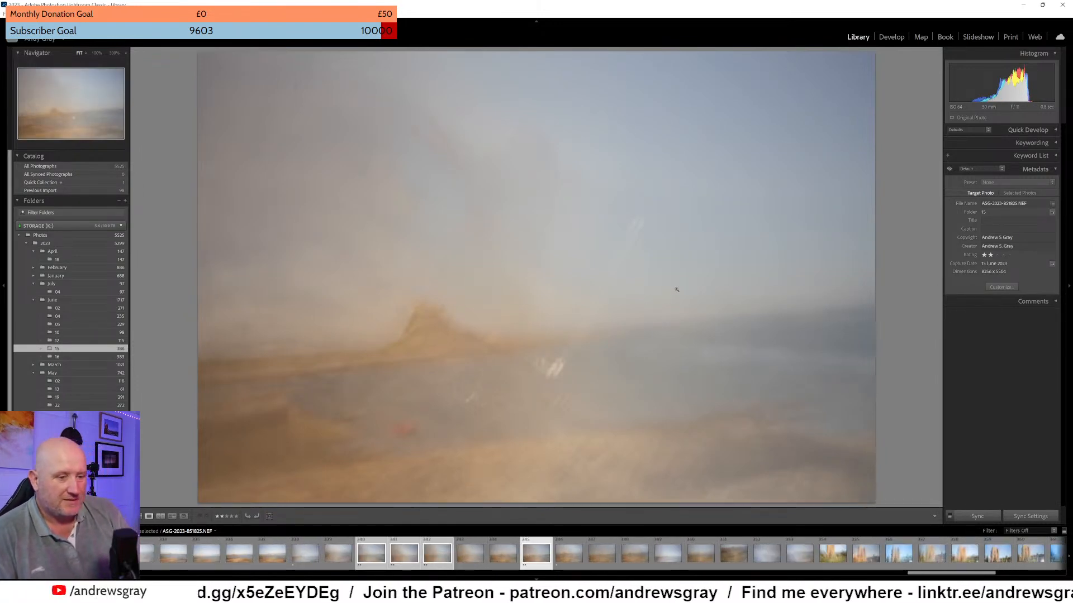
{"action": "key", "text": "Left"}
{"action": "key", "text": "Left"}
{"action": "key", "text": "Left"}
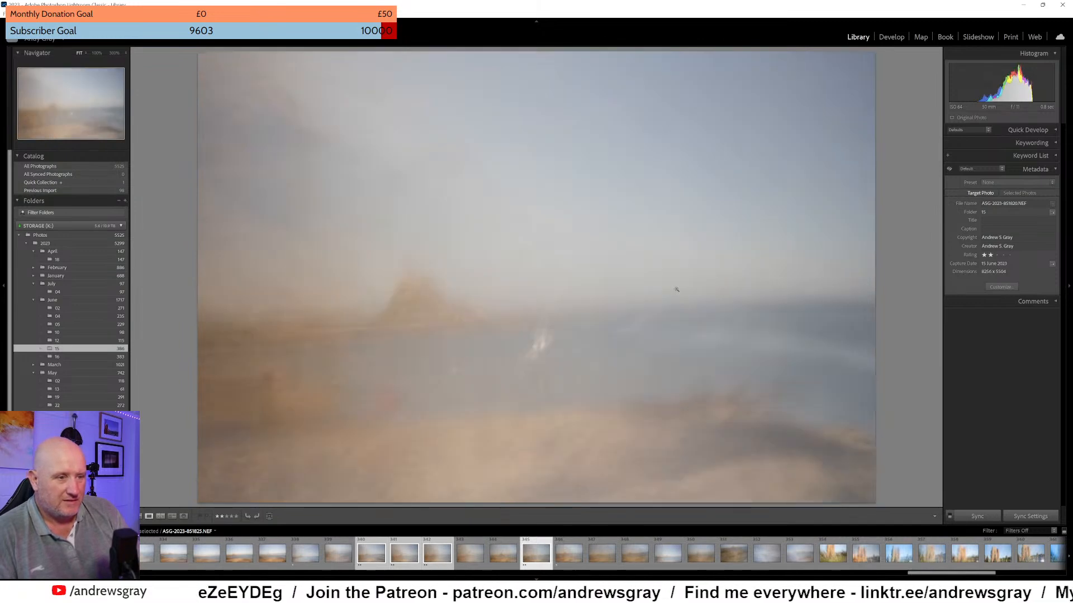
{"action": "key", "text": "Right"}
{"action": "key", "text": "Right"}
{"action": "key", "text": "Right"}
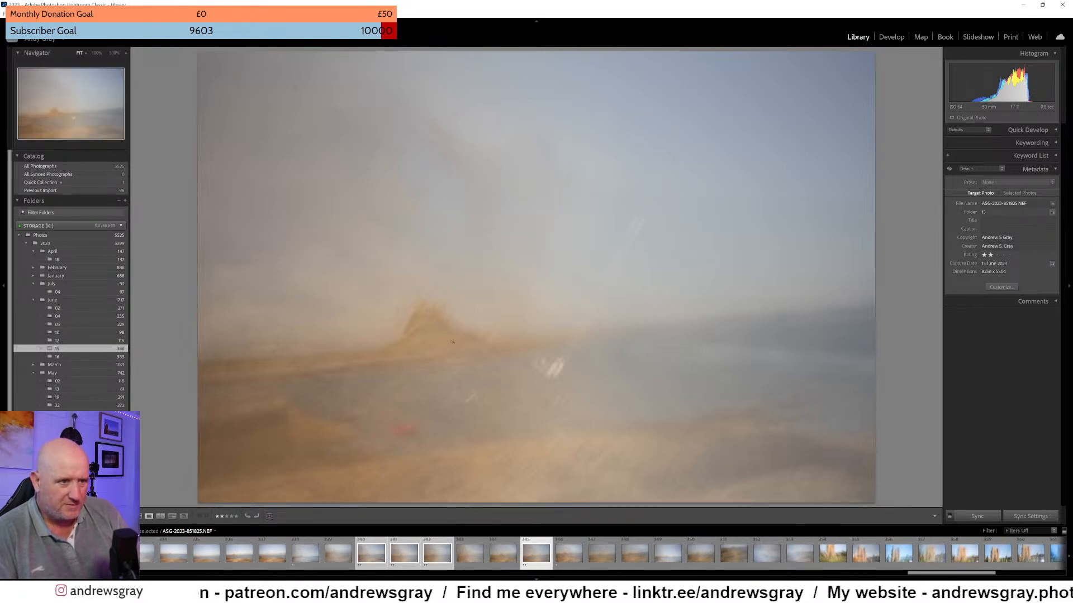
{"action": "key", "text": "Left"}
{"action": "key", "text": "Left"}
{"action": "key", "text": "Left"}
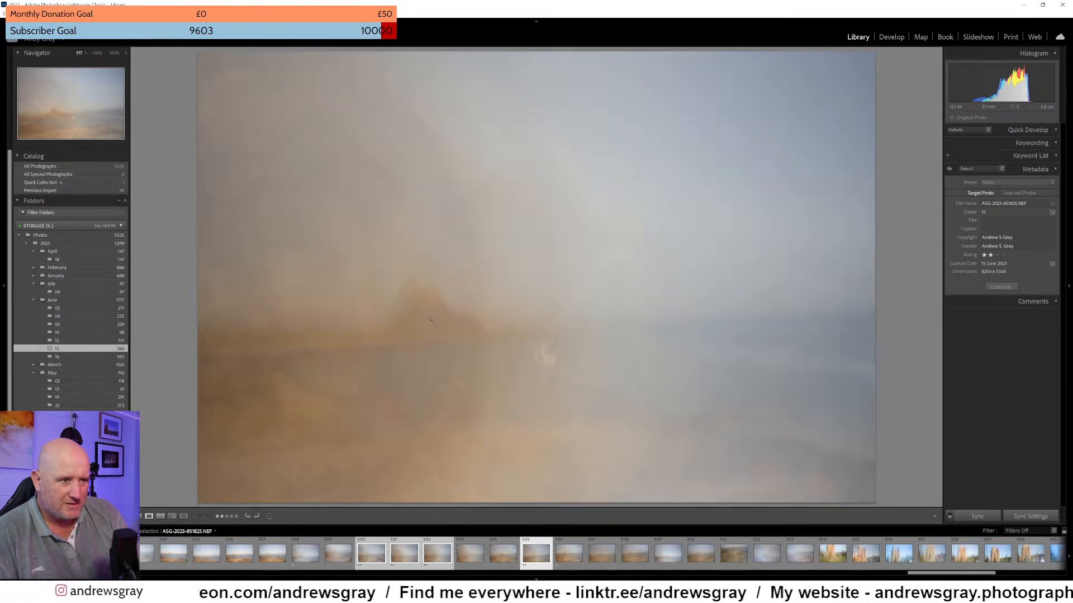
{"action": "key", "text": "Right"}
{"action": "key", "text": "Right"}
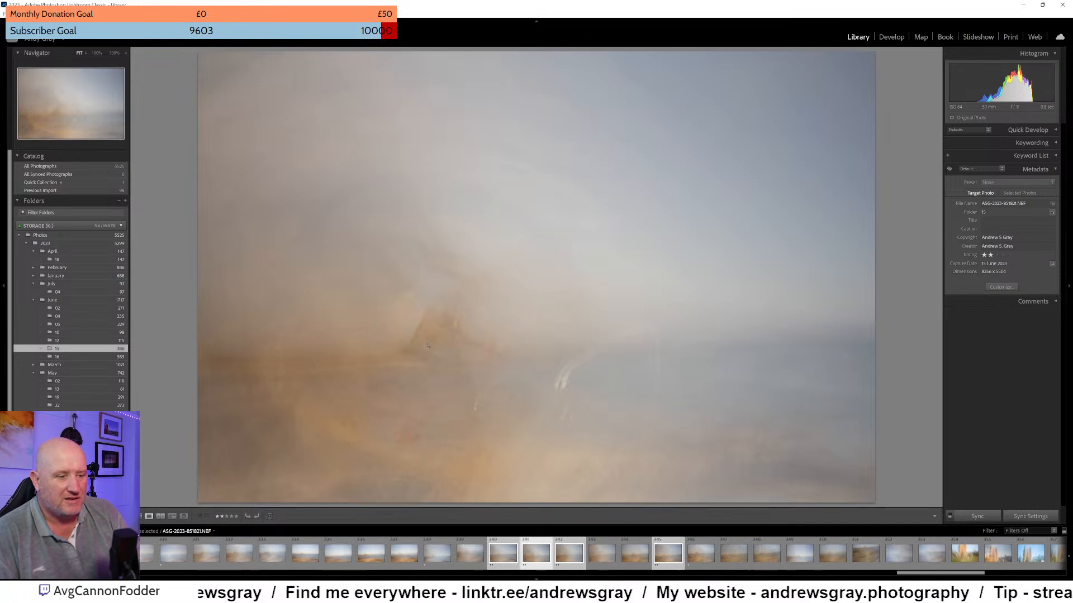
{"action": "key", "text": "Left"}
{"action": "key", "text": "Right"}
{"action": "key", "text": "Right"}
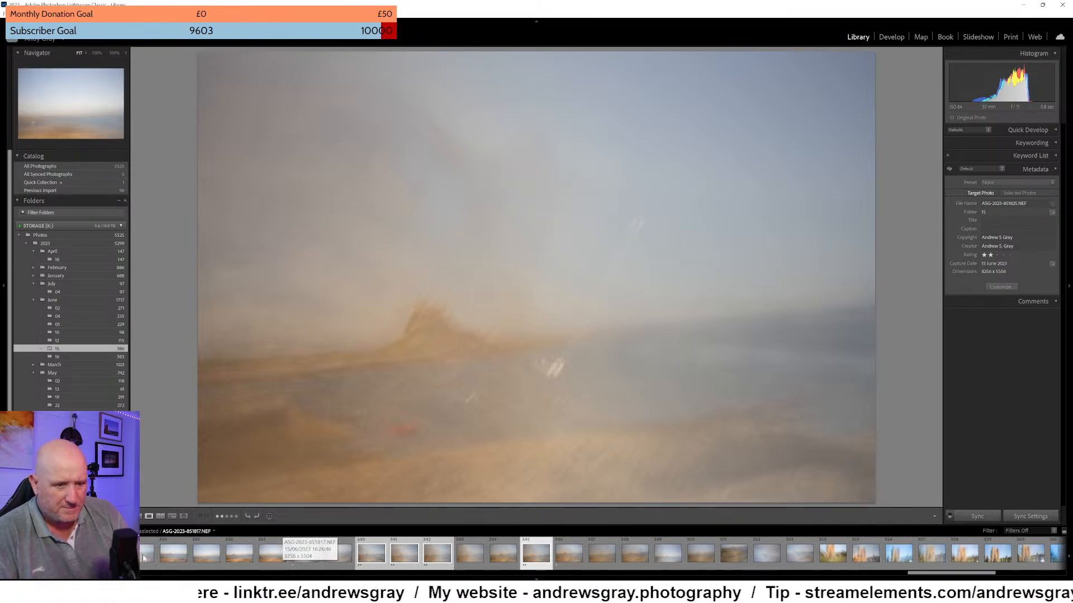
{"action": "scroll", "coordinate": [167, 554], "scroll_direction": "up", "scroll_amount": 4}
{"action": "key", "text": "Left"}
{"action": "key", "text": "Left"}
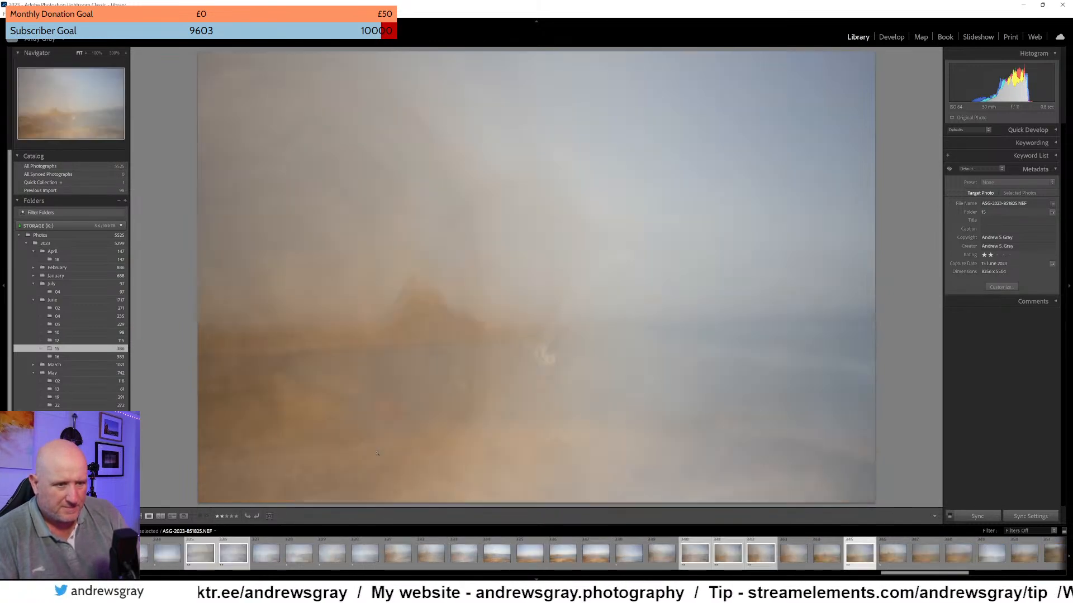
{"action": "key", "text": "Left"}
{"action": "key", "text": "Left"}
{"action": "key", "text": "Left"}
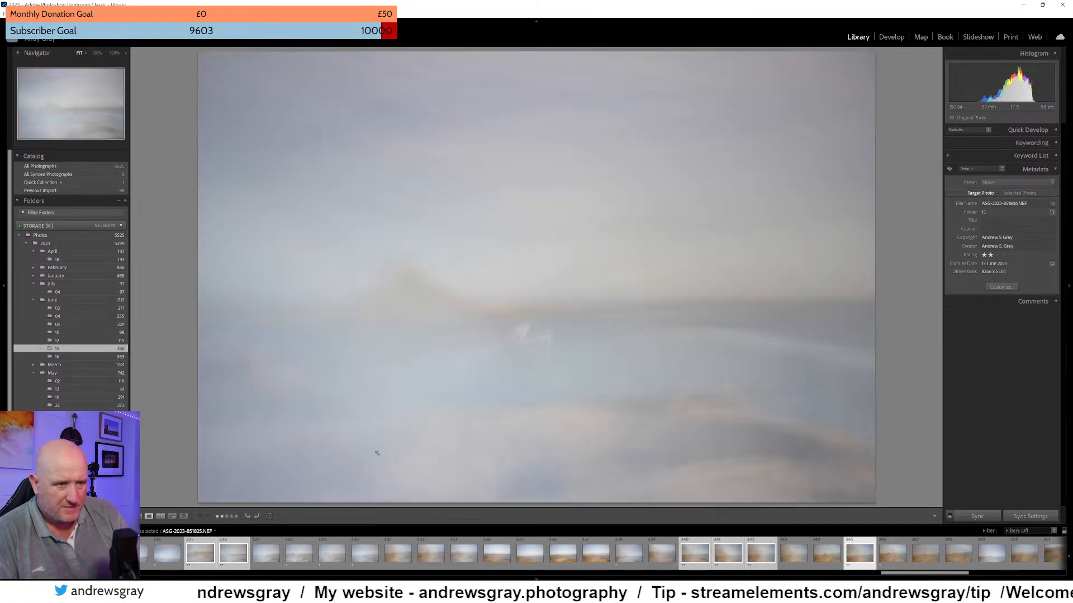
{"action": "key", "text": "Left"}
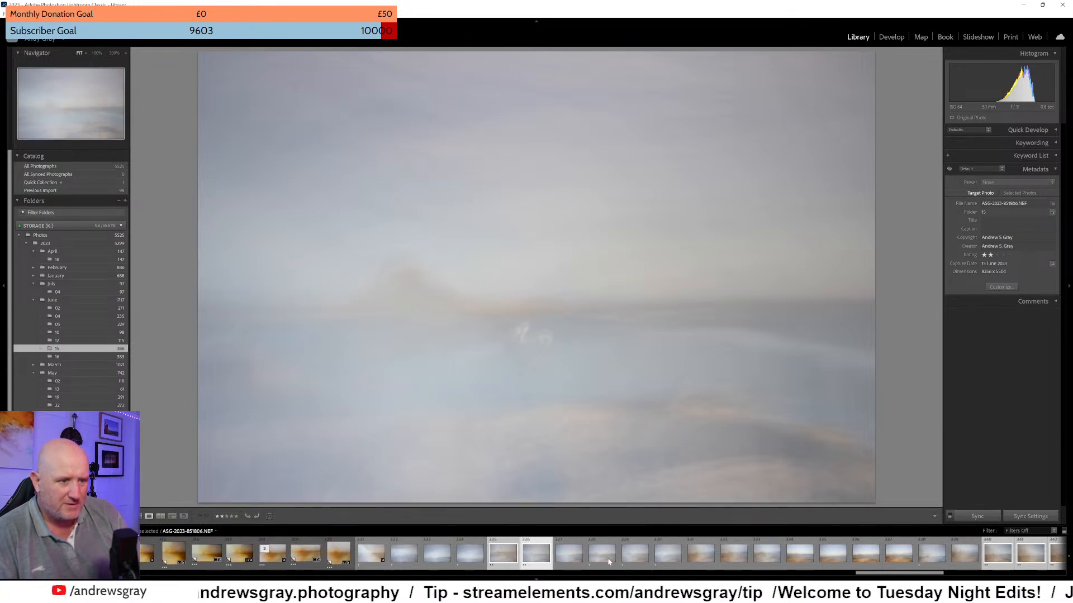
{"action": "left_click", "coordinate": [493, 557], "text": "ctrl"}
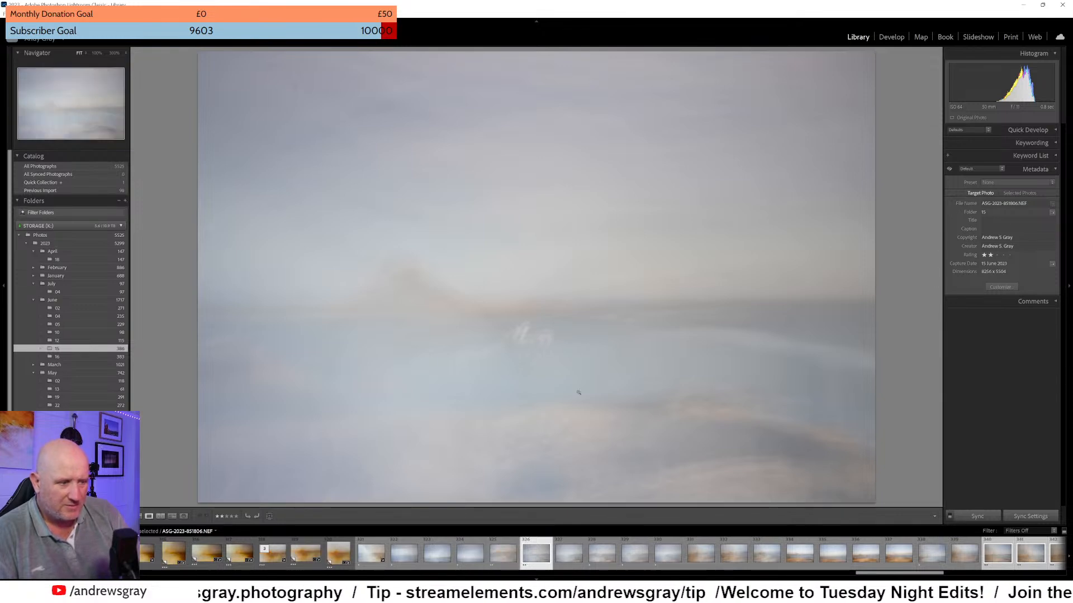
{"action": "key", "text": "Right"}
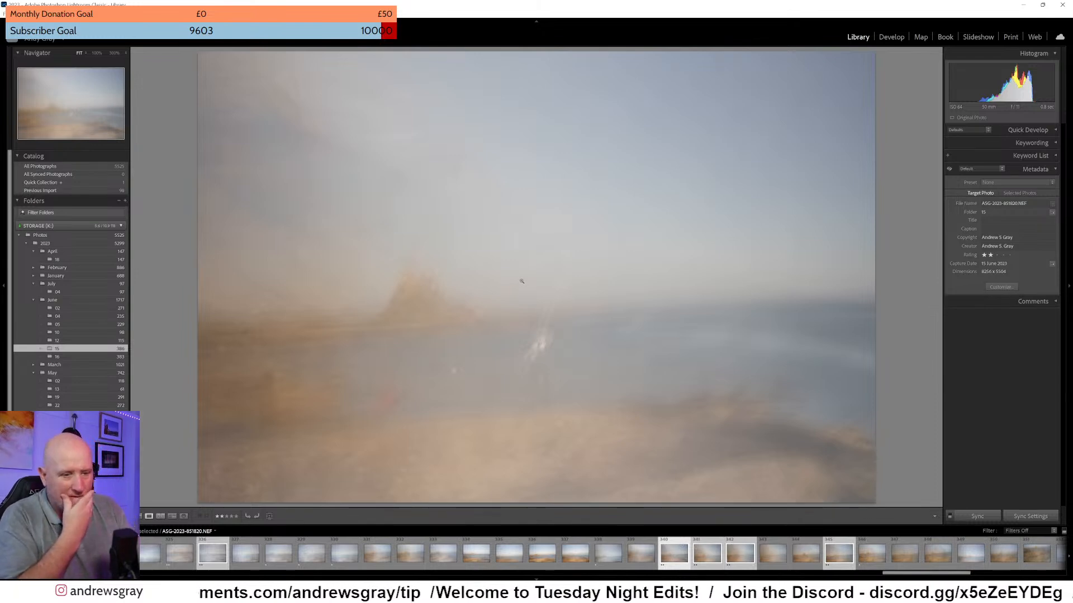
{"action": "key", "text": "Right"}
{"action": "key", "text": "Right"}
{"action": "key", "text": "Right"}
{"action": "key", "text": "Right"}
{"action": "key", "text": "Right"}
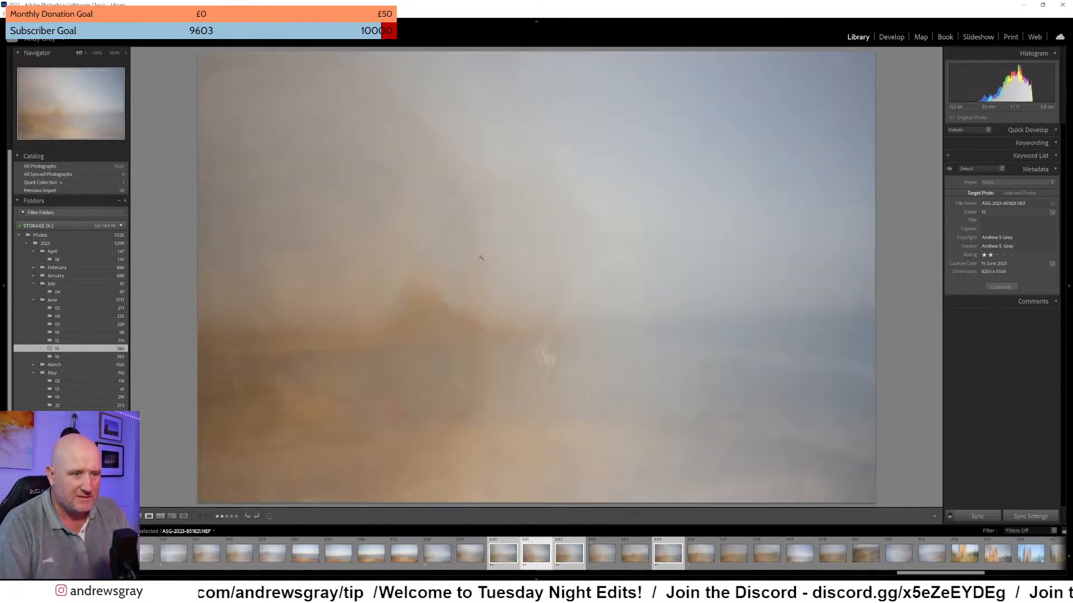
{"action": "key", "text": "Left"}
{"action": "key", "text": "Left"}
{"action": "key", "text": "Left"}
{"action": "key", "text": "Left"}
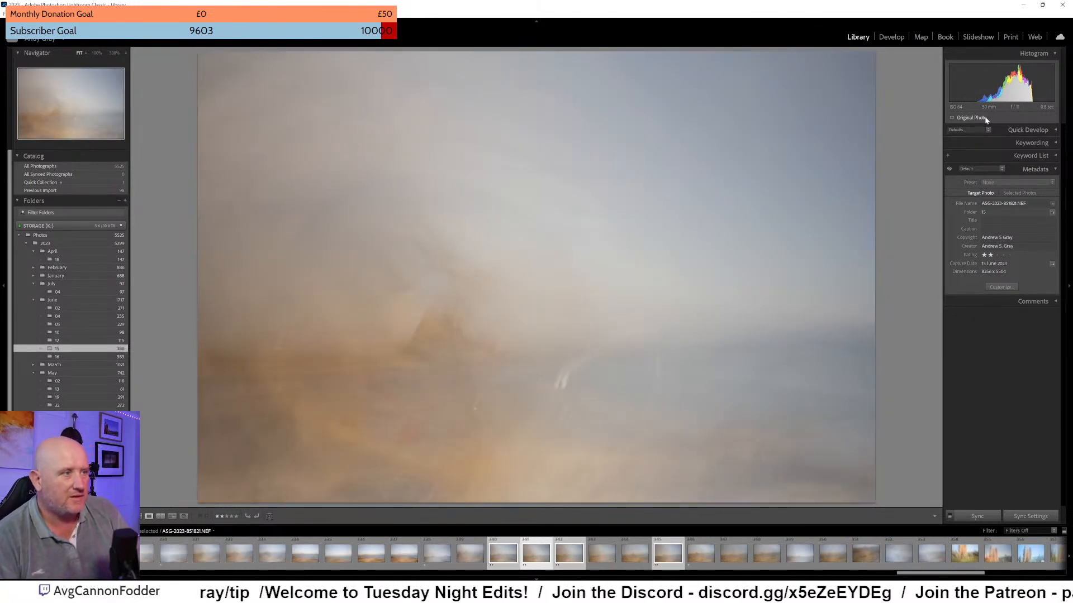
{"action": "left_click", "coordinate": [893, 37]}
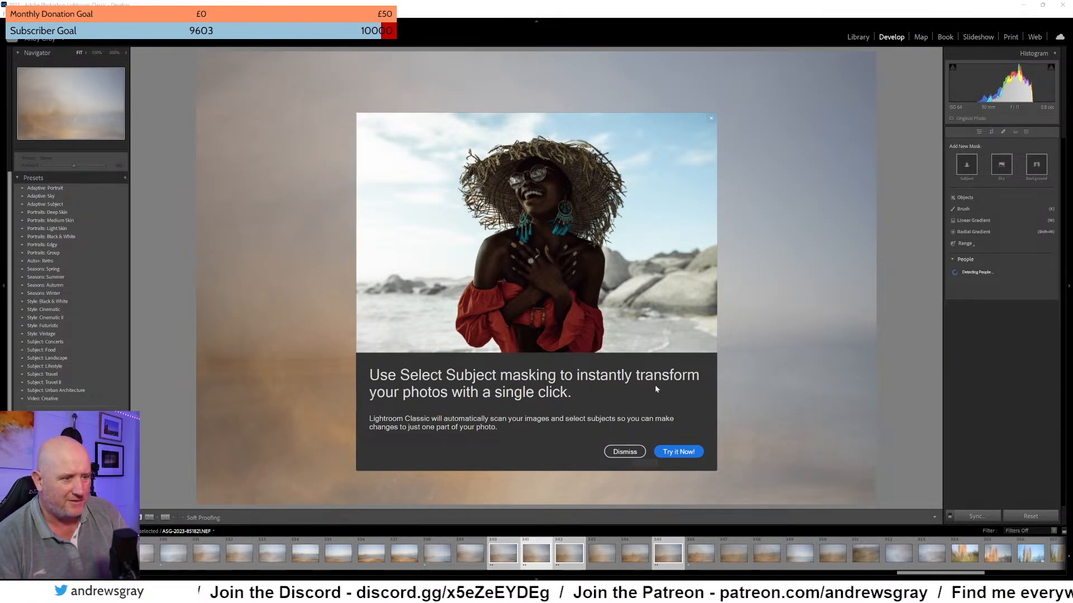
{"action": "left_click", "coordinate": [616, 451]}
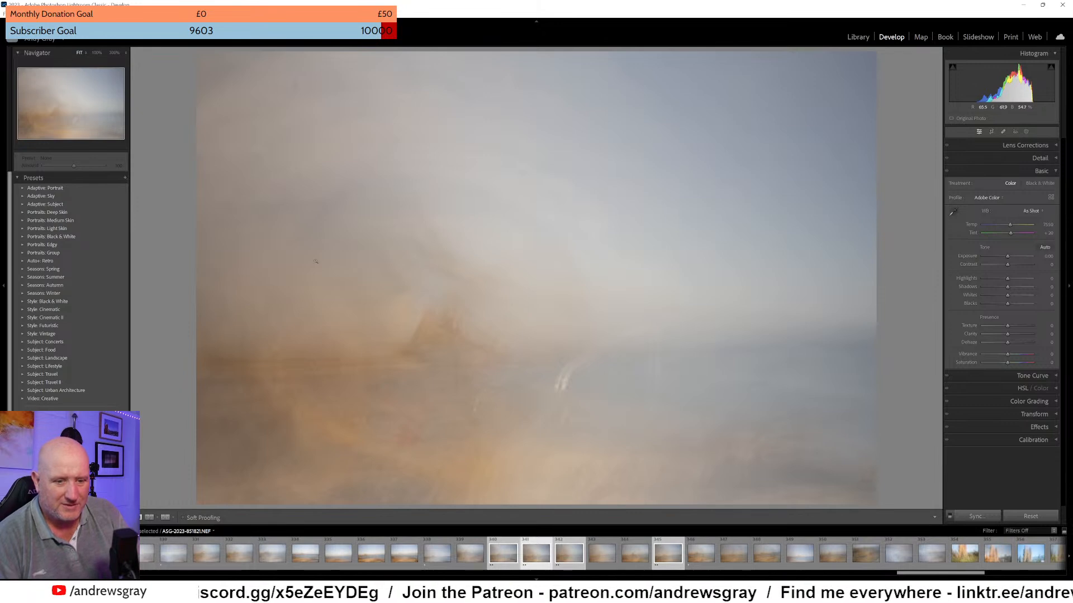
{"action": "left_click", "coordinate": [1013, 145]}
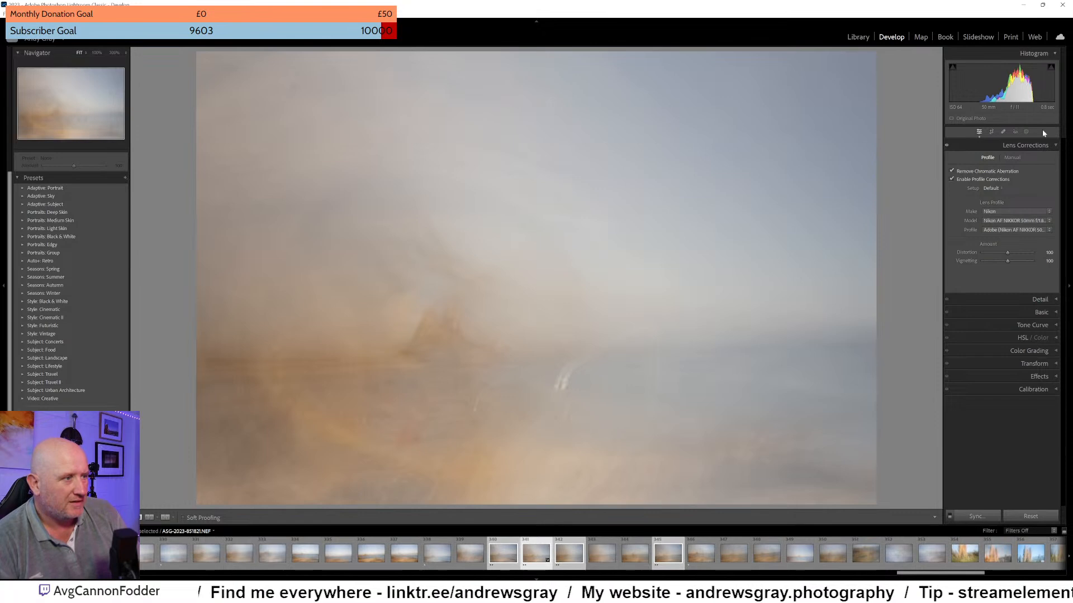
{"action": "left_click", "coordinate": [1016, 261]}
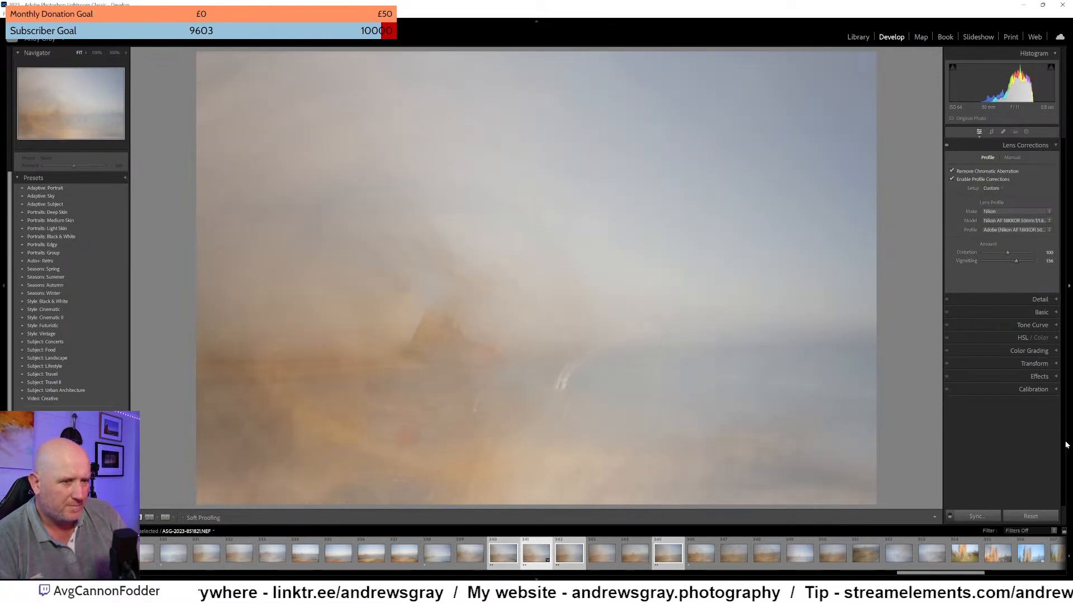
Set manual luminance noise reduction to about 50 and apply automatic tone adjustments to the photo
{"action": "left_click", "coordinate": [1042, 299]}
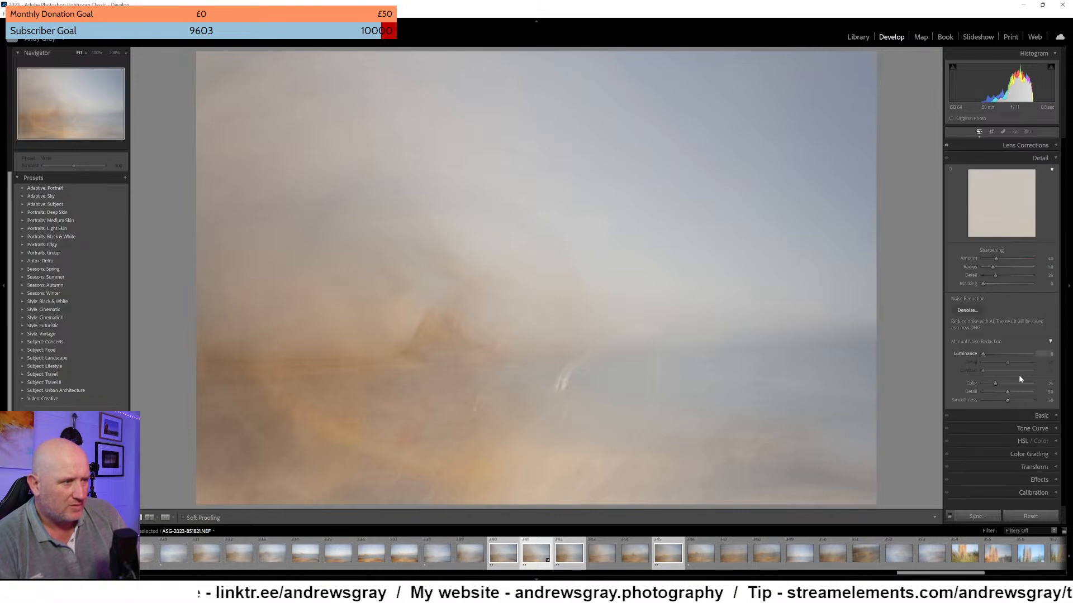
{"action": "left_click", "coordinate": [1007, 354]}
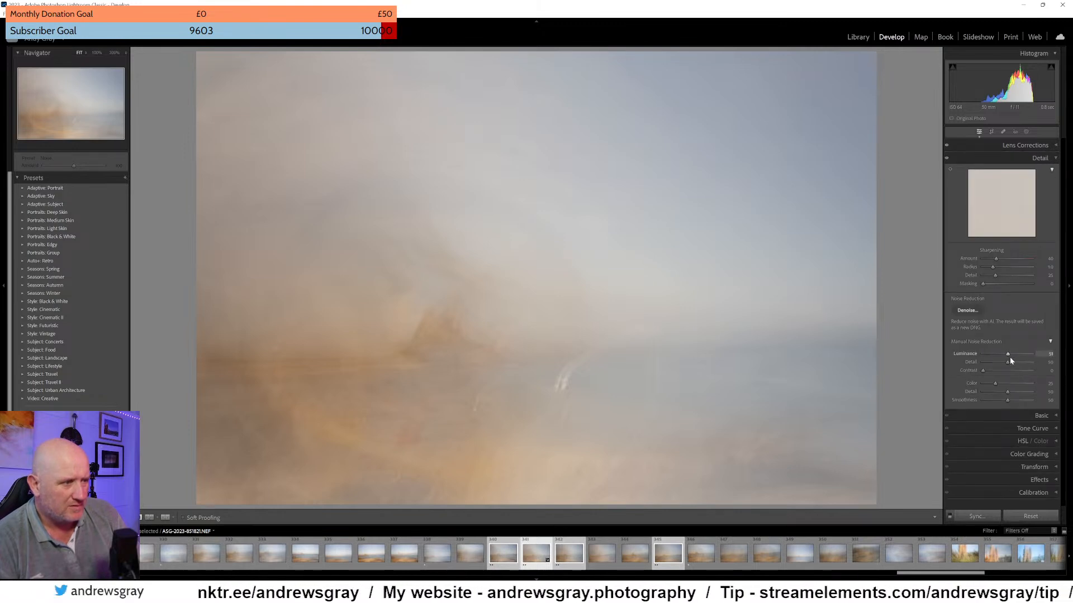
{"action": "left_click", "coordinate": [1037, 160]}
{"action": "left_click", "coordinate": [1040, 171]}
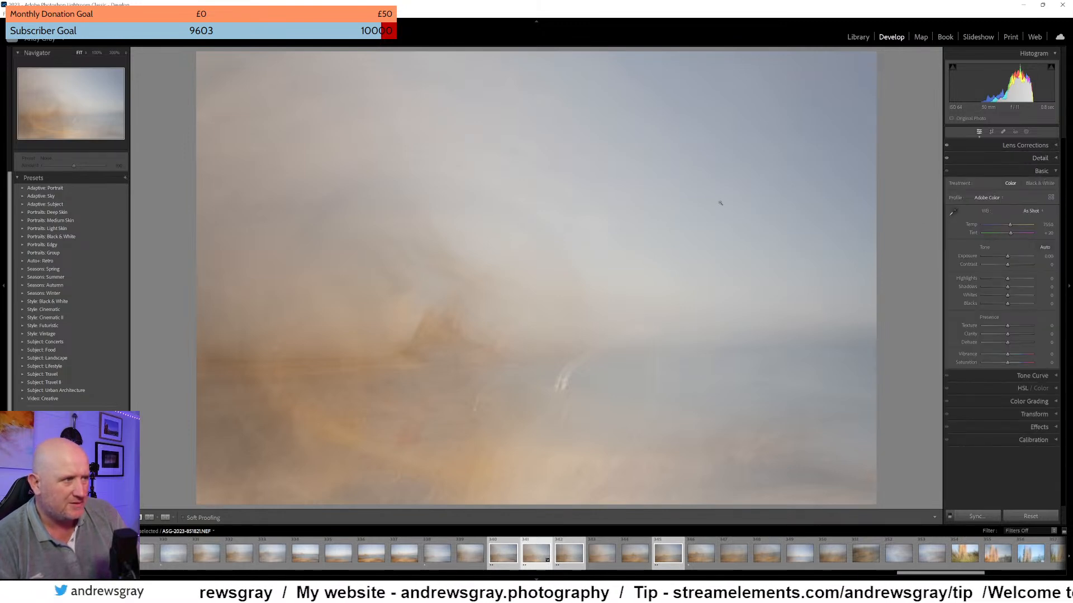
{"action": "left_click", "coordinate": [1044, 248]}
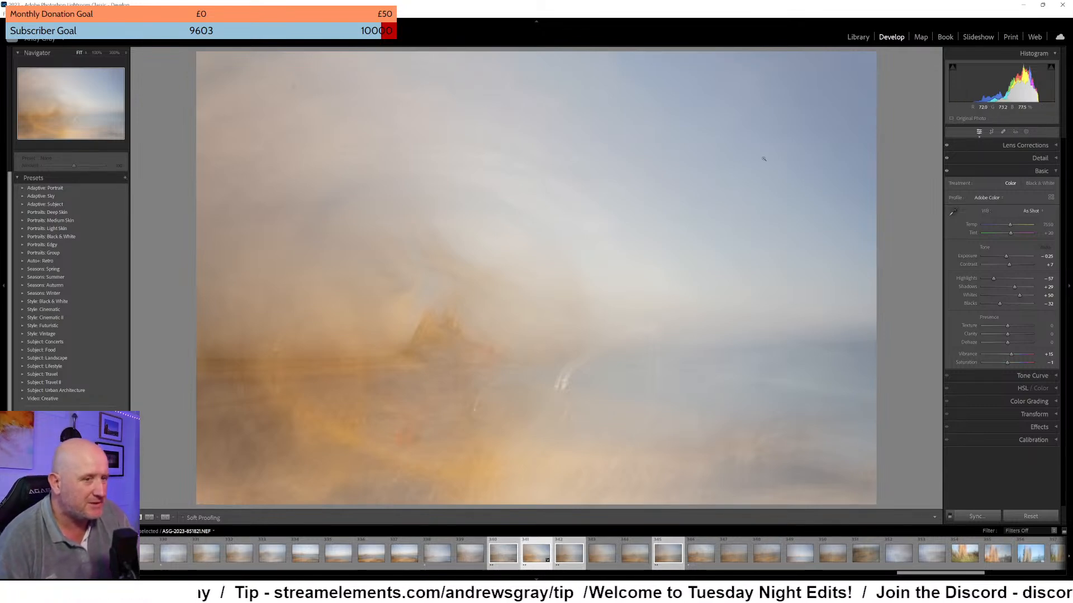
Try the Auto, Daylight, Cloudy and As Shot white balance presets on the photo
{"action": "left_click", "coordinate": [1026, 211]}
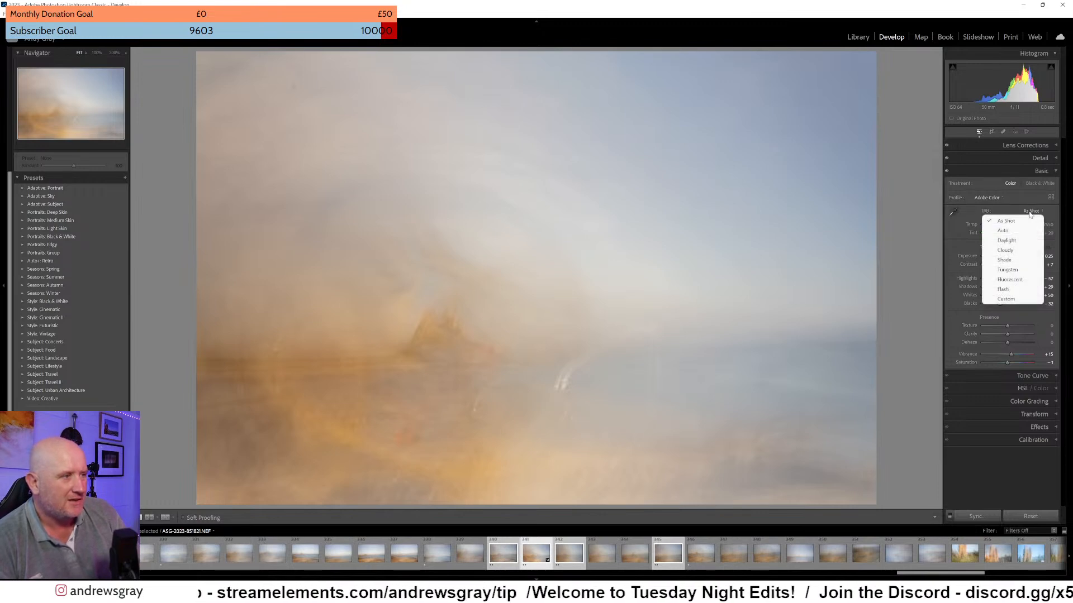
{"action": "left_click", "coordinate": [1023, 231]}
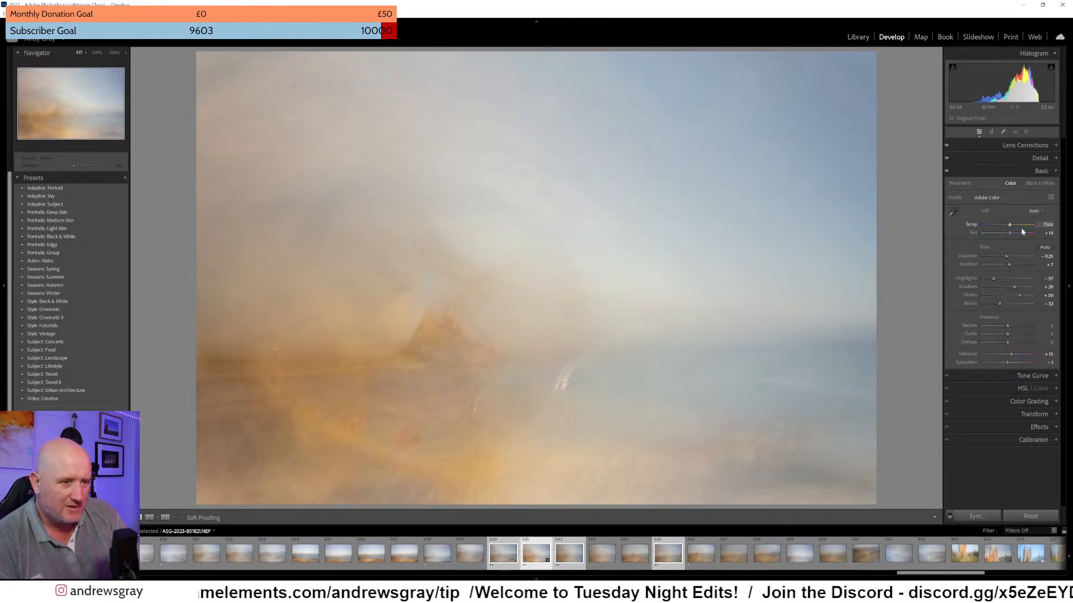
{"action": "left_click", "coordinate": [1032, 211]}
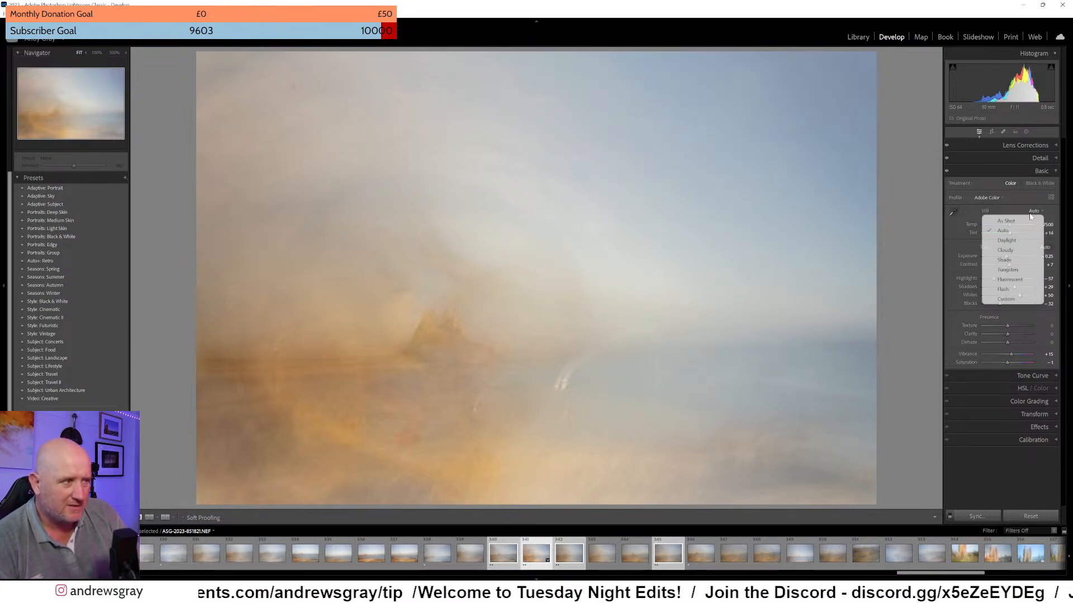
{"action": "left_click", "coordinate": [1022, 240]}
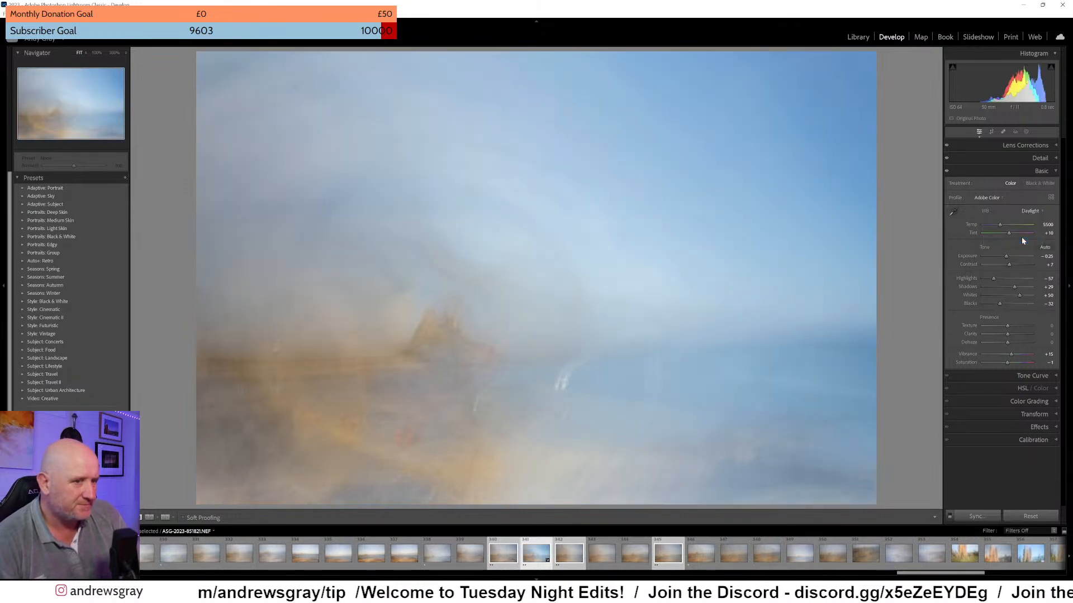
{"action": "left_click", "coordinate": [1031, 215]}
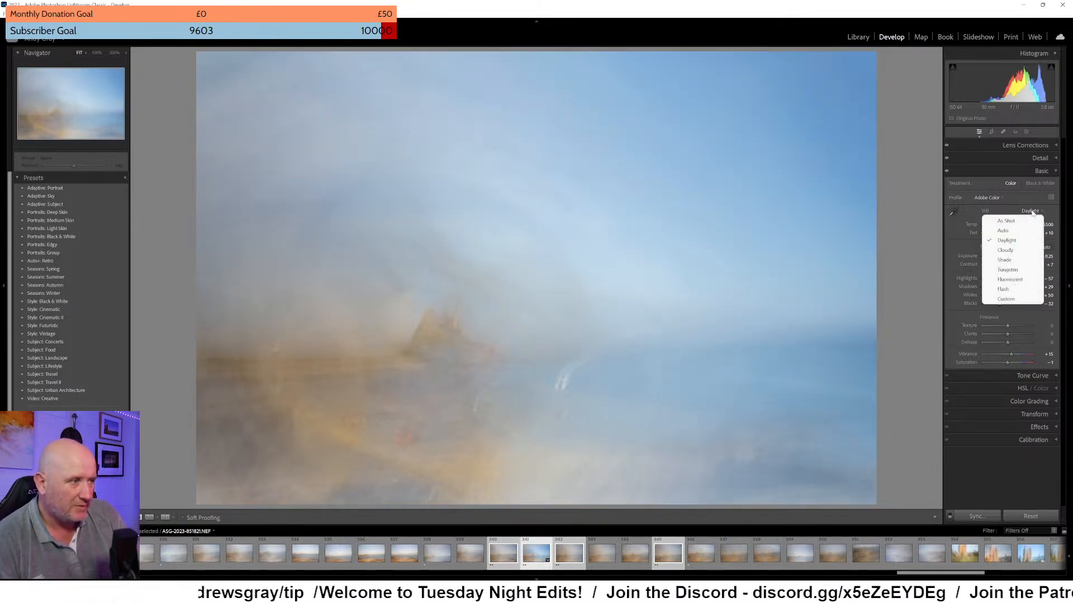
{"action": "left_click", "coordinate": [1027, 250]}
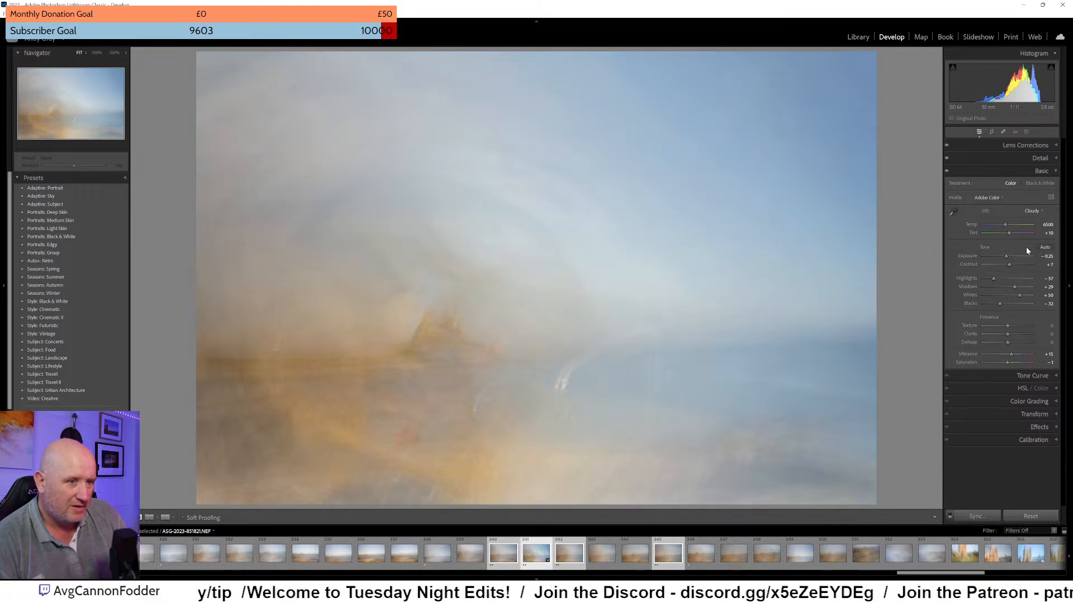
{"action": "left_click", "coordinate": [1031, 212]}
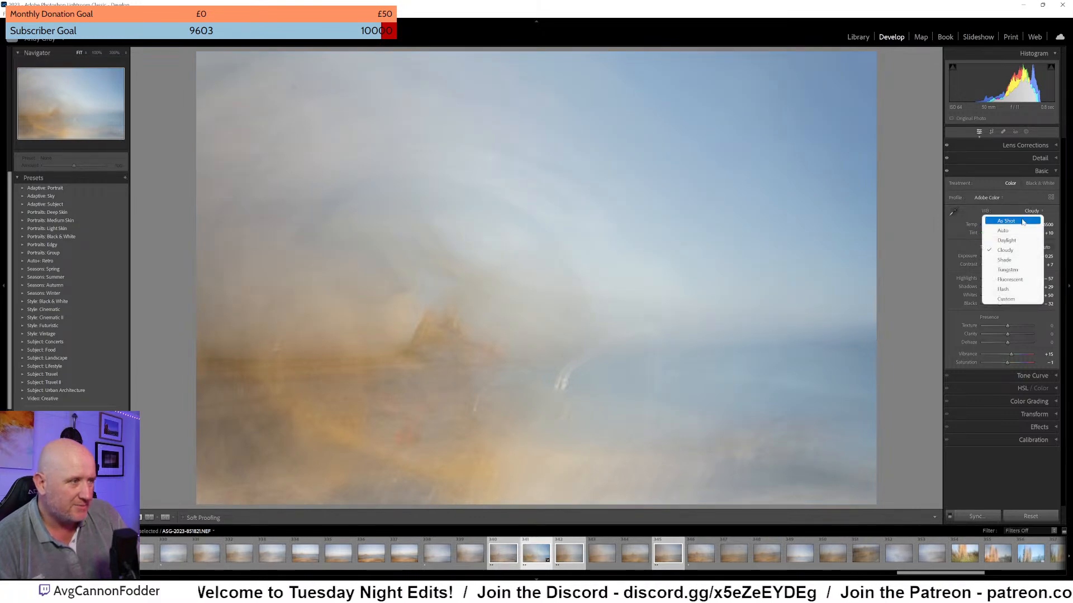
{"action": "left_click", "coordinate": [1023, 222]}
Set the white balance to Auto and the contrast to +12
{"action": "left_click", "coordinate": [1036, 211]}
{"action": "left_click", "coordinate": [1015, 230]}
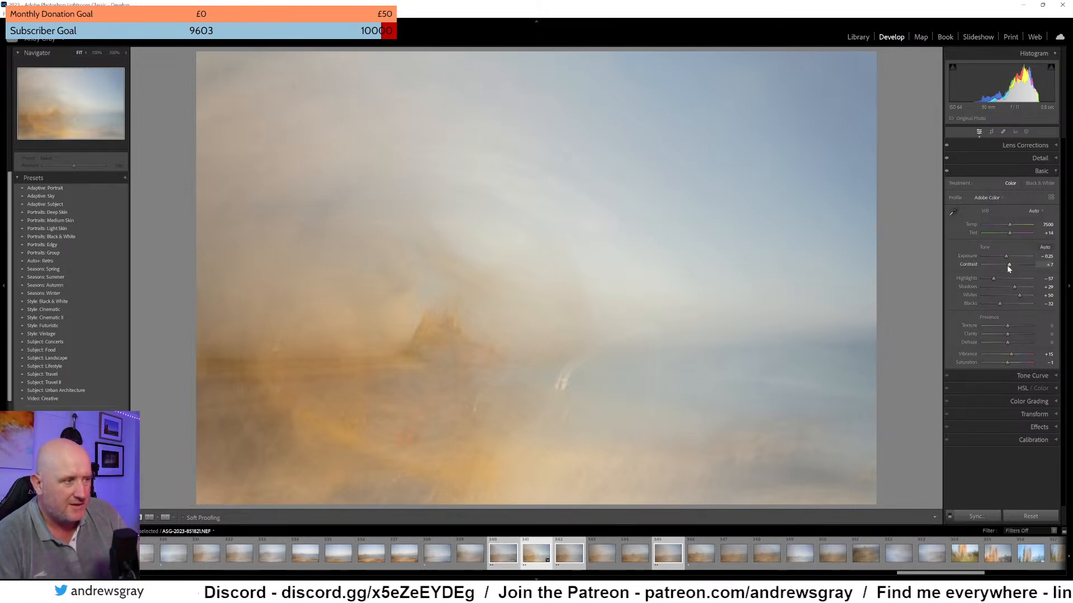
{"action": "mouse_move", "coordinate": [1008, 266]}
{"action": "left_mouse_down"}
{"action": "mouse_move", "coordinate": [997, 265]}
{"action": "mouse_move", "coordinate": [1010, 266]}
{"action": "left_mouse_up"}
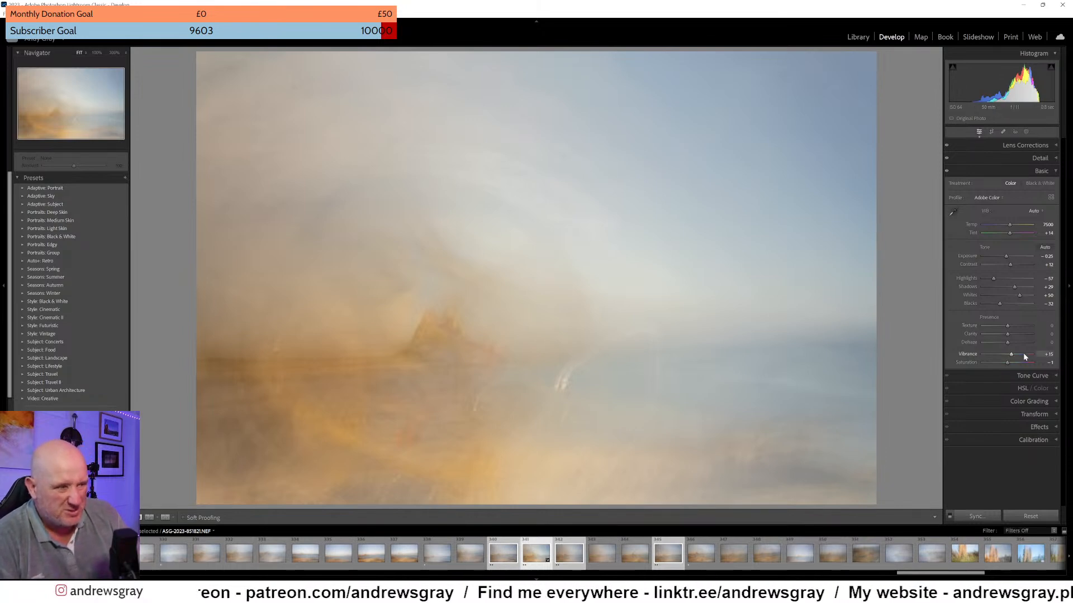
Try shifting the orange and yellow hues with a targeted adjustment on the foreground sand, and undo it
{"action": "left_click", "coordinate": [1020, 391]}
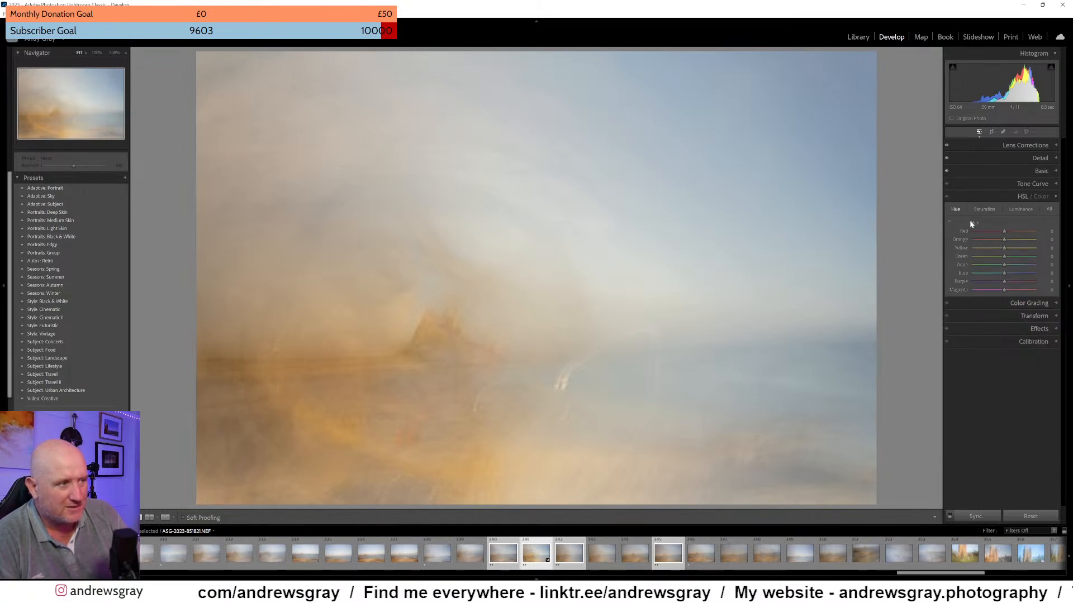
{"action": "left_click", "coordinate": [1050, 210]}
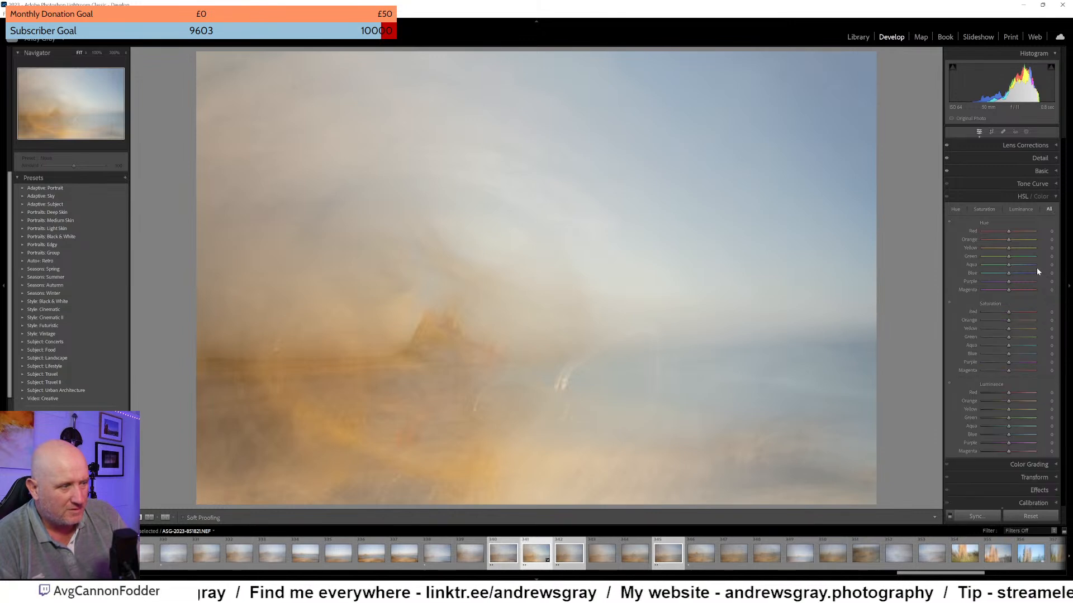
{"action": "left_click", "coordinate": [948, 222]}
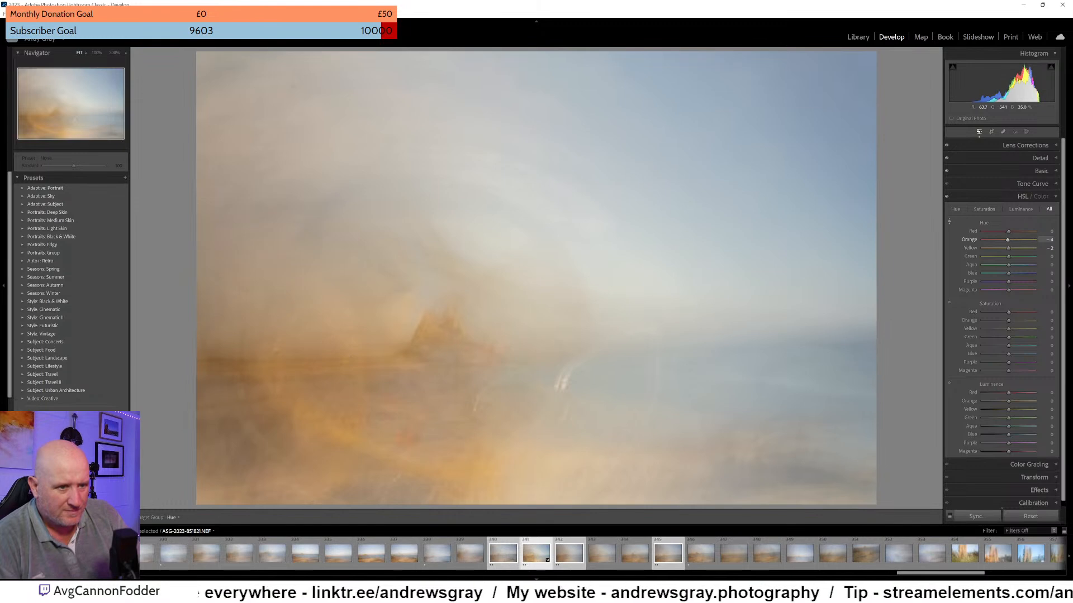
{"action": "mouse_move", "coordinate": [335, 413]}
{"action": "left_mouse_down"}
{"action": "mouse_move", "coordinate": [335, 428]}
{"action": "mouse_move", "coordinate": [335, 417]}
{"action": "left_mouse_up"}
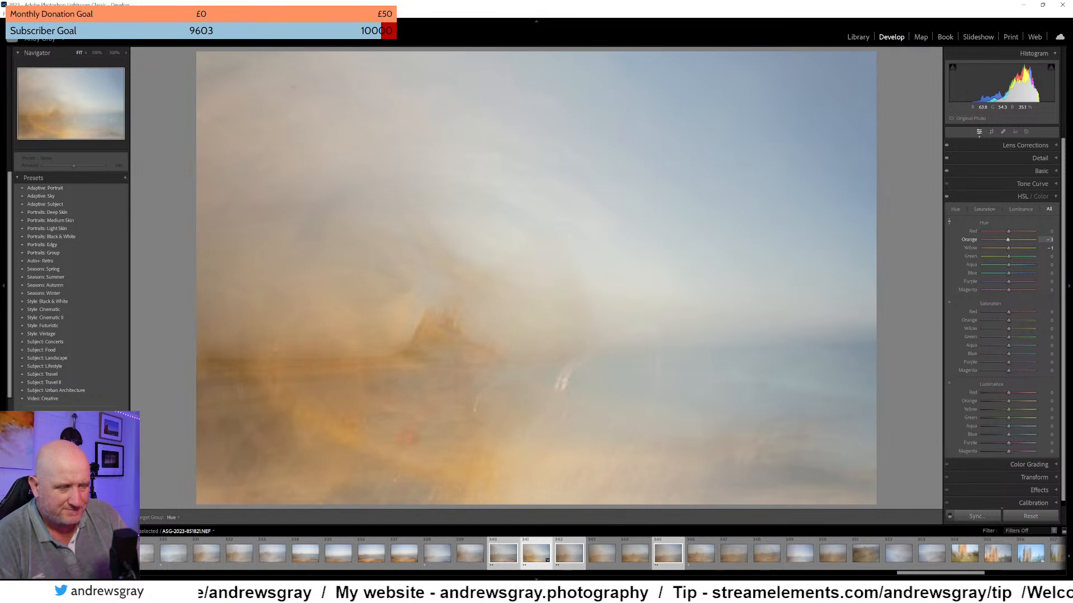
{"action": "left_click_drag", "start_coordinate": [335, 403], "coordinate": [335, 391]}
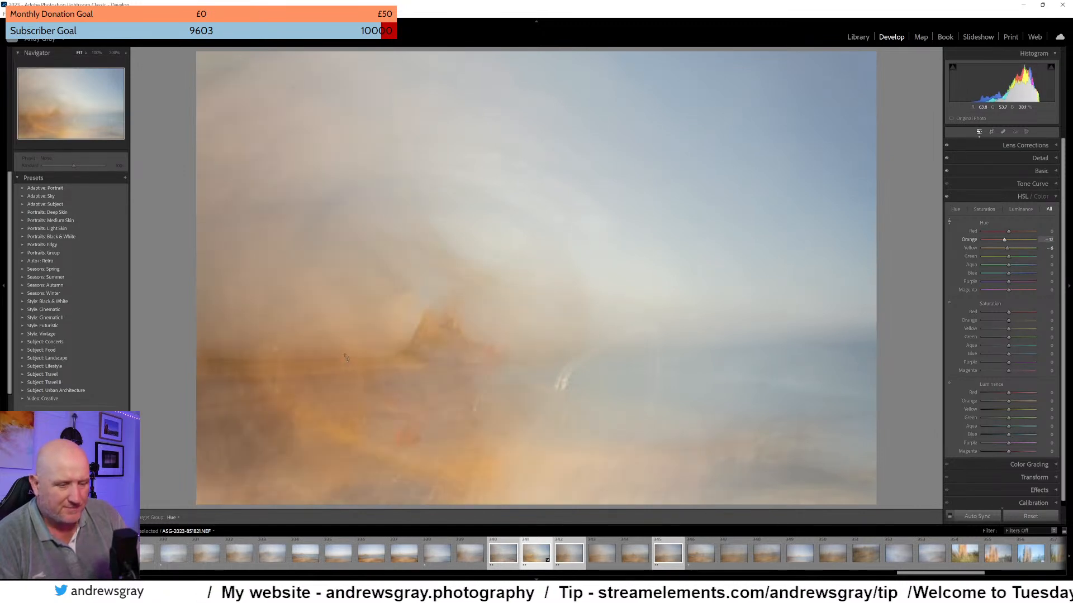
{"action": "key", "text": "ctrl+z"}
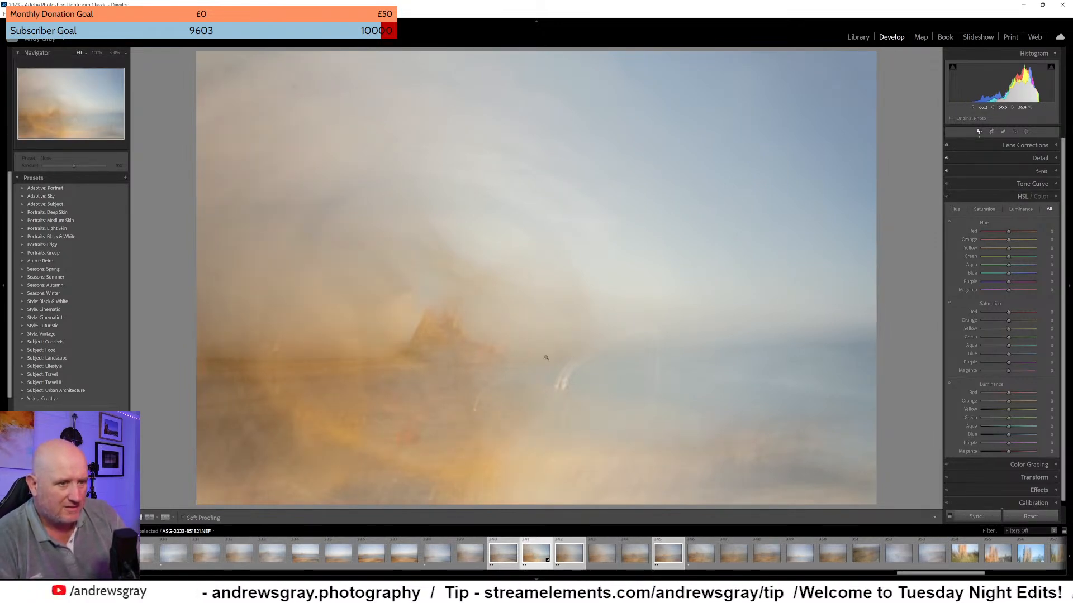
{"action": "left_click", "coordinate": [1019, 199]}
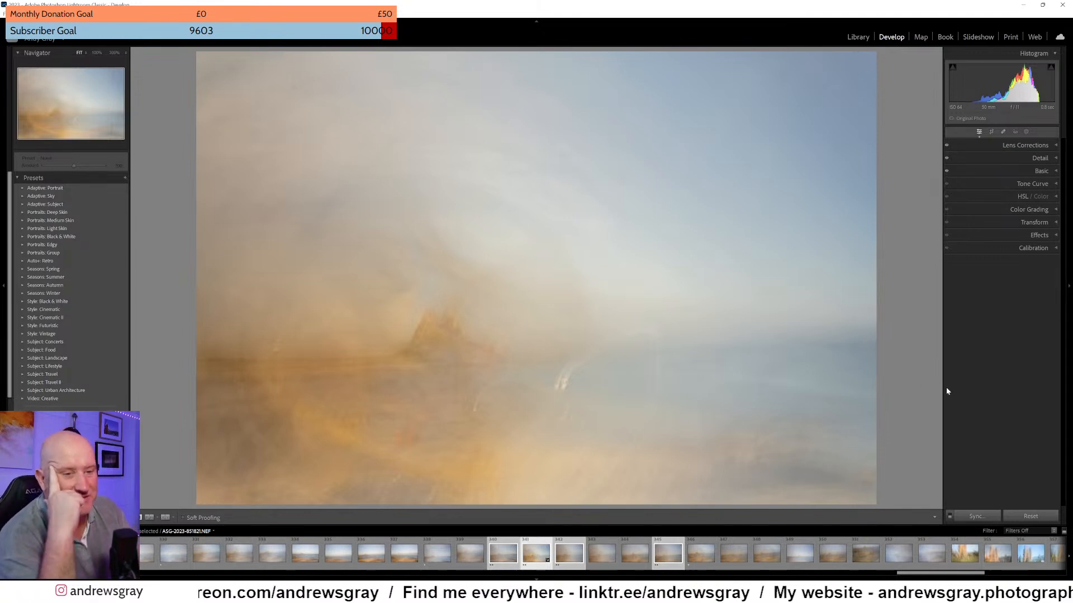
Start spot healing with Visualize Spots enabled and heal the dust spots on the castle side of the sky
{"action": "left_click", "coordinate": [1001, 134]}
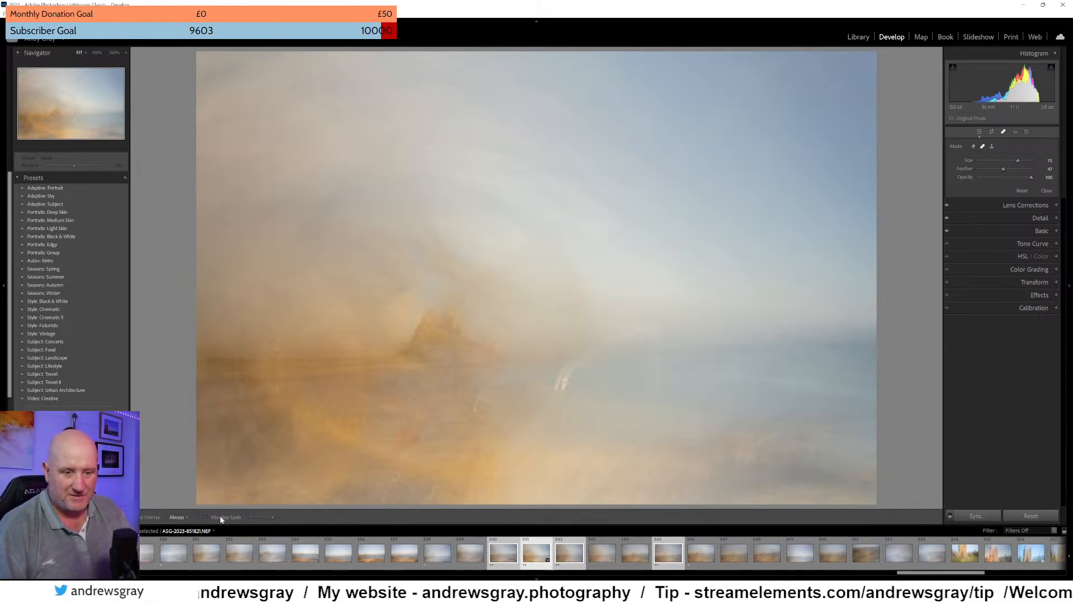
{"action": "left_click", "coordinate": [205, 518]}
{"action": "left_click", "coordinate": [295, 88]}
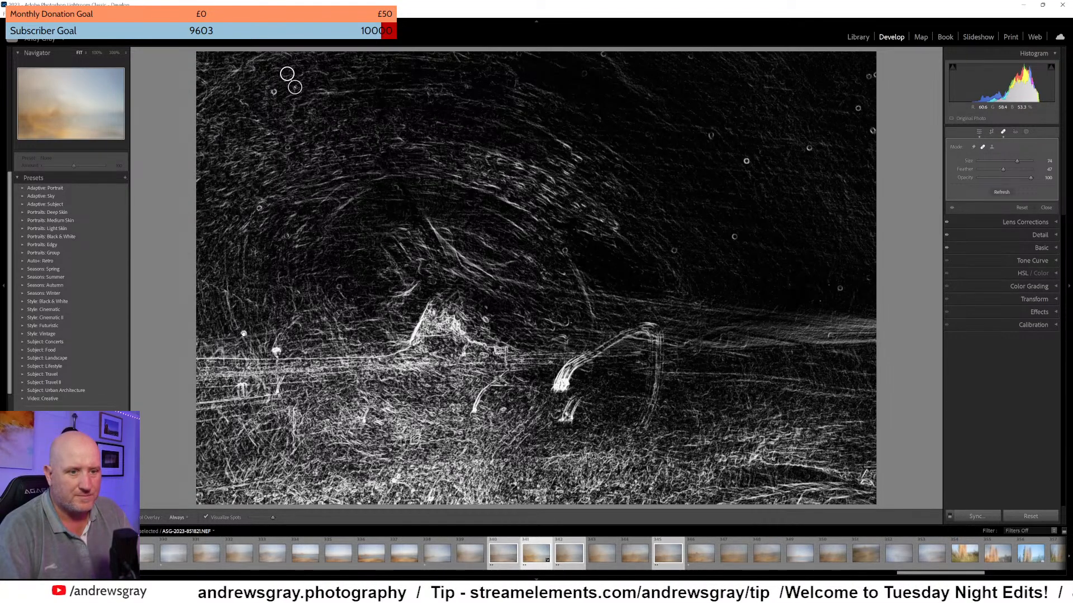
{"action": "scroll", "coordinate": [723, 167], "scroll_direction": "down", "scroll_amount": 1}
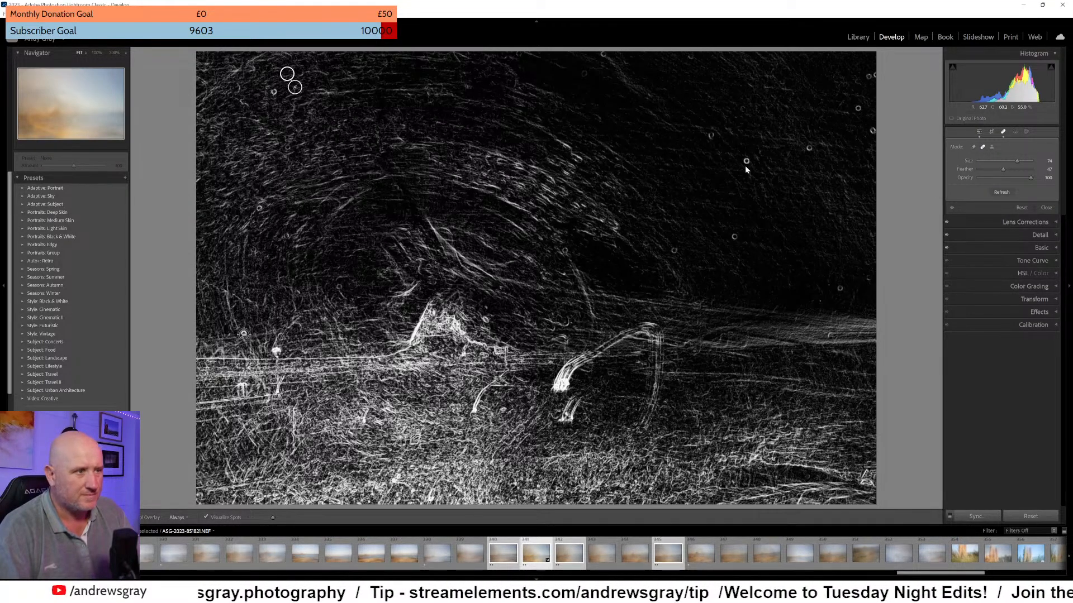
Heal three dust spots in the darker blue sky above the sea, using a smaller brush
{"action": "left_click", "coordinate": [747, 161]}
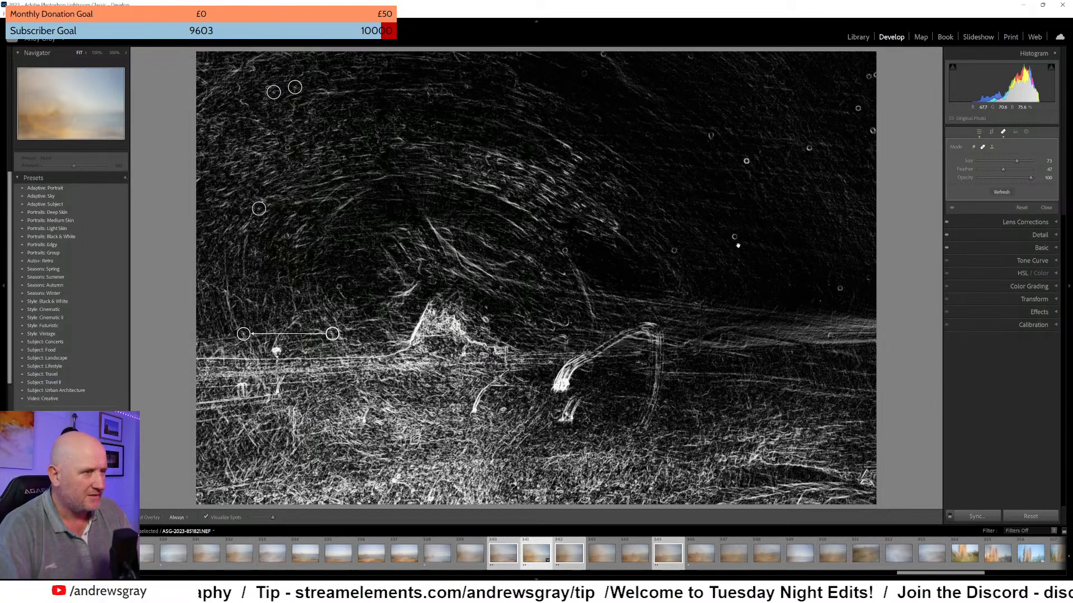
{"action": "scroll", "coordinate": [710, 135], "scroll_direction": "down", "scroll_amount": 6}
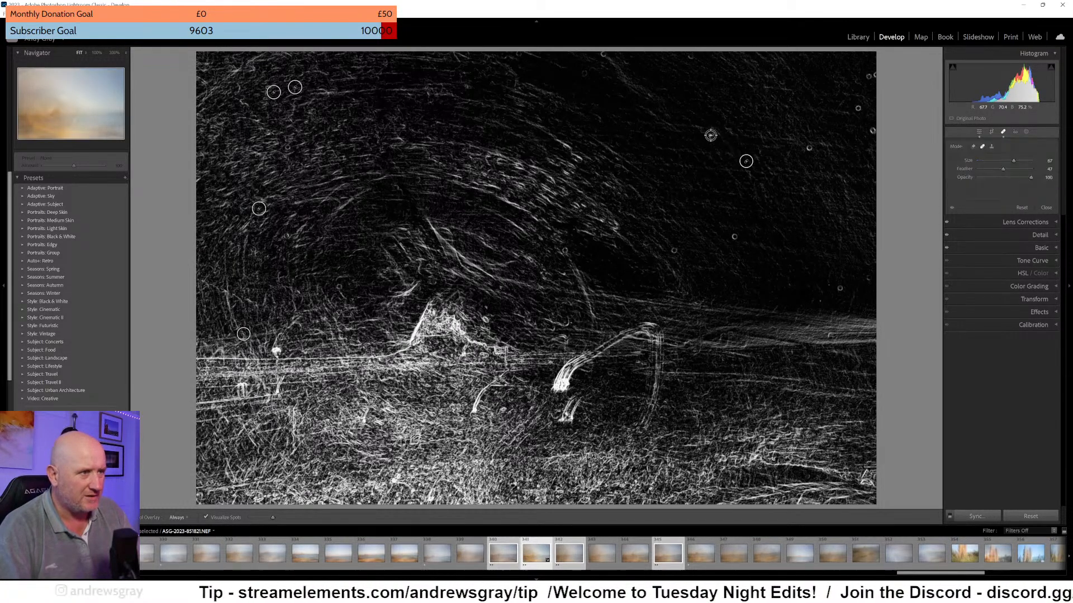
{"action": "left_click", "coordinate": [711, 135]}
{"action": "left_click", "coordinate": [735, 237]}
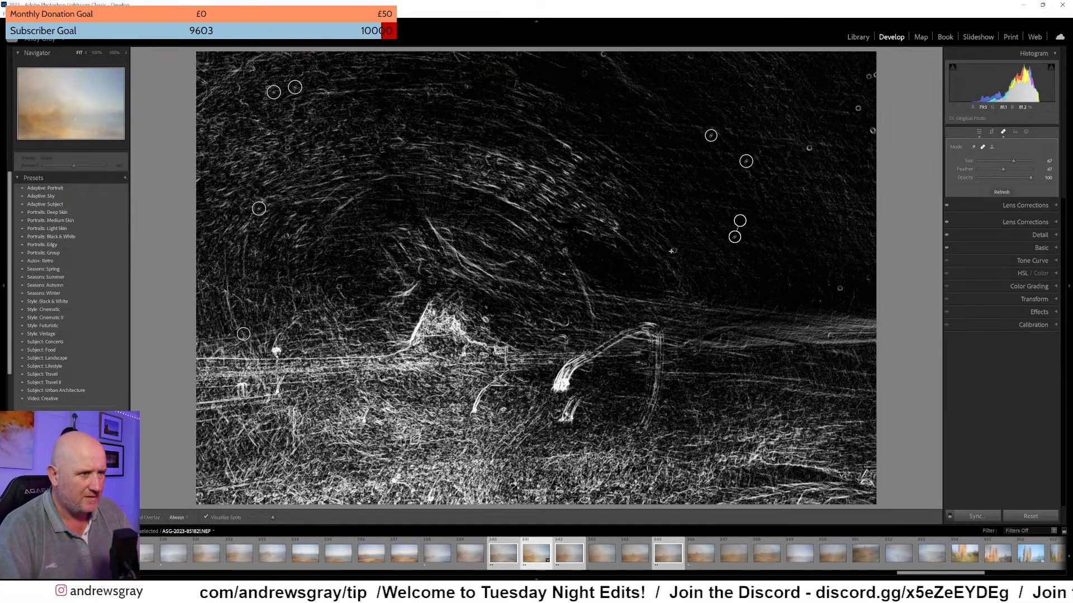
Try to heal the dust spots just above the horizon with one brush stroke and refresh its source area
{"action": "left_click_drag", "start_coordinate": [564, 251], "coordinate": [675, 251]}
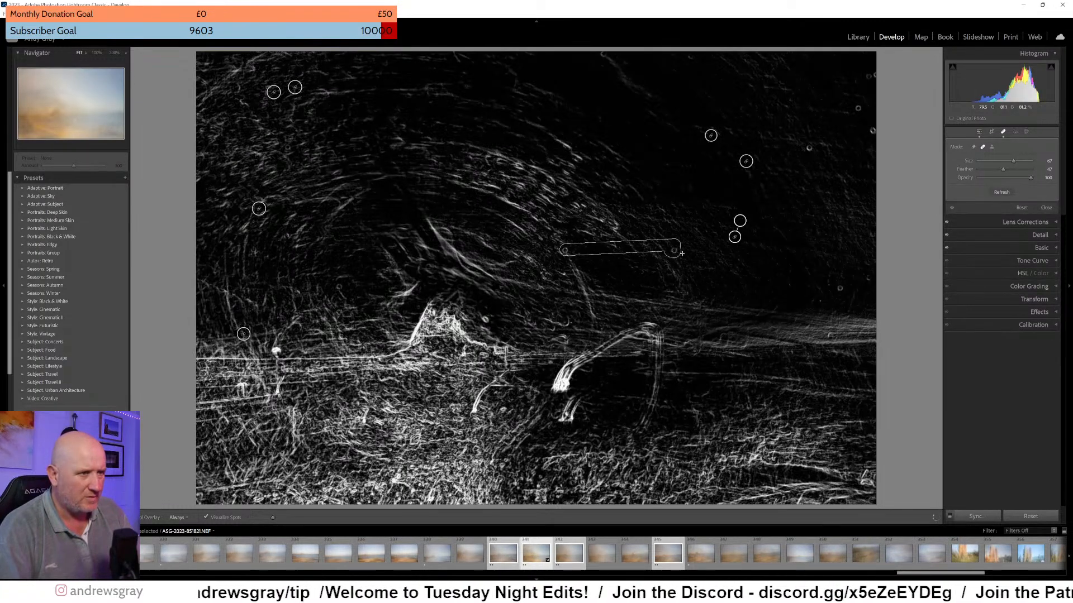
{"action": "mouse_move", "coordinate": [681, 253]}
{"action": "left_mouse_down"}
{"action": "mouse_move", "coordinate": [725, 207]}
{"action": "mouse_move", "coordinate": [690, 247]}
{"action": "mouse_move", "coordinate": [637, 225]}
{"action": "mouse_move", "coordinate": [639, 213]}
{"action": "mouse_move", "coordinate": [735, 208]}
{"action": "mouse_move", "coordinate": [695, 227]}
{"action": "left_mouse_up"}
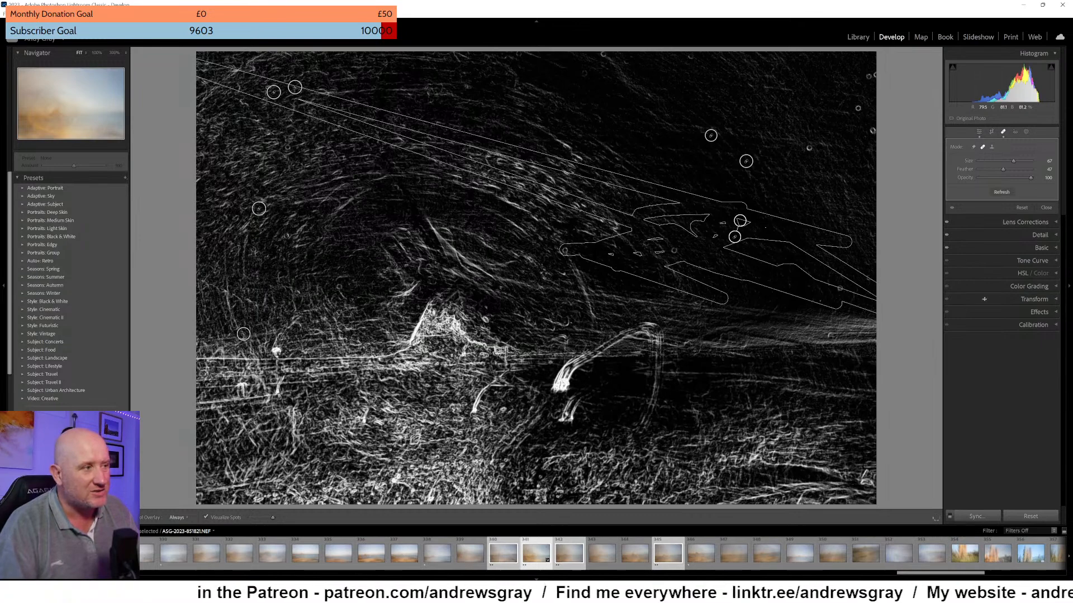
{"action": "left_click", "coordinate": [1001, 193]}
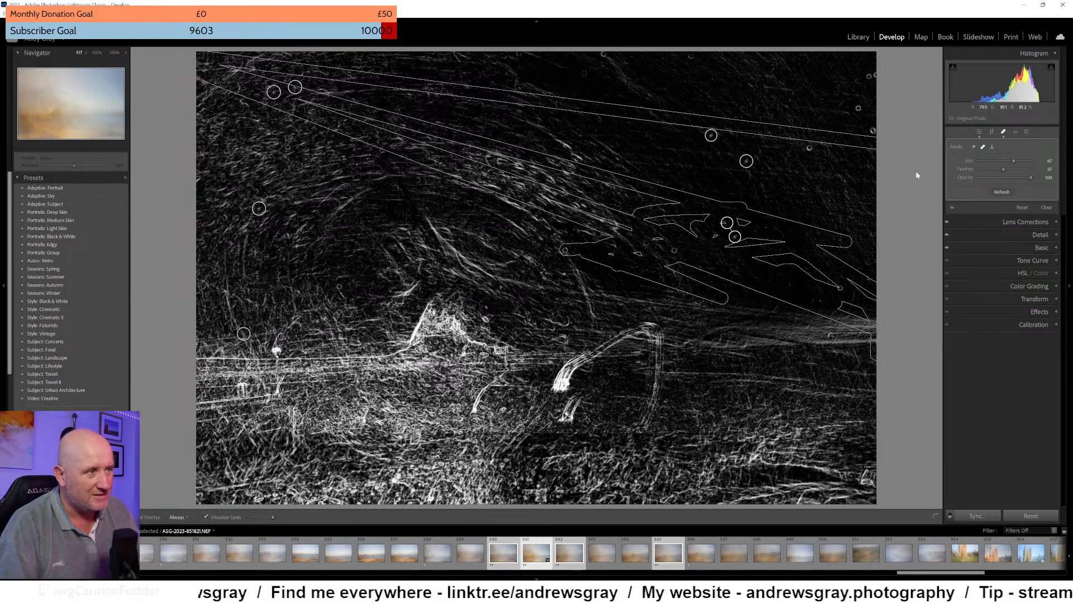
Check the photo without the spot overlay and try to reposition the large healing stroke across the sky
{"action": "left_click", "coordinate": [979, 133]}
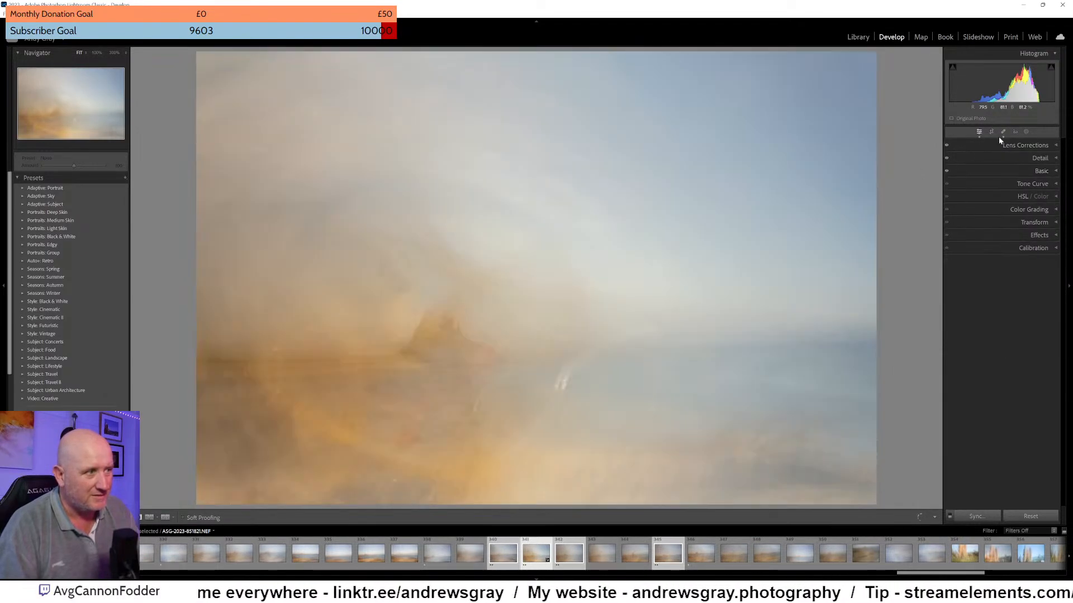
{"action": "left_click", "coordinate": [1003, 132]}
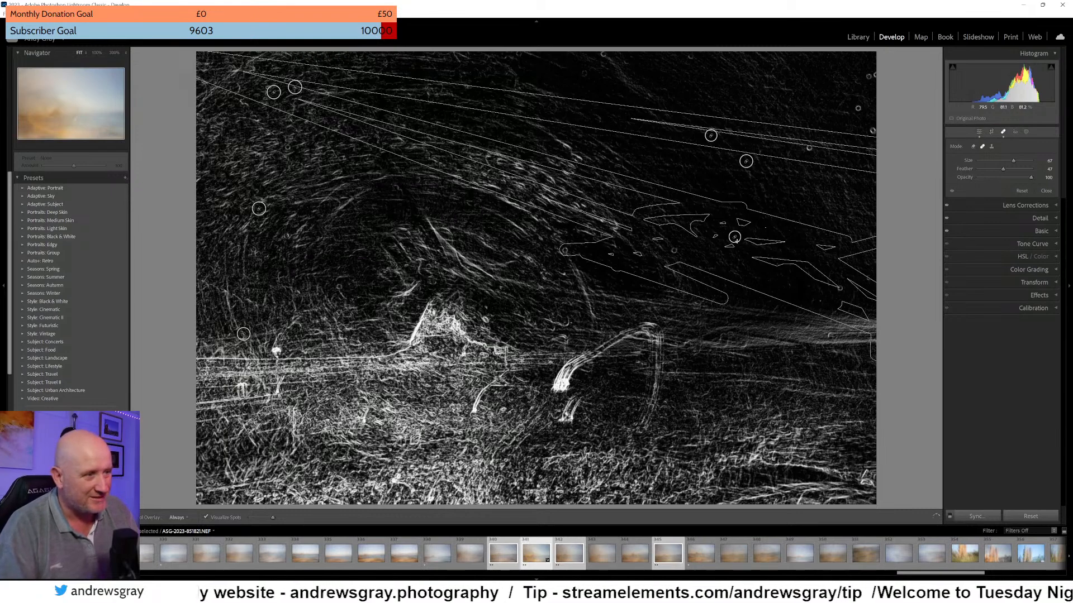
{"action": "left_click", "coordinate": [734, 238]}
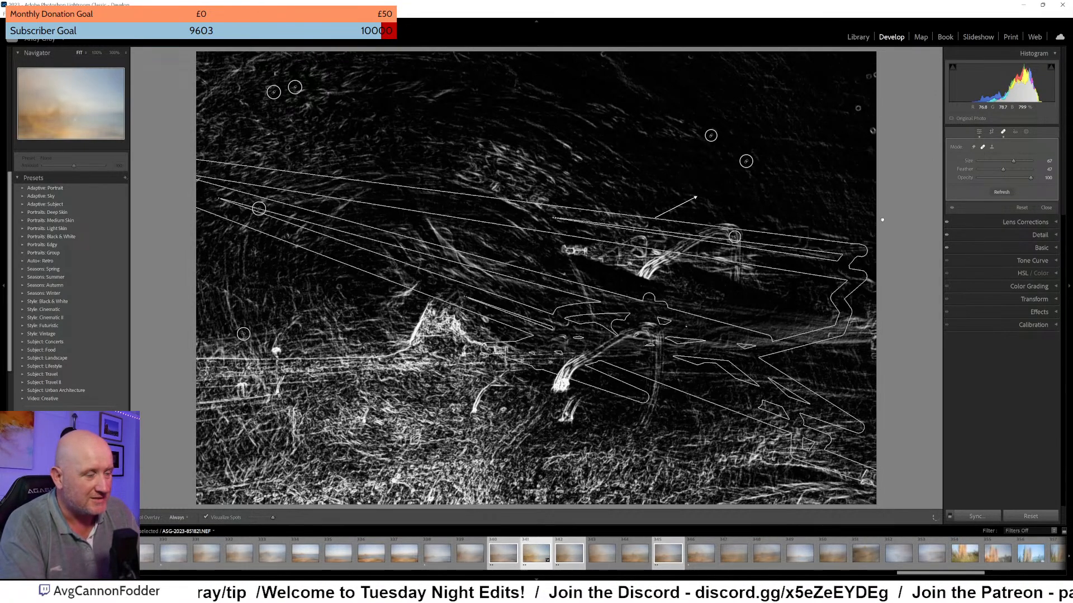
{"action": "left_click_drag", "start_coordinate": [883, 220], "coordinate": [913, 235]}
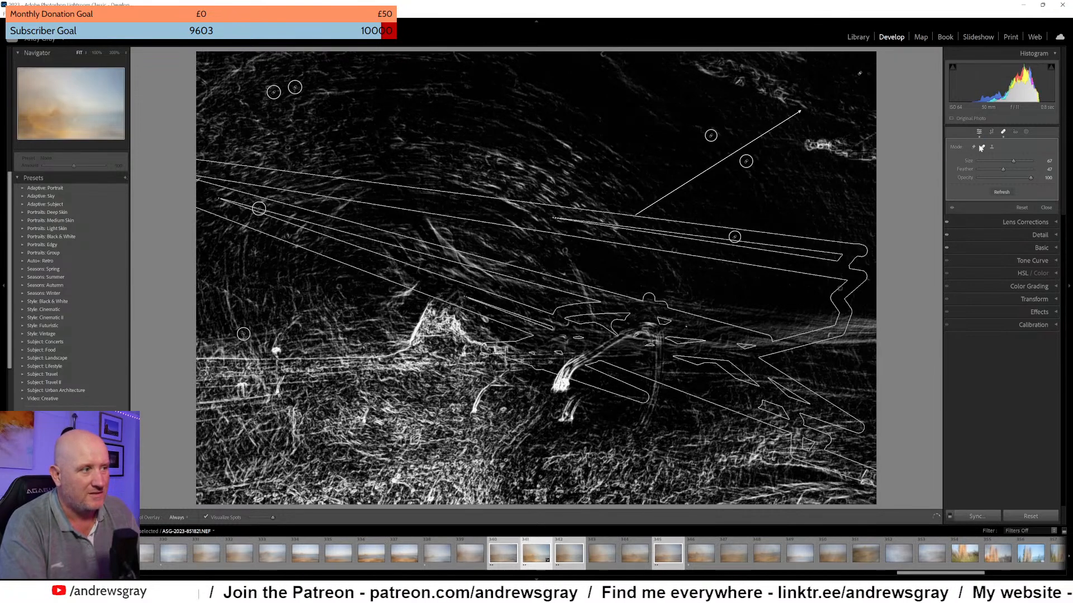
{"action": "left_click", "coordinate": [979, 132]}
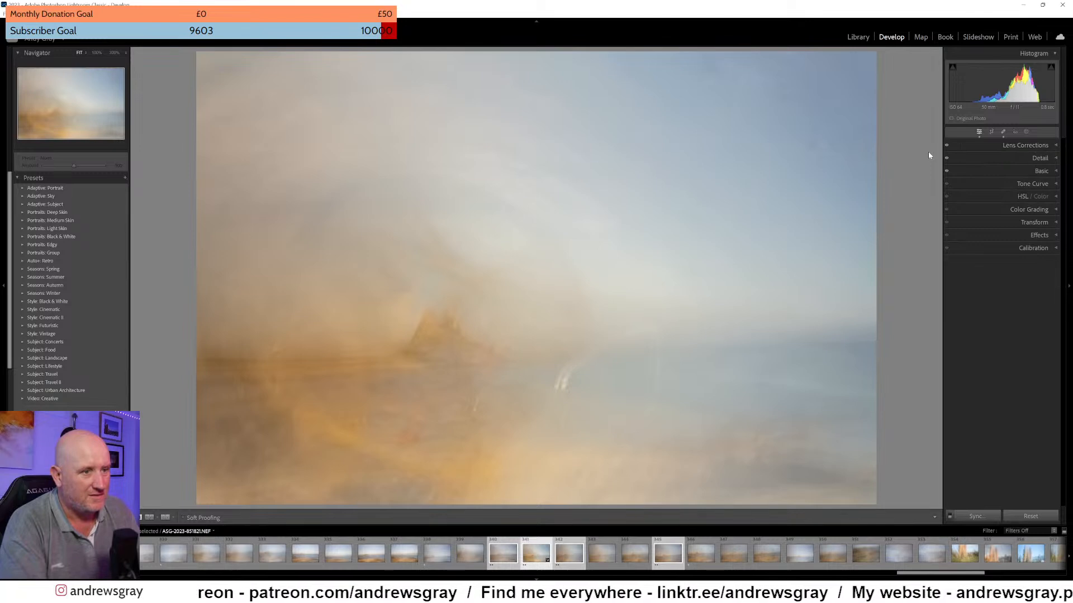
{"action": "left_click", "coordinate": [1004, 132]}
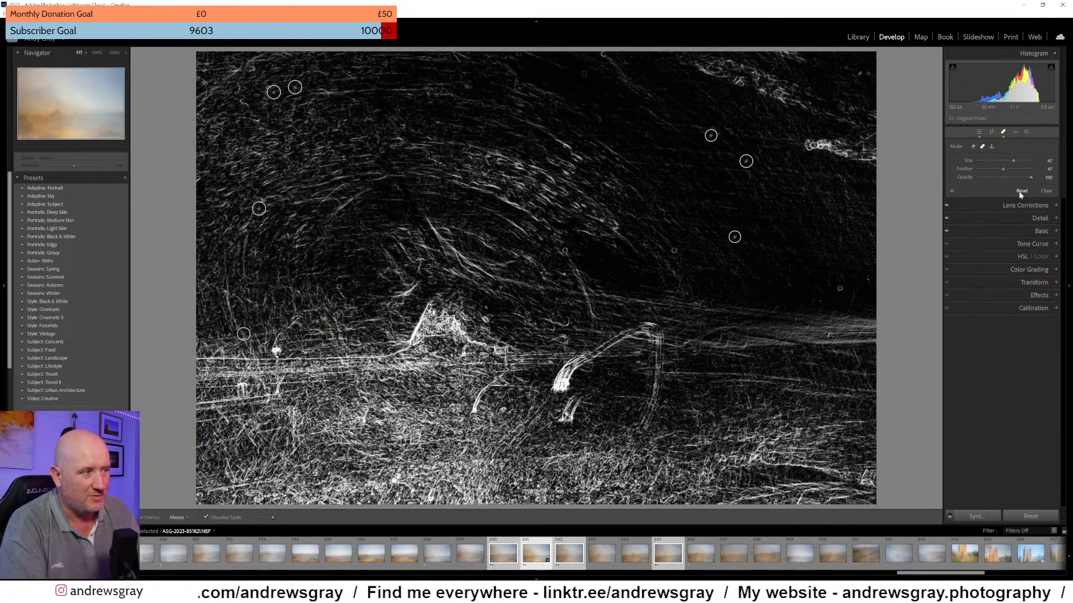
Clear all existing spot healing and heal the dust spots in the darker blue sky above the sea again, one by one
{"action": "left_click", "coordinate": [1020, 192]}
{"action": "key", "text": "ctrl+z"}
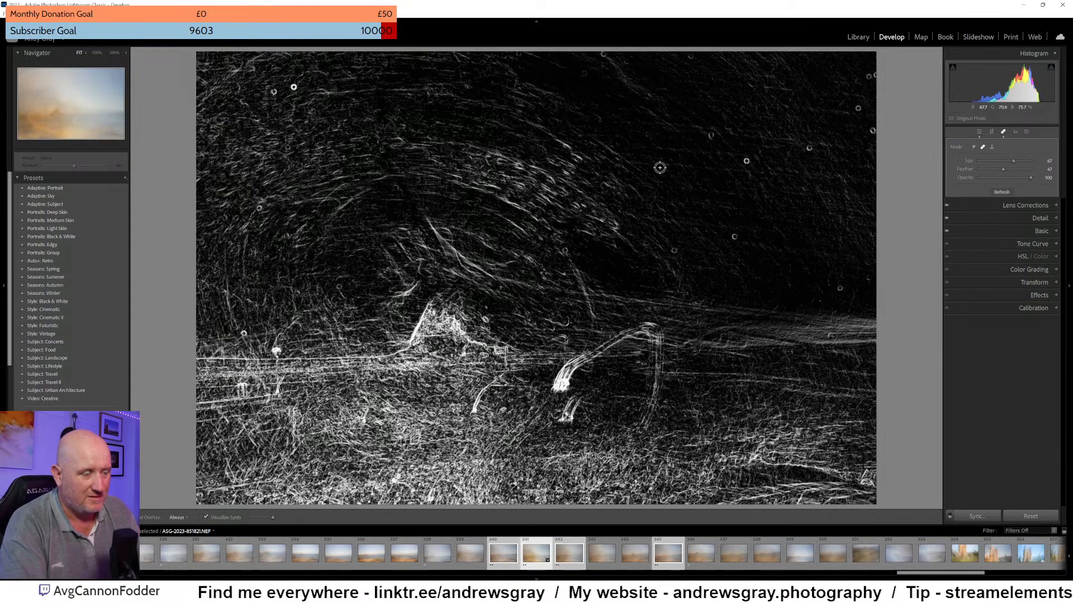
{"action": "left_click", "coordinate": [746, 160]}
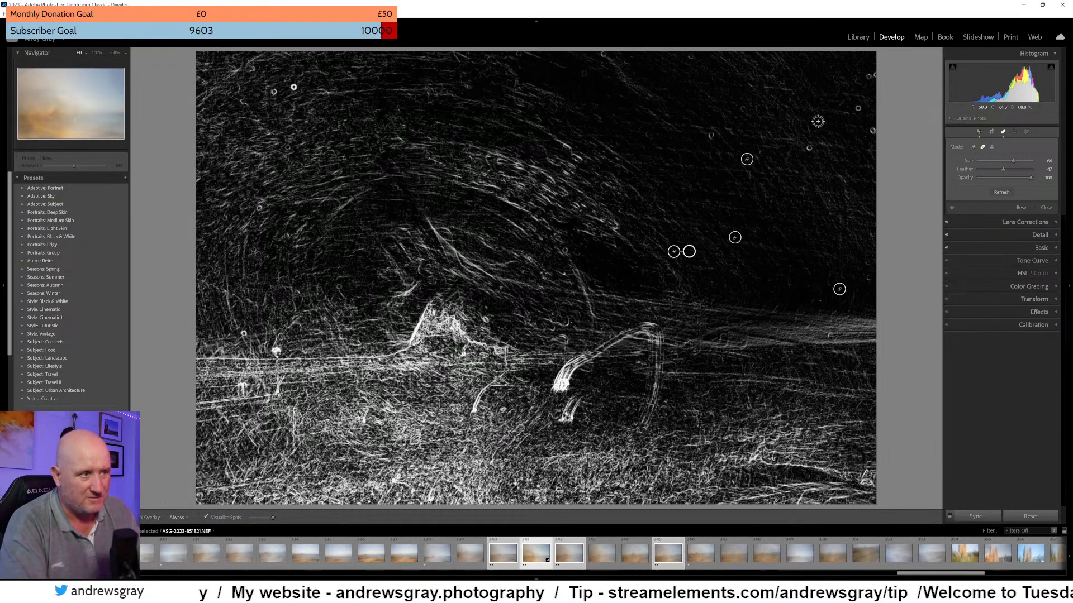
{"action": "left_click", "coordinate": [872, 131]}
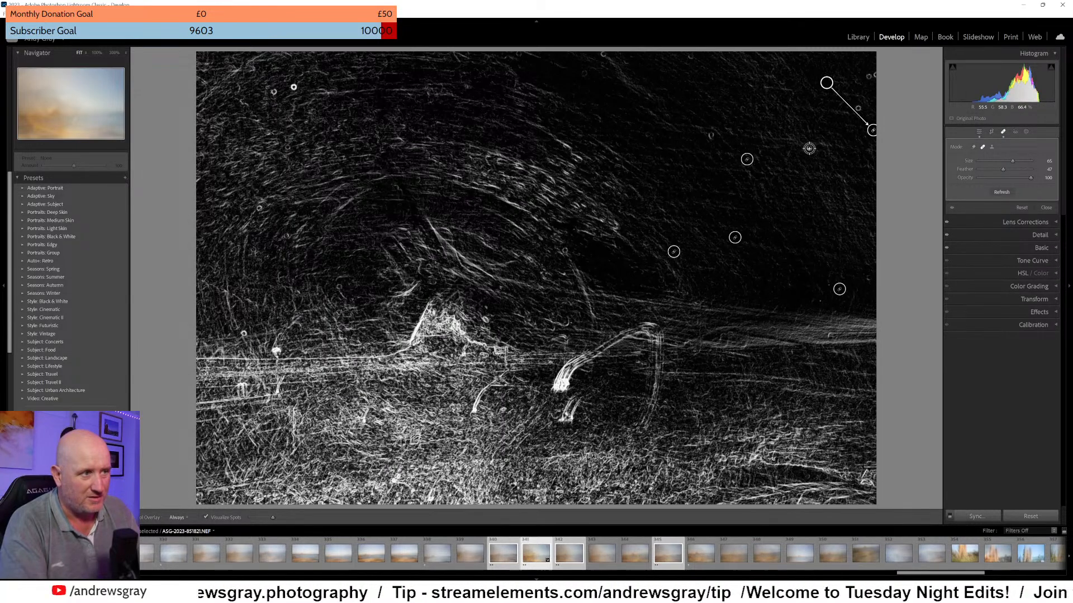
{"action": "left_click", "coordinate": [858, 108]}
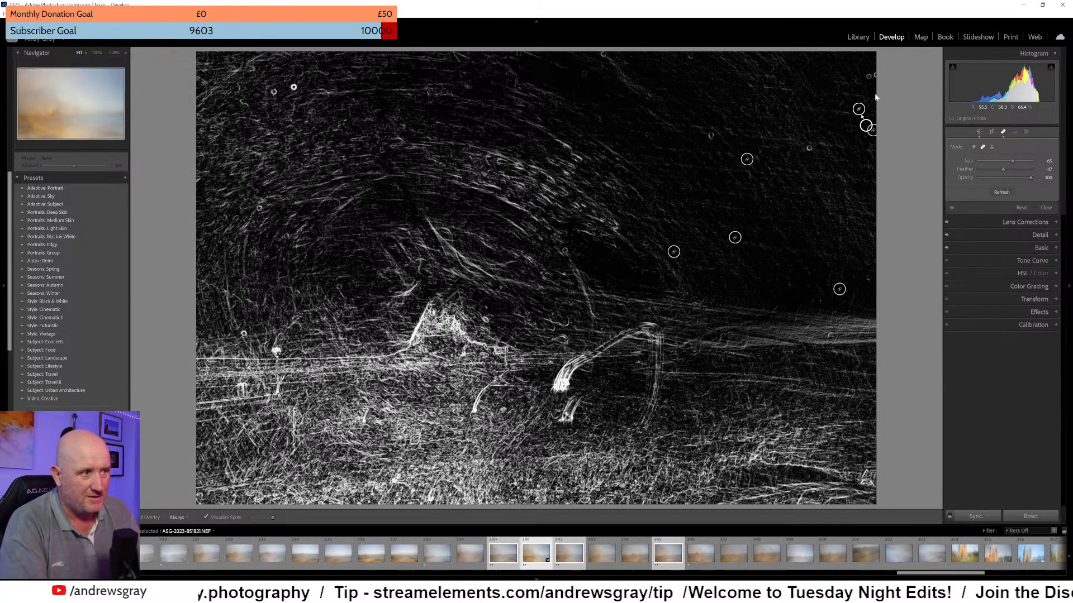
{"action": "left_click", "coordinate": [870, 78]}
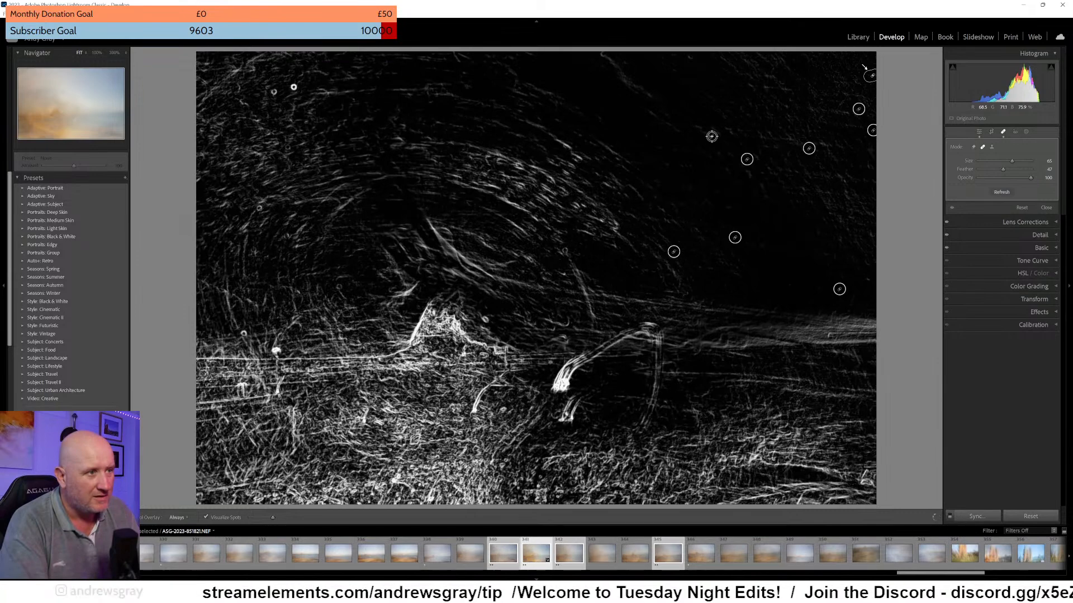
Heal the remaining dust spots in the middle and castle side of the sky with a slightly smaller brush, and close healing
{"action": "scroll", "coordinate": [597, 261], "scroll_direction": "down", "scroll_amount": 1}
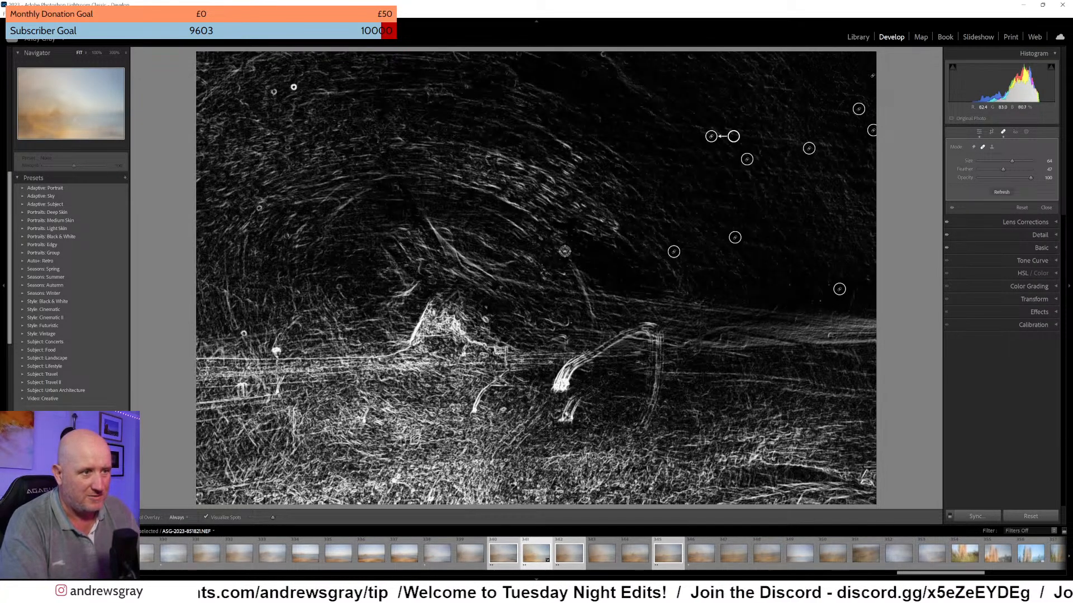
{"action": "scroll", "coordinate": [593, 262], "scroll_direction": "up", "scroll_amount": 1}
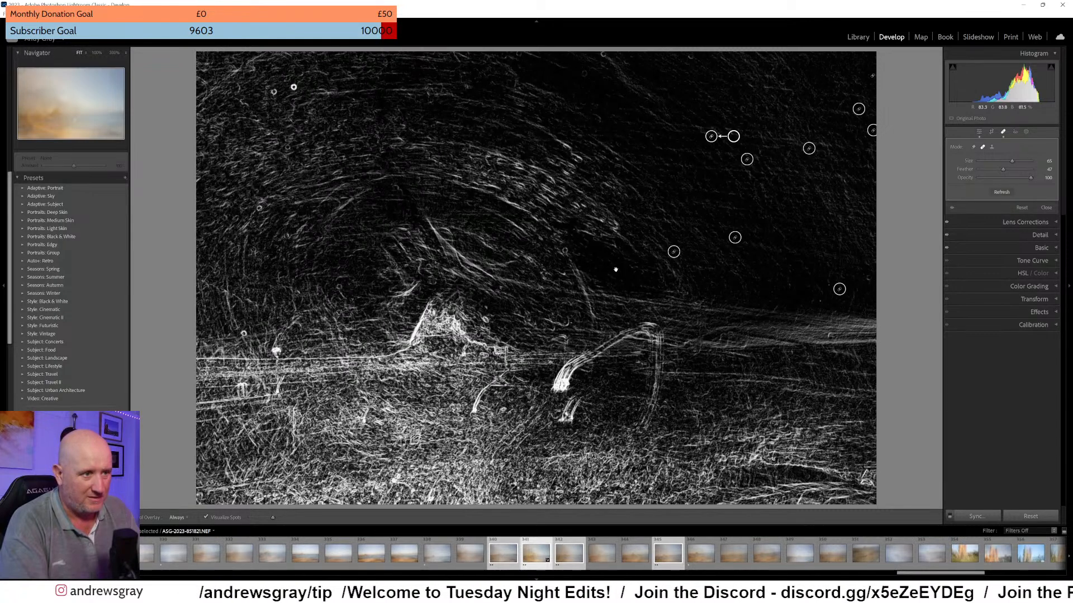
{"action": "left_click", "coordinate": [565, 250]}
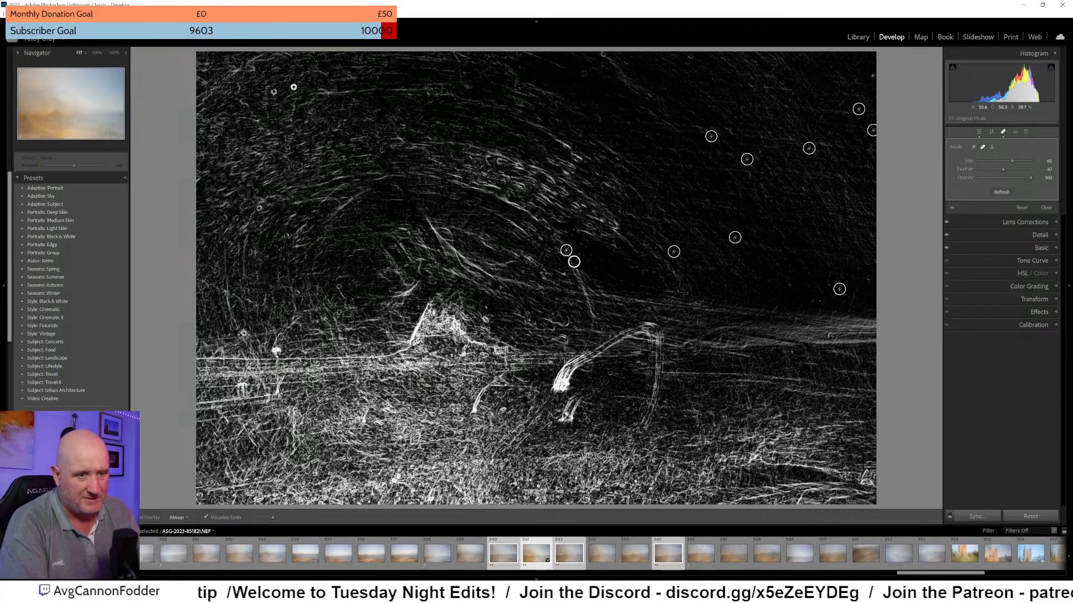
{"action": "scroll", "coordinate": [243, 333], "scroll_direction": "down", "scroll_amount": 1}
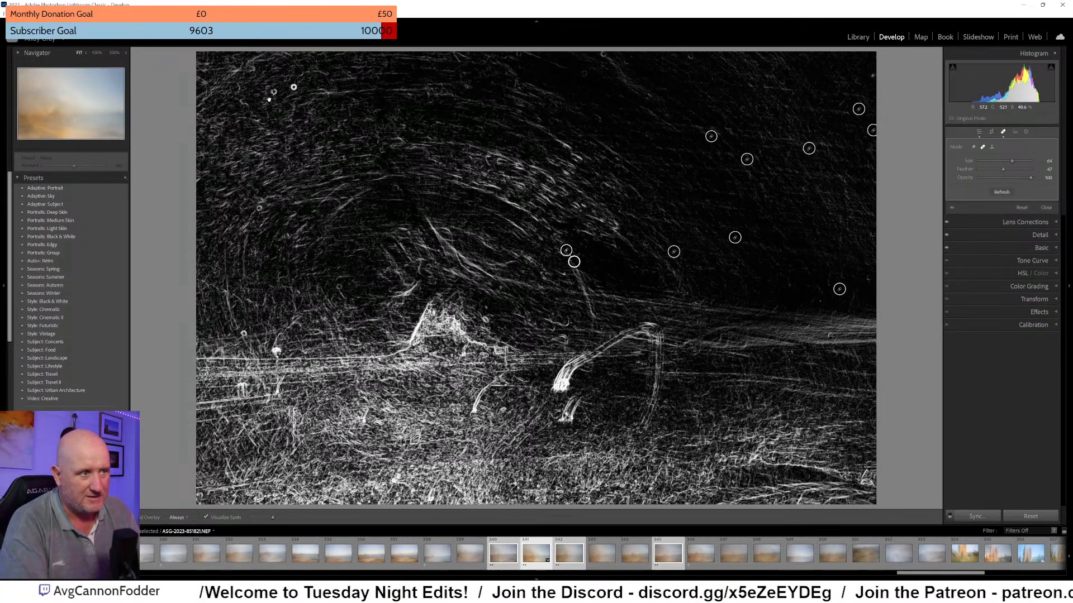
{"action": "left_click", "coordinate": [293, 86]}
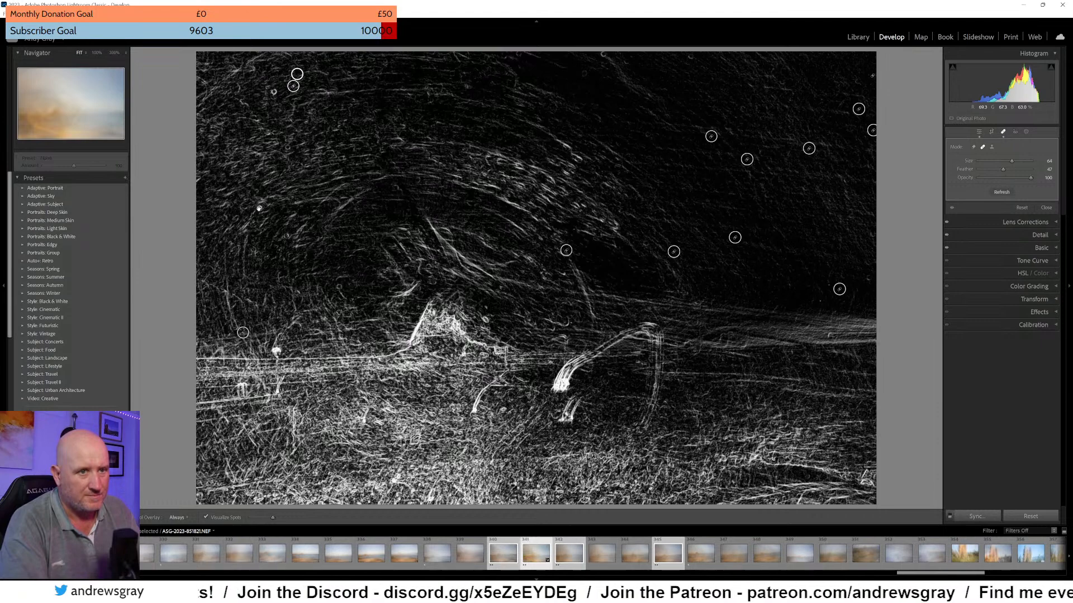
{"action": "left_click", "coordinate": [274, 93]}
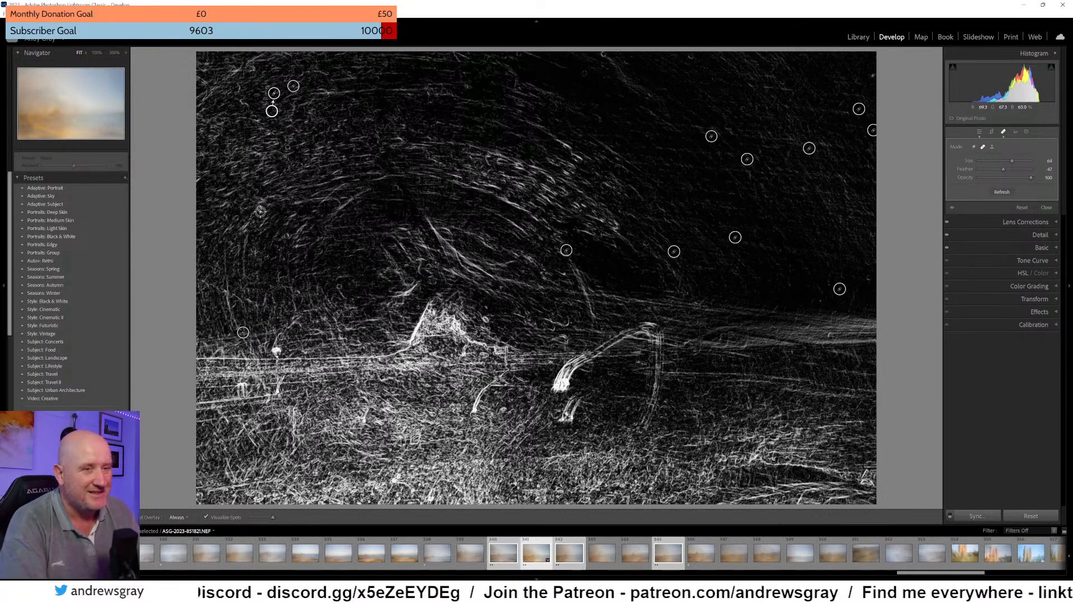
{"action": "scroll", "coordinate": [260, 208], "scroll_direction": "down", "scroll_amount": 1}
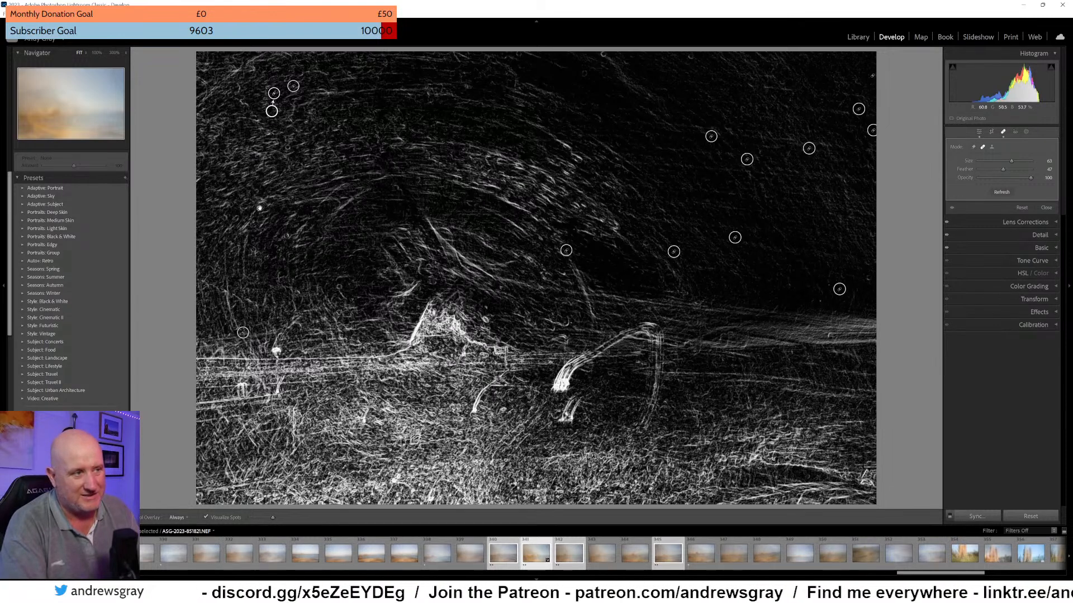
{"action": "left_click", "coordinate": [260, 208]}
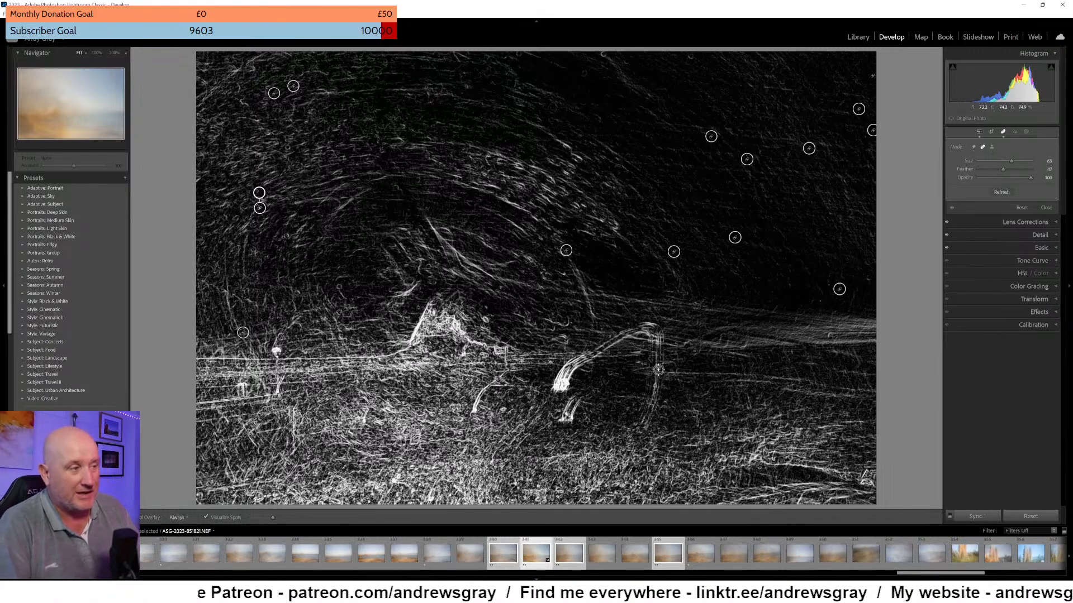
{"action": "left_click", "coordinate": [977, 132]}
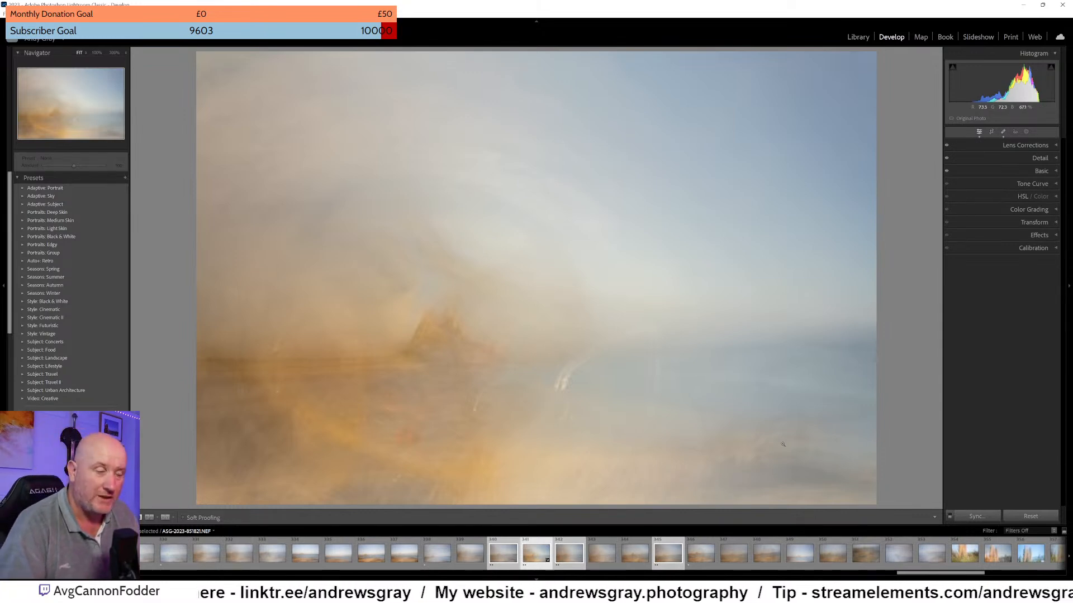
Shift the hue of the blue sky slightly upward with the HSL targeted adjustment, with Aqua at +1
{"action": "left_click", "coordinate": [977, 516]}
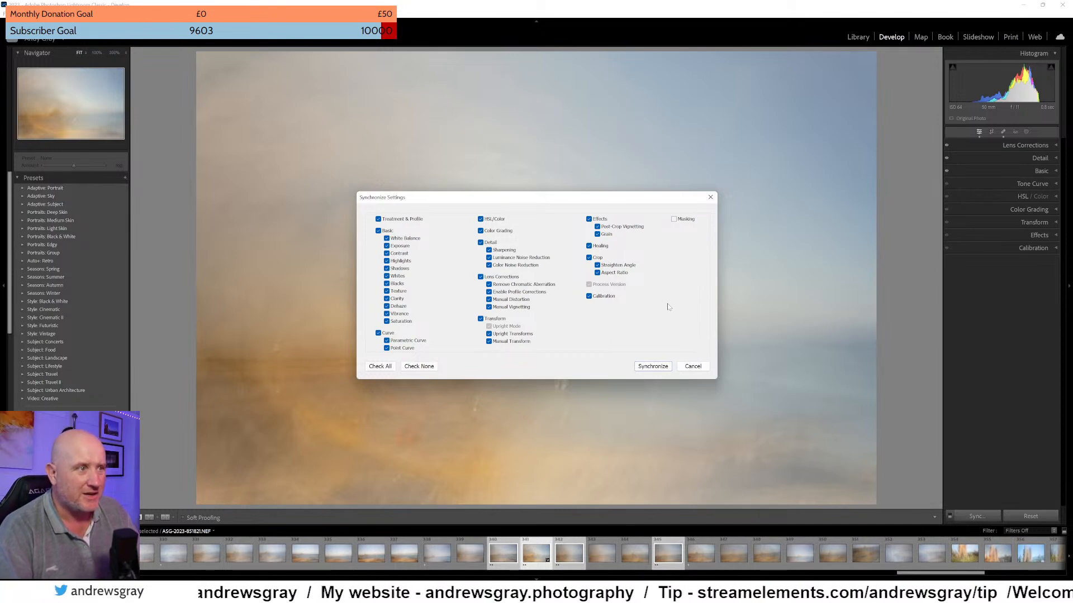
{"action": "left_click", "coordinate": [693, 366]}
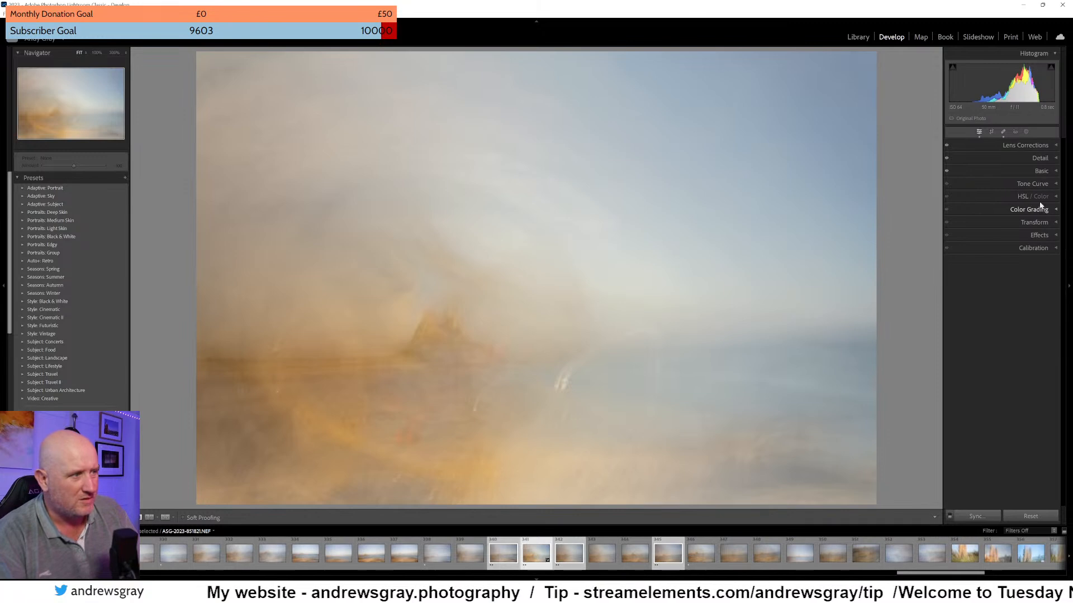
{"action": "left_click", "coordinate": [1021, 198]}
{"action": "left_click", "coordinate": [949, 223]}
{"action": "left_click_drag", "start_coordinate": [833, 129], "coordinate": [833, 106]}
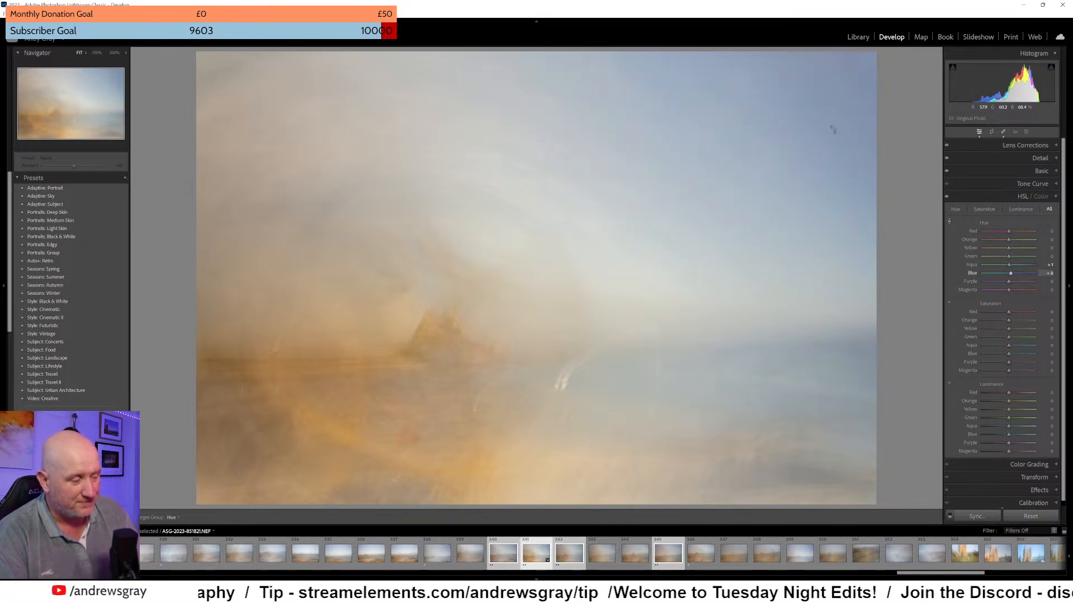
Desaturate the blues and aquas of the sky and sea with the HSL targeted adjustment, lowering Aqua saturation to -21
{"action": "left_click", "coordinate": [948, 302]}
{"action": "left_click_drag", "start_coordinate": [826, 121], "coordinate": [825, 141]}
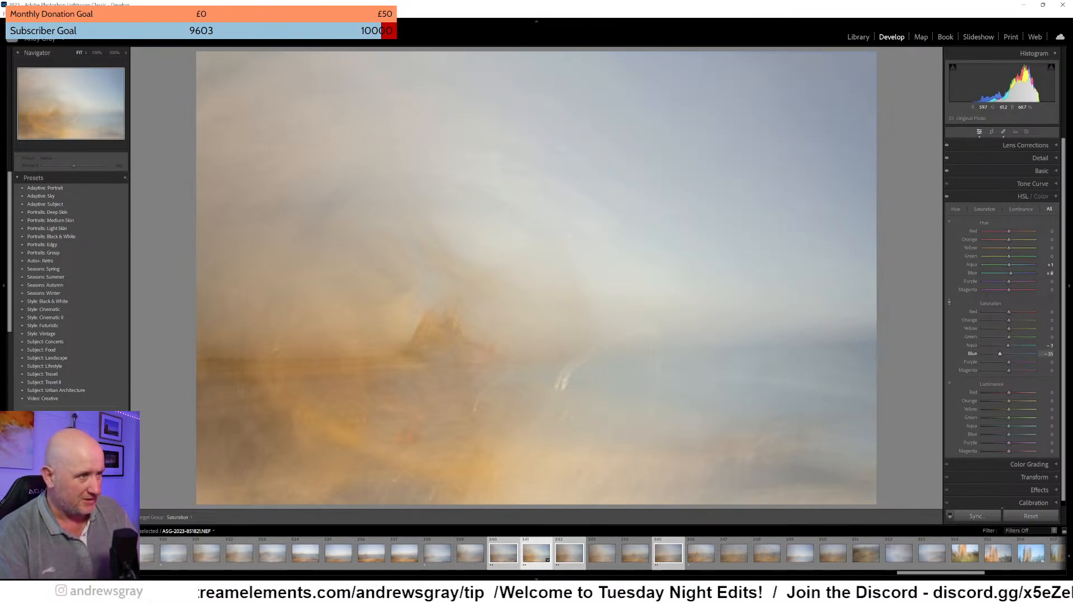
{"action": "left_click_drag", "start_coordinate": [743, 369], "coordinate": [743, 378]}
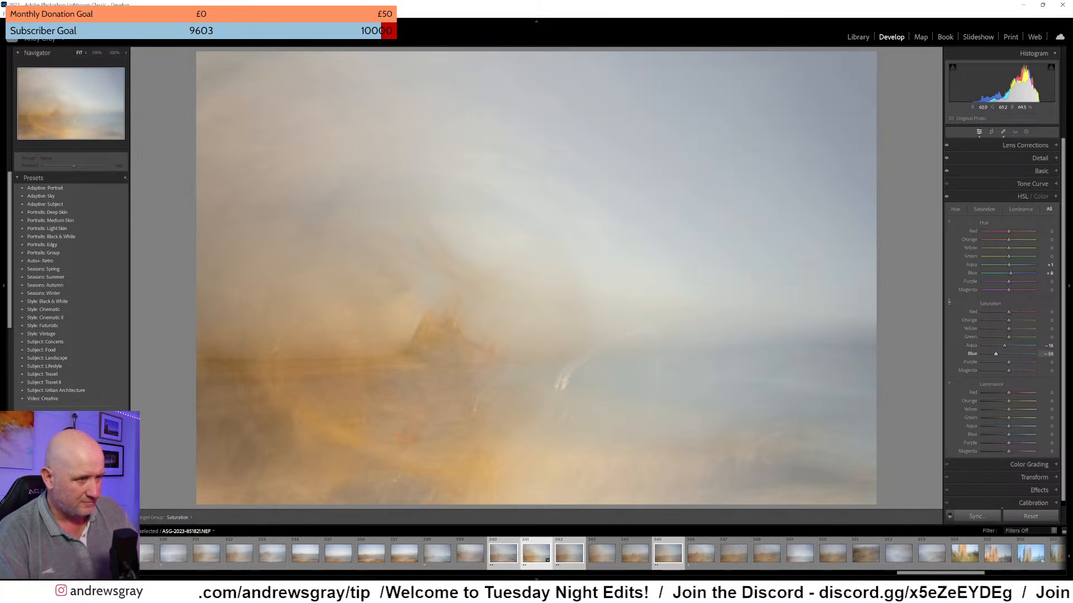
{"action": "left_click_drag", "start_coordinate": [812, 361], "coordinate": [812, 366]}
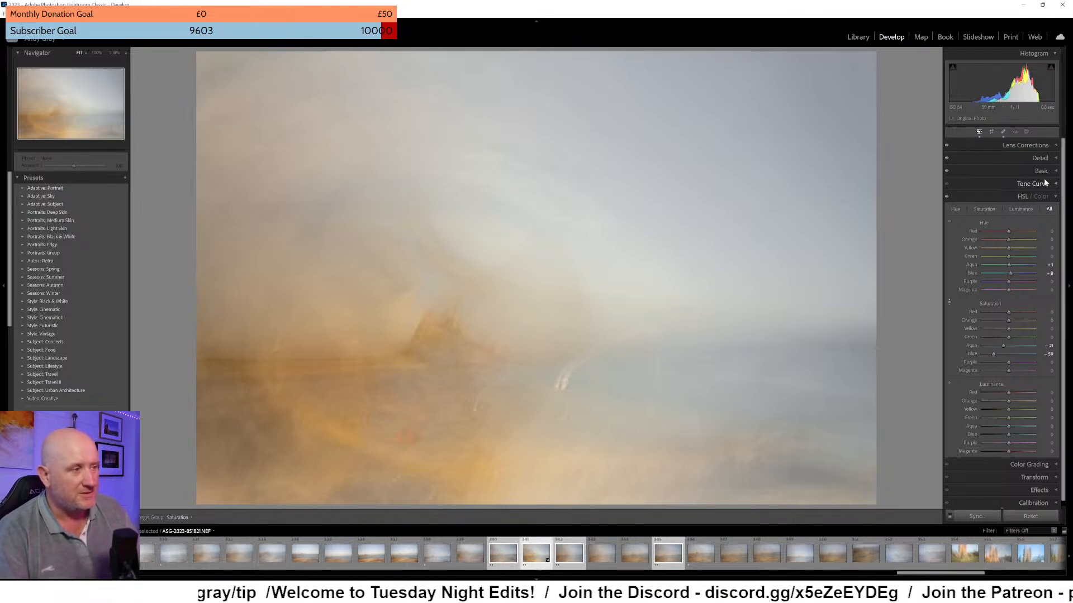
{"action": "left_click", "coordinate": [1022, 195]}
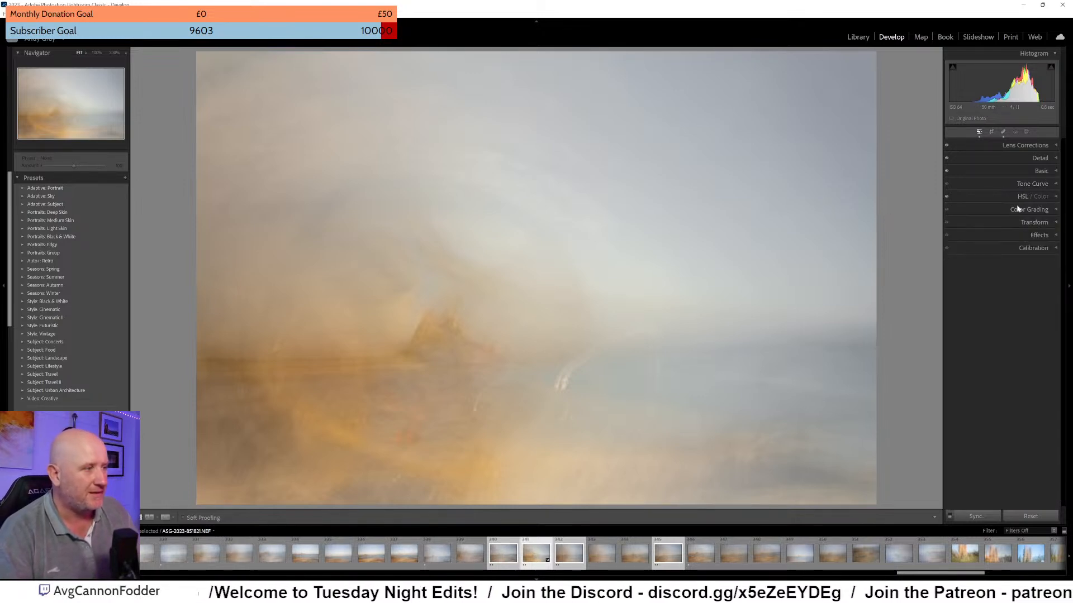
Synchronize all develop settings except Masking to the selected frames and open them as layers in Photoshop
{"action": "left_click", "coordinate": [980, 516]}
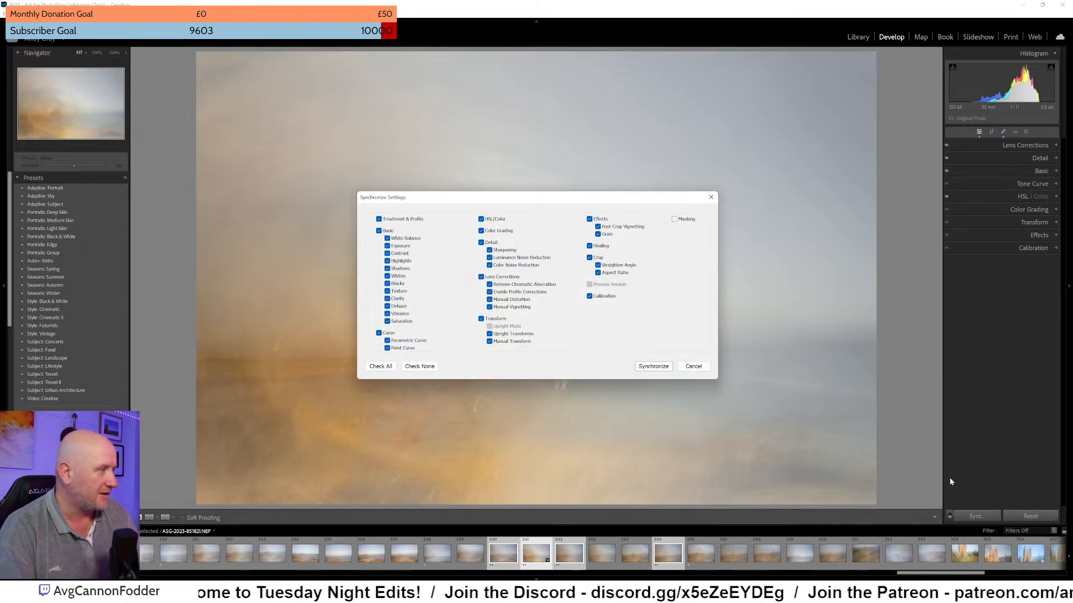
{"action": "left_click", "coordinate": [659, 365]}
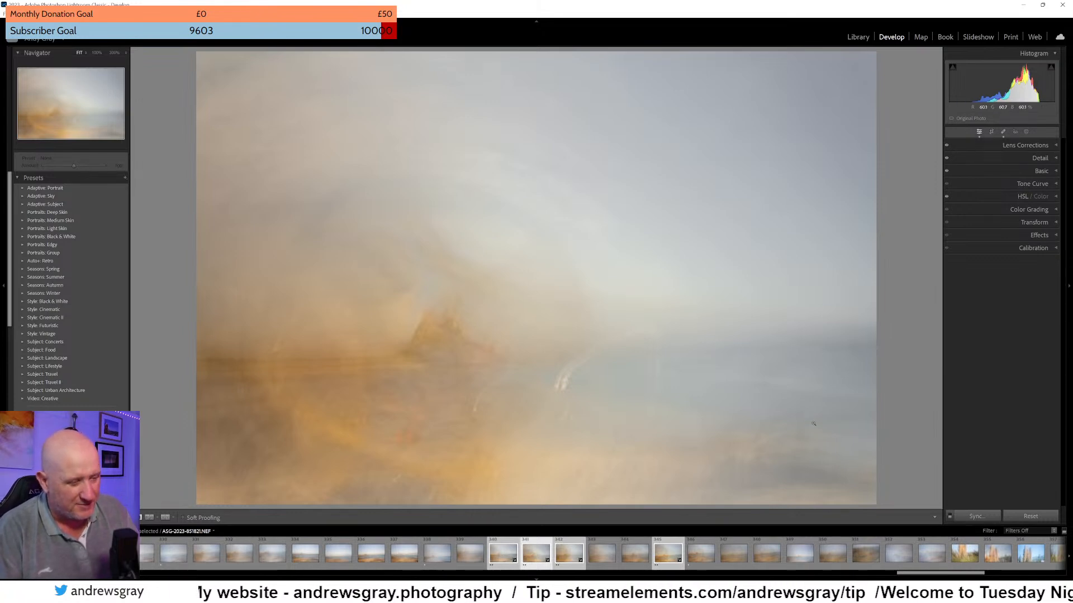
{"action": "right_click", "coordinate": [448, 329]}
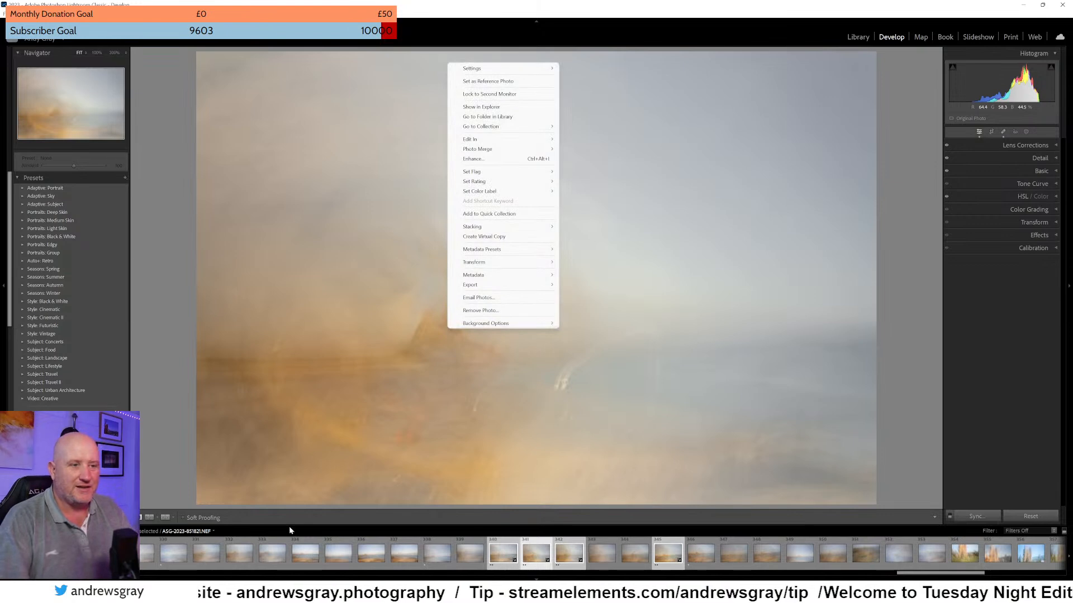
{"action": "mouse_move", "coordinate": [465, 139]}
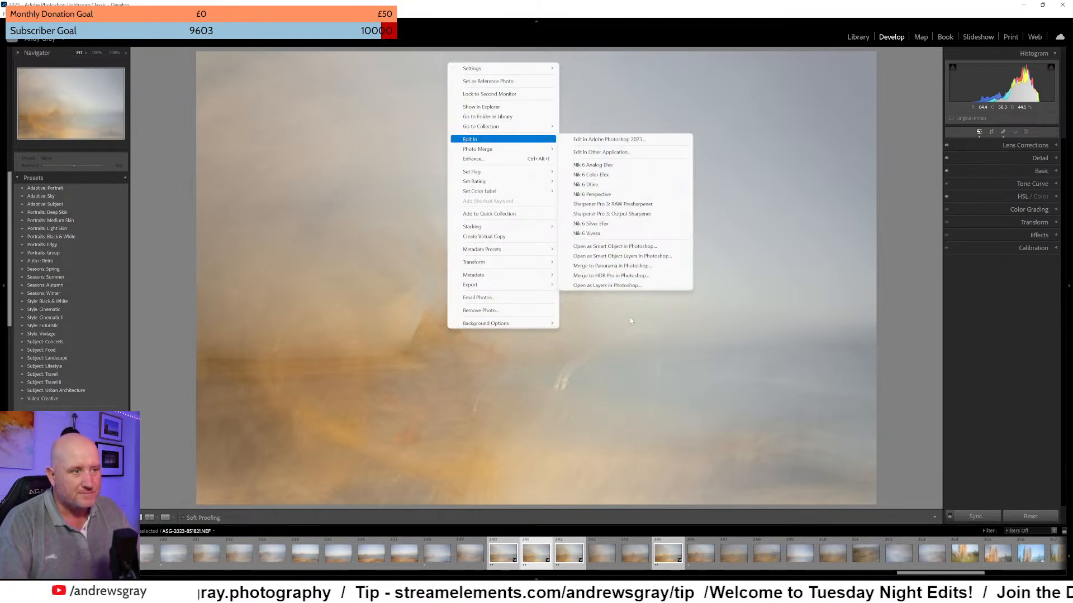
{"action": "left_click", "coordinate": [623, 286]}
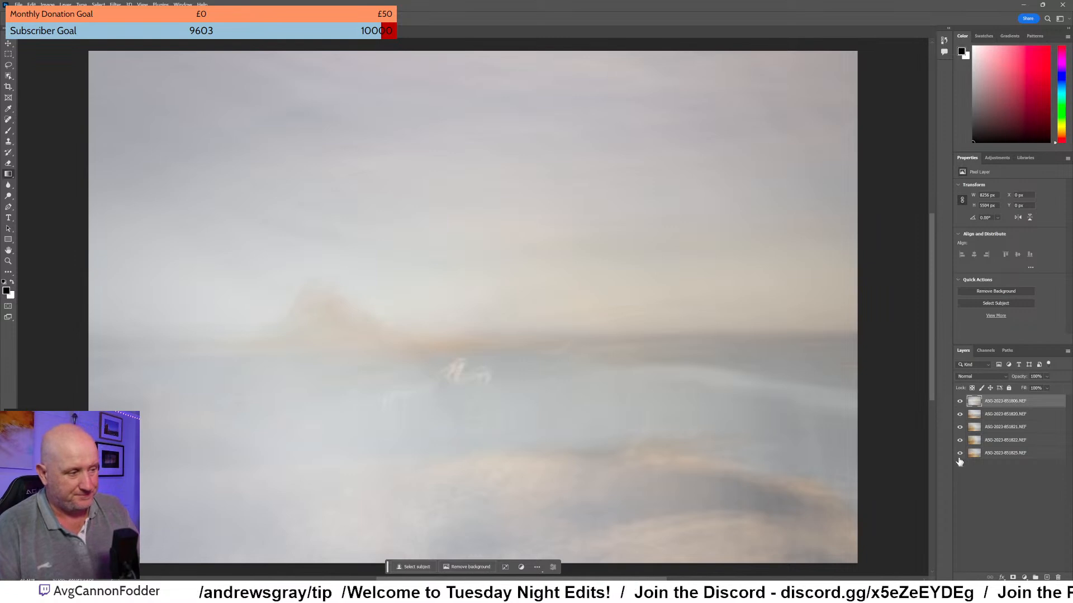
Select all five photo layers and set their blend mode to Multiply
{"action": "left_click", "coordinate": [985, 455], "text": "shift"}
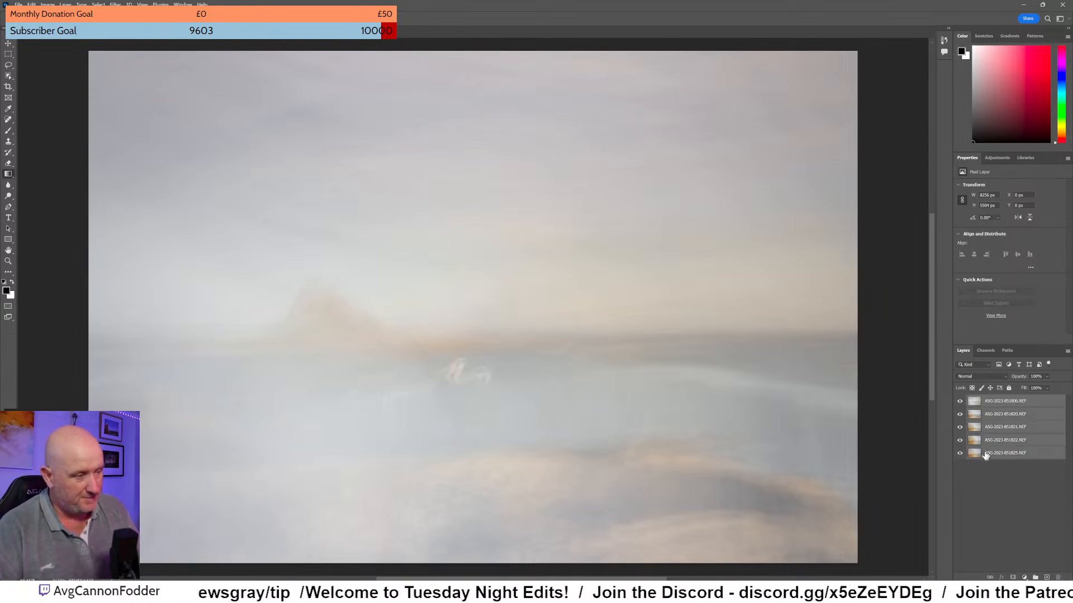
{"action": "left_click", "coordinate": [982, 377]}
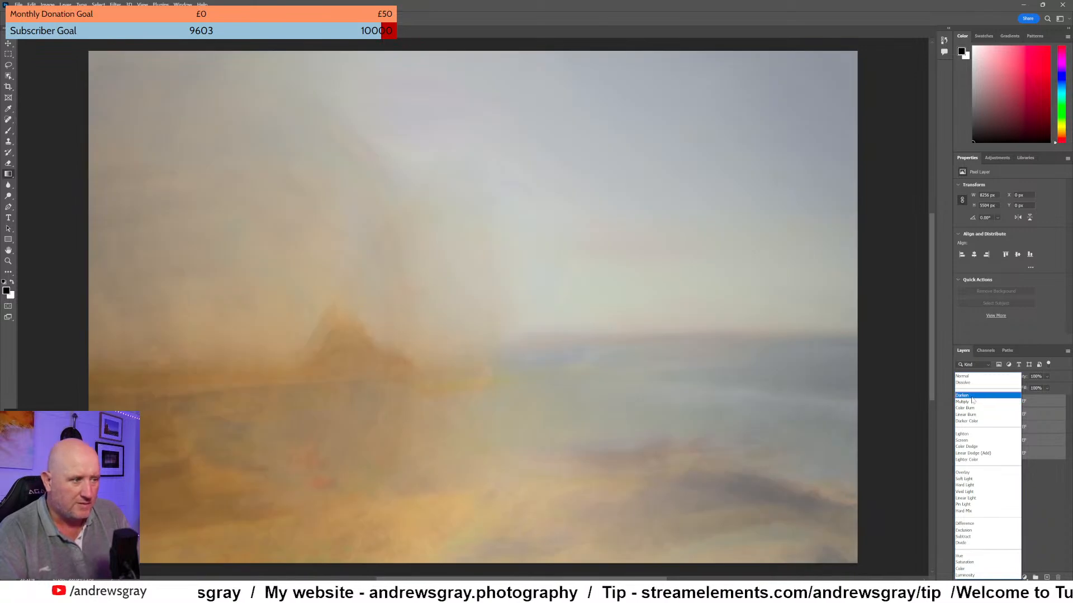
{"action": "left_click", "coordinate": [972, 401]}
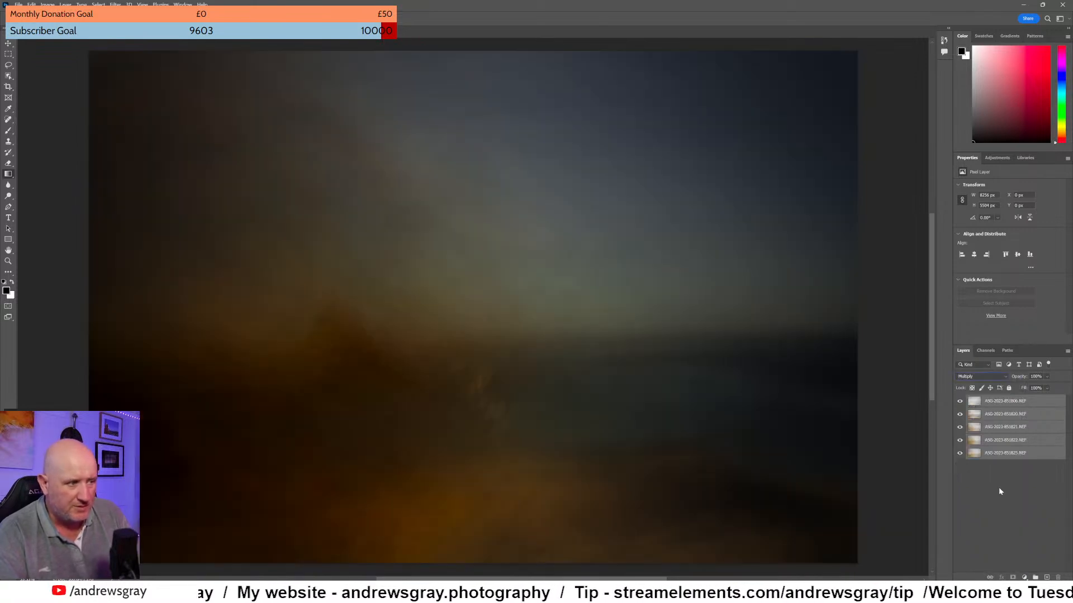
Show only the two lowest layers and move the bottom one up and to the left so the castles line up
{"action": "left_click", "coordinate": [959, 401]}
{"action": "left_click_drag", "start_coordinate": [960, 419], "coordinate": [960, 460]}
{"action": "left_click", "coordinate": [959, 453]}
{"action": "left_click", "coordinate": [959, 442]}
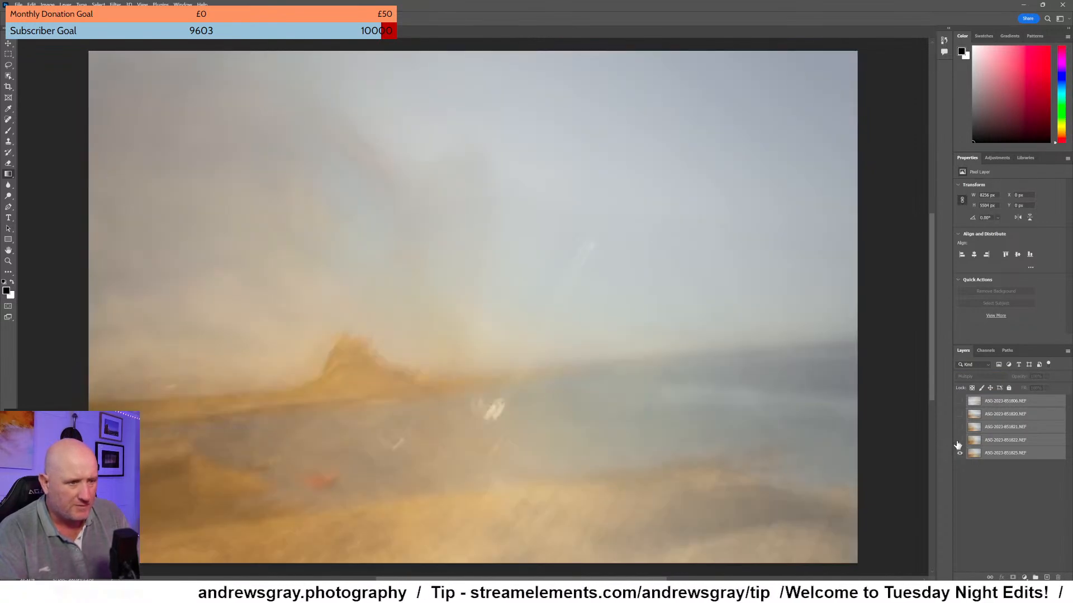
{"action": "left_click", "coordinate": [961, 457]}
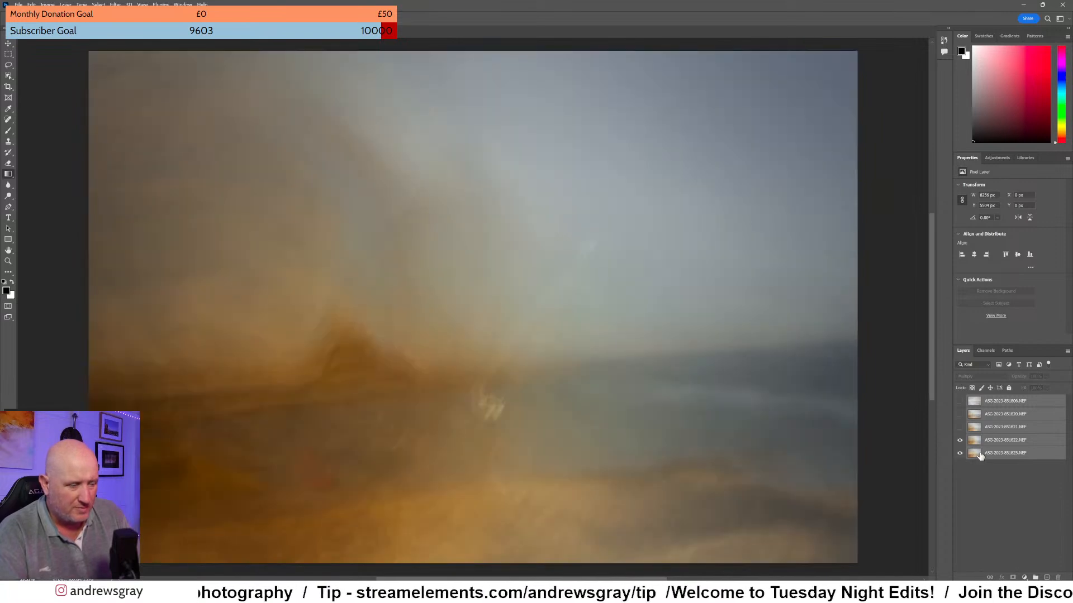
{"action": "left_click", "coordinate": [981, 456]}
{"action": "left_click_drag", "start_coordinate": [515, 412], "coordinate": [500, 389]}
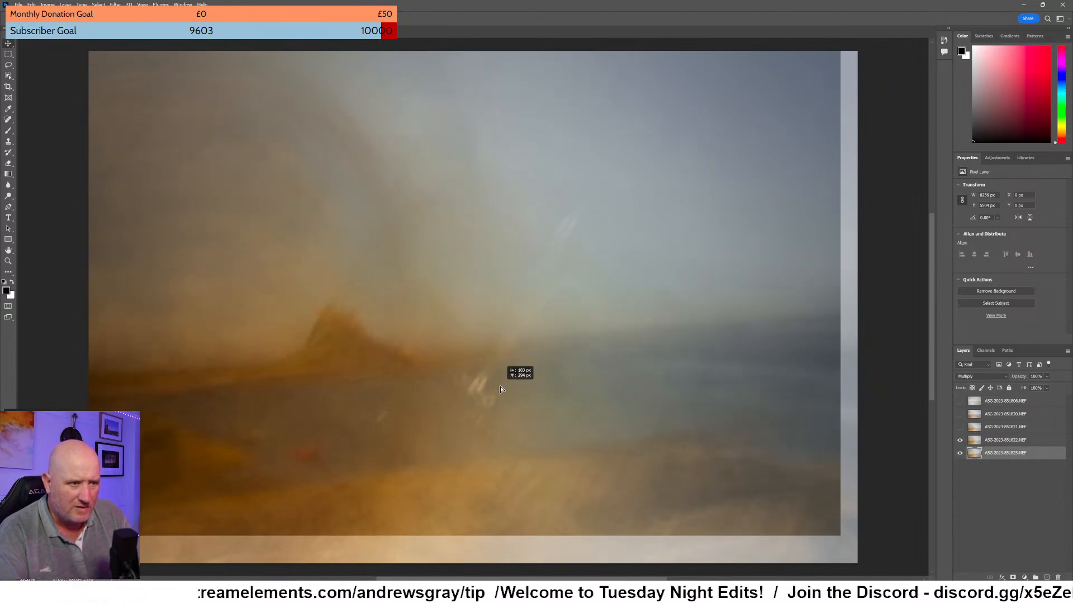
Show the middle layer and move it about 255 px left and 351 px up to align its castle
{"action": "left_click", "coordinate": [960, 427]}
{"action": "left_click", "coordinate": [984, 428]}
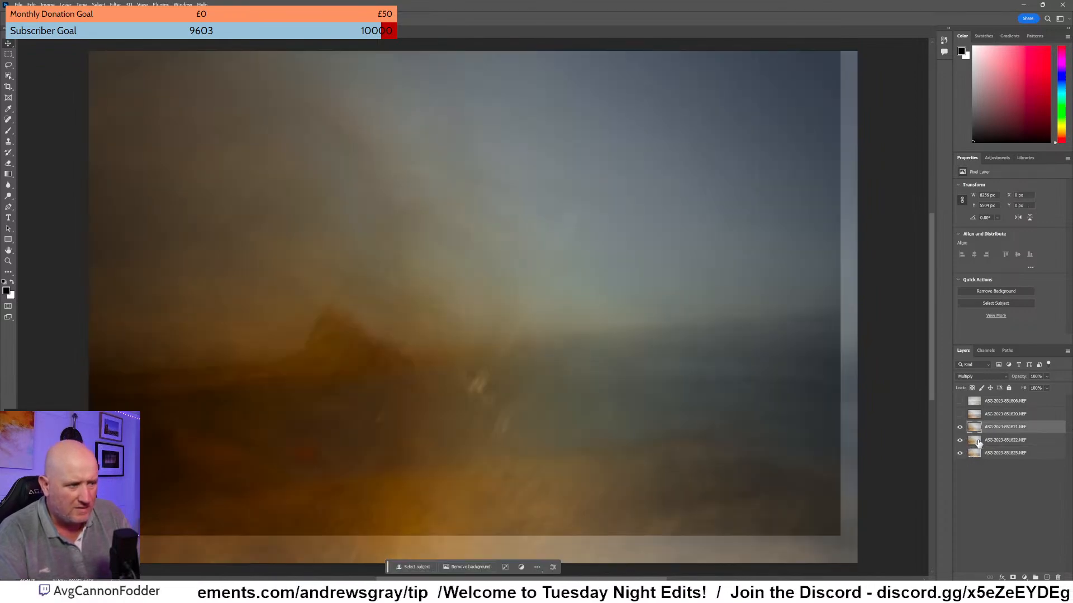
{"action": "left_click_drag", "start_coordinate": [713, 413], "coordinate": [693, 383]}
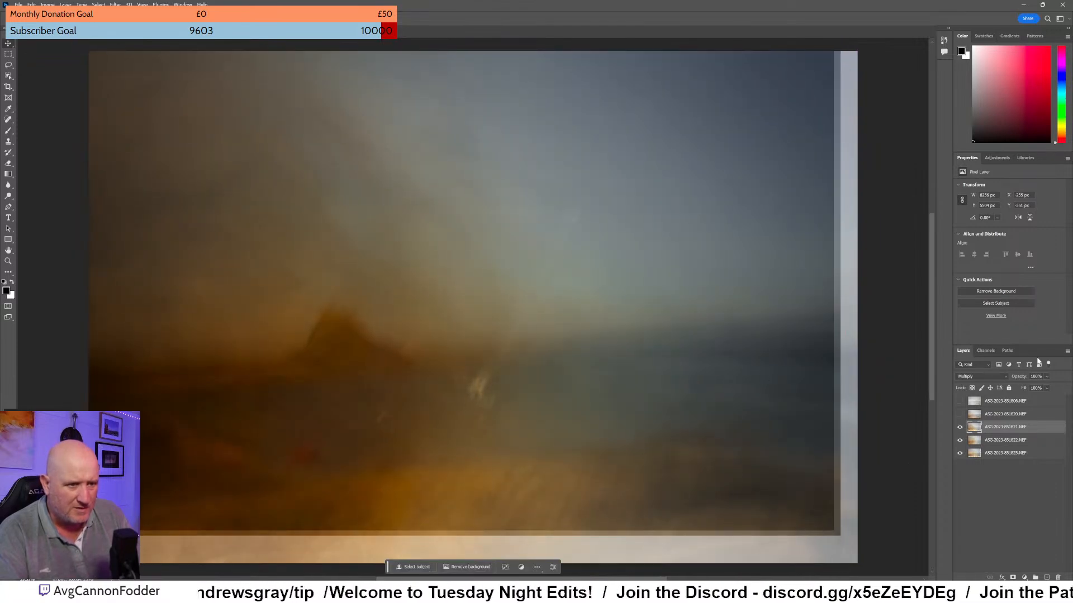
Show the second layer from the top and move it about 90 px down to align its castle
{"action": "left_click", "coordinate": [960, 414]}
{"action": "left_click", "coordinate": [1002, 414]}
{"action": "mouse_move", "coordinate": [689, 314]}
{"action": "left_mouse_down"}
{"action": "mouse_move", "coordinate": [663, 342]}
{"action": "mouse_move", "coordinate": [675, 284]}
{"action": "mouse_move", "coordinate": [675, 317]}
{"action": "mouse_move", "coordinate": [693, 312]}
{"action": "left_mouse_up"}
Show the top photo layer and move it about 237 px right and 249 px down to align its castle
{"action": "left_click", "coordinate": [960, 401]}
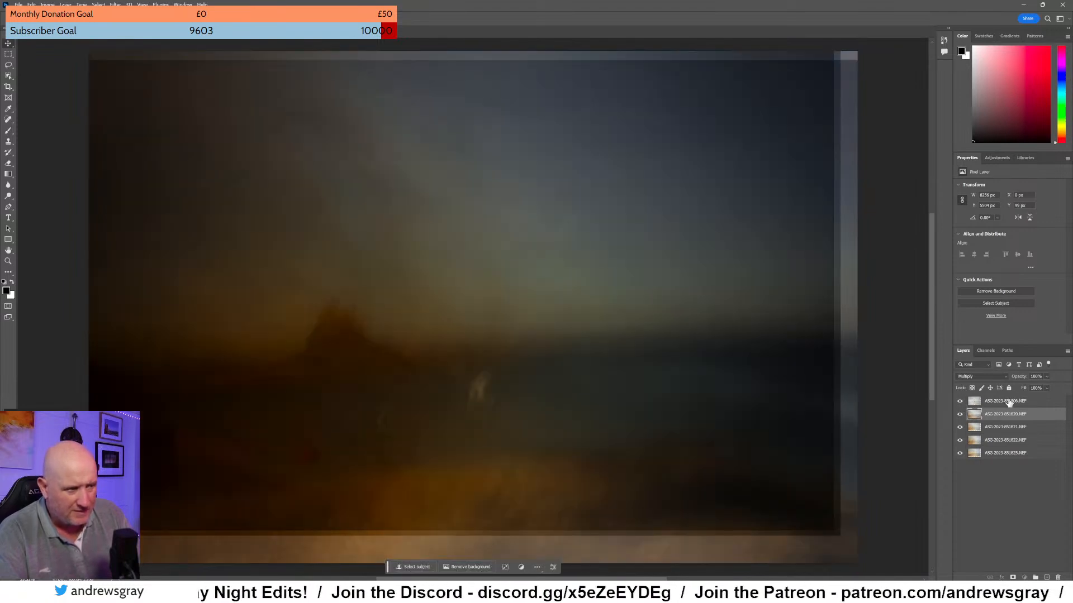
{"action": "left_click", "coordinate": [1009, 402]}
{"action": "left_click_drag", "start_coordinate": [682, 430], "coordinate": [690, 455]}
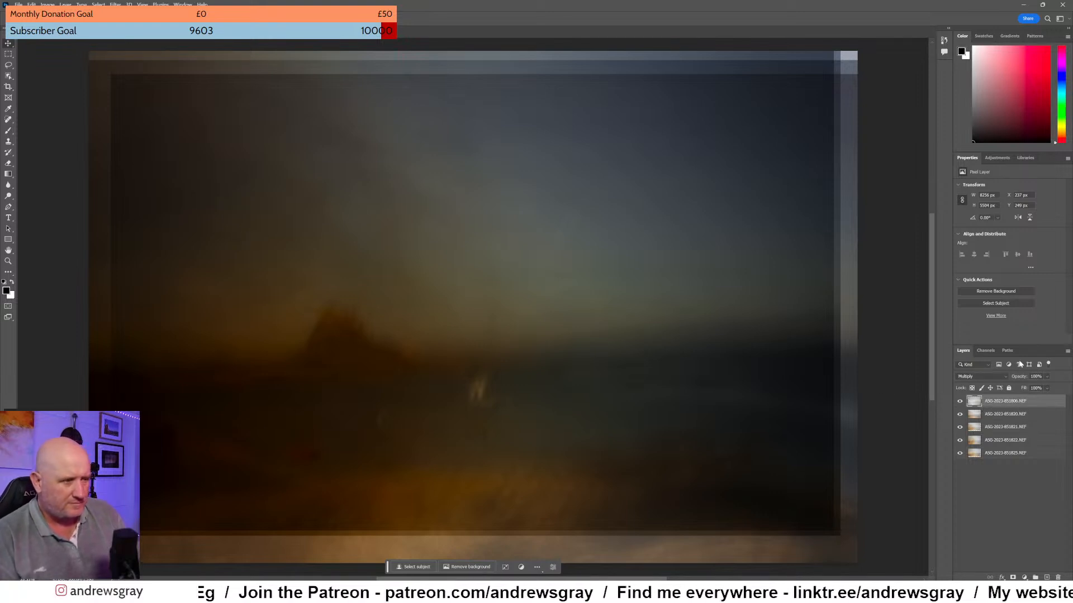
Compare the Multiply blend by hiding the upper four layers in turn and showing them again
{"action": "left_click", "coordinate": [960, 402]}
{"action": "left_click", "coordinate": [960, 414]}
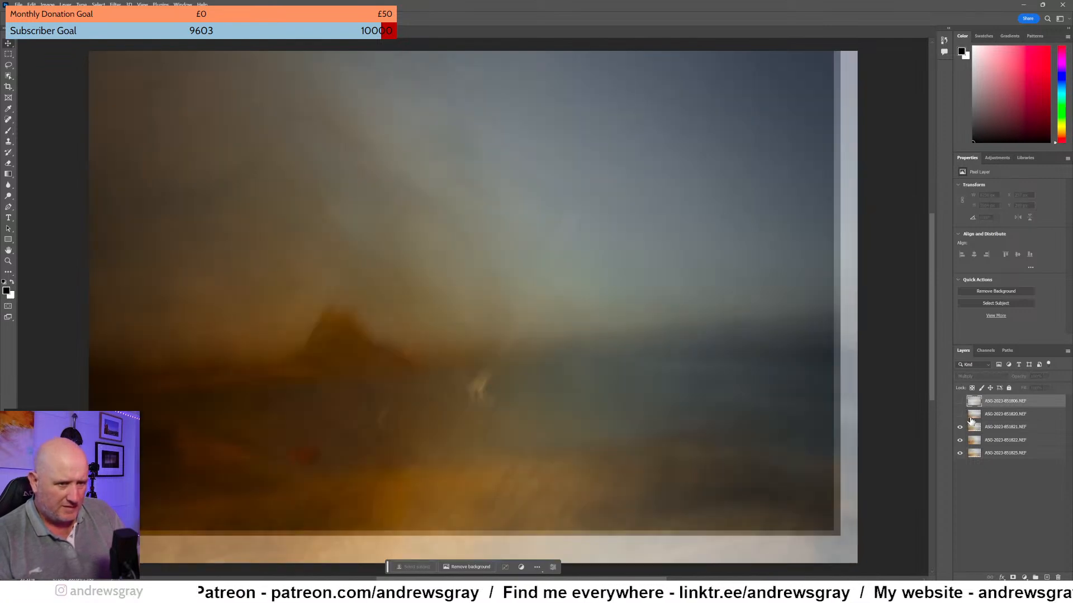
{"action": "left_click", "coordinate": [960, 427]}
{"action": "left_click", "coordinate": [960, 440]}
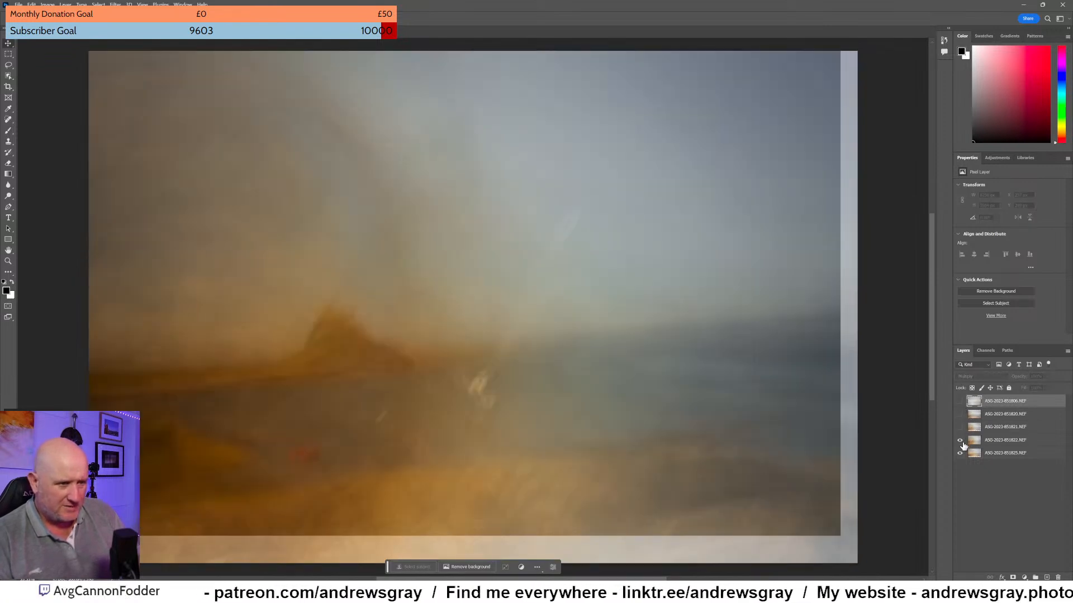
{"action": "left_click", "coordinate": [961, 440]}
{"action": "left_click", "coordinate": [960, 428]}
{"action": "left_click", "coordinate": [960, 414]}
{"action": "left_click", "coordinate": [961, 401]}
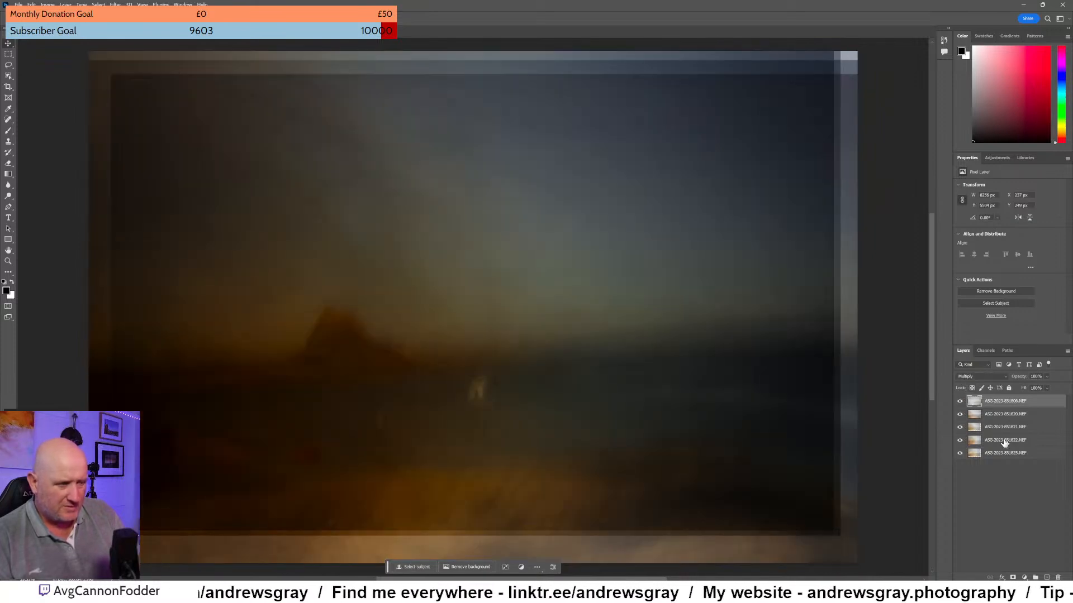
Select all five photo layers and change their blend mode to Soft Light
{"action": "left_click", "coordinate": [1005, 453], "text": "shift"}
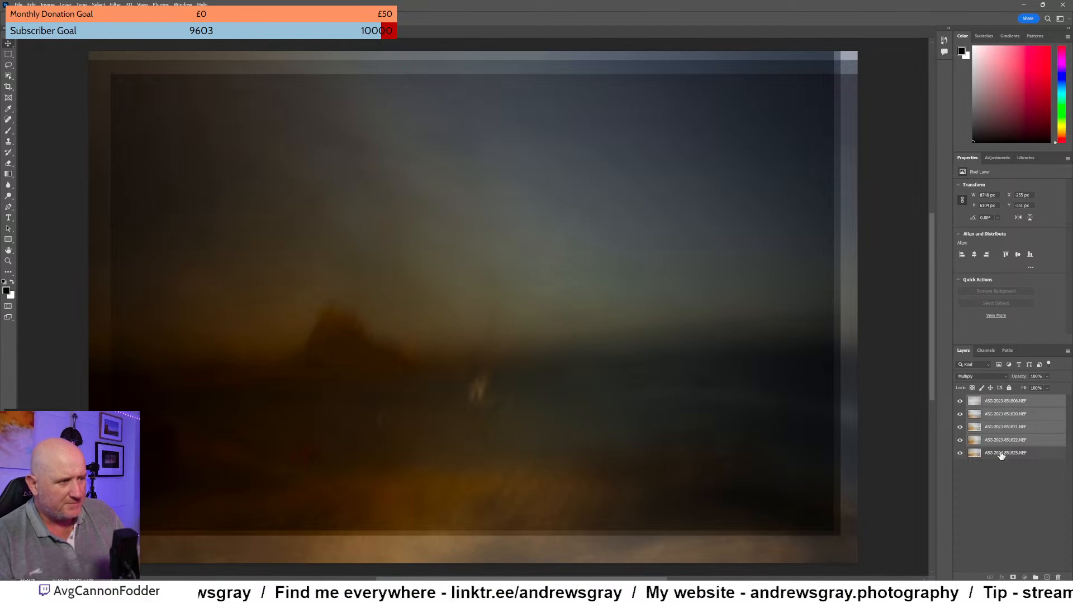
{"action": "left_click", "coordinate": [982, 377]}
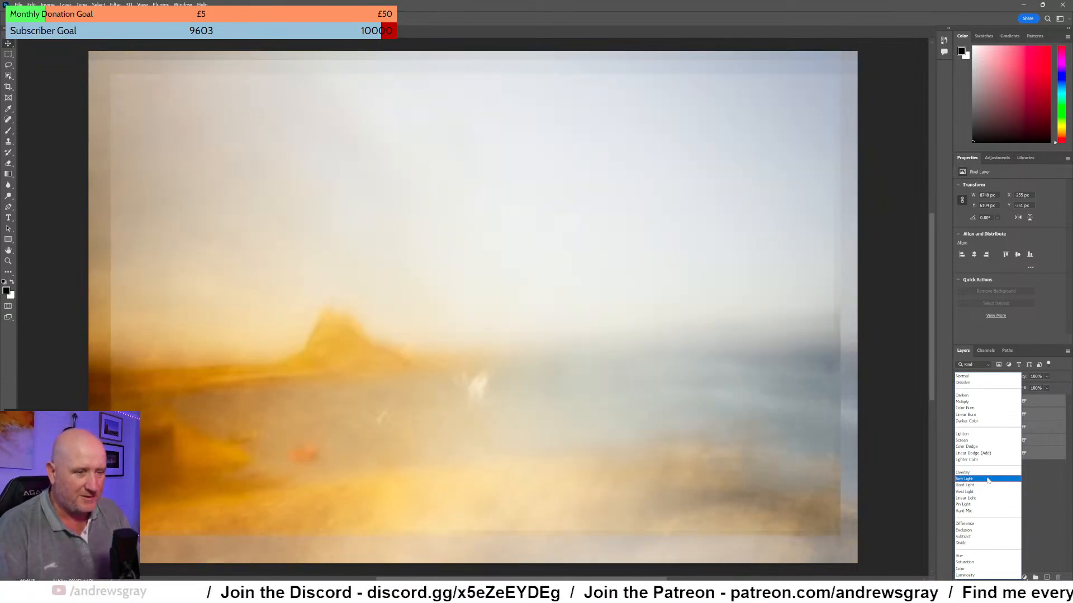
{"action": "left_click", "coordinate": [987, 478]}
Examine the Soft Light blend by hiding the upper four layers in turn, then showing all but the top one
{"action": "left_click", "coordinate": [961, 402]}
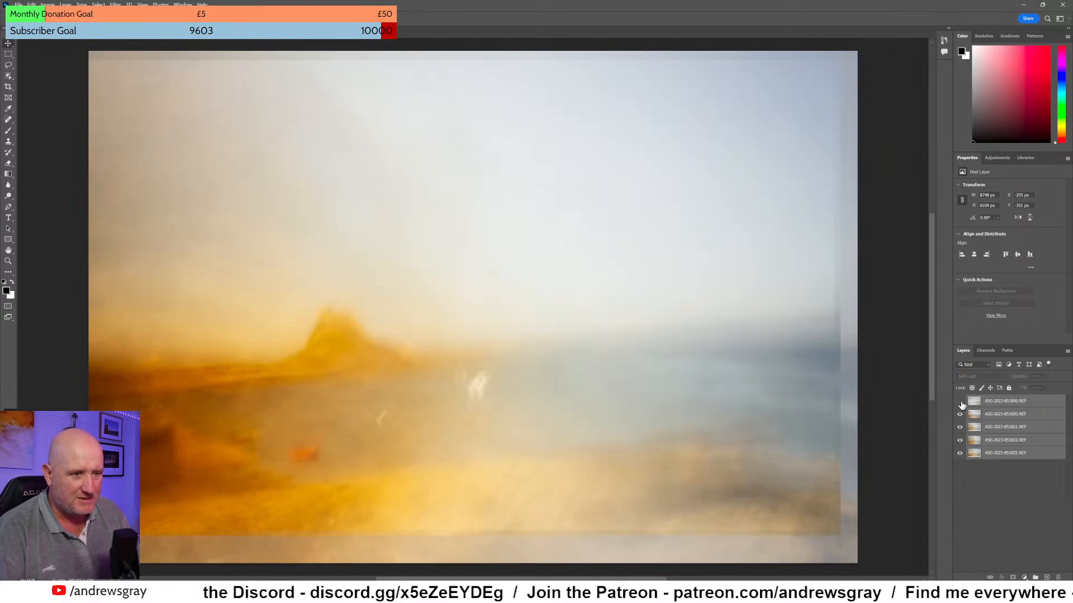
{"action": "left_click", "coordinate": [961, 403]}
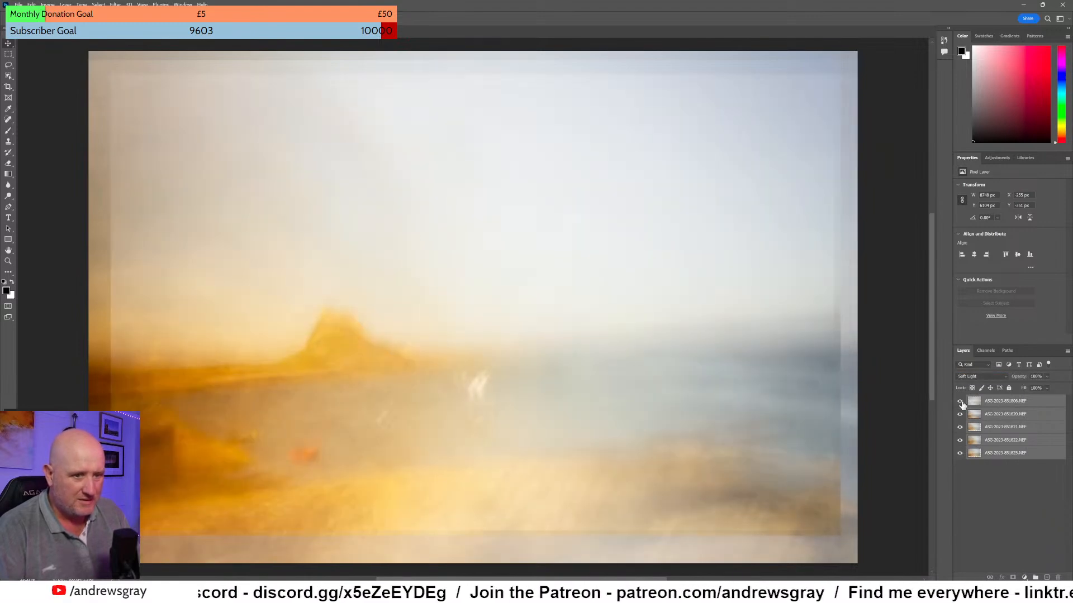
{"action": "left_click", "coordinate": [961, 403]}
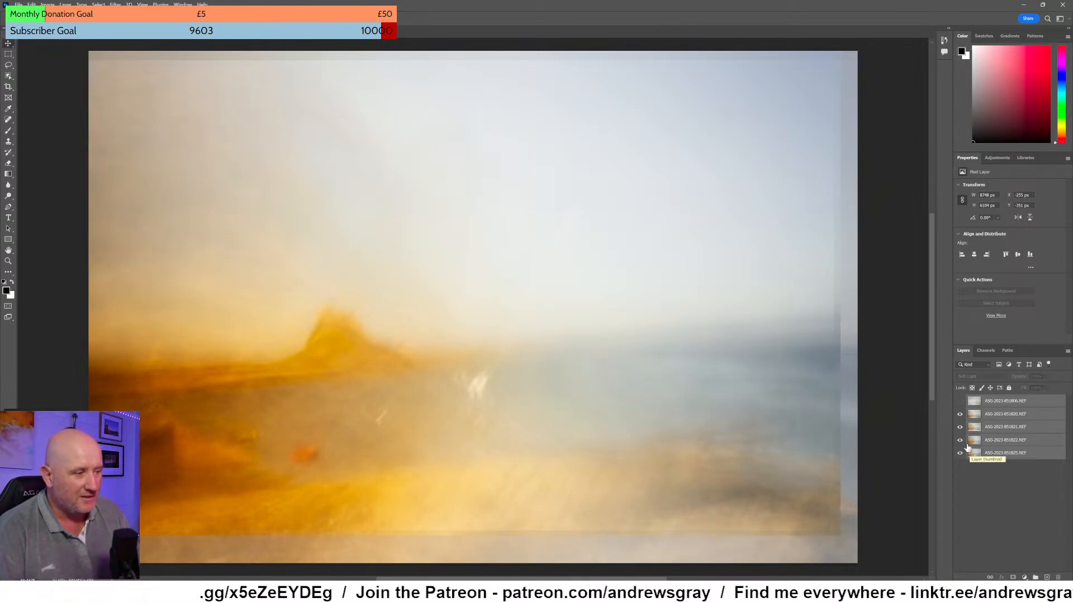
{"action": "left_click", "coordinate": [960, 417]}
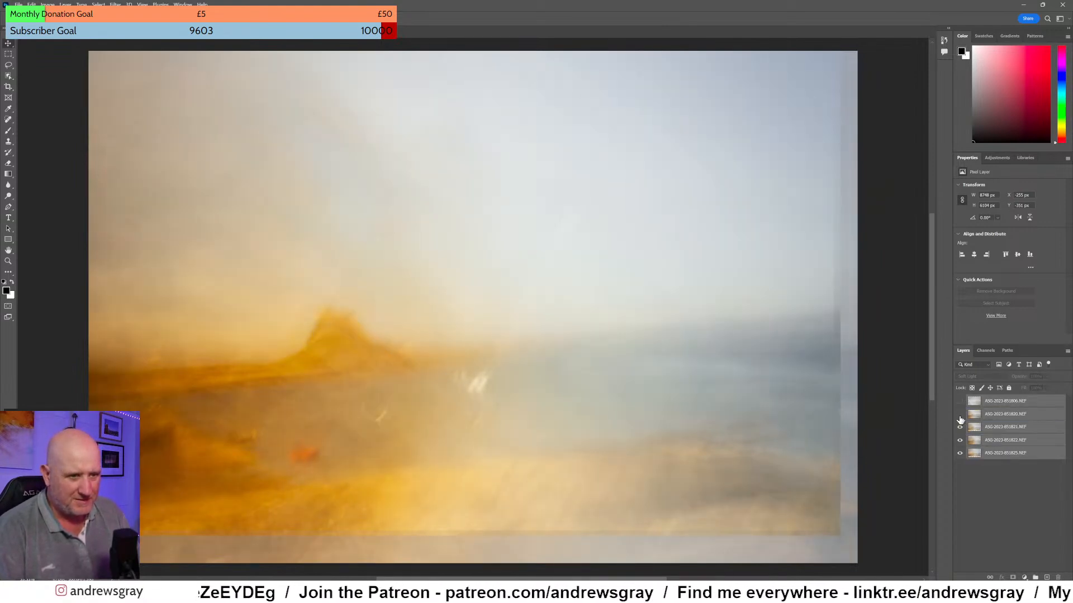
{"action": "left_click", "coordinate": [961, 428]}
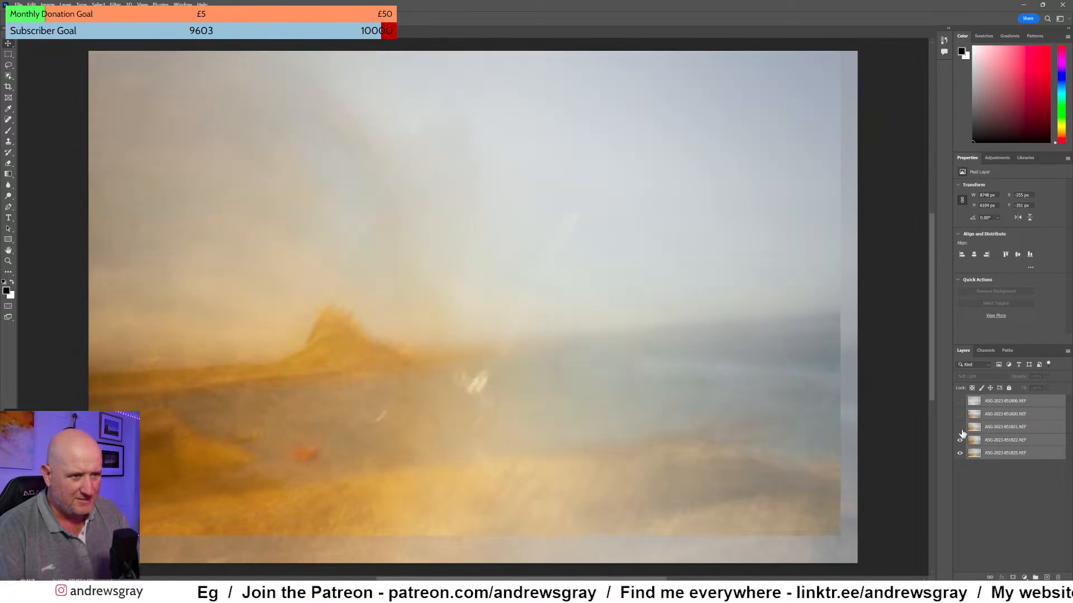
{"action": "left_click", "coordinate": [960, 440]}
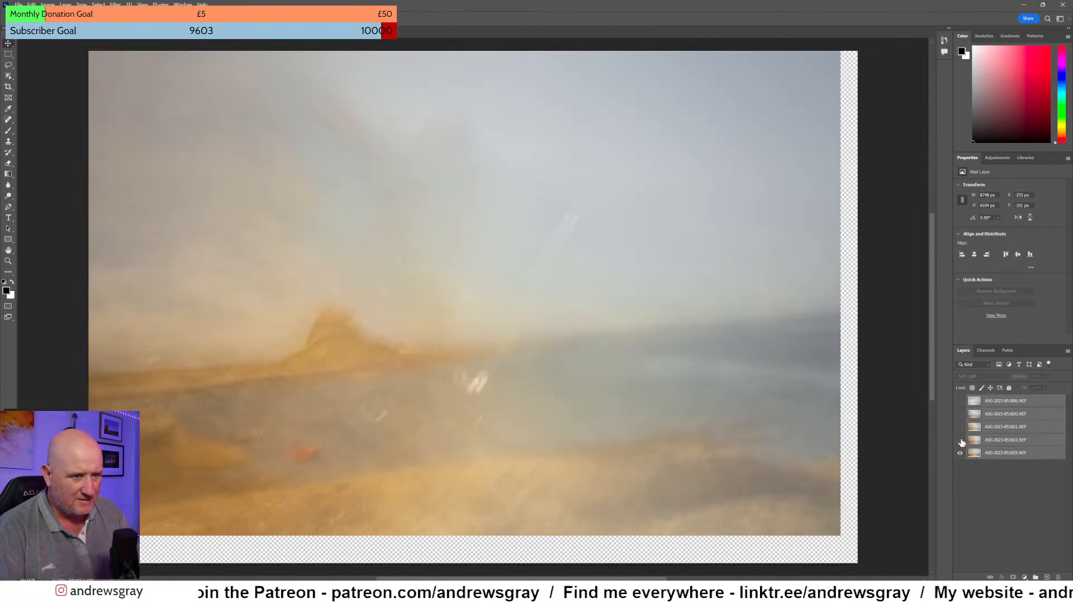
{"action": "left_click", "coordinate": [960, 440]}
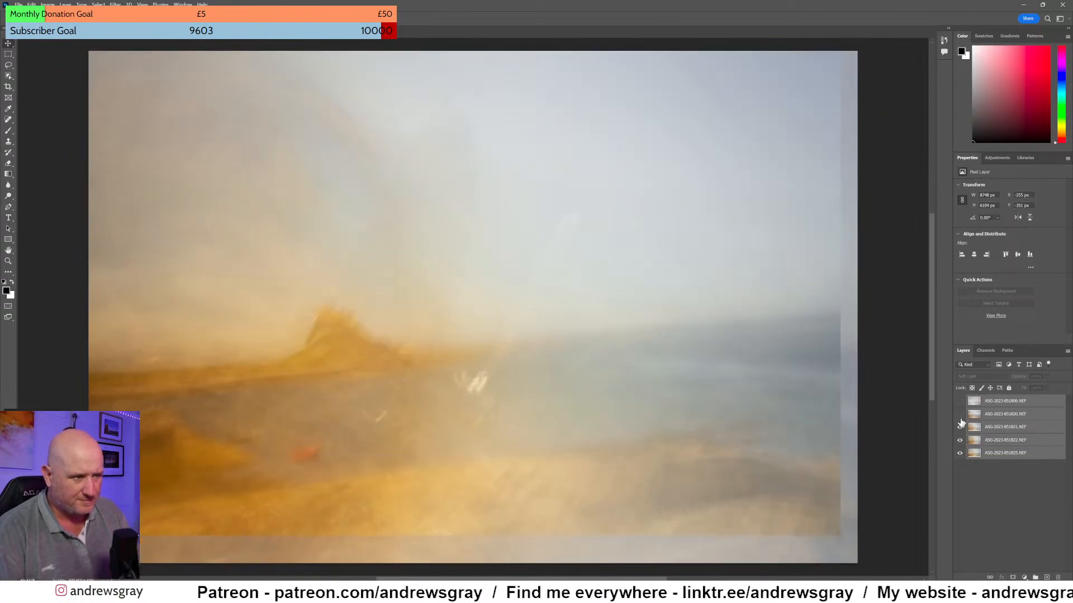
{"action": "left_click", "coordinate": [960, 427]}
{"action": "left_click", "coordinate": [961, 415]}
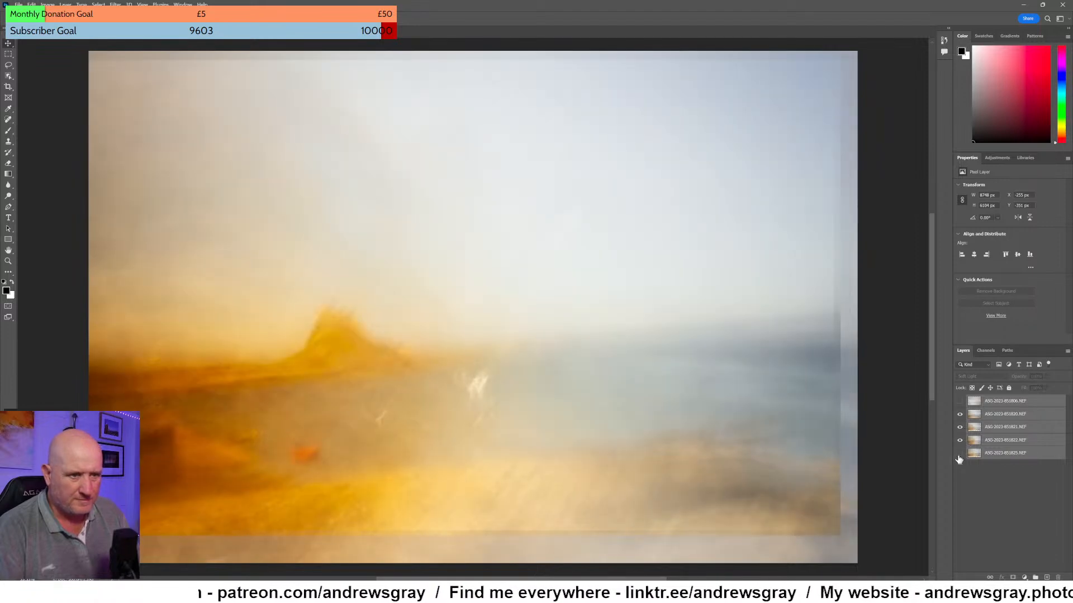
Check what each of the four lower photo layers adds by hiding and showing them one at a time
{"action": "left_click", "coordinate": [960, 454]}
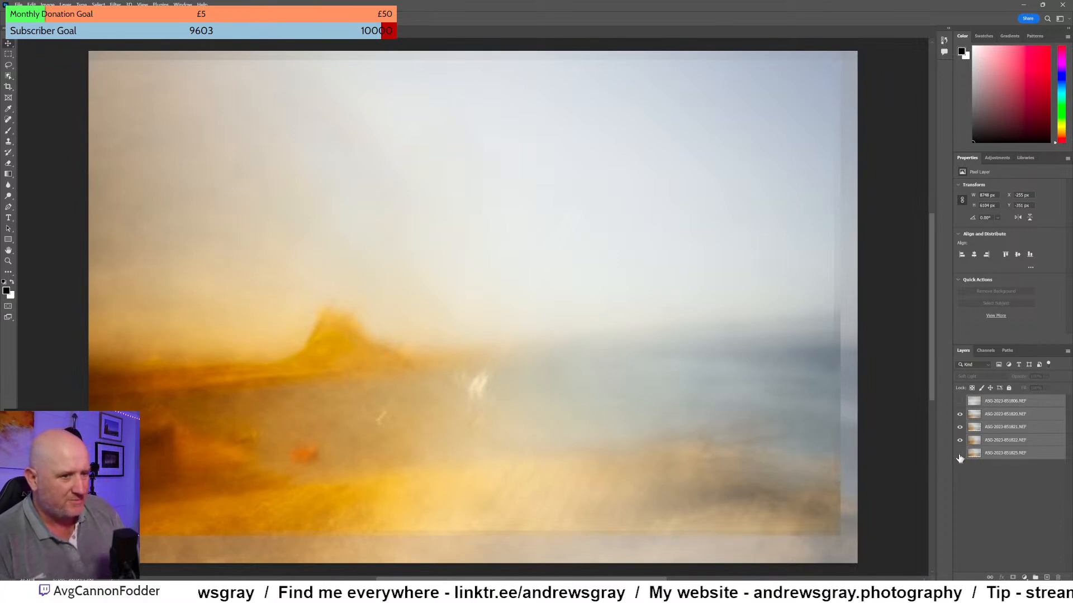
{"action": "left_click", "coordinate": [960, 454]}
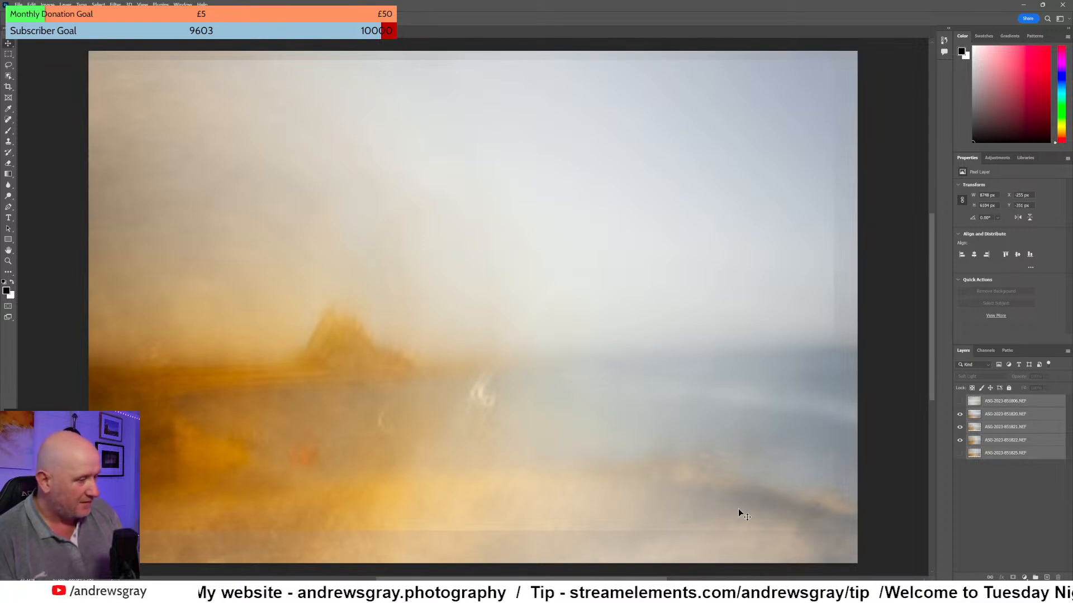
{"action": "left_click", "coordinate": [959, 453]}
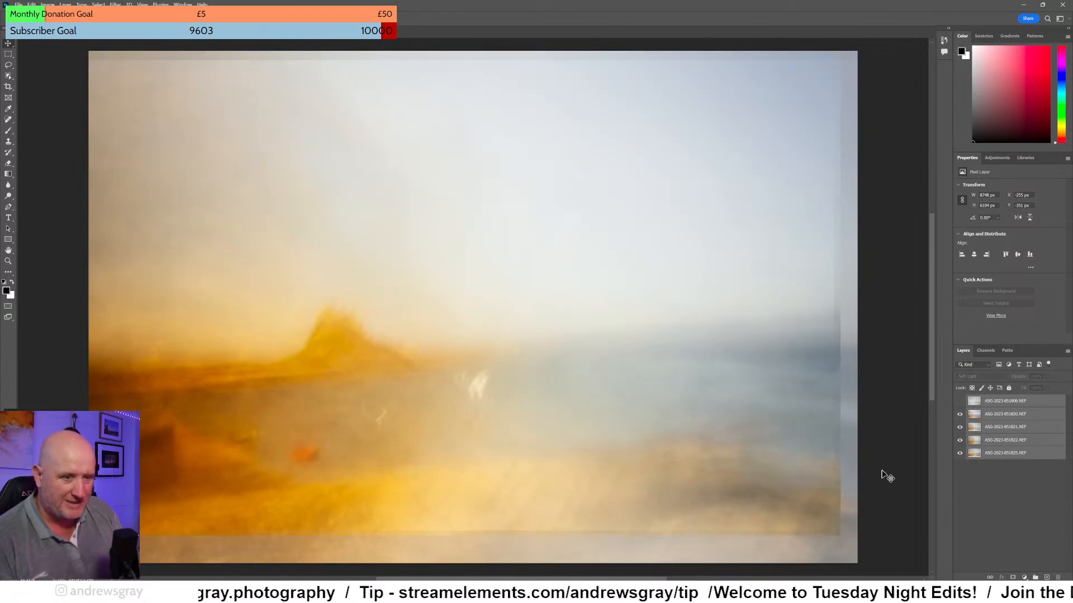
{"action": "left_click", "coordinate": [960, 441]}
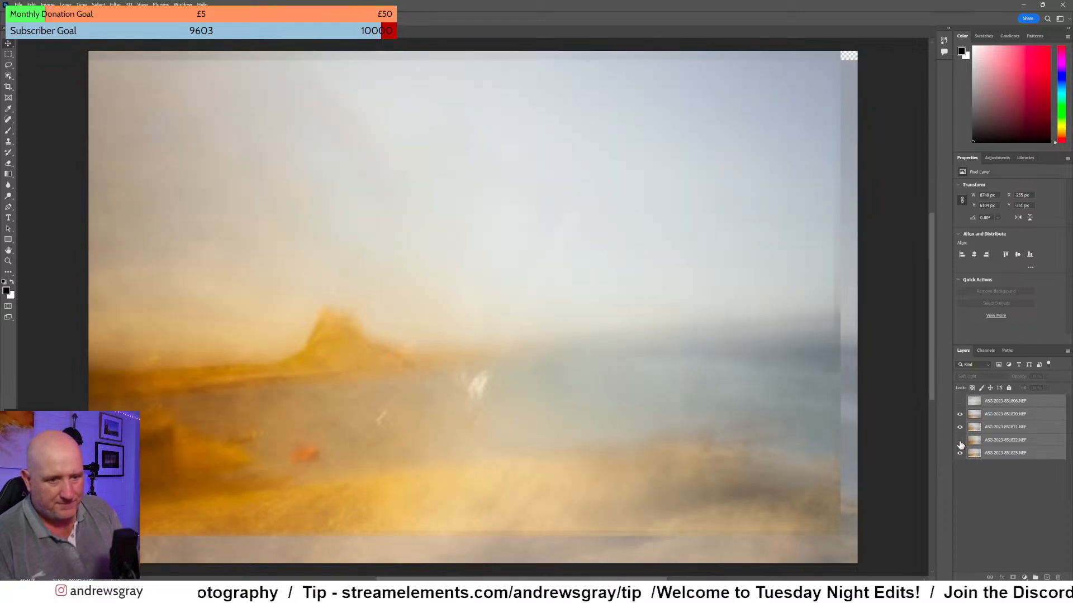
{"action": "left_click", "coordinate": [960, 441]}
{"action": "left_click", "coordinate": [960, 441]}
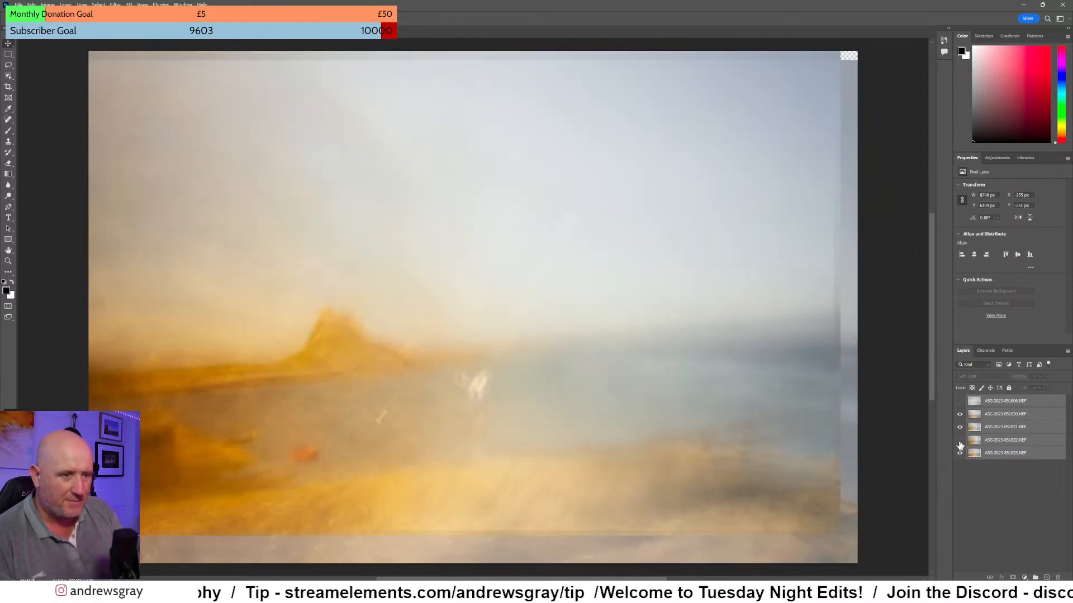
{"action": "left_click", "coordinate": [960, 441]}
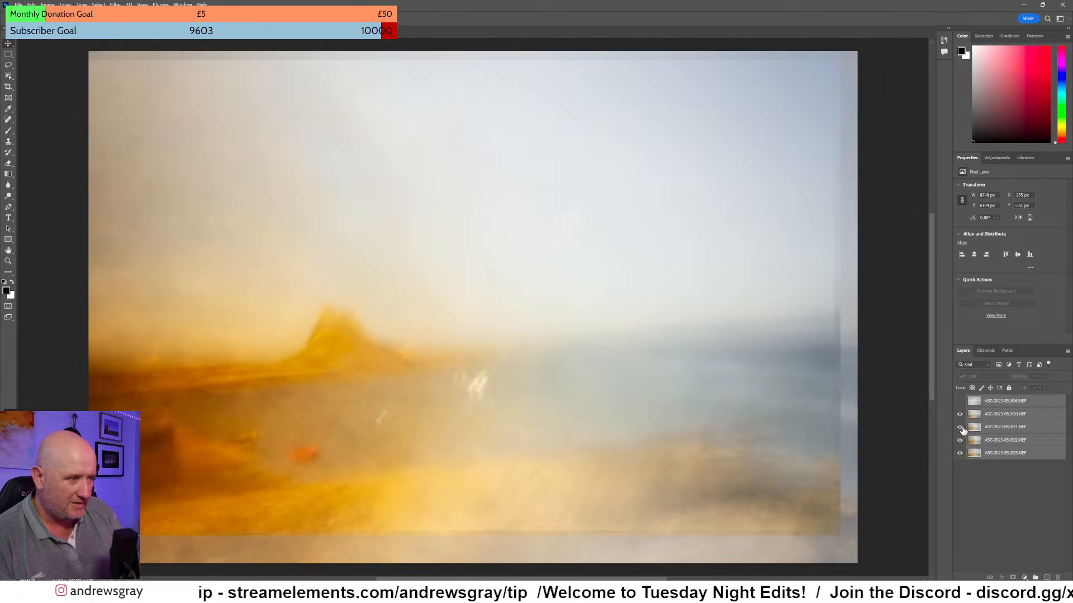
{"action": "left_click", "coordinate": [960, 430]}
{"action": "left_click", "coordinate": [960, 428]}
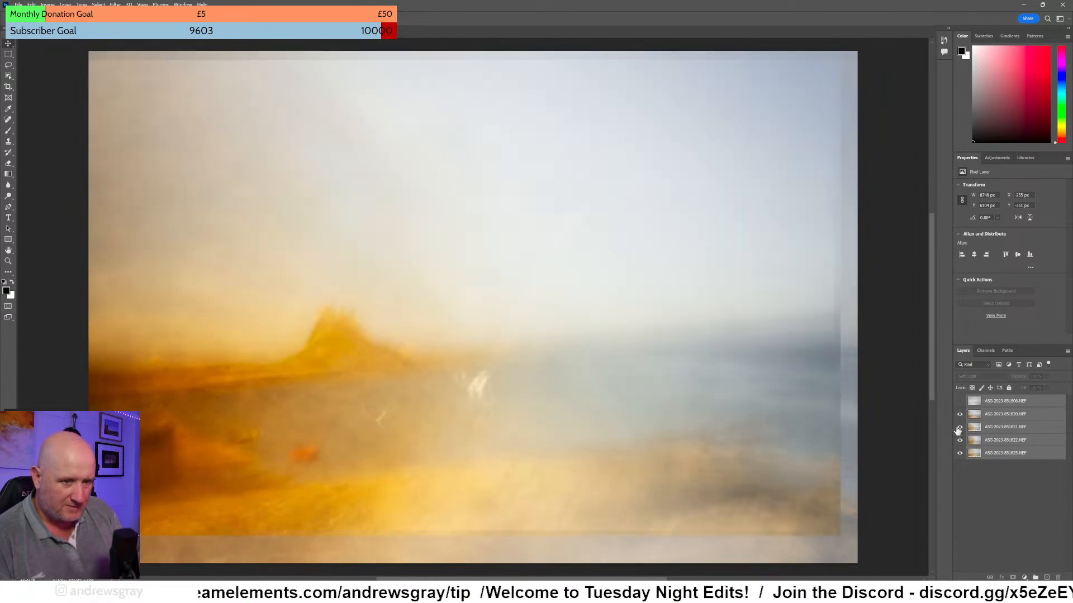
{"action": "left_click", "coordinate": [960, 415]}
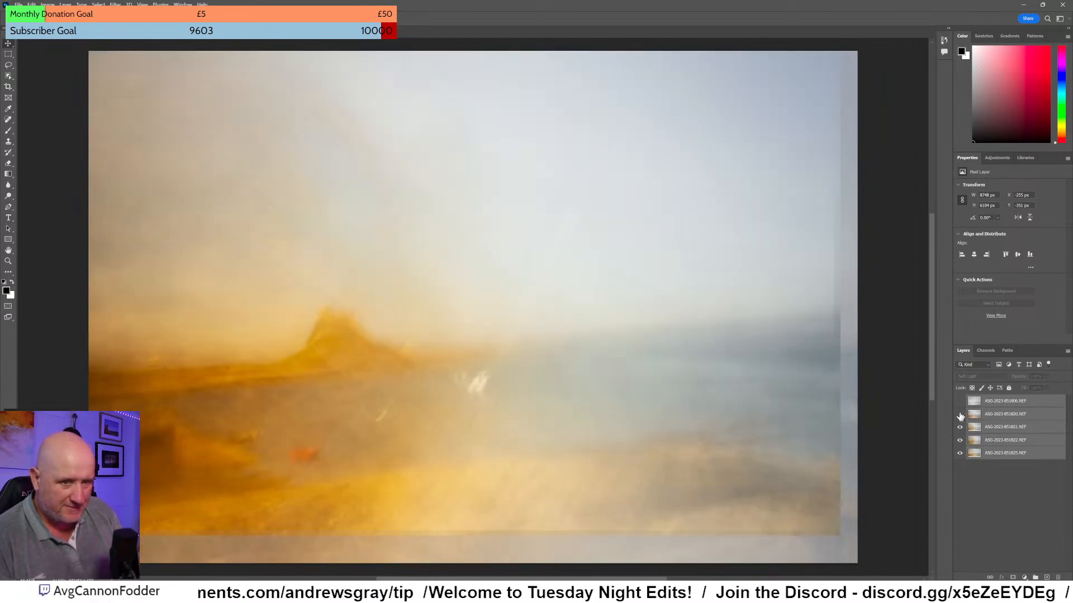
{"action": "left_click", "coordinate": [960, 415]}
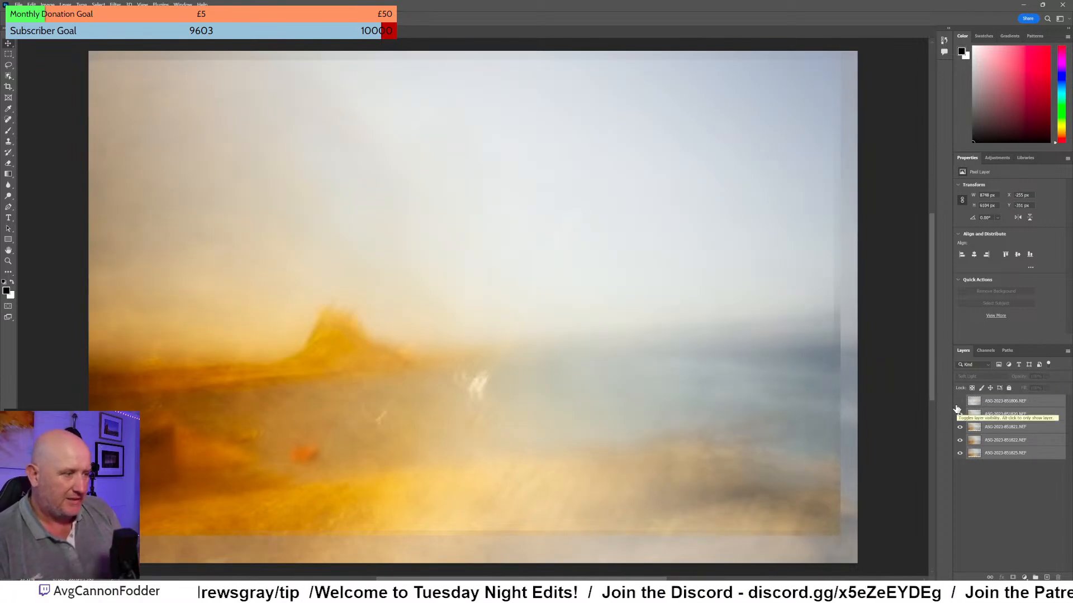
Compare the composite with and without the top photo layer, and leave that layer hidden
{"action": "left_click", "coordinate": [960, 401]}
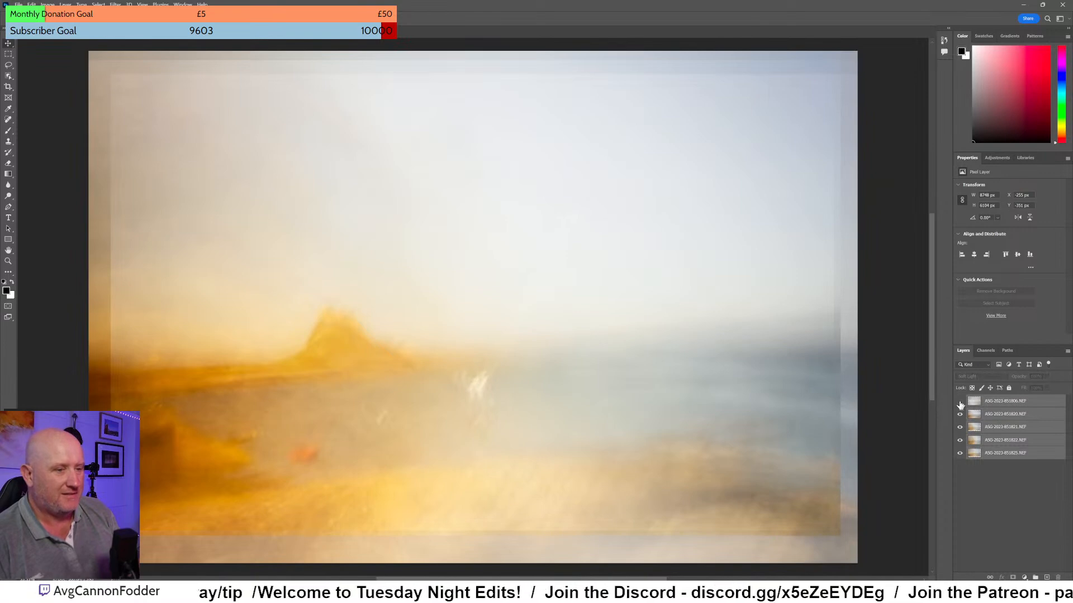
{"action": "left_click", "coordinate": [960, 401]}
{"action": "left_click", "coordinate": [960, 401]}
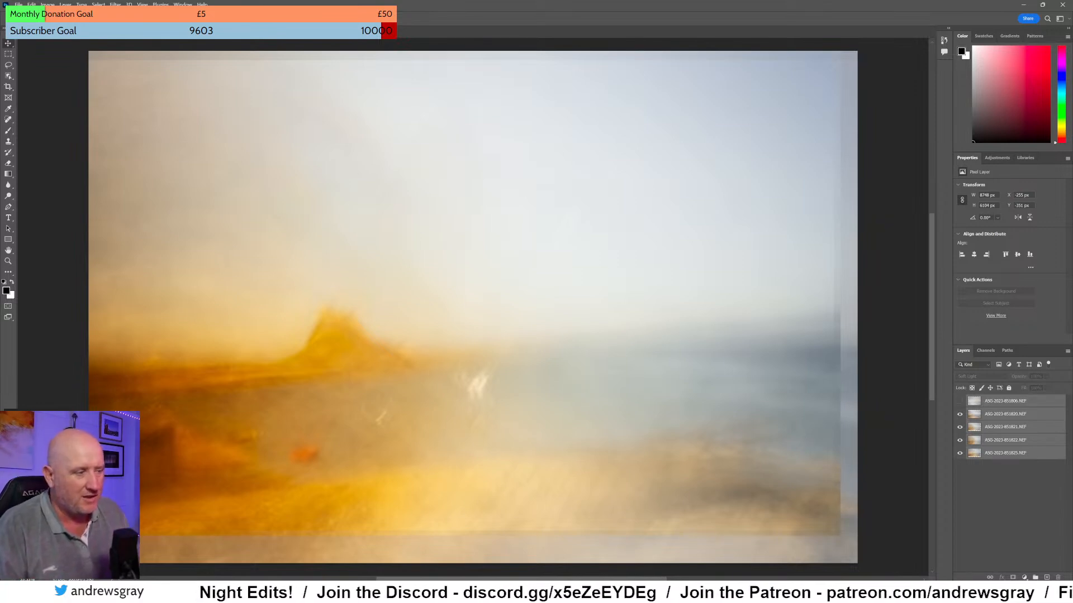
Stamp the visible Soft Light blend into a new layer above the second photo layer, then hide the stamped layer
{"action": "left_click", "coordinate": [1006, 414]}
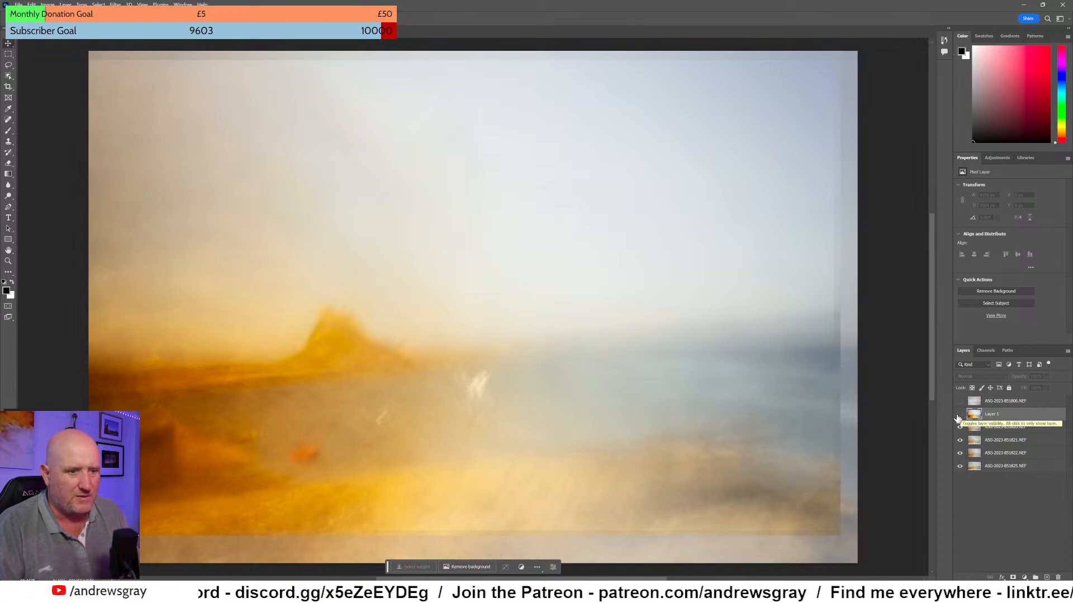
{"action": "left_click", "coordinate": [958, 415]}
{"action": "left_click", "coordinate": [990, 505]}
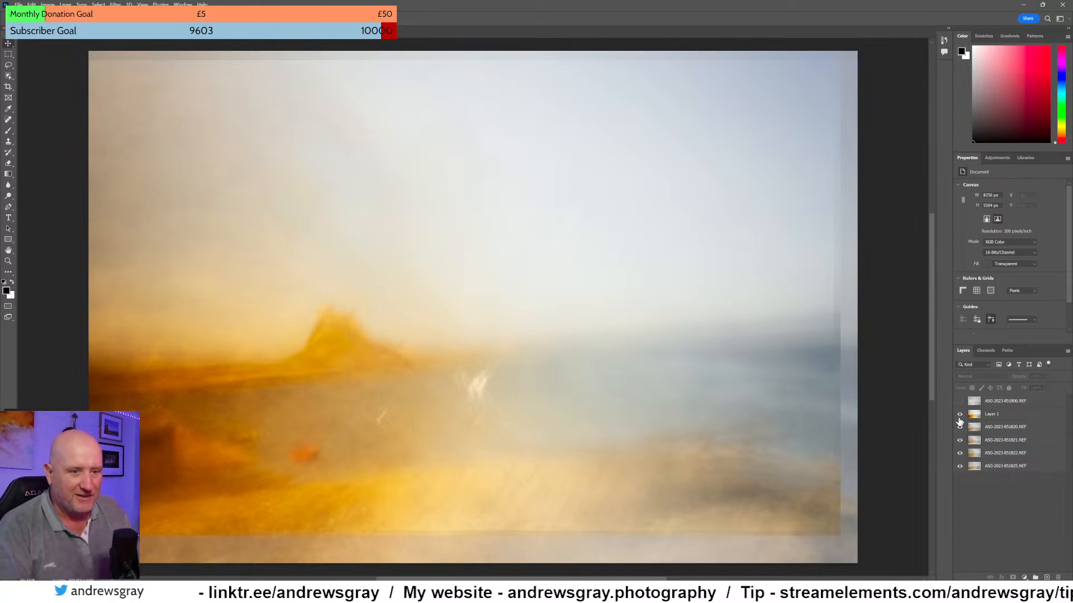
Select the four photo layers below the stamped layer and set their blend mode to Multiply
{"action": "left_click", "coordinate": [1000, 426]}
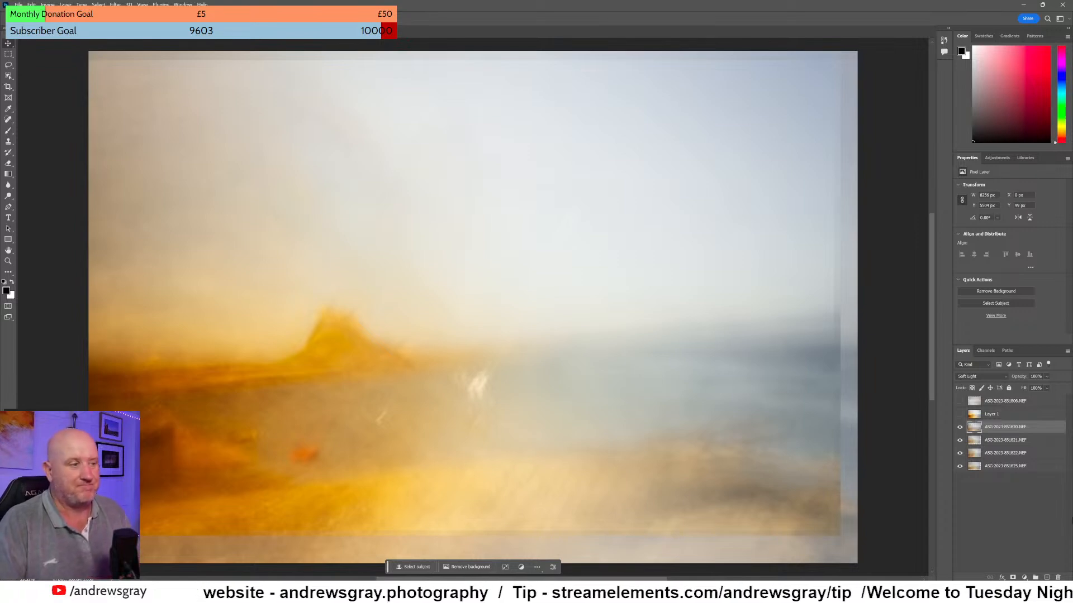
{"action": "left_click", "coordinate": [996, 464], "text": "shift"}
{"action": "left_click", "coordinate": [992, 380]}
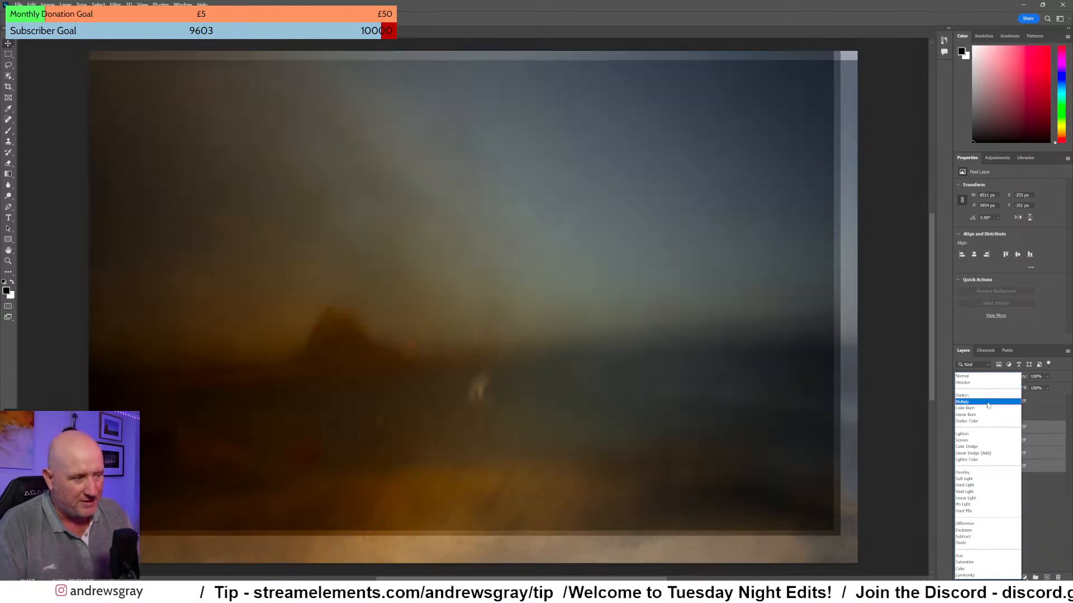
{"action": "left_click", "coordinate": [997, 402]}
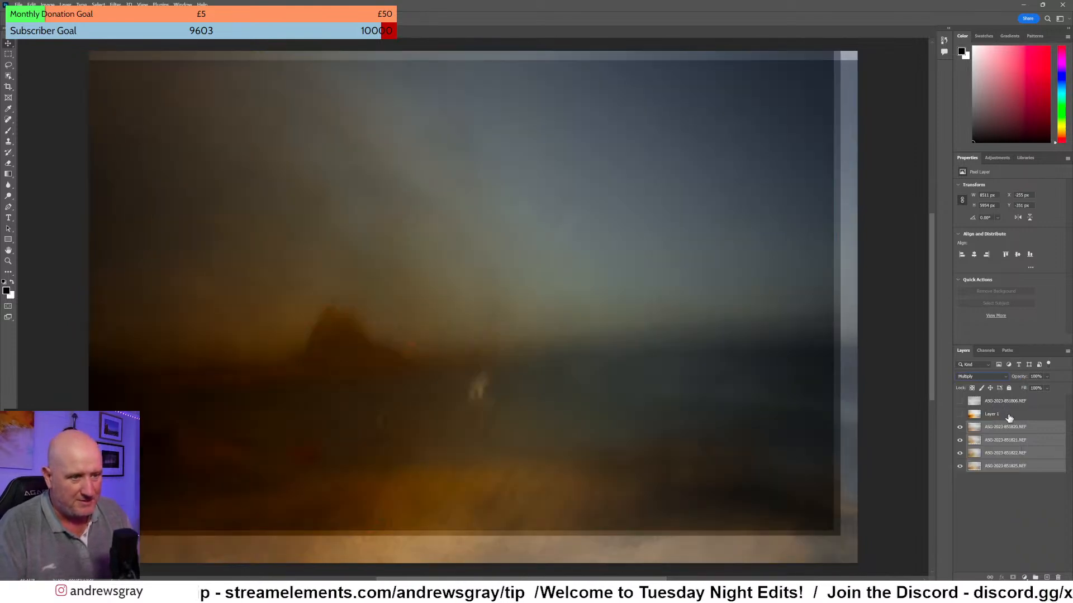
Compare the Multiply blend with and without the top photo layer, and leave that layer shown
{"action": "left_click", "coordinate": [959, 402]}
{"action": "left_click", "coordinate": [959, 402]}
{"action": "left_click", "coordinate": [959, 401]}
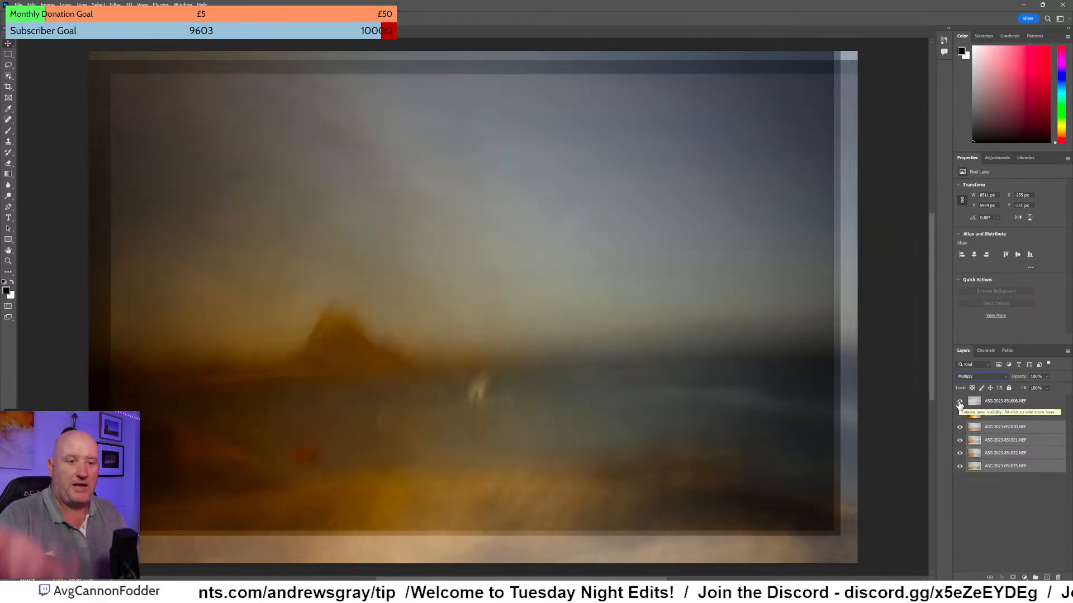
Compare the blend with and without the bottom photo layer, and leave that layer hidden
{"action": "left_click", "coordinate": [960, 467]}
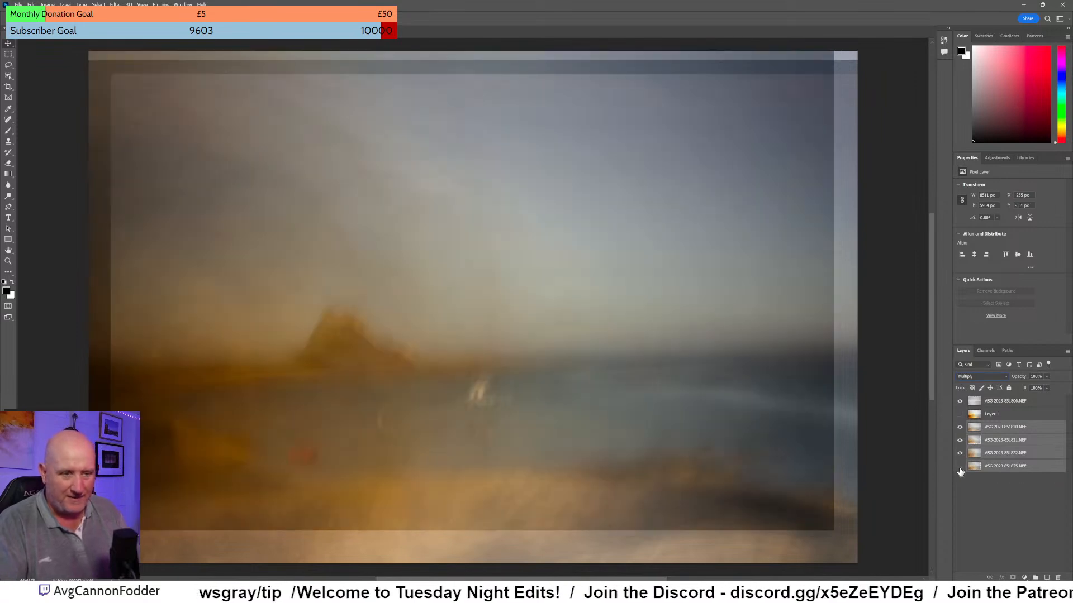
{"action": "left_click", "coordinate": [960, 467]}
{"action": "left_click", "coordinate": [960, 467]}
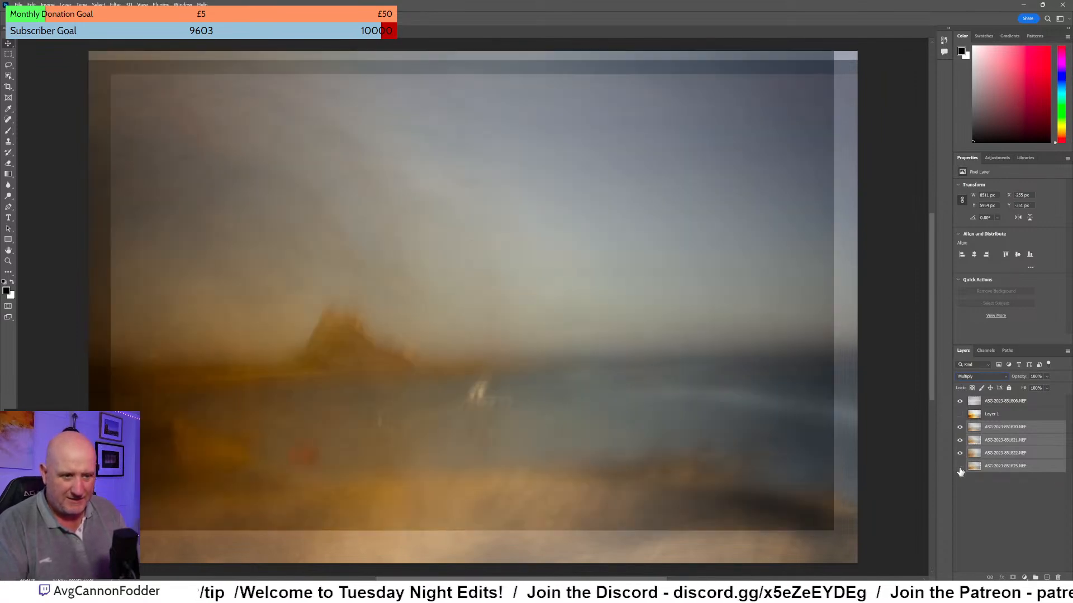
{"action": "left_click", "coordinate": [959, 469]}
{"action": "left_click", "coordinate": [959, 469]}
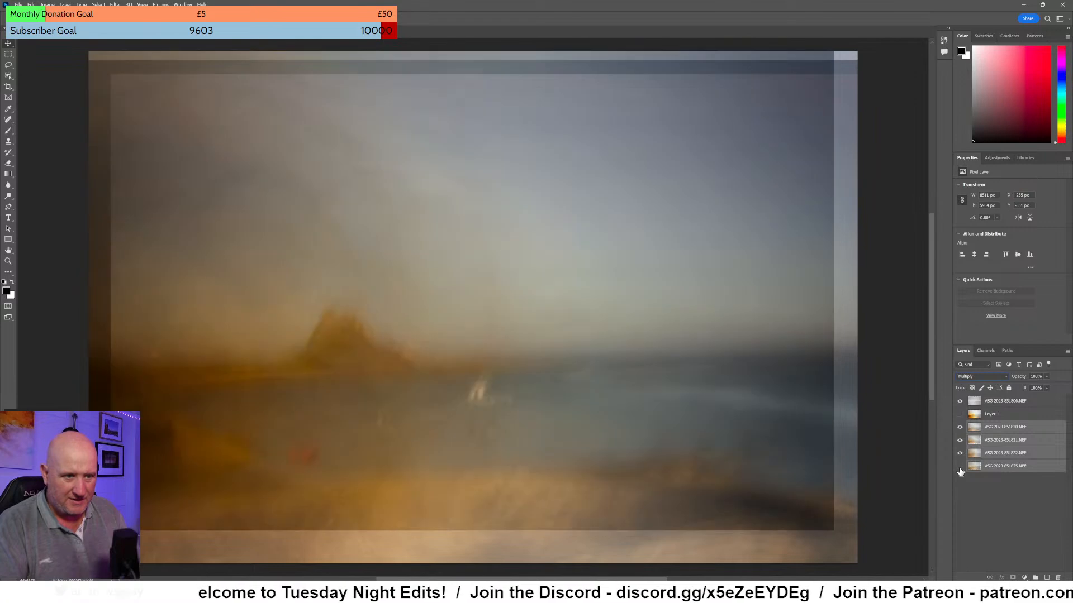
Show the bottom photo layer again and compare the blend with and without the photo layer directly above it
{"action": "left_click", "coordinate": [960, 466]}
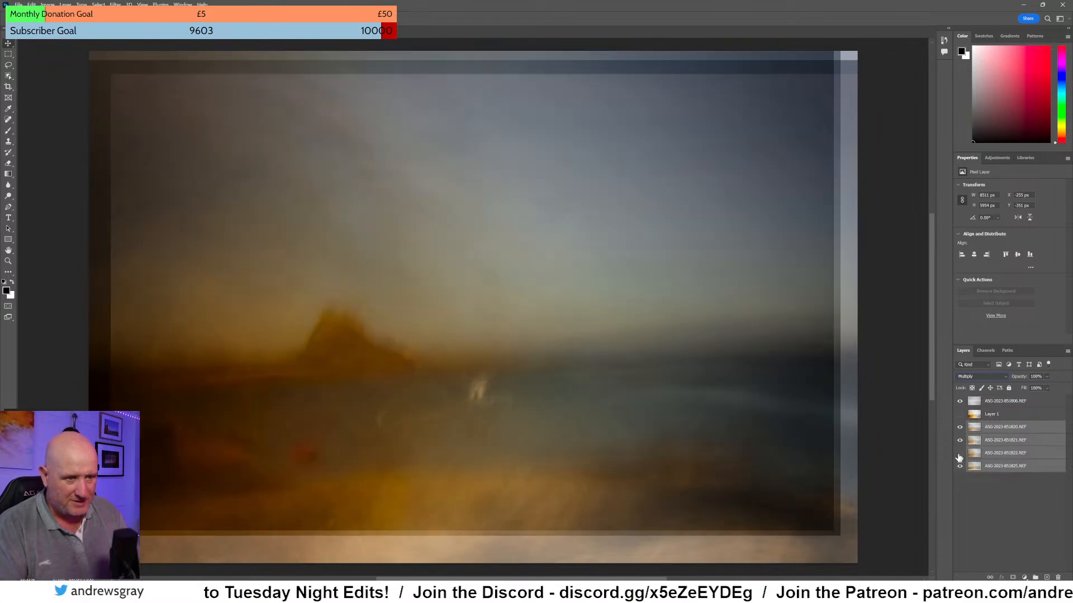
{"action": "left_click", "coordinate": [959, 457]}
{"action": "left_click", "coordinate": [959, 455]}
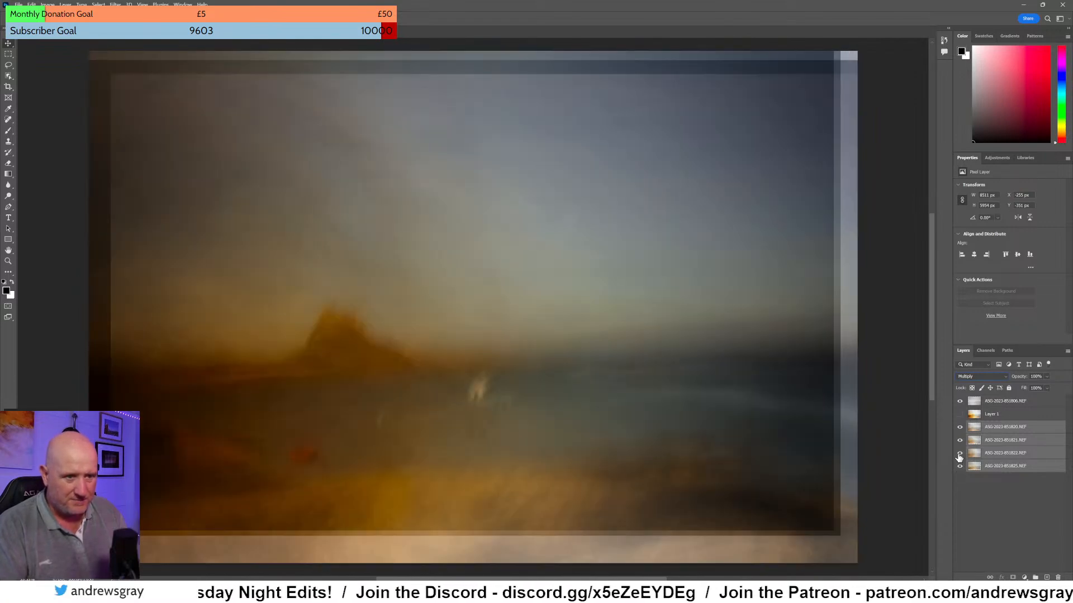
Compare the blend with and without each of the two upper Multiply photo layers, leaving both shown
{"action": "left_click", "coordinate": [959, 442]}
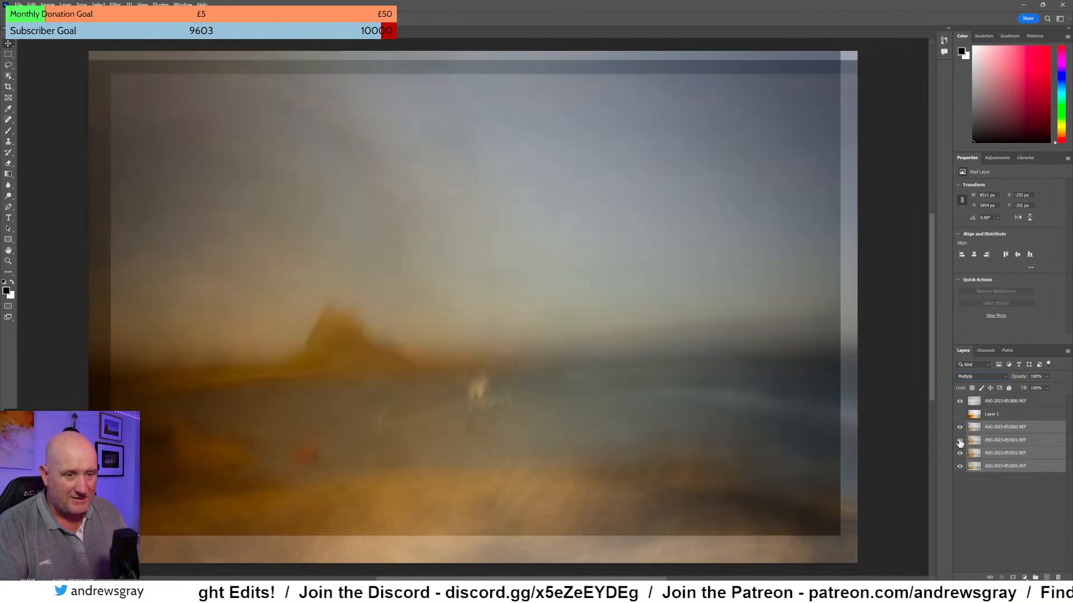
{"action": "left_click", "coordinate": [960, 441]}
{"action": "left_click", "coordinate": [960, 441]}
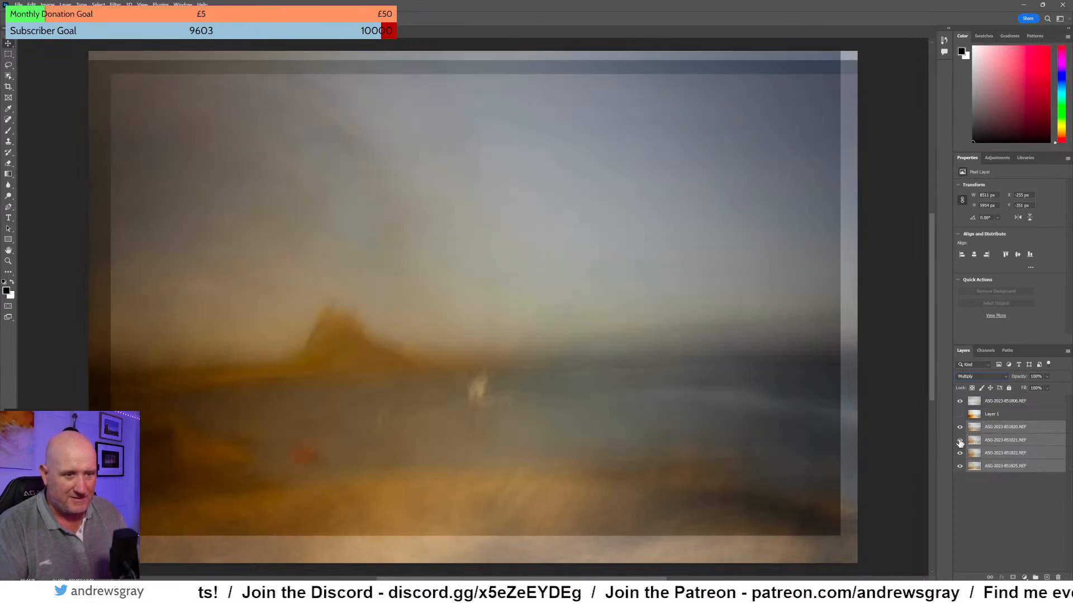
{"action": "left_click", "coordinate": [960, 442]}
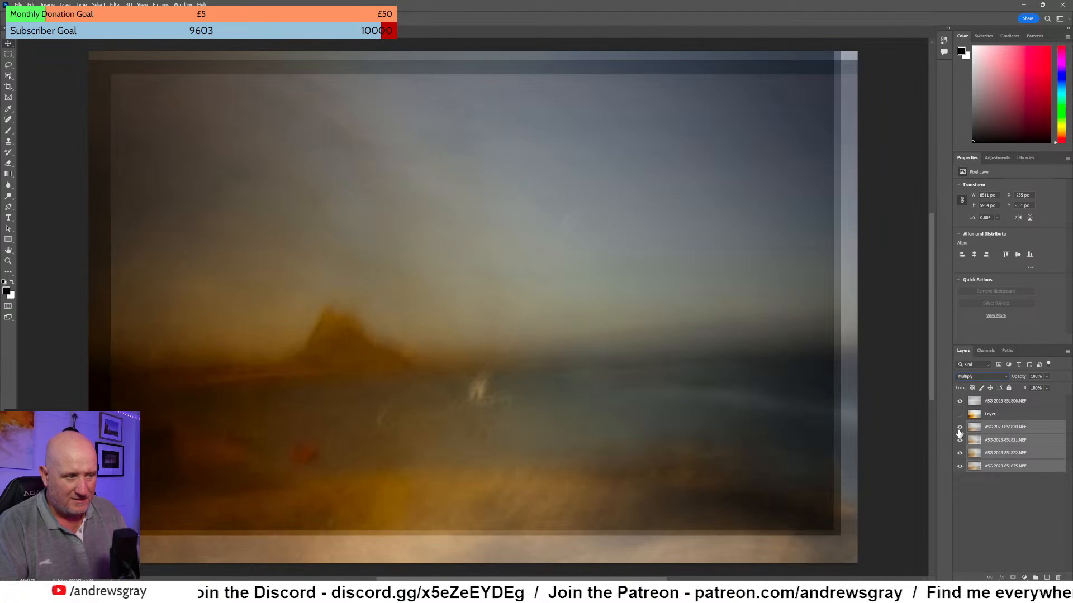
{"action": "left_click", "coordinate": [959, 433]}
{"action": "left_click", "coordinate": [959, 433]}
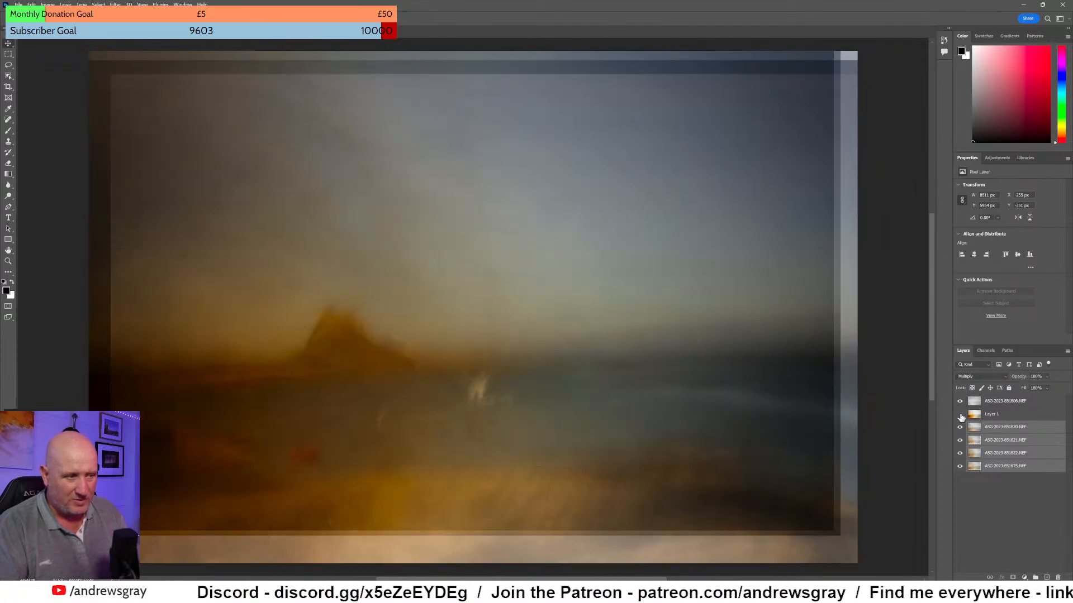
Compare the blend with and without the top Soft Light photo layer, leaving it shown
{"action": "left_click", "coordinate": [960, 402]}
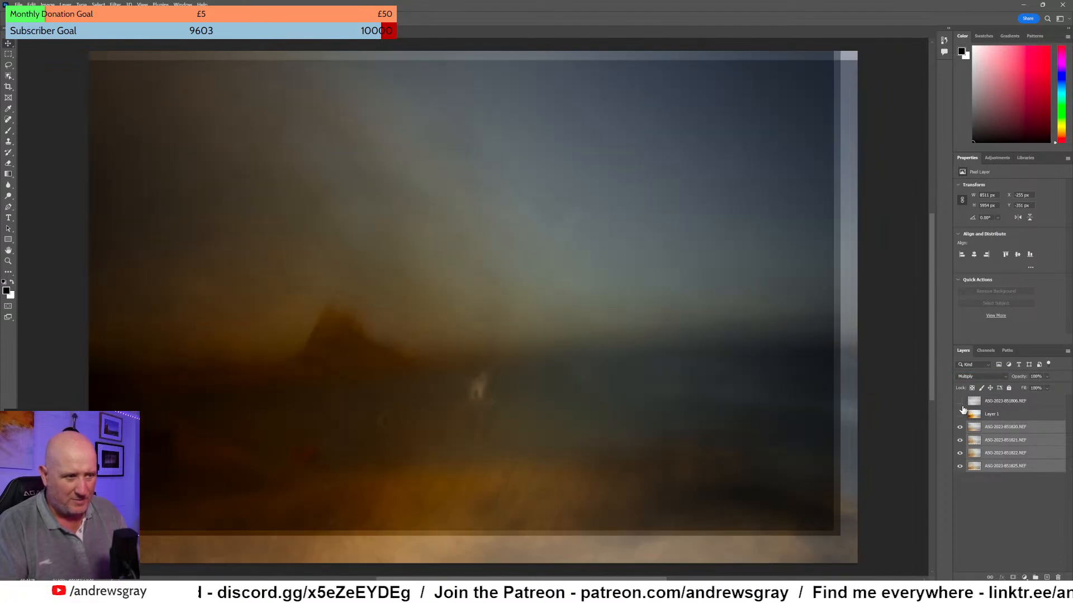
{"action": "left_click", "coordinate": [961, 402]}
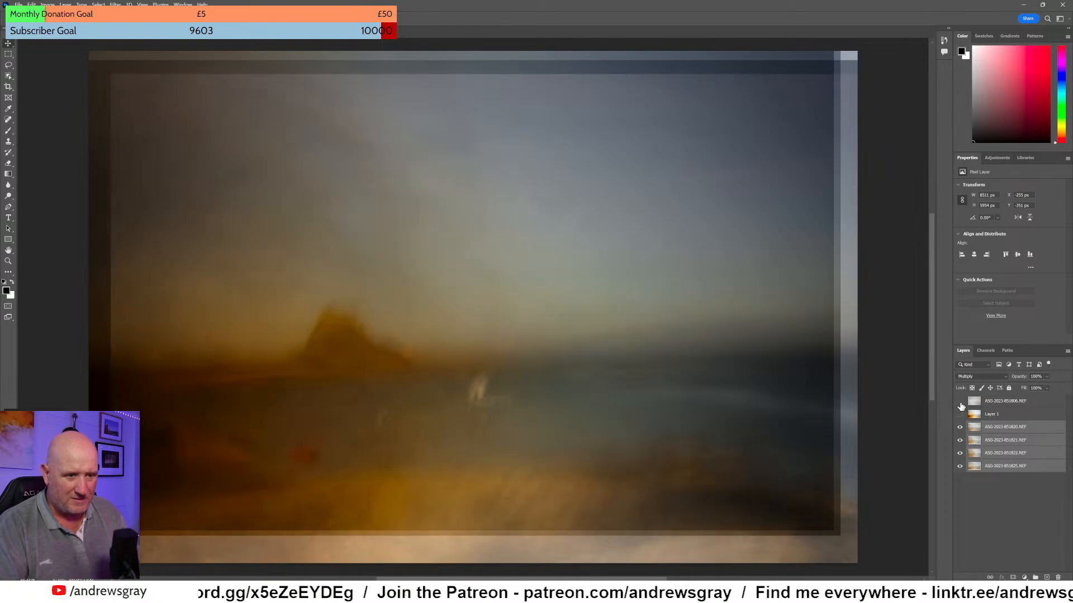
{"action": "left_click", "coordinate": [960, 403]}
{"action": "left_click", "coordinate": [961, 402]}
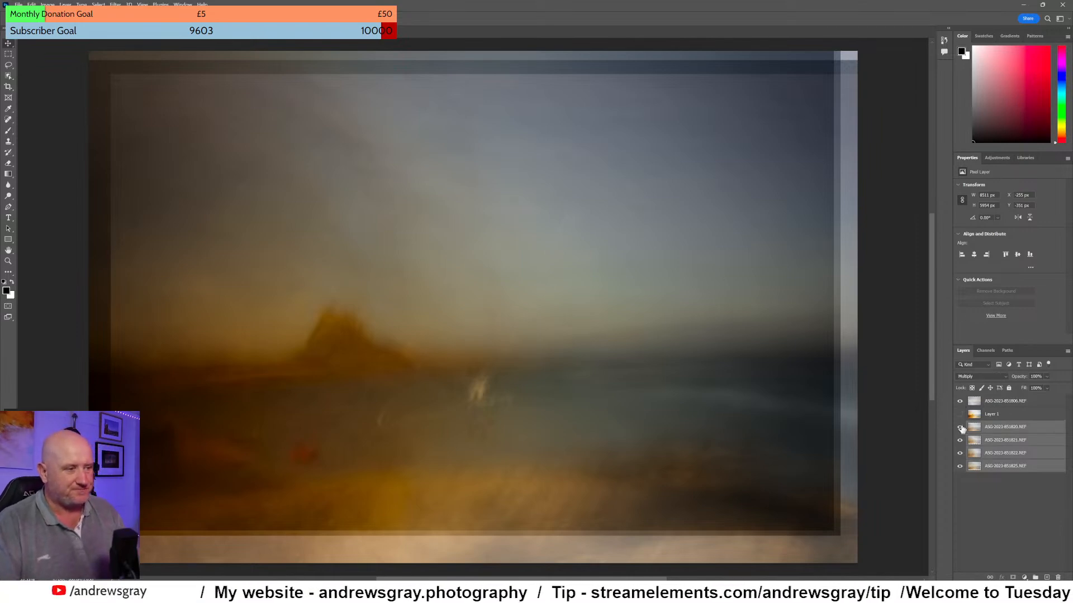
Recheck how the two upper Multiply photo layers affect the blend, separately and together, and leave both shown
{"action": "left_click", "coordinate": [960, 427]}
{"action": "left_click", "coordinate": [960, 427]}
{"action": "left_click", "coordinate": [960, 428]}
{"action": "left_click", "coordinate": [961, 428]}
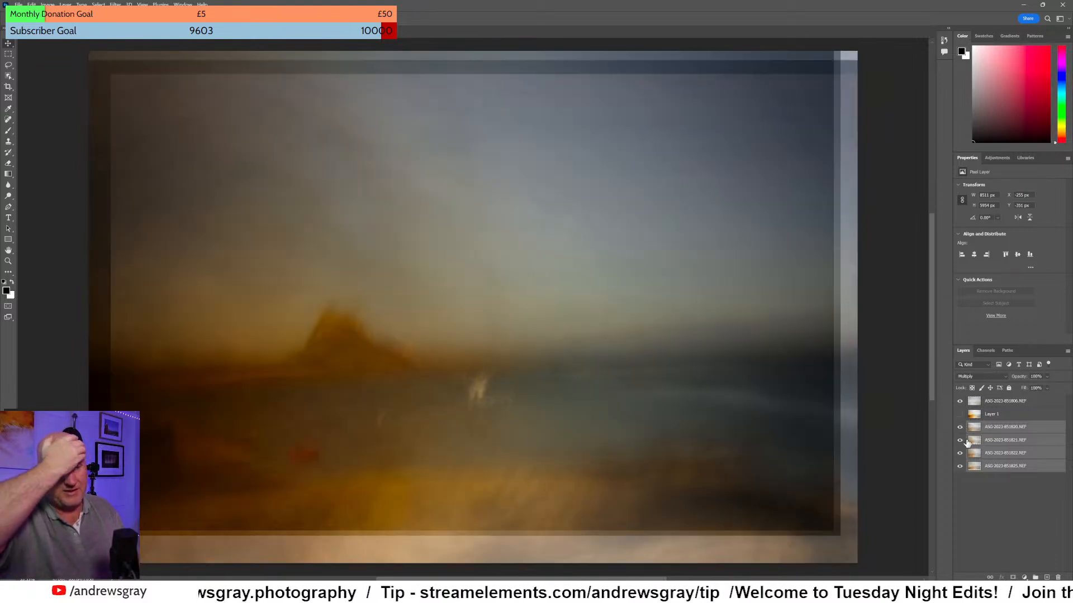
{"action": "left_click", "coordinate": [961, 440]}
{"action": "left_click", "coordinate": [960, 441]}
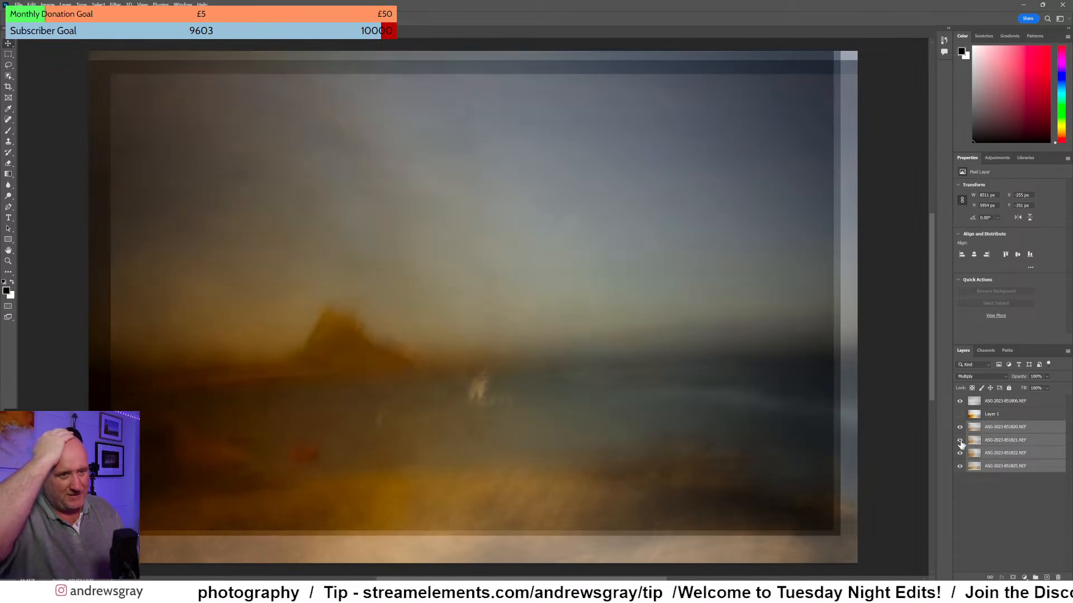
{"action": "left_click", "coordinate": [961, 440]}
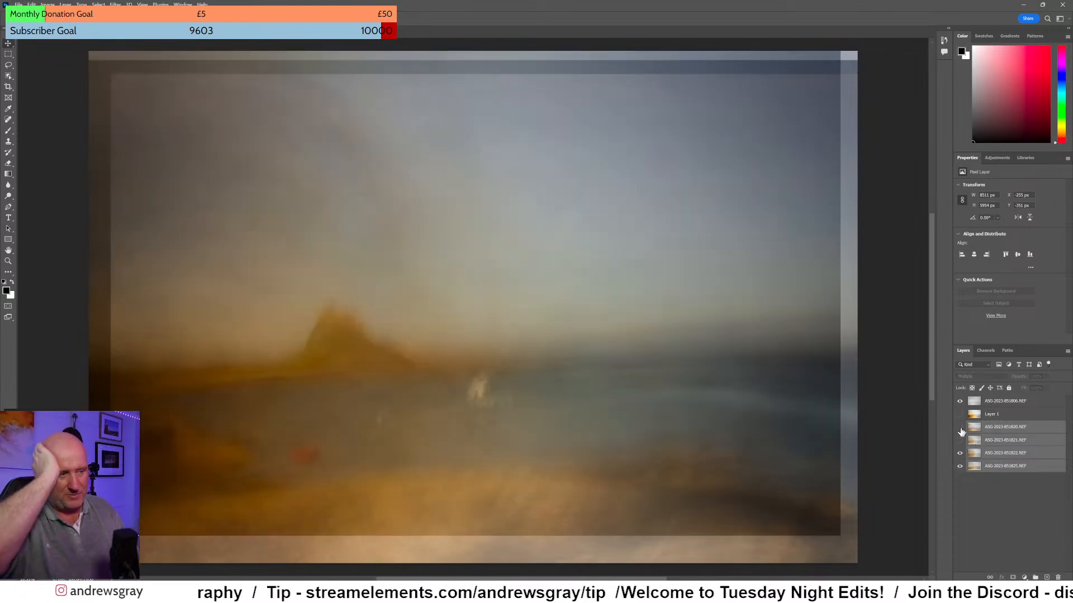
{"action": "left_click", "coordinate": [961, 428]}
{"action": "left_click", "coordinate": [961, 429]}
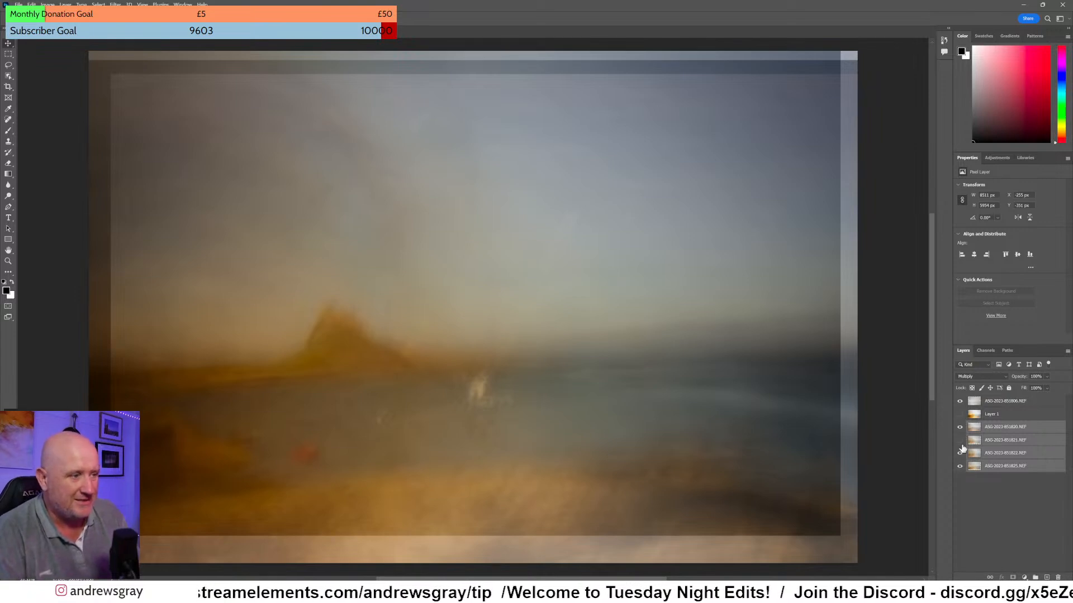
{"action": "left_click", "coordinate": [960, 442]}
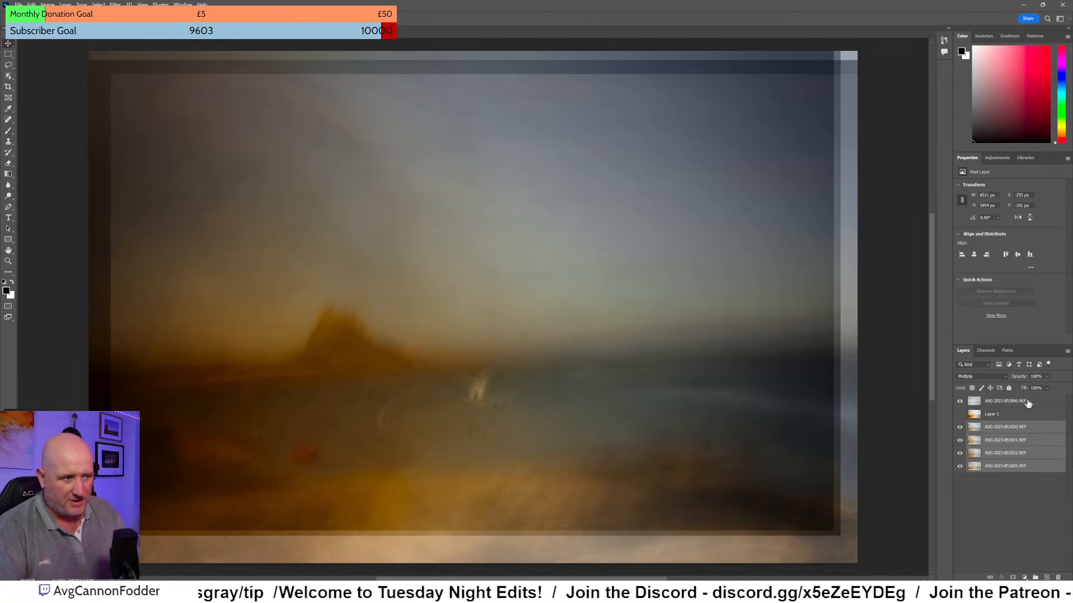
Move the top photo layer below Layer 1 and stamp the visible Multiply blend into a new layer above the photo layers
{"action": "left_click_drag", "start_coordinate": [1015, 401], "coordinate": [1015, 417]}
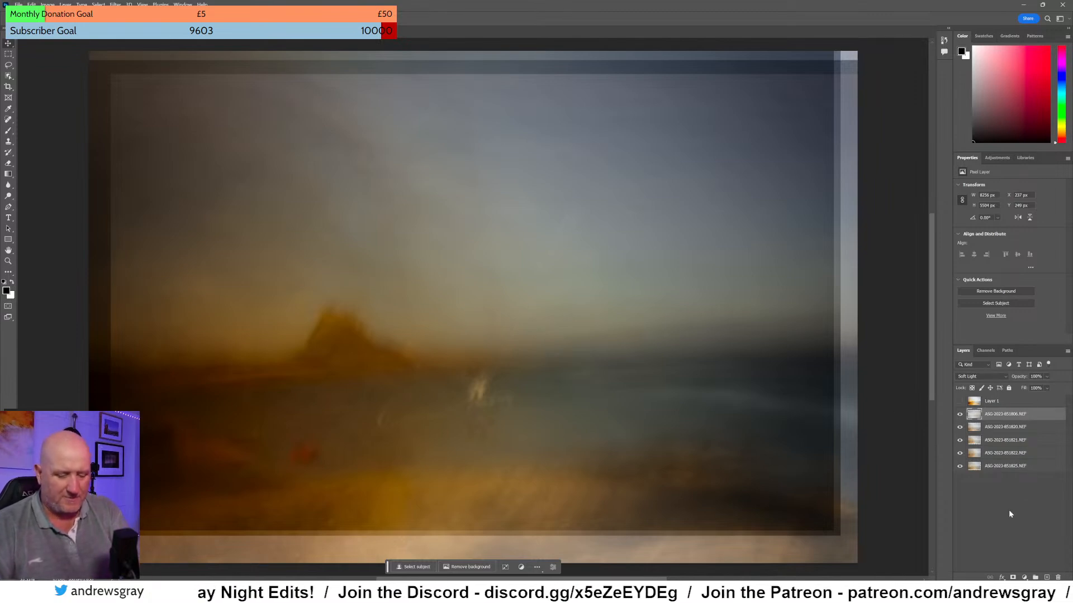
{"action": "key", "text": "ctrl+shift+alt+n"}
{"action": "key", "text": "ctrl+shift+alt+e"}
Hide the five source photo layers, collect them into one group, and hide that group
{"action": "left_click", "coordinate": [960, 427]}
{"action": "left_click_drag", "start_coordinate": [960, 441], "coordinate": [960, 480]}
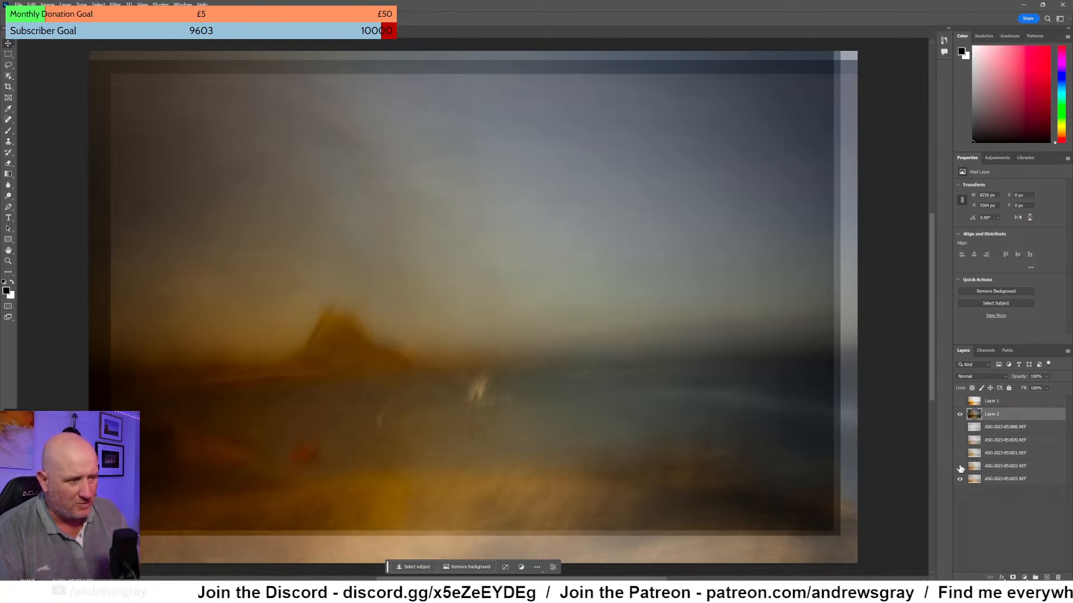
{"action": "left_click", "coordinate": [1006, 429]}
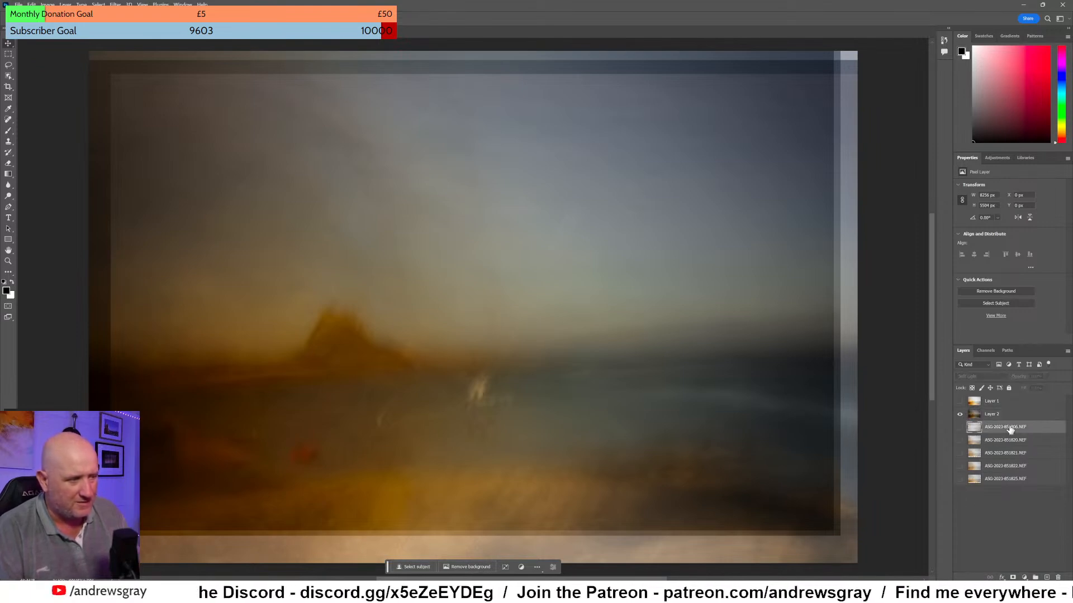
{"action": "left_click", "coordinate": [1005, 479], "text": "shift"}
{"action": "left_click_drag", "start_coordinate": [1006, 479], "coordinate": [1035, 578]}
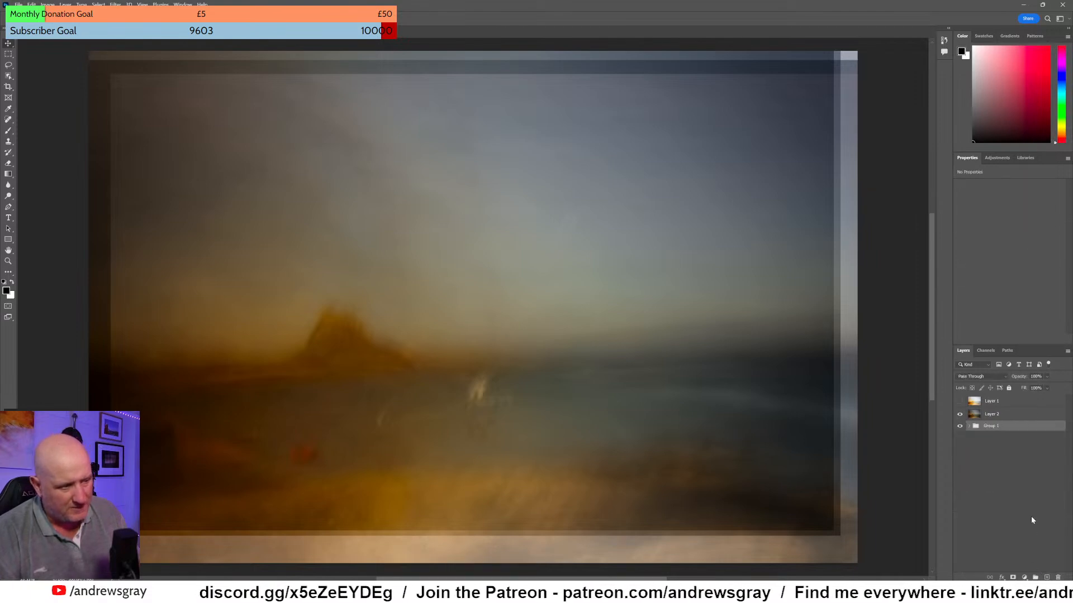
{"action": "left_click", "coordinate": [960, 426]}
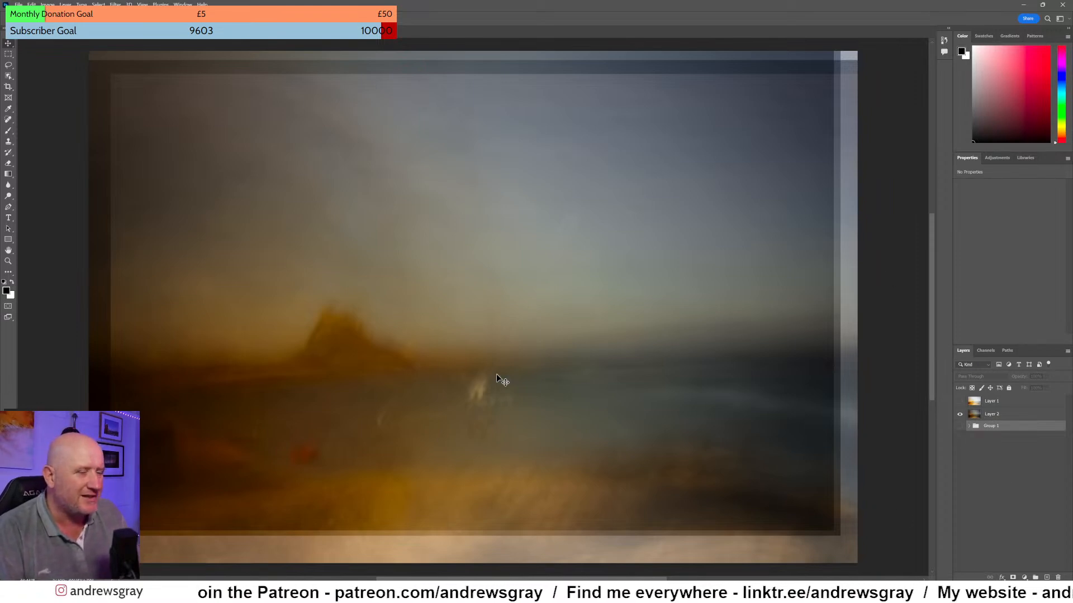
Examine the stamped Multiply blend up close around the castle and foreshore, and as a whole image
{"action": "scroll", "coordinate": [358, 439], "scroll_direction": "up", "scroll_amount": 3}
{"action": "scroll", "coordinate": [271, 421], "scroll_direction": "up", "scroll_amount": 2}
{"action": "scroll", "coordinate": [271, 421], "scroll_direction": "down", "scroll_amount": 2}
{"action": "scroll", "coordinate": [271, 421], "scroll_direction": "up", "scroll_amount": 2}
{"action": "scroll", "coordinate": [263, 421], "scroll_direction": "up", "scroll_amount": 3}
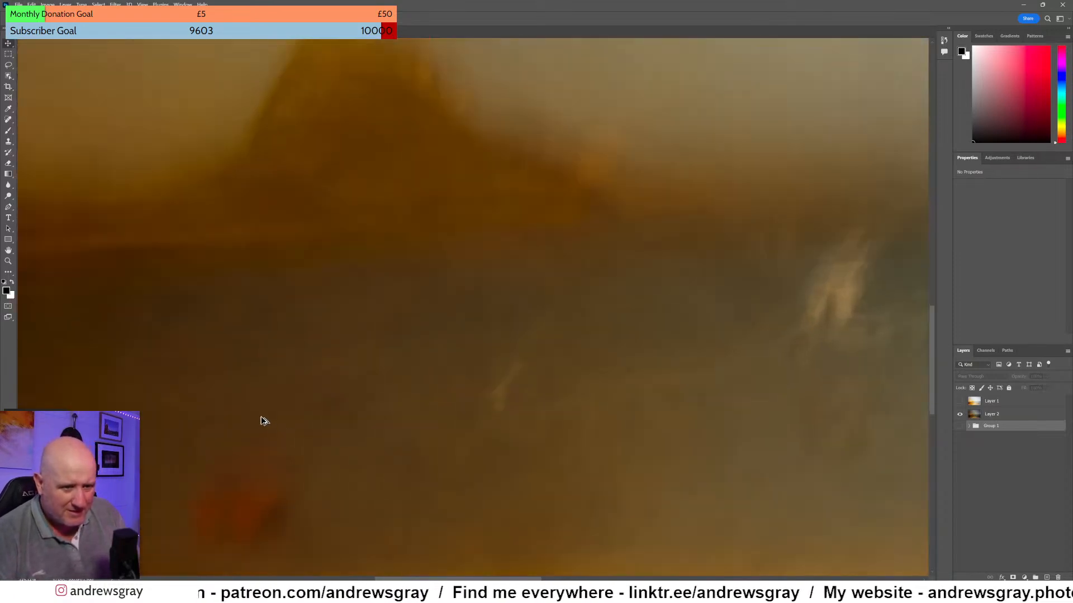
{"action": "scroll", "coordinate": [232, 414], "scroll_direction": "down", "scroll_amount": 3}
{"action": "scroll", "coordinate": [233, 416], "scroll_direction": "down", "scroll_amount": 2}
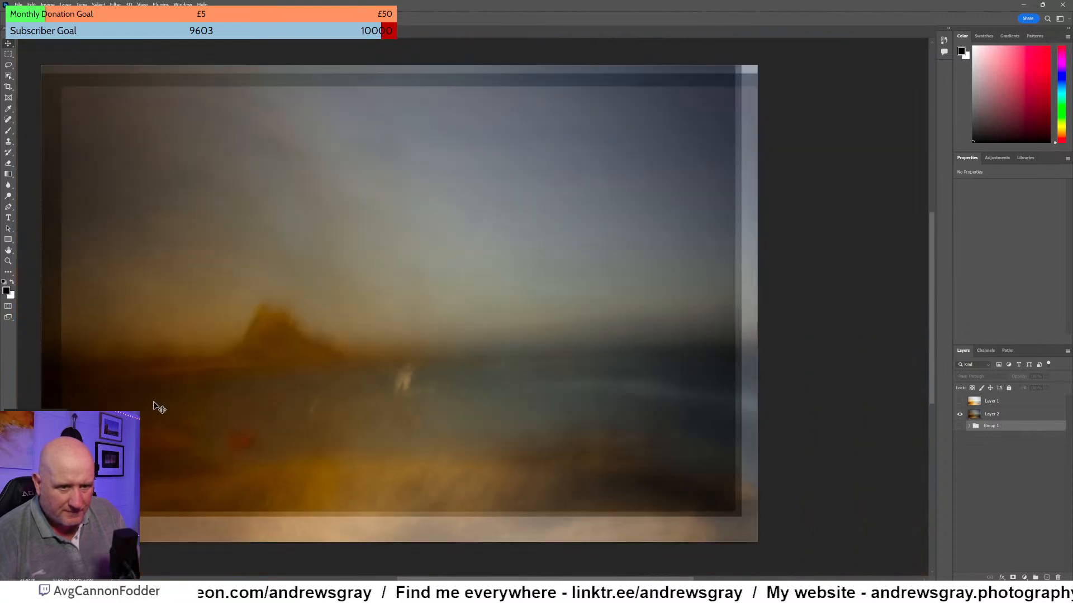
{"action": "left_click_drag", "start_coordinate": [150, 389], "coordinate": [252, 358]}
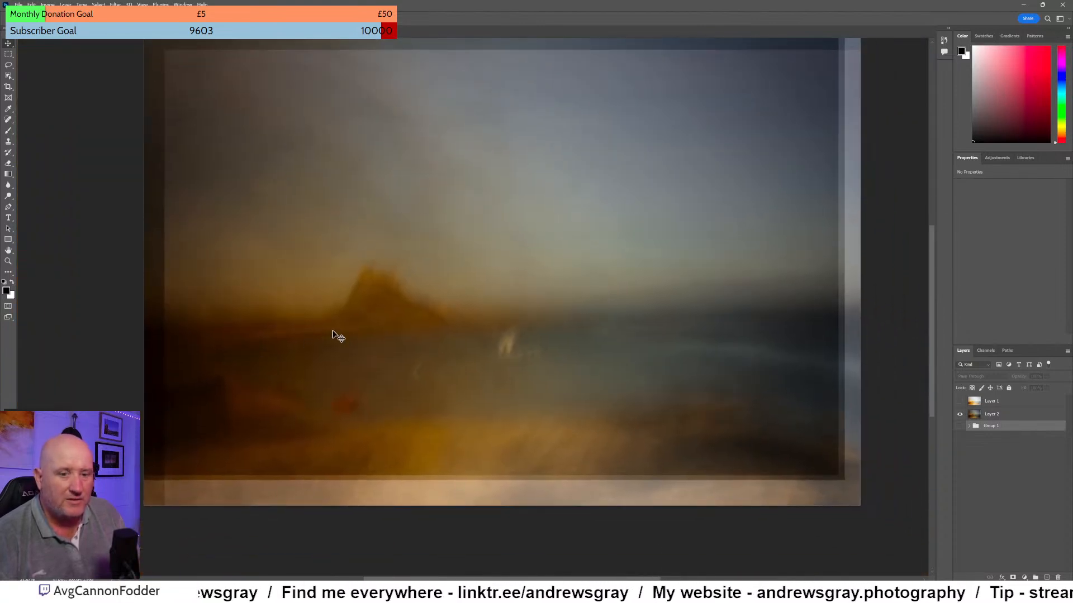
{"action": "left_click_drag", "start_coordinate": [401, 299], "coordinate": [385, 339]}
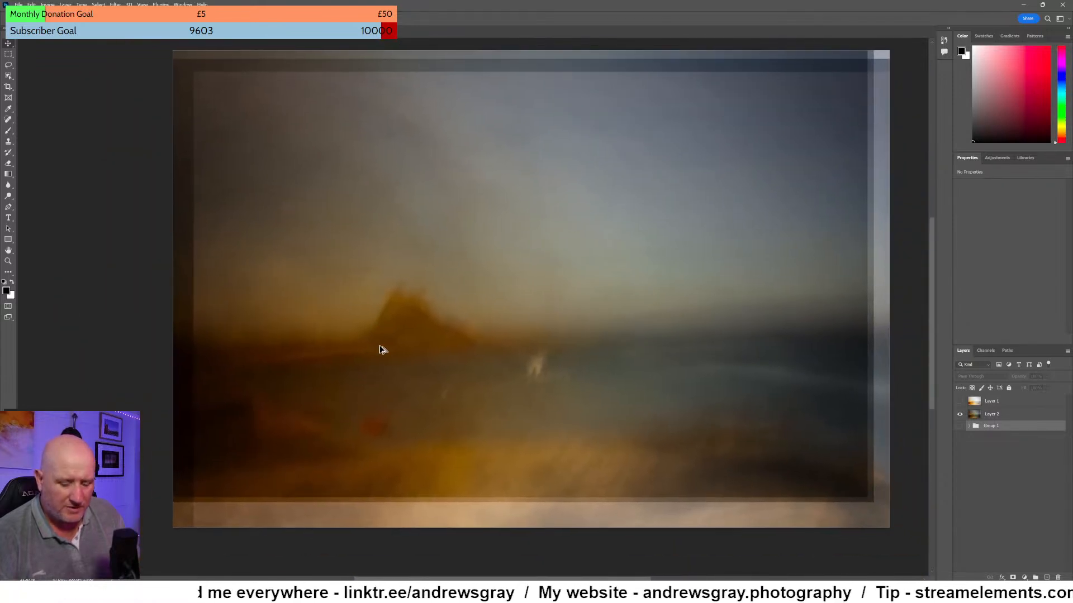
{"action": "scroll", "coordinate": [360, 387], "scroll_direction": "up", "scroll_amount": 5}
{"action": "scroll", "coordinate": [360, 388], "scroll_direction": "down", "scroll_amount": 4}
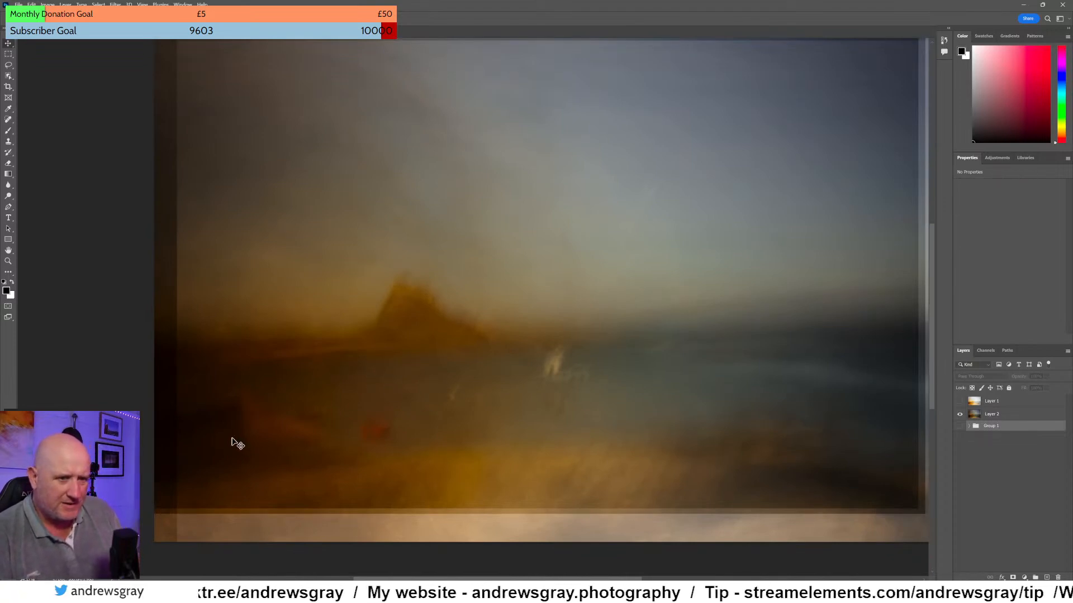
{"action": "scroll", "coordinate": [401, 337], "scroll_direction": "down", "scroll_amount": 2}
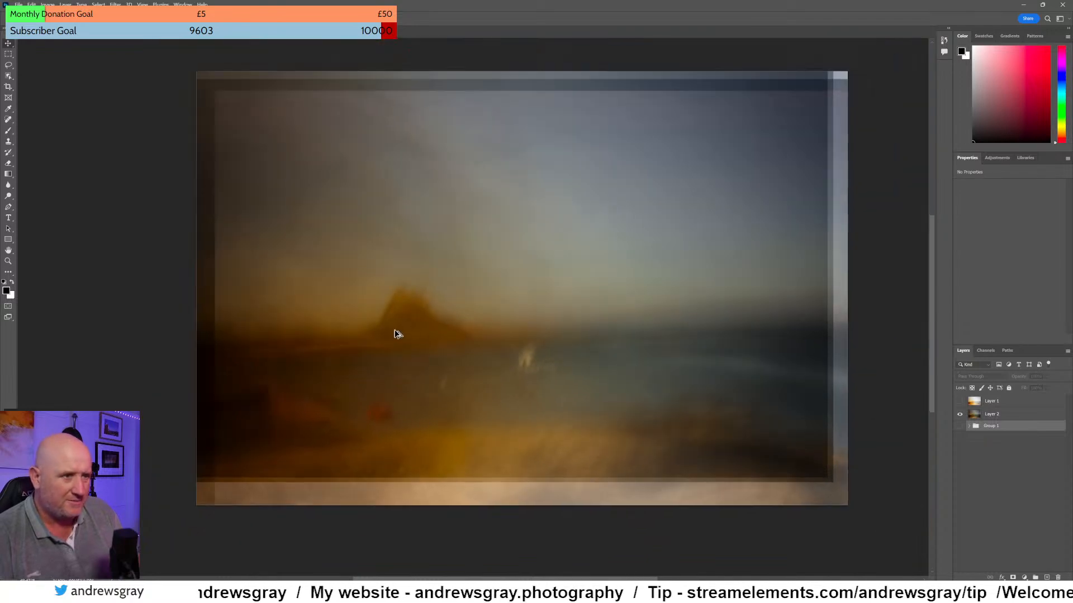
{"action": "left_click_drag", "start_coordinate": [414, 312], "coordinate": [393, 324]}
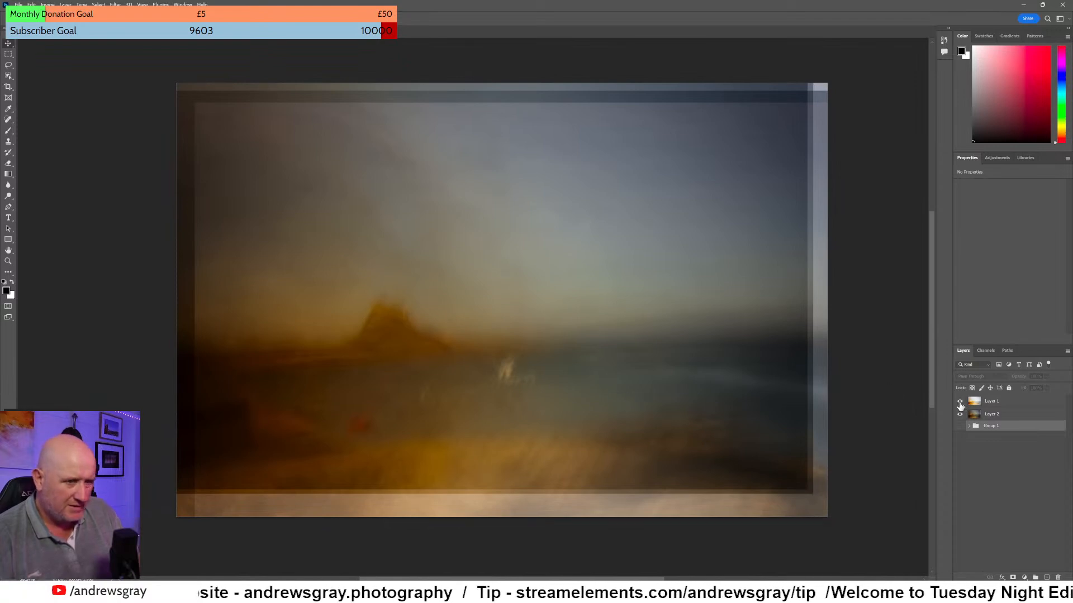
Show the stamped Soft Light layer, Layer 1, and preview other blend modes on it such as Lighten, keeping Normal
{"action": "left_click", "coordinate": [960, 402]}
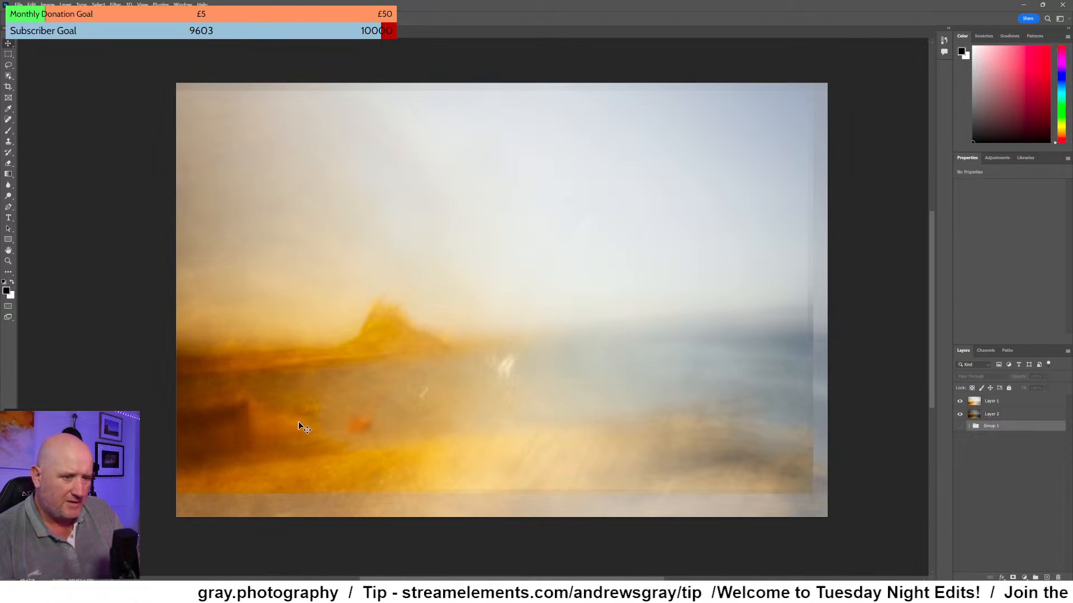
{"action": "left_click", "coordinate": [999, 405]}
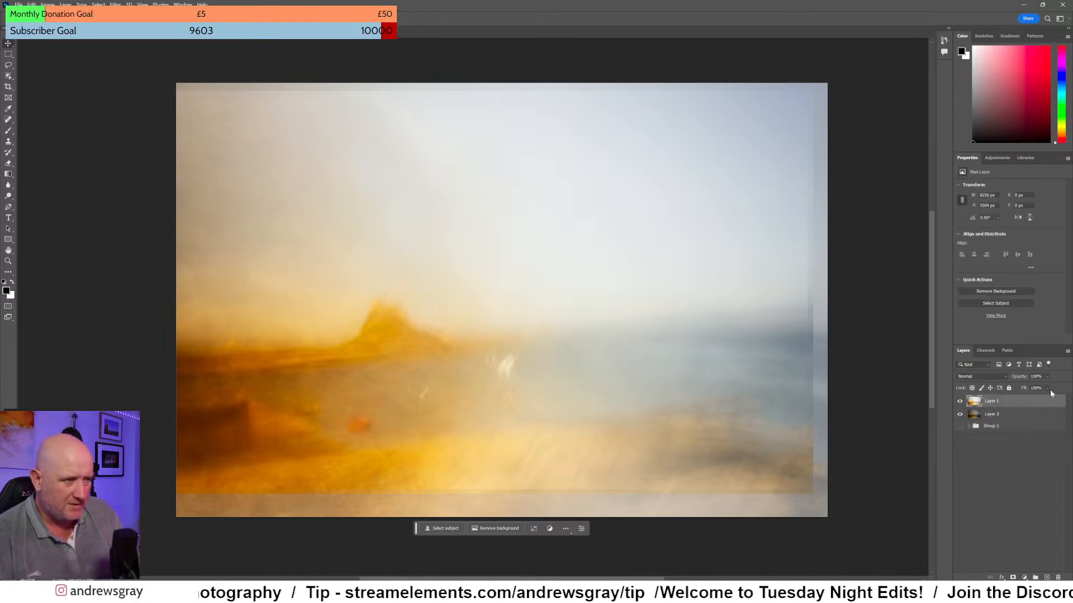
{"action": "left_click", "coordinate": [996, 378]}
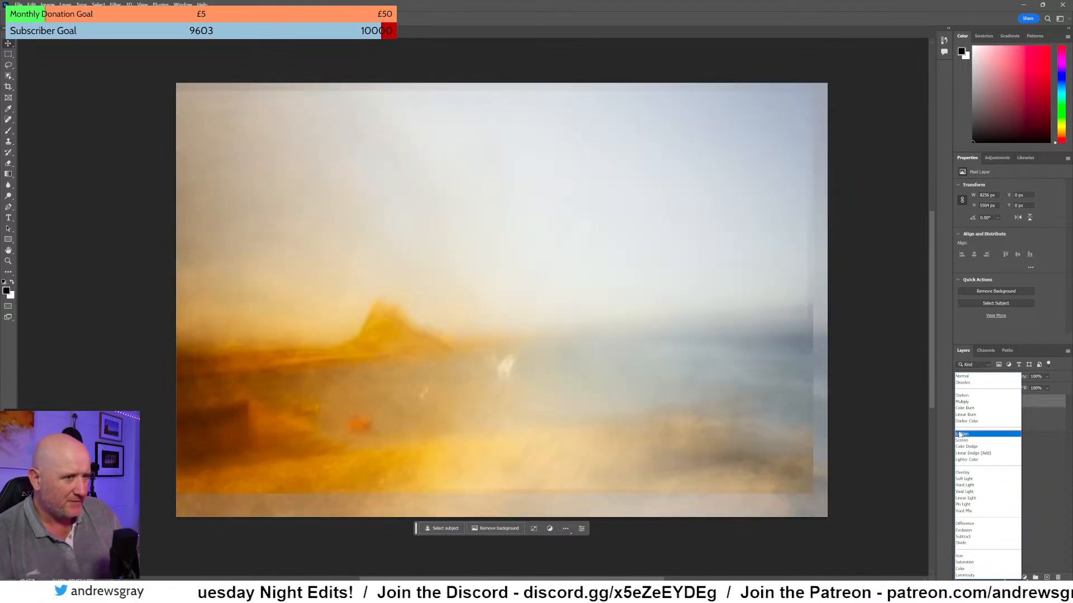
{"action": "left_click", "coordinate": [961, 377]}
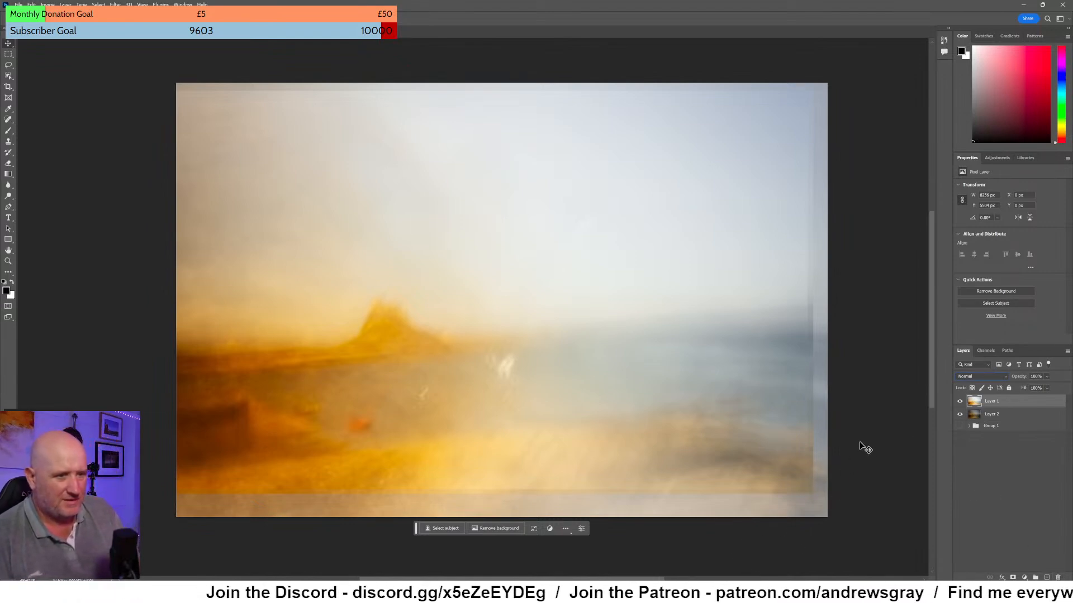
Select the stamped Multiply layer beneath Layer 1
{"action": "left_click", "coordinate": [1008, 418]}
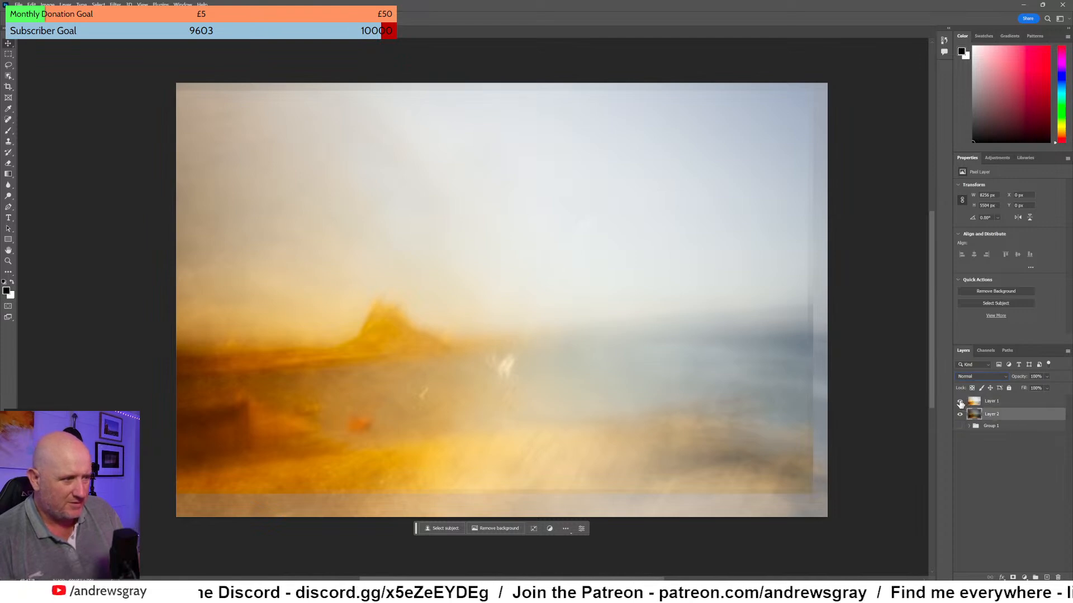
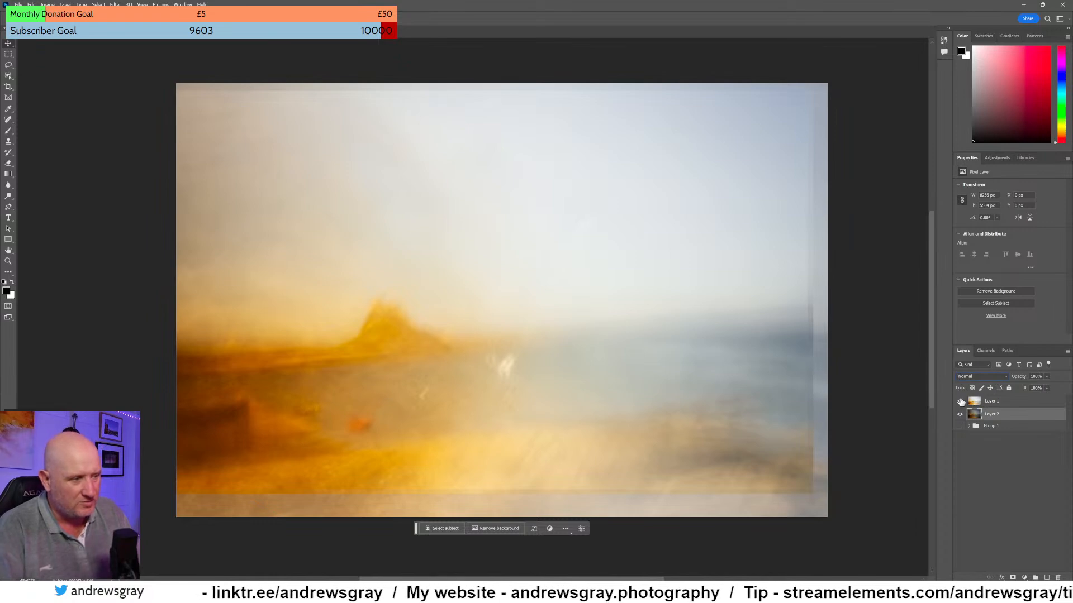
Hide Layer 1 and crop all four sides of the canvas to trim off the misaligned frame edges
{"action": "left_click", "coordinate": [960, 402]}
{"action": "left_click", "coordinate": [7, 87]}
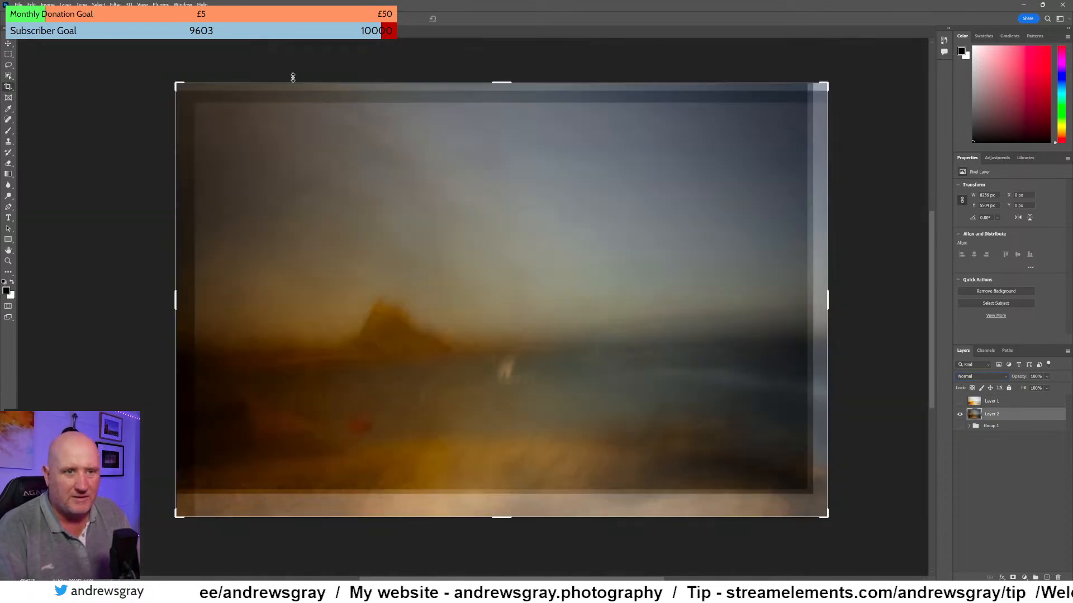
{"action": "left_click_drag", "start_coordinate": [512, 80], "coordinate": [515, 95]}
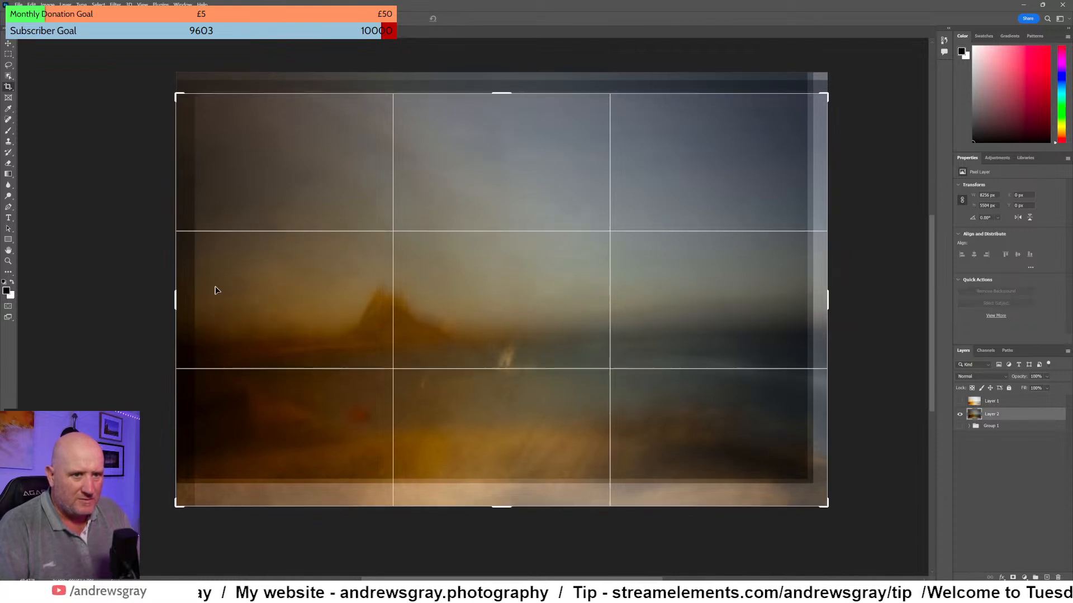
{"action": "left_click_drag", "start_coordinate": [177, 300], "coordinate": [186, 296]}
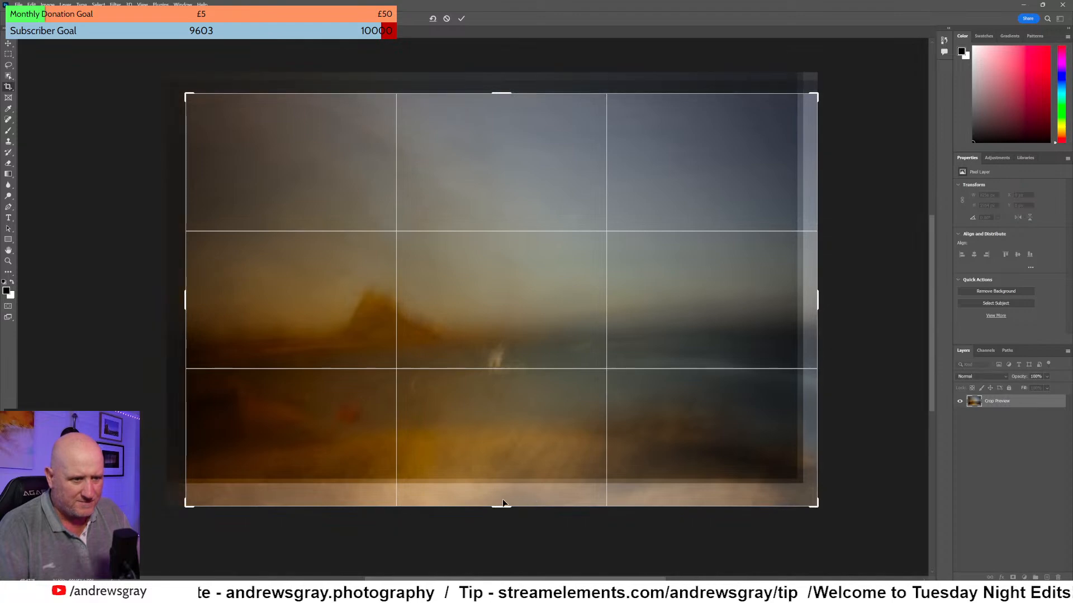
{"action": "left_click_drag", "start_coordinate": [502, 508], "coordinate": [501, 494]}
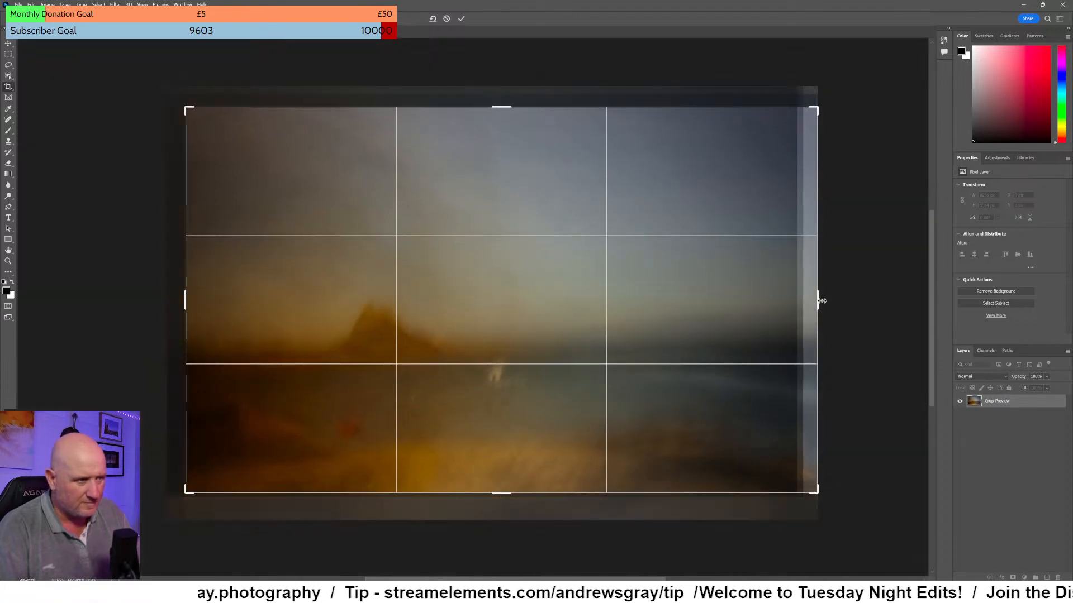
{"action": "left_click_drag", "start_coordinate": [819, 301], "coordinate": [809, 298]}
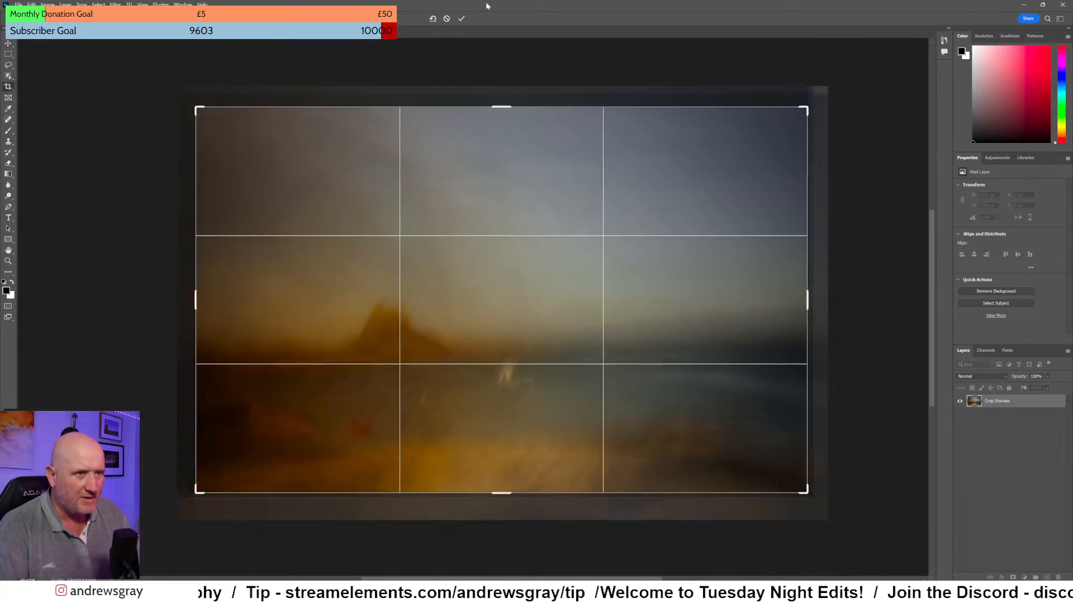
{"action": "left_click", "coordinate": [462, 16]}
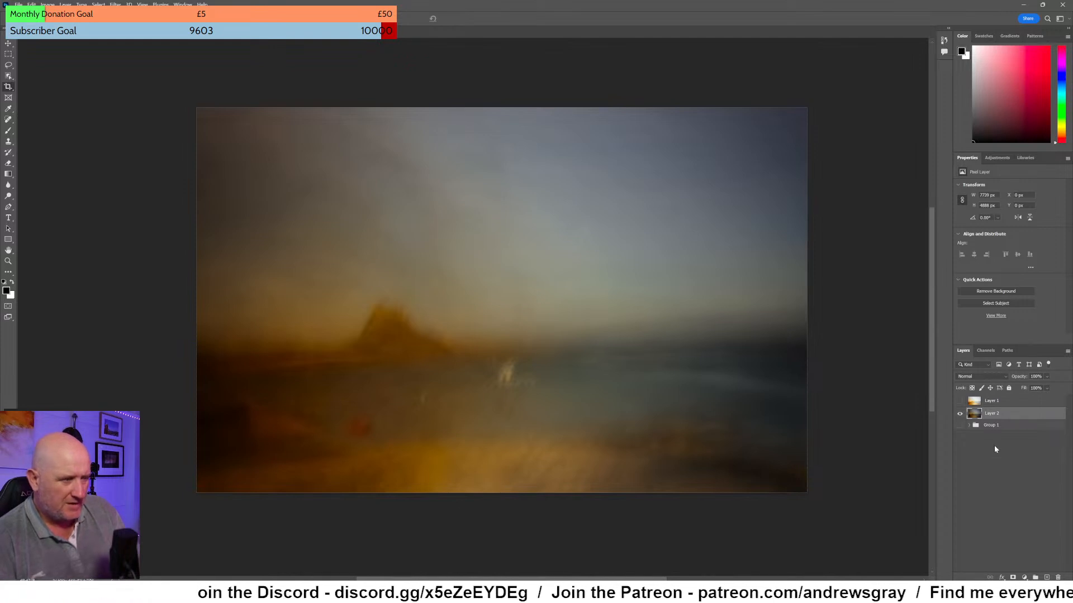
Compare the cropped Multiply stamp, Layer 2, with the brighter Layer 1 by switching their visibility, leaving only Layer 2 shown
{"action": "left_click", "coordinate": [961, 417]}
{"action": "left_click", "coordinate": [961, 417]}
{"action": "left_click", "coordinate": [959, 404]}
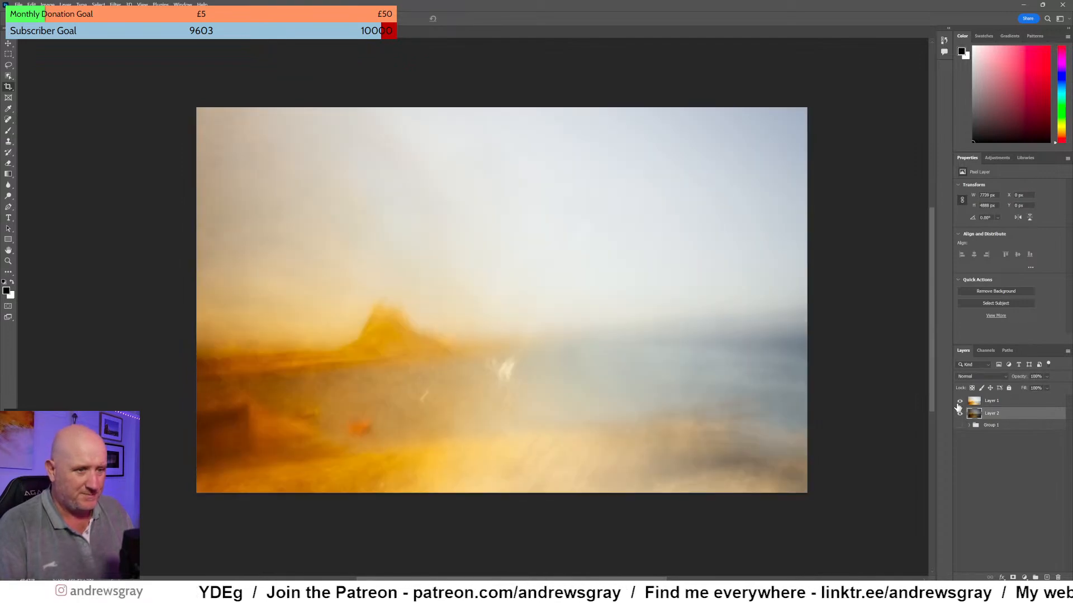
{"action": "left_click", "coordinate": [959, 405]}
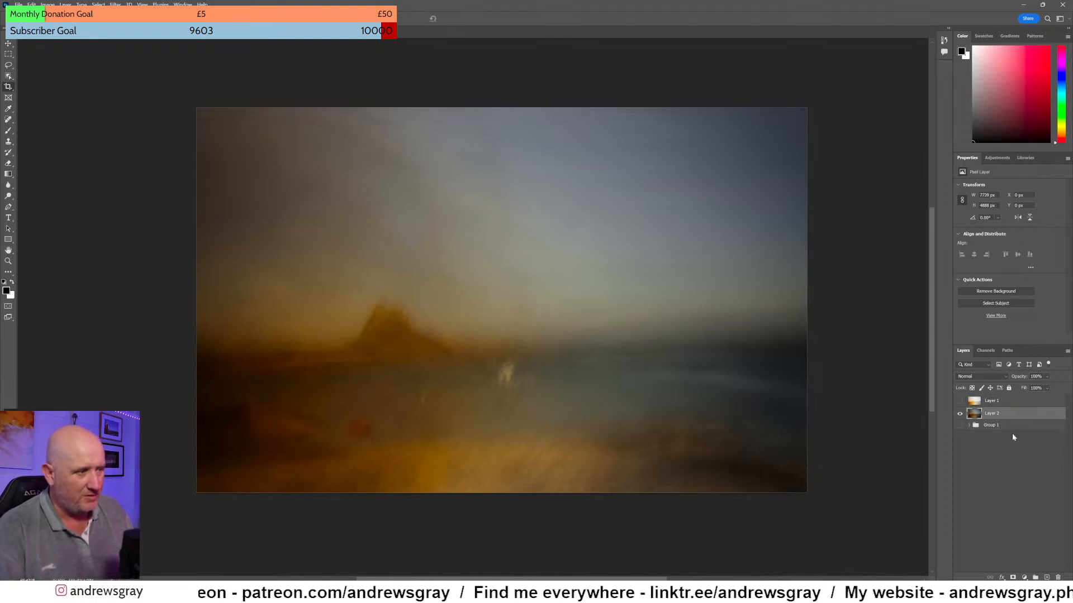
Add a Curves adjustment above Layer 2, try a brightening curve with lifted blacks, and undo that curve
{"action": "left_click", "coordinate": [1004, 158]}
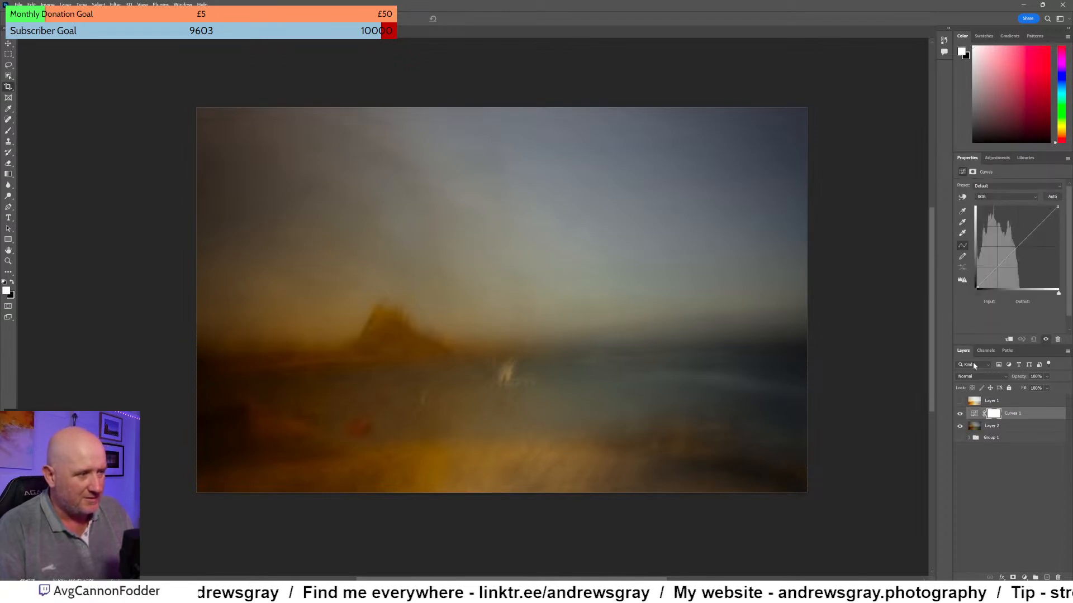
{"action": "left_click_drag", "start_coordinate": [1025, 234], "coordinate": [1022, 231]}
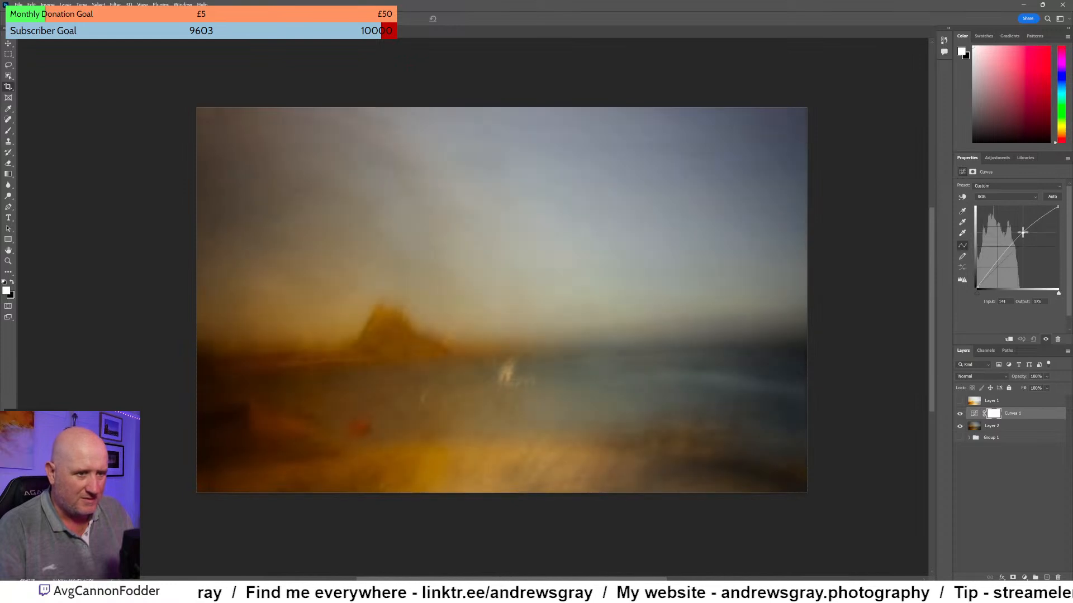
{"action": "left_click_drag", "start_coordinate": [977, 287], "coordinate": [970, 285]}
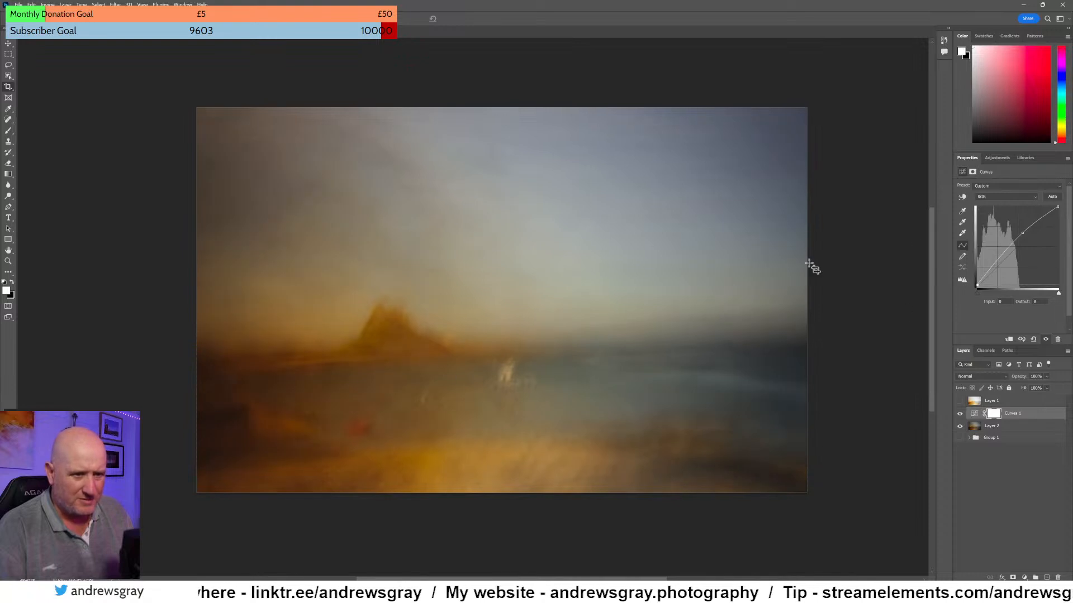
{"action": "left_click", "coordinate": [1045, 216]}
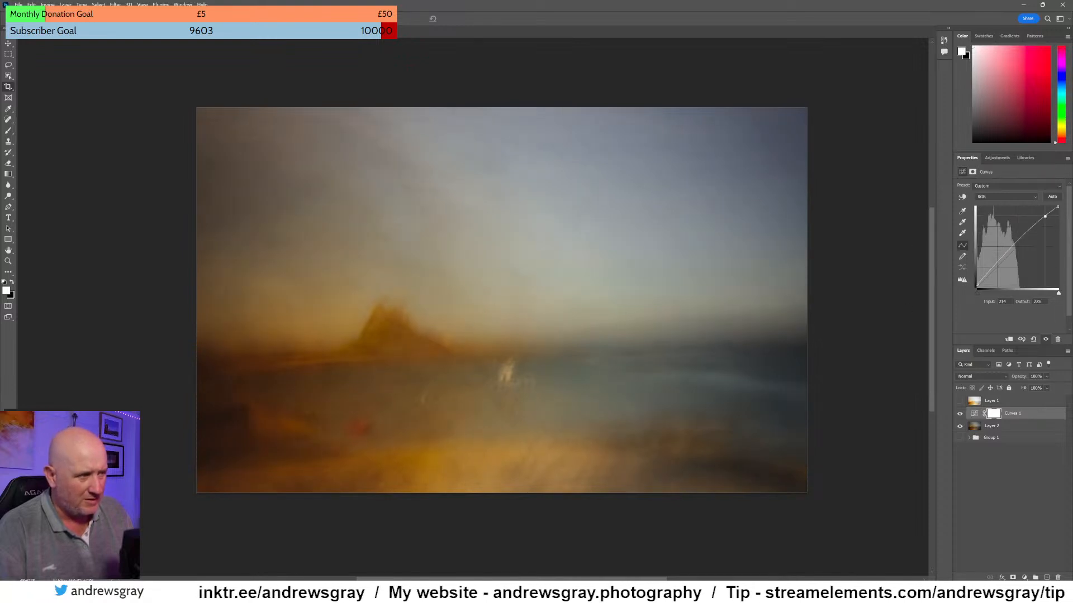
{"action": "key", "text": "ctrl+z"}
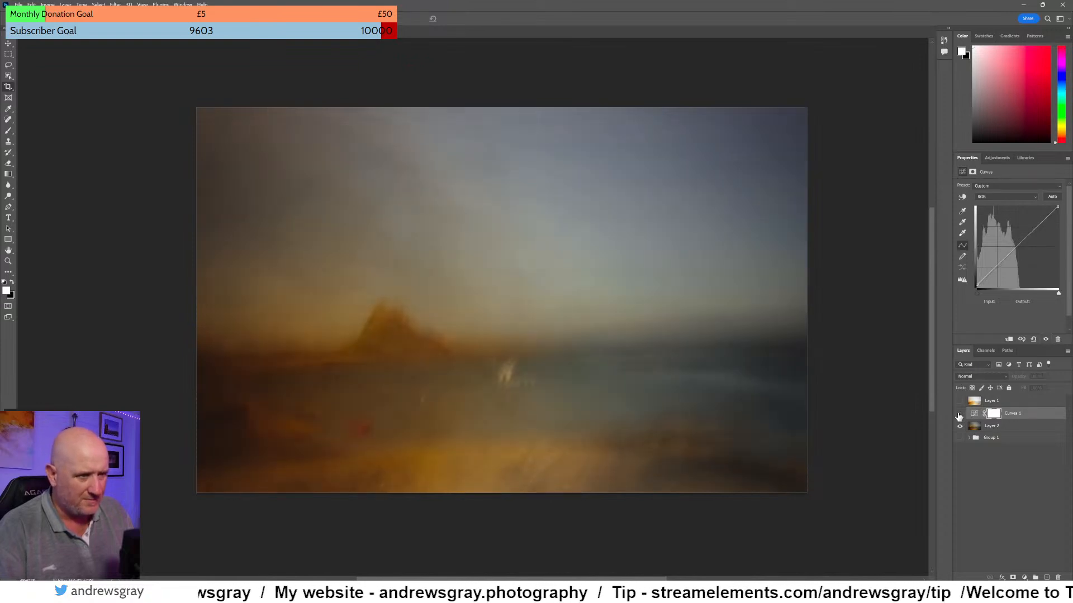
{"action": "left_click", "coordinate": [960, 414]}
{"action": "left_click", "coordinate": [960, 414]}
{"action": "left_click", "coordinate": [959, 414]}
{"action": "left_click", "coordinate": [959, 414]}
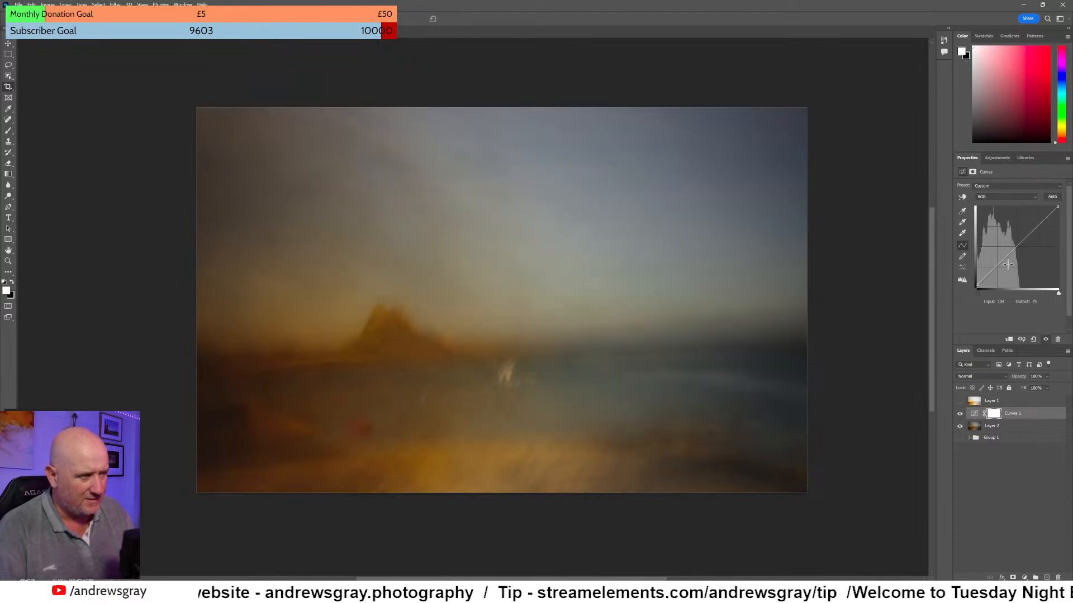
Shape the curve into a gentle S with lowered shadows and raised highlights, and lift the black endpoint's output to 3
{"action": "left_click_drag", "start_coordinate": [997, 265], "coordinate": [998, 268]}
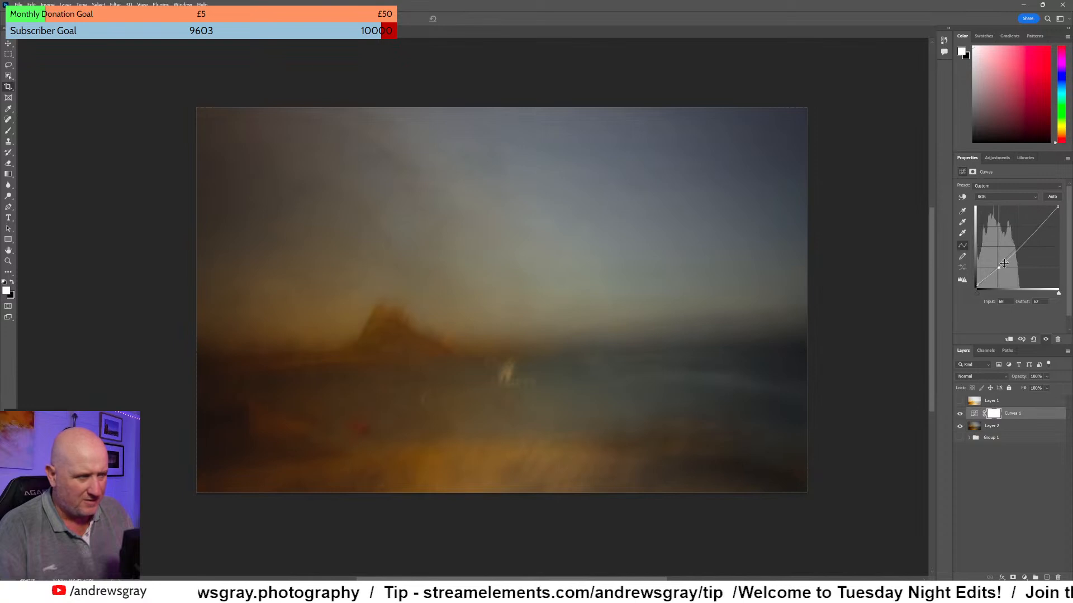
{"action": "left_click_drag", "start_coordinate": [1029, 235], "coordinate": [1030, 227]}
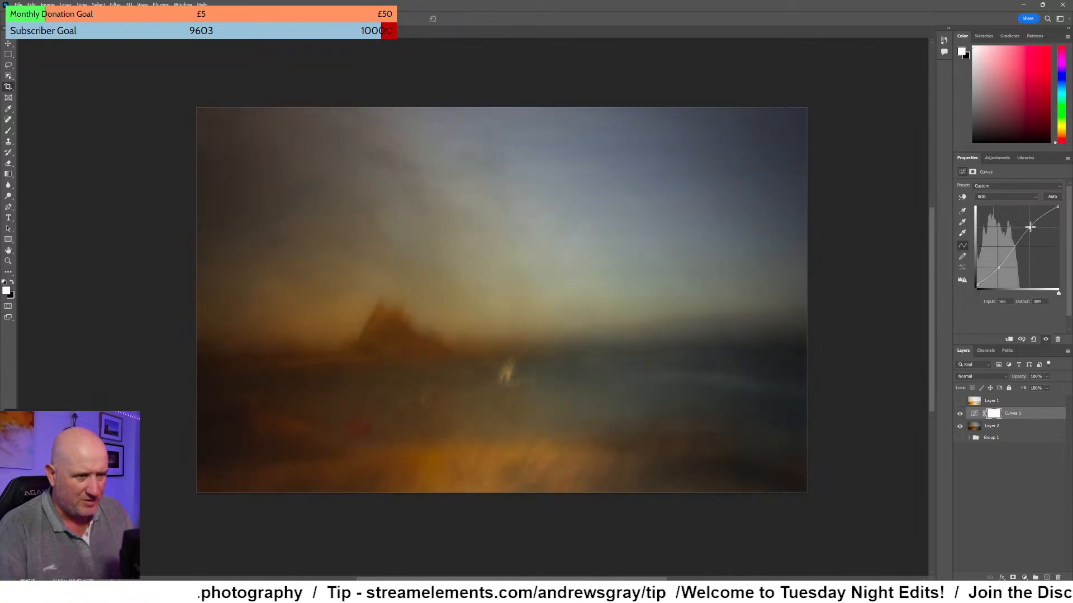
{"action": "left_click_drag", "start_coordinate": [999, 267], "coordinate": [997, 266]}
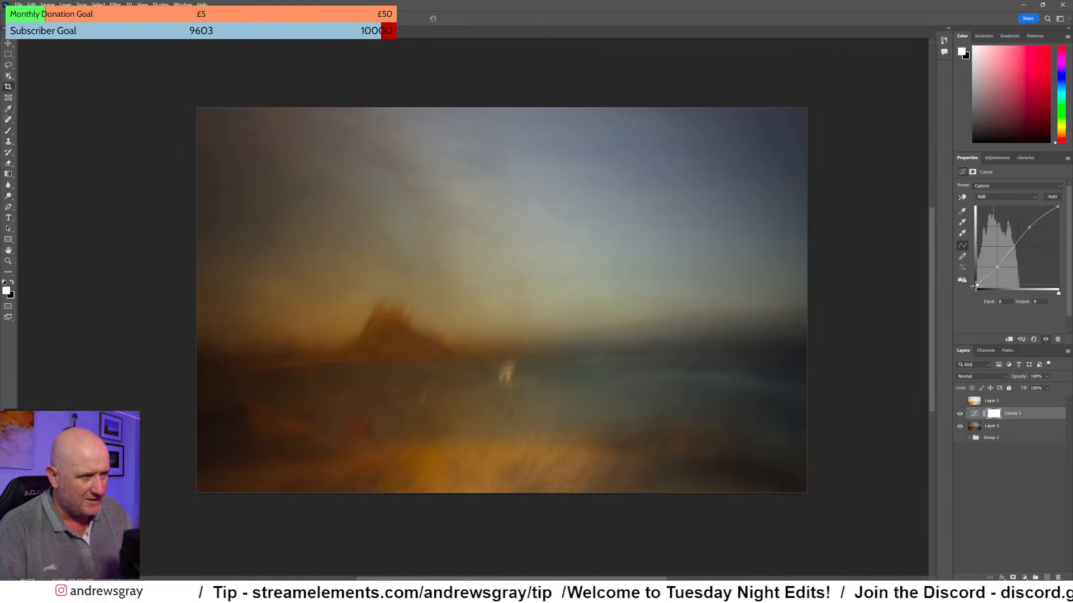
{"action": "left_click", "coordinate": [976, 290]}
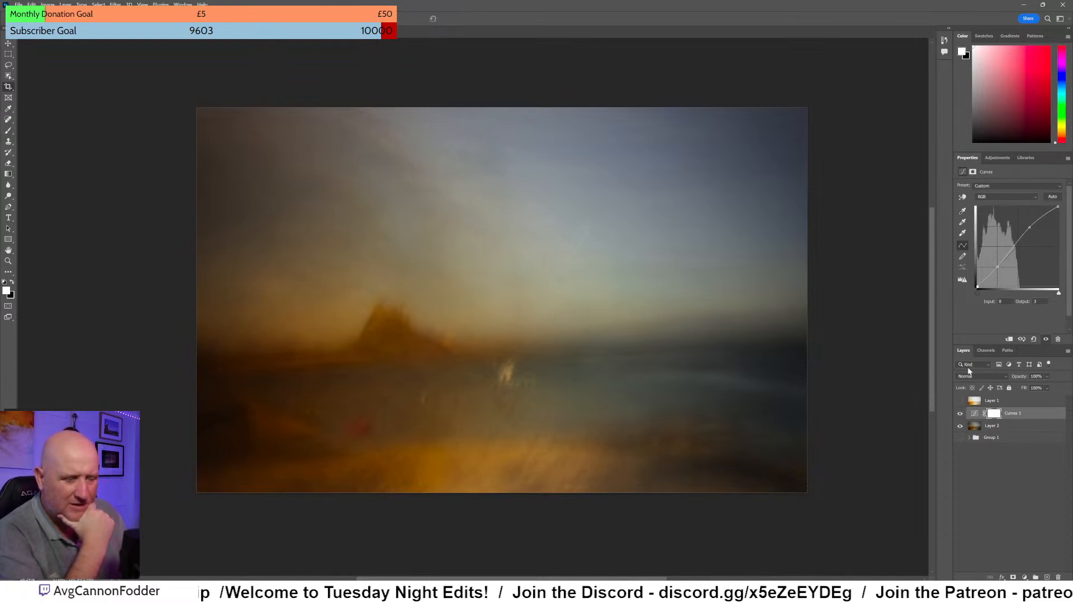
Compare the whole image with and without the Curves adjustment, checking the sky, castle and foreshore
{"action": "left_click", "coordinate": [958, 414]}
{"action": "left_click", "coordinate": [959, 414]}
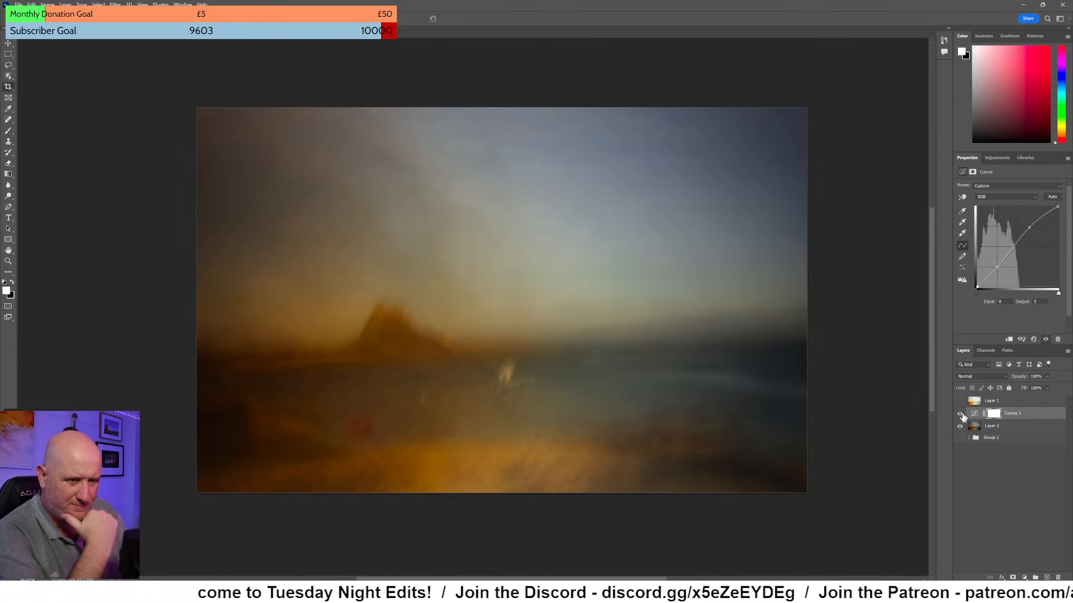
{"action": "left_click", "coordinate": [960, 414]}
{"action": "left_click", "coordinate": [961, 414]}
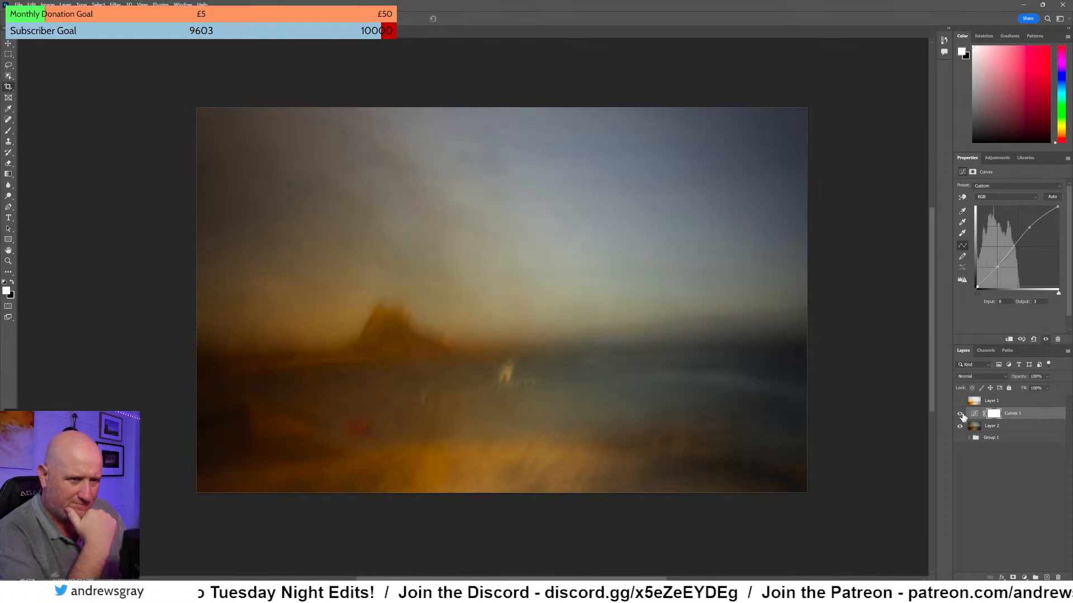
{"action": "left_click", "coordinate": [960, 414]}
{"action": "left_click", "coordinate": [961, 414]}
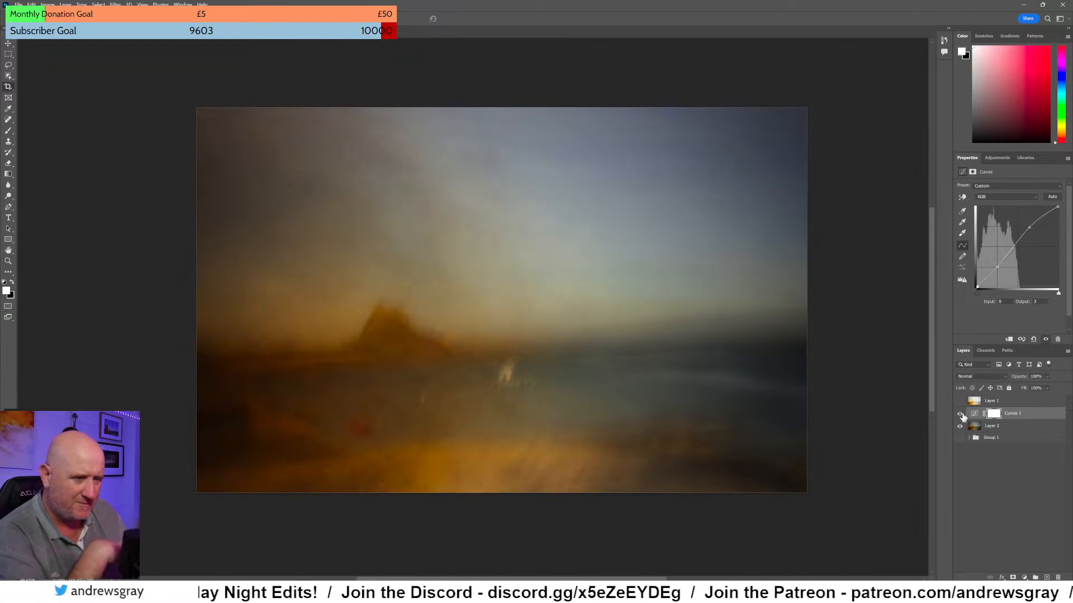
{"action": "left_click", "coordinate": [960, 414]}
{"action": "left_click", "coordinate": [960, 414]}
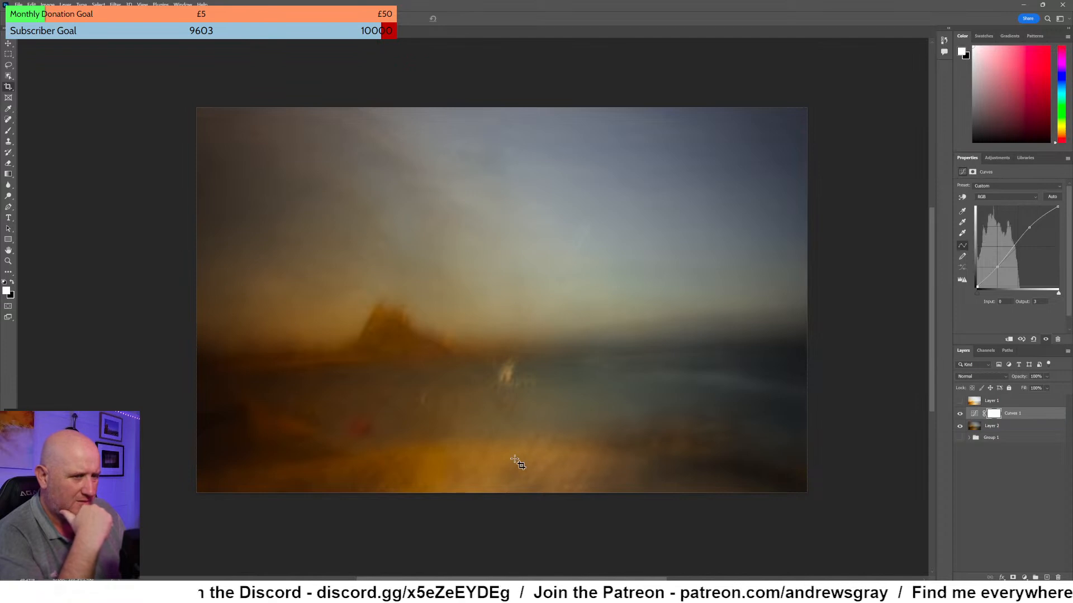
Limit the Curves adjustment to the lower-left foreshore with a short white-to-black linear gradient on its mask, angled about 32°
{"action": "left_click", "coordinate": [7, 174]}
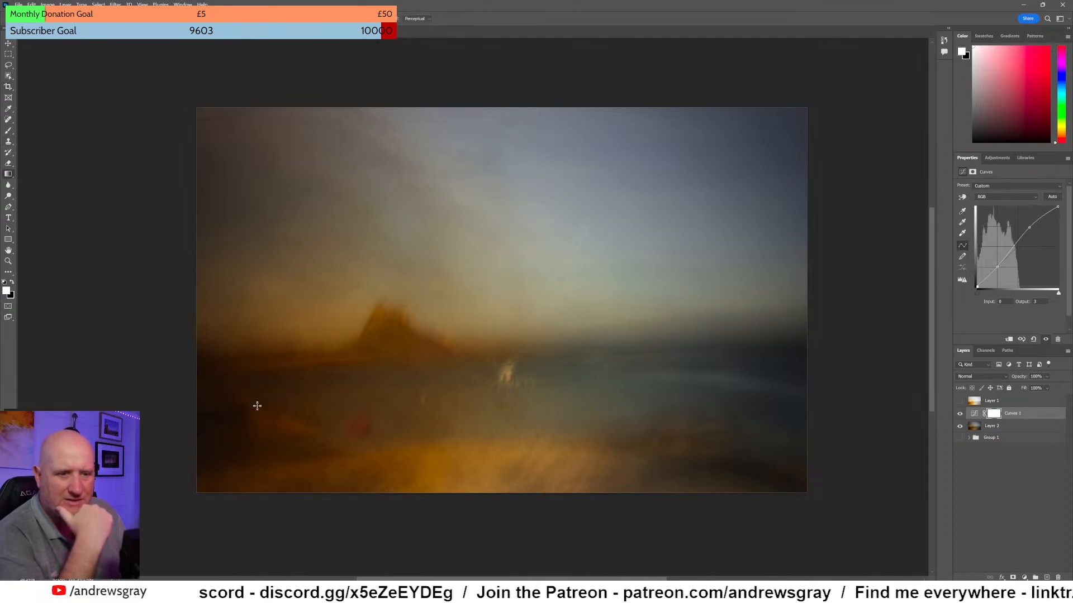
{"action": "left_click_drag", "start_coordinate": [251, 427], "coordinate": [307, 392]}
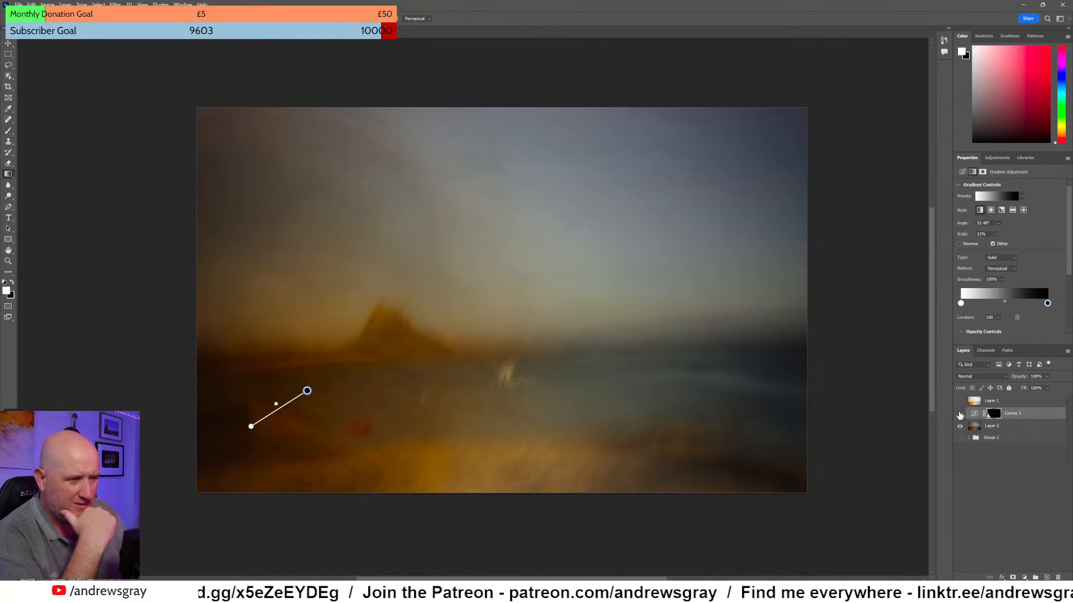
{"action": "left_click", "coordinate": [959, 414]}
{"action": "left_click", "coordinate": [959, 414]}
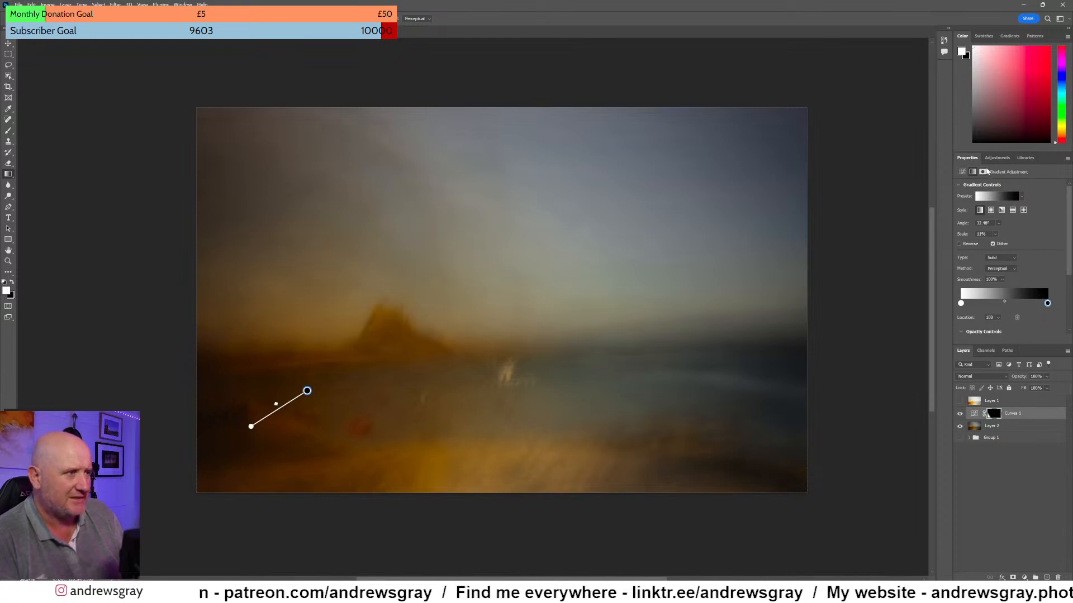
Add a Hue/Saturation adjustment above the Curves layer and set the Master hue to -2
{"action": "left_click", "coordinate": [994, 158]}
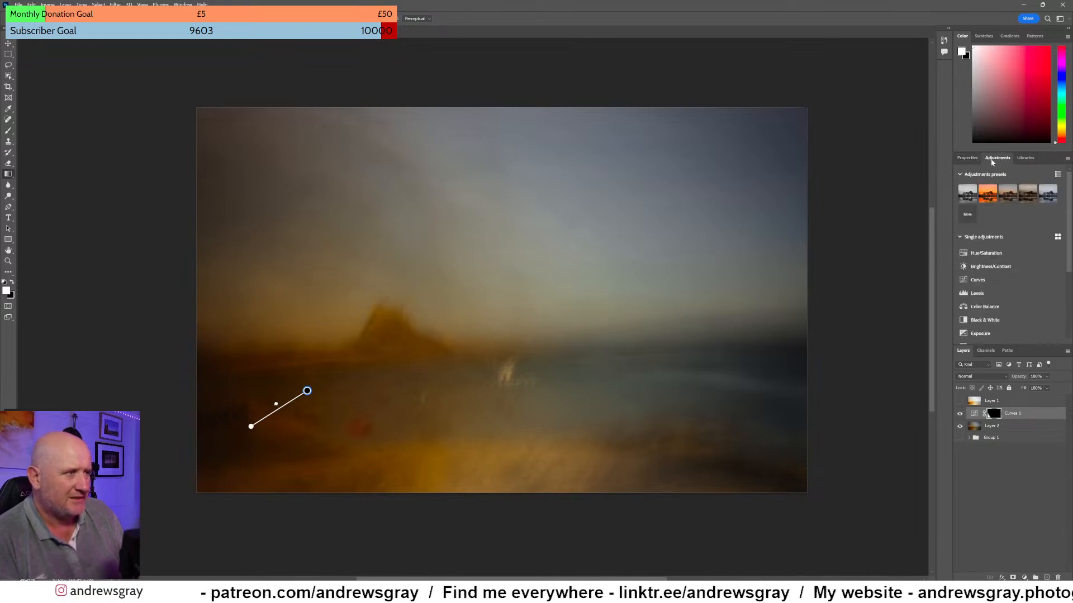
{"action": "left_click", "coordinate": [986, 253]}
{"action": "left_click_drag", "start_coordinate": [1009, 220], "coordinate": [1013, 219]}
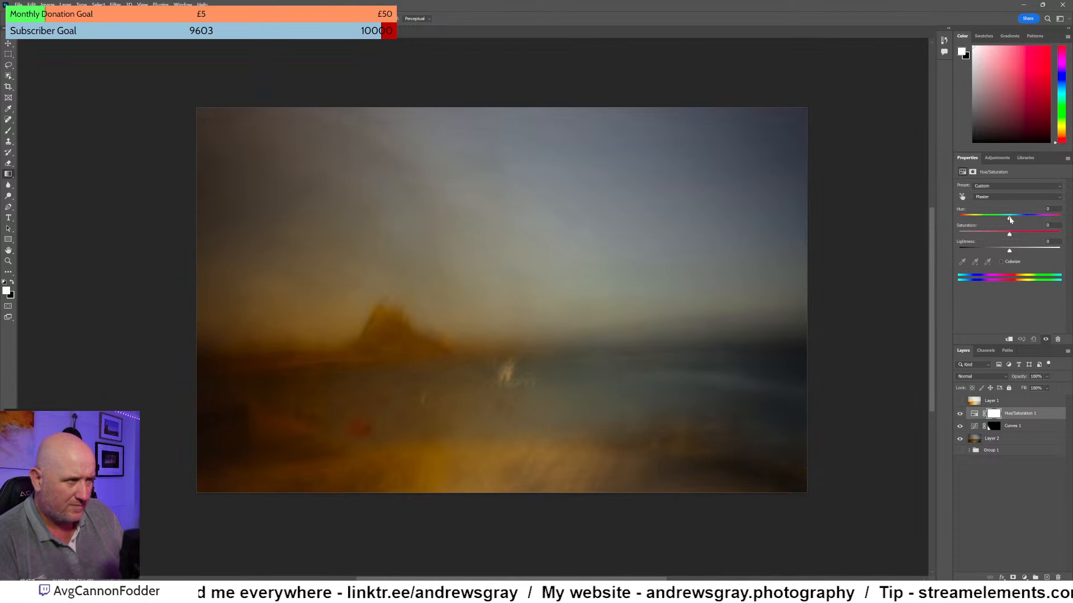
{"action": "left_click_drag", "start_coordinate": [1010, 220], "coordinate": [1008, 220]}
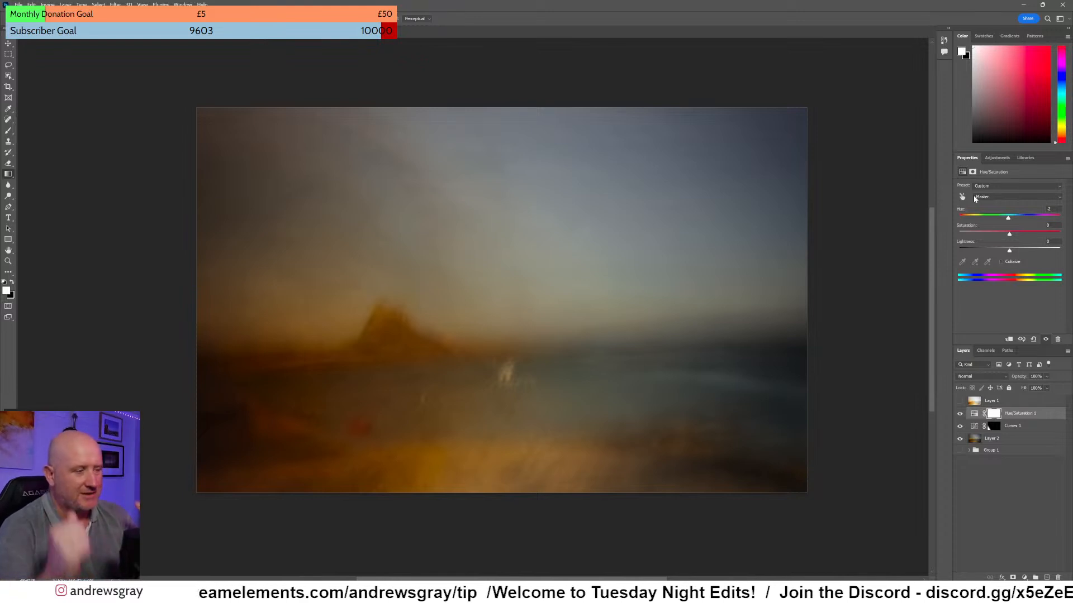
On Layer 2, lasso a loose selection about 782 × 568 px around the pale streak in the water near the image centre
{"action": "left_click", "coordinate": [1003, 443]}
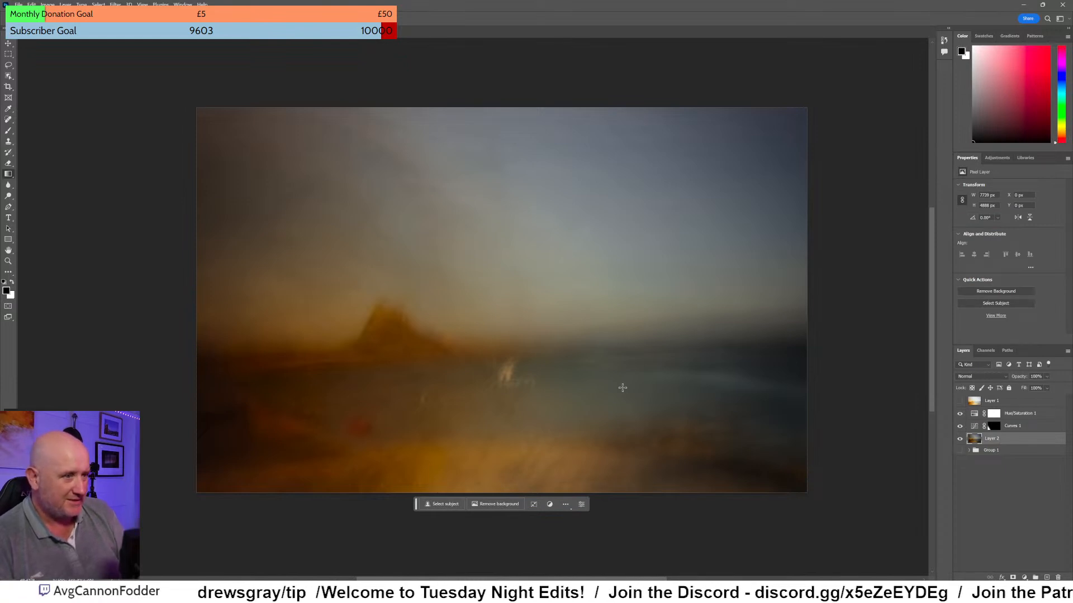
{"action": "scroll", "coordinate": [530, 431], "scroll_direction": "up", "scroll_amount": 5}
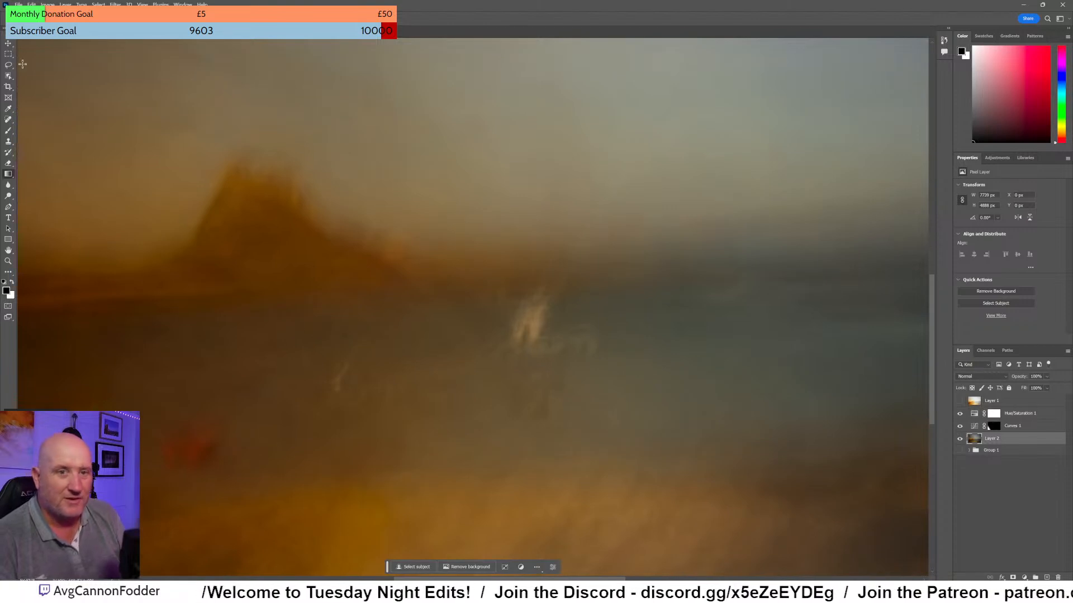
{"action": "left_click", "coordinate": [8, 65]}
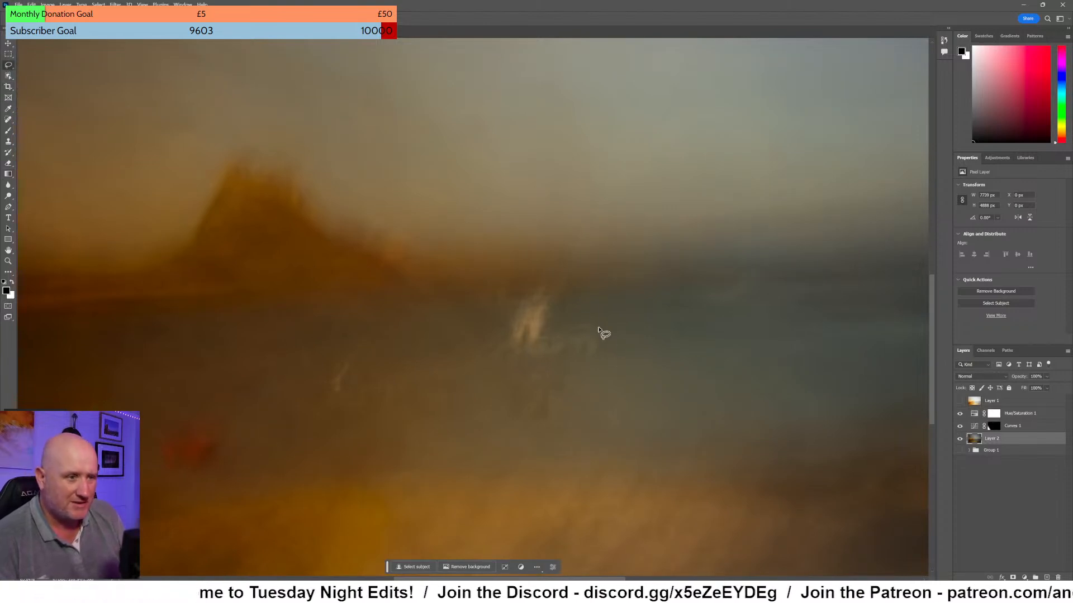
{"action": "mouse_move", "coordinate": [541, 279]}
{"action": "left_mouse_down"}
{"action": "mouse_move", "coordinate": [477, 290]}
{"action": "mouse_move", "coordinate": [478, 357]}
{"action": "mouse_move", "coordinate": [489, 370]}
{"action": "mouse_move", "coordinate": [568, 366]}
{"action": "mouse_move", "coordinate": [592, 379]}
{"action": "mouse_move", "coordinate": [614, 344]}
{"action": "mouse_move", "coordinate": [600, 315]}
{"action": "mouse_move", "coordinate": [568, 292]}
{"action": "left_mouse_up"}
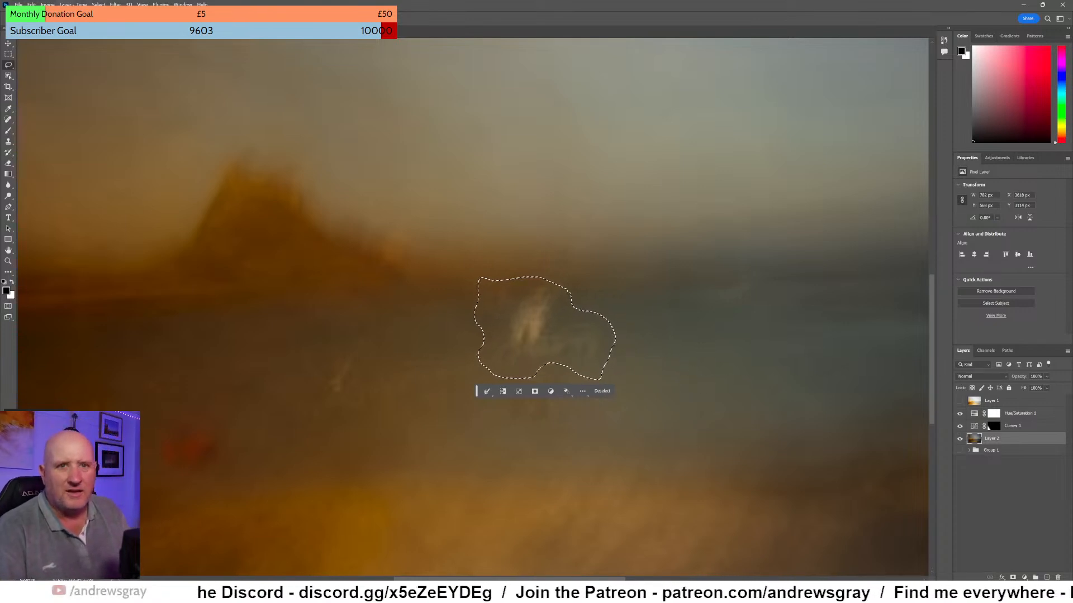
Replace the lassoed pale streak with Content-Aware Fill using auto sampling, output it to a new layer, and clear the selection
{"action": "left_click", "coordinate": [65, 4]}
{"action": "mouse_move", "coordinate": [81, 5]}
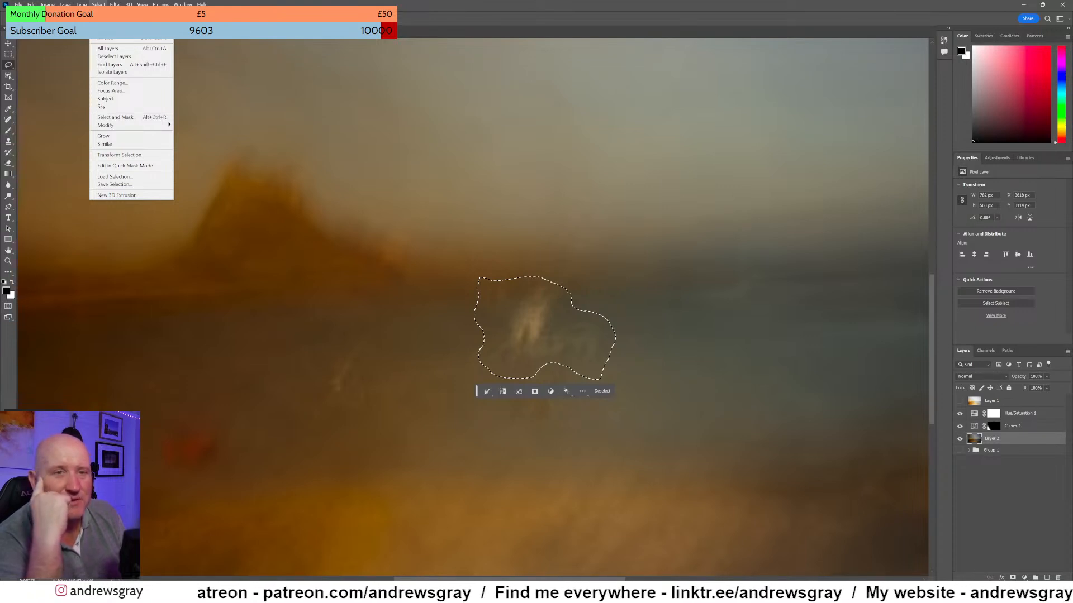
{"action": "left_click", "coordinate": [48, 4]}
{"action": "left_click", "coordinate": [32, 4]}
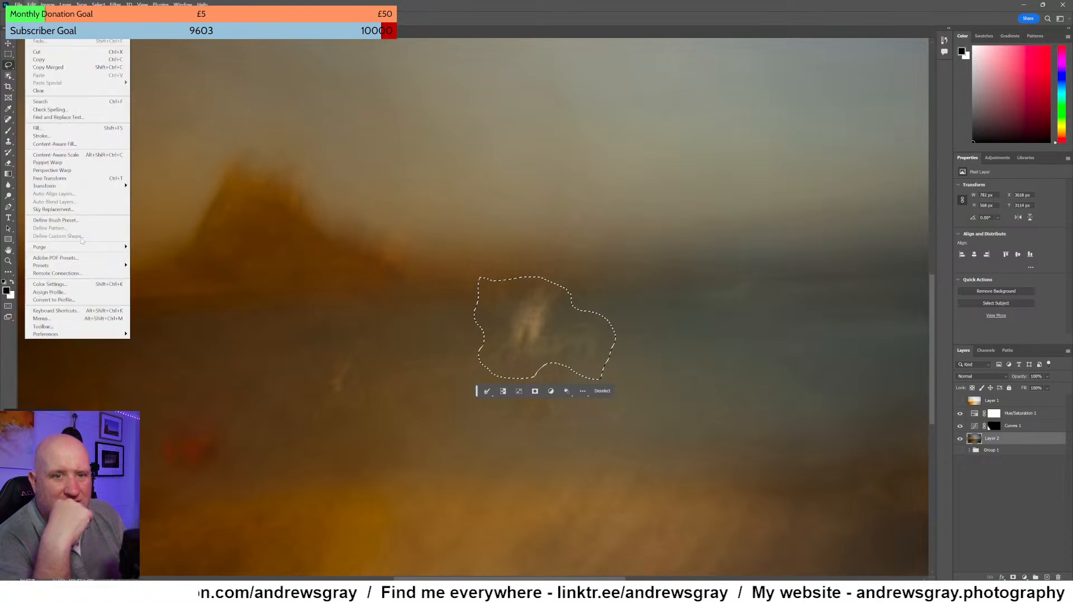
{"action": "left_click", "coordinate": [67, 145]}
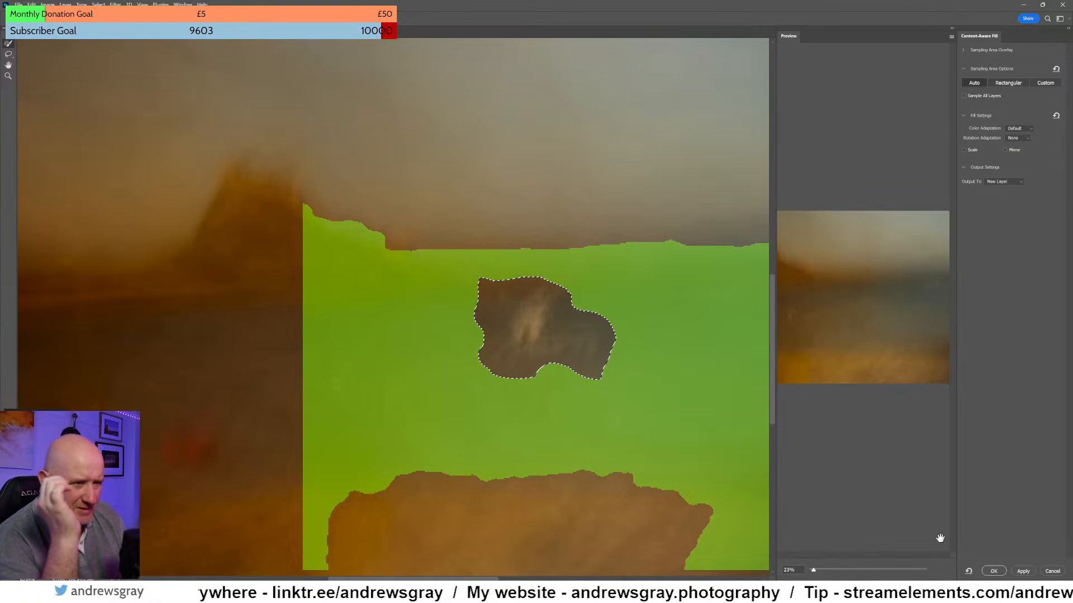
{"action": "left_click", "coordinate": [995, 572]}
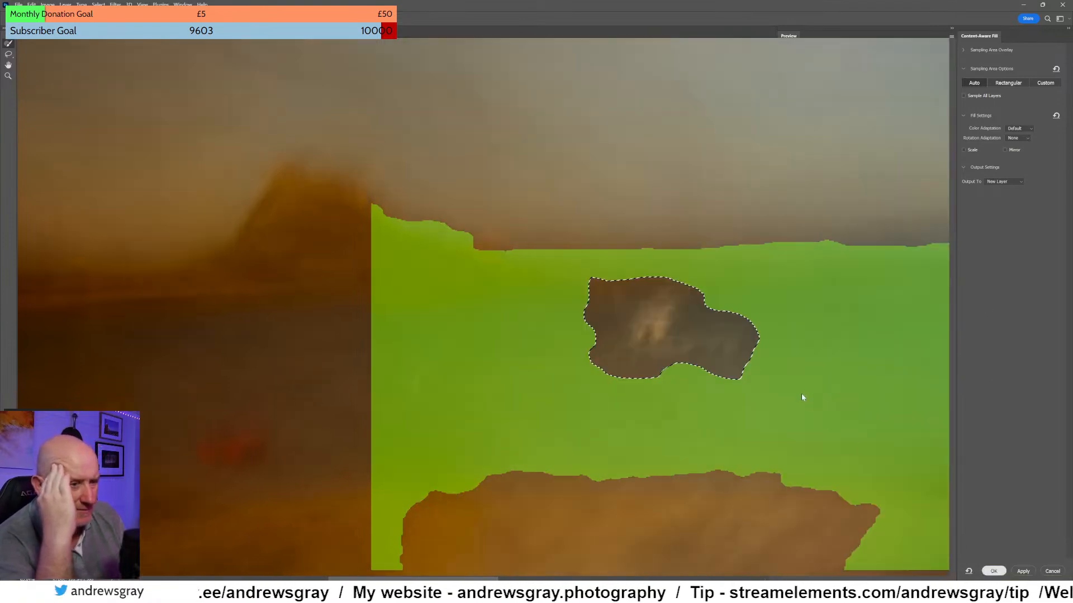
{"action": "key", "text": "ctrl+d"}
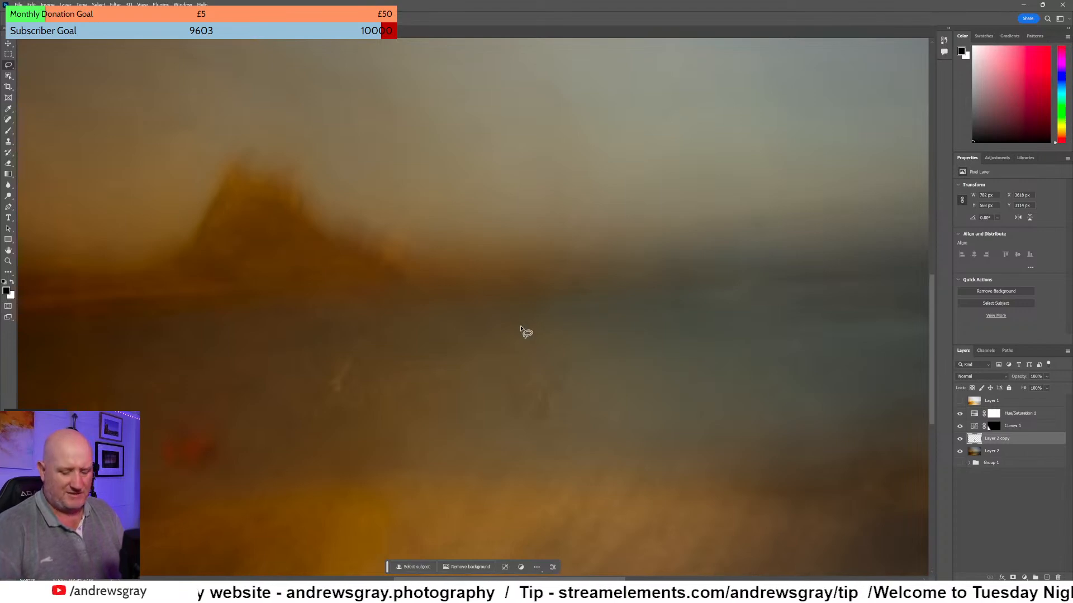
Compare the water with and without the fill layer, and reduce that layer's opacity to 72%
{"action": "scroll", "coordinate": [519, 327], "scroll_direction": "down", "scroll_amount": 6}
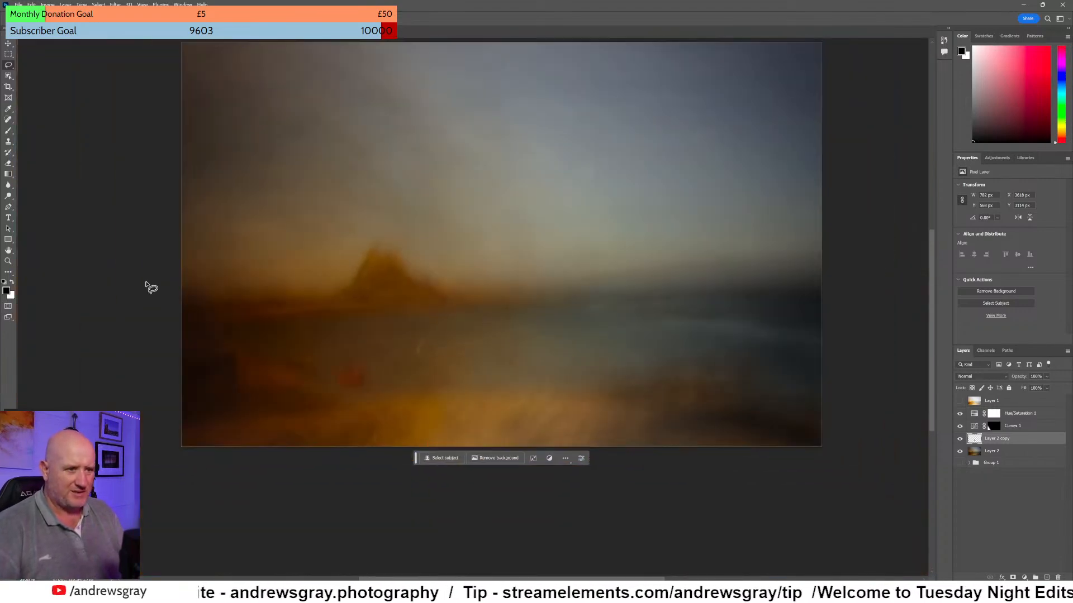
{"action": "left_click", "coordinate": [960, 438]}
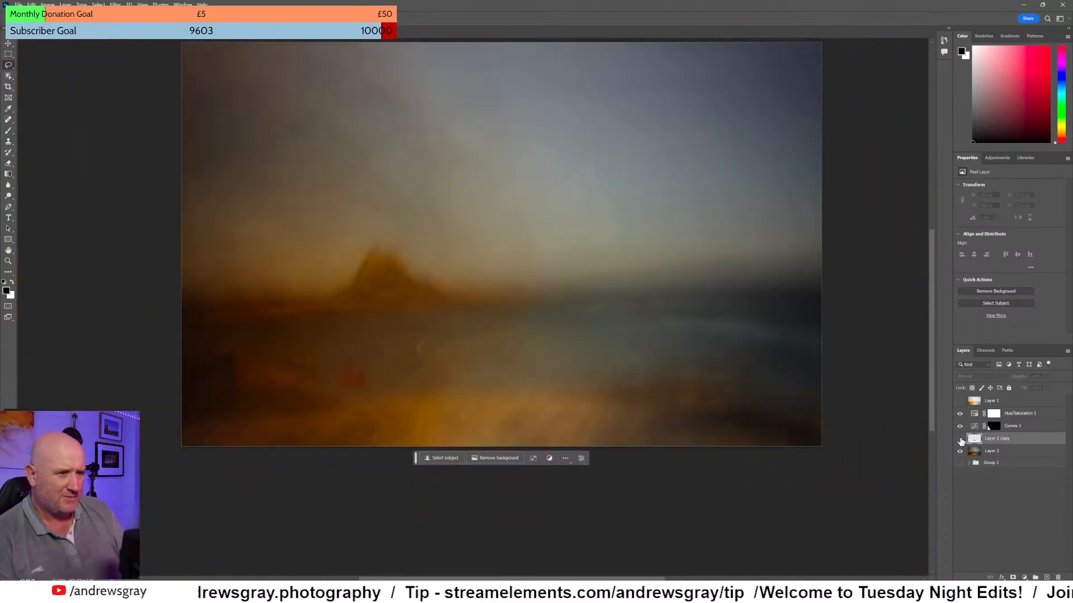
{"action": "left_click", "coordinate": [960, 439]}
{"action": "left_click", "coordinate": [960, 439]}
{"action": "left_click", "coordinate": [960, 438]}
{"action": "left_click", "coordinate": [960, 439]}
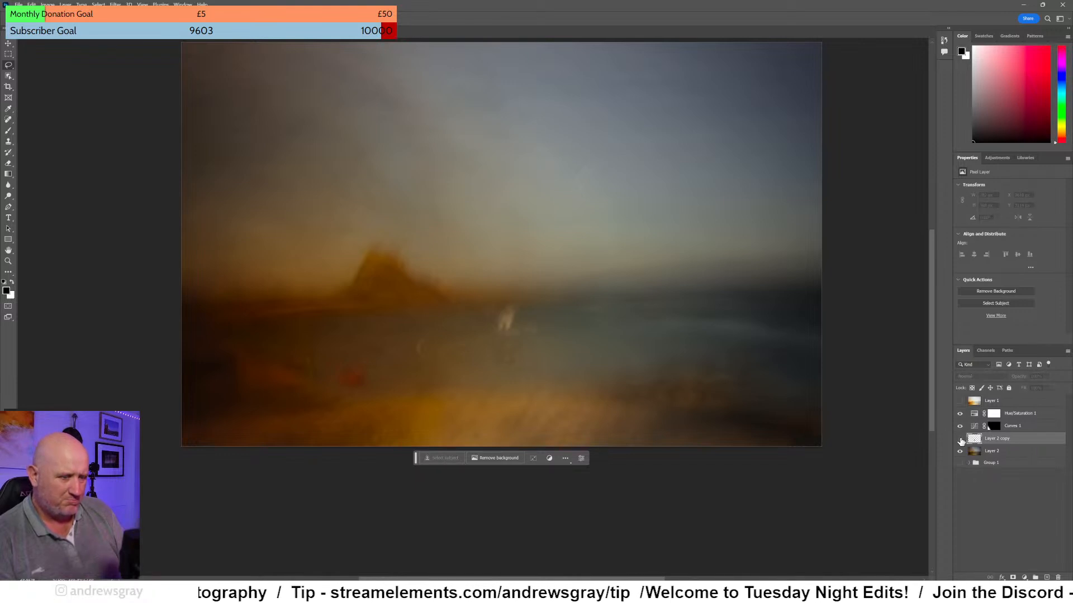
{"action": "left_click", "coordinate": [960, 439]}
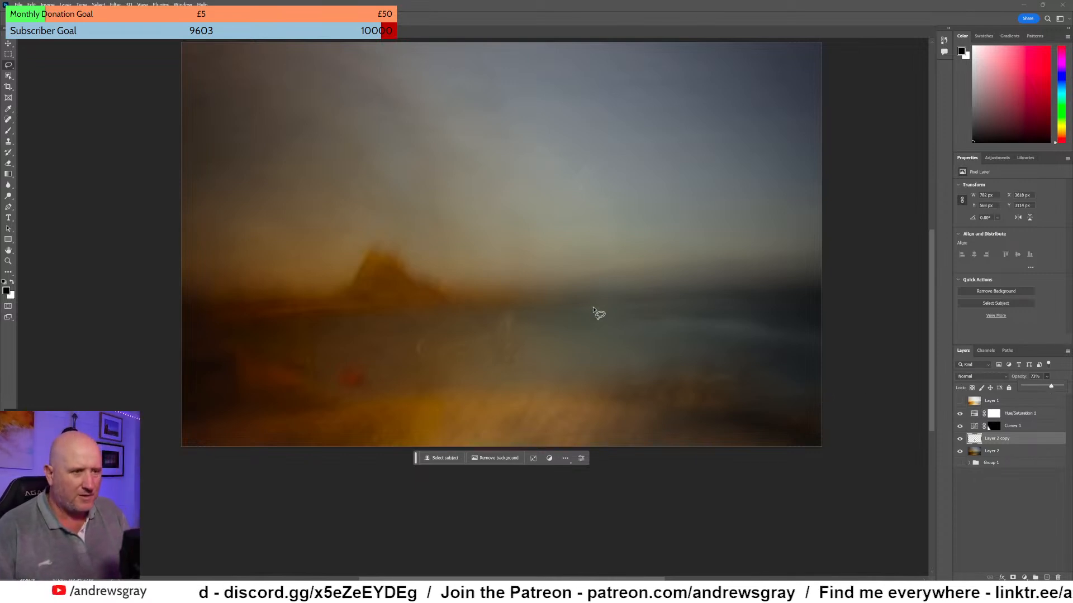
Set the canvas surround to light gray and check the whole composite against it at several magnifications
{"action": "left_click_drag", "start_coordinate": [548, 285], "coordinate": [548, 326]}
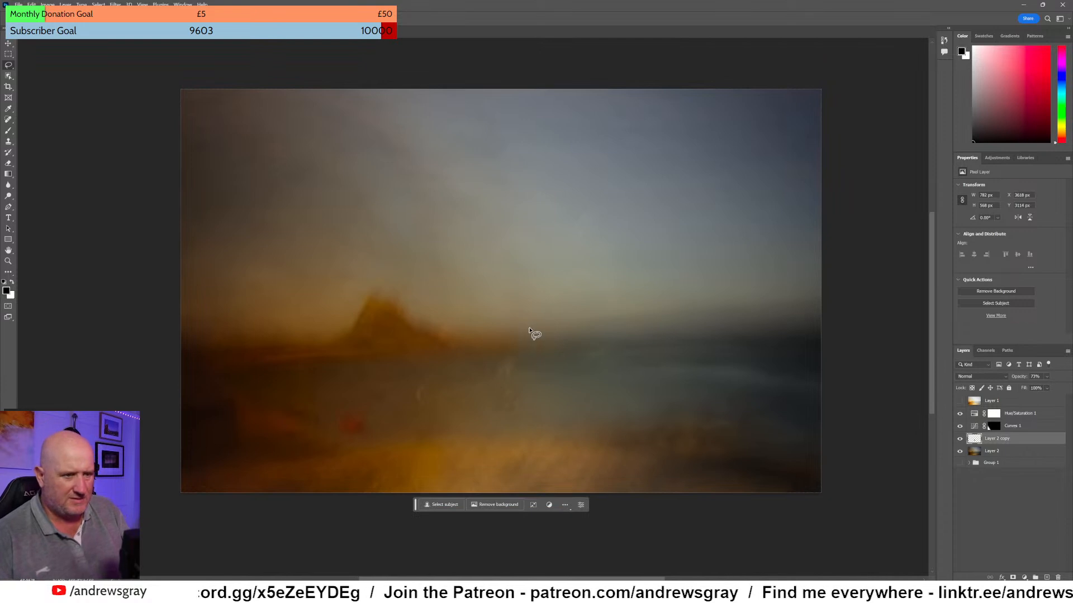
{"action": "scroll", "coordinate": [541, 326], "scroll_direction": "down", "scroll_amount": 3}
{"action": "scroll", "coordinate": [510, 330], "scroll_direction": "down", "scroll_amount": 1}
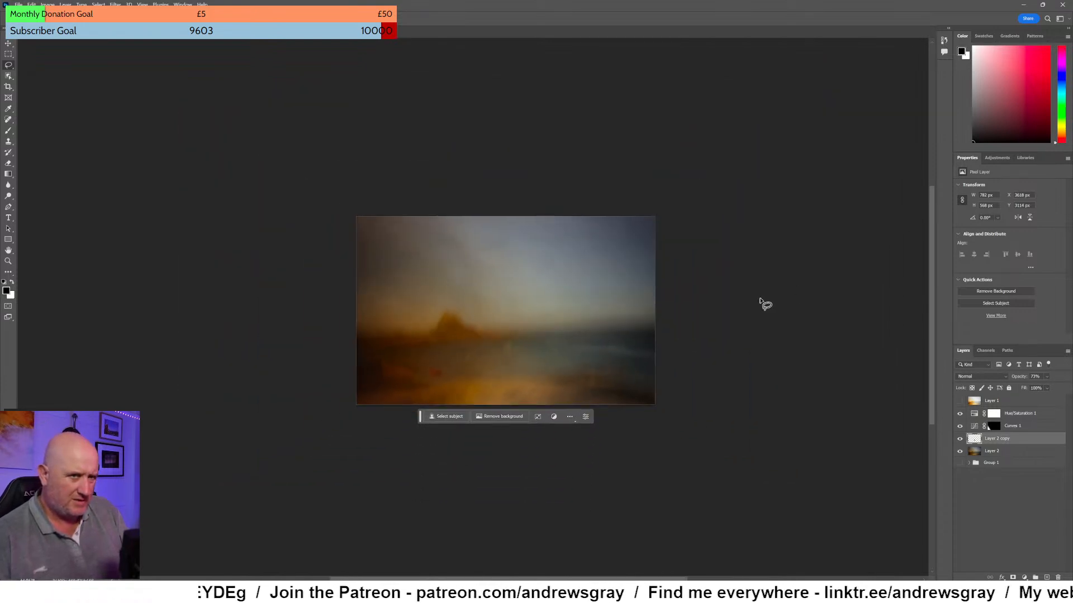
{"action": "right_click", "coordinate": [805, 289]}
{"action": "left_click", "coordinate": [824, 319]}
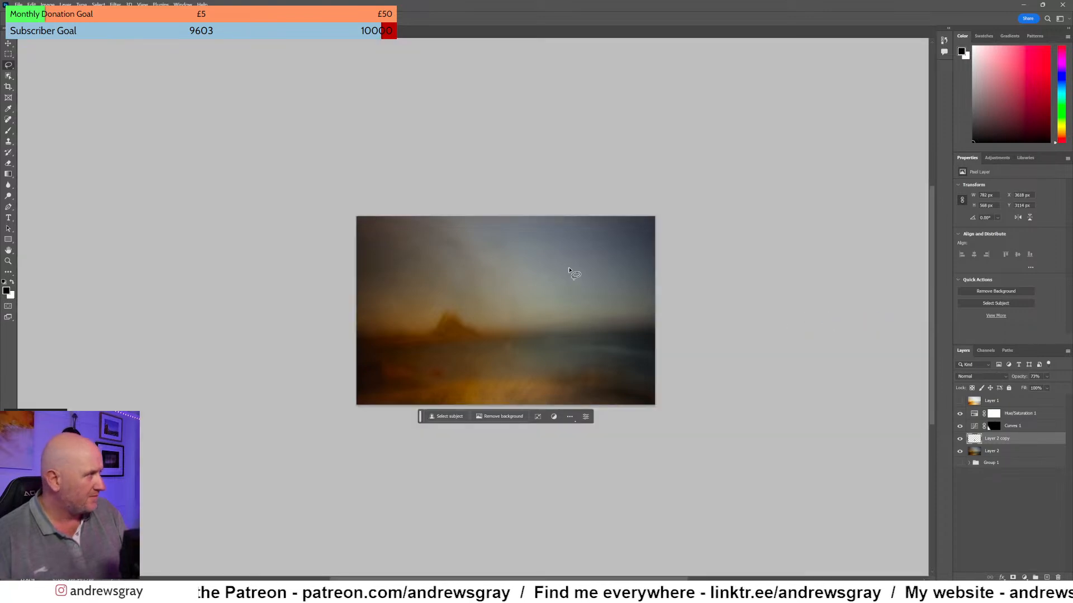
{"action": "scroll", "coordinate": [512, 304], "scroll_direction": "up", "scroll_amount": 4}
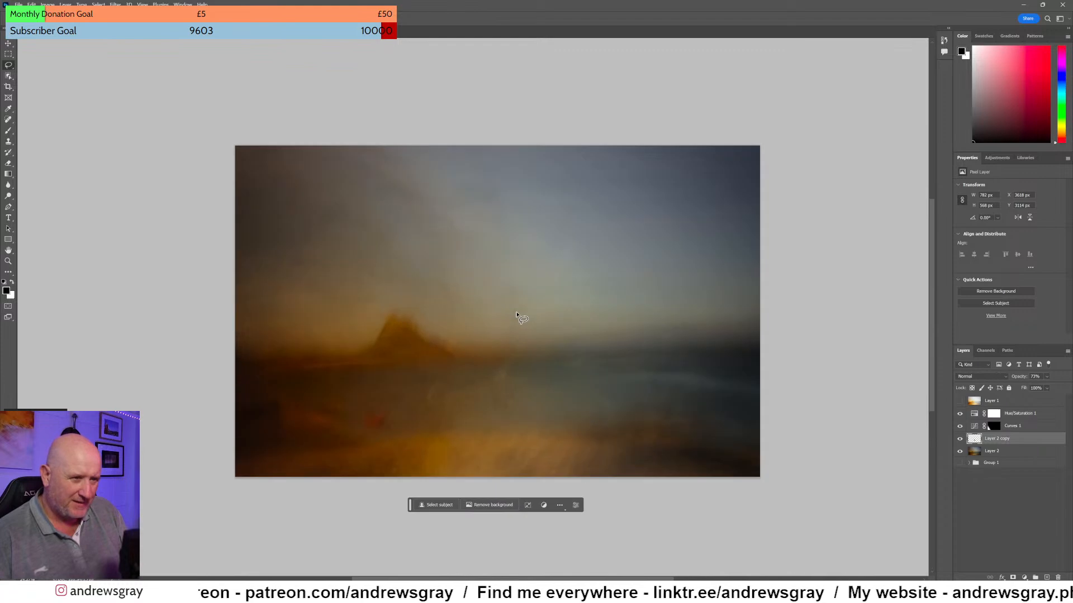
{"action": "scroll", "coordinate": [516, 315], "scroll_direction": "down", "scroll_amount": 1}
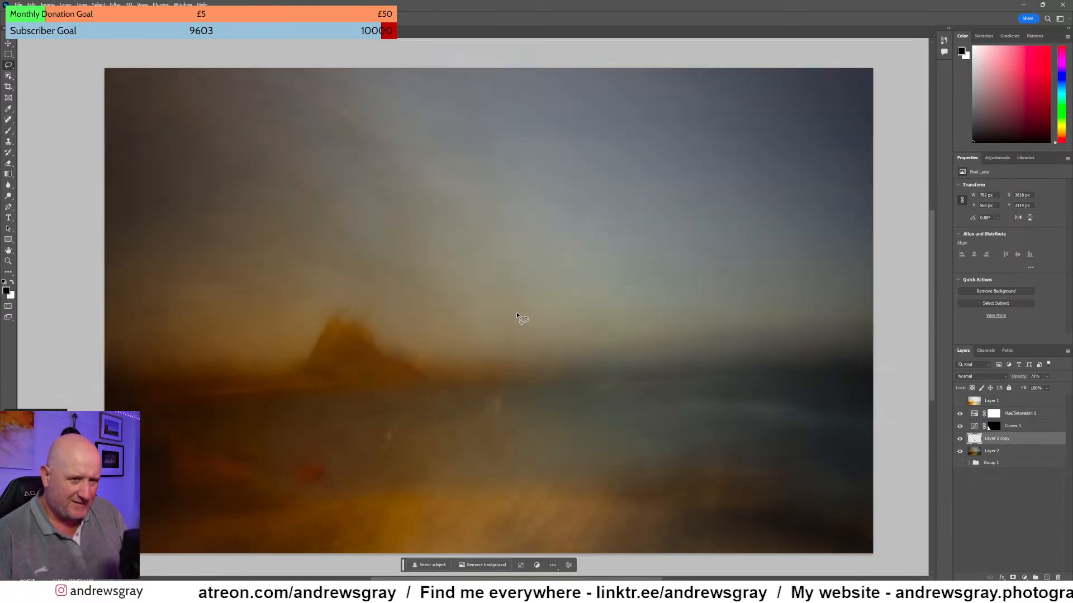
{"action": "scroll", "coordinate": [517, 315], "scroll_direction": "down", "scroll_amount": 3}
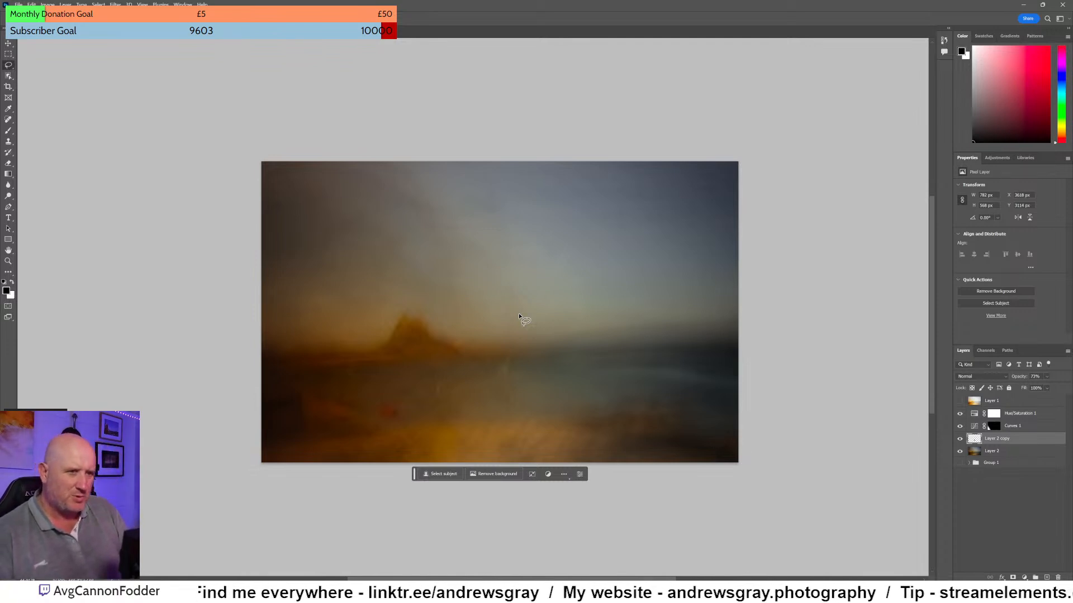
Set the canvas surround to dark gray and check the retouched water area
{"action": "right_click", "coordinate": [752, 309]}
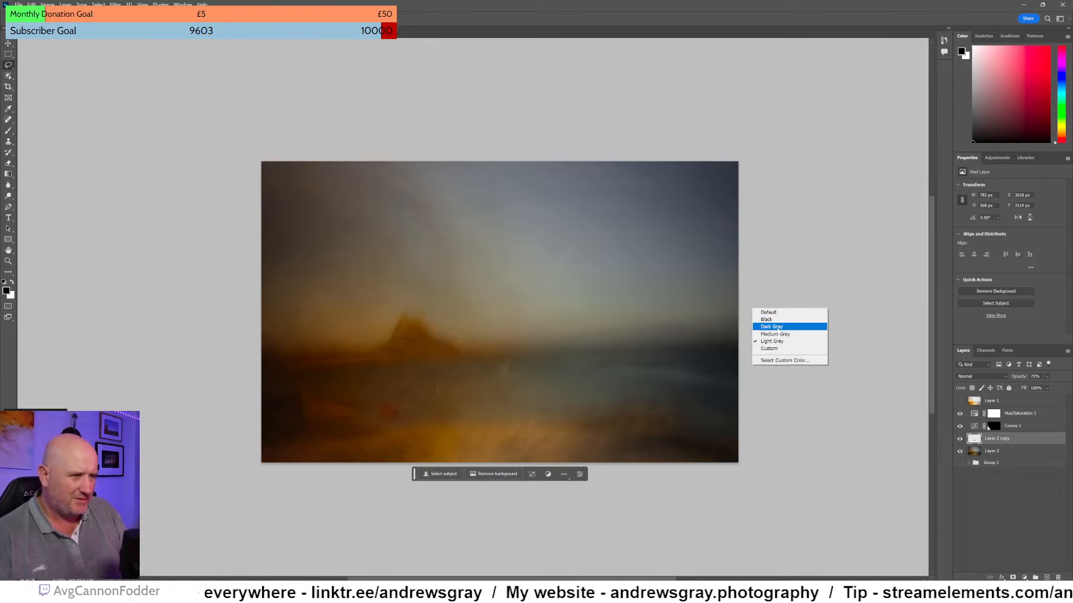
{"action": "left_click", "coordinate": [778, 328]}
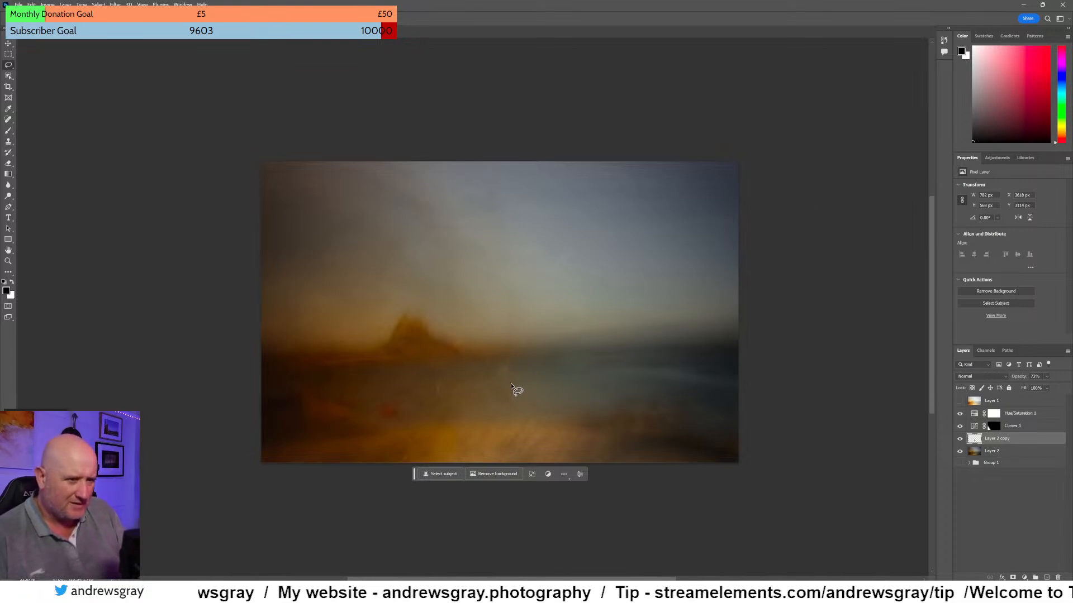
{"action": "scroll", "coordinate": [427, 387], "scroll_direction": "up", "scroll_amount": 2}
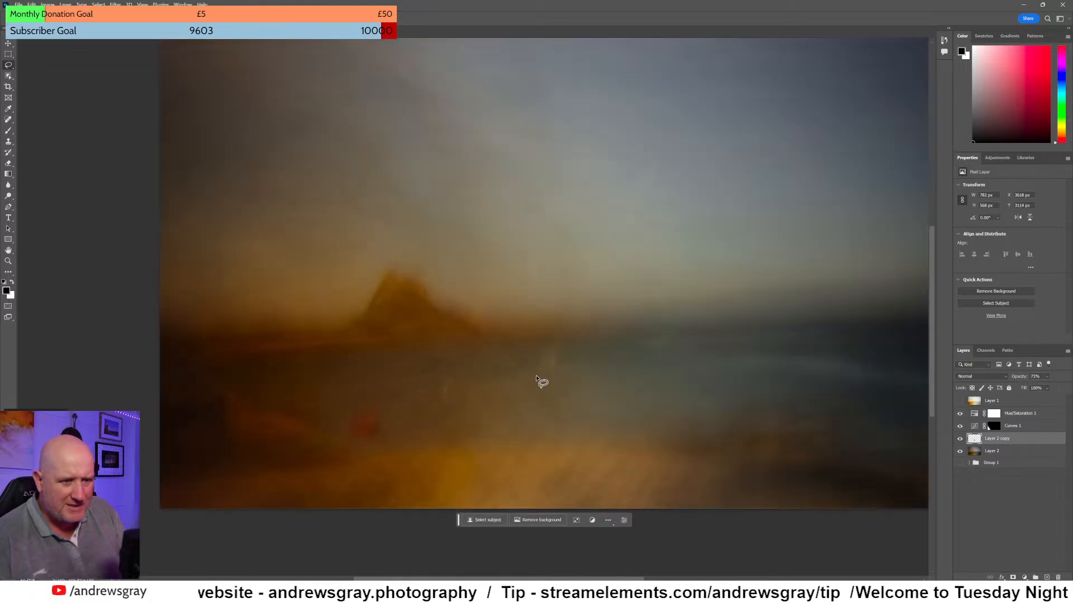
{"action": "scroll", "coordinate": [497, 297], "scroll_direction": "down", "scroll_amount": 1}
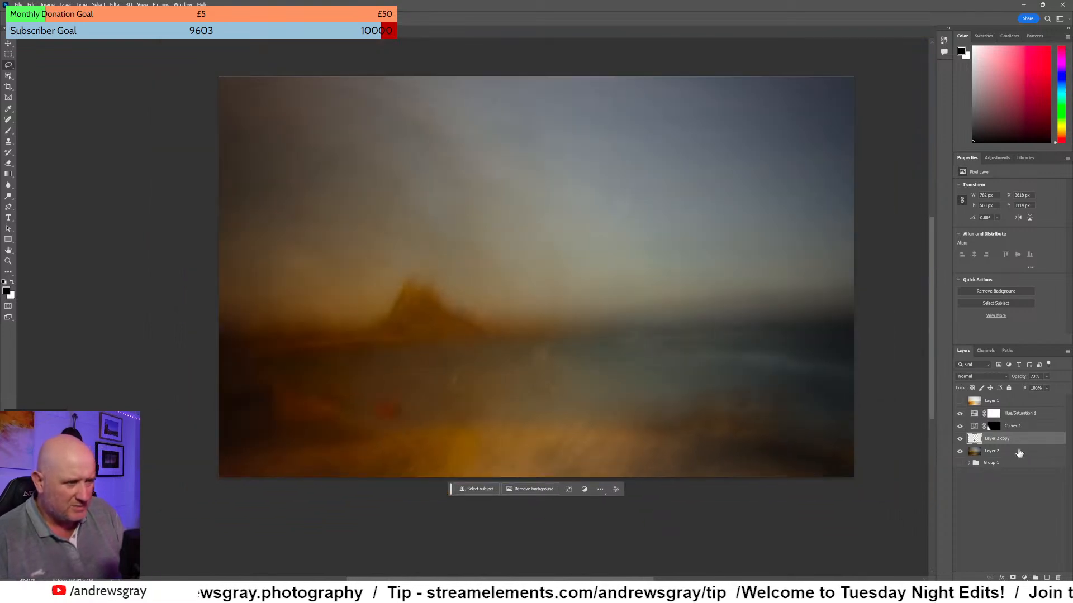
Group the layers from Hue/Saturation 1 down to Layer 2 and hide the new group
{"action": "left_click", "coordinate": [1022, 415]}
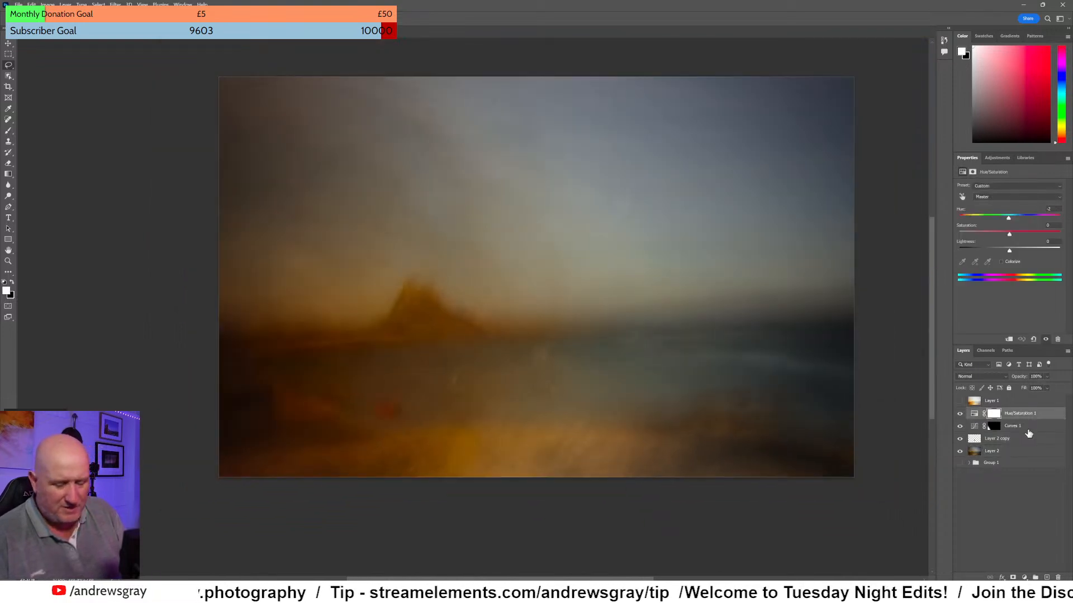
{"action": "left_click", "coordinate": [1023, 454], "text": "shift"}
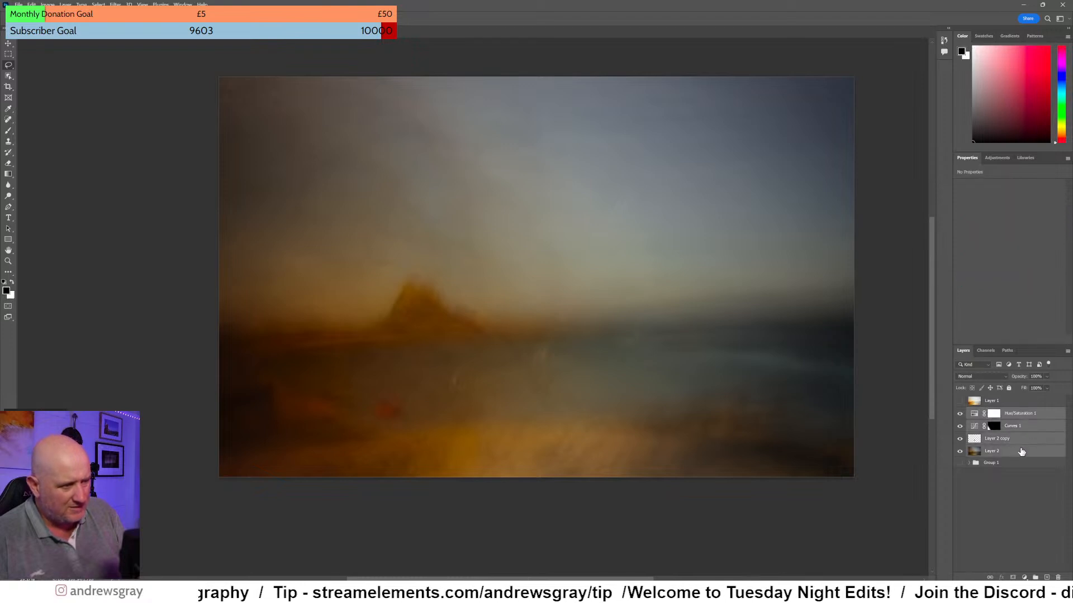
{"action": "left_click_drag", "start_coordinate": [1028, 455], "coordinate": [1035, 578]}
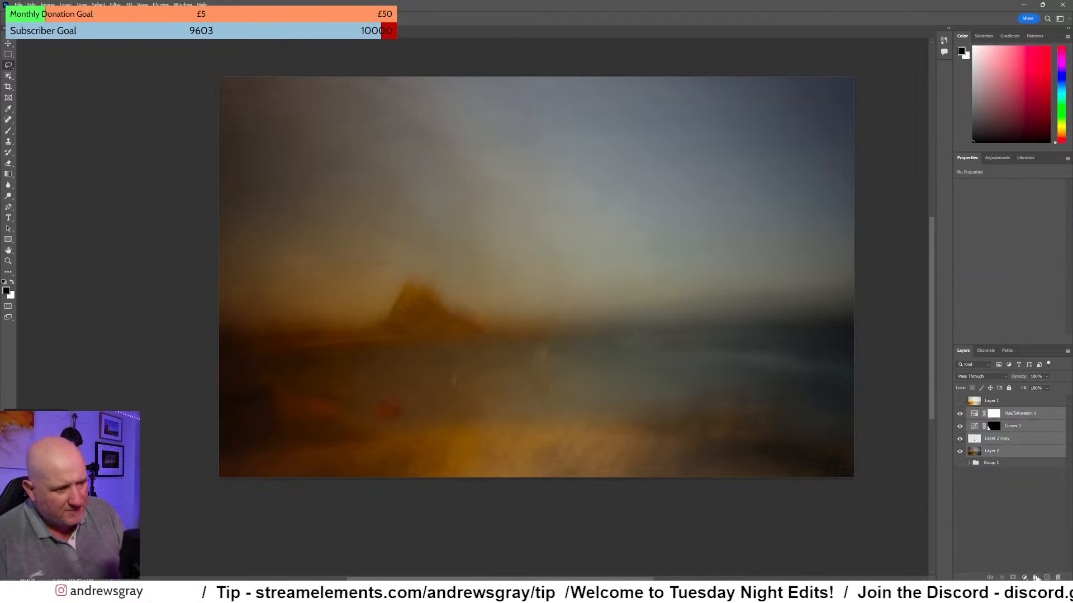
{"action": "left_click", "coordinate": [961, 415]}
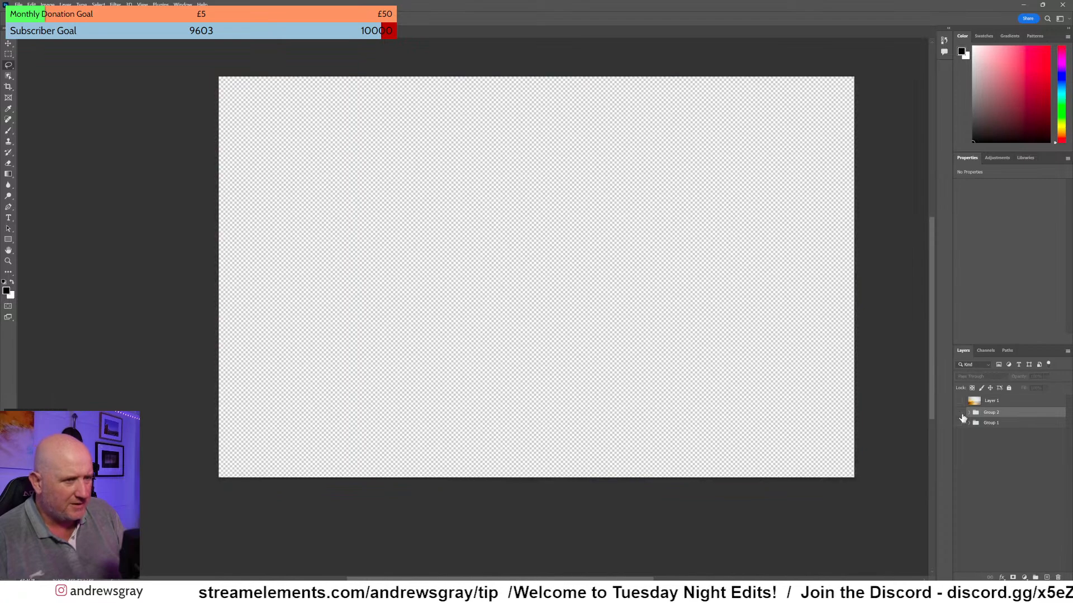
Make the bright Layer 1 visible and add a Curves adjustment above it
{"action": "left_click", "coordinate": [998, 401]}
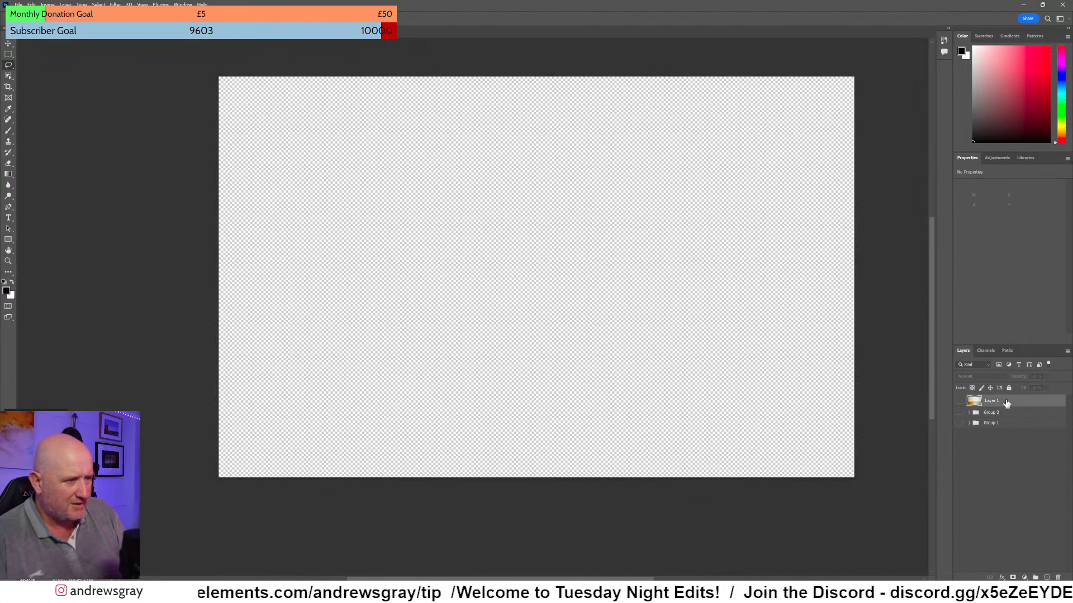
{"action": "left_click", "coordinate": [959, 401]}
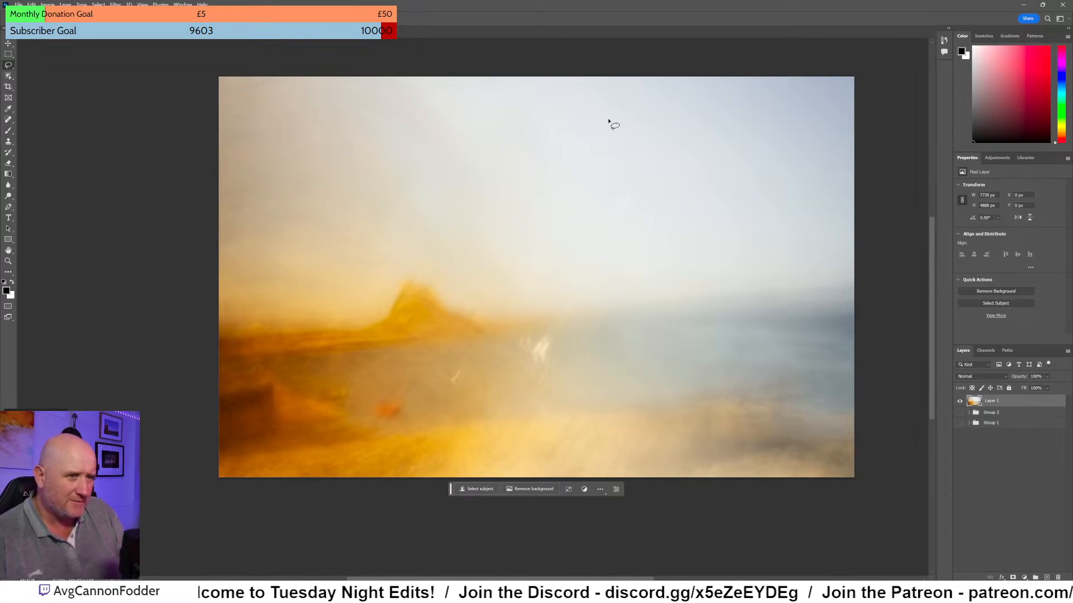
{"action": "left_click", "coordinate": [996, 158]}
{"action": "left_click", "coordinate": [981, 286]}
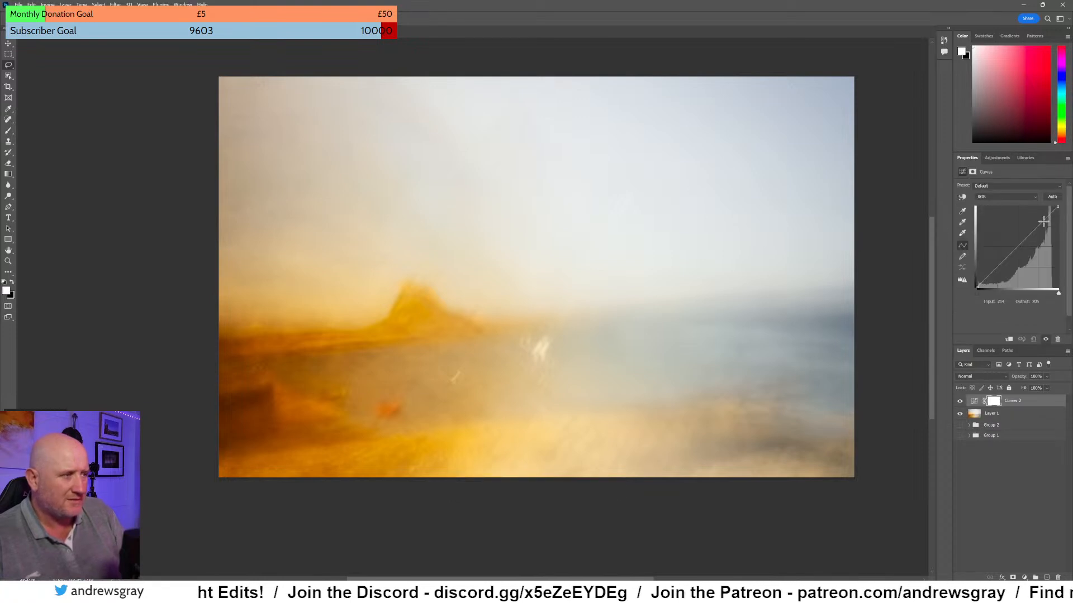
Darken the image with the curve by lowering the white endpoint's output and pulling a midtone point to about input 159, output 80
{"action": "left_click_drag", "start_coordinate": [1056, 208], "coordinate": [1064, 216]}
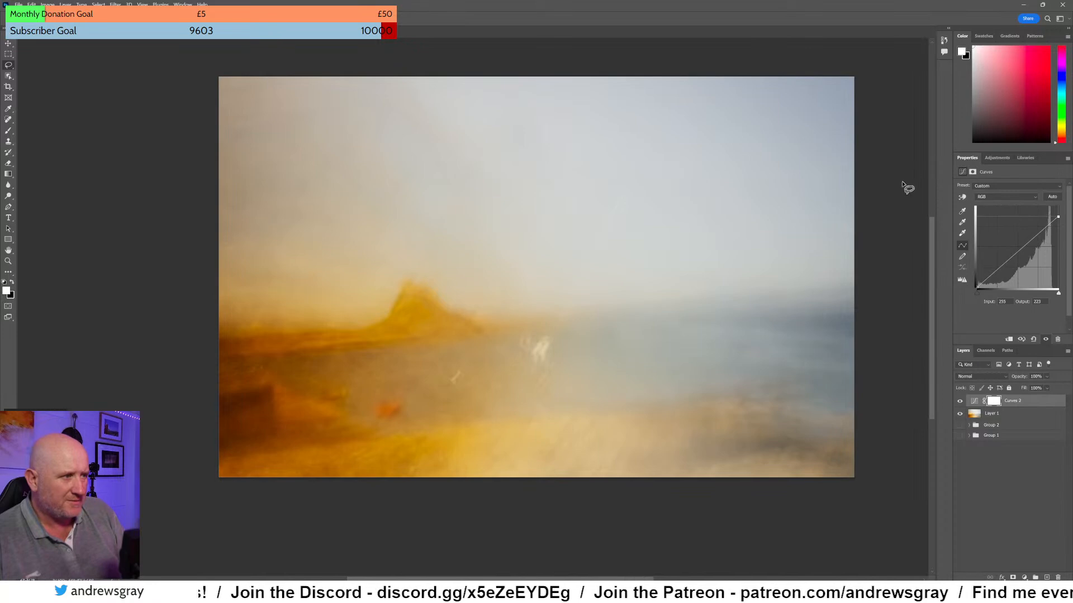
{"action": "left_click_drag", "start_coordinate": [1058, 219], "coordinate": [1068, 239]}
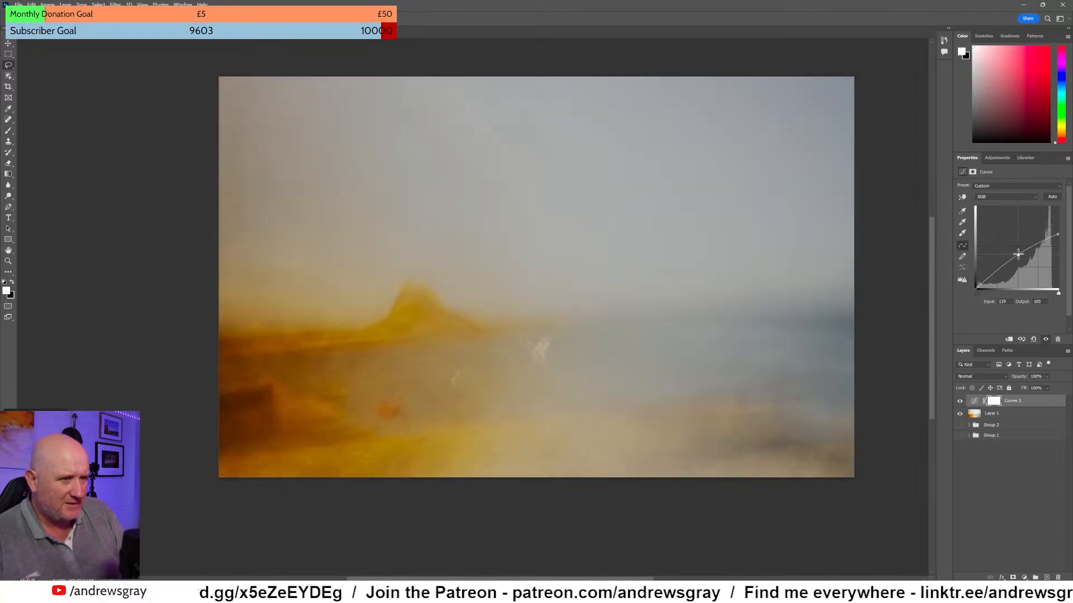
{"action": "left_click_drag", "start_coordinate": [1019, 256], "coordinate": [1025, 260]}
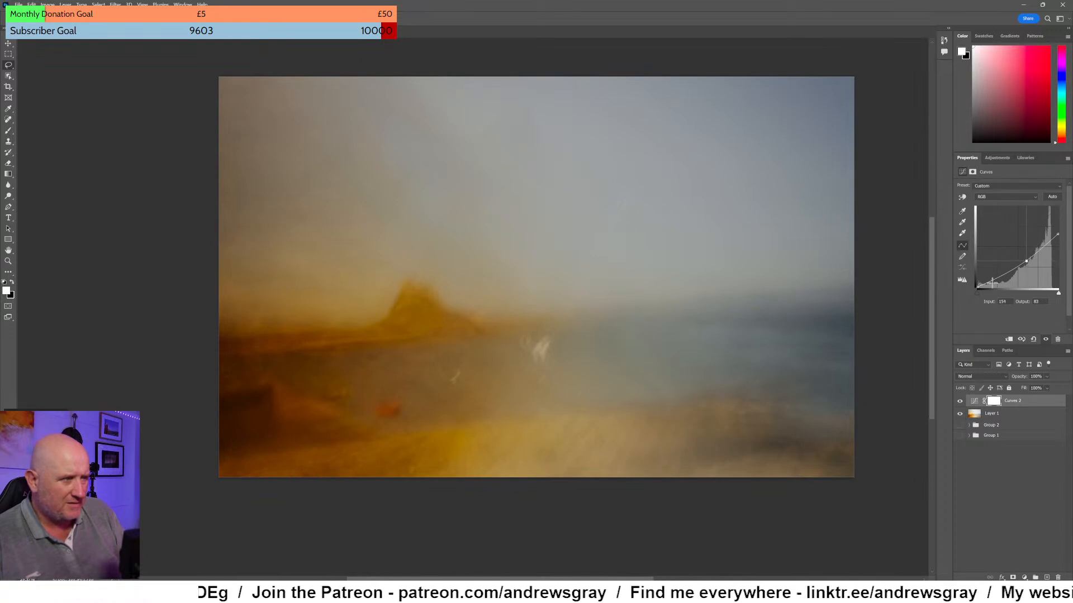
{"action": "left_click_drag", "start_coordinate": [982, 285], "coordinate": [925, 306]}
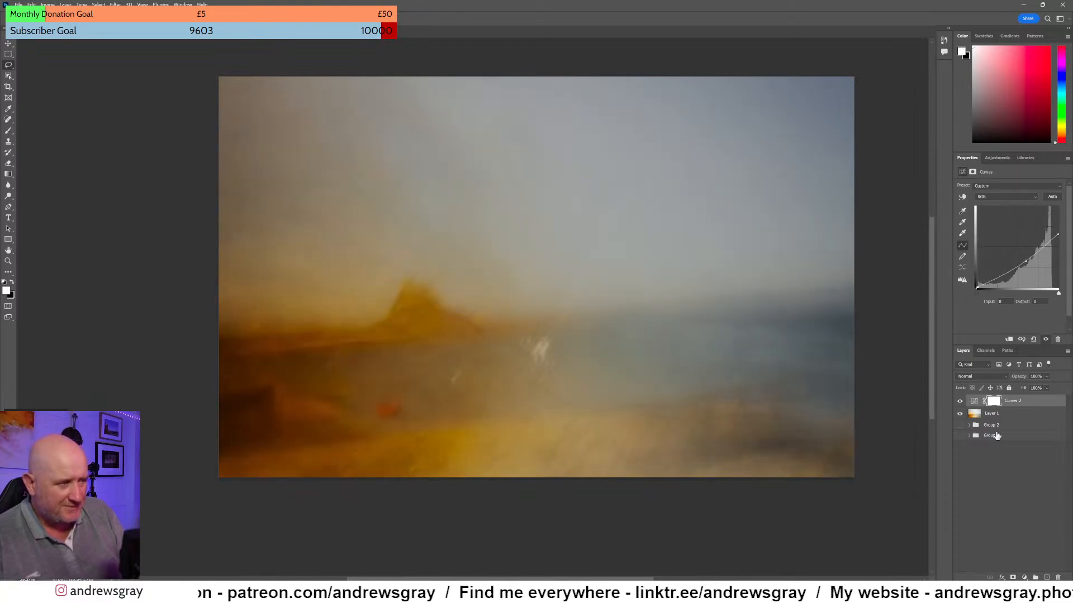
Compare Layer 1 with and without the new Curves adjustment
{"action": "left_click", "coordinate": [959, 401]}
{"action": "left_click", "coordinate": [960, 401]}
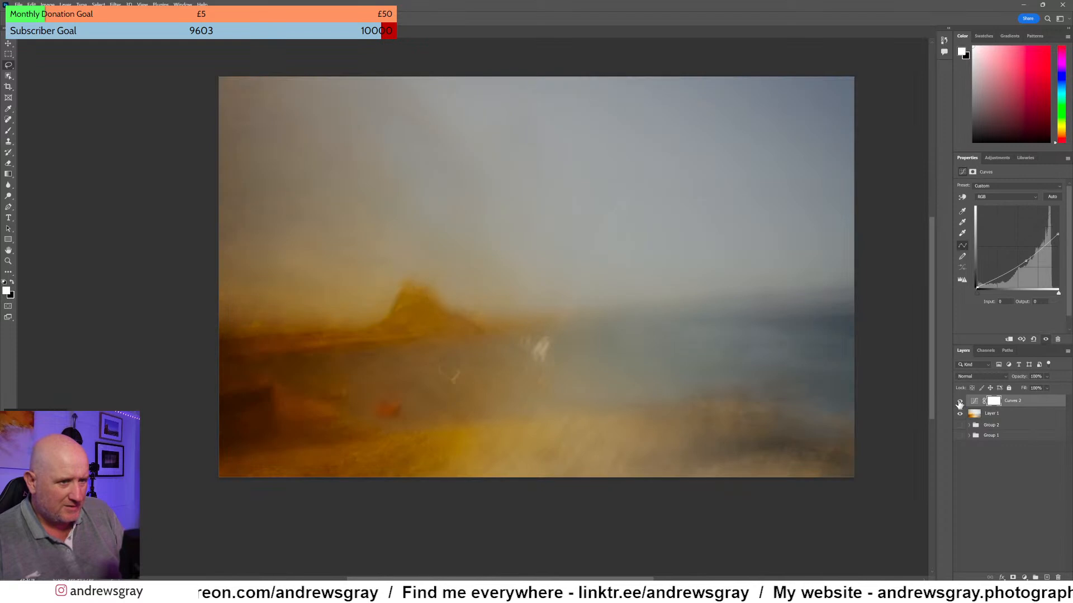
{"action": "left_click", "coordinate": [959, 401]}
{"action": "left_click", "coordinate": [959, 401]}
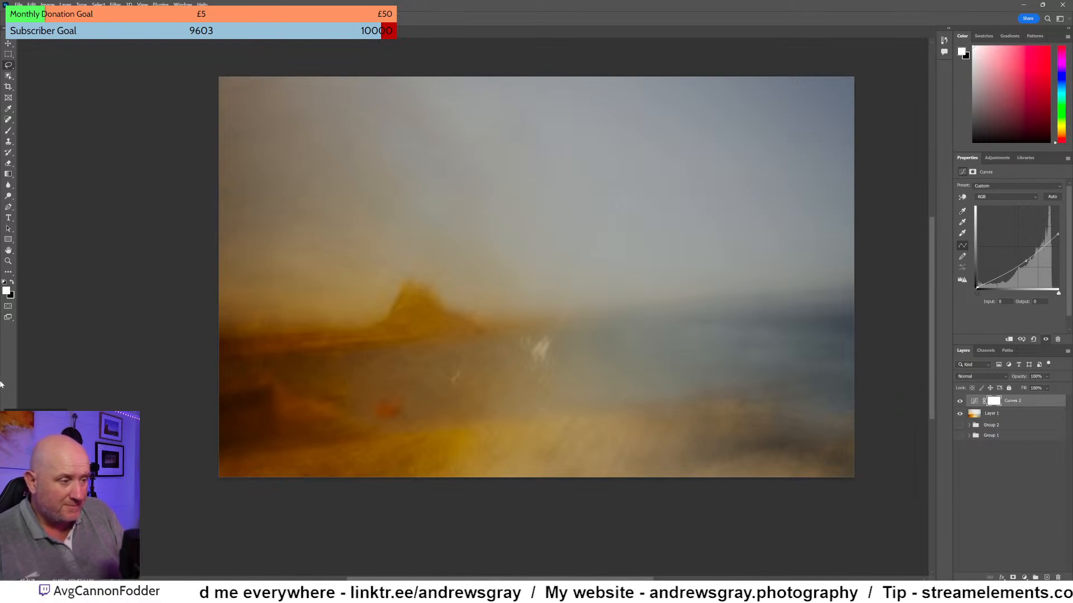
Mask the Curves adjustment with a white-to-black linear gradient from the horizon to just below the image, angled about -94°
{"action": "left_click", "coordinate": [7, 174]}
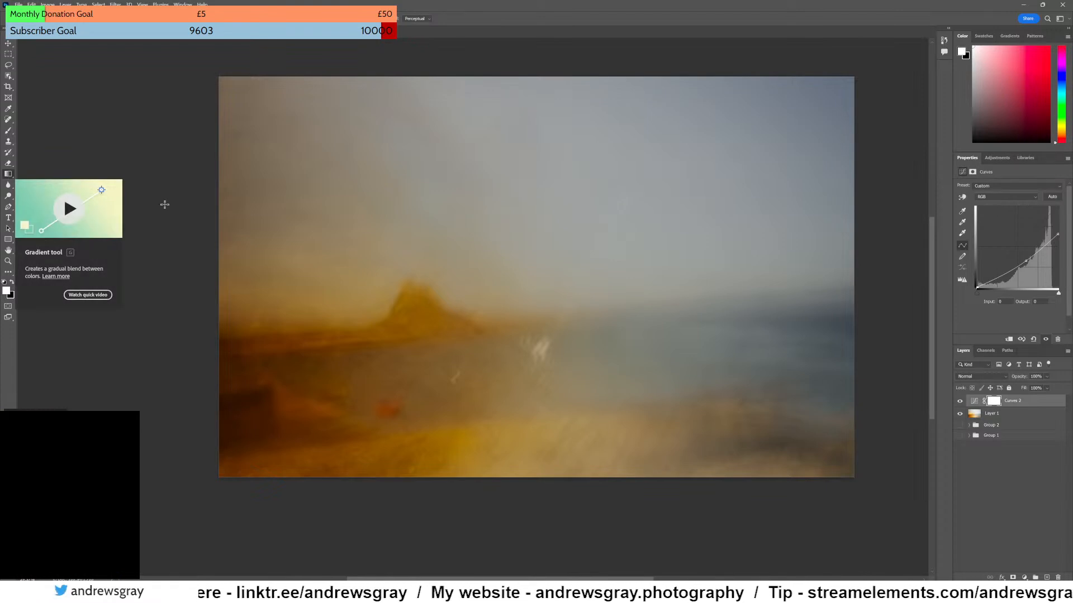
{"action": "left_click_drag", "start_coordinate": [623, 218], "coordinate": [602, 425]}
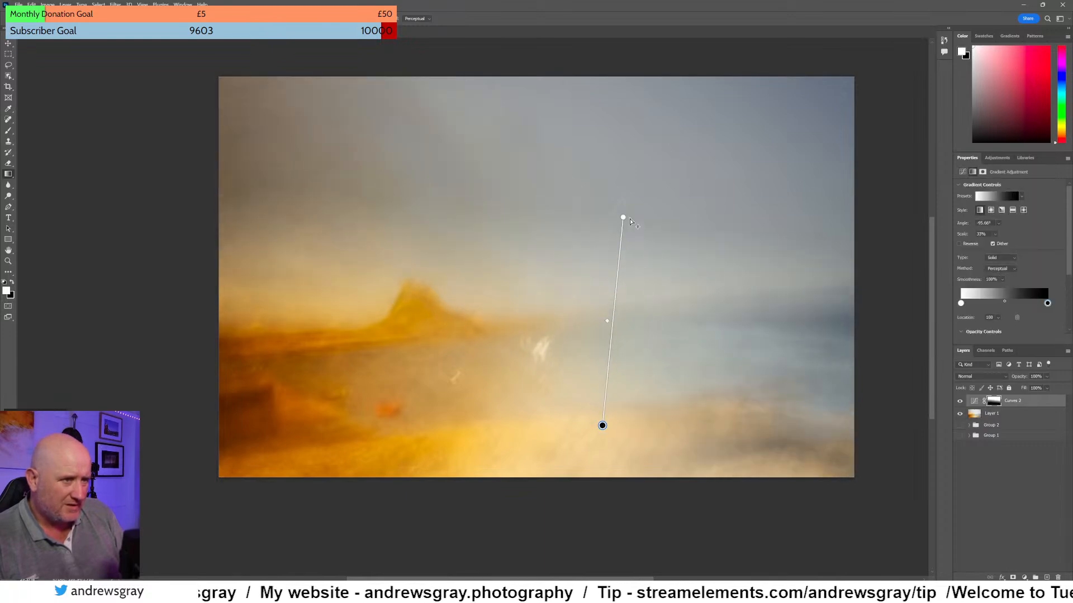
{"action": "left_click_drag", "start_coordinate": [625, 217], "coordinate": [603, 324]}
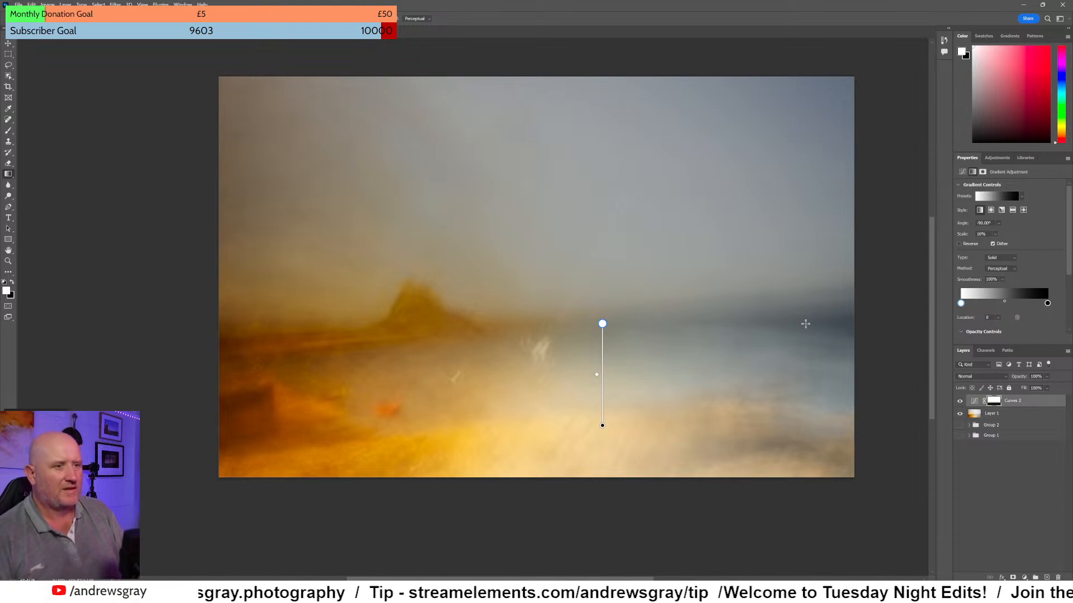
{"action": "left_click_drag", "start_coordinate": [602, 428], "coordinate": [589, 500]}
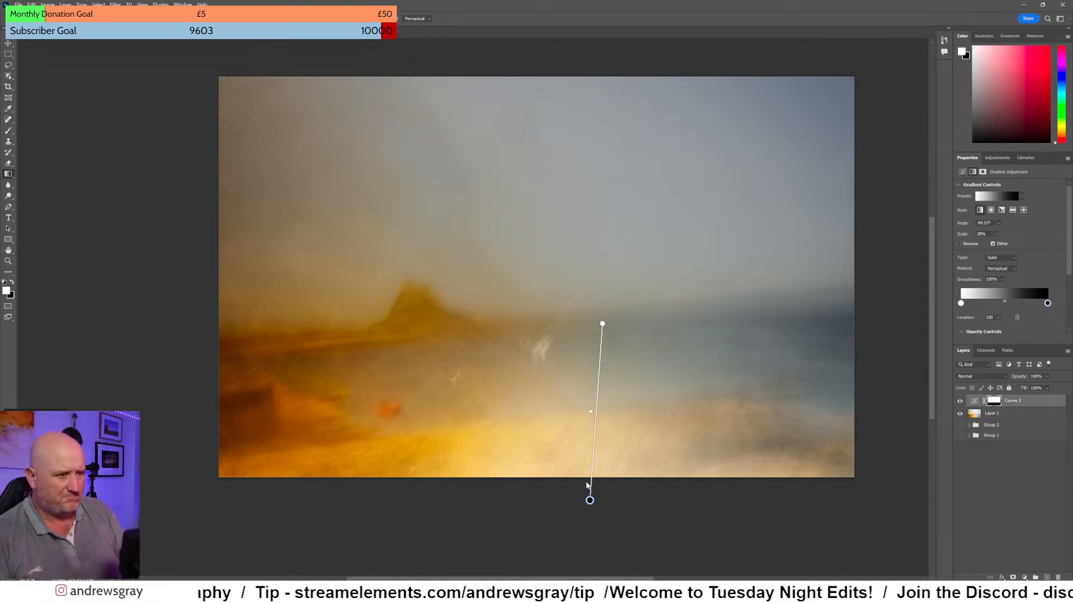
Lengthen and reposition the Curves mask gradient so it fades from the upper sky to well below the image at 71% scale
{"action": "left_click_drag", "start_coordinate": [598, 391], "coordinate": [604, 341]}
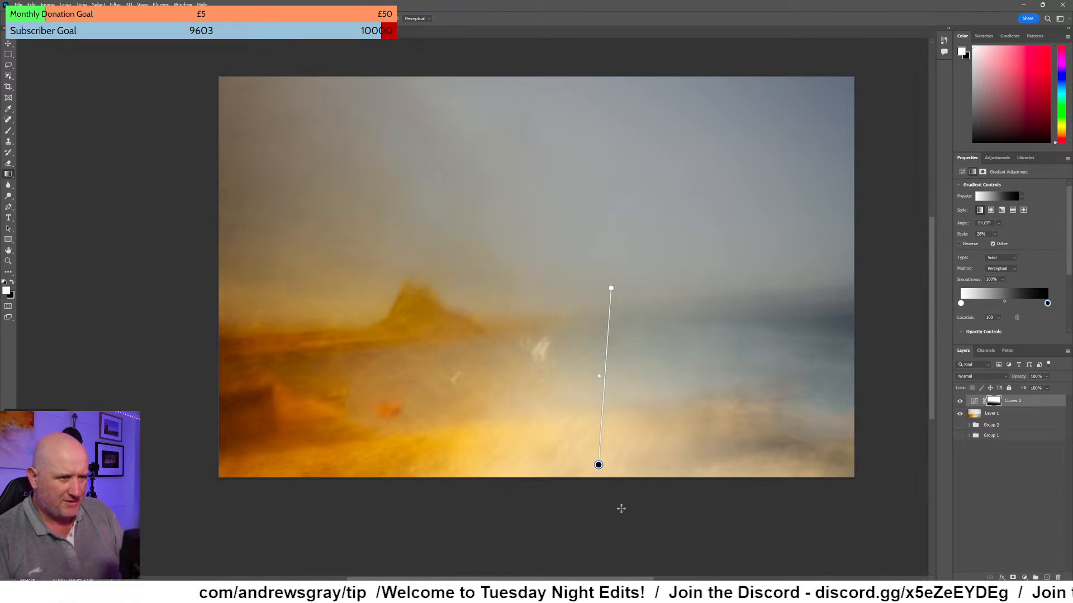
{"action": "left_click_drag", "start_coordinate": [599, 465], "coordinate": [597, 525]}
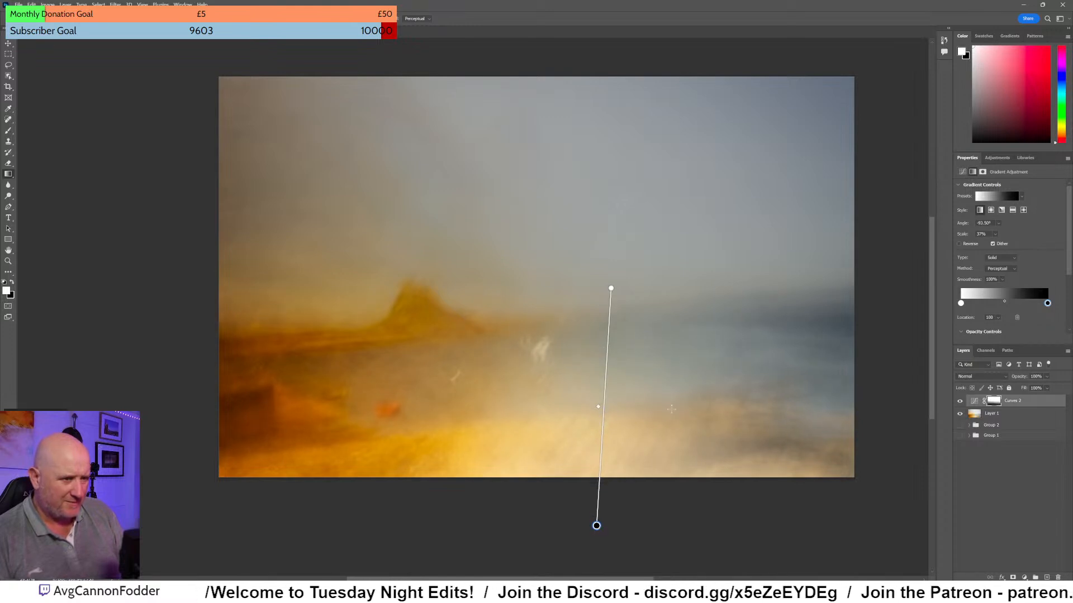
{"action": "left_click_drag", "start_coordinate": [611, 288], "coordinate": [603, 207]}
{"action": "left_click_drag", "start_coordinate": [612, 158], "coordinate": [609, 80]}
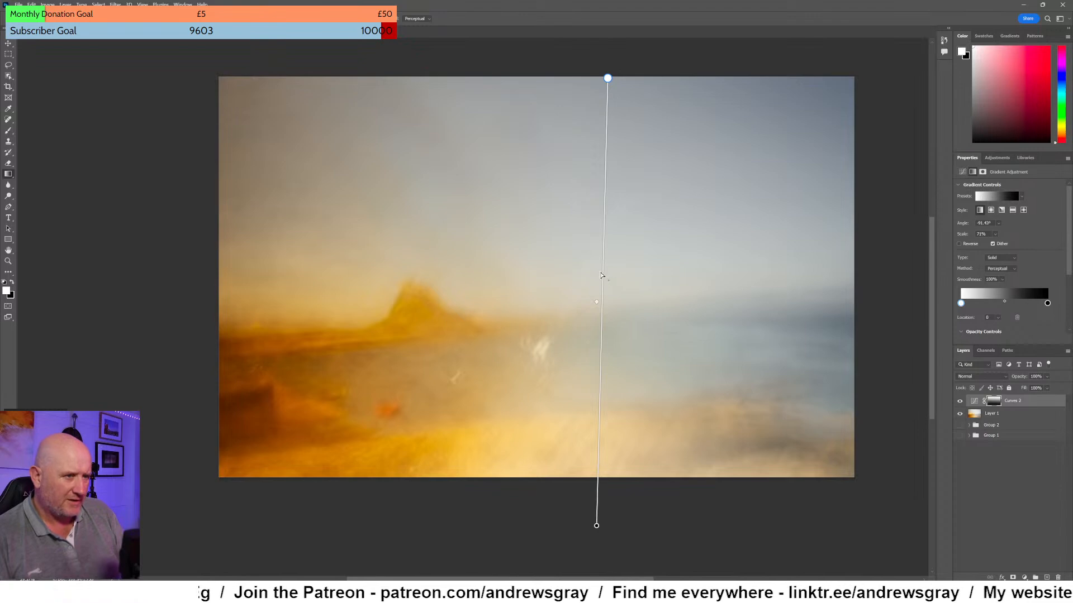
{"action": "left_click_drag", "start_coordinate": [601, 274], "coordinate": [592, 327]}
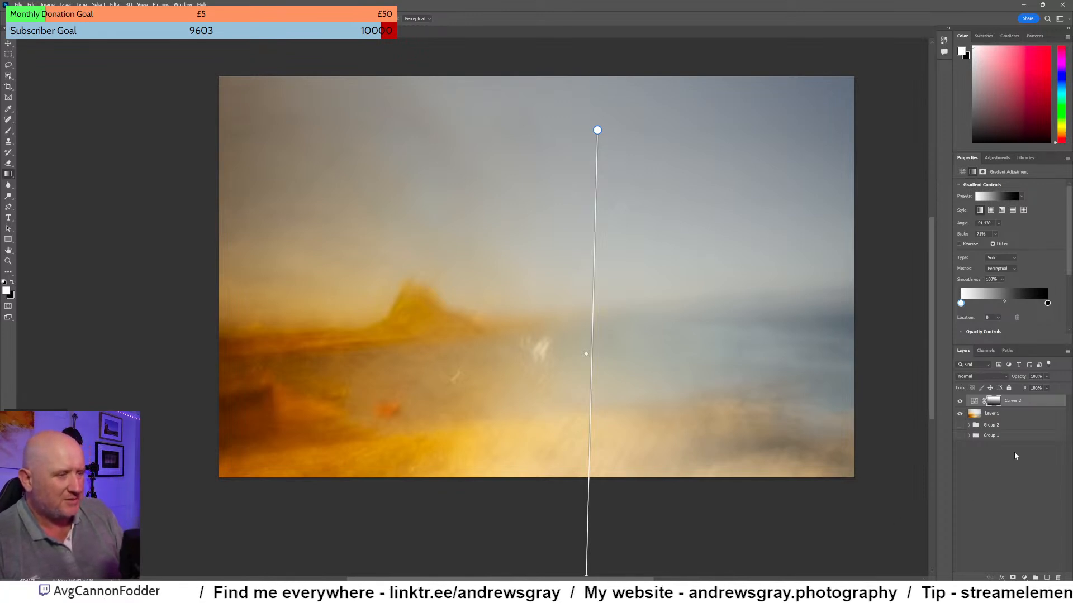
Check which source exposures are stored in Group 1
{"action": "left_click", "coordinate": [960, 436]}
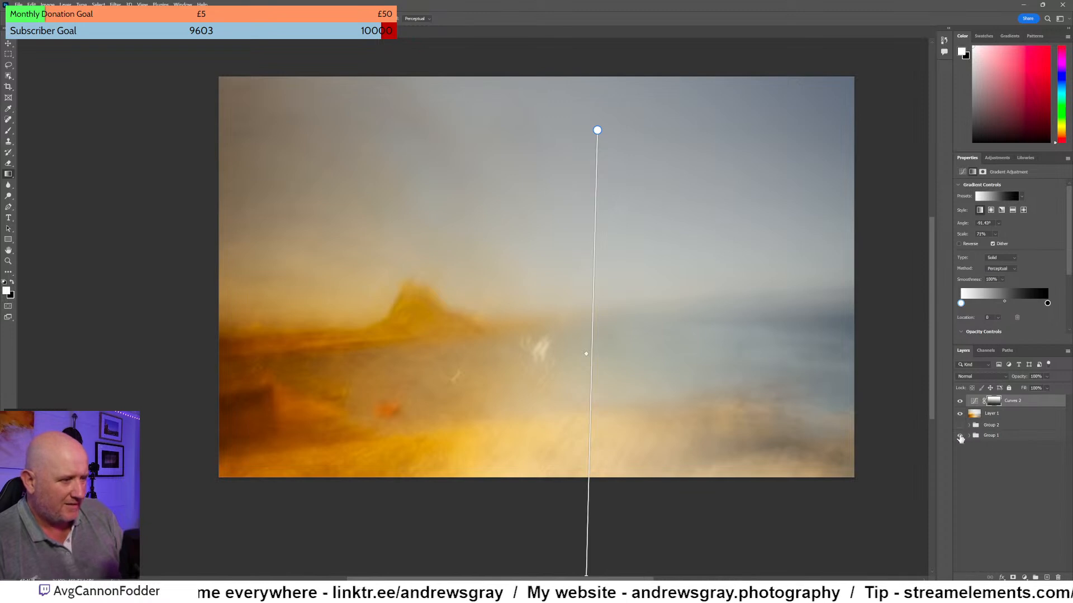
{"action": "left_click", "coordinate": [969, 437]}
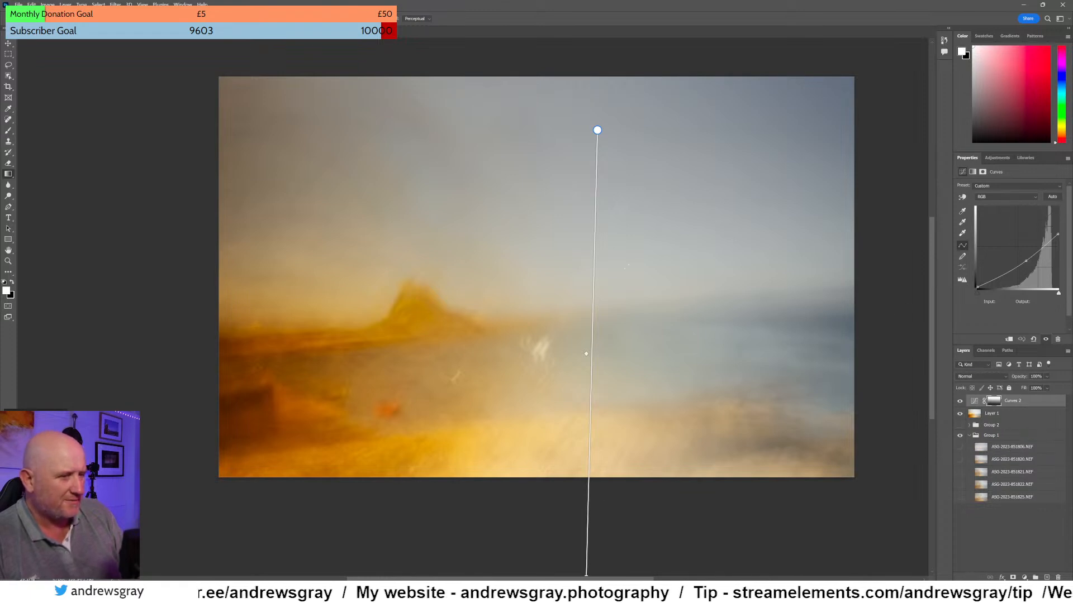
{"action": "left_click", "coordinate": [970, 436]}
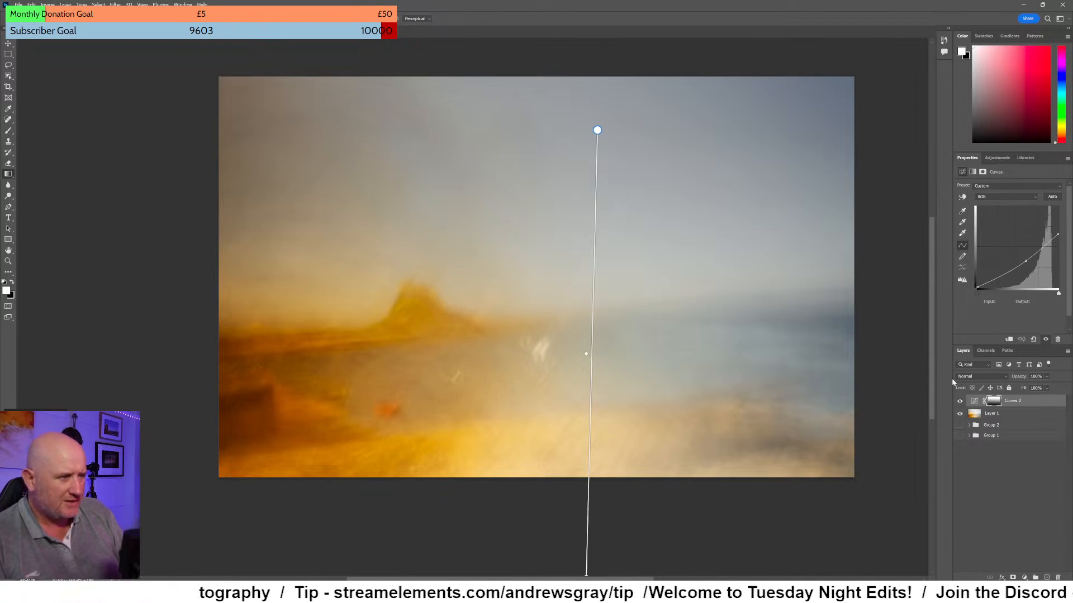
Add a Hue/Saturation adjustment with hue -2, lightness about +8 and slightly reduced saturation
{"action": "left_click", "coordinate": [997, 158]}
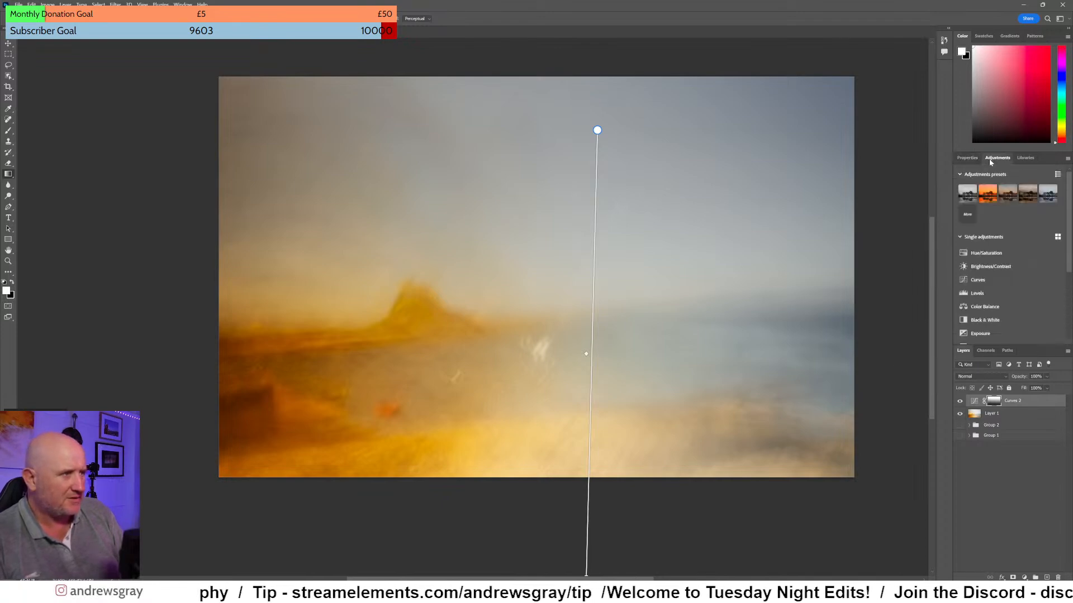
{"action": "left_click", "coordinate": [987, 253]}
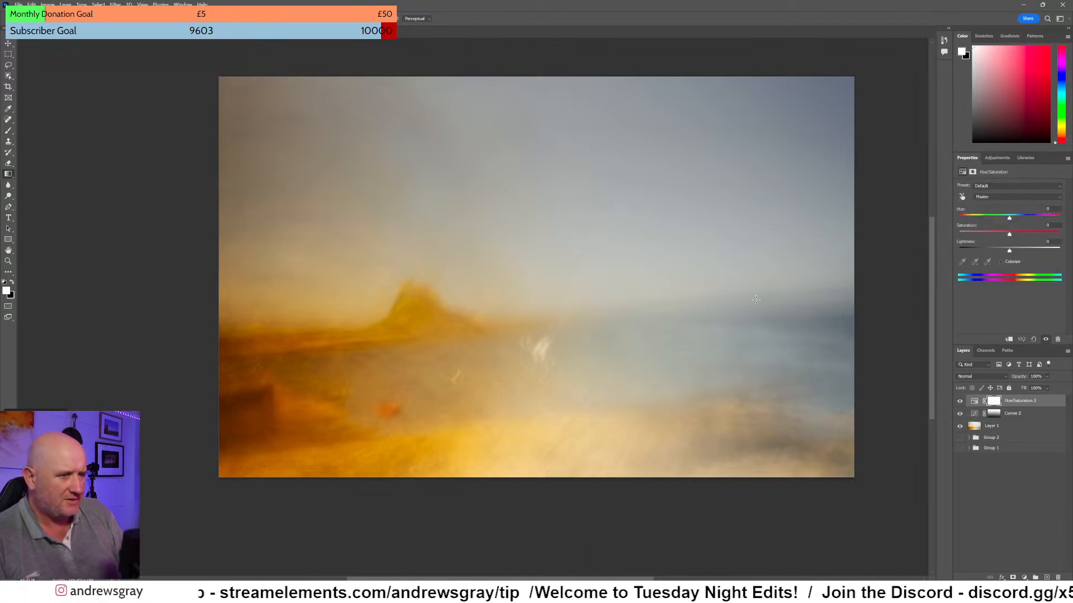
{"action": "left_click_drag", "start_coordinate": [1009, 219], "coordinate": [1005, 223]}
{"action": "left_click_drag", "start_coordinate": [1021, 224], "coordinate": [1008, 224]}
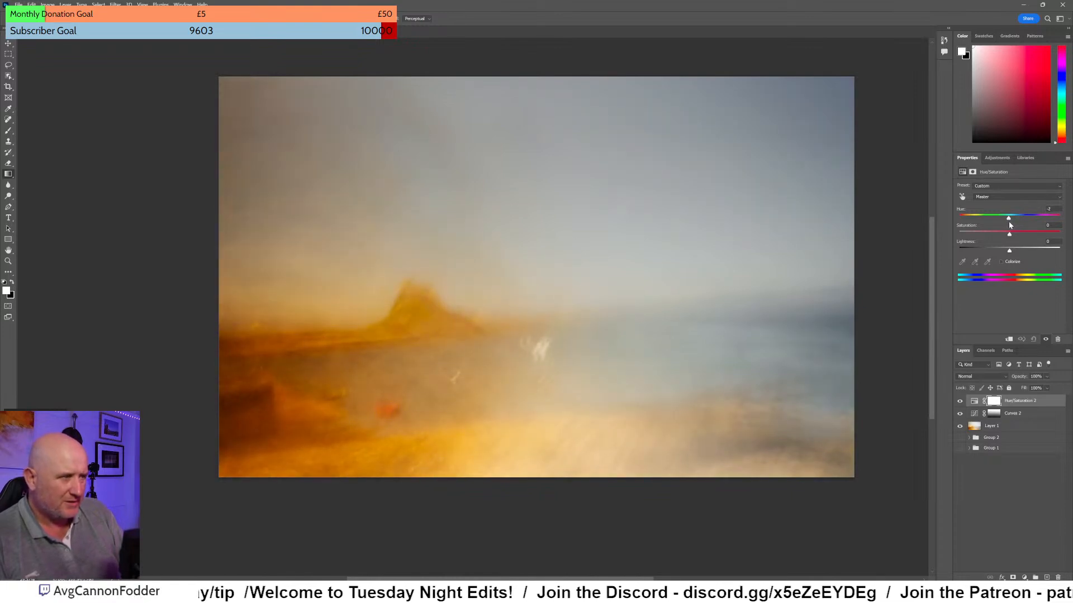
{"action": "left_click_drag", "start_coordinate": [1008, 222], "coordinate": [1015, 256]}
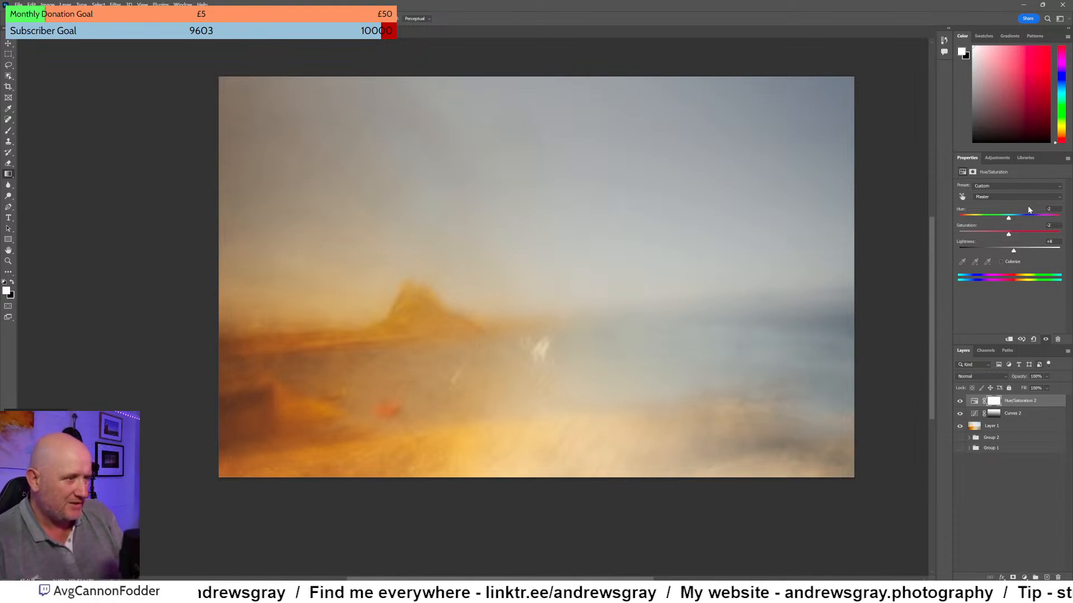
Add a Levels adjustment with input black 14, midtones about 0.93 and input white 241
{"action": "left_click", "coordinate": [996, 159]}
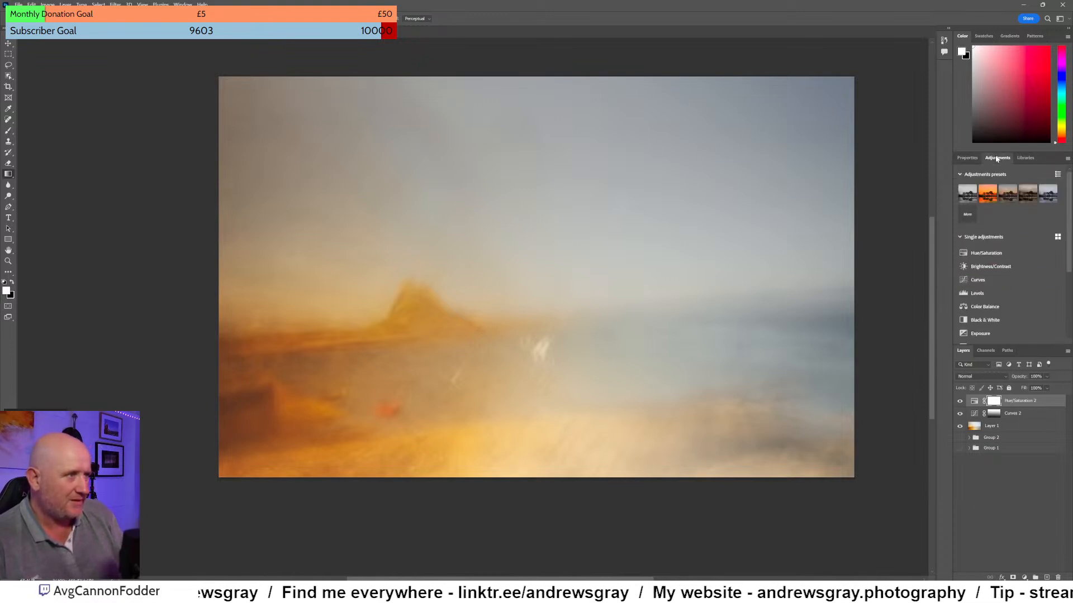
{"action": "left_click", "coordinate": [995, 292]}
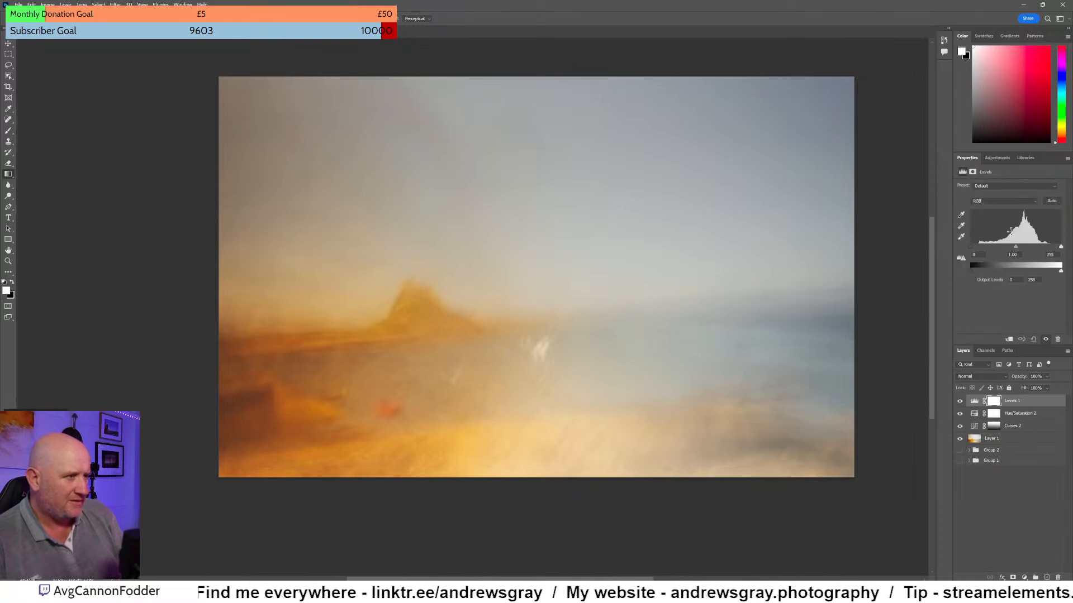
{"action": "left_click_drag", "start_coordinate": [1018, 250], "coordinate": [1021, 250]}
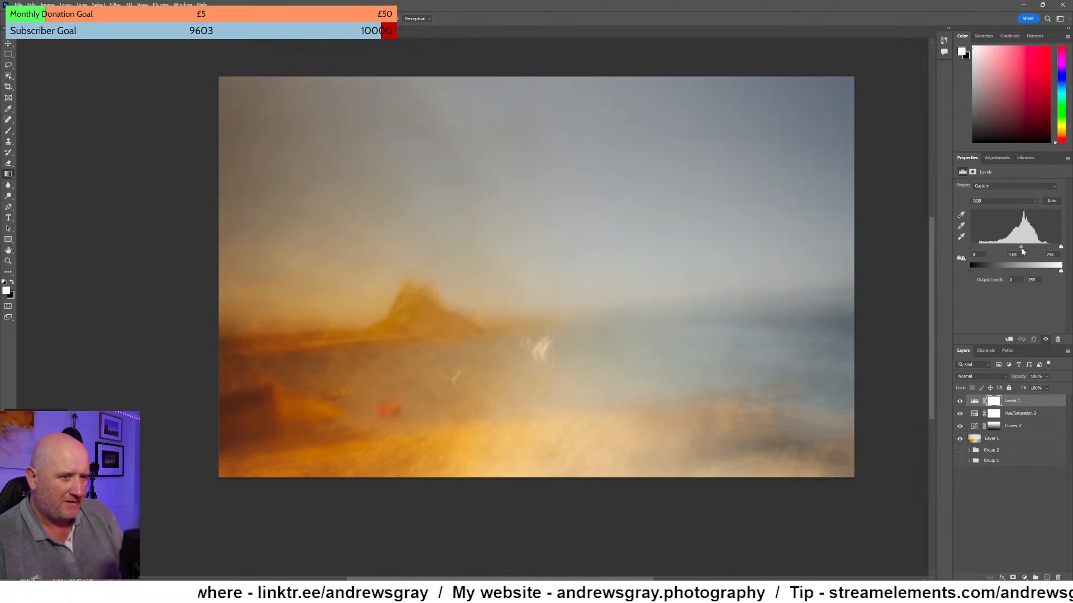
{"action": "left_click_drag", "start_coordinate": [972, 246], "coordinate": [973, 252]}
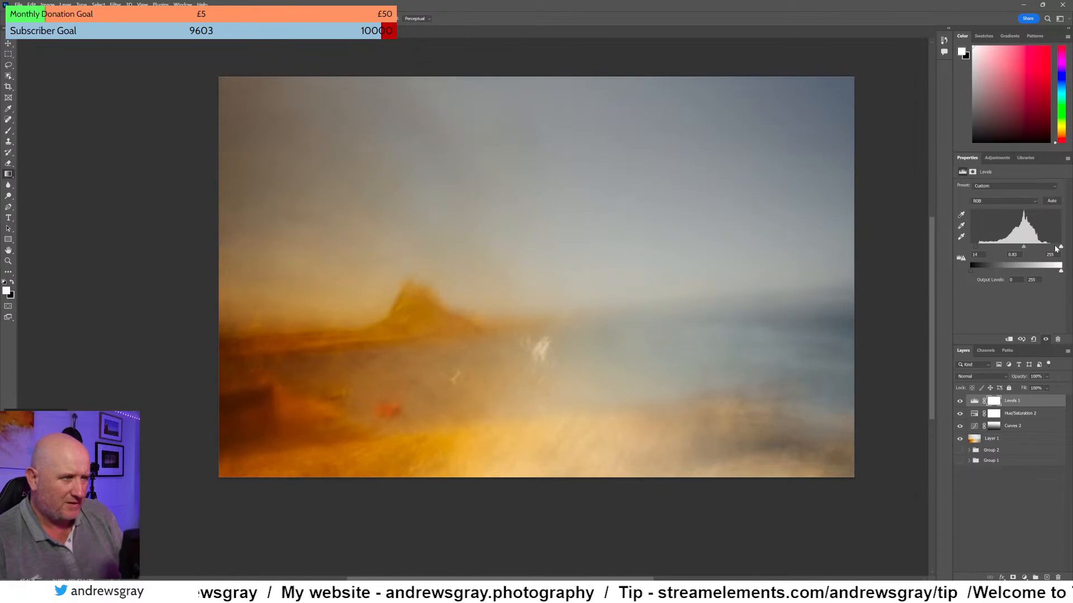
{"action": "left_click_drag", "start_coordinate": [1060, 247], "coordinate": [1058, 253]}
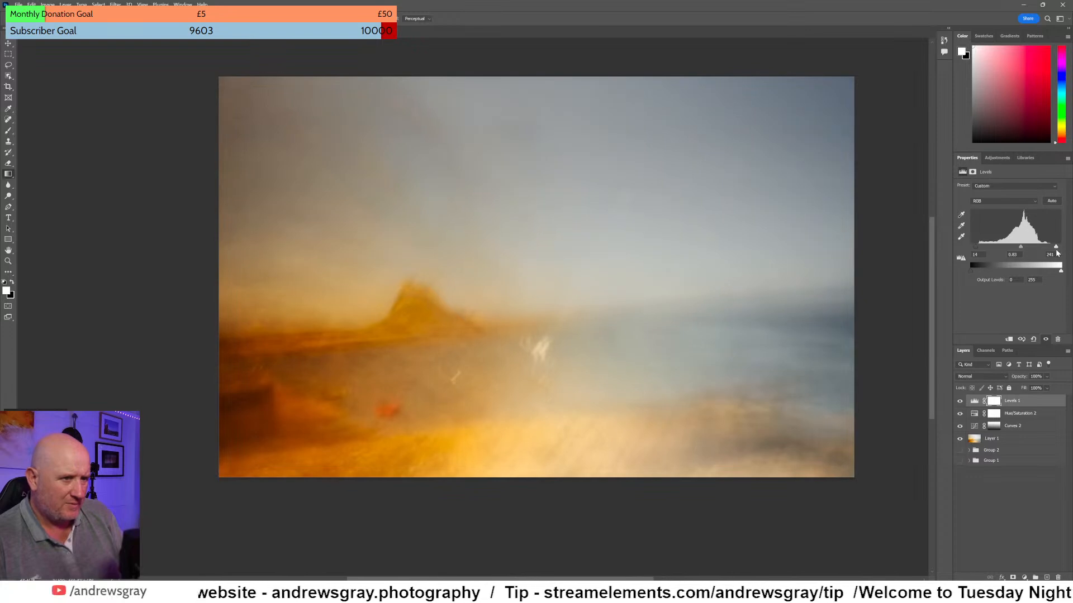
{"action": "mouse_move", "coordinate": [1020, 247]}
{"action": "left_mouse_down"}
{"action": "mouse_move", "coordinate": [1031, 250]}
{"action": "mouse_move", "coordinate": [1019, 253]}
{"action": "left_mouse_up"}
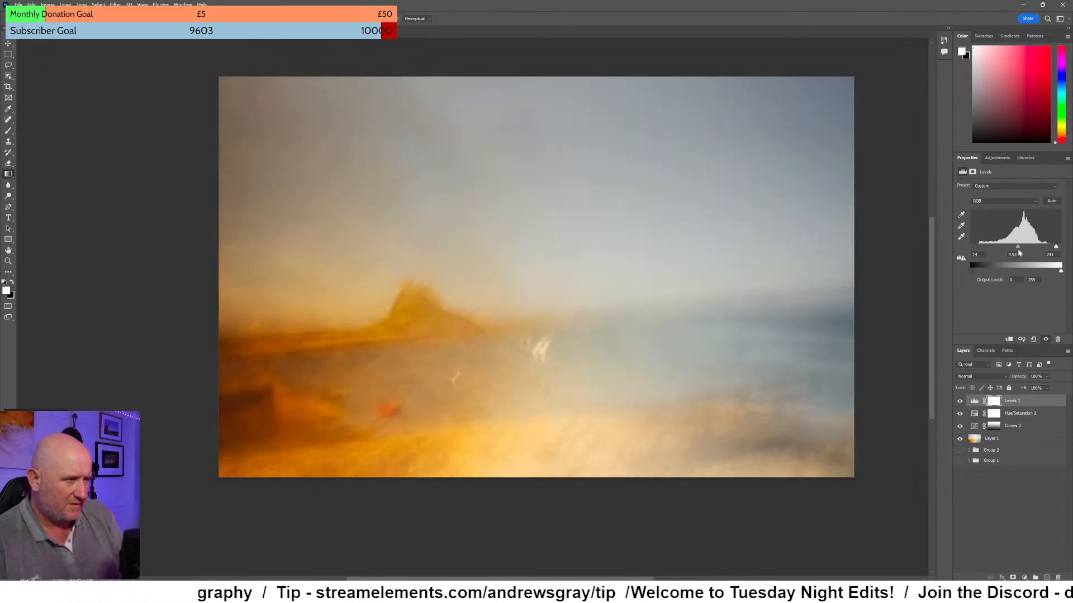
Compare the image with and without the Levels adjustment, and lower that layer's opacity to about 53%
{"action": "left_click", "coordinate": [959, 401]}
{"action": "left_click", "coordinate": [959, 401]}
{"action": "left_click", "coordinate": [959, 401]}
{"action": "left_click", "coordinate": [959, 403]}
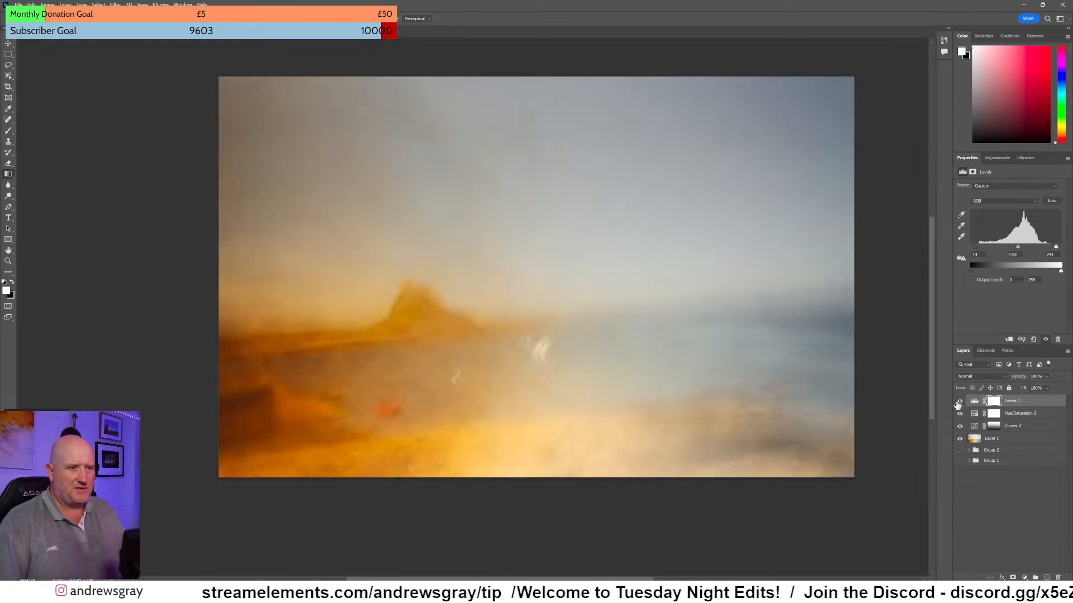
{"action": "left_click", "coordinate": [959, 402]}
{"action": "left_click", "coordinate": [959, 402]}
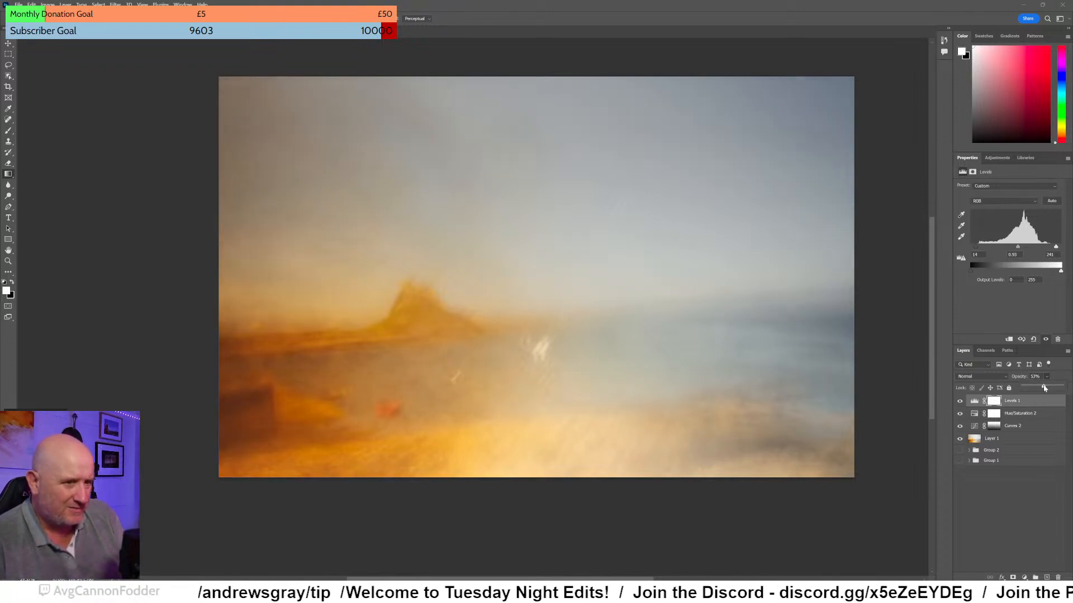
{"action": "left_click", "coordinate": [960, 402]}
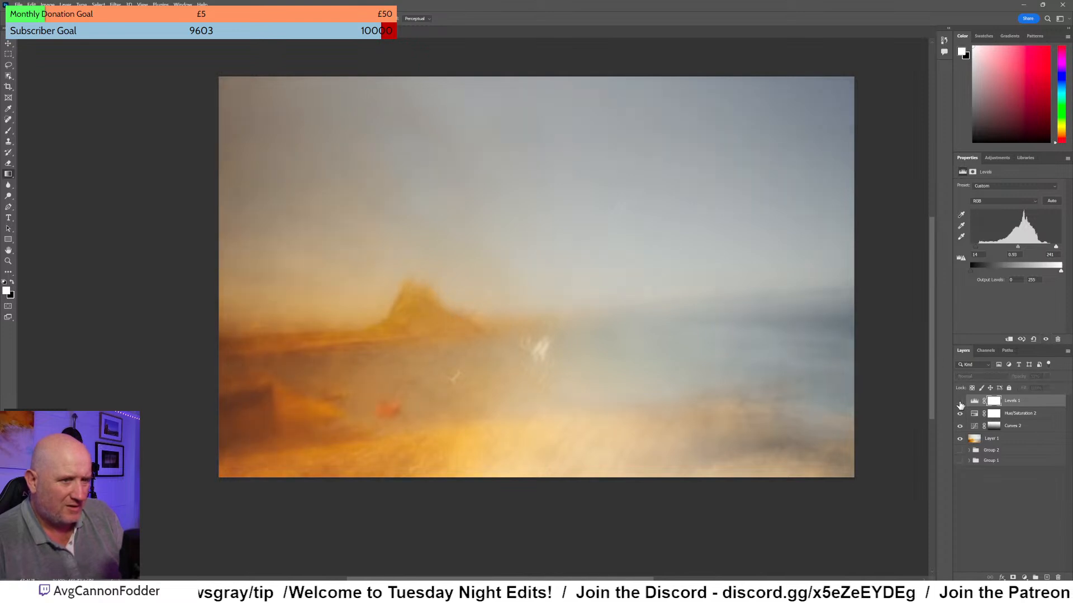
{"action": "left_click", "coordinate": [961, 402]}
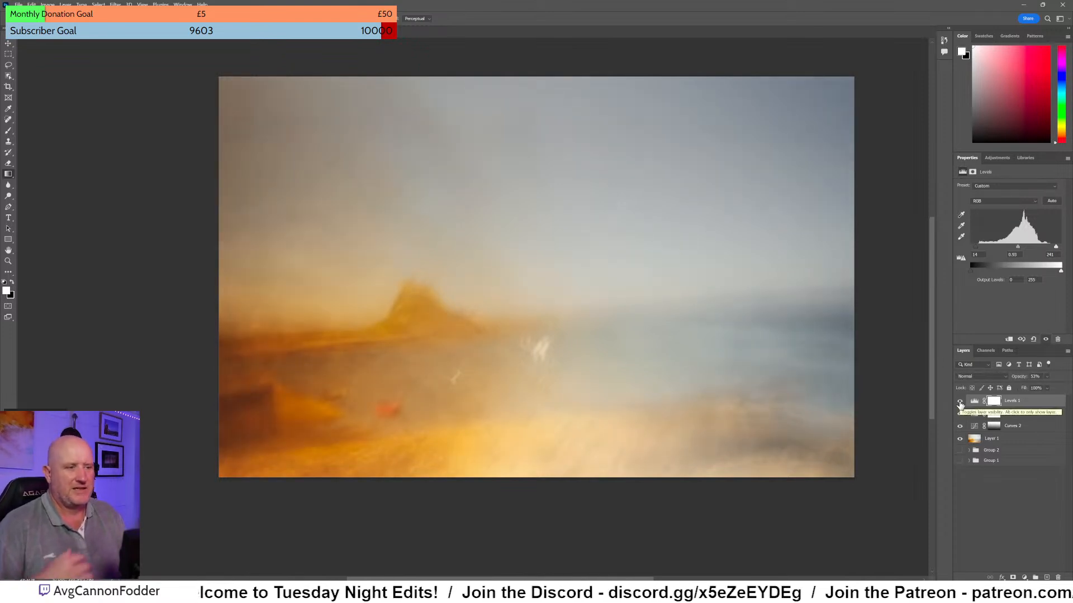
Group Layer 1 with its Curves, Hue/Saturation and Levels adjustments, and check the contents of Group 2
{"action": "left_click", "coordinate": [1025, 442], "text": "shift"}
{"action": "left_click_drag", "start_coordinate": [1025, 441], "coordinate": [1035, 577]}
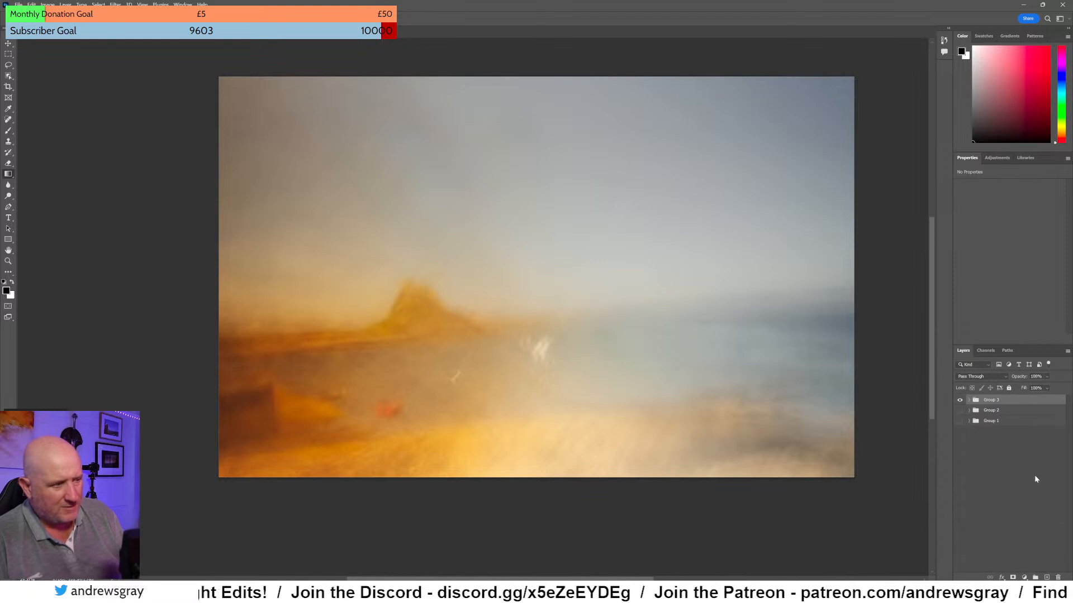
{"action": "left_click", "coordinate": [970, 410]}
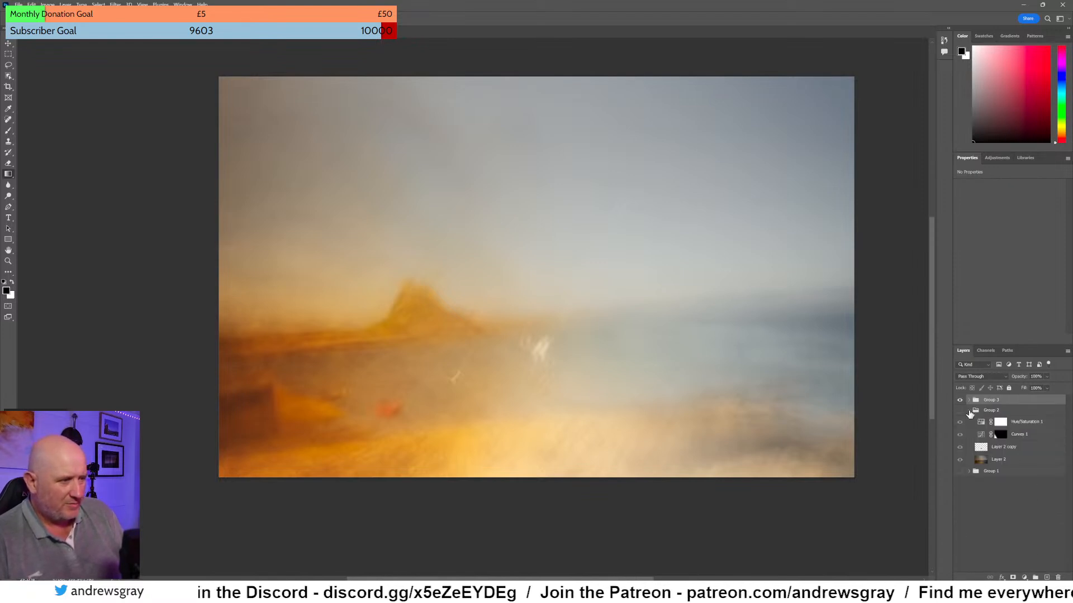
{"action": "left_click", "coordinate": [969, 410]}
{"action": "left_click", "coordinate": [960, 411]}
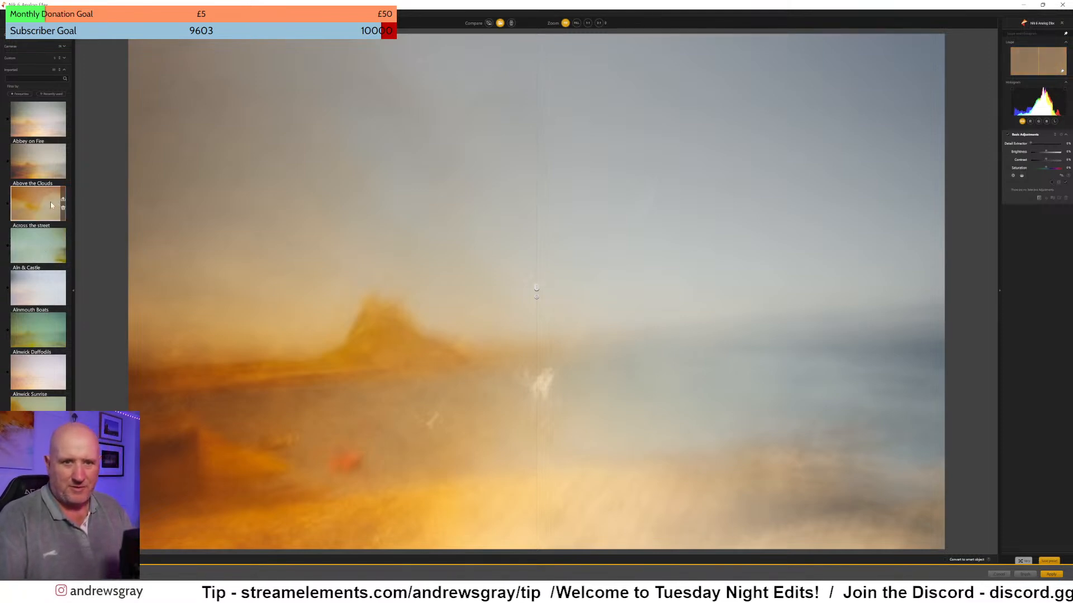
Try the Across the street preset in Nik 6 Analog Efex, previewing it across the whole image and shifting its second exposure
{"action": "left_click", "coordinate": [37, 211]}
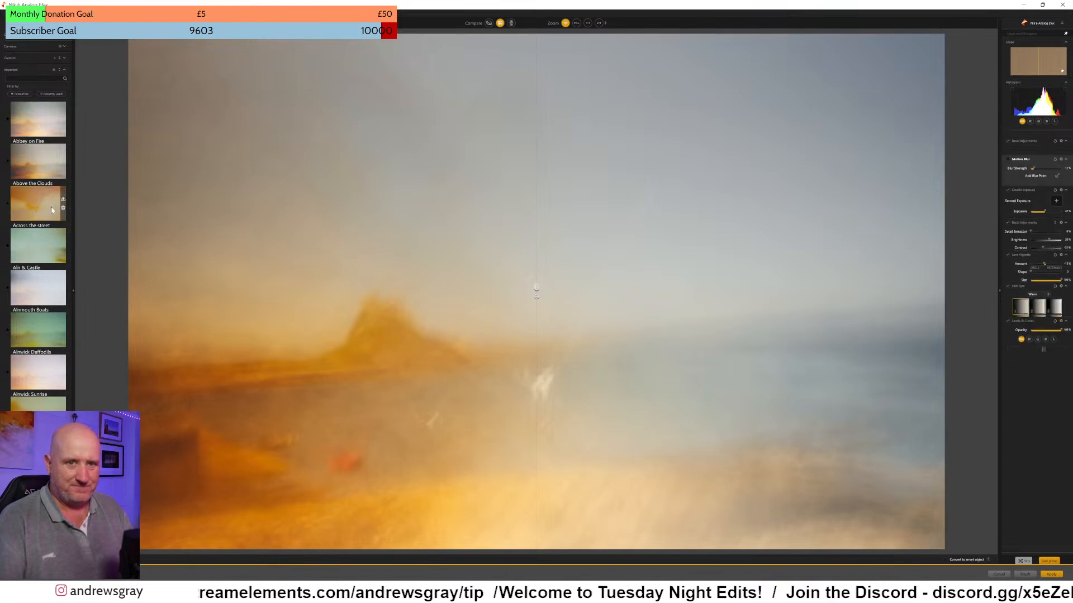
{"action": "left_click_drag", "start_coordinate": [537, 289], "coordinate": [79, 269]}
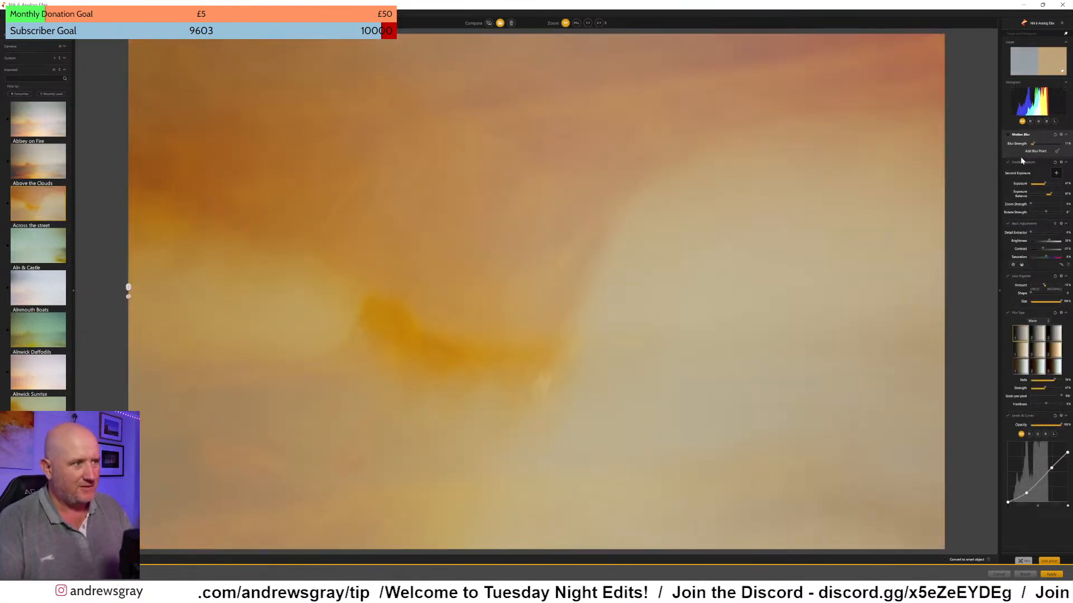
{"action": "left_click", "coordinate": [1024, 177]}
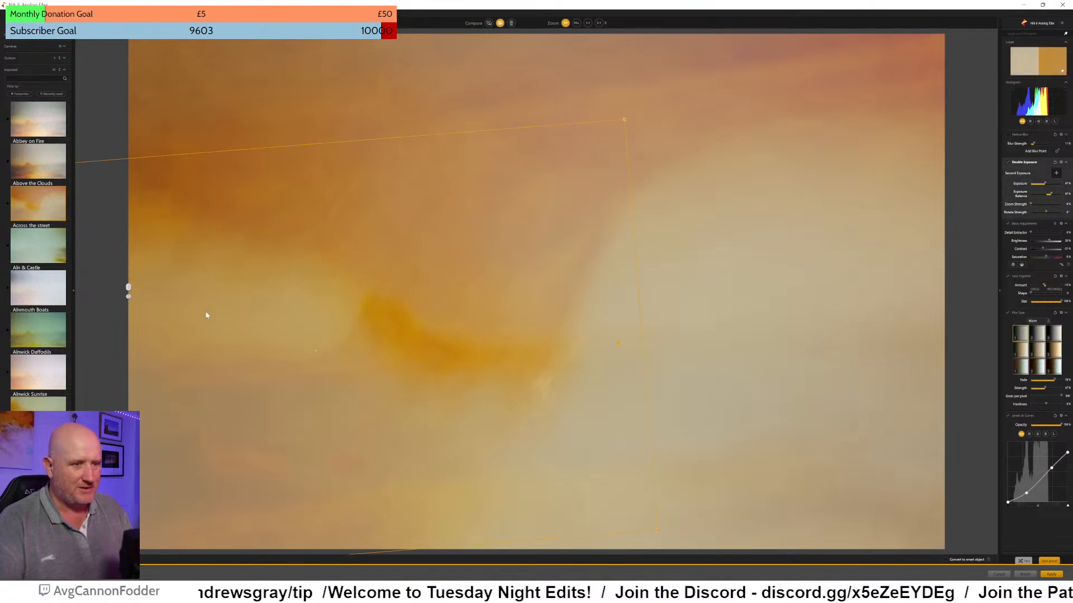
{"action": "left_click_drag", "start_coordinate": [443, 438], "coordinate": [312, 392]}
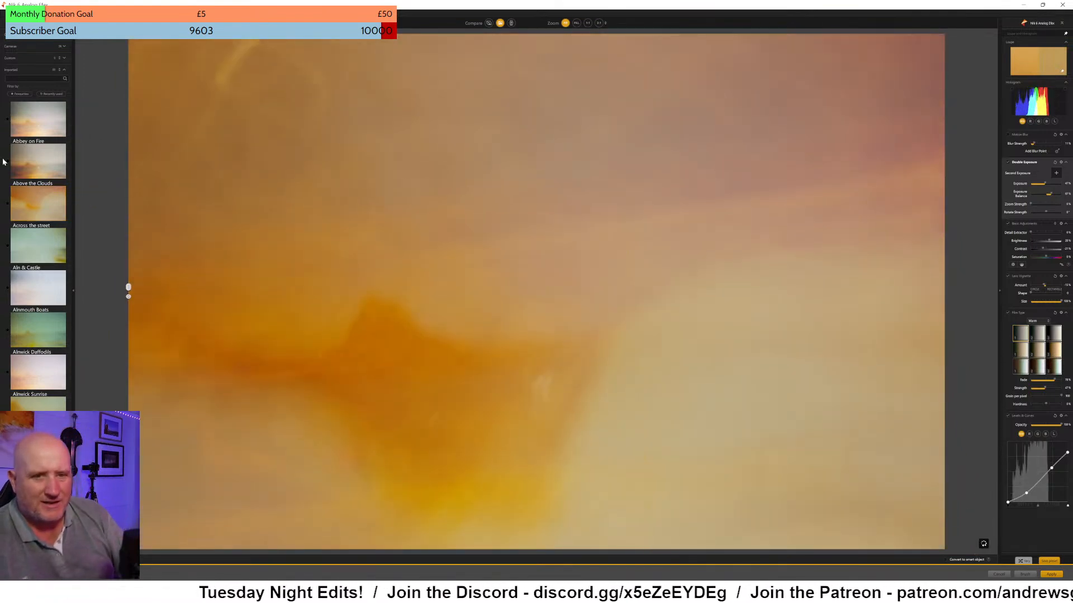
Apply the Above the Clouds preset and begin repositioning the overlay of its Double Exposure filter
{"action": "left_click", "coordinate": [23, 166]}
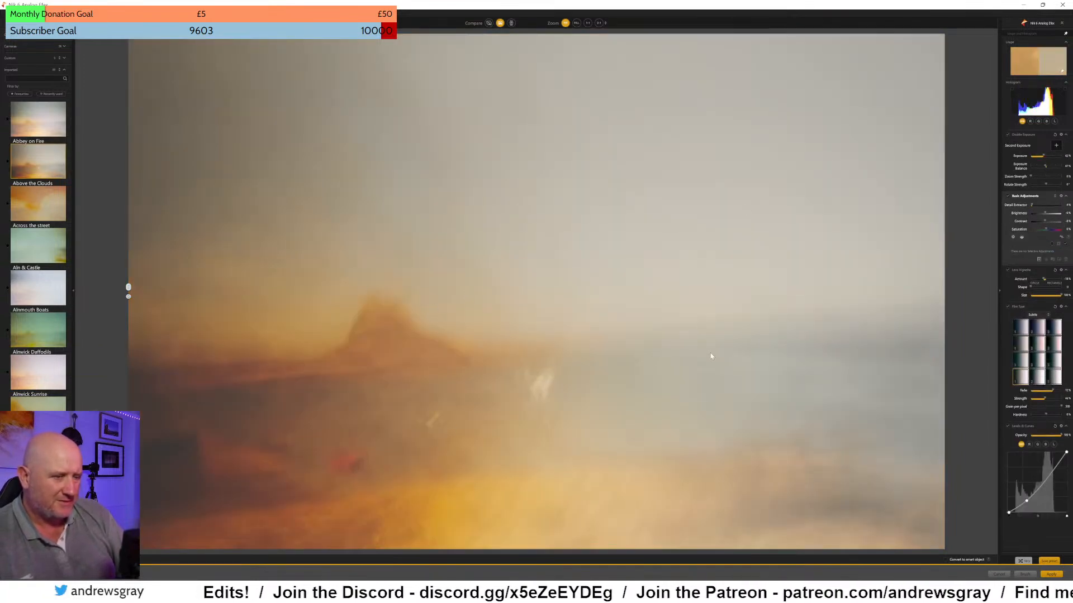
{"action": "left_click", "coordinate": [1032, 152]}
{"action": "mouse_move", "coordinate": [820, 182]}
{"action": "left_mouse_down"}
{"action": "mouse_move", "coordinate": [594, 244]}
{"action": "mouse_move", "coordinate": [604, 392]}
{"action": "mouse_move", "coordinate": [594, 513]}
{"action": "mouse_move", "coordinate": [618, 318]}
{"action": "mouse_move", "coordinate": [601, 144]}
{"action": "mouse_move", "coordinate": [597, 276]}
{"action": "mouse_move", "coordinate": [594, 244]}
{"action": "left_mouse_up"}
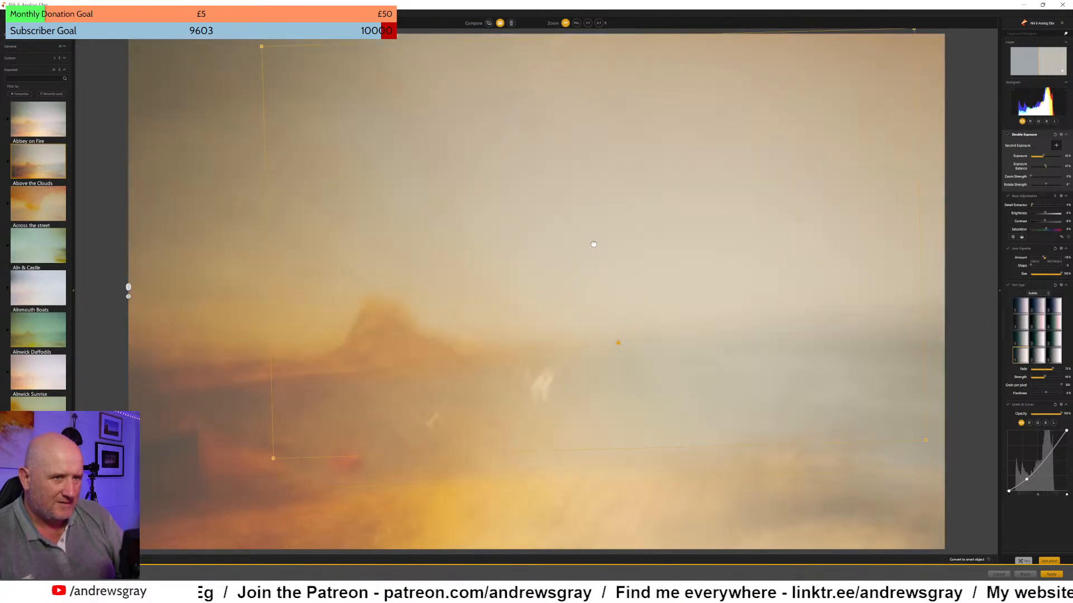
{"action": "left_click_drag", "start_coordinate": [544, 451], "coordinate": [754, 320]}
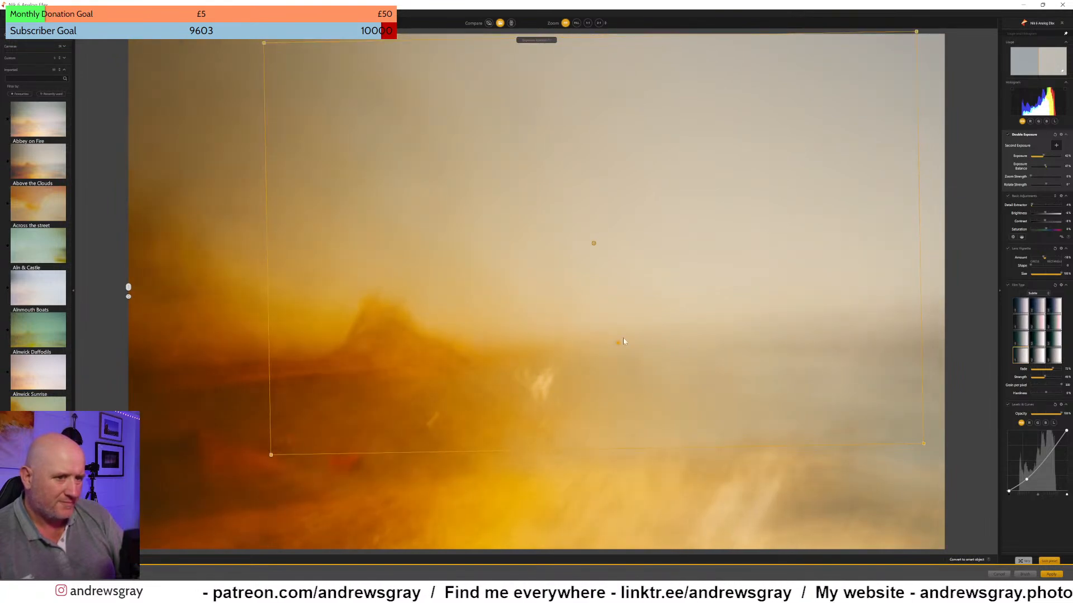
Try different positions for the Above the Clouds double exposure overlay across the upper sky
{"action": "left_click_drag", "start_coordinate": [592, 245], "coordinate": [956, 55]}
{"action": "left_click_drag", "start_coordinate": [936, 63], "coordinate": [954, 3]}
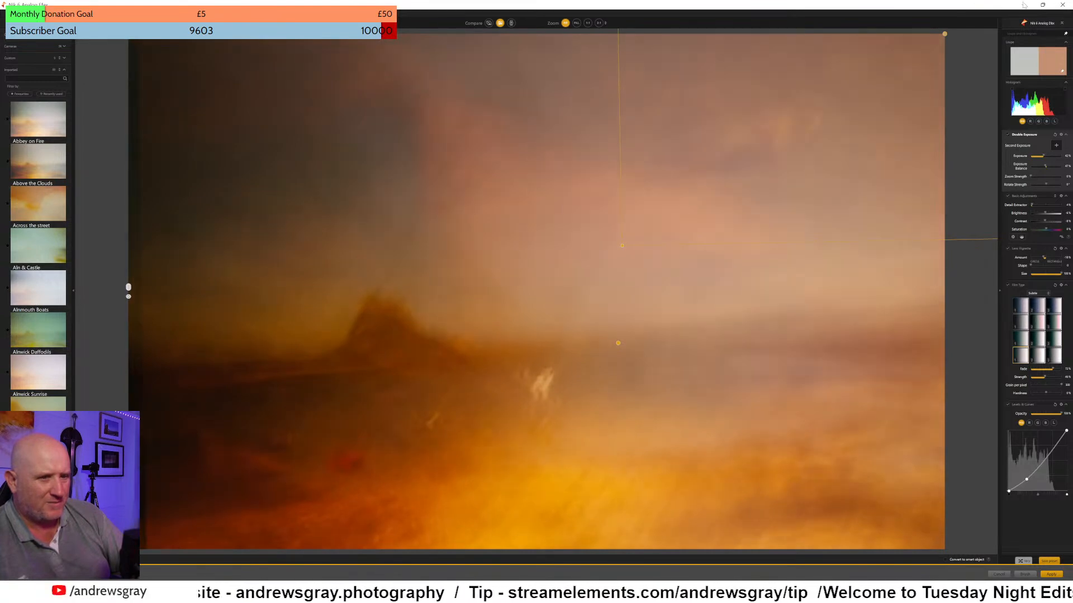
{"action": "left_click_drag", "start_coordinate": [916, 31], "coordinate": [867, 32]}
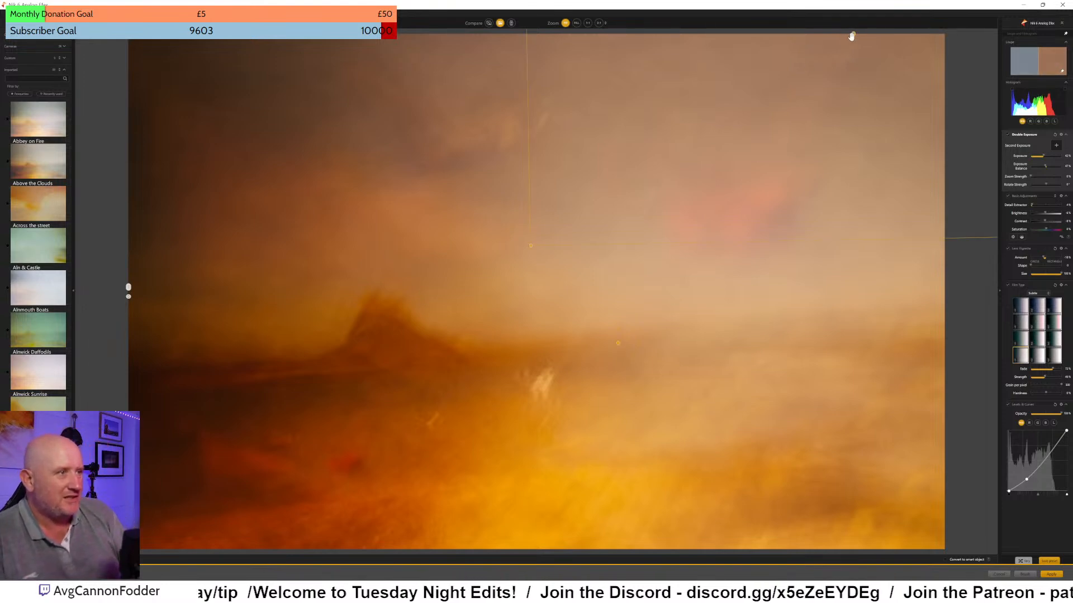
{"action": "left_click_drag", "start_coordinate": [853, 36], "coordinate": [817, 471]}
{"action": "left_click_drag", "start_coordinate": [794, 351], "coordinate": [876, 5]}
{"action": "left_click_drag", "start_coordinate": [776, 4], "coordinate": [790, 7]}
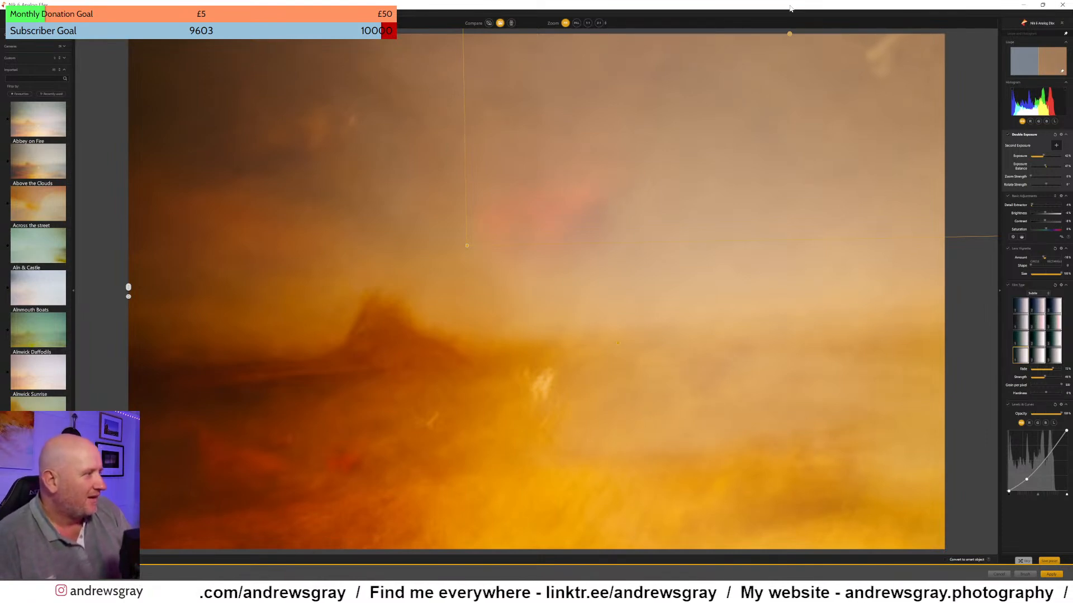
{"action": "left_click_drag", "start_coordinate": [789, 5], "coordinate": [803, 66]}
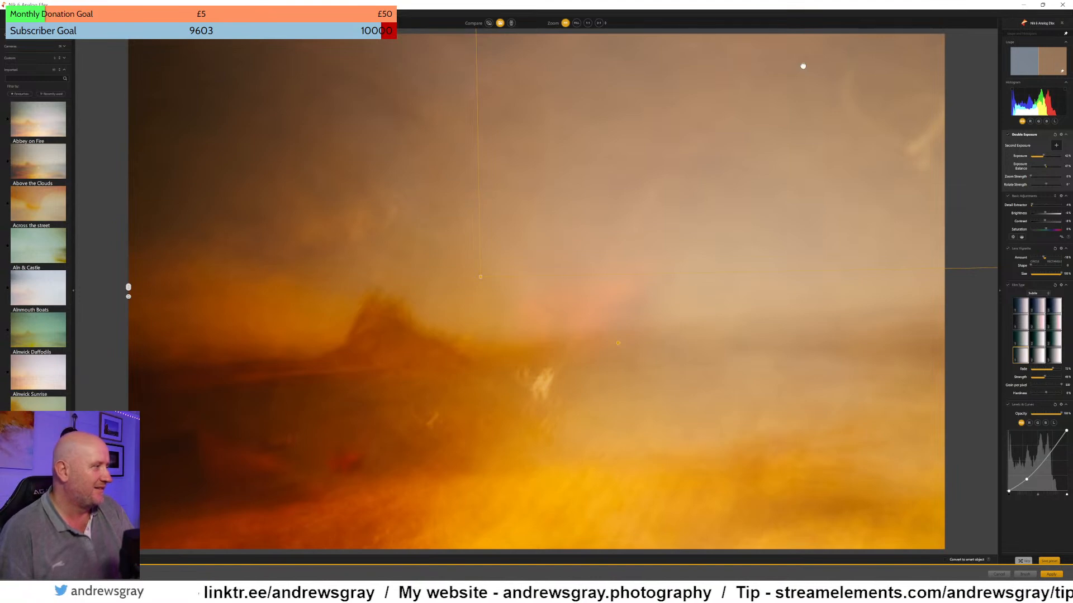
{"action": "left_click_drag", "start_coordinate": [802, 66], "coordinate": [799, 23]}
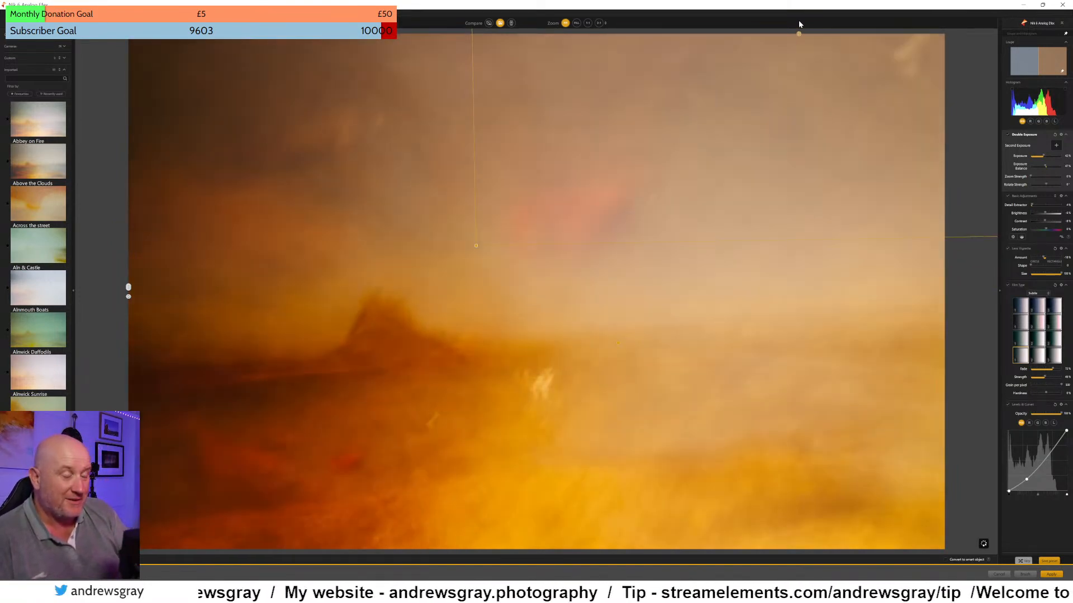
{"action": "left_click_drag", "start_coordinate": [829, 22], "coordinate": [752, 4]}
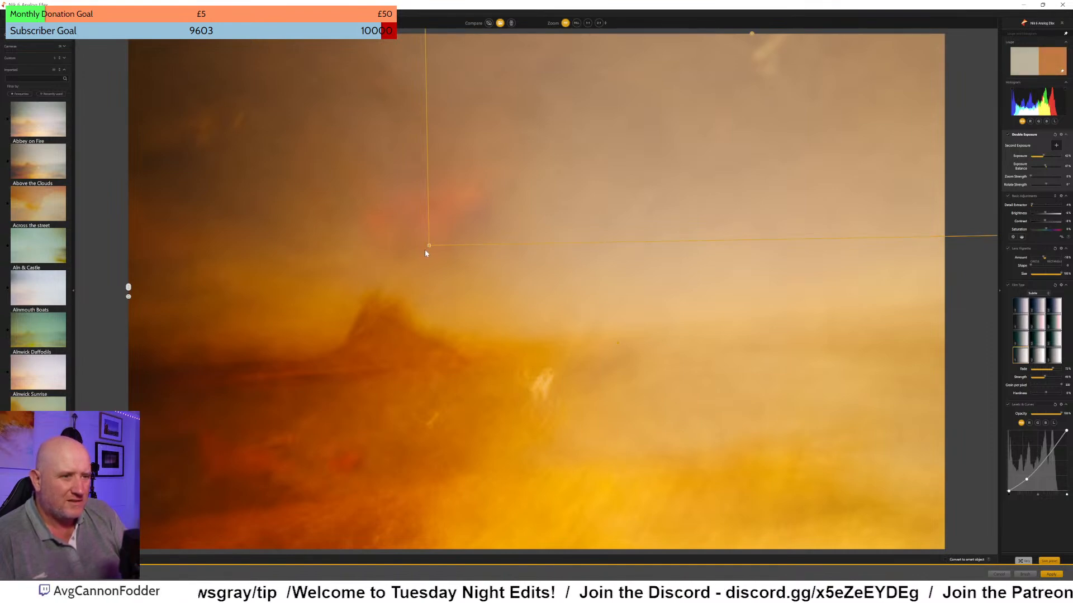
Level the rotation of the double exposure overlay and move it down so its castle rises above the original castle
{"action": "left_click_drag", "start_coordinate": [432, 245], "coordinate": [426, 241]}
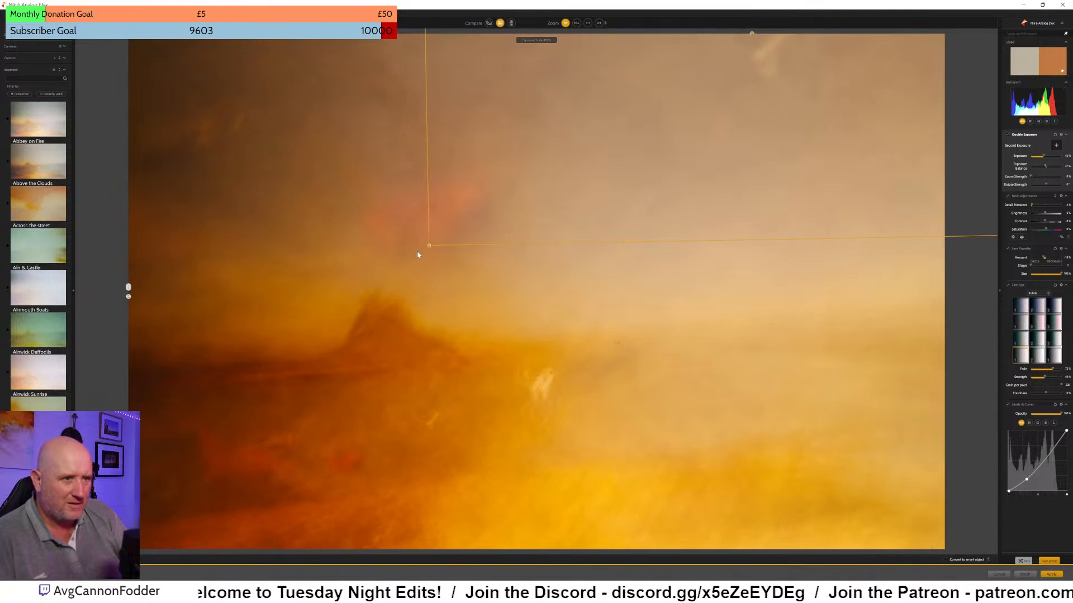
{"action": "left_click_drag", "start_coordinate": [407, 243], "coordinate": [403, 242]}
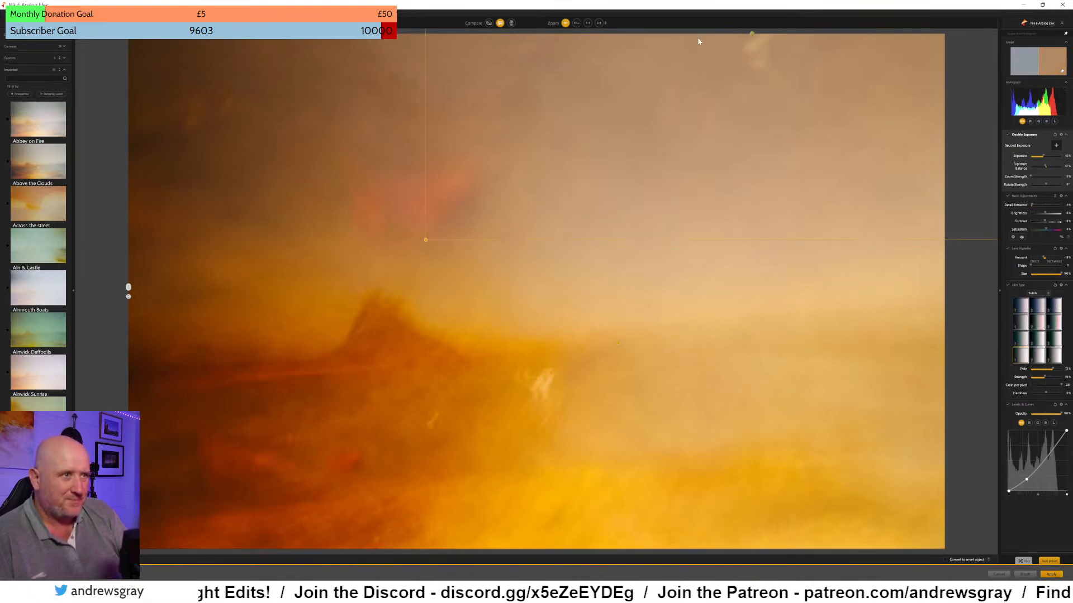
{"action": "left_click_drag", "start_coordinate": [753, 34], "coordinate": [787, 30]}
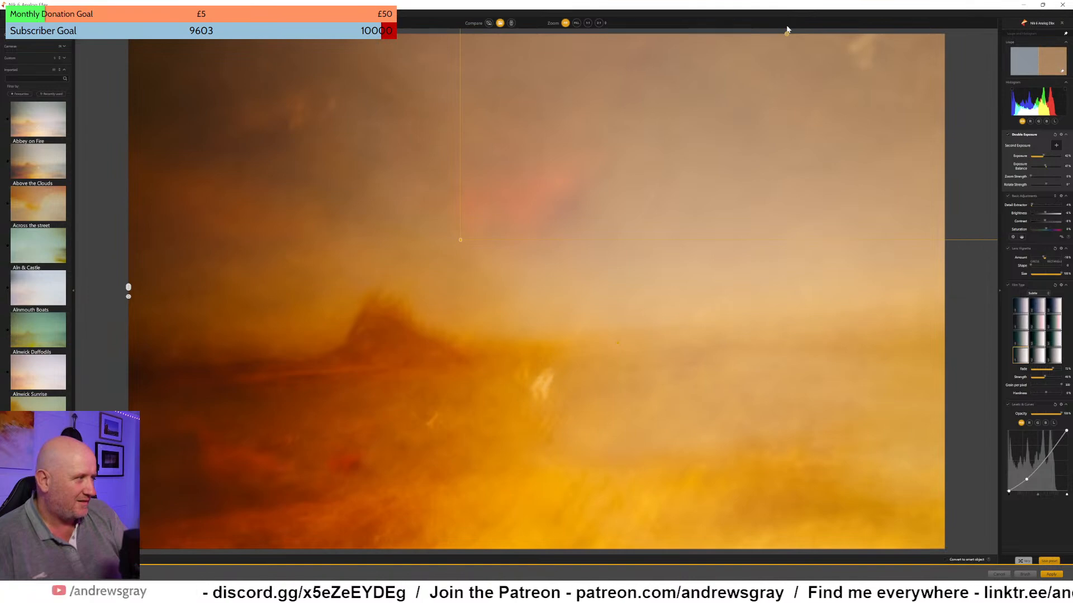
{"action": "left_click_drag", "start_coordinate": [787, 29], "coordinate": [754, 103]}
{"action": "left_click_drag", "start_coordinate": [741, 155], "coordinate": [720, 210]}
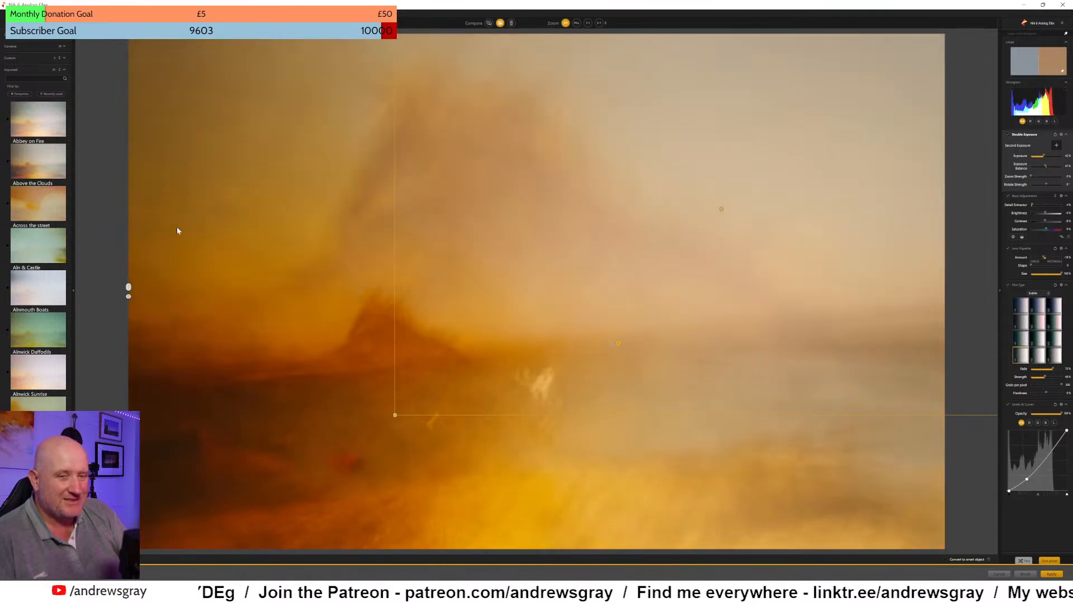
Apply the Chillon Reflections preset, then shift its Double Exposure overlay slightly down and straighten it
{"action": "scroll", "coordinate": [47, 249], "scroll_direction": "down", "scroll_amount": 3}
{"action": "scroll", "coordinate": [47, 250], "scroll_direction": "down", "scroll_amount": 5}
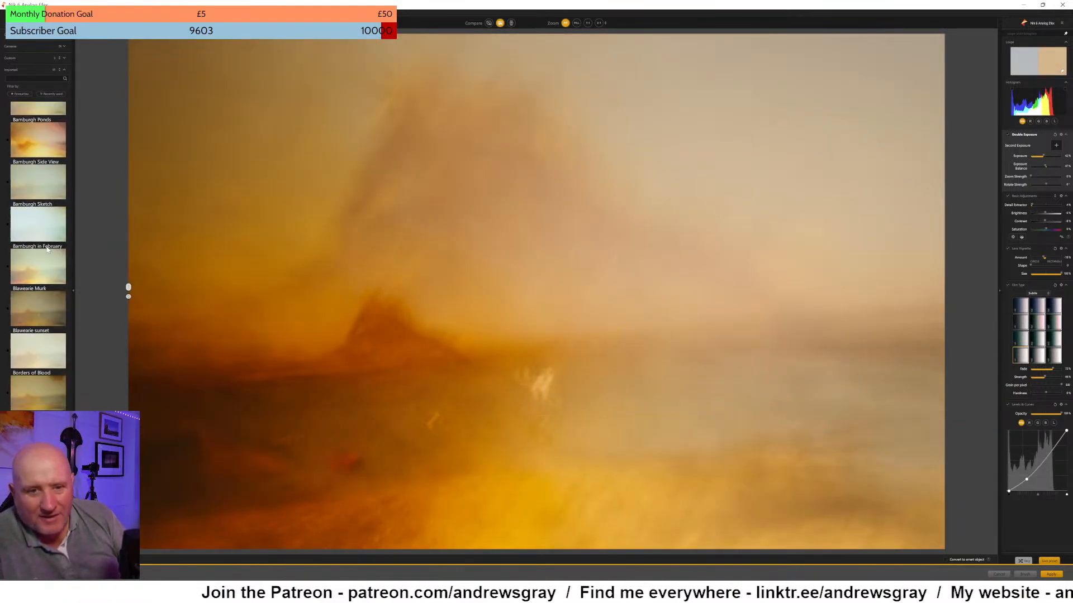
{"action": "scroll", "coordinate": [47, 249], "scroll_direction": "down", "scroll_amount": 1}
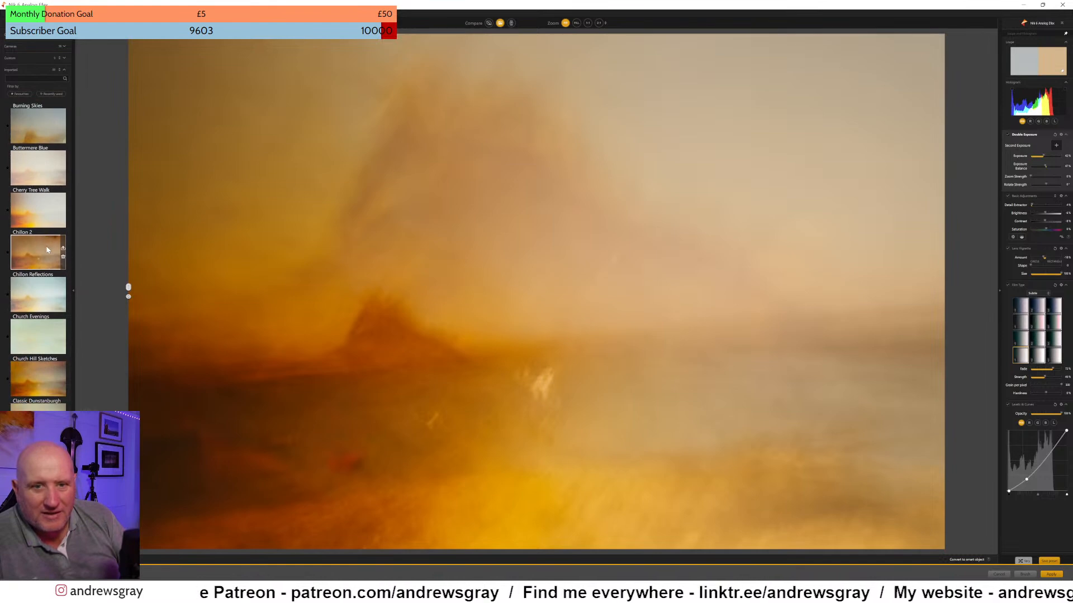
{"action": "left_click", "coordinate": [36, 255]}
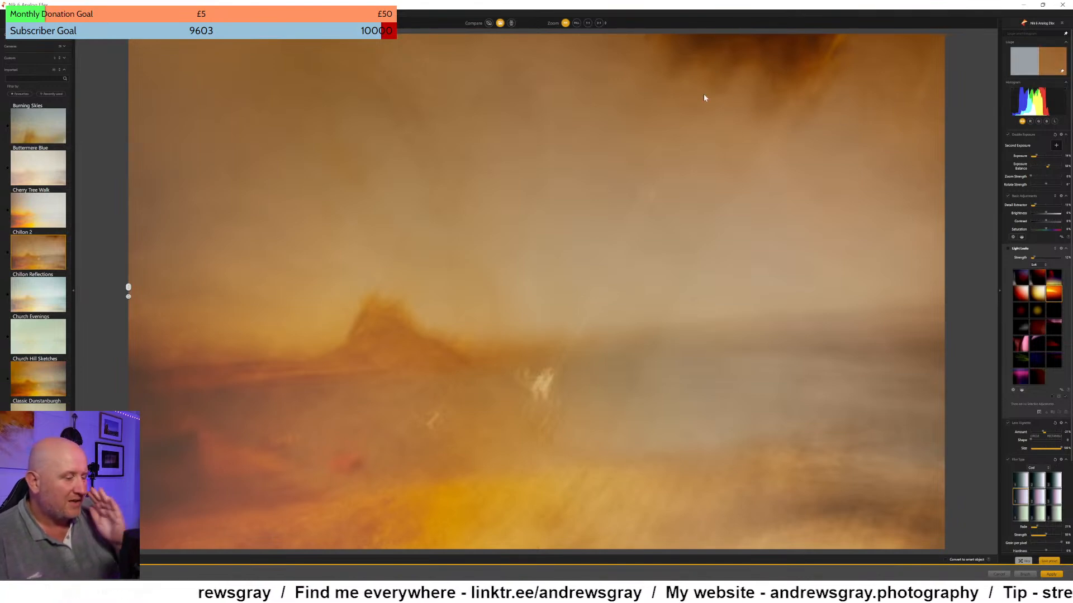
{"action": "left_click", "coordinate": [1017, 146]}
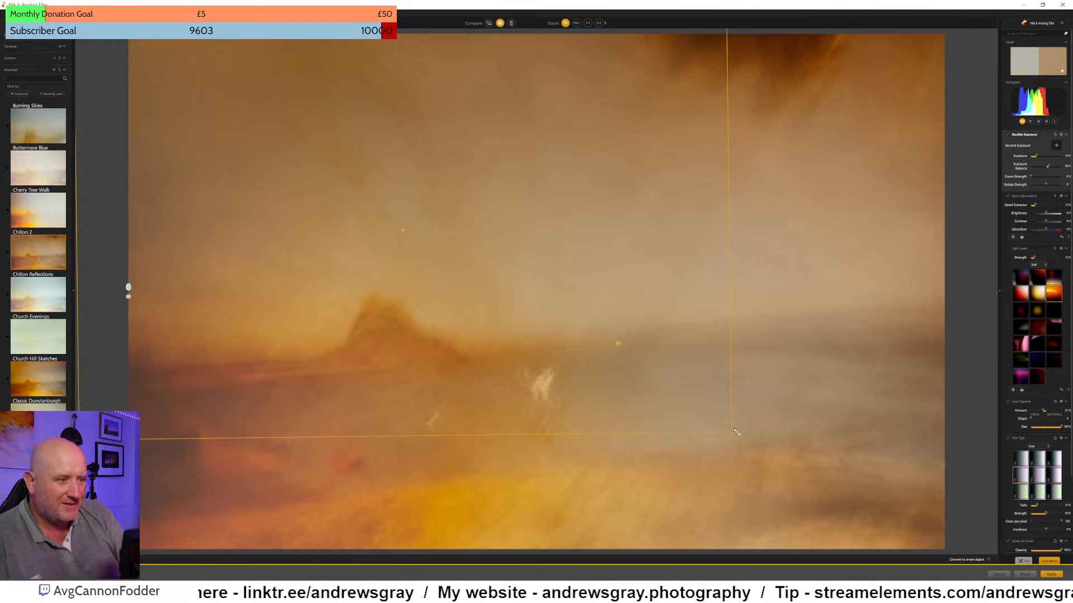
{"action": "left_click_drag", "start_coordinate": [403, 230], "coordinate": [419, 250]}
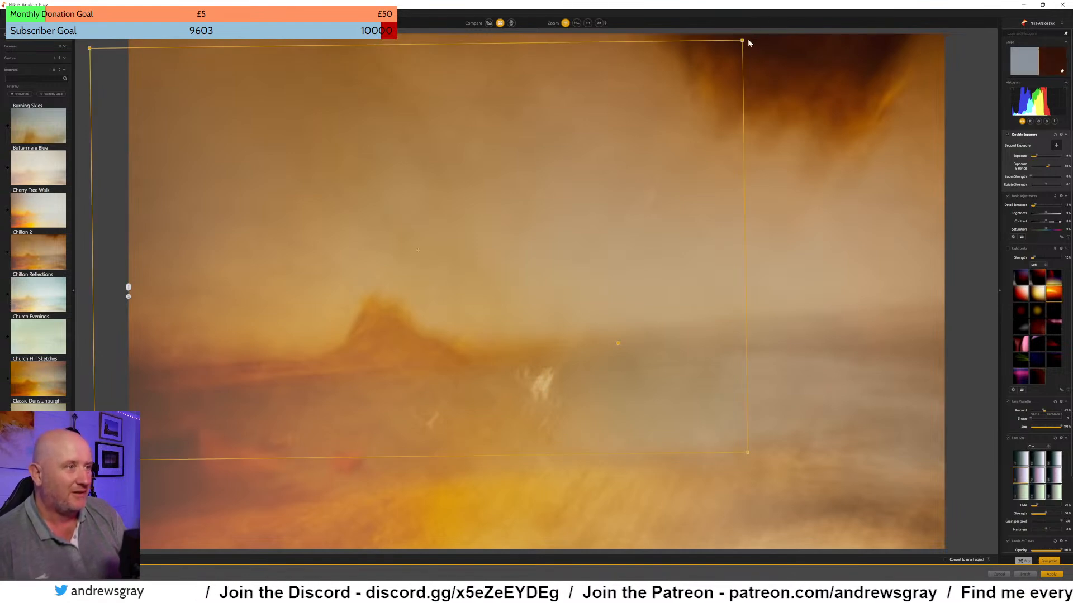
{"action": "left_click_drag", "start_coordinate": [748, 39], "coordinate": [751, 48]}
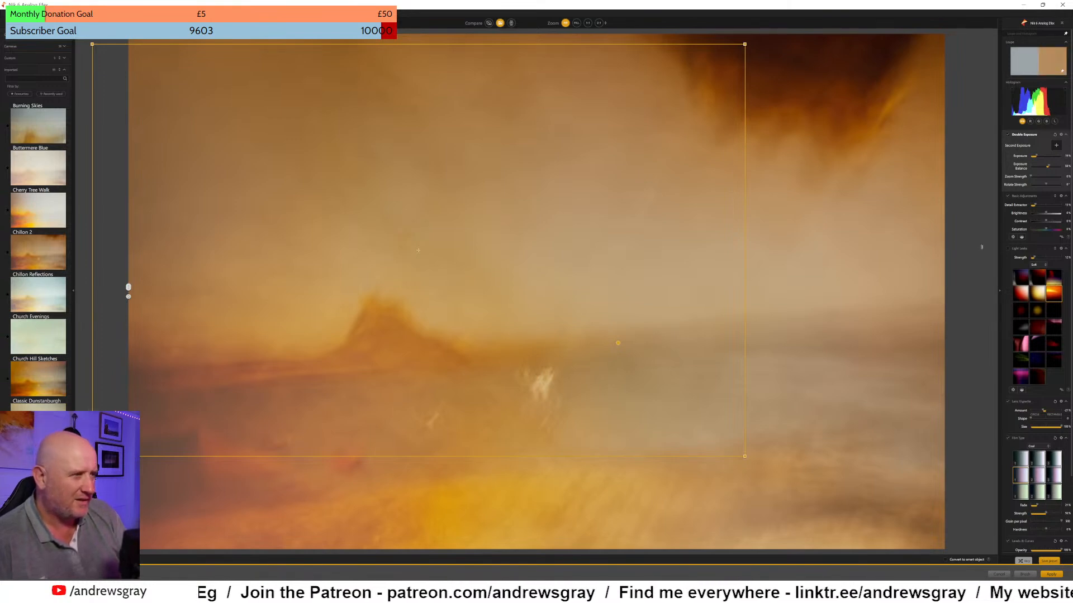
Compare the image with and without Double Exposure, and readjust the filter's exposure and exposure balance
{"action": "left_click", "coordinate": [1007, 136]}
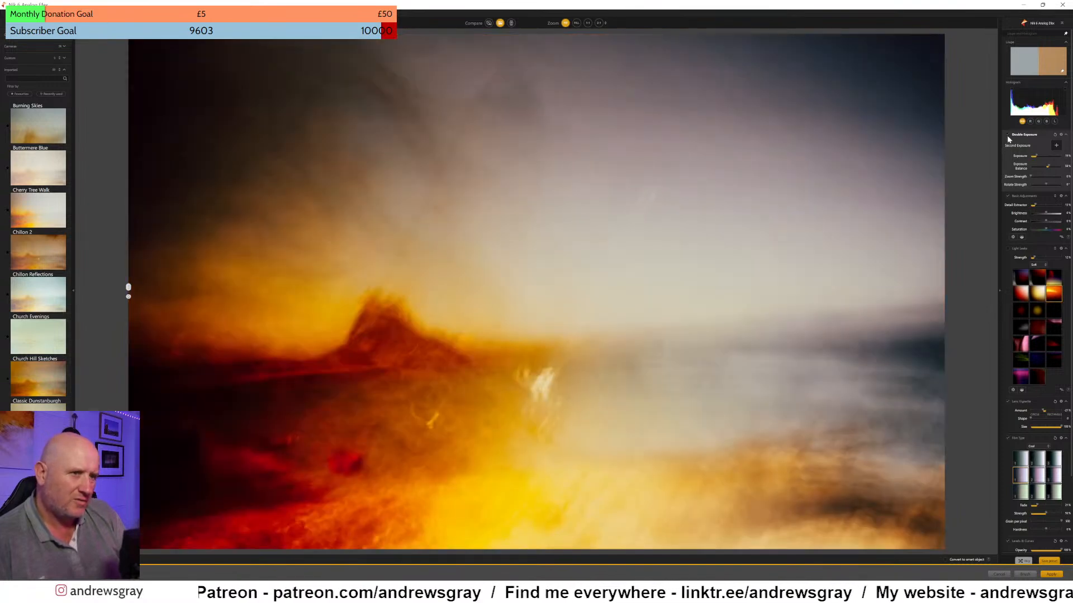
{"action": "left_click", "coordinate": [1007, 135]}
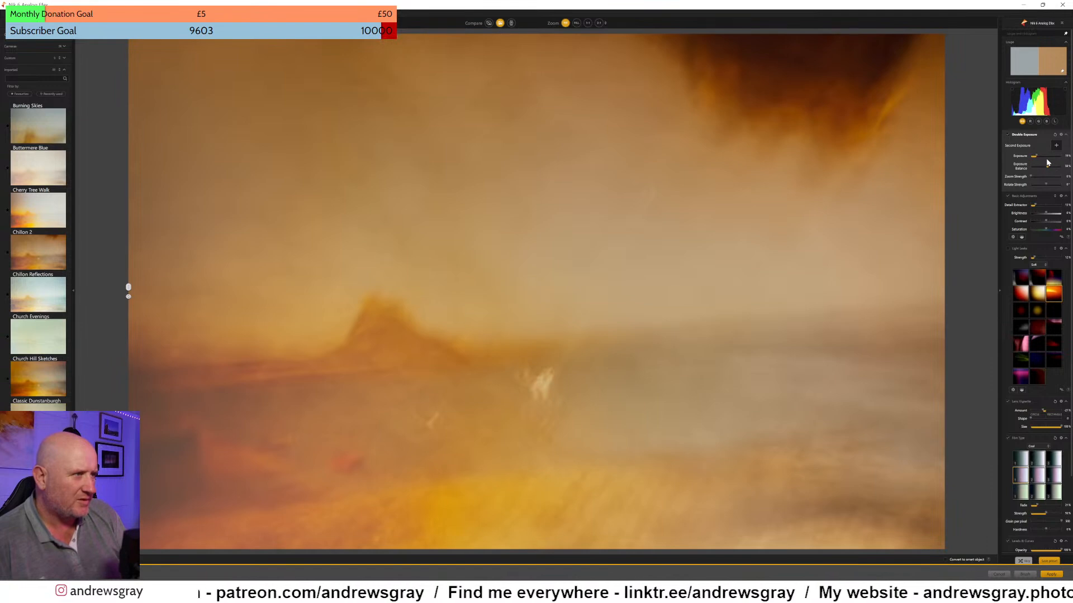
{"action": "left_click_drag", "start_coordinate": [1042, 155], "coordinate": [1043, 157]}
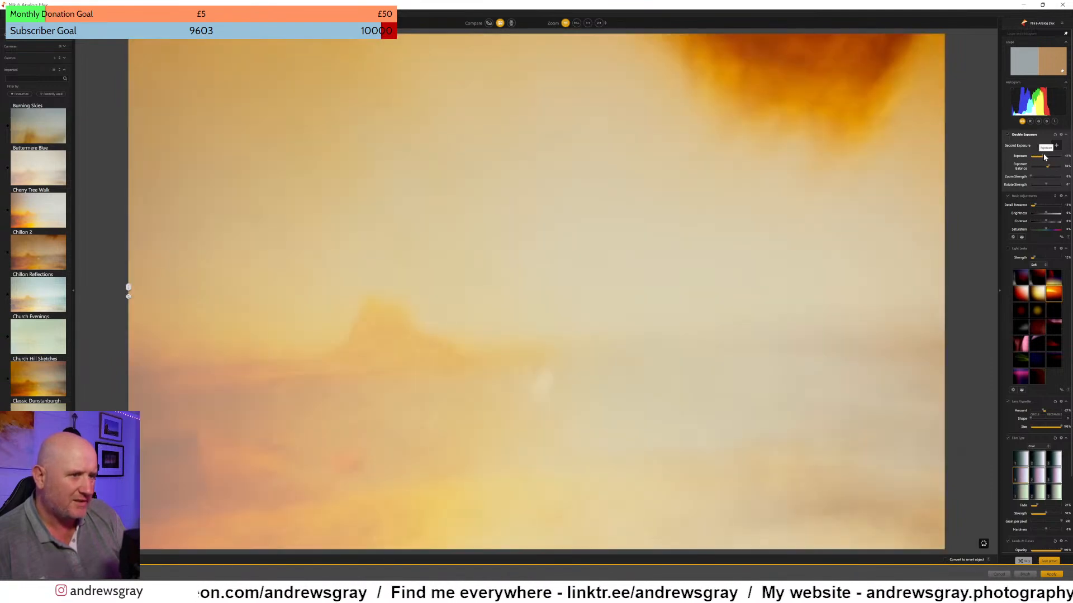
{"action": "left_click", "coordinate": [1031, 156]}
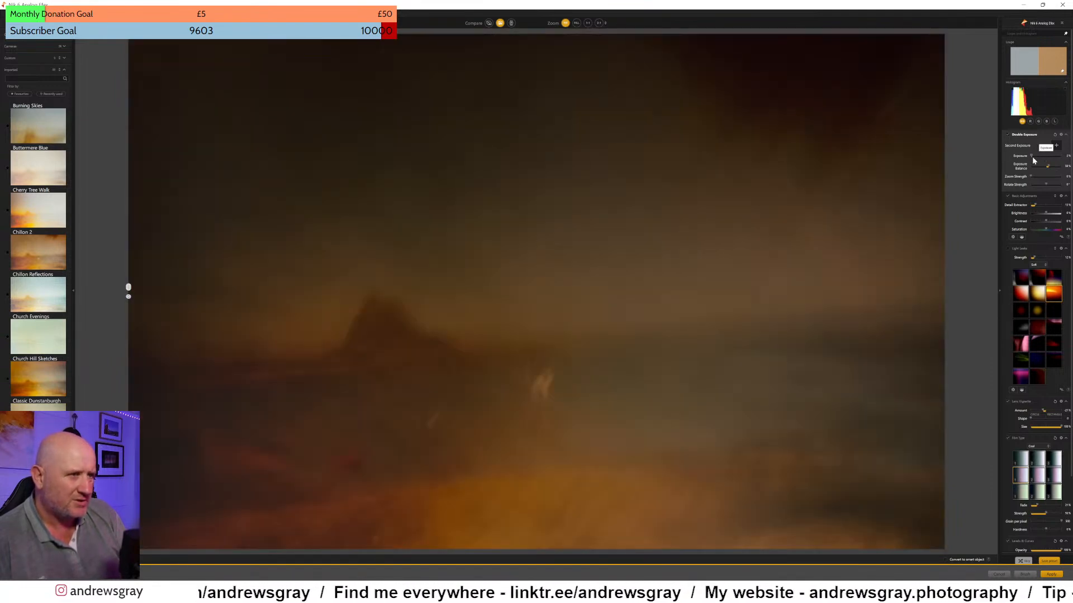
{"action": "left_click_drag", "start_coordinate": [1034, 157], "coordinate": [1037, 156]}
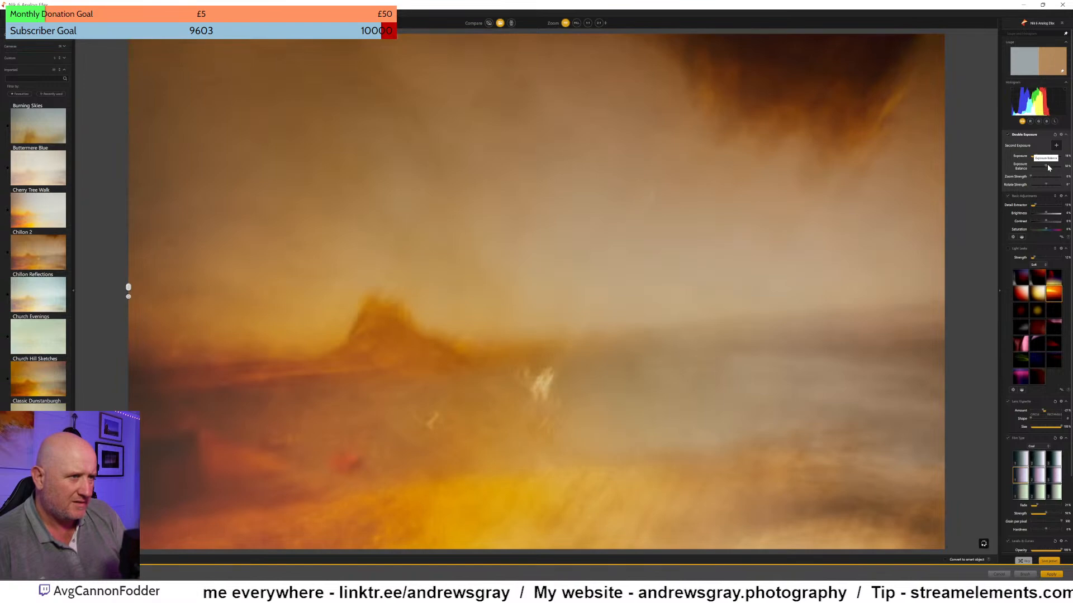
Check the Lens Vignette effect, centre it over the water right of the castle, and make its shape fully rectangular
{"action": "left_click", "coordinate": [1008, 401]}
{"action": "left_click", "coordinate": [1008, 401]}
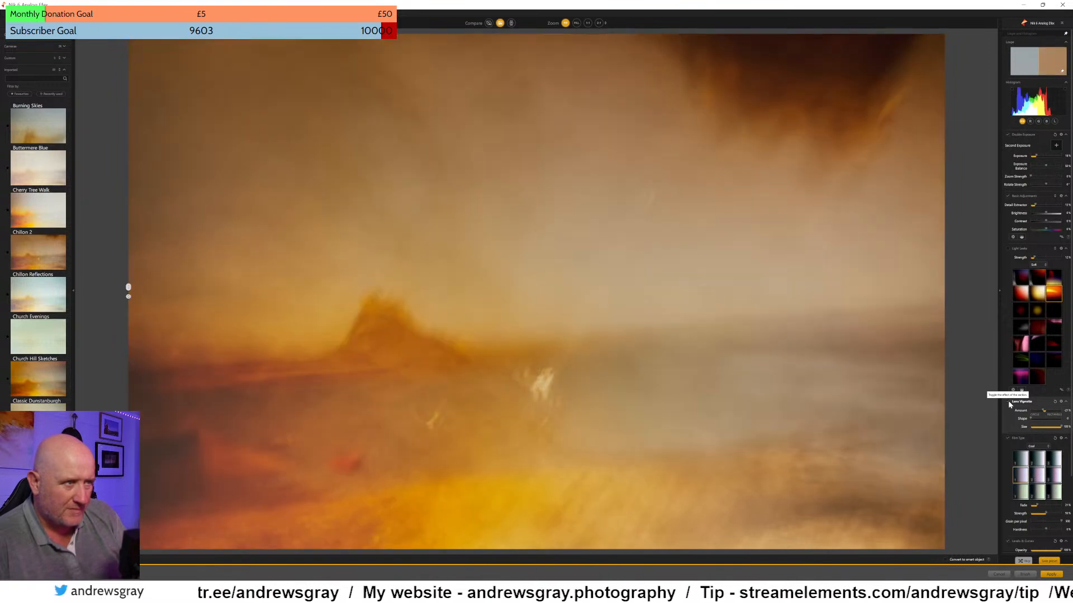
{"action": "left_click", "coordinate": [1029, 402]}
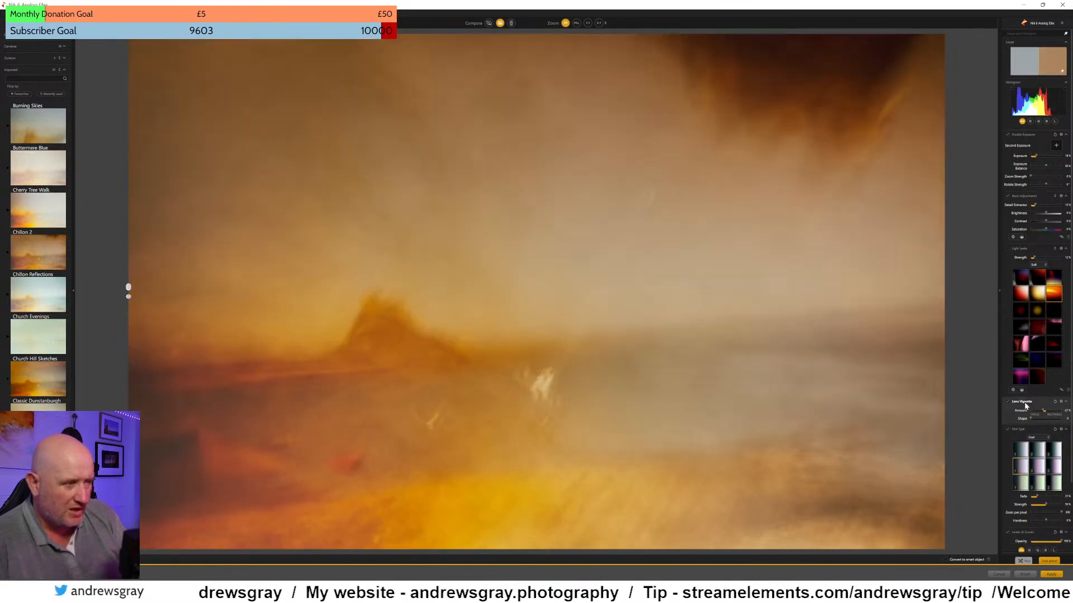
{"action": "left_click", "coordinate": [1029, 402]}
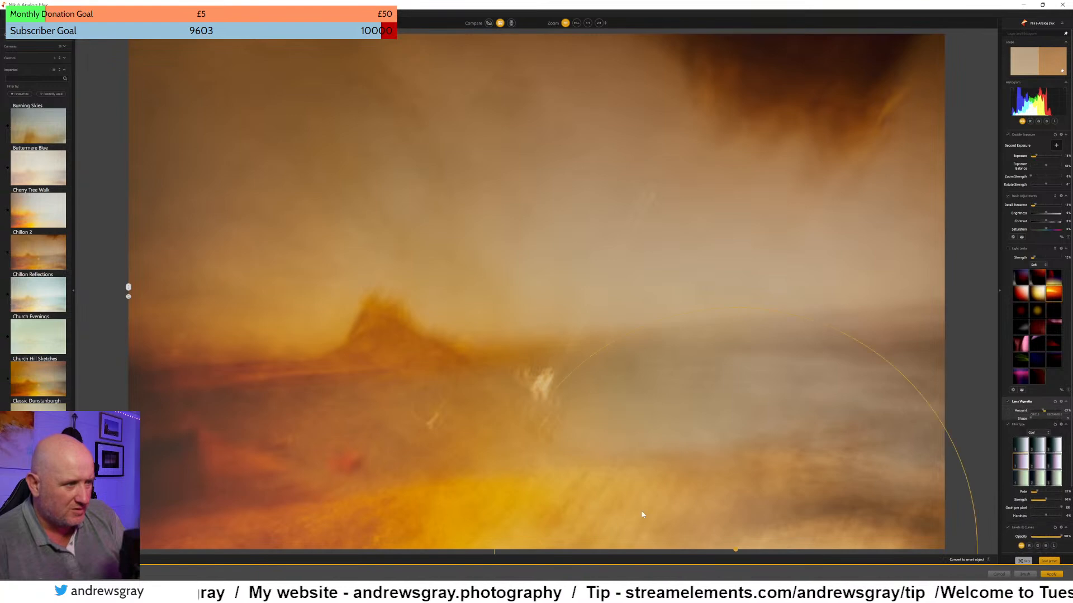
{"action": "left_click", "coordinate": [759, 248]}
{"action": "left_click_drag", "start_coordinate": [759, 247], "coordinate": [716, 347]}
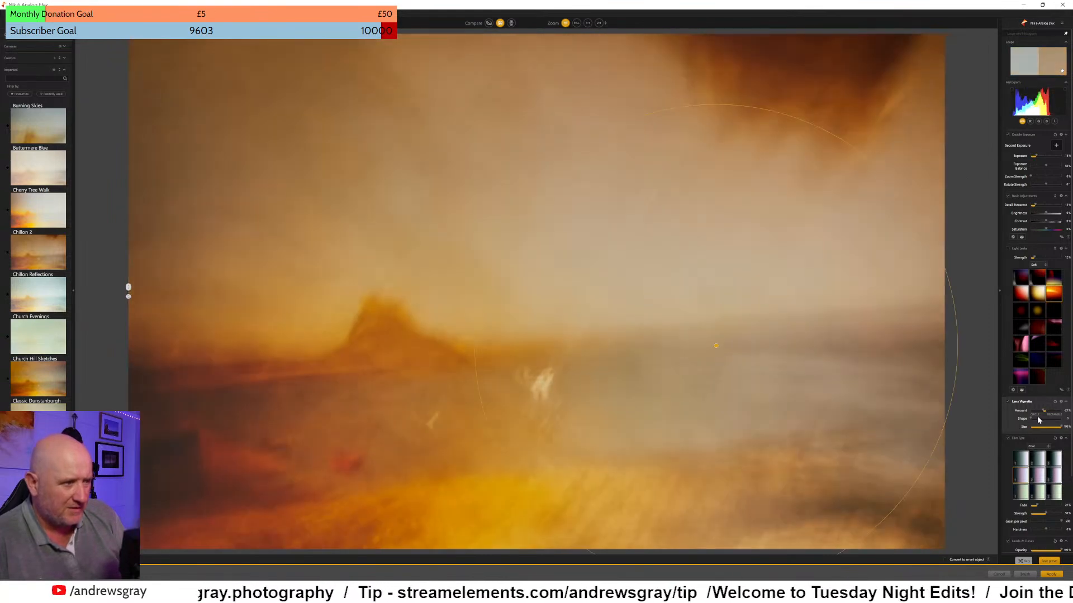
{"action": "left_click_drag", "start_coordinate": [1033, 420], "coordinate": [1061, 419]}
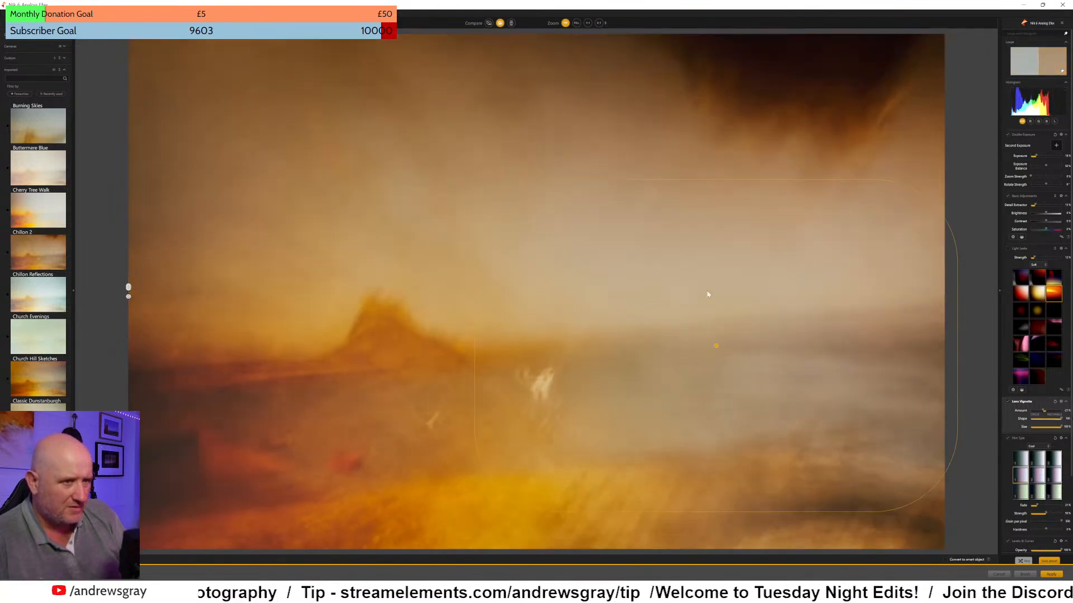
Widen the Lens Vignette frame, try several centre positions, and settle its centre at the image's right edge in the upper sky
{"action": "left_click_drag", "start_coordinate": [715, 346], "coordinate": [726, 248]}
{"action": "left_click_drag", "start_coordinate": [488, 335], "coordinate": [391, 338]}
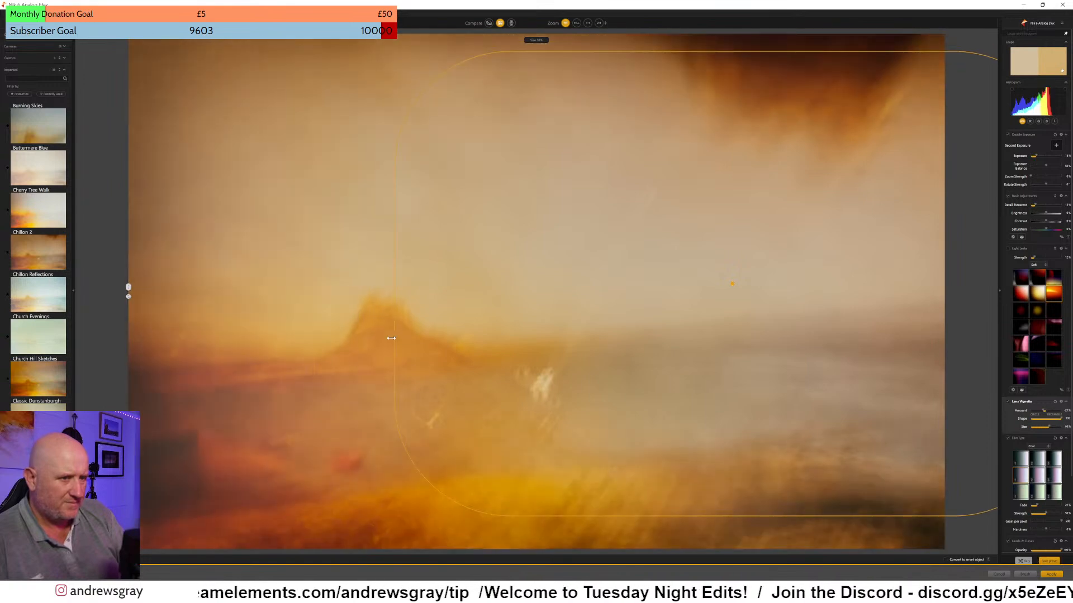
{"action": "left_click_drag", "start_coordinate": [732, 284], "coordinate": [728, 258]}
{"action": "left_click_drag", "start_coordinate": [668, 111], "coordinate": [1000, 51]}
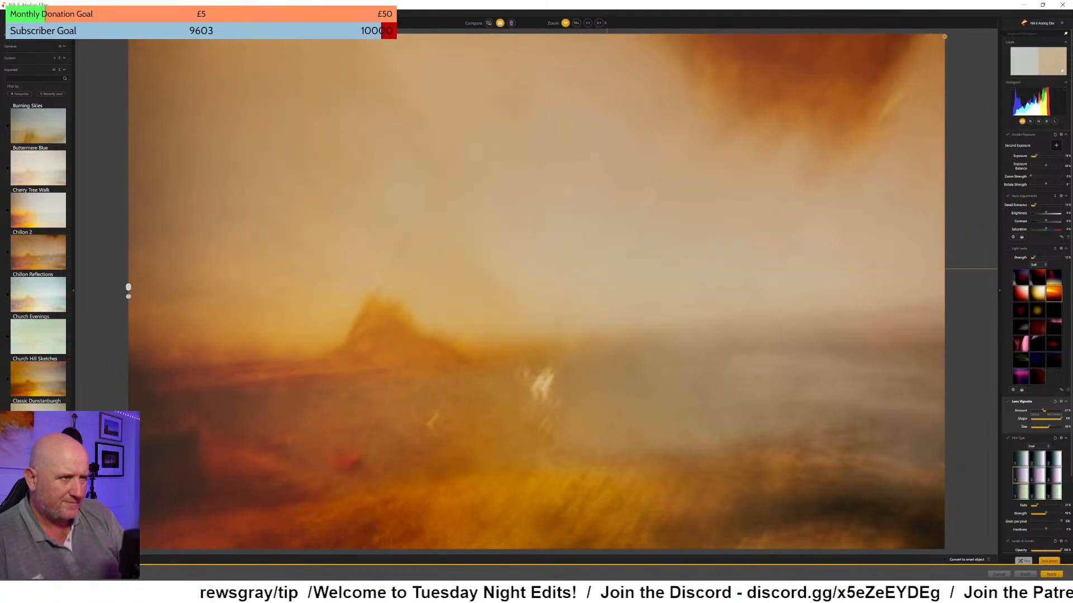
{"action": "left_click_drag", "start_coordinate": [1037, 305], "coordinate": [953, 569]}
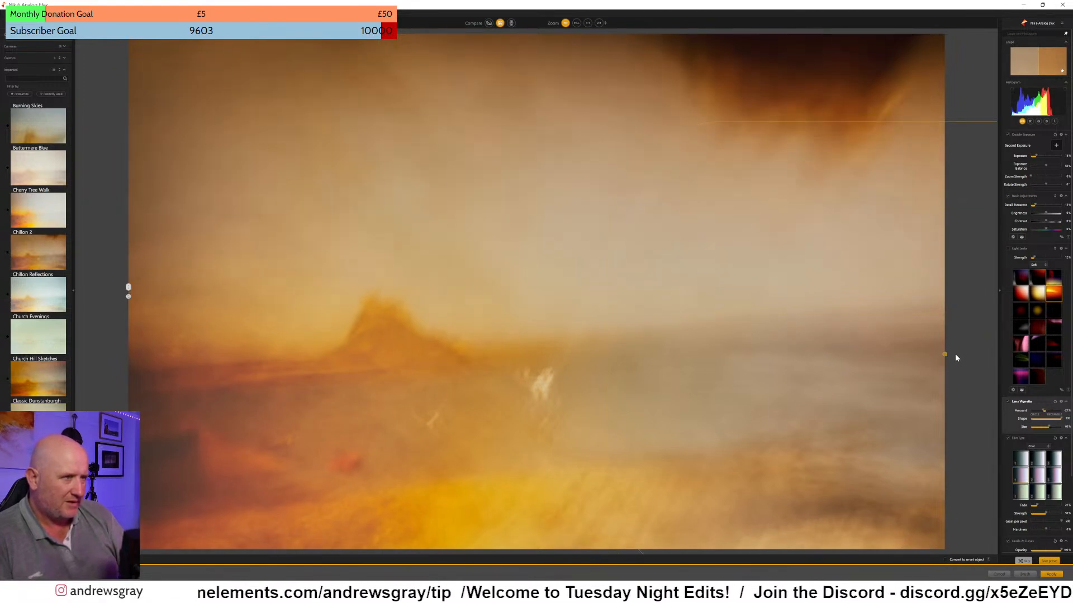
{"action": "mouse_move", "coordinate": [998, 172]}
{"action": "left_mouse_down"}
{"action": "mouse_move", "coordinate": [1028, 54]}
{"action": "mouse_move", "coordinate": [1033, 66]}
{"action": "left_mouse_up"}
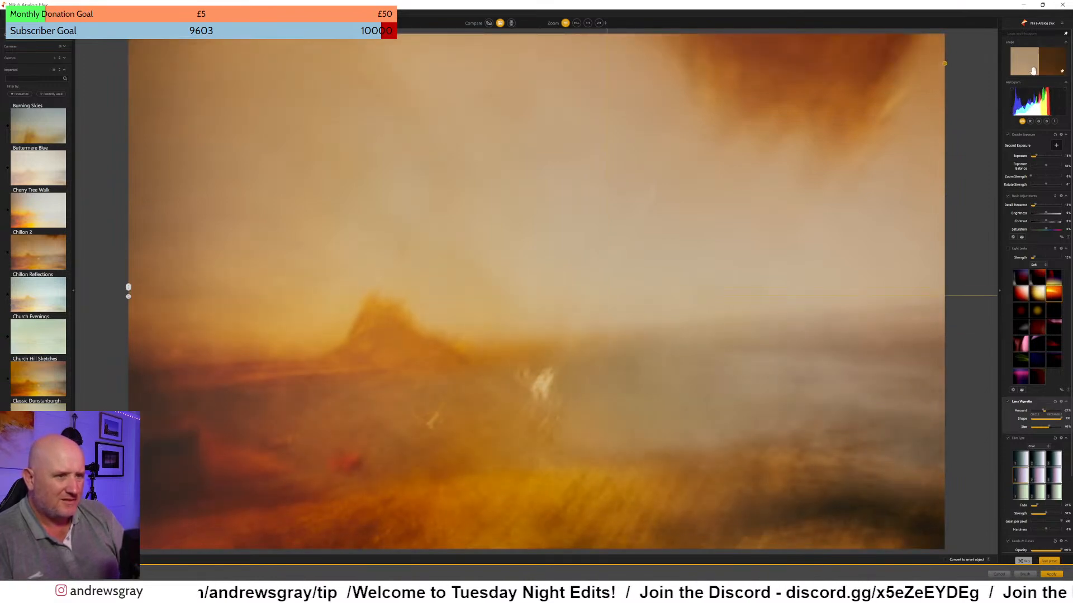
{"action": "mouse_move", "coordinate": [1036, 140]}
{"action": "left_mouse_down"}
{"action": "mouse_move", "coordinate": [1037, 177]}
{"action": "mouse_move", "coordinate": [987, 197]}
{"action": "mouse_move", "coordinate": [977, 224]}
{"action": "left_mouse_up"}
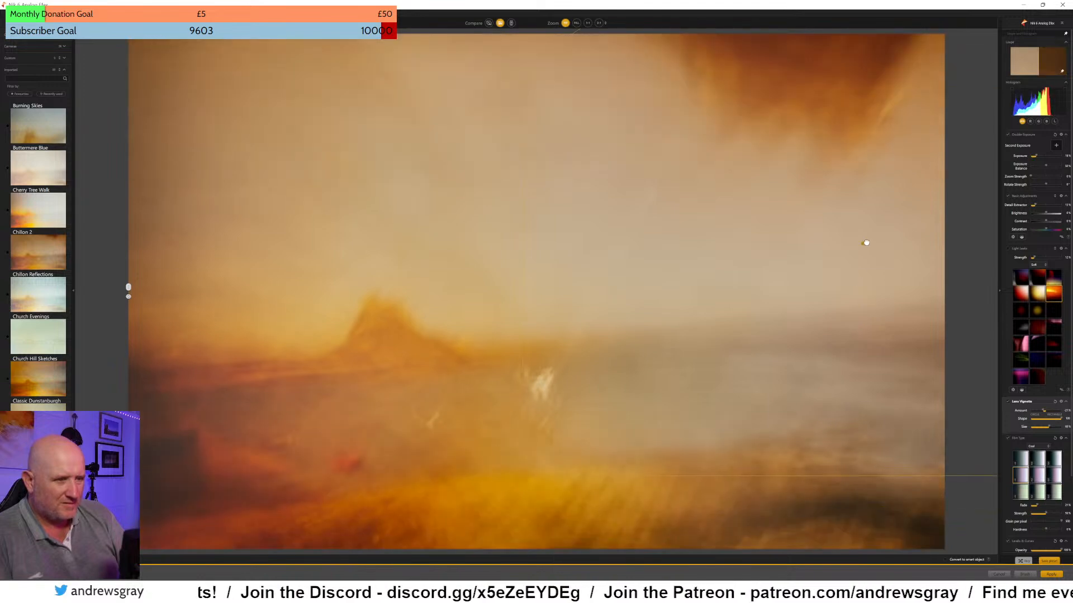
{"action": "left_click_drag", "start_coordinate": [920, 214], "coordinate": [957, 173]}
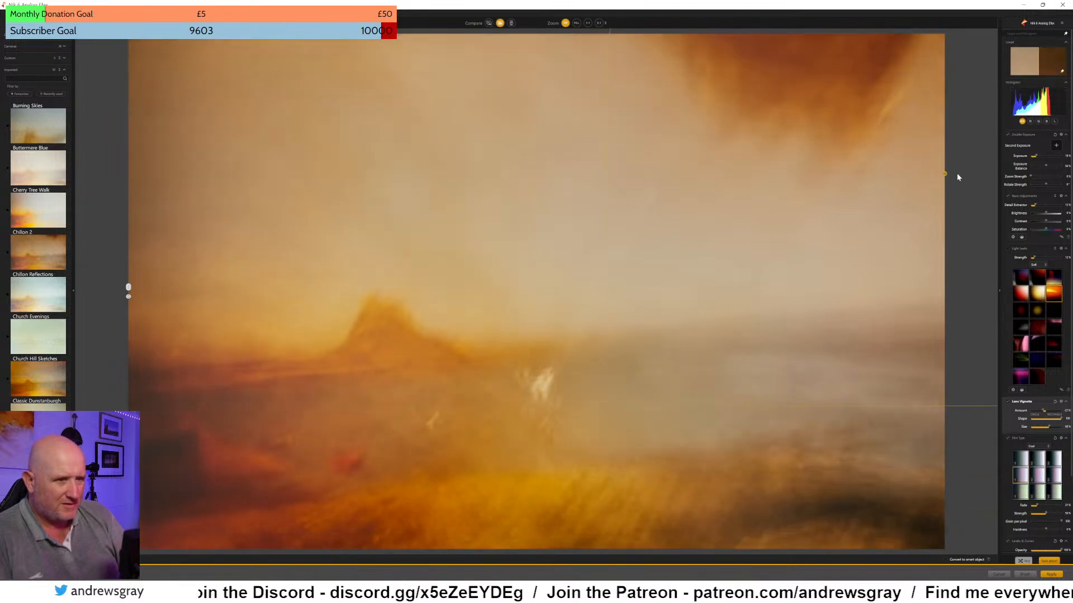
{"action": "left_click_drag", "start_coordinate": [997, 143], "coordinate": [997, 34]}
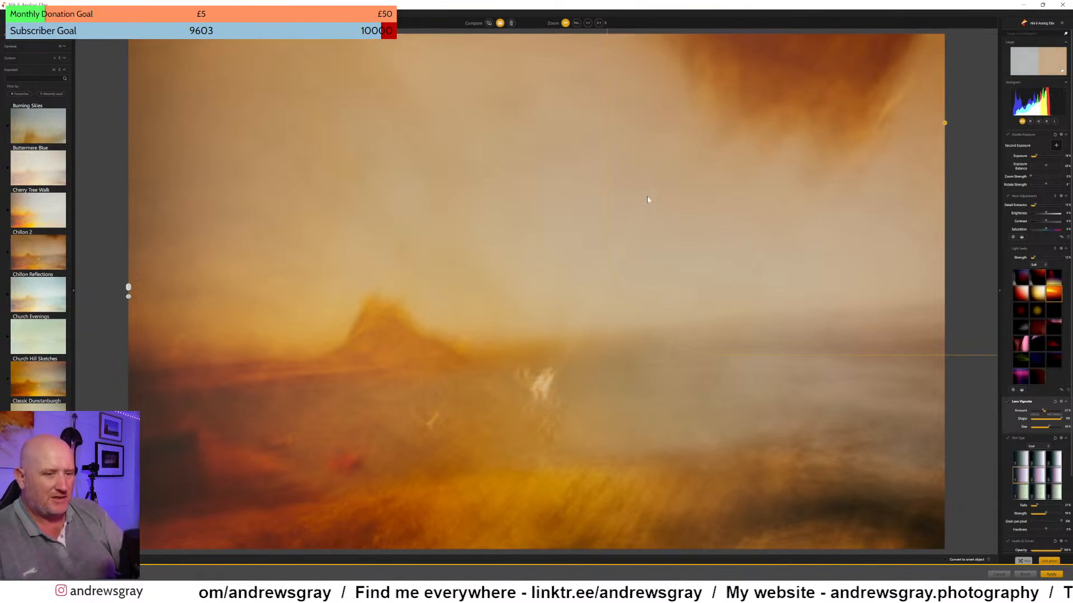
Examine the full processed result with the split comparison moved fully aside, and check the image with and without the Film Type effect
{"action": "mouse_move", "coordinate": [128, 287]}
{"action": "left_mouse_down"}
{"action": "mouse_move", "coordinate": [905, 347]}
{"action": "mouse_move", "coordinate": [128, 288]}
{"action": "left_mouse_up"}
{"action": "left_click_drag", "start_coordinate": [49, 288], "coordinate": [1, 285]}
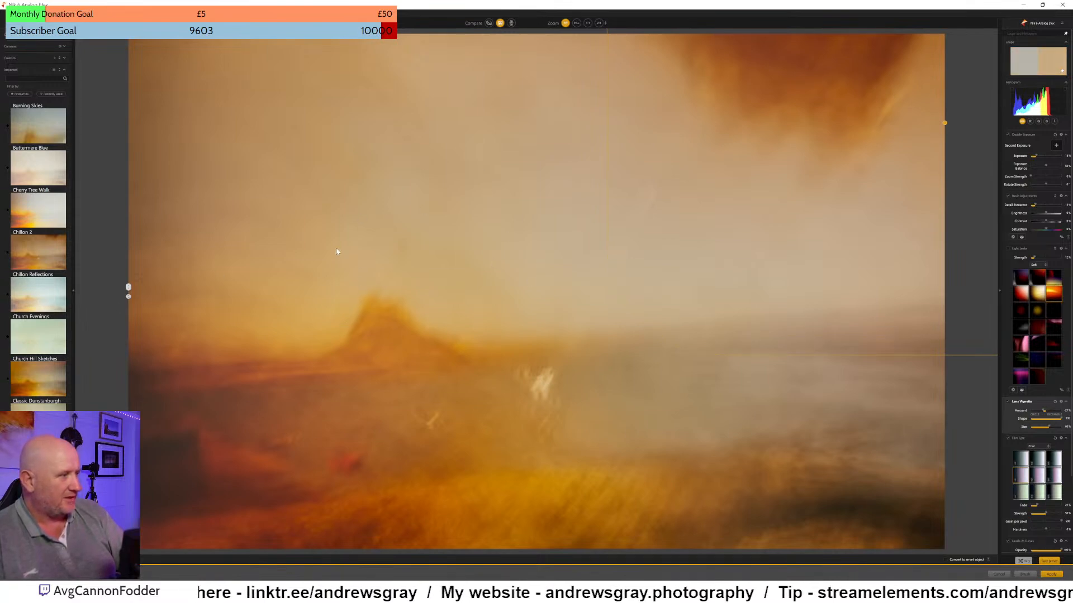
{"action": "left_click", "coordinate": [1007, 438]}
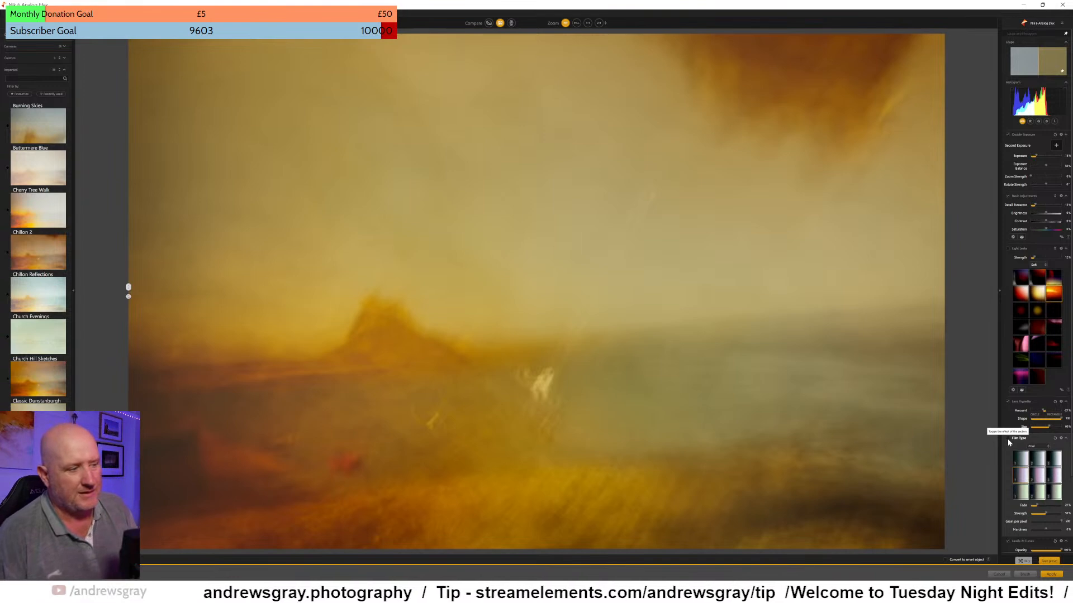
{"action": "left_click", "coordinate": [1009, 442]}
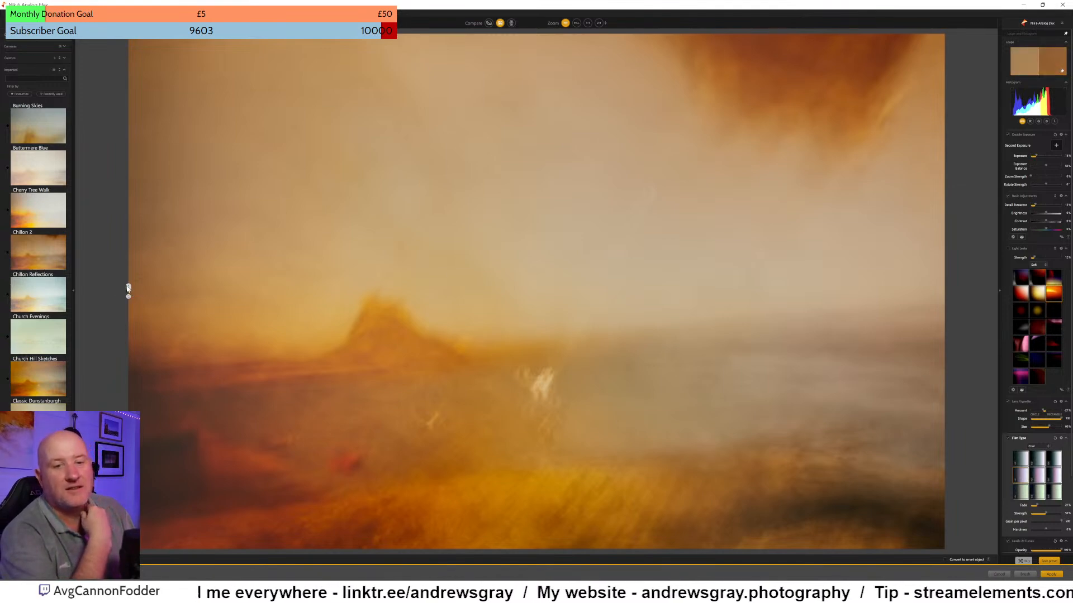
{"action": "left_click_drag", "start_coordinate": [128, 288], "coordinate": [112, 309]}
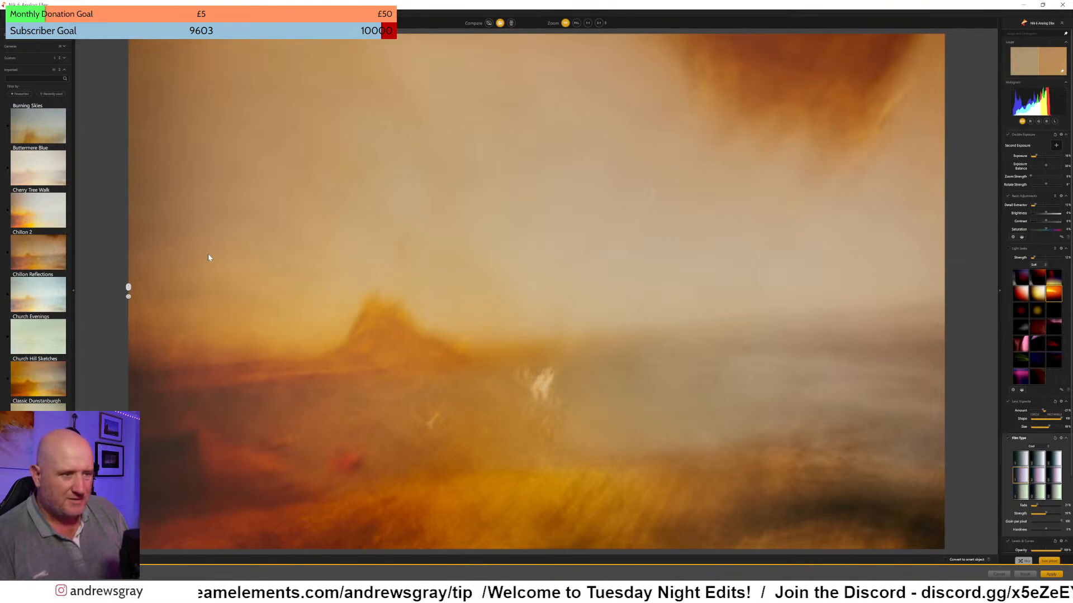
{"action": "left_click_drag", "start_coordinate": [138, 292], "coordinate": [116, 370]}
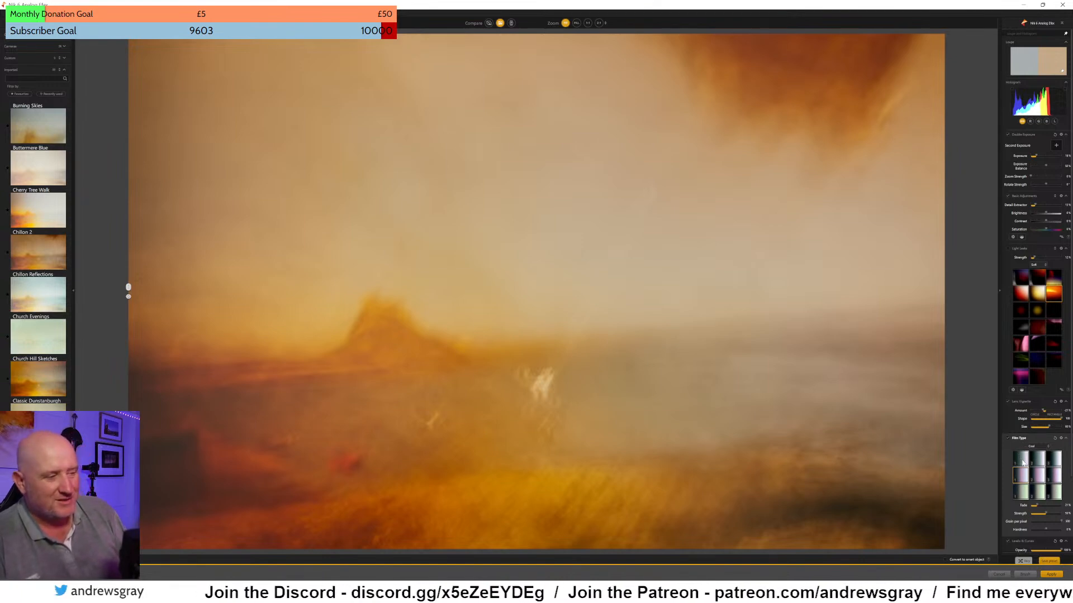
Try several Film Type swatches from the Cool and Warm sets, and settle on the first swatch in the middle row of Cool
{"action": "left_click", "coordinate": [1022, 494]}
{"action": "left_click", "coordinate": [1023, 476]}
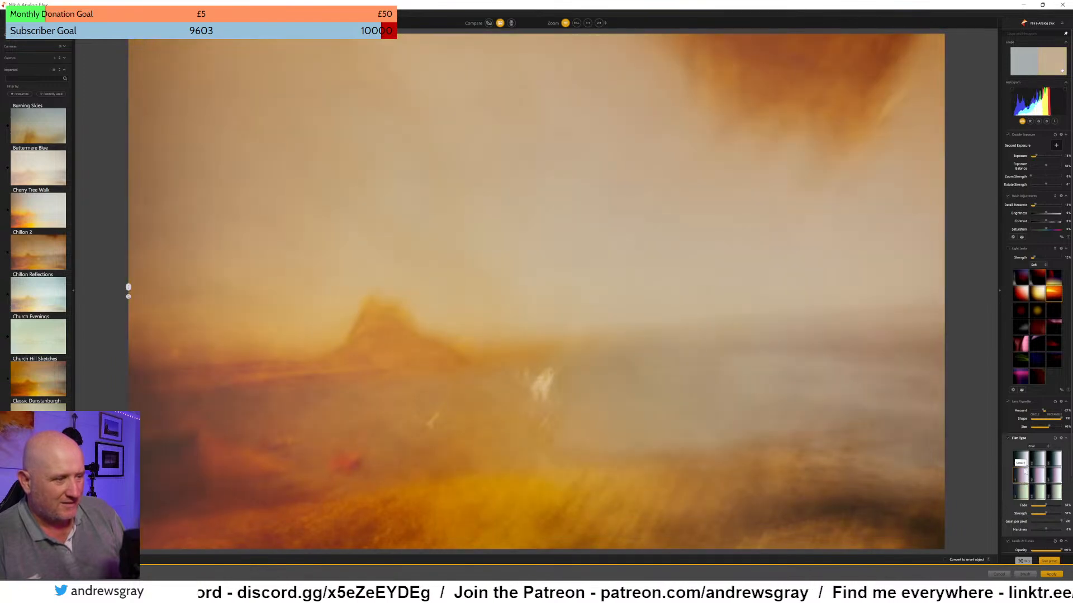
{"action": "left_click", "coordinate": [1035, 449]}
{"action": "left_click", "coordinate": [1035, 454]}
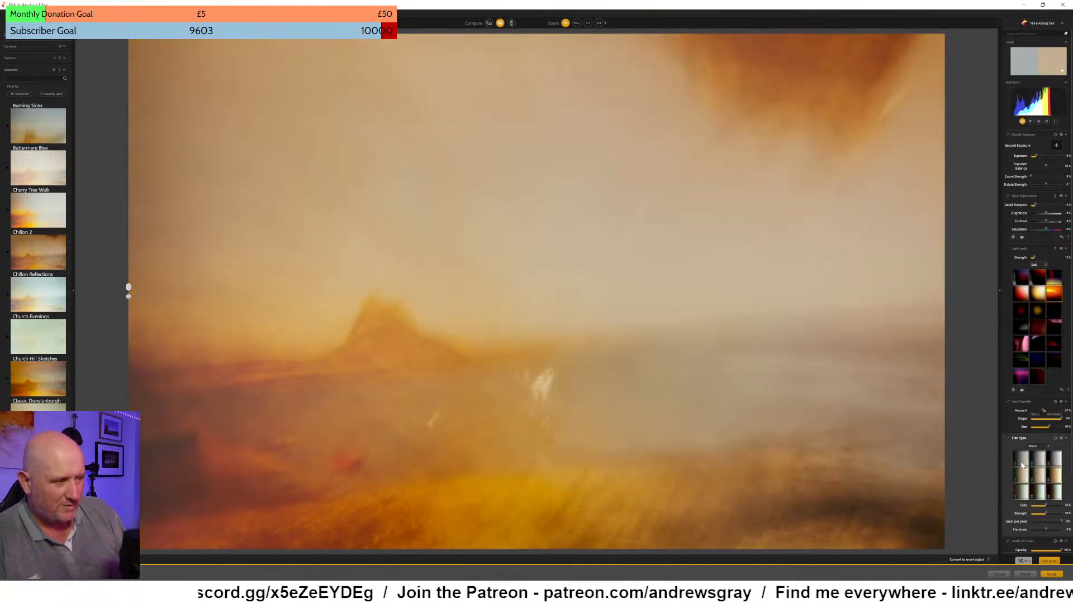
{"action": "left_click", "coordinate": [1023, 477]}
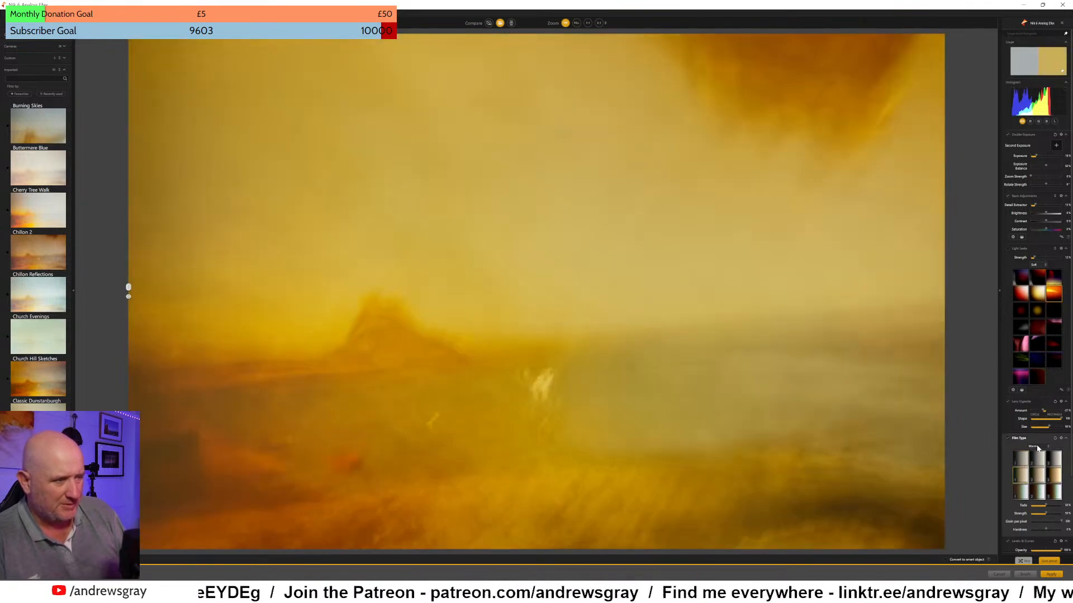
{"action": "left_click", "coordinate": [1037, 448]}
{"action": "left_click", "coordinate": [1035, 454]}
{"action": "left_click", "coordinate": [1023, 478]}
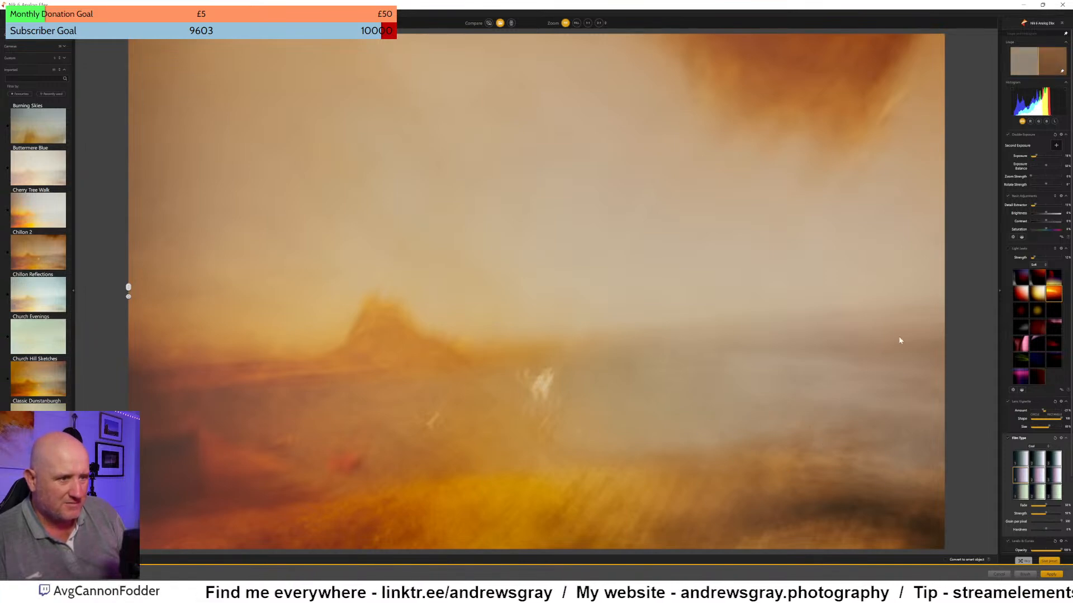
Apply the Analog Efex result to the Photoshop document and hide its layer above Group 3
{"action": "left_click", "coordinate": [1051, 574]}
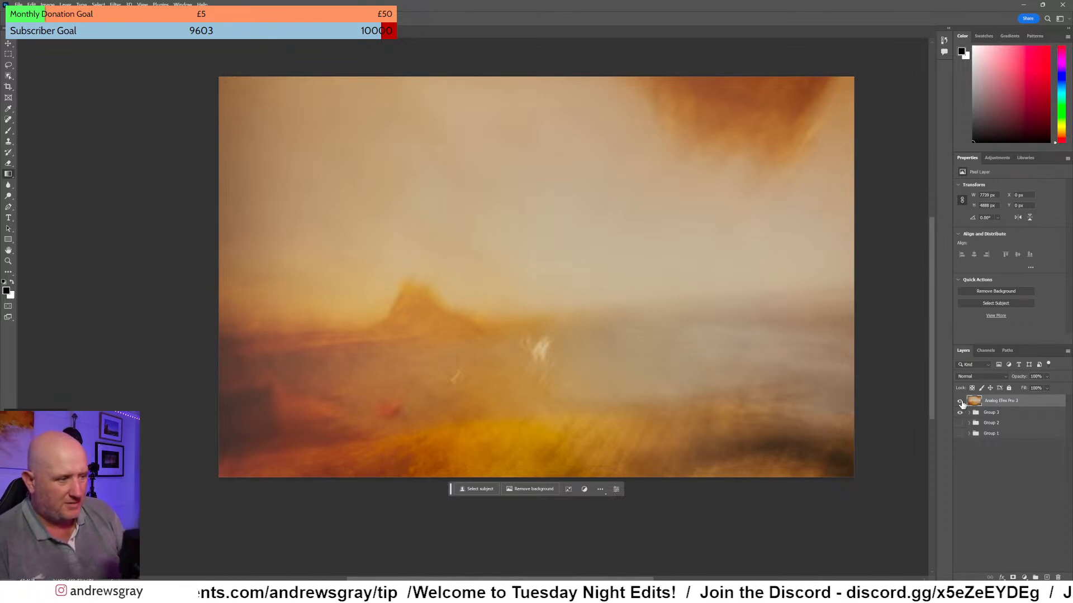
{"action": "left_click", "coordinate": [960, 402]}
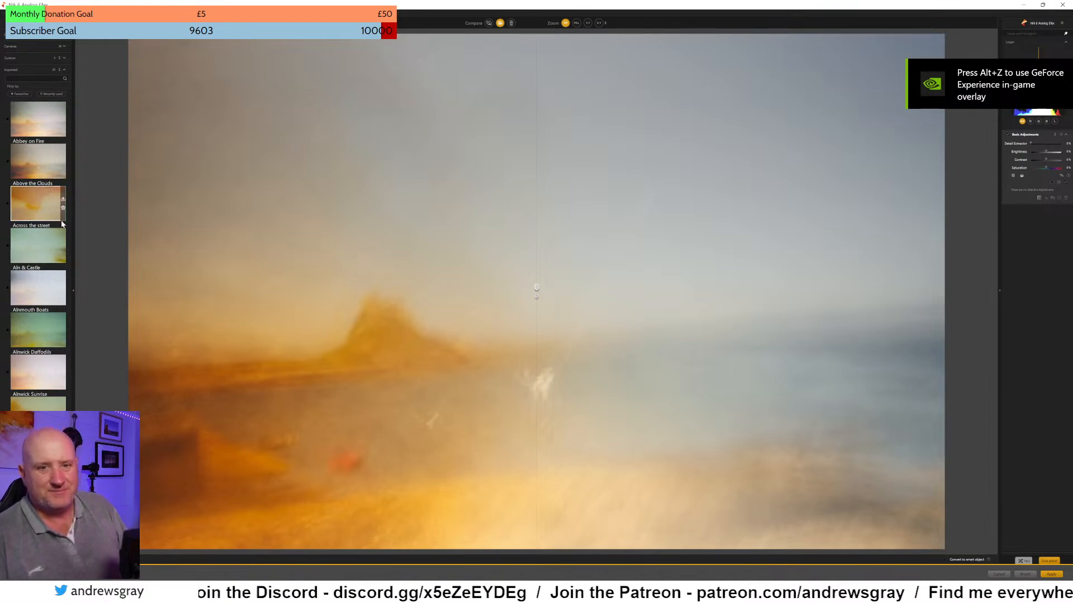
Apply the Classic Dunstanburgh preset to the original castle composite in Analog Efex and extend the split preview across the whole image
{"action": "scroll", "coordinate": [59, 236], "scroll_direction": "down", "scroll_amount": 5}
{"action": "scroll", "coordinate": [59, 236], "scroll_direction": "down", "scroll_amount": 6}
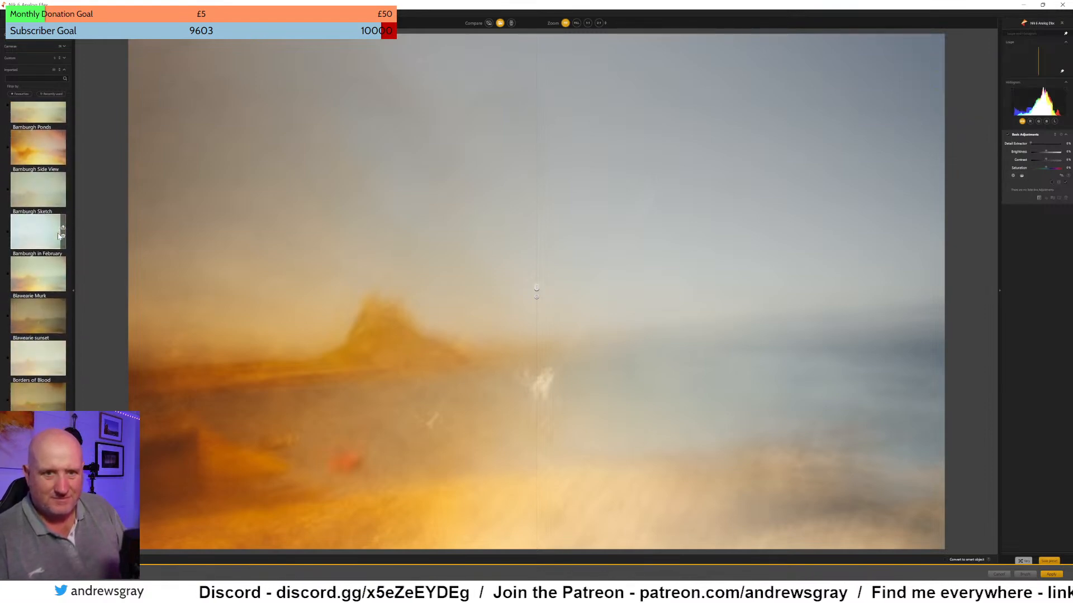
{"action": "scroll", "coordinate": [42, 335], "scroll_direction": "down", "scroll_amount": 1}
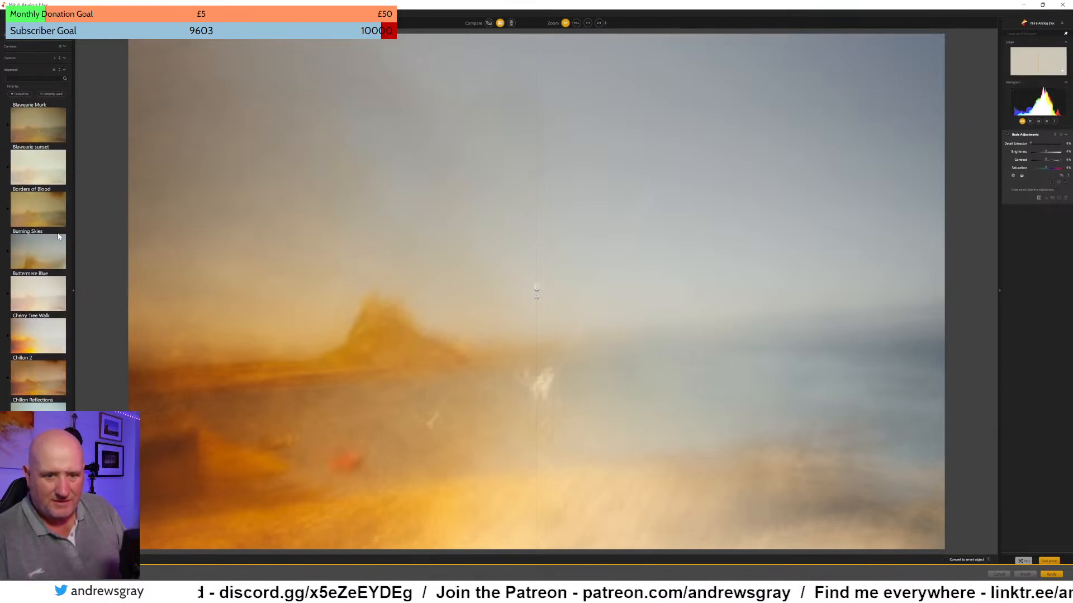
{"action": "scroll", "coordinate": [40, 366], "scroll_direction": "down", "scroll_amount": 5}
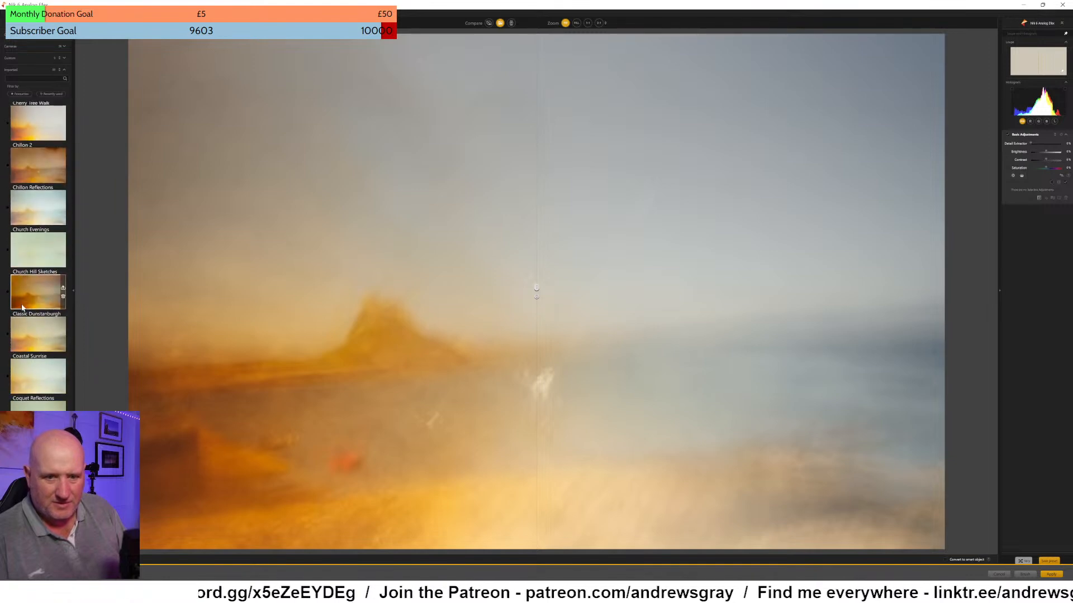
{"action": "left_click", "coordinate": [21, 302]}
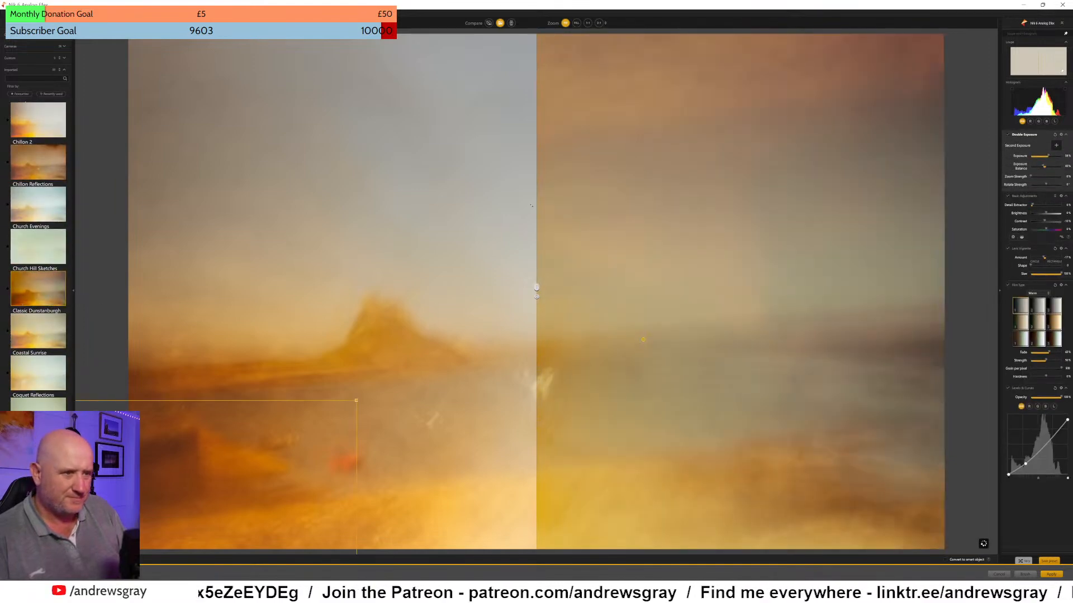
{"action": "left_click_drag", "start_coordinate": [537, 287], "coordinate": [116, 288]}
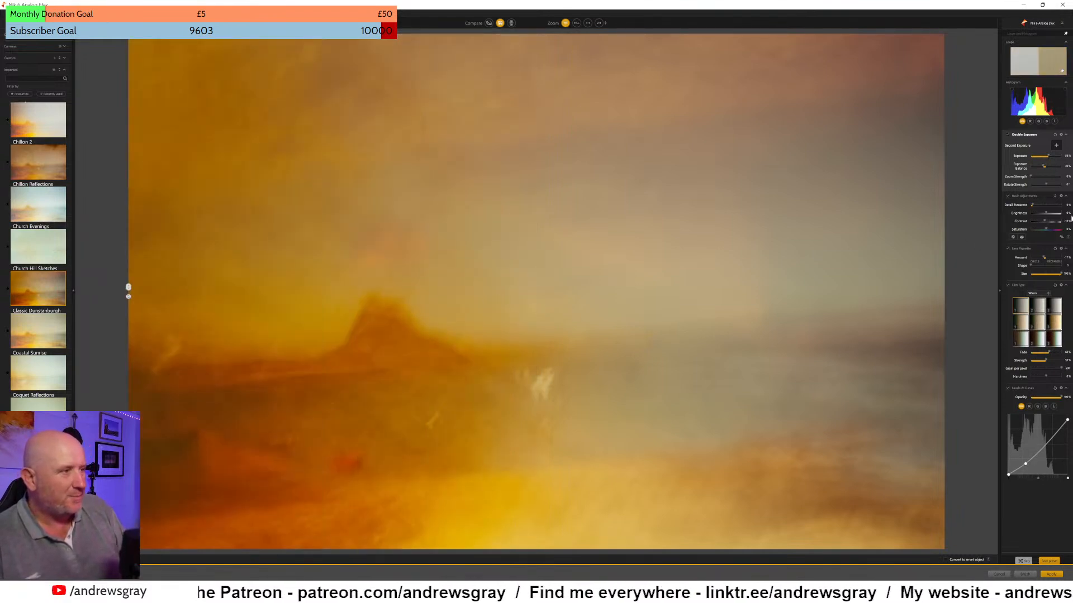
Compare the image with and without Double Exposure, try several overlay scales, and settle its corner just below the castle
{"action": "left_click", "coordinate": [1007, 134]}
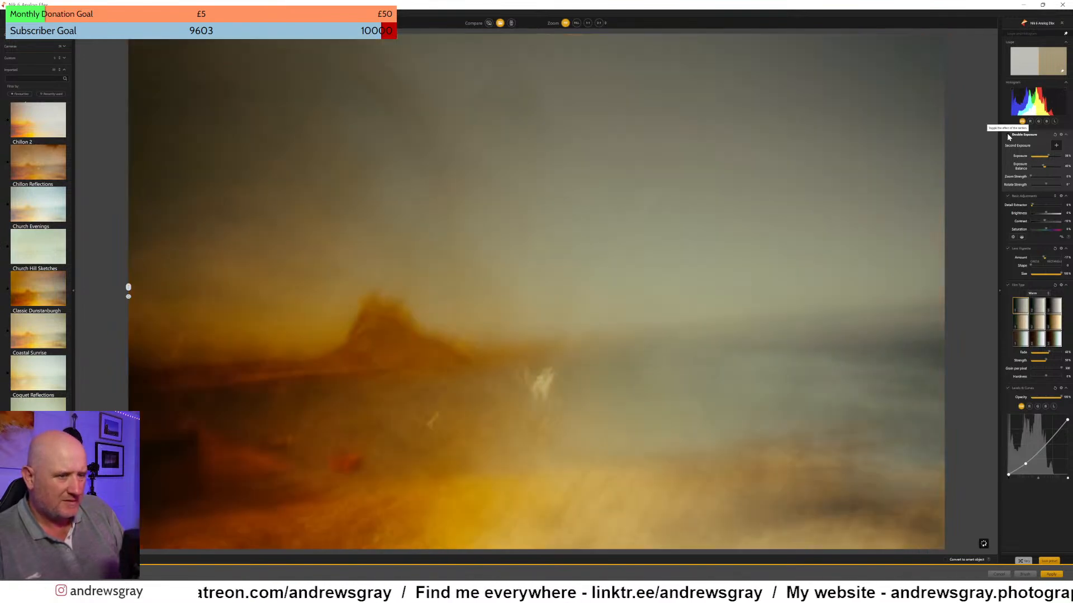
{"action": "left_click", "coordinate": [1007, 134]}
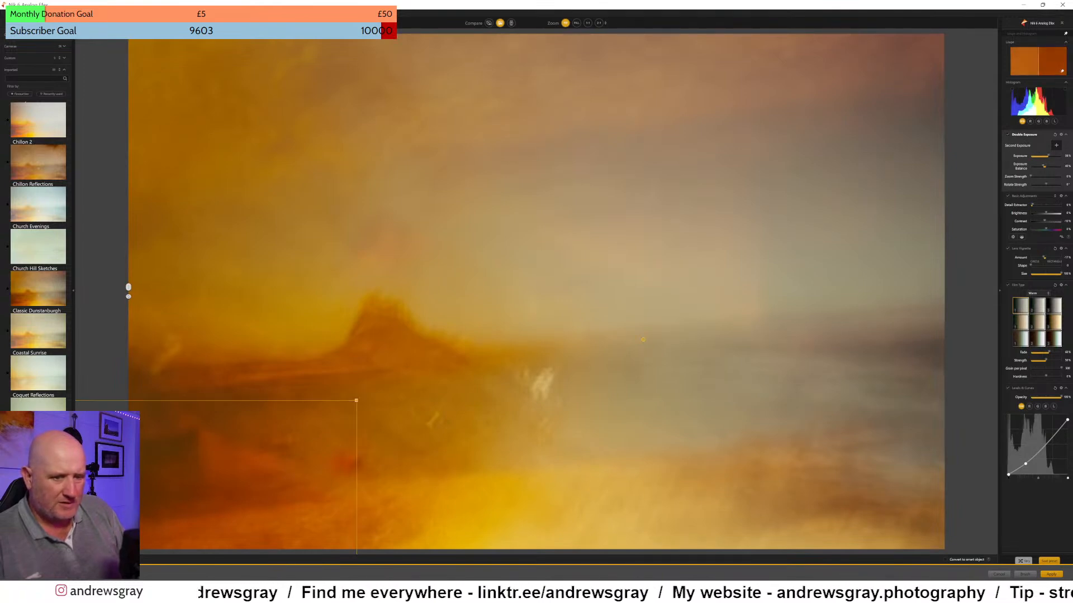
{"action": "left_click_drag", "start_coordinate": [128, 546], "coordinate": [356, 405]}
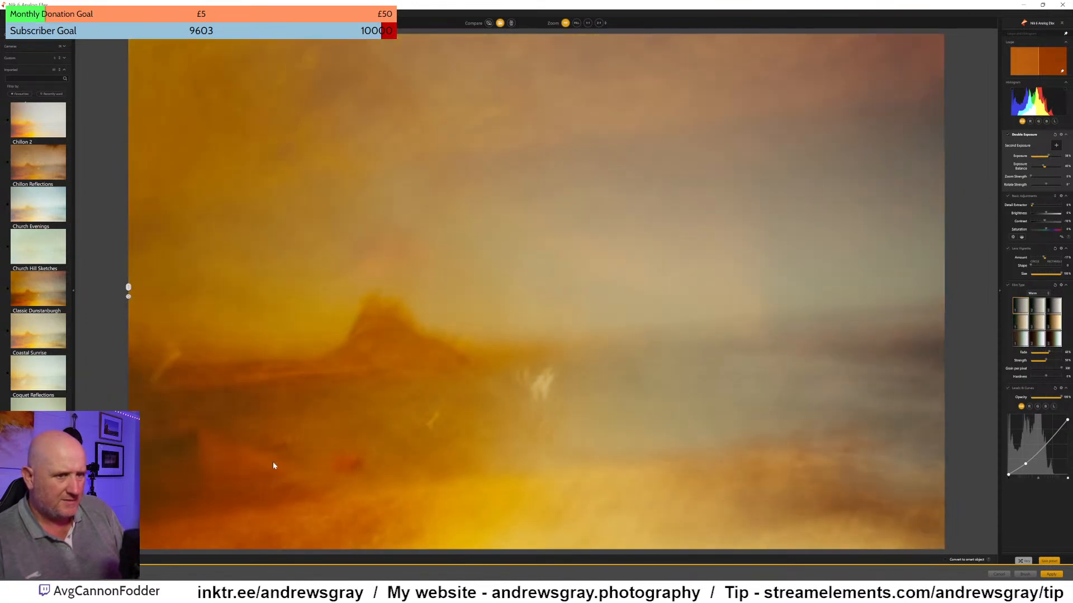
{"action": "left_click_drag", "start_coordinate": [345, 414], "coordinate": [444, 351]}
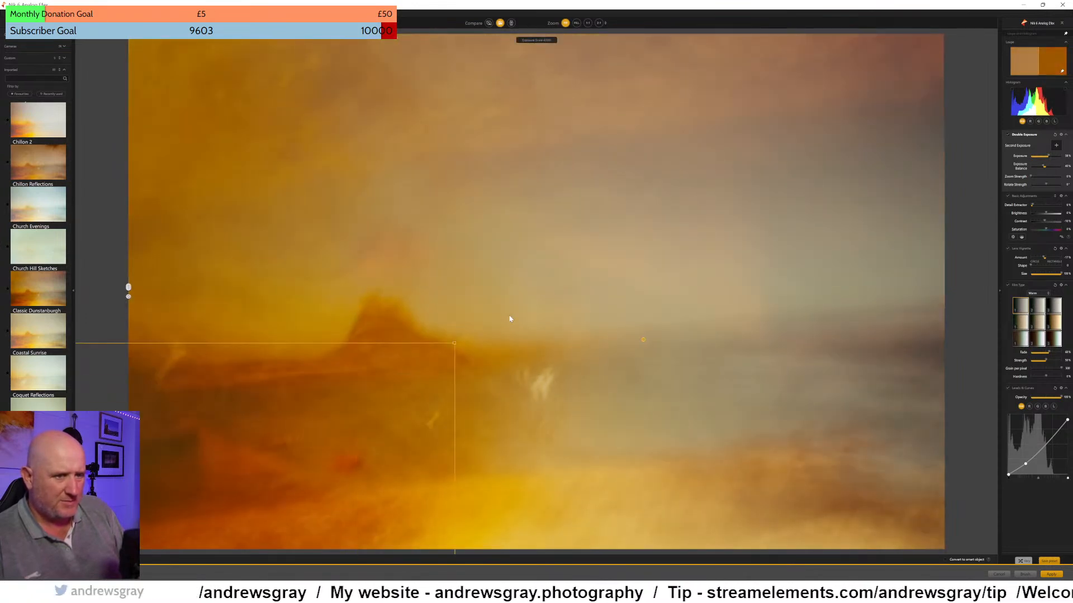
{"action": "left_click_drag", "start_coordinate": [454, 343], "coordinate": [744, 168]}
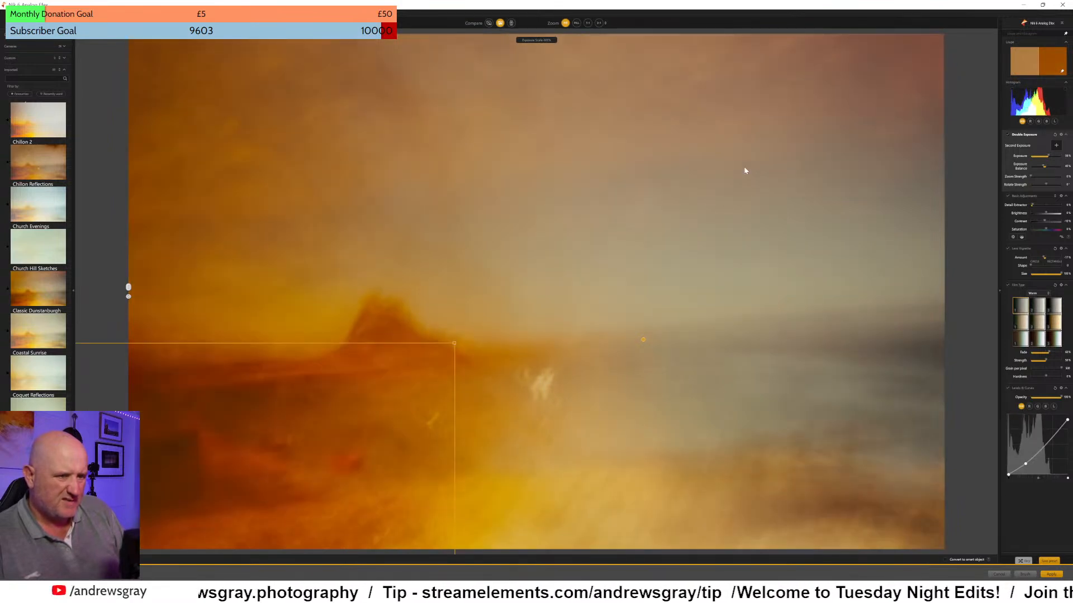
{"action": "left_click_drag", "start_coordinate": [745, 167], "coordinate": [134, 503]}
{"action": "left_click_drag", "start_coordinate": [255, 438], "coordinate": [297, 426]}
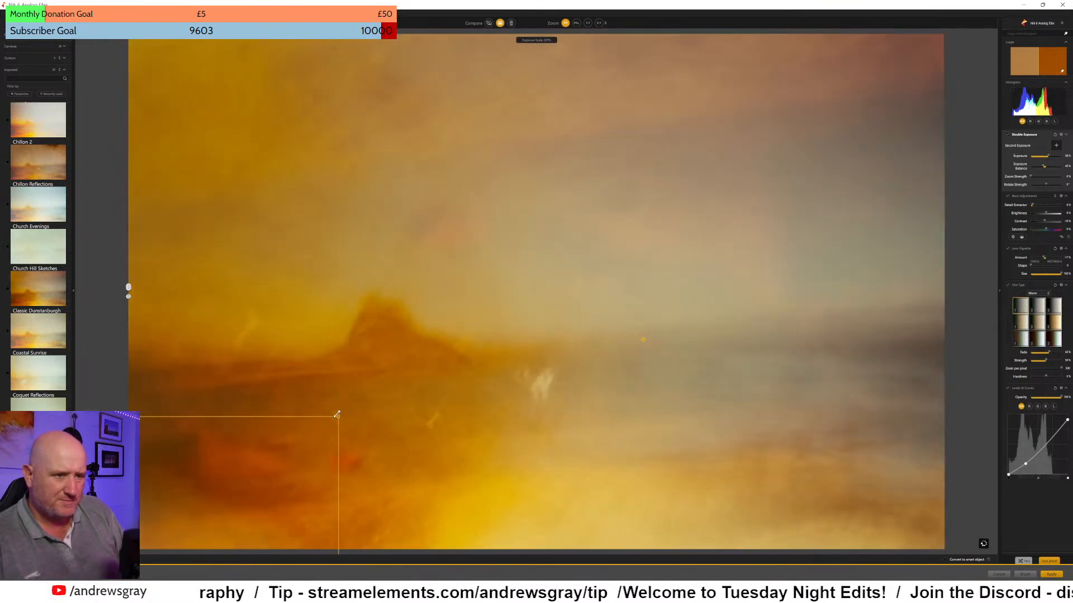
{"action": "left_click_drag", "start_coordinate": [341, 412], "coordinate": [377, 399]}
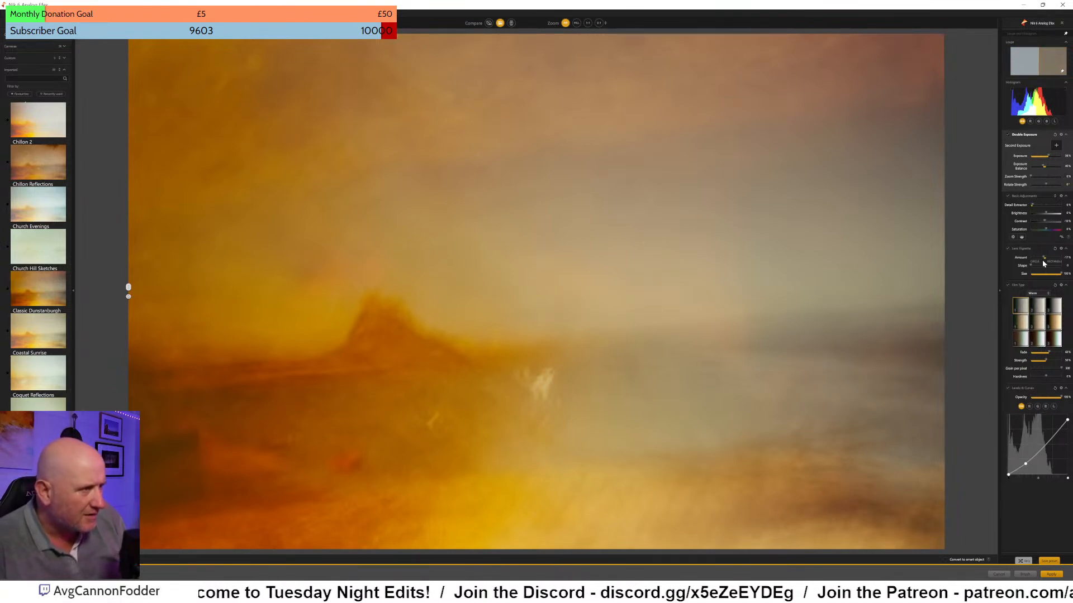
Move the Lens Vignette centre from the image's lower-right corner to the upper-right sky, make its shape slightly rectangular, and readjust its amount
{"action": "left_click", "coordinate": [1019, 249]}
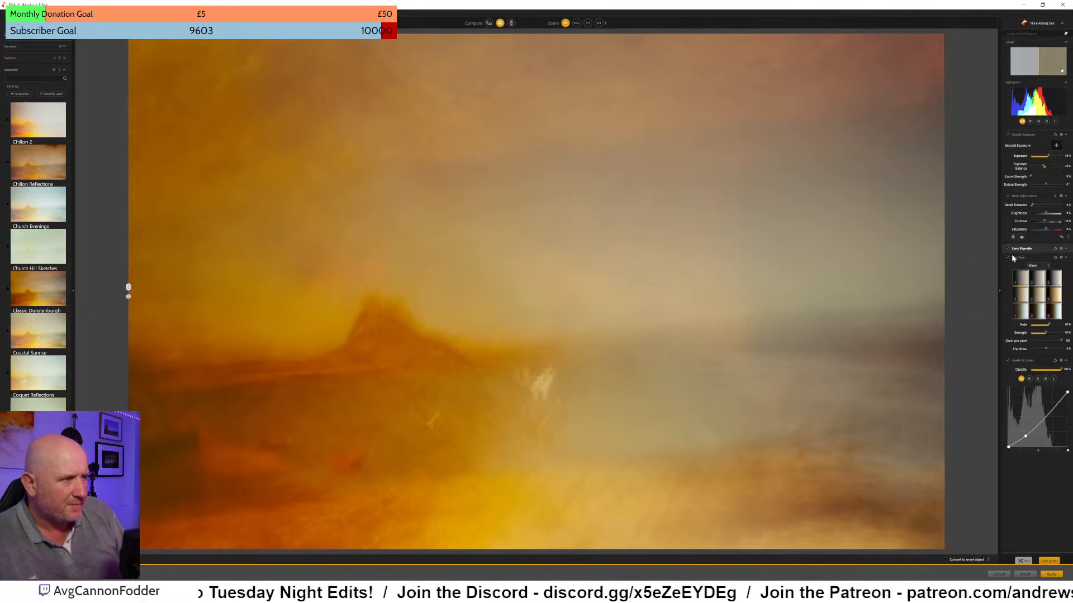
{"action": "left_click", "coordinate": [1029, 252]}
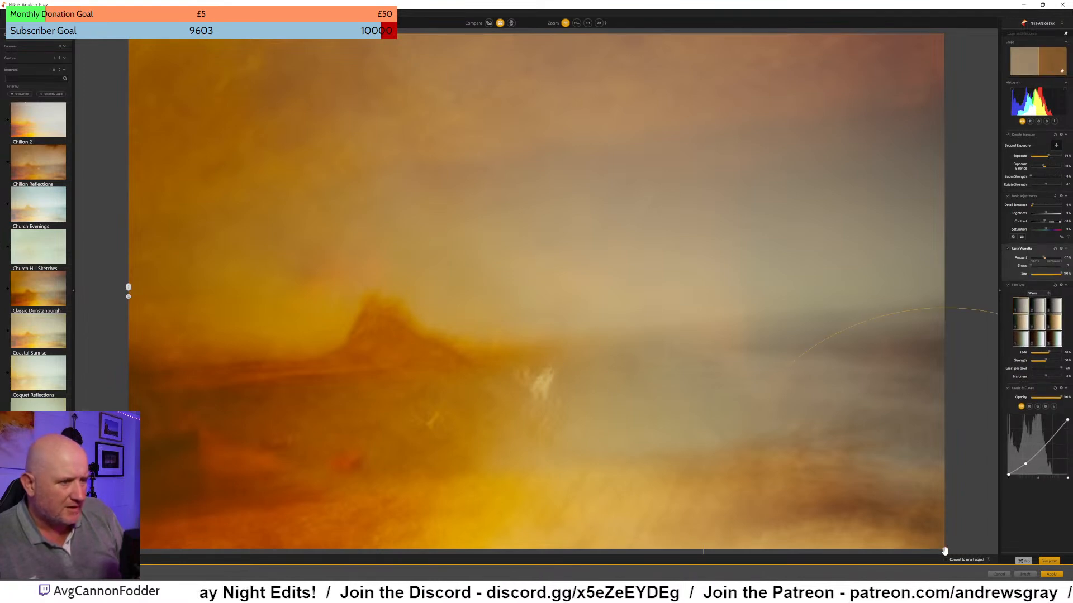
{"action": "mouse_move", "coordinate": [769, 345]}
{"action": "left_mouse_down"}
{"action": "mouse_move", "coordinate": [663, 357]}
{"action": "mouse_move", "coordinate": [914, 143]}
{"action": "mouse_move", "coordinate": [920, 100]}
{"action": "left_mouse_up"}
{"action": "mouse_move", "coordinate": [672, 2]}
{"action": "left_mouse_down"}
{"action": "mouse_move", "coordinate": [869, 102]}
{"action": "mouse_move", "coordinate": [883, 88]}
{"action": "left_mouse_up"}
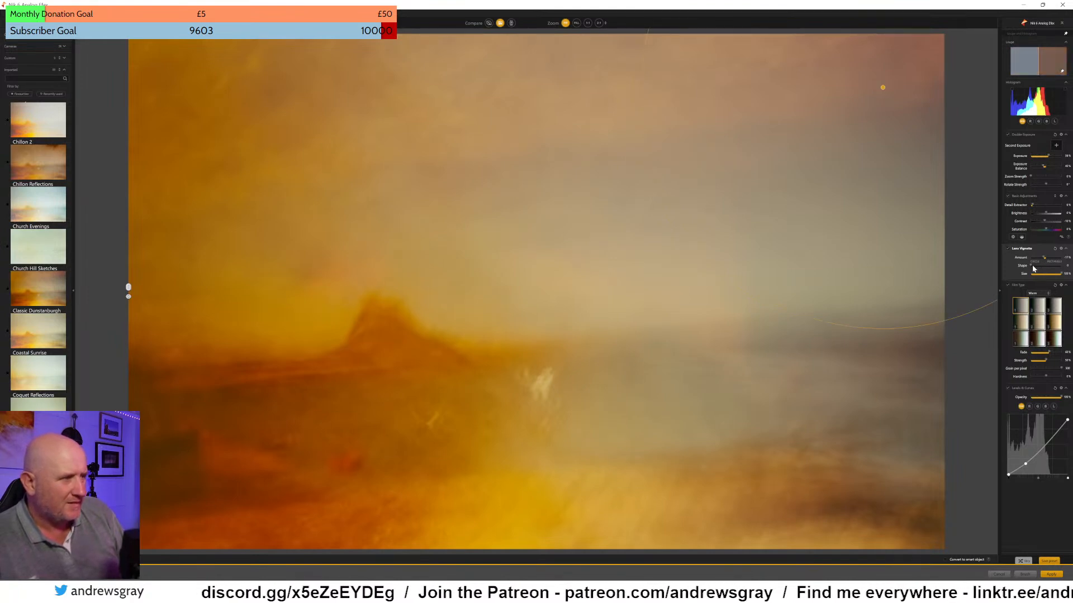
{"action": "left_click_drag", "start_coordinate": [1061, 266], "coordinate": [961, 270]}
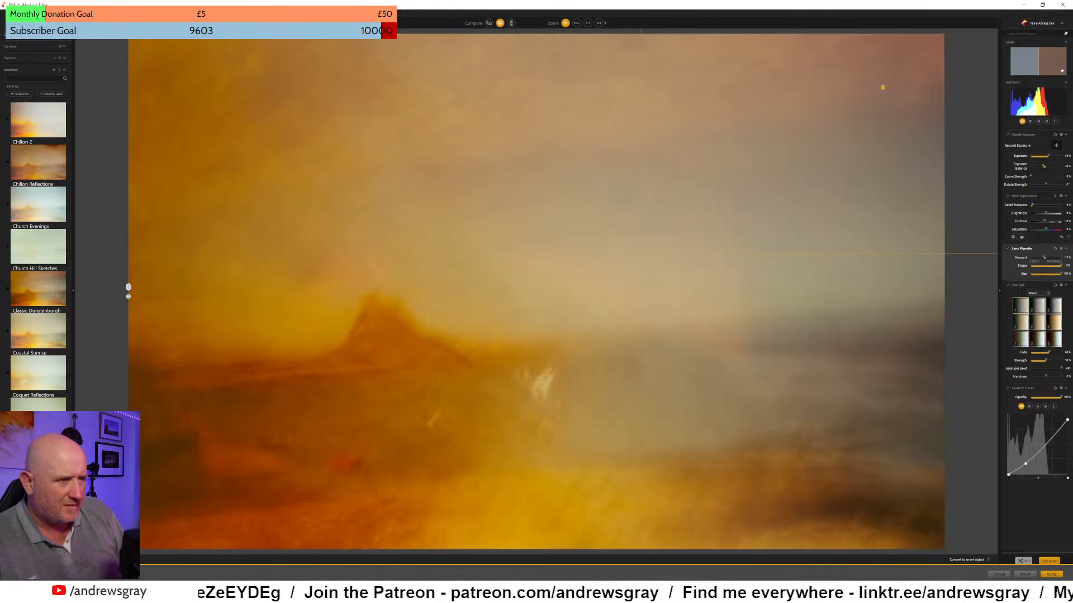
{"action": "left_click", "coordinate": [1038, 267]}
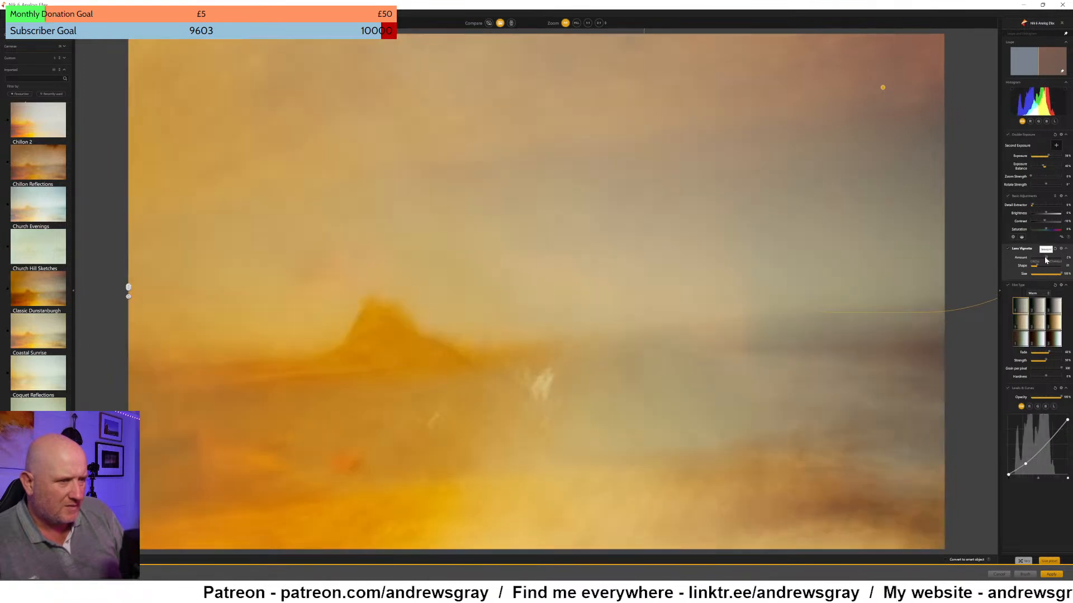
{"action": "mouse_move", "coordinate": [1047, 258]}
{"action": "left_mouse_down"}
{"action": "mouse_move", "coordinate": [1036, 258]}
{"action": "mouse_move", "coordinate": [1043, 261]}
{"action": "left_mouse_up"}
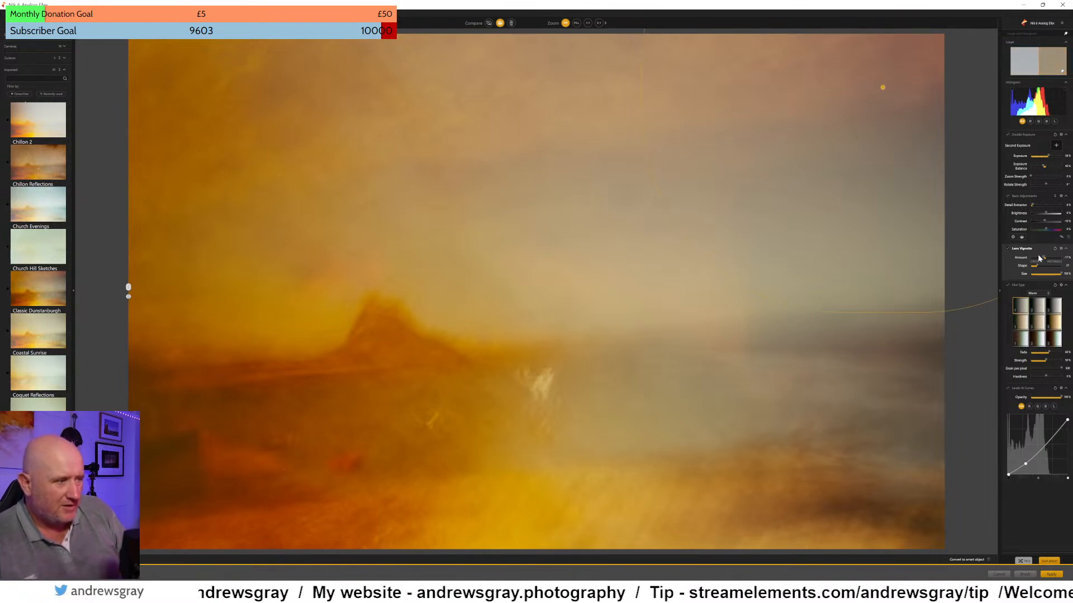
Try several warm and cool Film Type swatches and settle on the first film of the Warm set
{"action": "left_click", "coordinate": [1019, 321]}
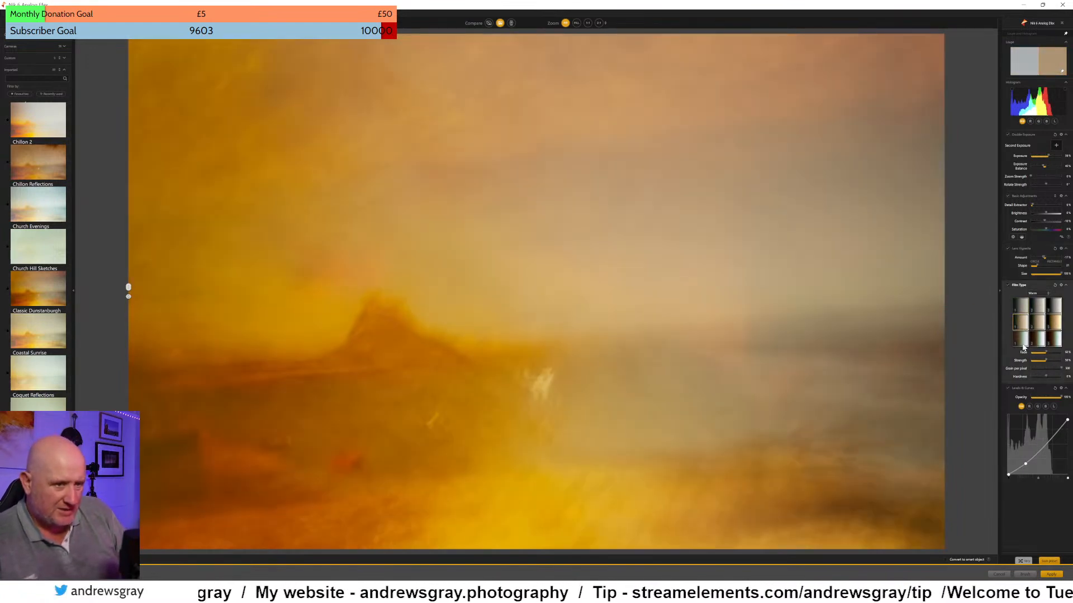
{"action": "left_click", "coordinate": [1026, 342]}
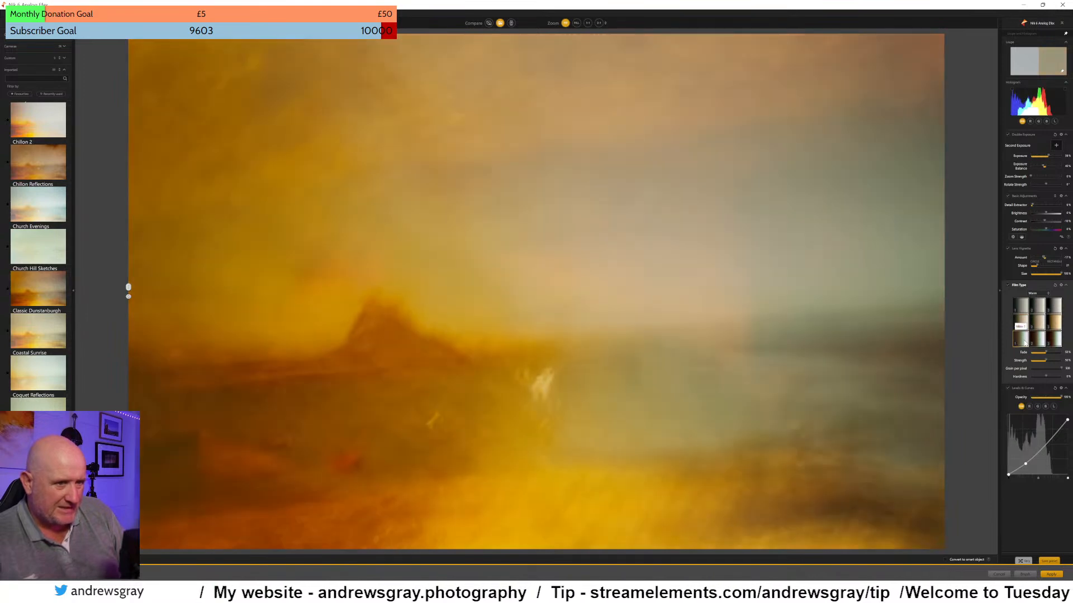
{"action": "left_click", "coordinate": [1036, 295]}
{"action": "left_click", "coordinate": [1034, 306]}
{"action": "left_click", "coordinate": [1024, 327]}
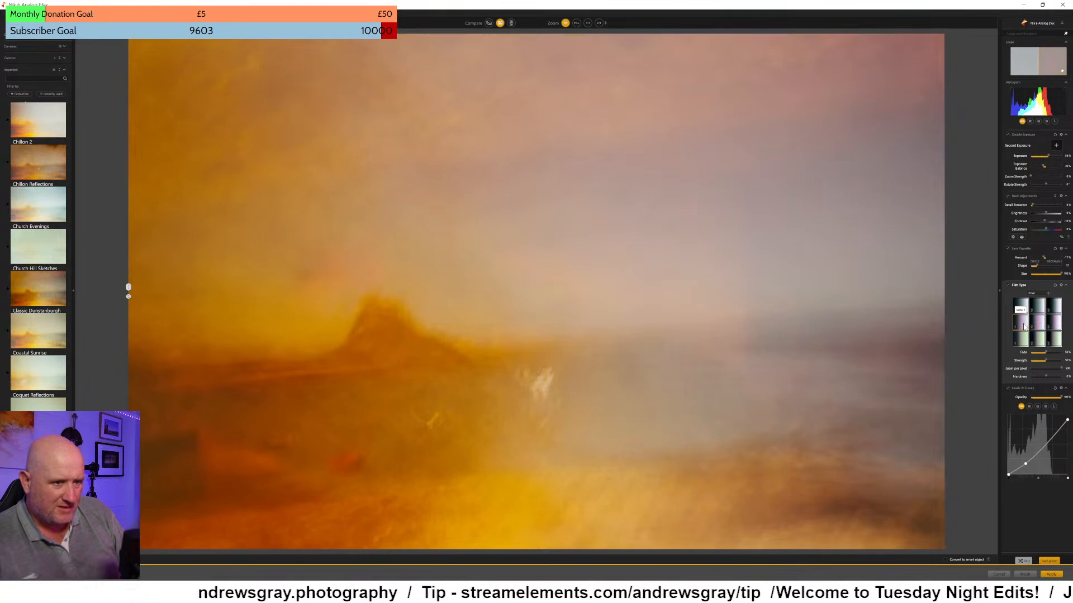
{"action": "left_click", "coordinate": [1021, 311]}
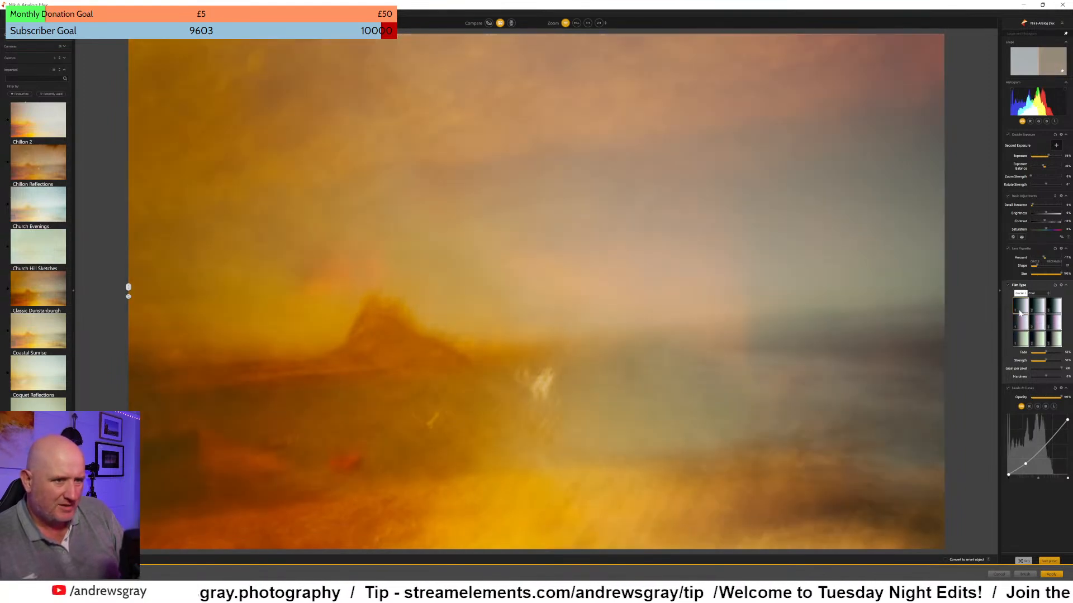
{"action": "left_click", "coordinate": [1020, 340]}
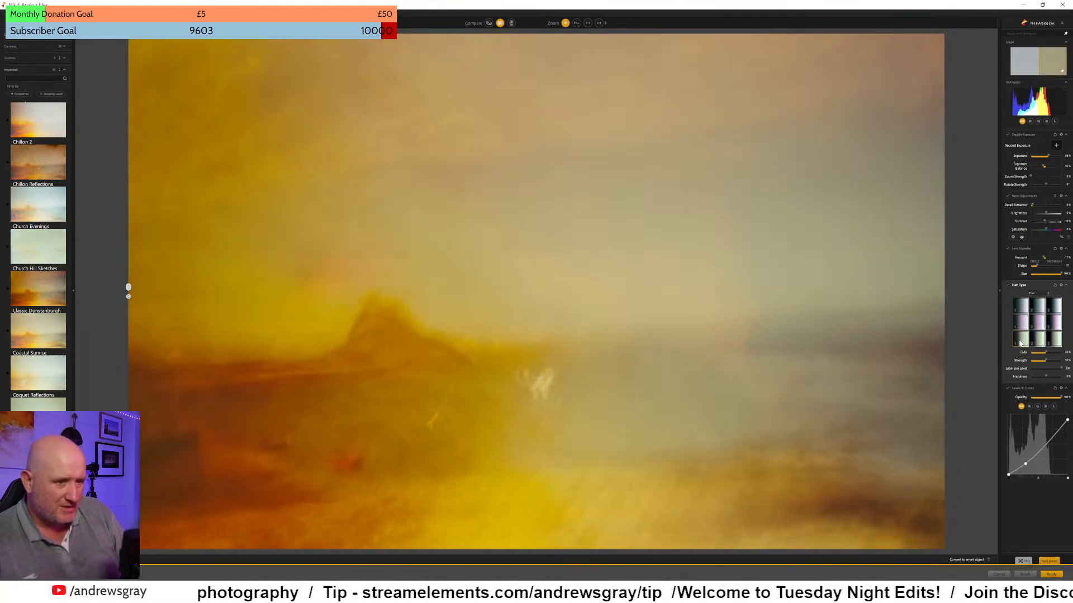
{"action": "left_click", "coordinate": [1040, 294]}
{"action": "left_click", "coordinate": [1029, 304]}
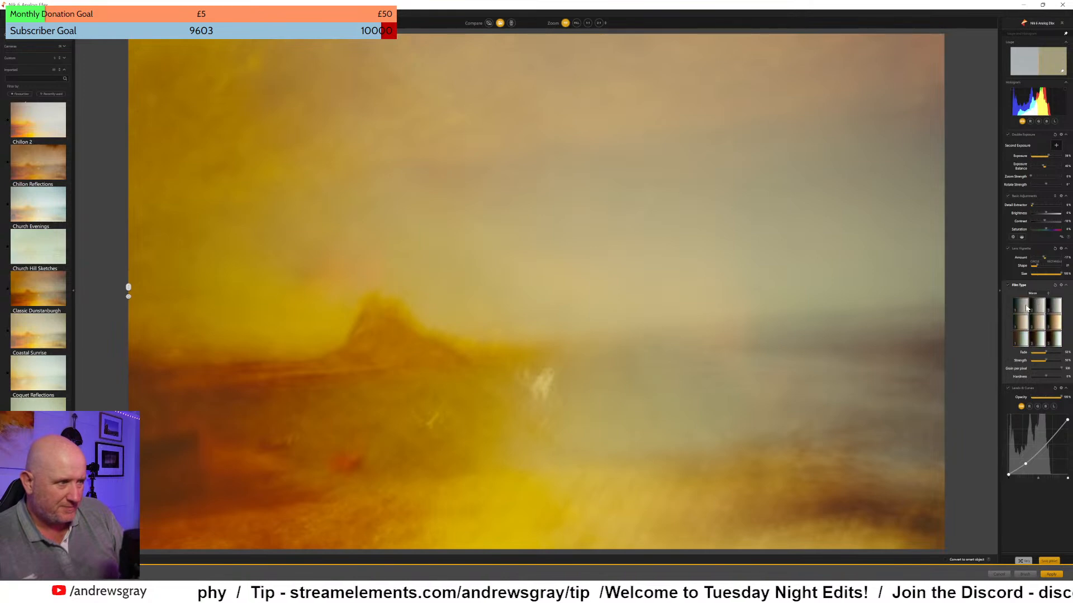
{"action": "left_click", "coordinate": [1022, 308]}
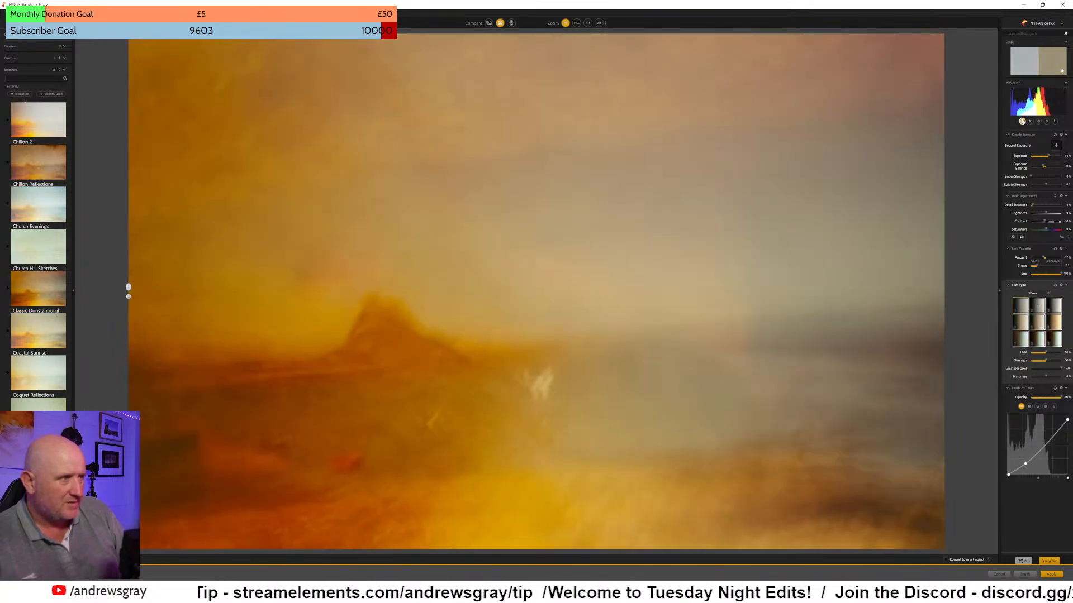
Try a lower saturation in Basic Adjustments, then reset it to the default
{"action": "left_click", "coordinate": [1047, 229]}
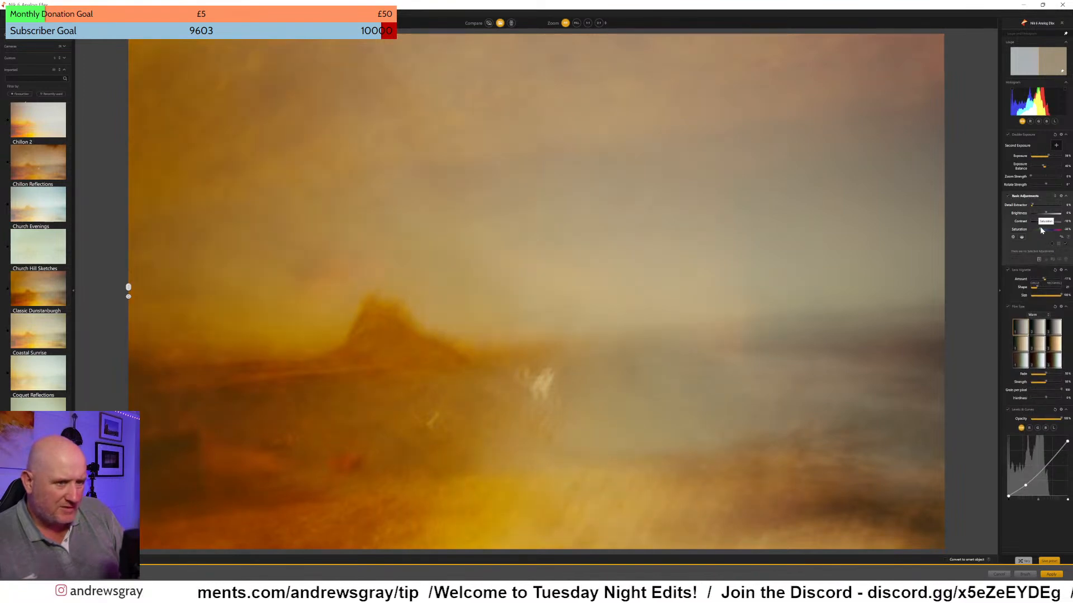
{"action": "left_click_drag", "start_coordinate": [1040, 229], "coordinate": [1041, 230]}
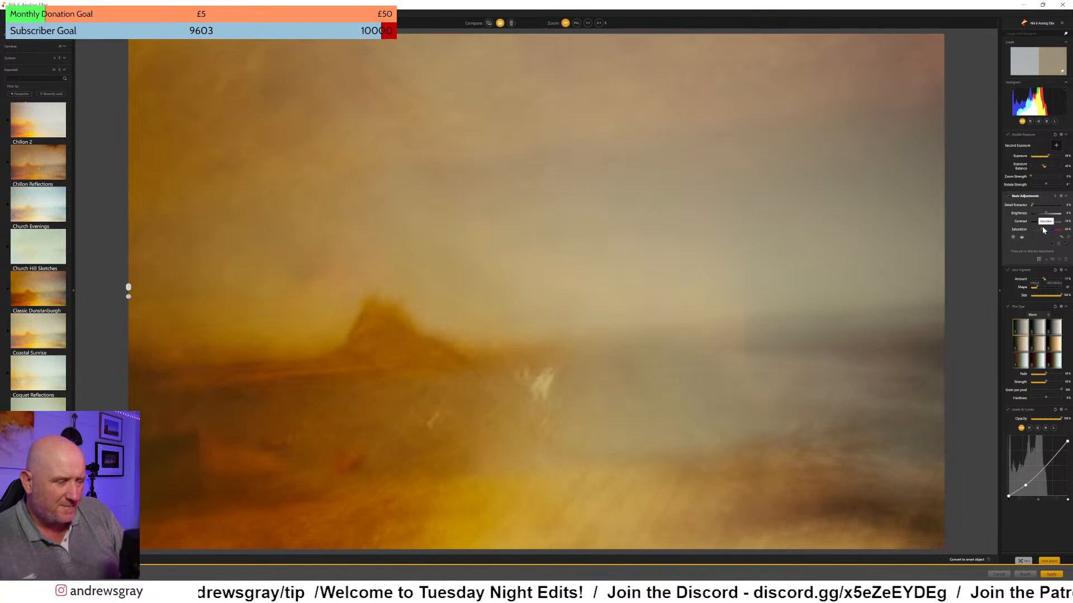
{"action": "double_click", "coordinate": [1043, 227]}
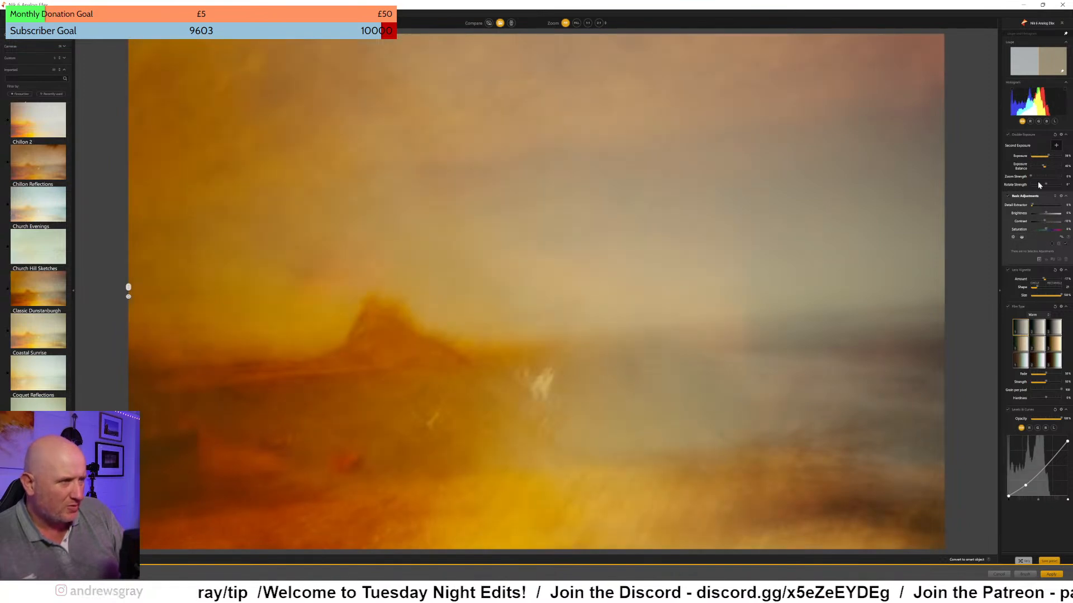
Apply the Analog Efex result and add a Hue/Saturation adjustment layer above it with hue -2, saturation -30 and lightness +12
{"action": "left_click", "coordinate": [1061, 574]}
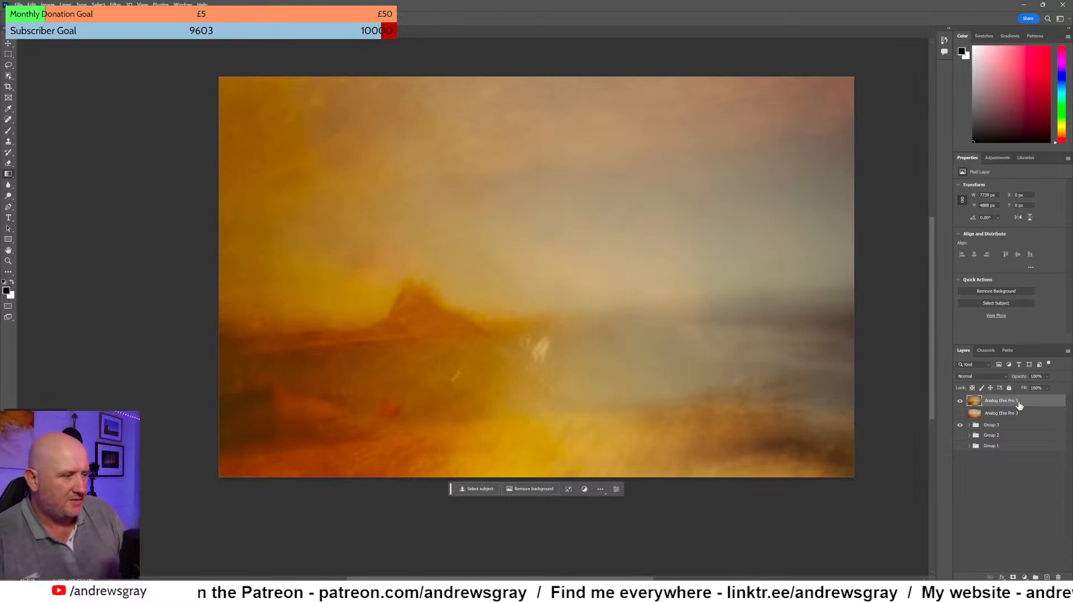
{"action": "left_click", "coordinate": [996, 158]}
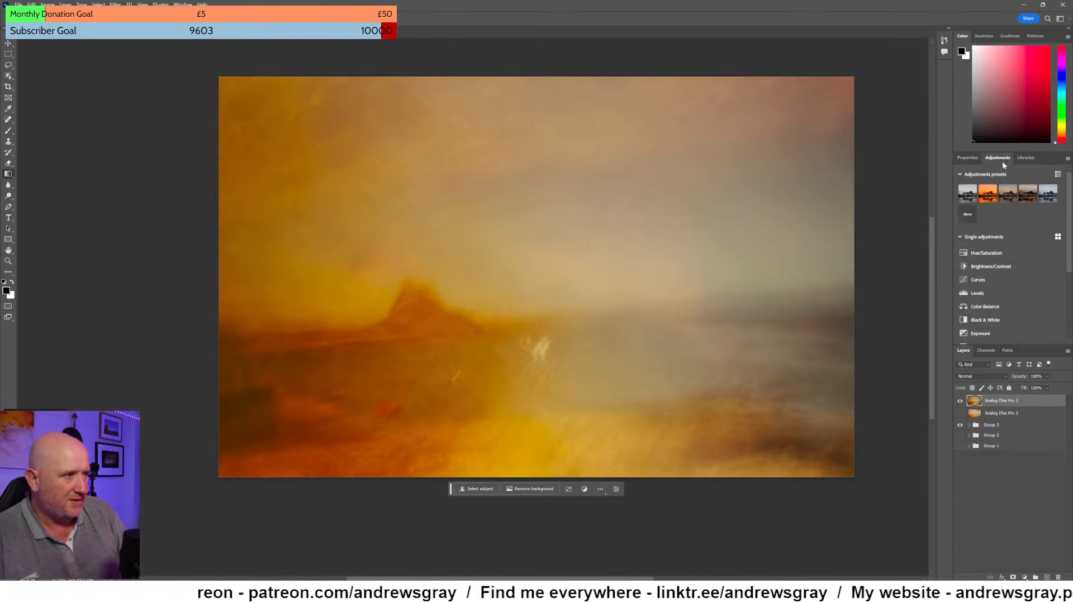
{"action": "left_click", "coordinate": [993, 254]}
{"action": "left_click_drag", "start_coordinate": [1009, 234], "coordinate": [993, 235]}
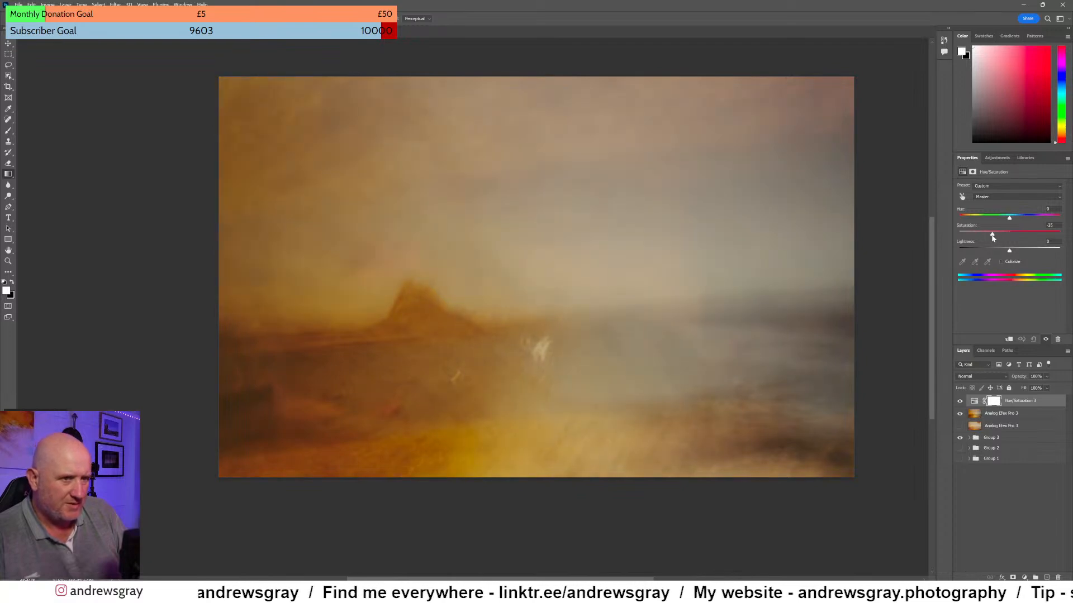
{"action": "left_click_drag", "start_coordinate": [1009, 251], "coordinate": [1017, 256]}
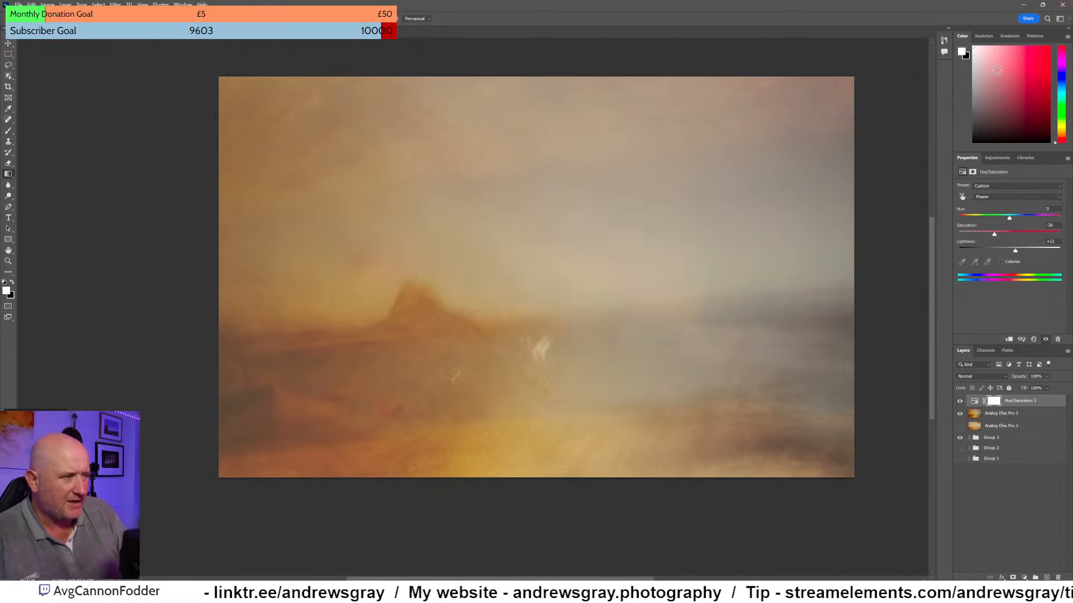
{"action": "left_click_drag", "start_coordinate": [1009, 220], "coordinate": [1011, 220]}
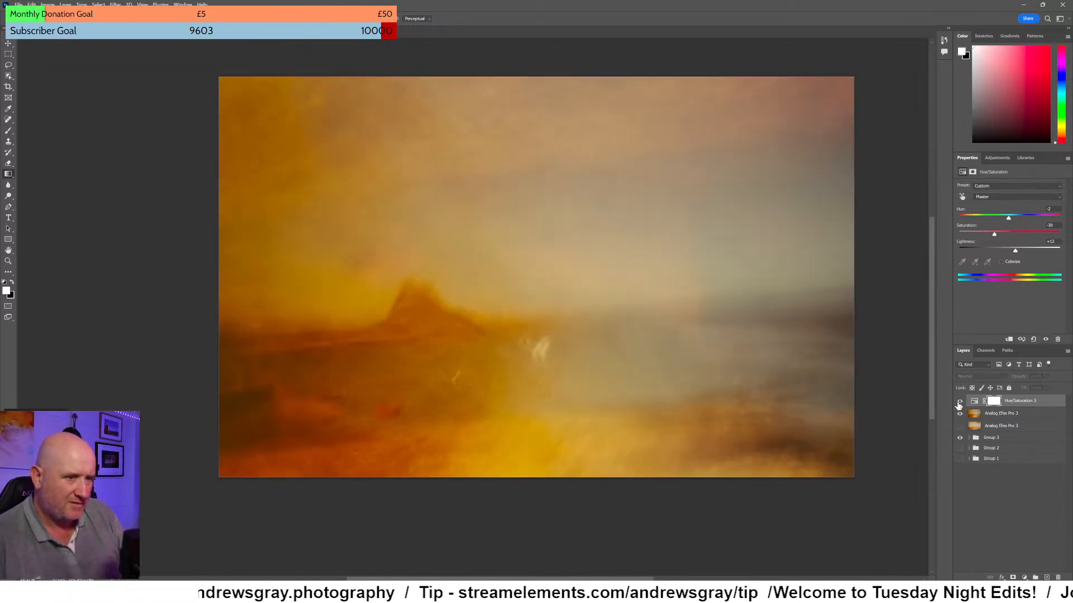
Compare the image with and without the Hue/Saturation layer and refine it to saturation -27 and lightness +5
{"action": "left_click", "coordinate": [959, 402]}
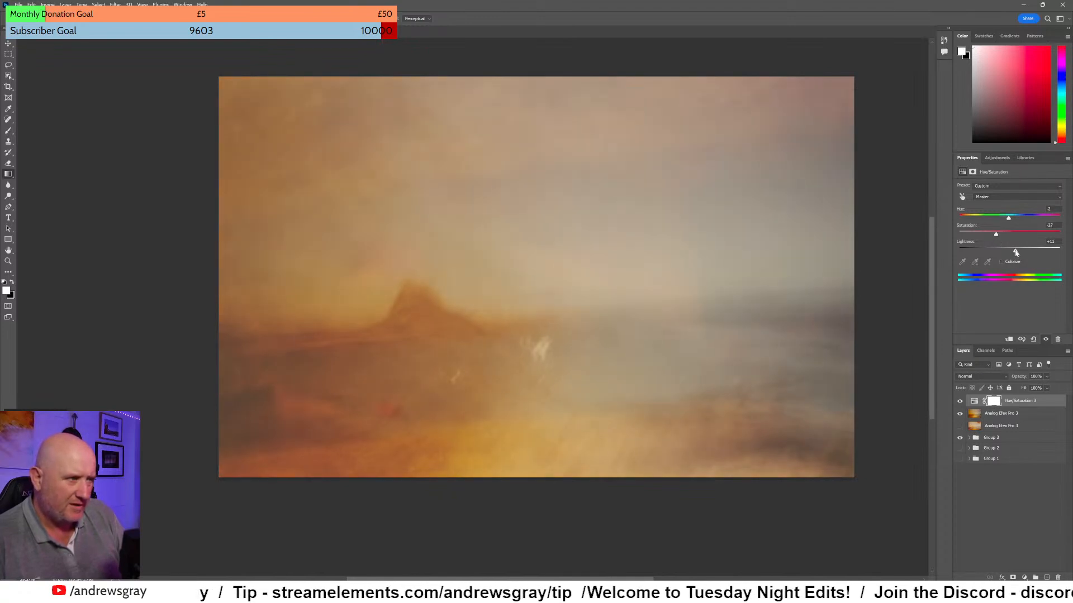
{"action": "left_click_drag", "start_coordinate": [1015, 252], "coordinate": [1013, 252]}
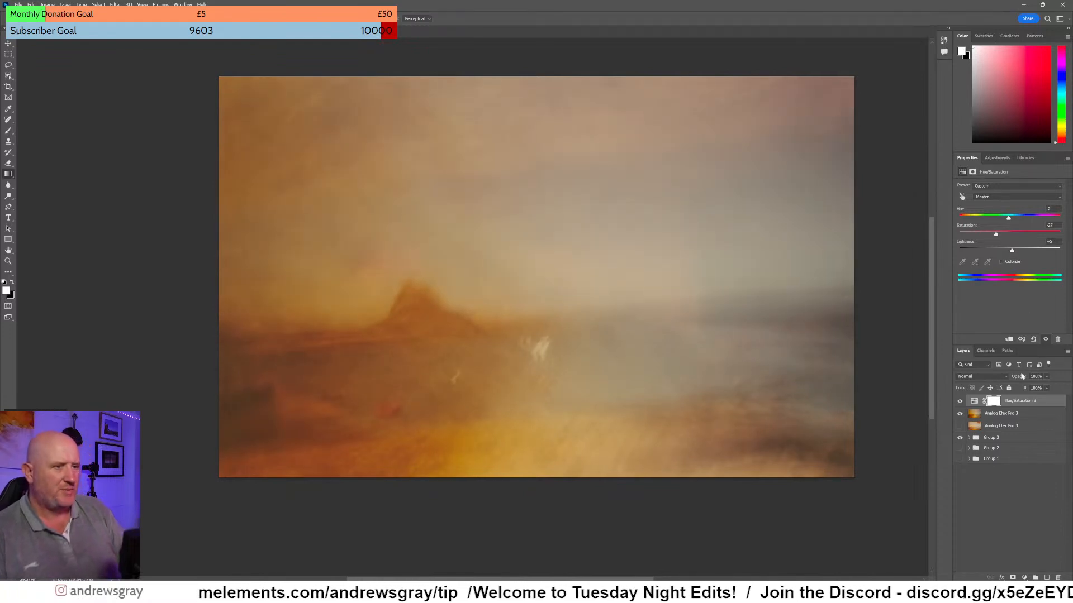
{"action": "left_click", "coordinate": [960, 403]}
{"action": "left_click", "coordinate": [959, 403]}
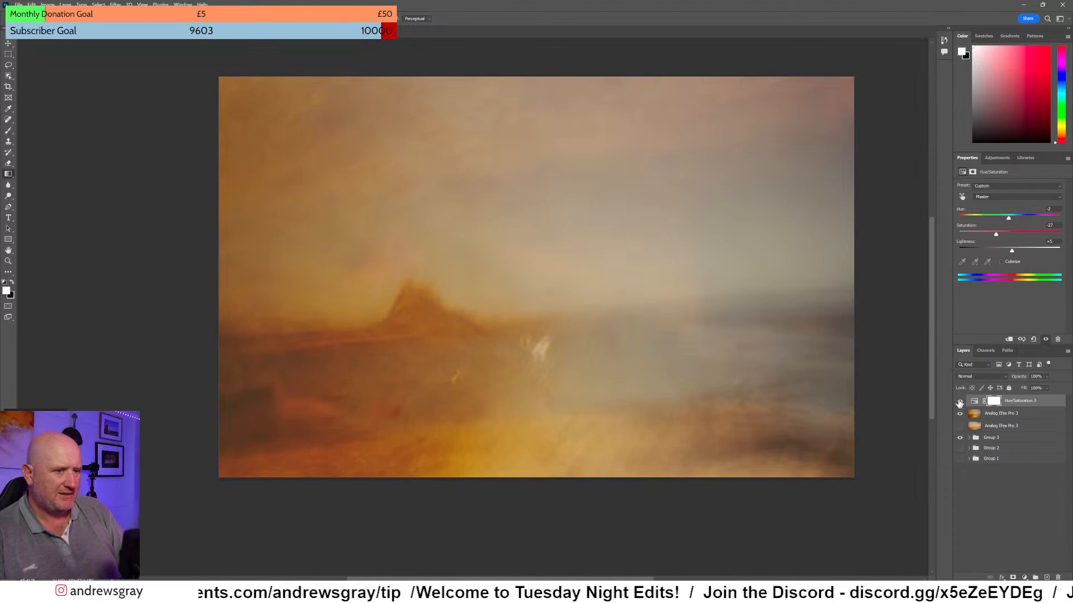
{"action": "left_click", "coordinate": [959, 402]}
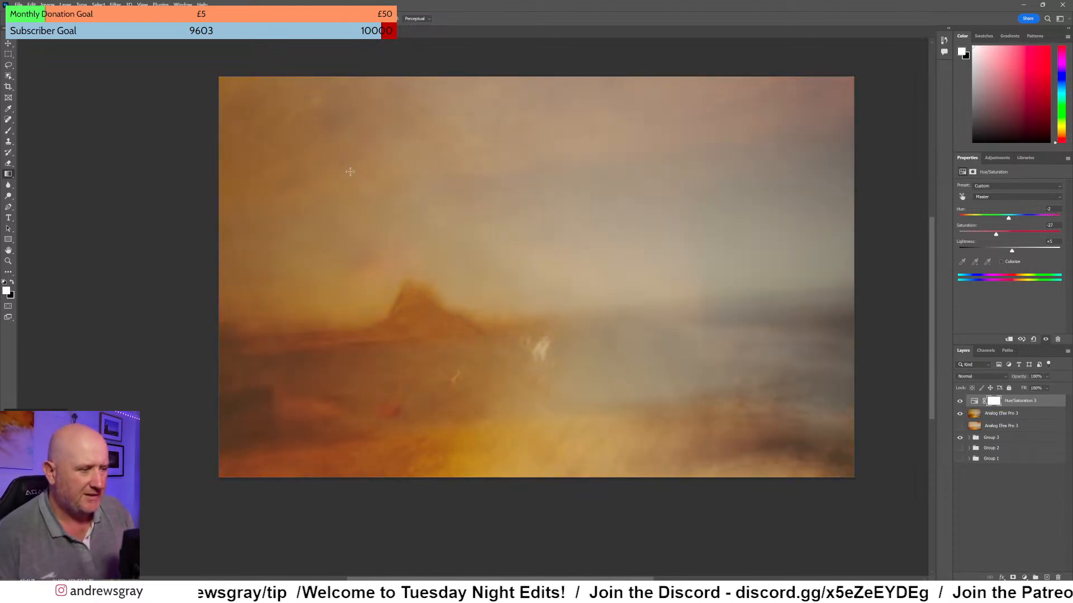
Lasso the pale patch just below and right of the castle on the visible Analog Efex layer and Content-Aware Fill it onto a new layer
{"action": "left_click_drag", "start_coordinate": [988, 427], "coordinate": [995, 414]}
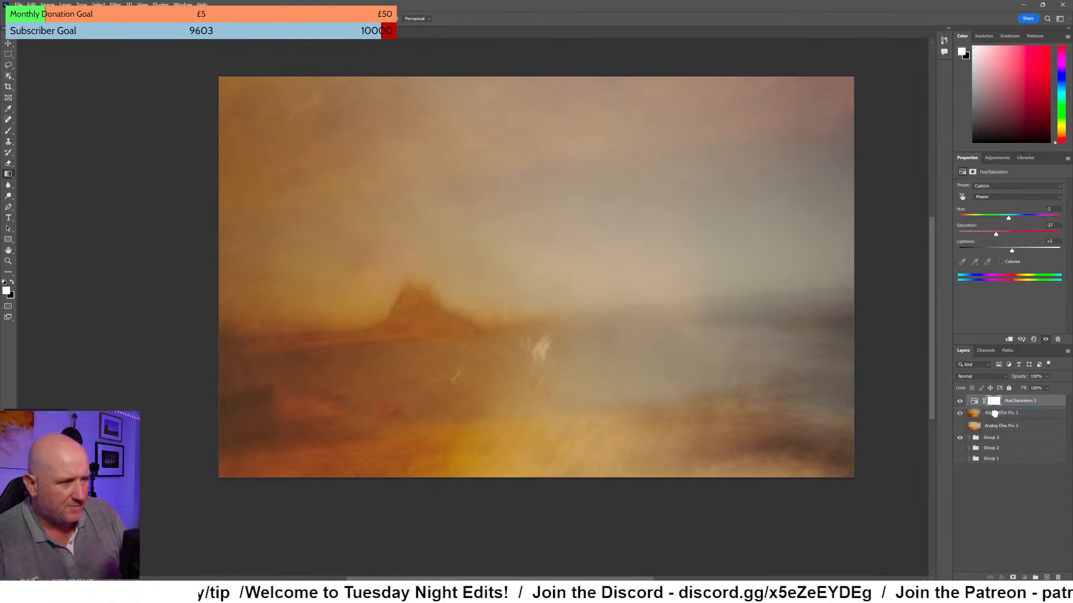
{"action": "left_click", "coordinate": [994, 413]}
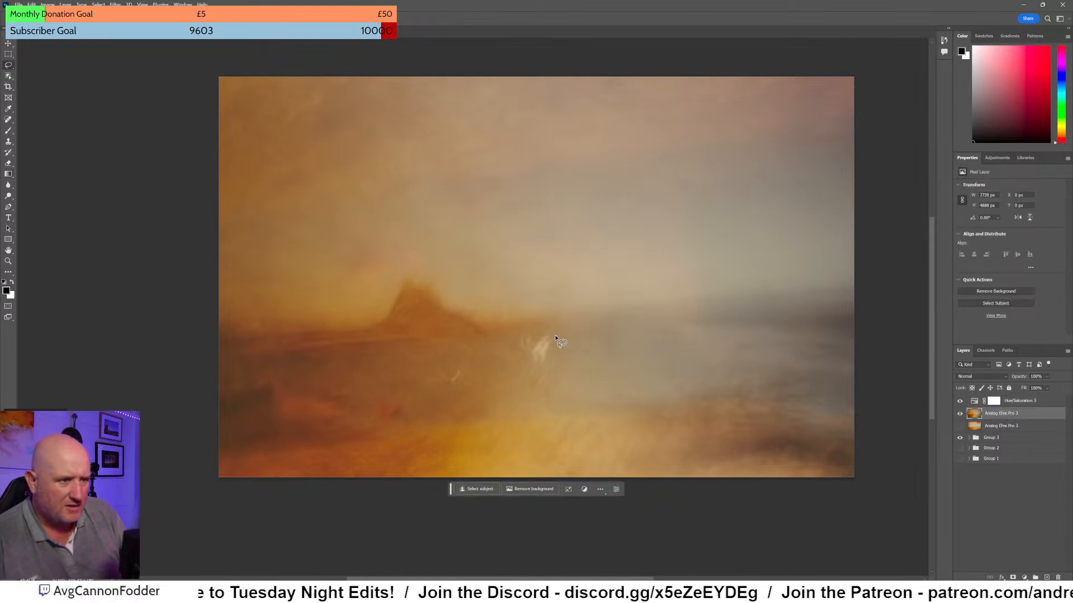
{"action": "left_click_drag", "start_coordinate": [555, 338], "coordinate": [551, 336]}
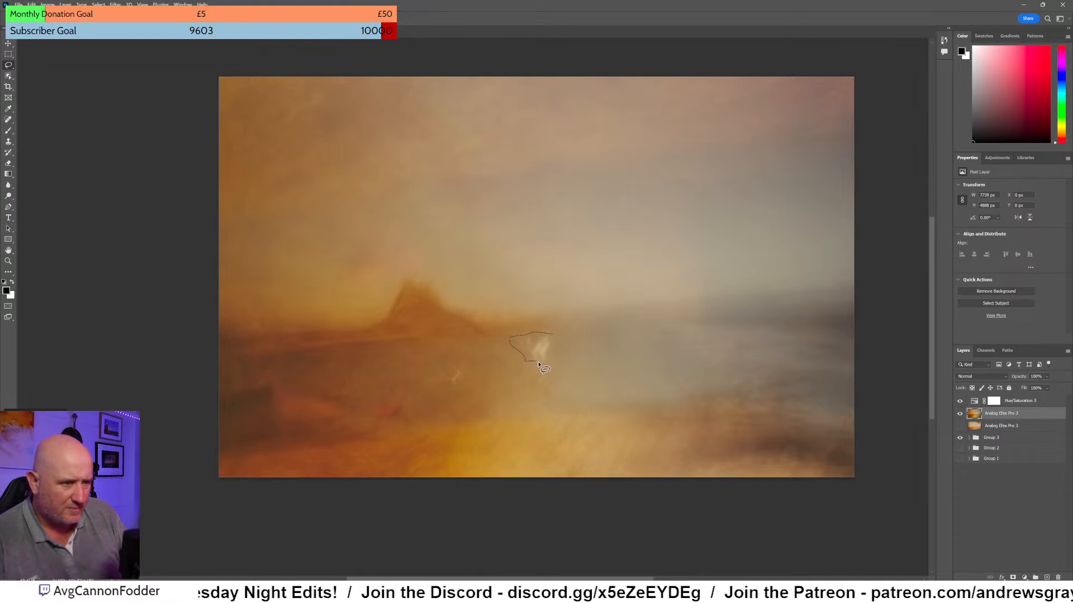
{"action": "left_click_drag", "start_coordinate": [551, 336], "coordinate": [555, 338]}
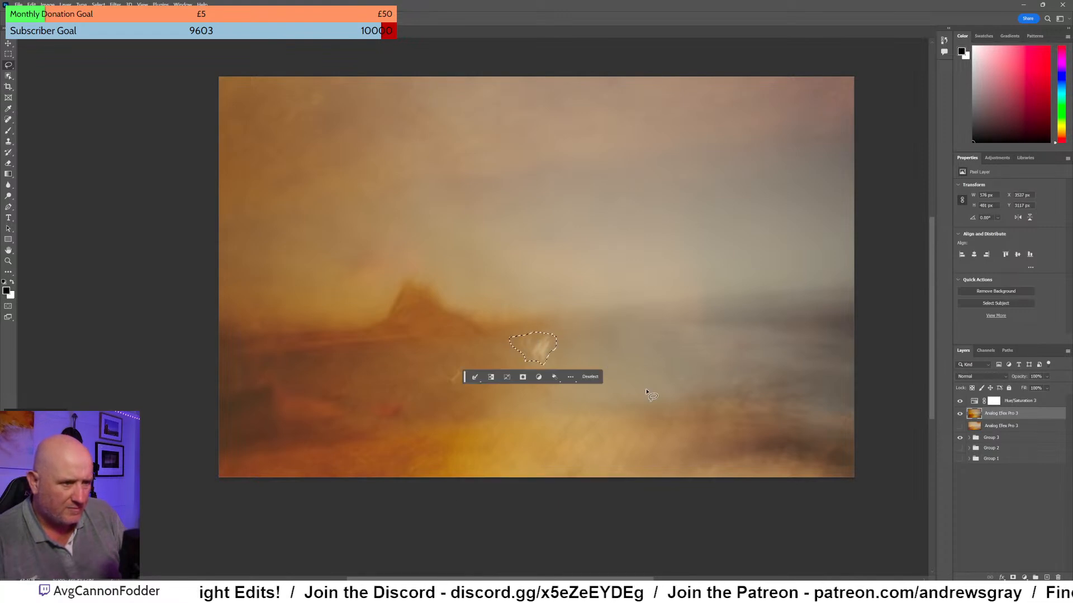
{"action": "left_click", "coordinate": [31, 4]}
{"action": "left_click", "coordinate": [68, 145]}
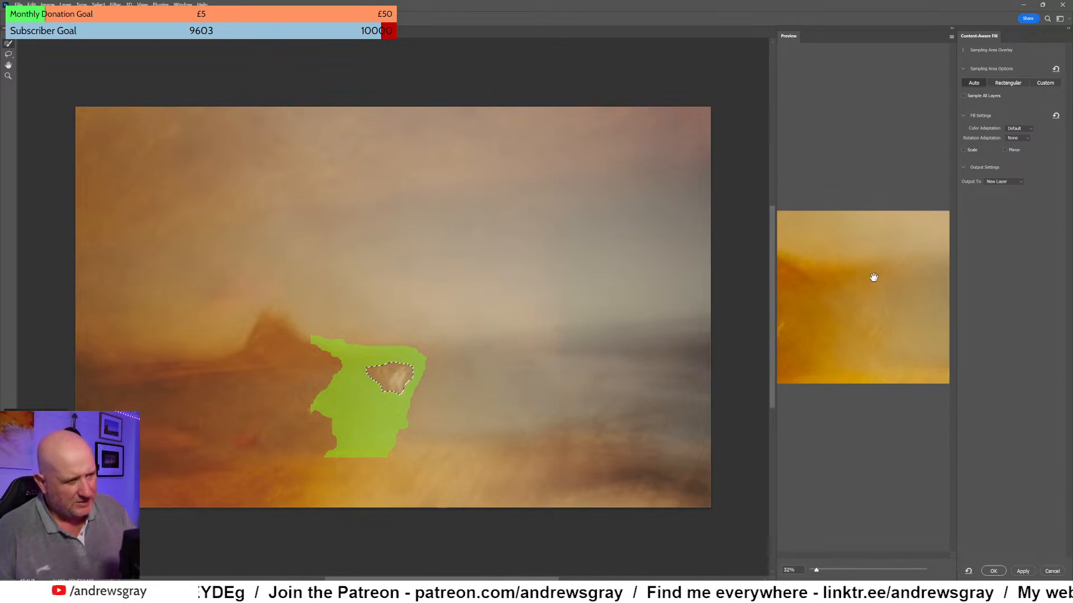
{"action": "left_click", "coordinate": [994, 571]}
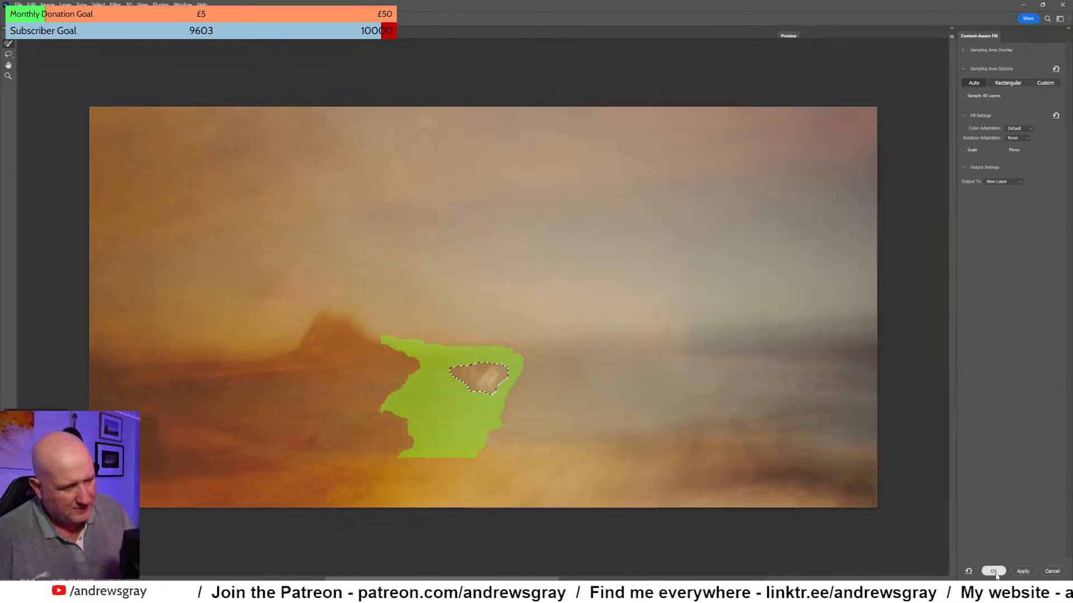
{"action": "left_click", "coordinate": [529, 368]}
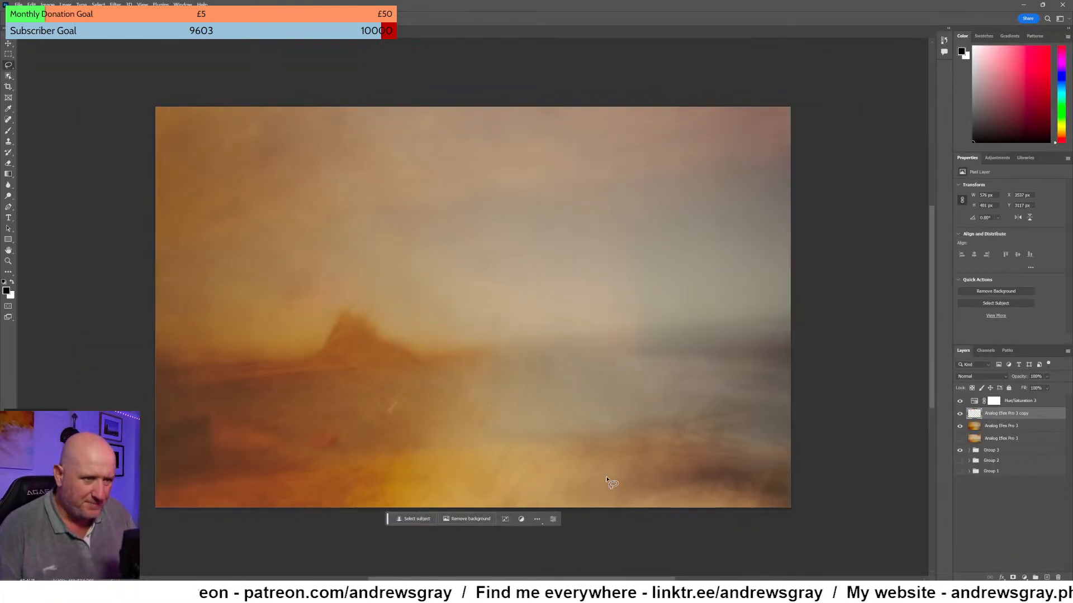
Lower the opacity of the content-aware fill layer to about 67% so the pale patch partly shows through
{"action": "left_click", "coordinate": [1047, 377]}
{"action": "left_click_drag", "start_coordinate": [1064, 387], "coordinate": [1047, 388]}
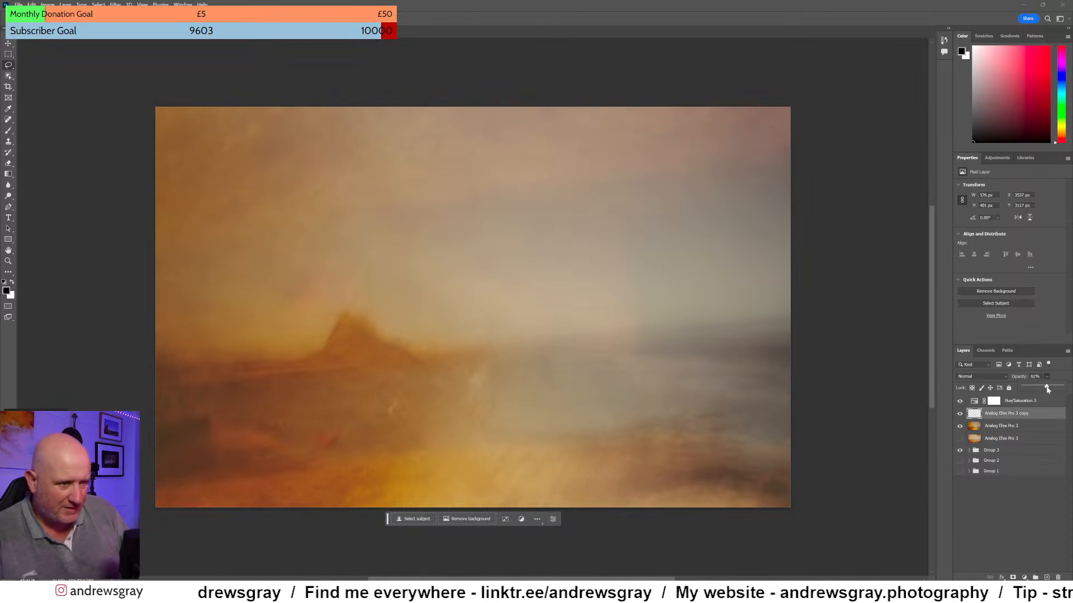
{"action": "mouse_move", "coordinate": [1047, 388]}
{"action": "left_mouse_down"}
{"action": "mouse_move", "coordinate": [1000, 394]}
{"action": "mouse_move", "coordinate": [1051, 391]}
{"action": "left_mouse_up"}
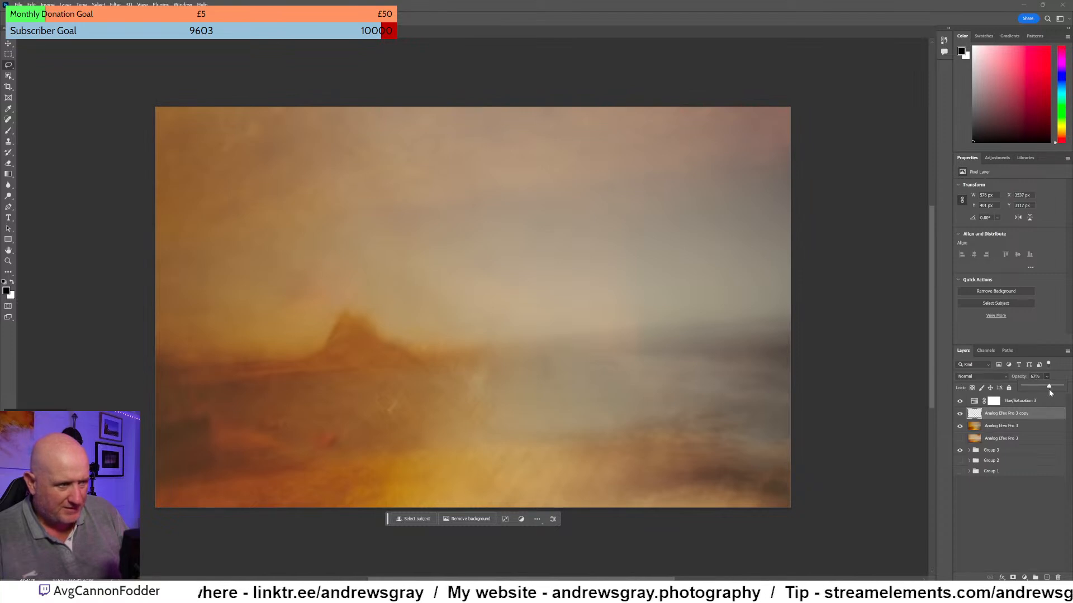
{"action": "left_click", "coordinate": [1014, 515]}
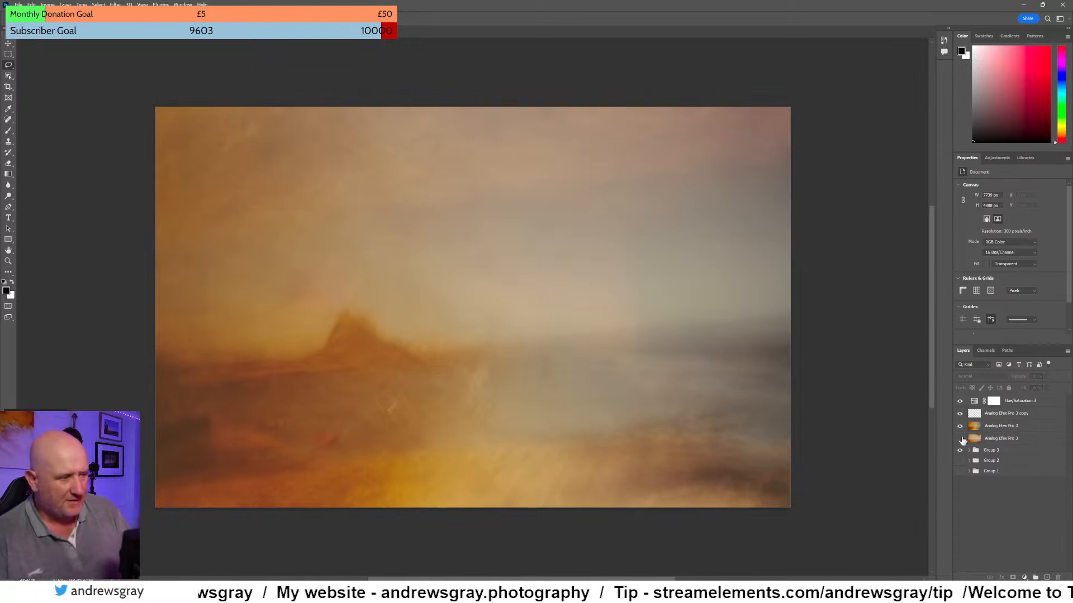
Group the Hue/Saturation layer, the fill patch layer and the Analog Efex layer directly beneath them
{"action": "left_click", "coordinate": [1009, 427]}
{"action": "left_click", "coordinate": [1017, 402], "text": "shift"}
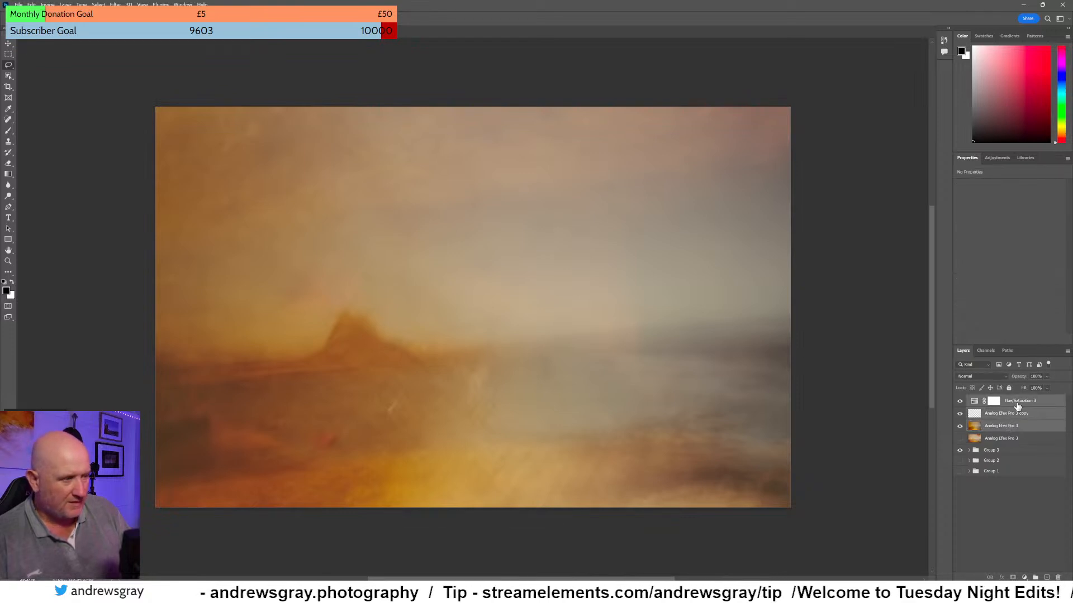
{"action": "left_click_drag", "start_coordinate": [1019, 428], "coordinate": [1035, 577]}
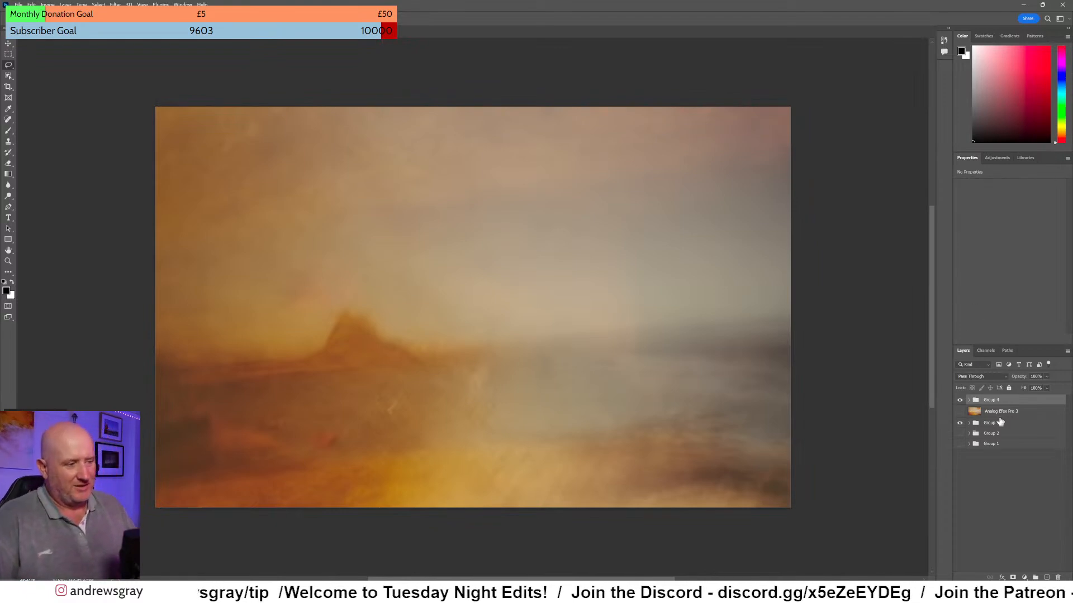
Compare the stylised versions by hiding Group 4 and viewing the ungrouped Analog Efex layer, Group 3 and Group 2 in turn
{"action": "left_click", "coordinate": [960, 400]}
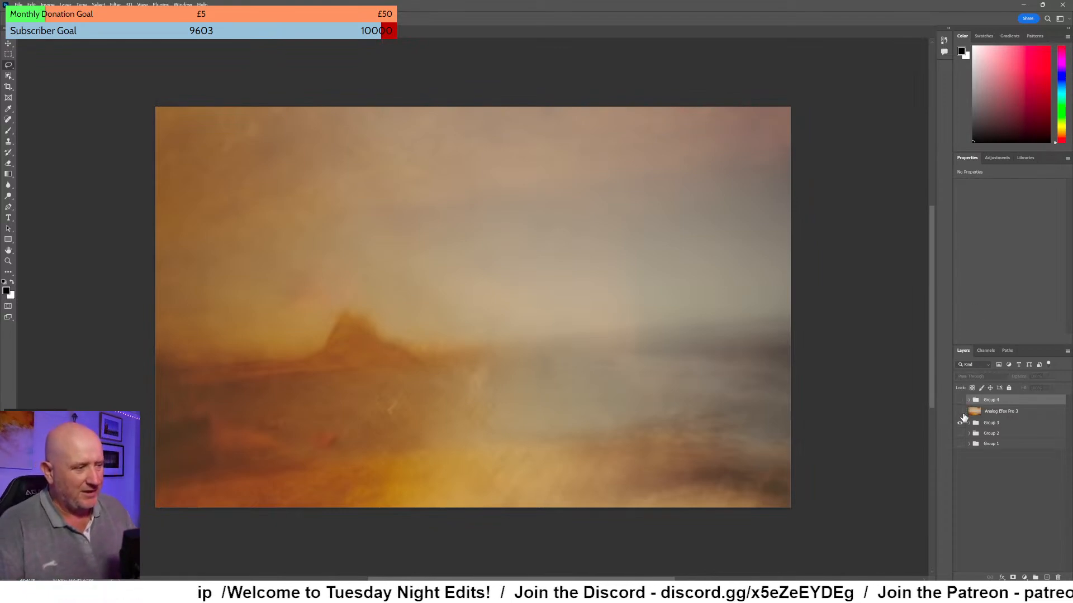
{"action": "left_click", "coordinate": [960, 412]}
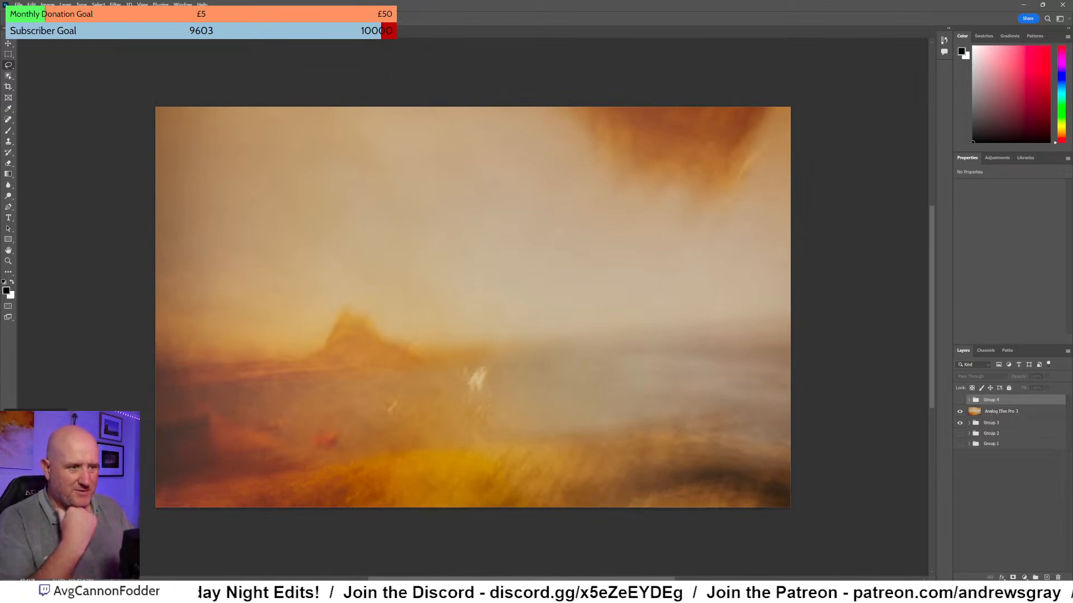
{"action": "left_click", "coordinate": [959, 413]}
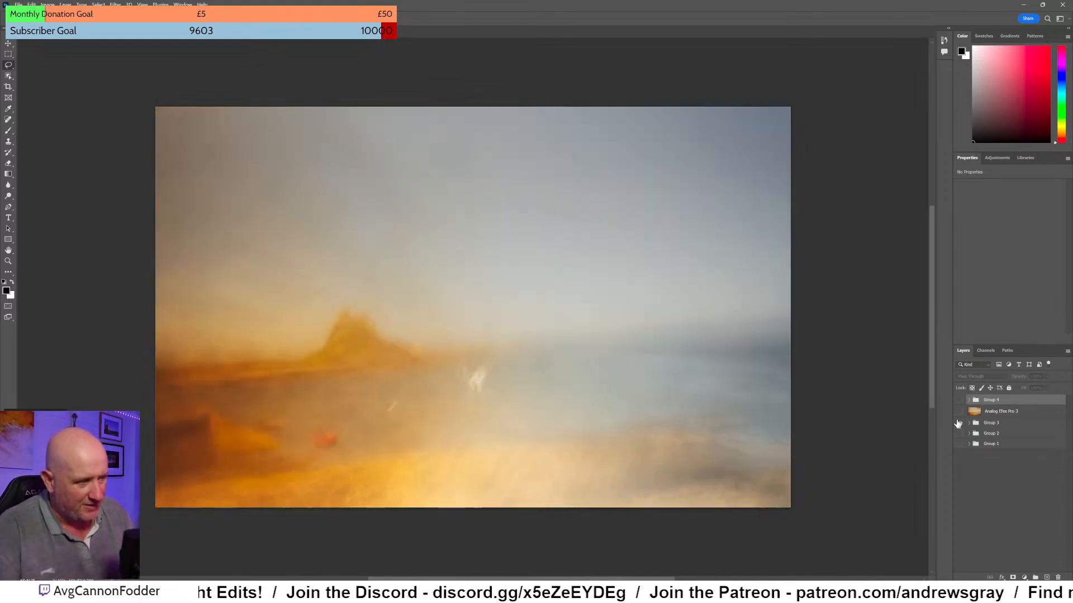
{"action": "left_click", "coordinate": [959, 427]}
{"action": "left_click", "coordinate": [960, 434]}
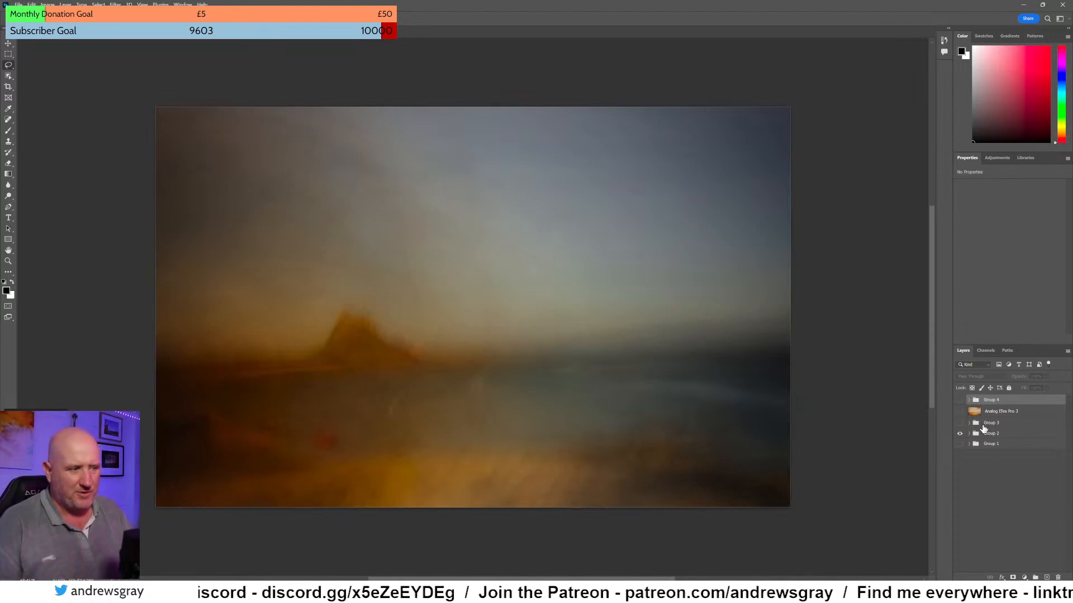
Open the Group 2 version in Analog Efex and preview the imported Coastal Sunrise preset across the whole image
{"action": "left_click", "coordinate": [995, 435]}
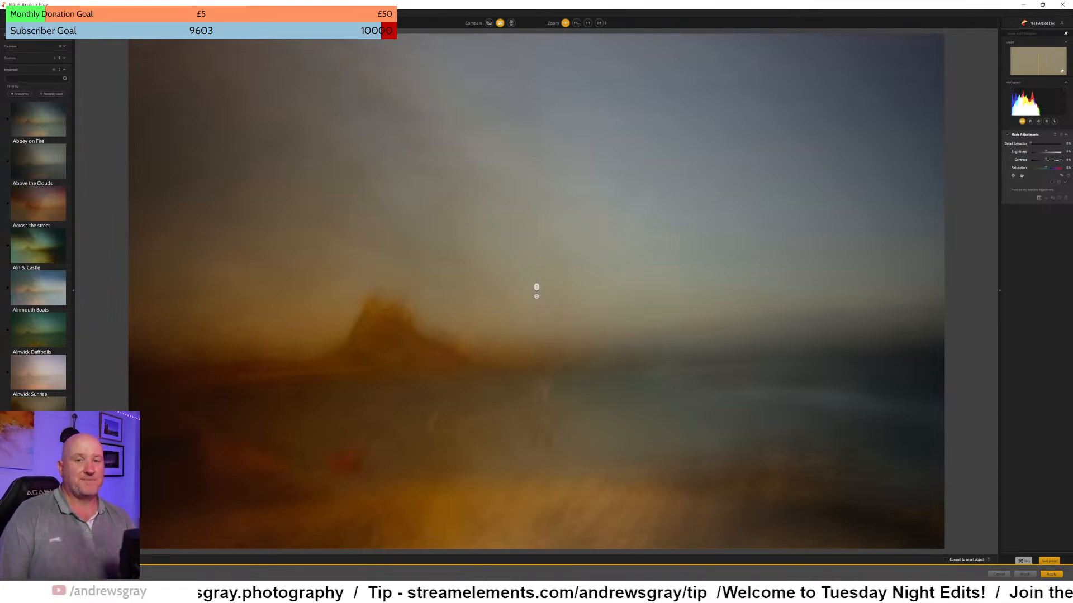
{"action": "scroll", "coordinate": [54, 150], "scroll_direction": "down", "scroll_amount": 10}
{"action": "scroll", "coordinate": [56, 156], "scroll_direction": "up", "scroll_amount": 3}
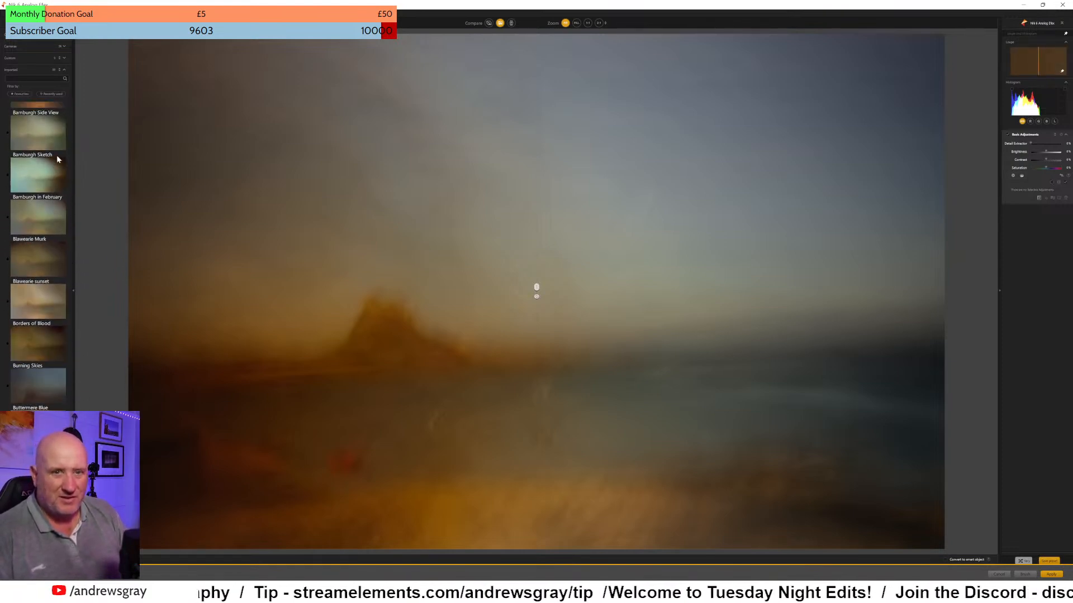
{"action": "scroll", "coordinate": [60, 166], "scroll_direction": "down", "scroll_amount": 10}
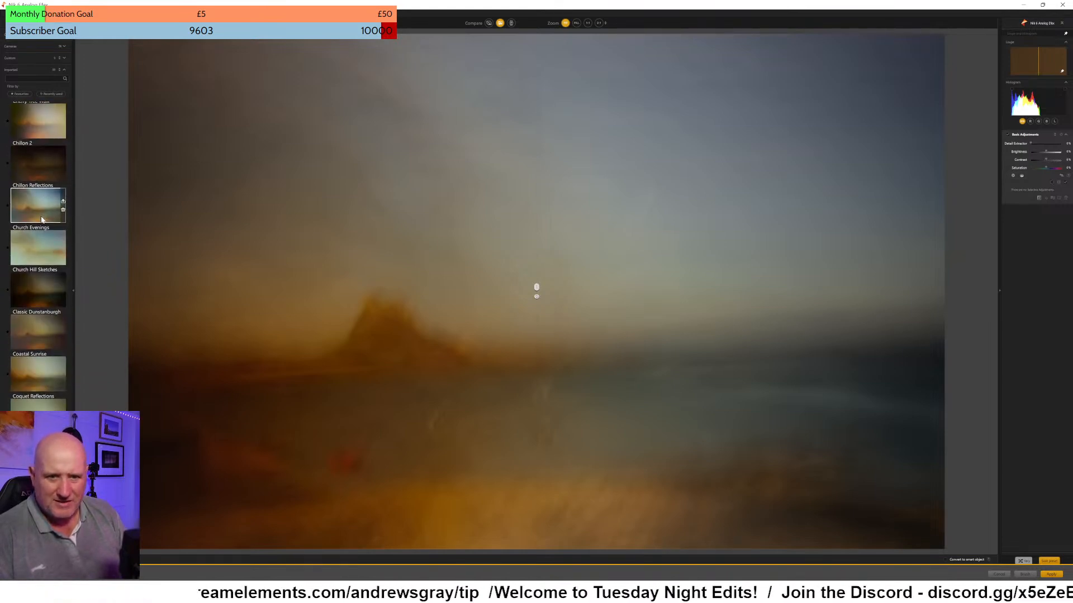
{"action": "left_click", "coordinate": [42, 330]}
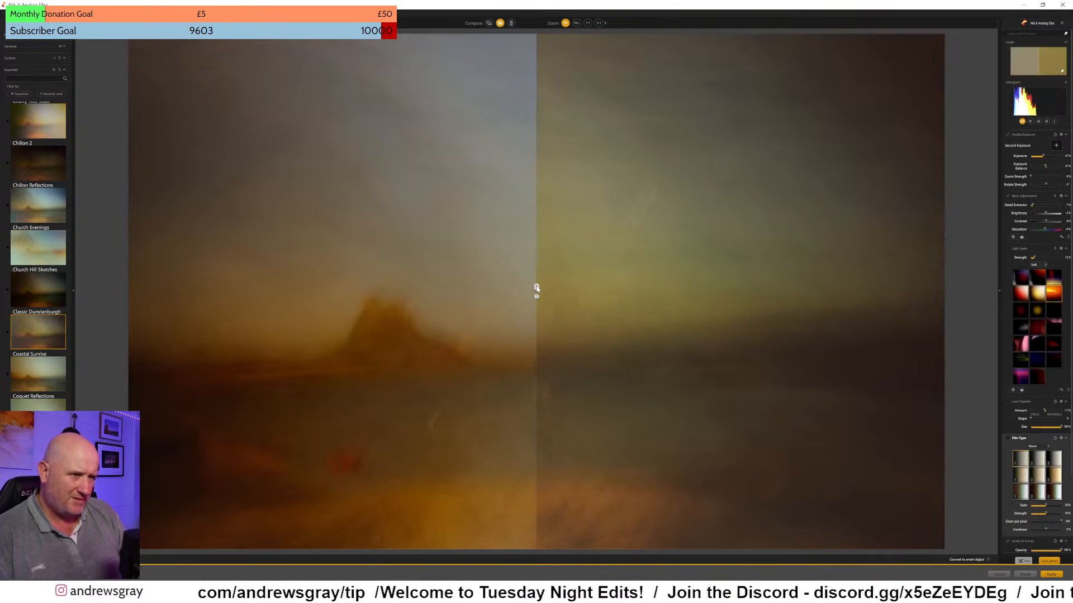
{"action": "left_click_drag", "start_coordinate": [535, 291], "coordinate": [108, 285]}
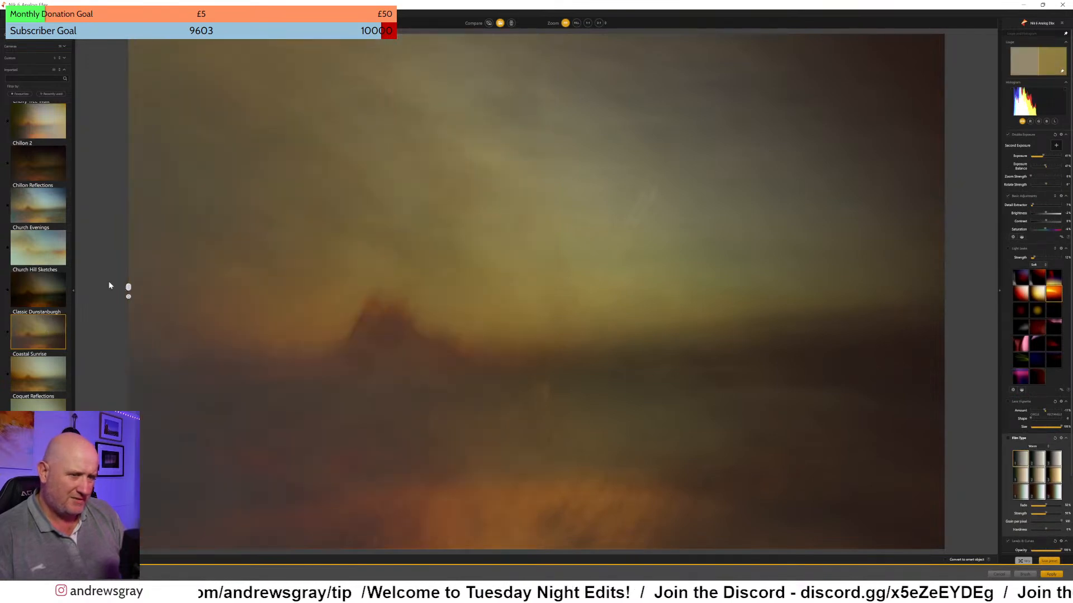
Try the imported Coquet Reflections preset and the Hedgley Grass preset on the castle image
{"action": "left_click", "coordinate": [37, 380]}
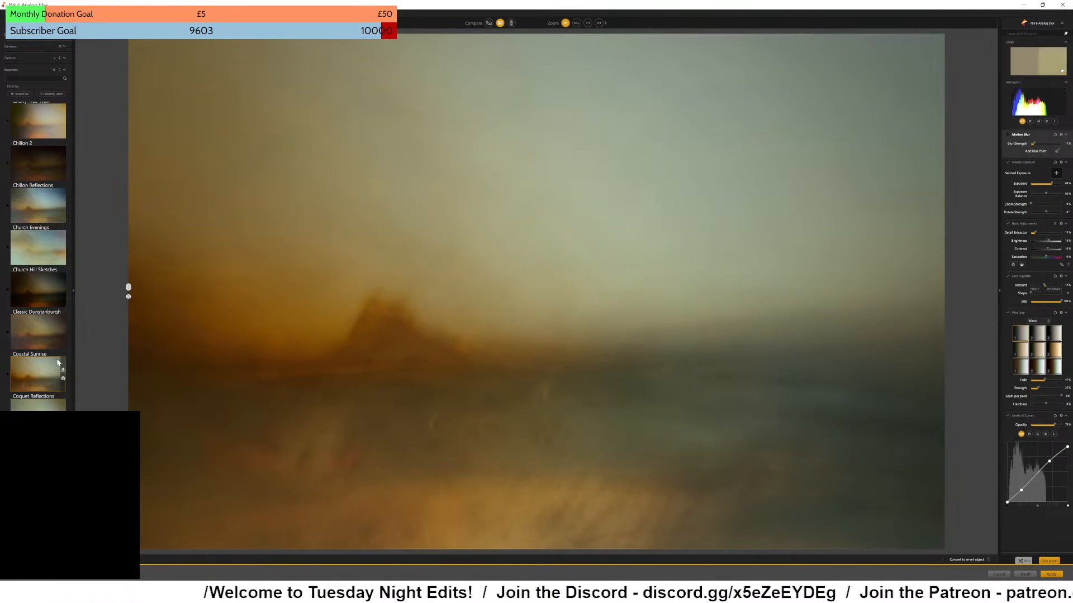
{"action": "mouse_move", "coordinate": [128, 290]}
{"action": "left_mouse_down"}
{"action": "mouse_move", "coordinate": [836, 290]}
{"action": "mouse_move", "coordinate": [128, 290]}
{"action": "left_mouse_up"}
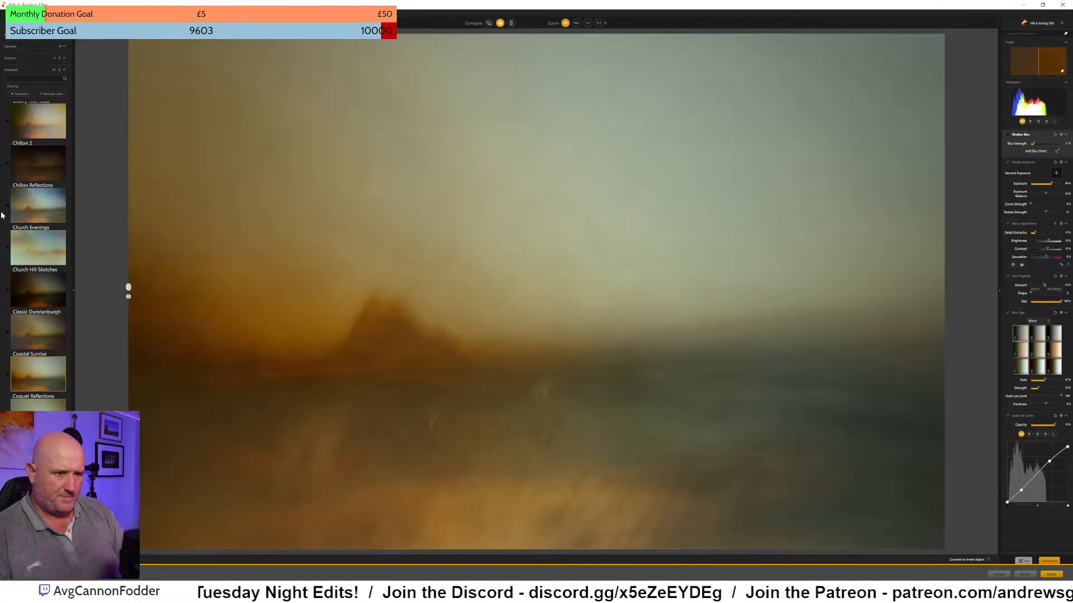
{"action": "scroll", "coordinate": [49, 309], "scroll_direction": "down", "scroll_amount": 8}
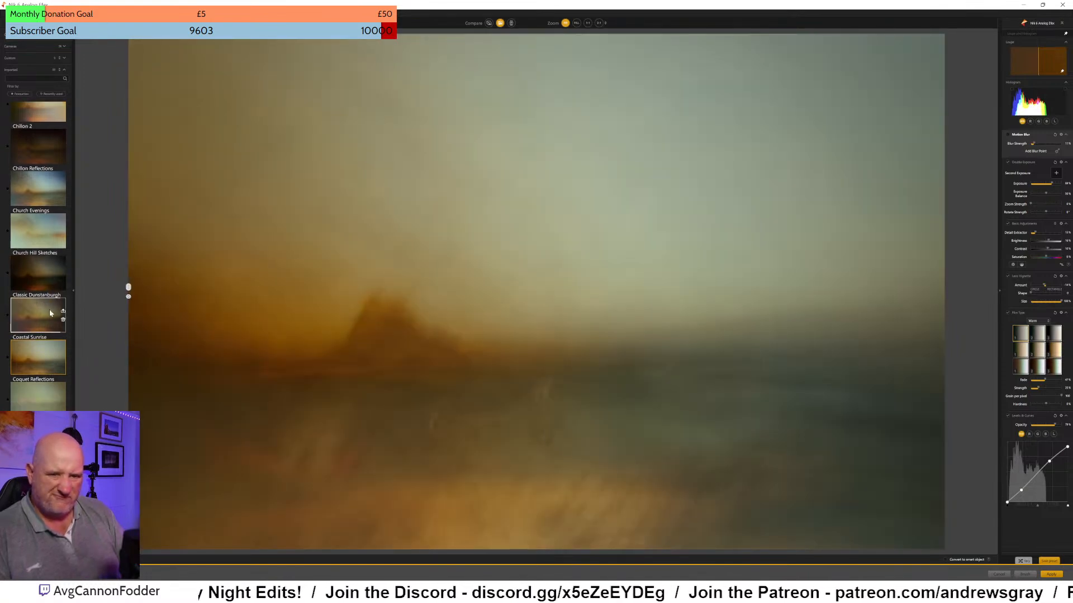
{"action": "scroll", "coordinate": [42, 311], "scroll_direction": "up", "scroll_amount": 2}
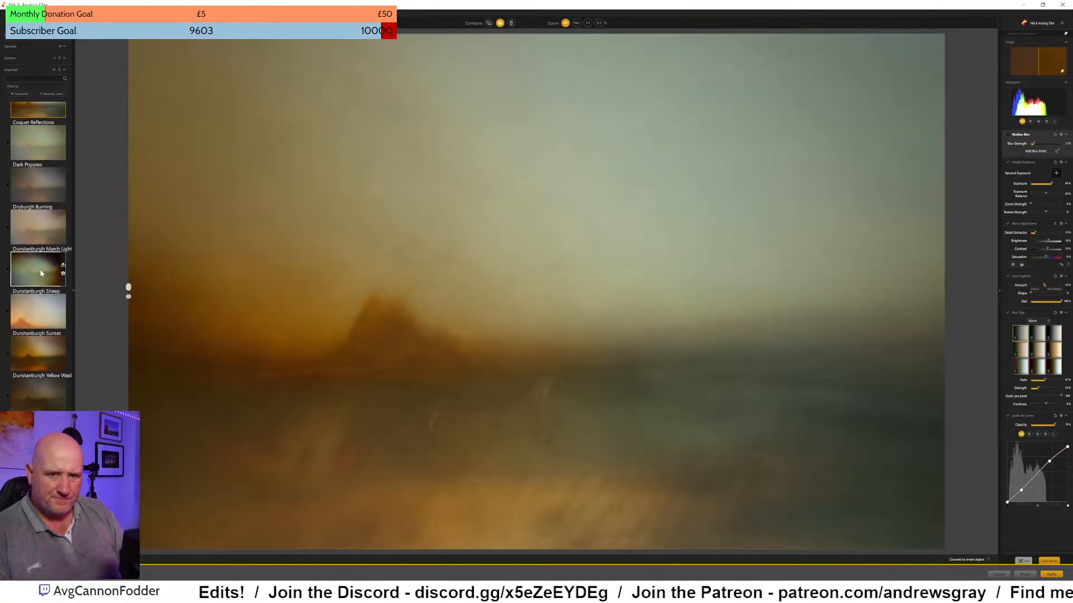
{"action": "scroll", "coordinate": [40, 273], "scroll_direction": "down", "scroll_amount": 8}
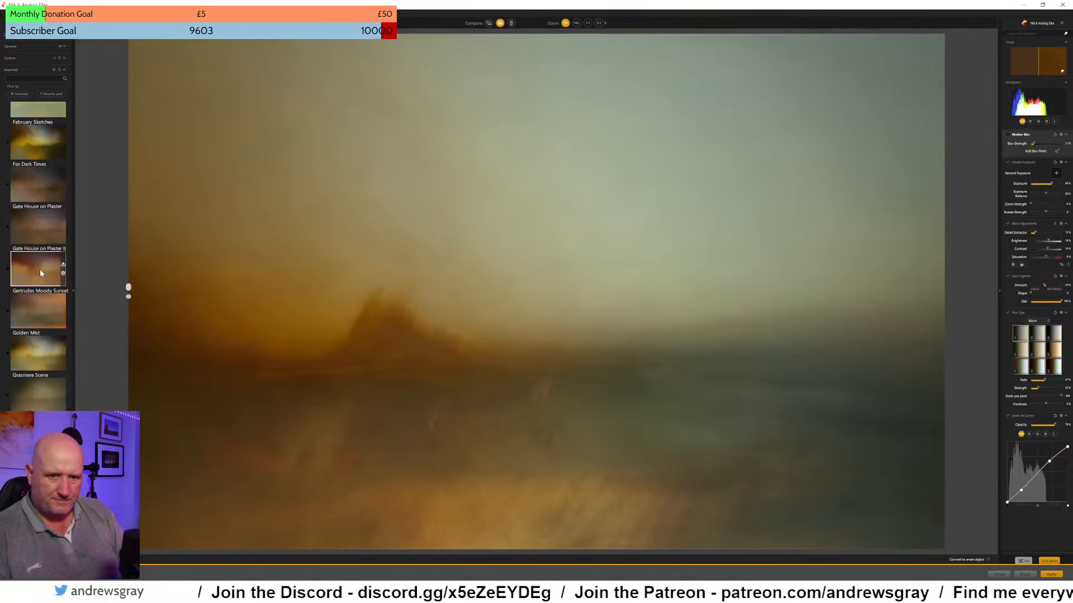
{"action": "left_click", "coordinate": [38, 398]}
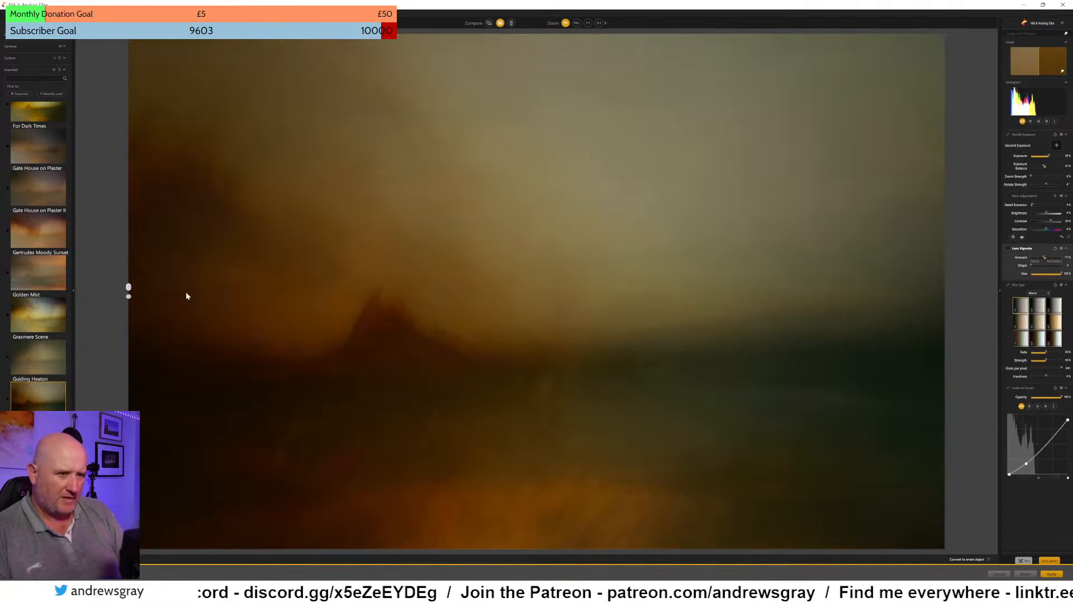
Apply the Gertrudes Moody Sunset preset and turn its inverted second exposure upright, moving it to line up with the castle
{"action": "left_click", "coordinate": [37, 243]}
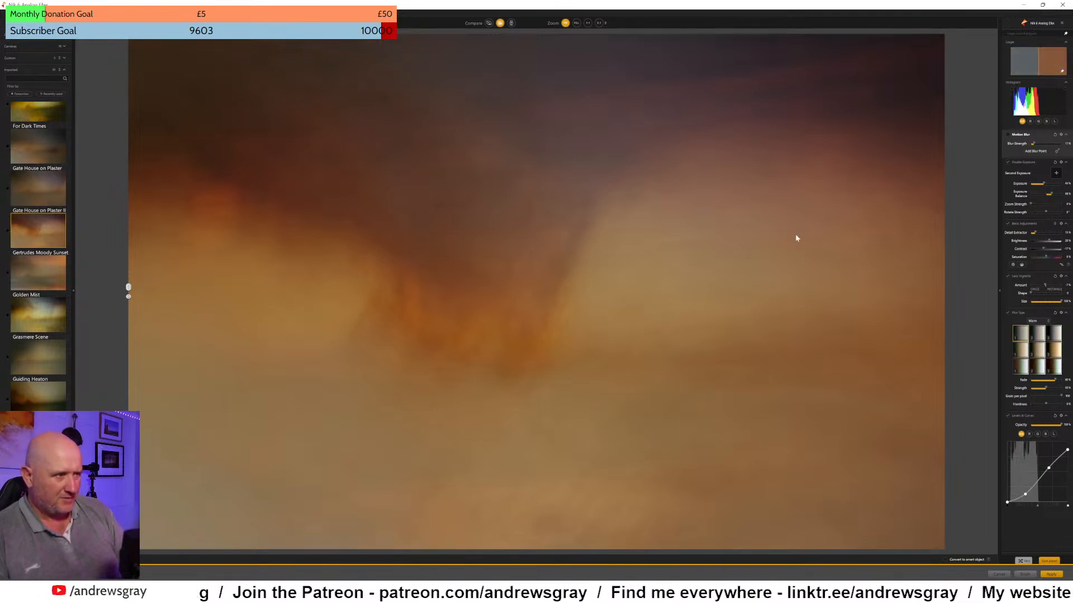
{"action": "left_click", "coordinate": [1018, 175]}
{"action": "left_click_drag", "start_coordinate": [296, 345], "coordinate": [378, 297]}
{"action": "left_click_drag", "start_coordinate": [779, 323], "coordinate": [511, 341]}
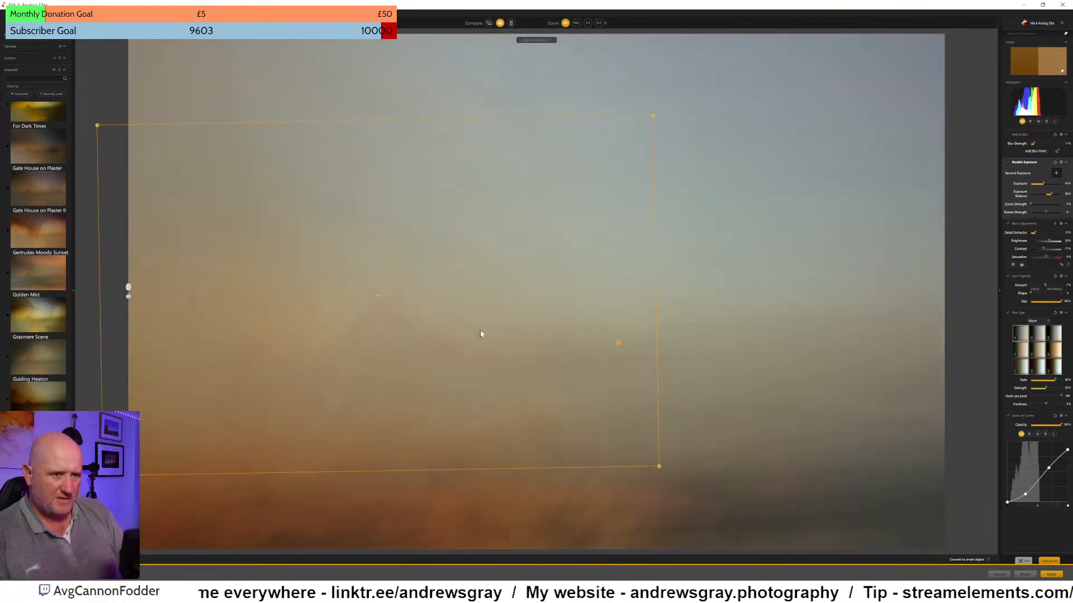
{"action": "left_click_drag", "start_coordinate": [376, 296], "coordinate": [445, 211]}
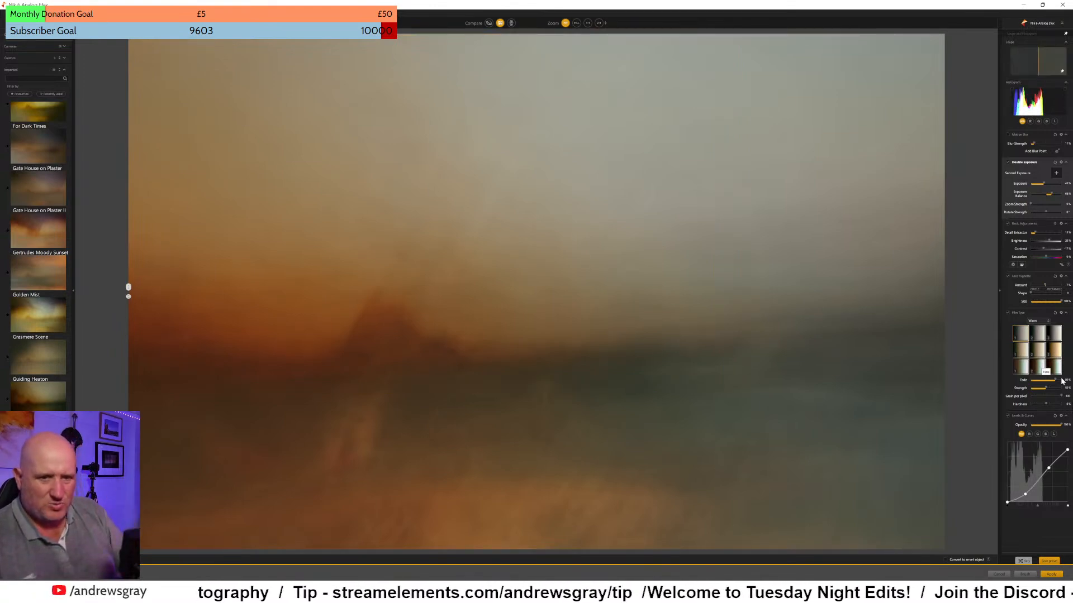
Look through the remaining imported presets below Gertrudes Moody Sunset for an alternative look
{"action": "scroll", "coordinate": [39, 278], "scroll_direction": "down", "scroll_amount": 1}
{"action": "scroll", "coordinate": [38, 273], "scroll_direction": "down", "scroll_amount": 12}
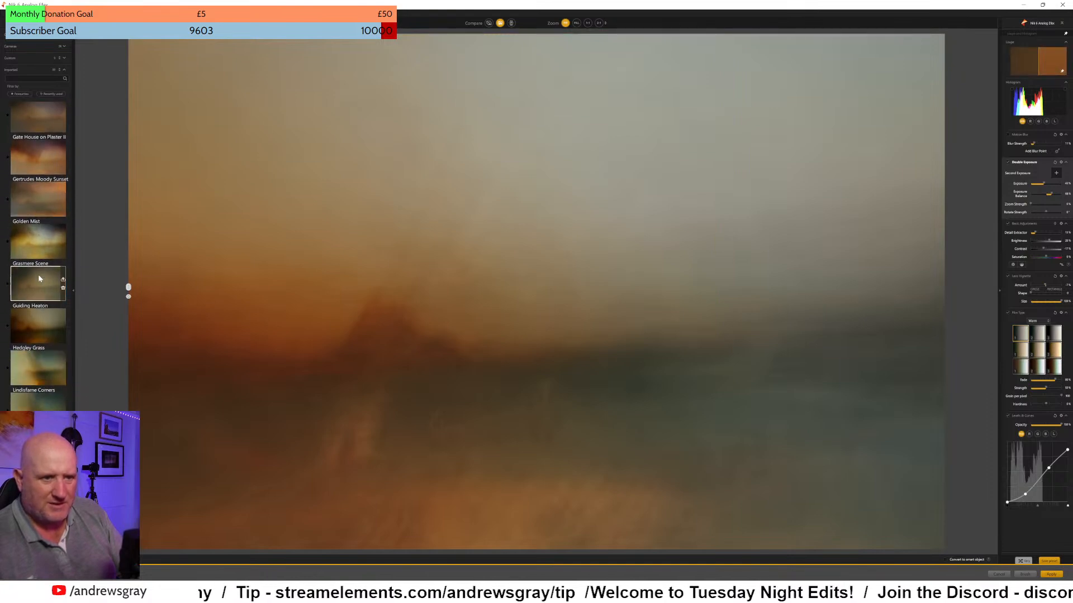
{"action": "scroll", "coordinate": [23, 298], "scroll_direction": "down", "scroll_amount": 12}
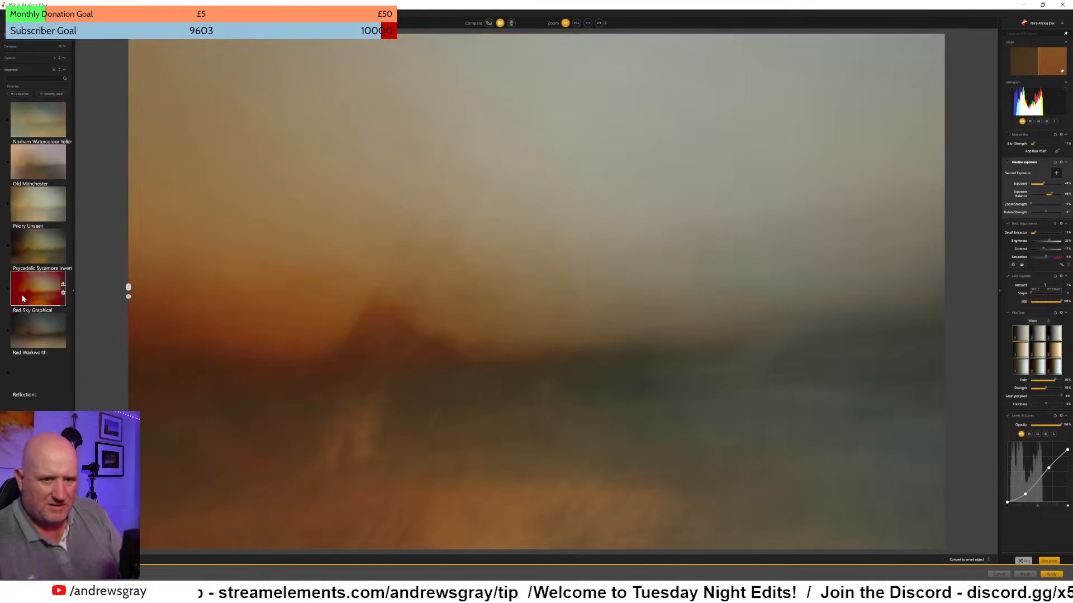
{"action": "scroll", "coordinate": [25, 302], "scroll_direction": "down", "scroll_amount": 10}
{"action": "scroll", "coordinate": [26, 303], "scroll_direction": "down", "scroll_amount": 3}
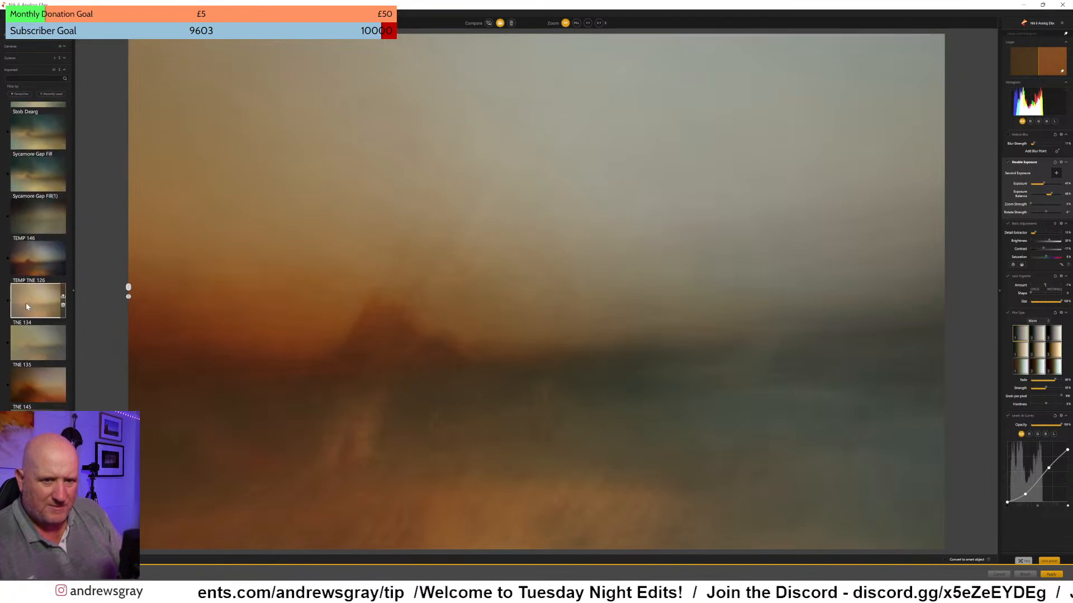
{"action": "scroll", "coordinate": [32, 285], "scroll_direction": "down", "scroll_amount": 3}
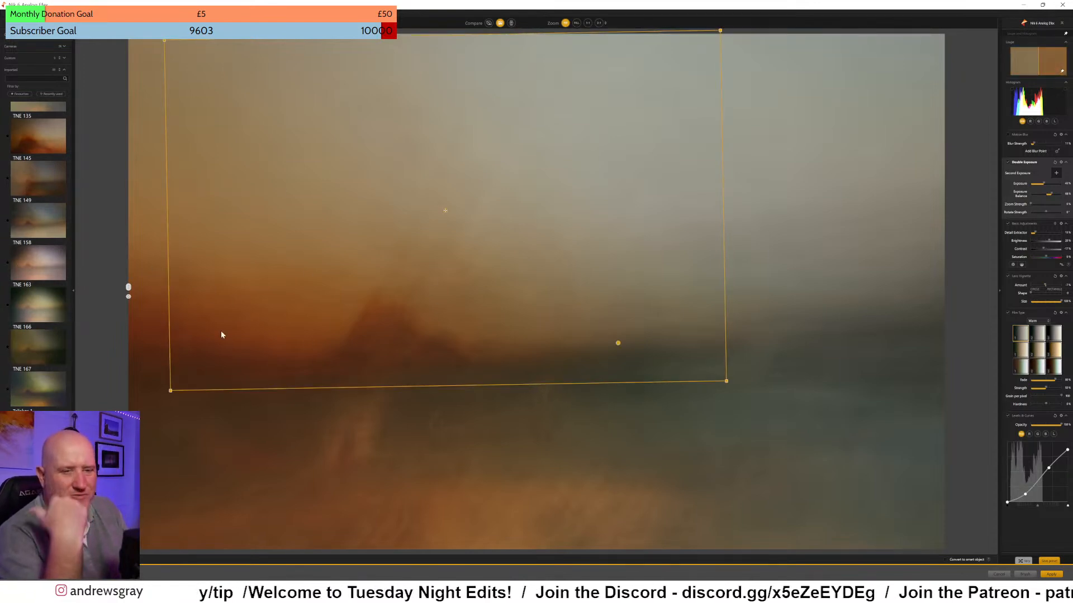
{"action": "scroll", "coordinate": [50, 292], "scroll_direction": "down", "scroll_amount": 10}
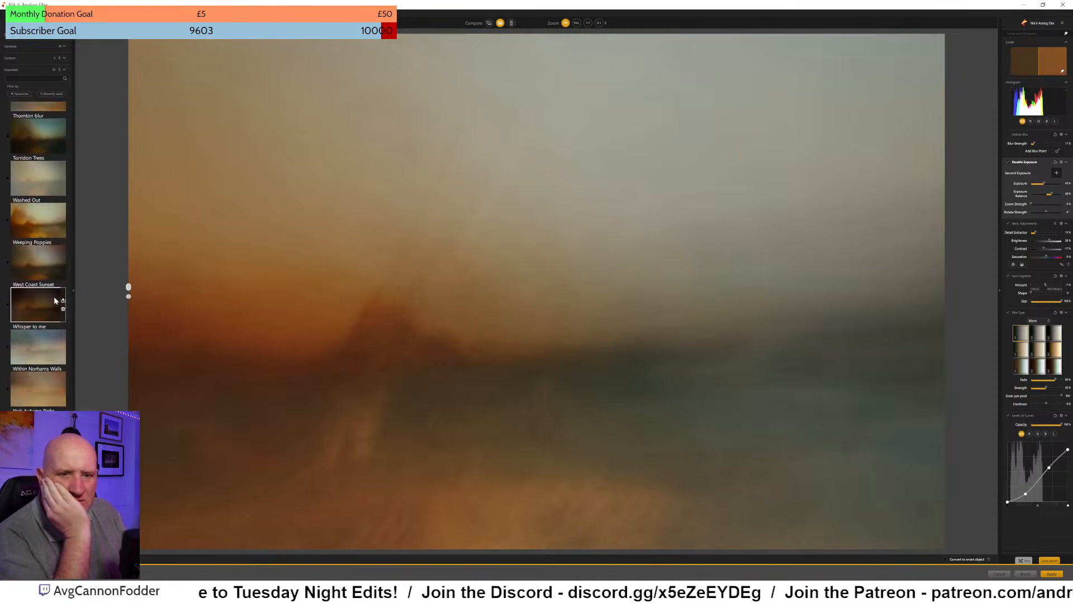
{"action": "scroll", "coordinate": [48, 359], "scroll_direction": "up", "scroll_amount": 10}
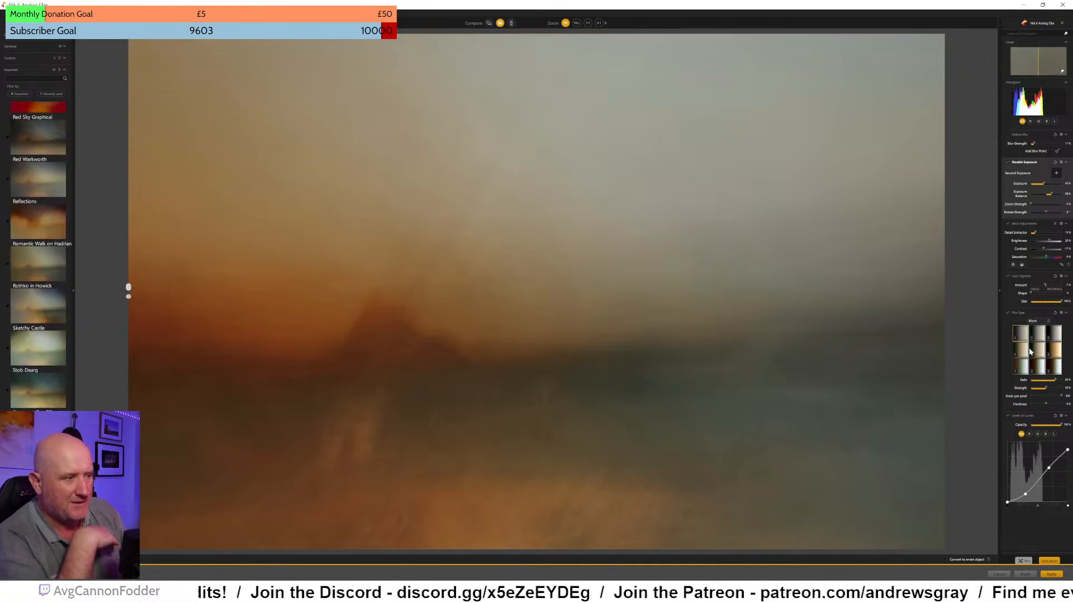
Increase the Film Type strength and reduce its fade to bring back contrast and colour
{"action": "left_click_drag", "start_coordinate": [1046, 387], "coordinate": [1071, 395]}
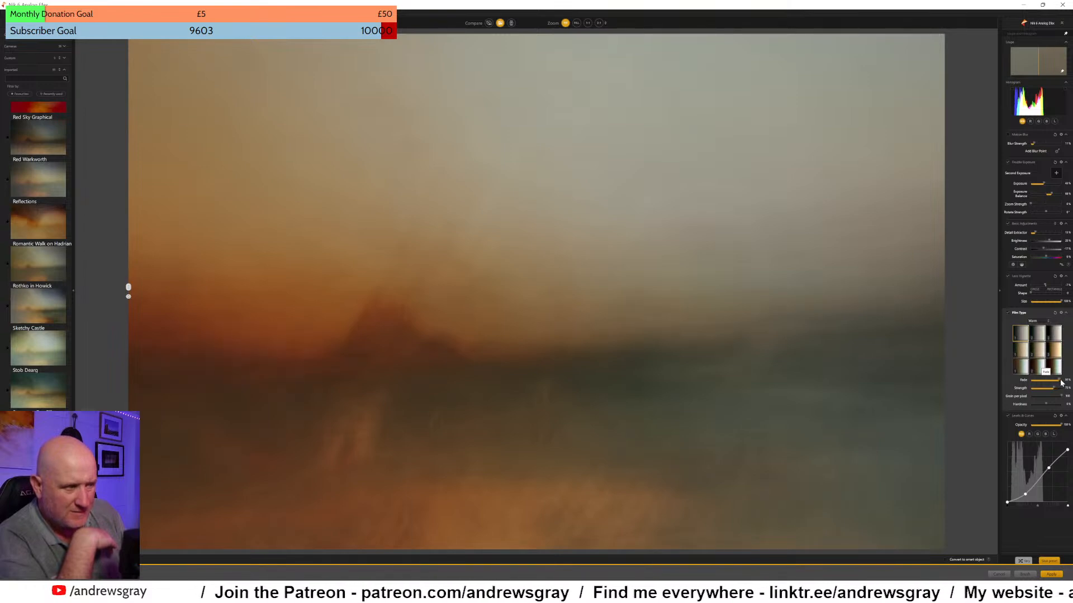
{"action": "left_click_drag", "start_coordinate": [1058, 381], "coordinate": [1048, 384]}
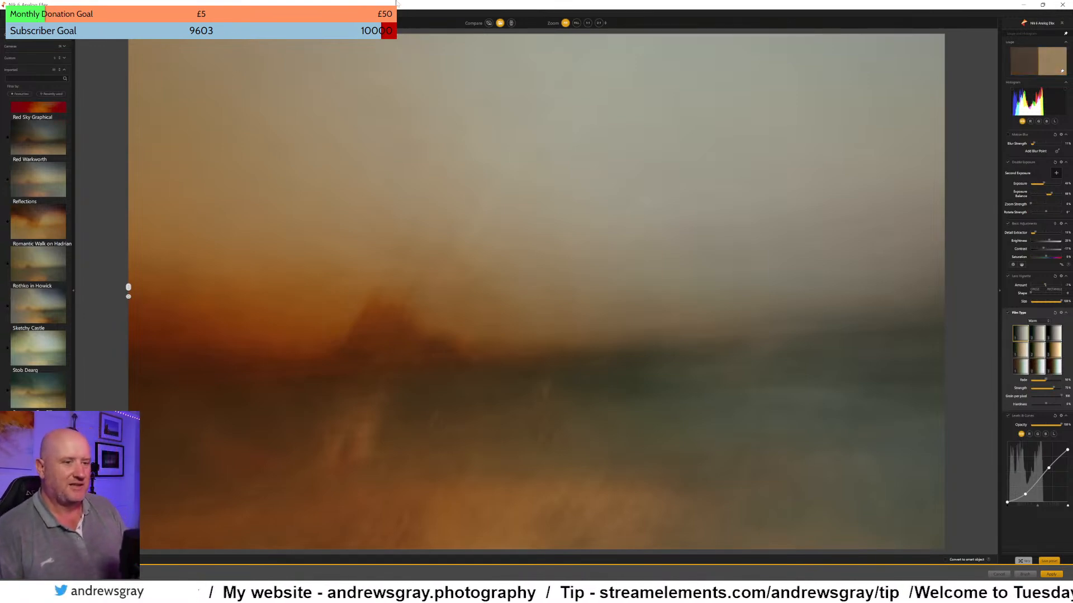
Level the second exposure, fine-tune the Double Exposure balance, and apply the Analog Efex effect to the image
{"action": "left_click", "coordinate": [1016, 171]}
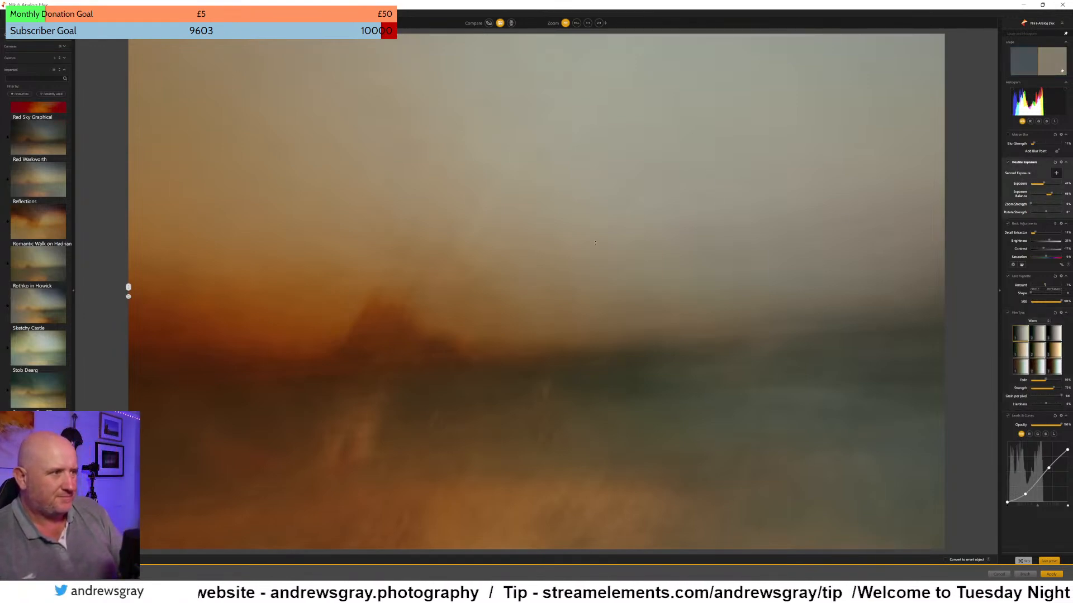
{"action": "left_click_drag", "start_coordinate": [748, 239], "coordinate": [750, 244]}
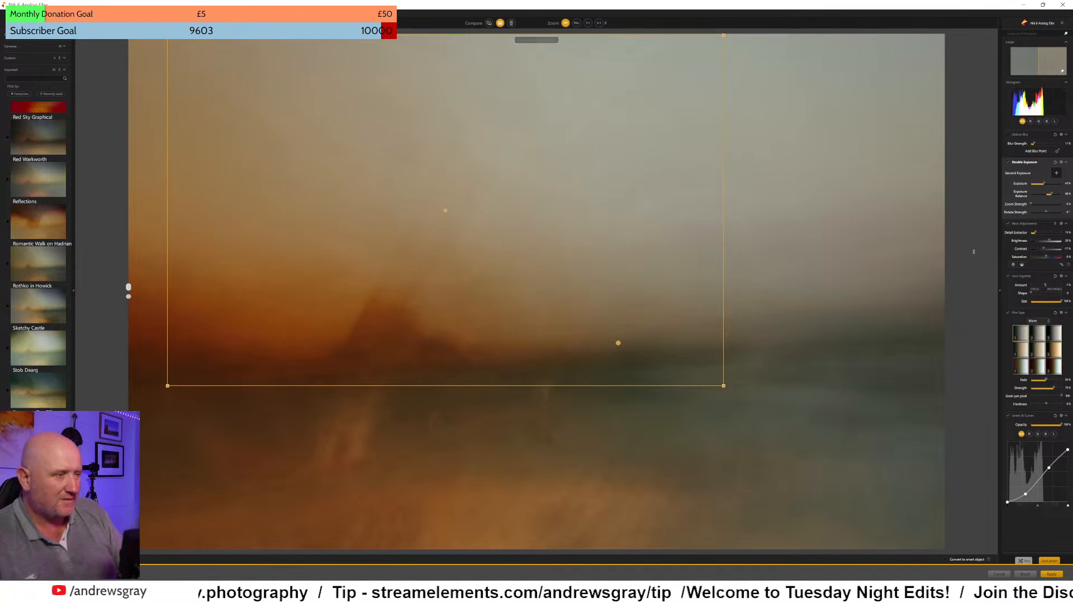
{"action": "left_click", "coordinate": [1050, 193]}
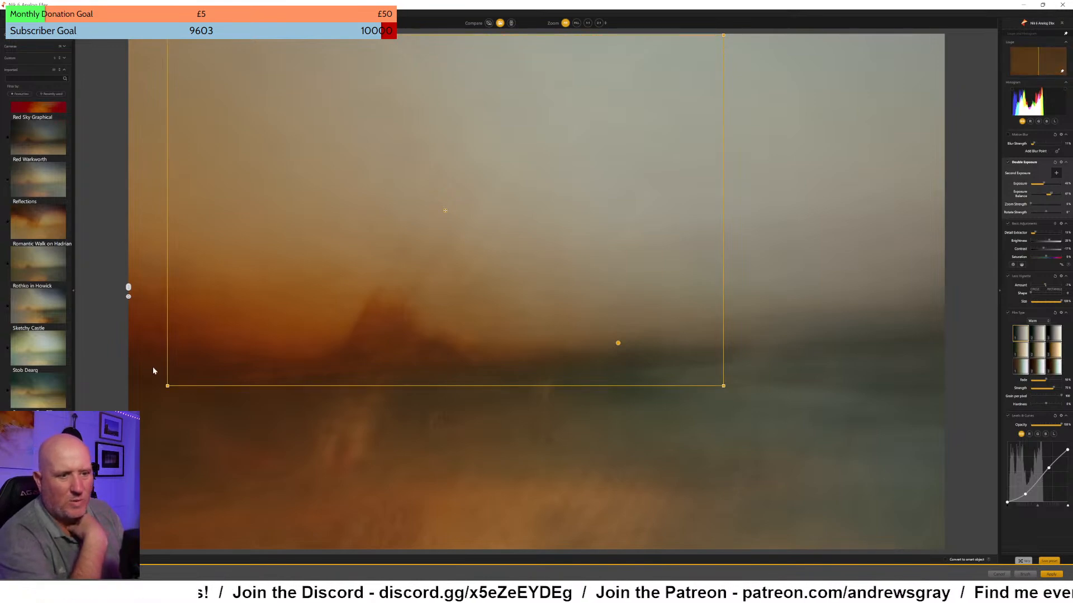
{"action": "left_click", "coordinate": [1048, 574]}
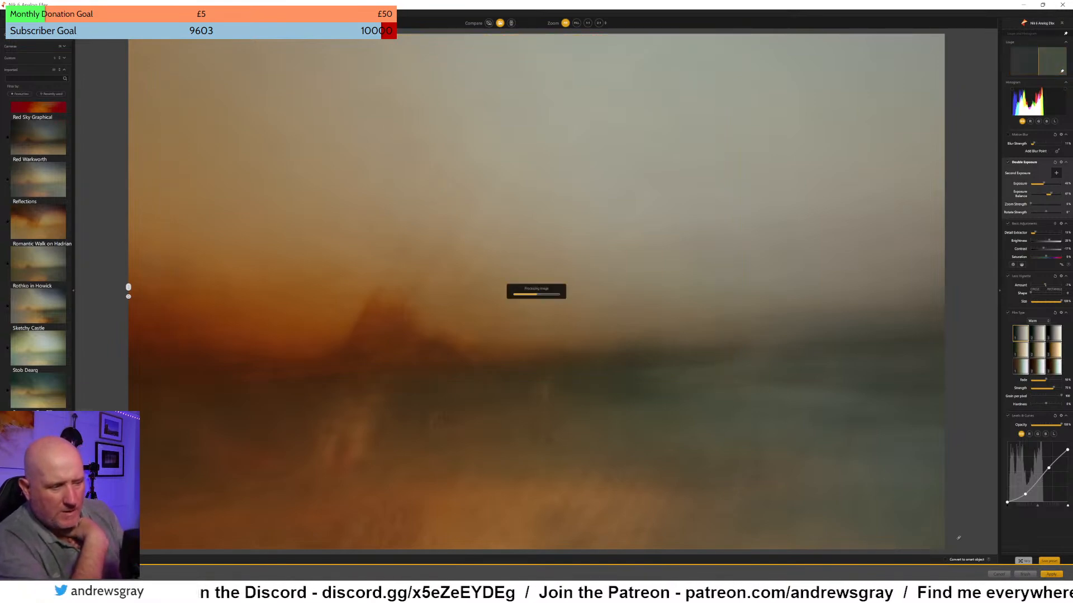
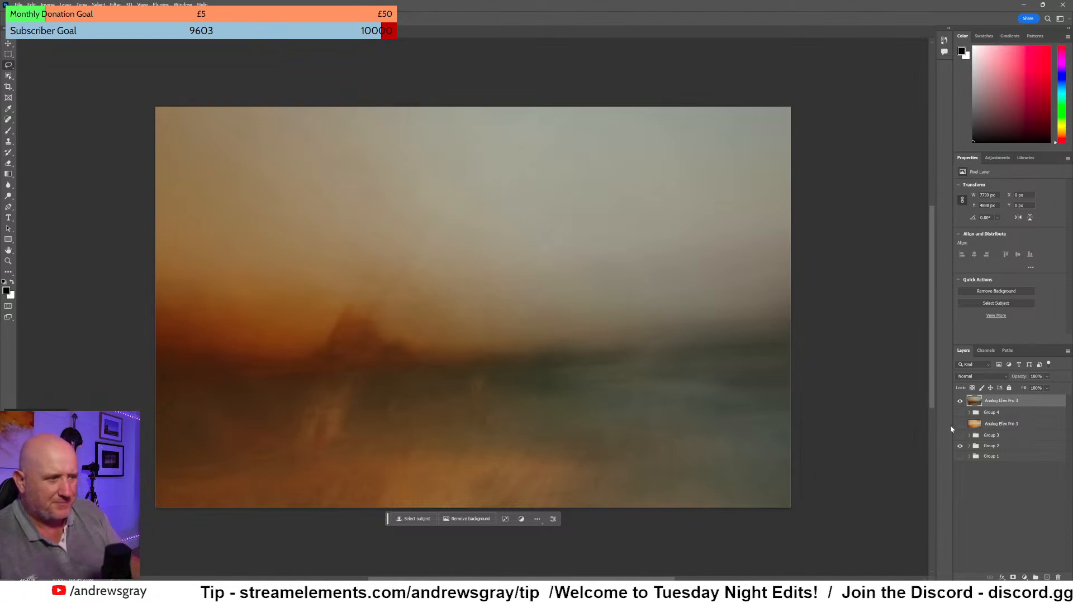
Compare the castle image with and without the new Analog Efex layer
{"action": "left_click", "coordinate": [960, 402]}
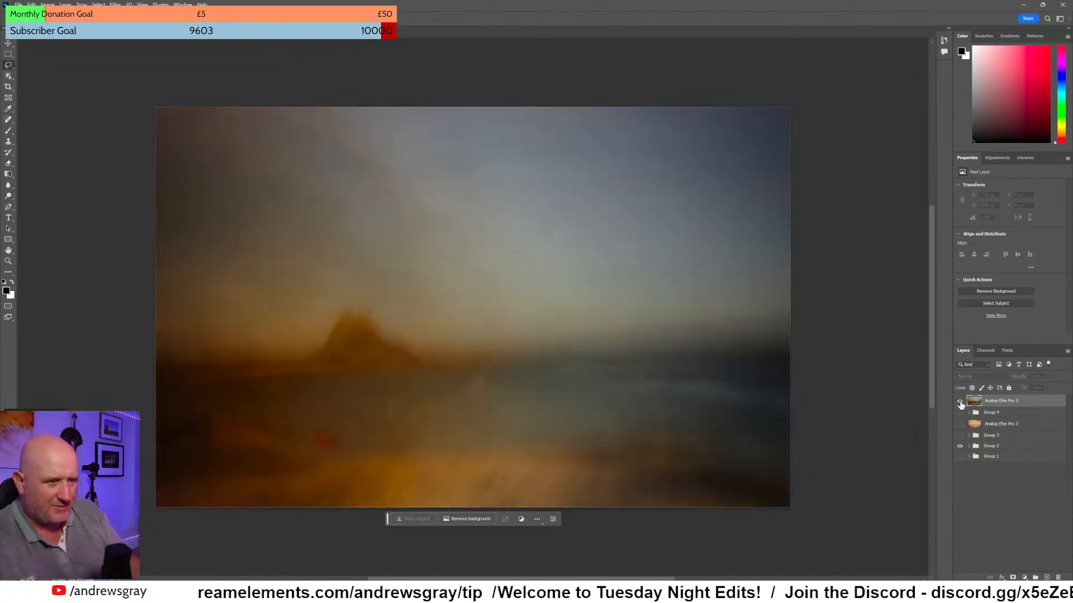
{"action": "left_click", "coordinate": [959, 401]}
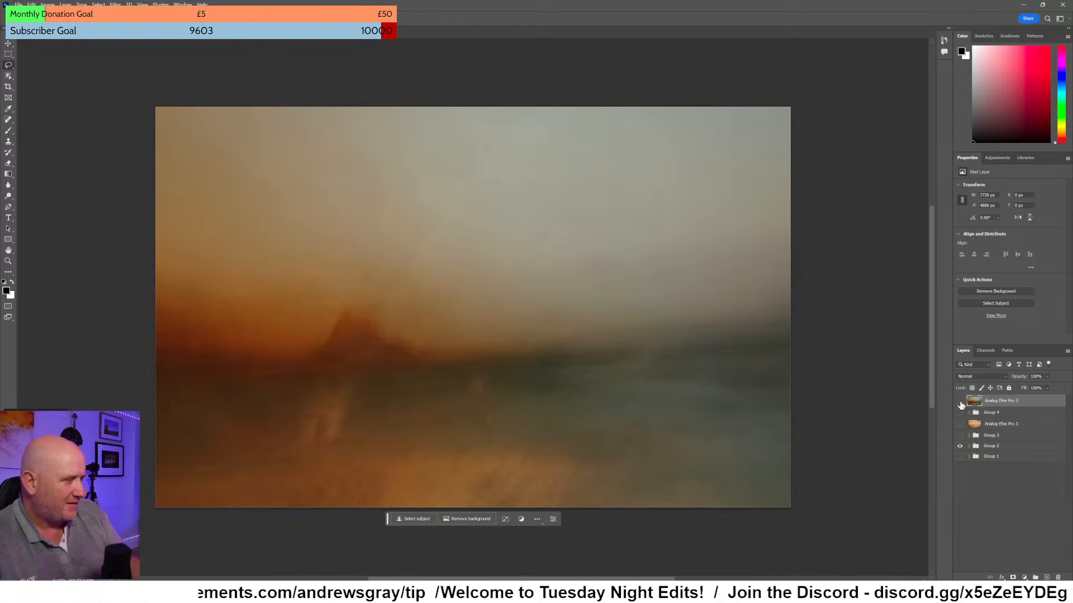
{"action": "left_click", "coordinate": [960, 402]}
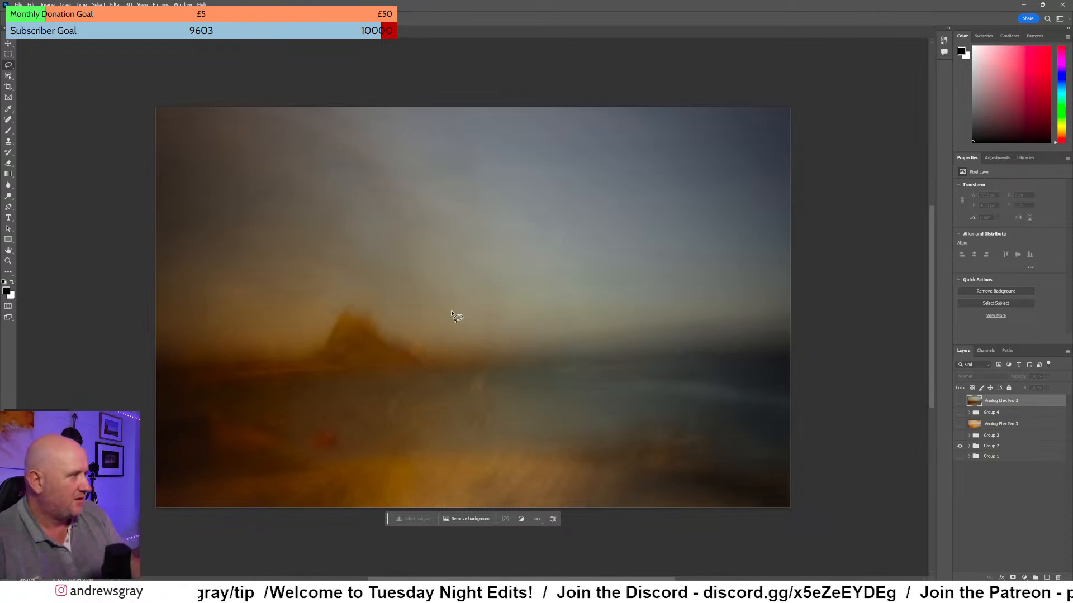
{"action": "left_click", "coordinate": [960, 402]}
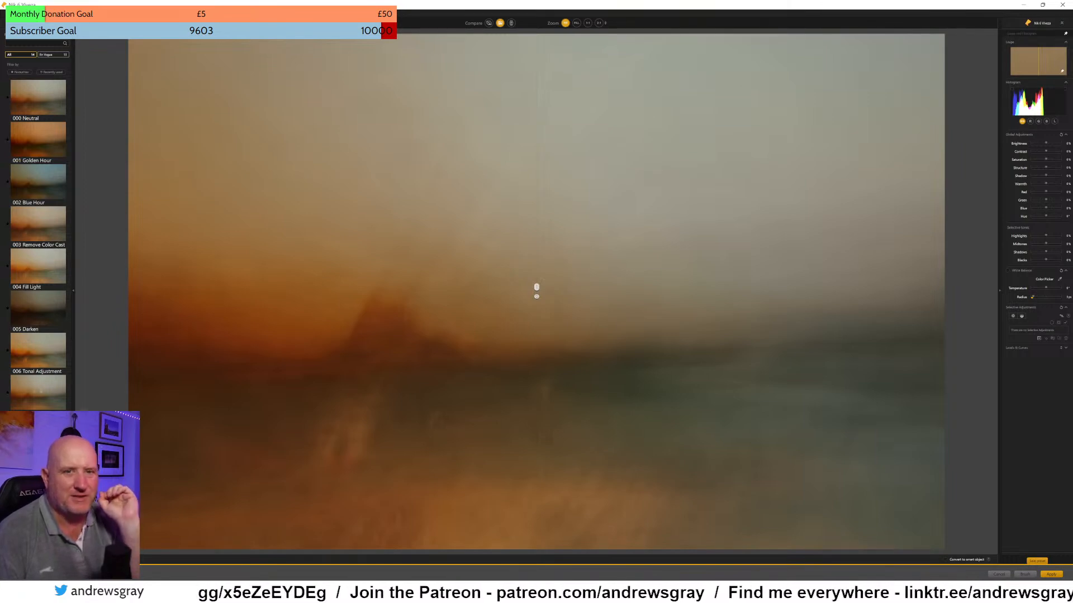
Try the 001 Golden Hour preset across the full preview and return to 000 Neutral
{"action": "left_click", "coordinate": [28, 149]}
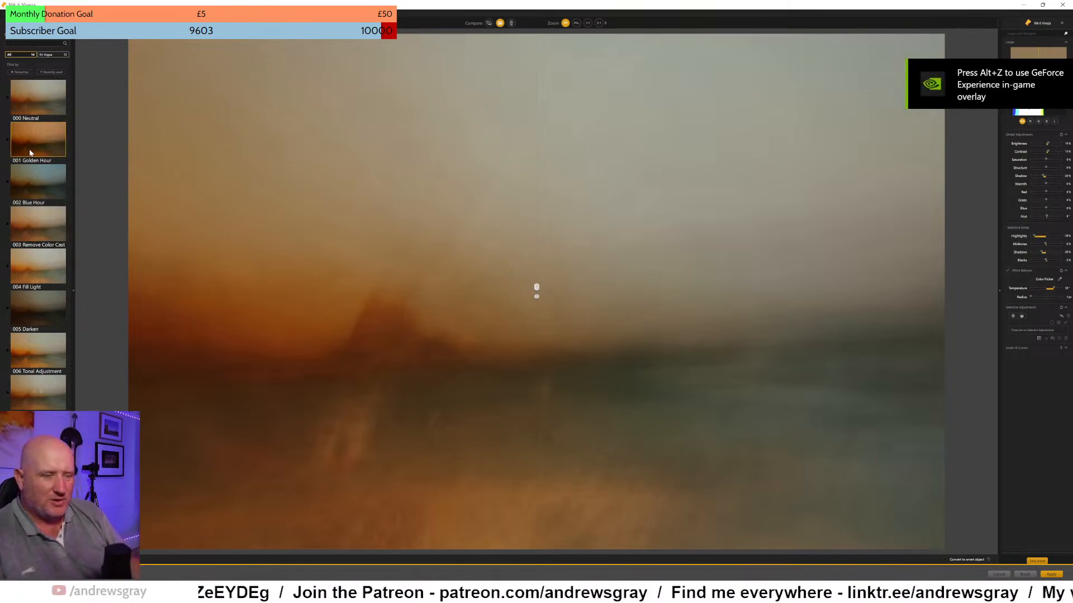
{"action": "left_click_drag", "start_coordinate": [536, 287], "coordinate": [31, 295]}
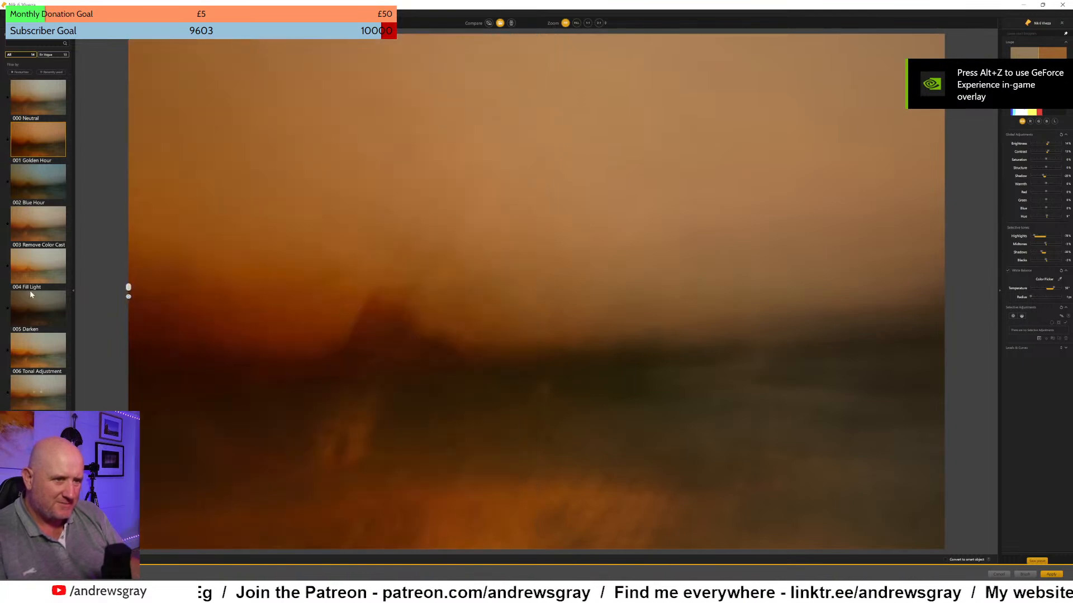
{"action": "left_click", "coordinate": [18, 110]}
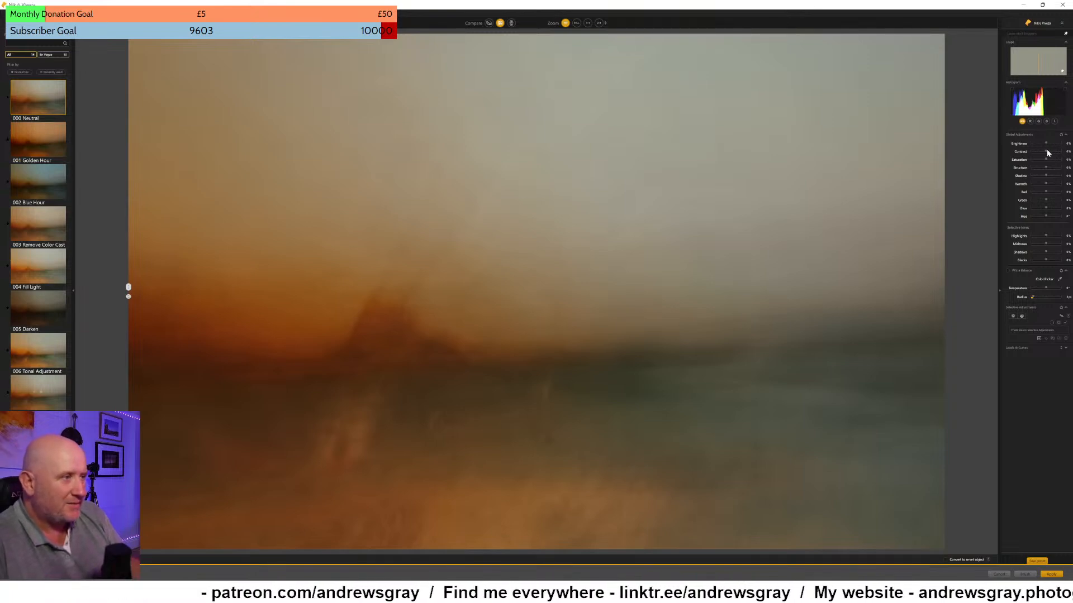
Raise the global contrast and warmth slightly across the whole image
{"action": "left_click_drag", "start_coordinate": [1046, 152], "coordinate": [1046, 147]}
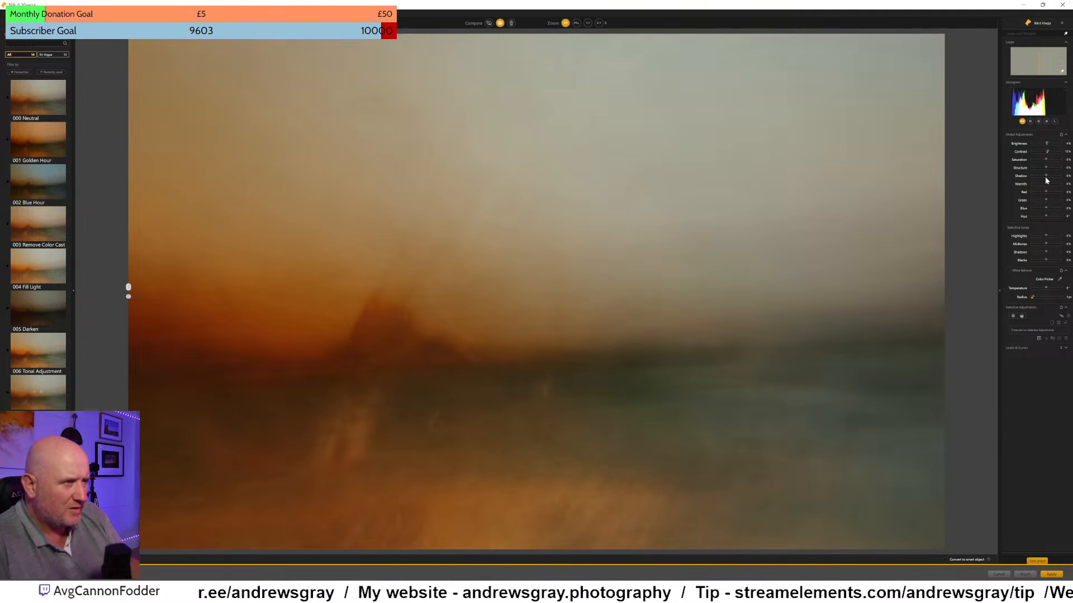
{"action": "mouse_move", "coordinate": [1046, 176]}
{"action": "left_mouse_down"}
{"action": "mouse_move", "coordinate": [1058, 178]}
{"action": "mouse_move", "coordinate": [1046, 178]}
{"action": "left_mouse_up"}
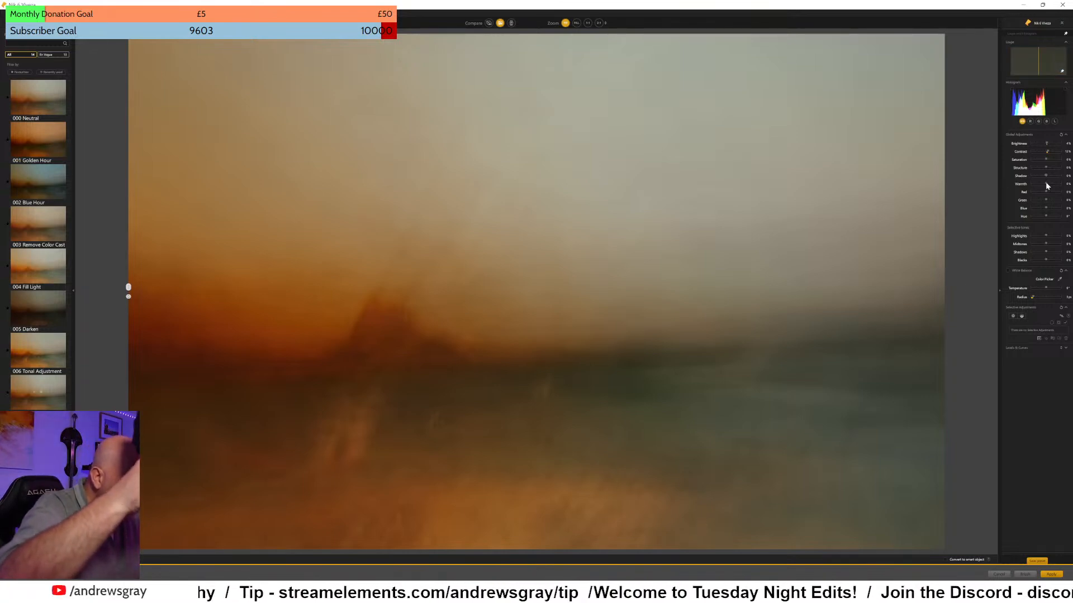
{"action": "mouse_move", "coordinate": [1045, 183]}
{"action": "left_mouse_down"}
{"action": "mouse_move", "coordinate": [1065, 189]}
{"action": "mouse_move", "coordinate": [1048, 188]}
{"action": "left_mouse_up"}
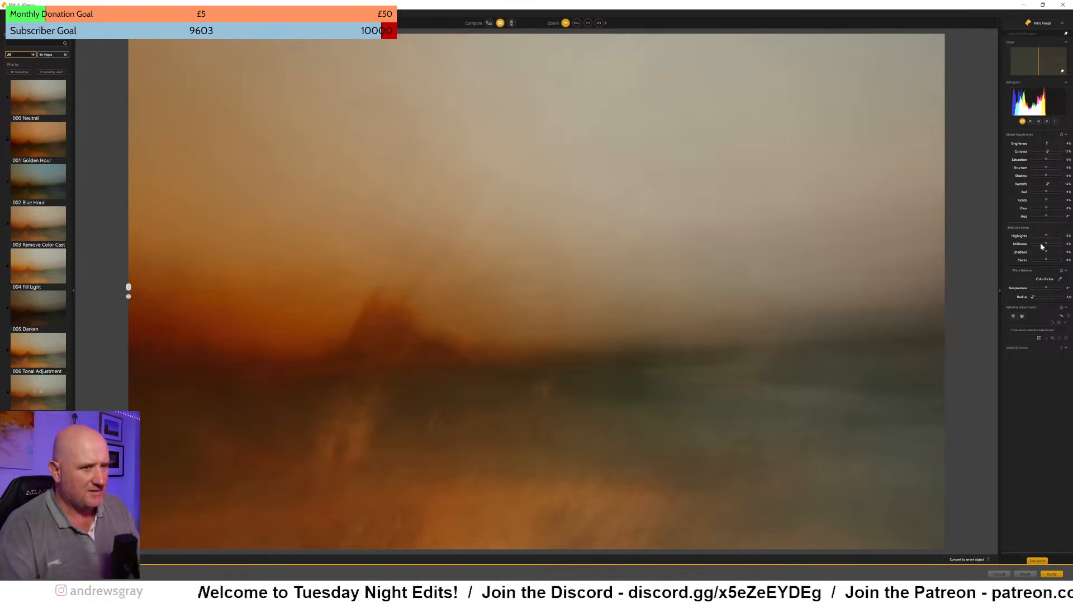
Brighten the midtones slightly, trying out shadow and highlight changes but leaving both neutral, and compare with the original
{"action": "mouse_move", "coordinate": [1045, 245]}
{"action": "left_mouse_down"}
{"action": "mouse_move", "coordinate": [1056, 247]}
{"action": "mouse_move", "coordinate": [1034, 246]}
{"action": "mouse_move", "coordinate": [1049, 253]}
{"action": "left_mouse_up"}
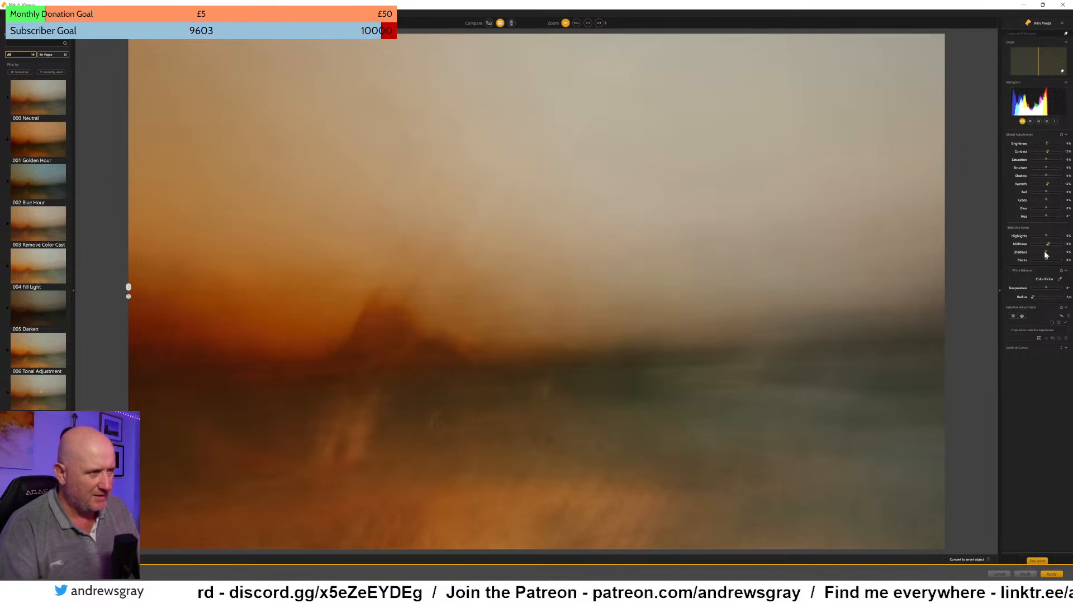
{"action": "left_click_drag", "start_coordinate": [1047, 255], "coordinate": [1040, 259]}
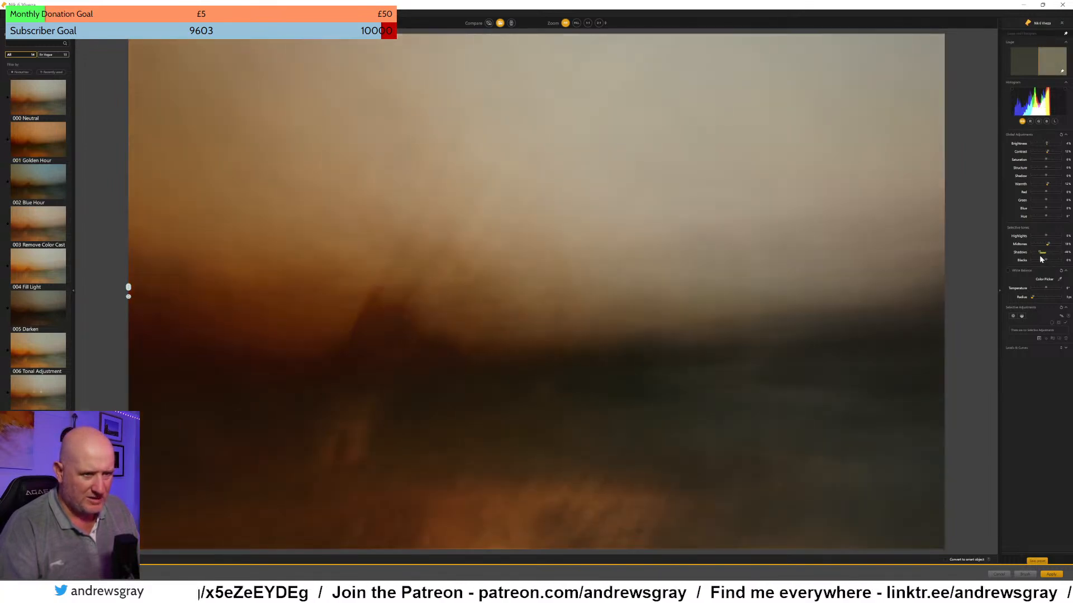
{"action": "left_click_drag", "start_coordinate": [1040, 259], "coordinate": [1049, 259]}
{"action": "double_click", "coordinate": [1049, 256]}
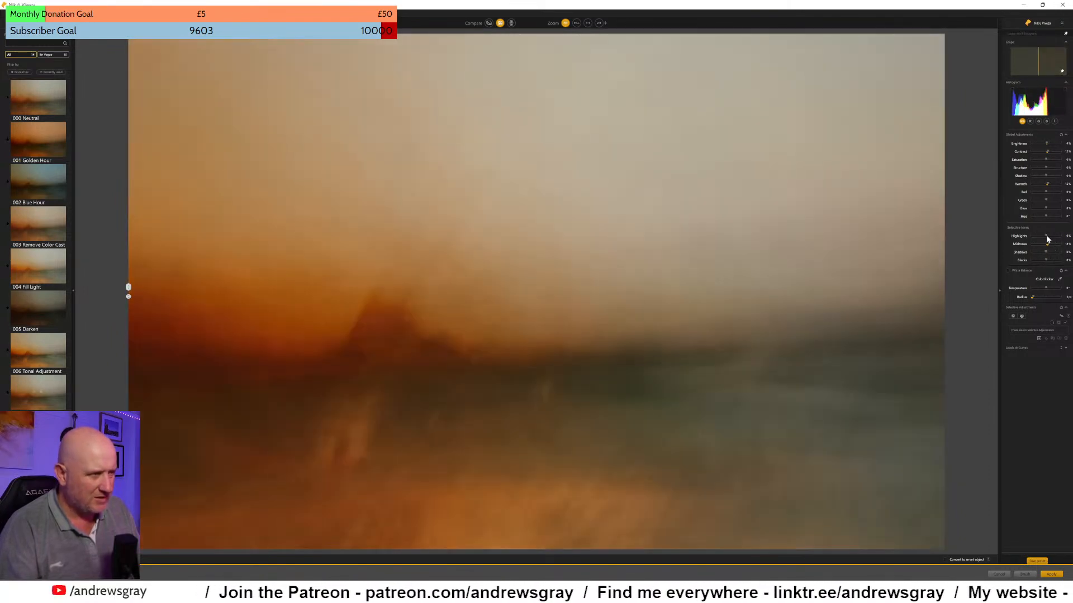
{"action": "left_click_drag", "start_coordinate": [1046, 236], "coordinate": [1043, 241]}
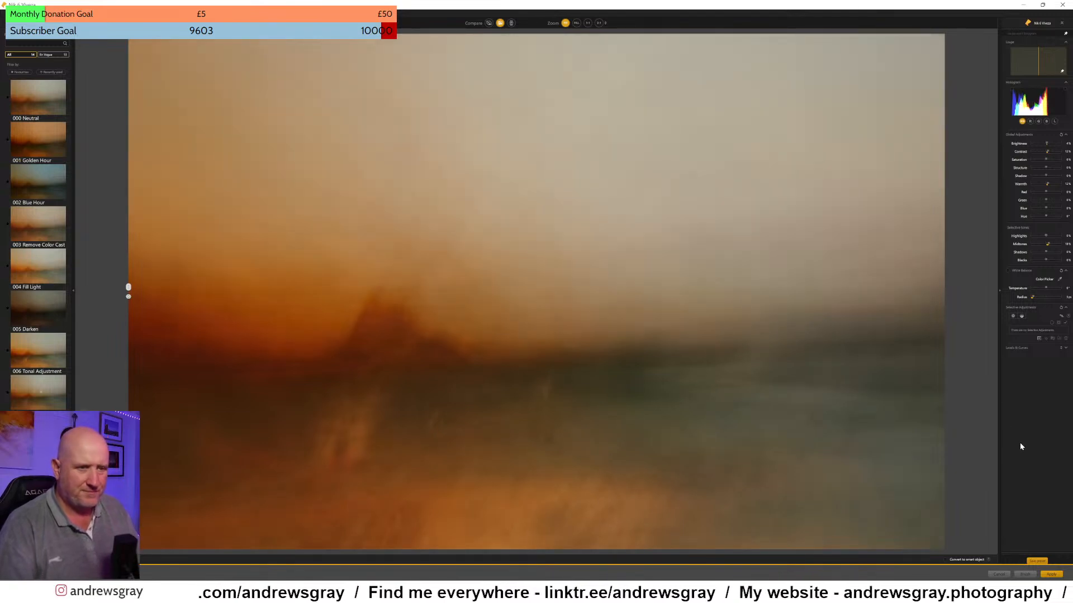
{"action": "left_click_drag", "start_coordinate": [128, 287], "coordinate": [101, 338]}
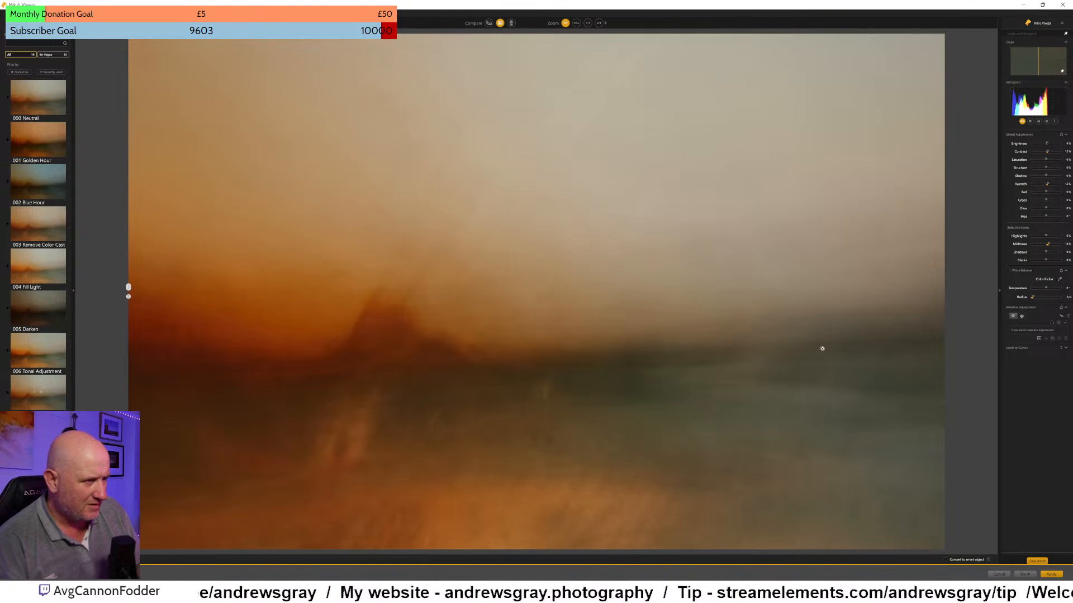
Place a large control point on the sunset glow beside the castle and increase its brightness and contrast
{"action": "left_click", "coordinate": [227, 307]}
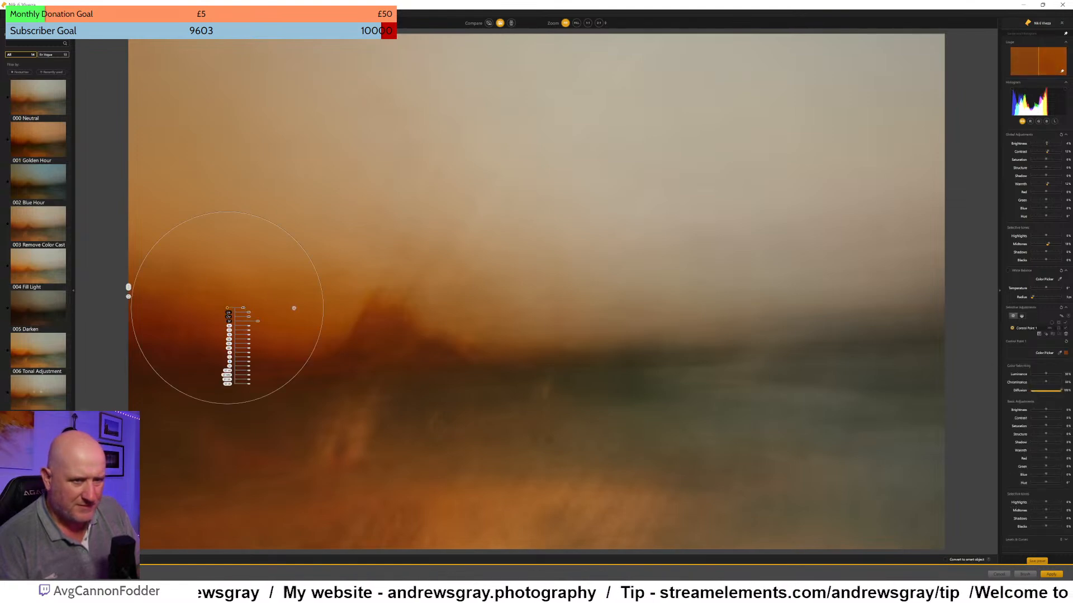
{"action": "mouse_move", "coordinate": [243, 308]}
{"action": "left_mouse_down"}
{"action": "mouse_move", "coordinate": [230, 310]}
{"action": "mouse_move", "coordinate": [250, 318]}
{"action": "left_mouse_up"}
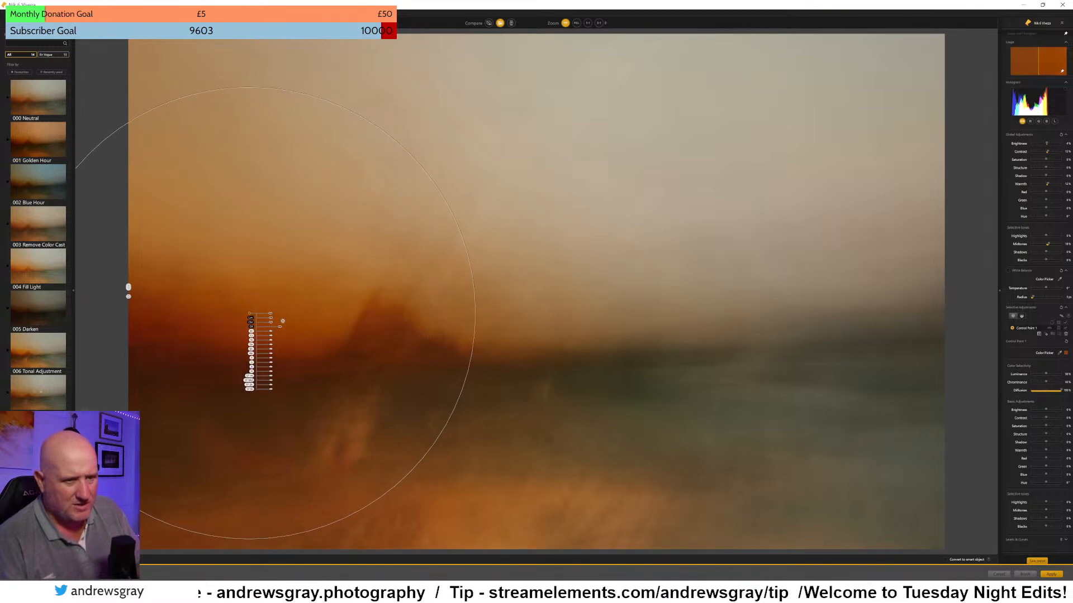
{"action": "left_click_drag", "start_coordinate": [271, 334], "coordinate": [273, 334]}
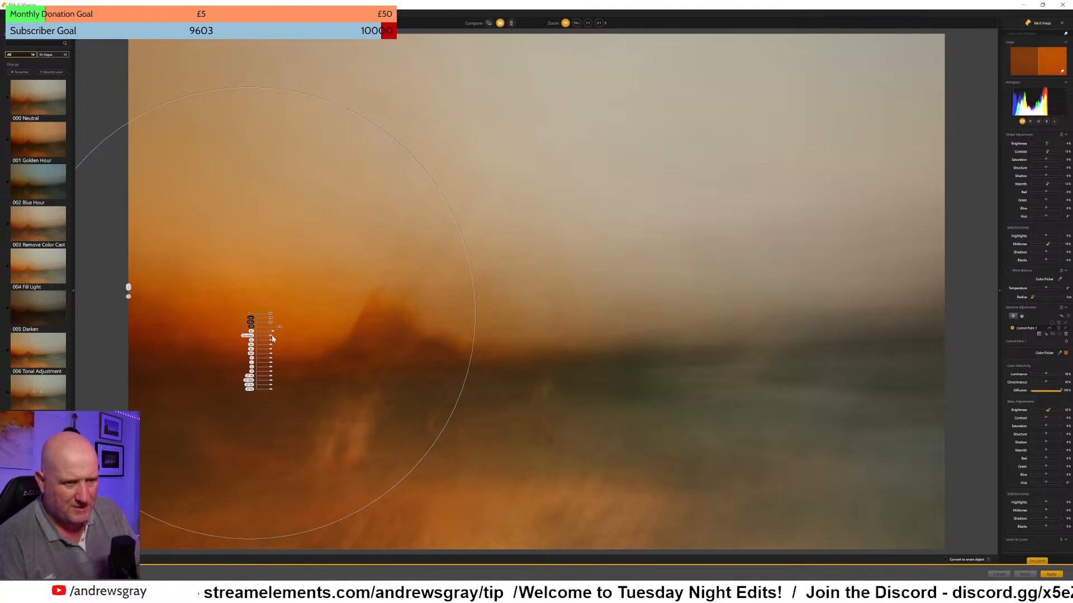
{"action": "mouse_move", "coordinate": [271, 335]}
{"action": "left_mouse_down"}
{"action": "mouse_move", "coordinate": [260, 336]}
{"action": "mouse_move", "coordinate": [279, 339]}
{"action": "left_mouse_up"}
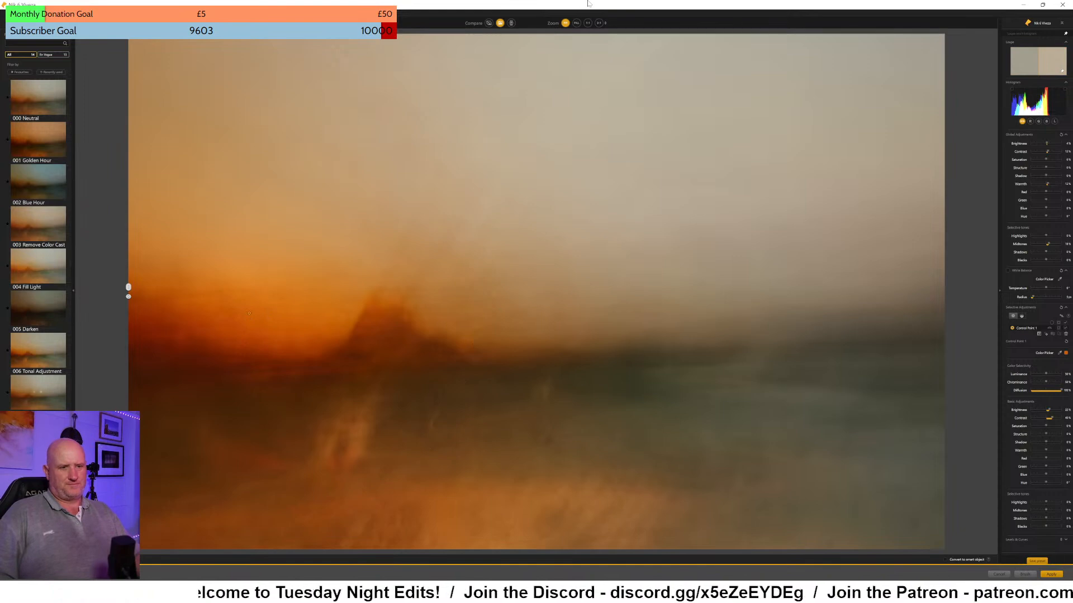
{"action": "mouse_move", "coordinate": [128, 287]}
{"action": "left_mouse_down"}
{"action": "mouse_move", "coordinate": [512, 286]}
{"action": "mouse_move", "coordinate": [573, 297]}
{"action": "mouse_move", "coordinate": [121, 288]}
{"action": "mouse_move", "coordinate": [565, 298]}
{"action": "mouse_move", "coordinate": [116, 275]}
{"action": "left_mouse_up"}
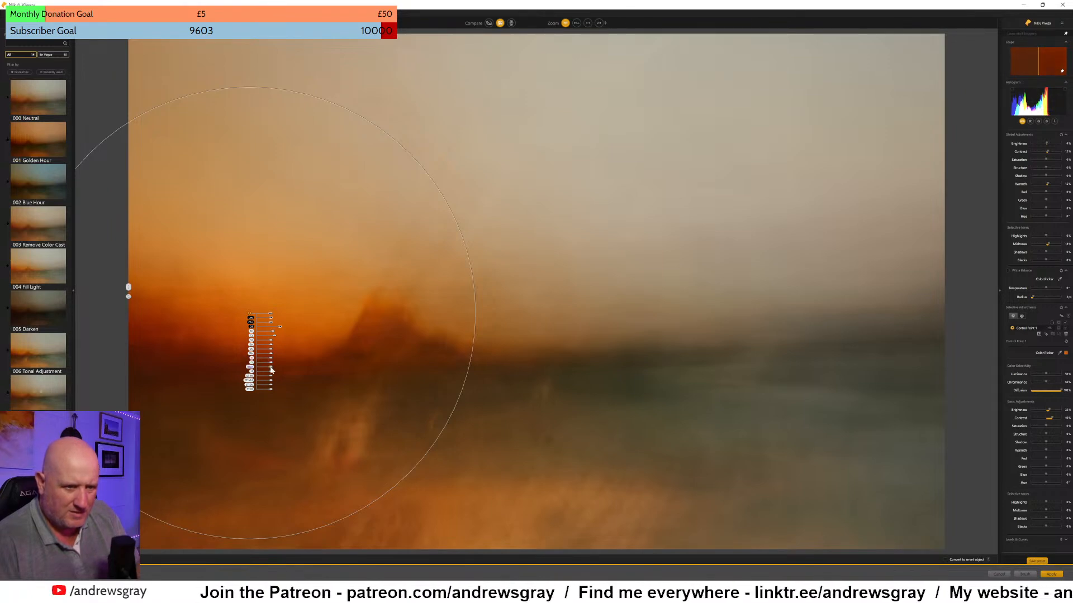
Increase the warmth of the sunset control point slightly
{"action": "left_click_drag", "start_coordinate": [271, 369], "coordinate": [276, 367]}
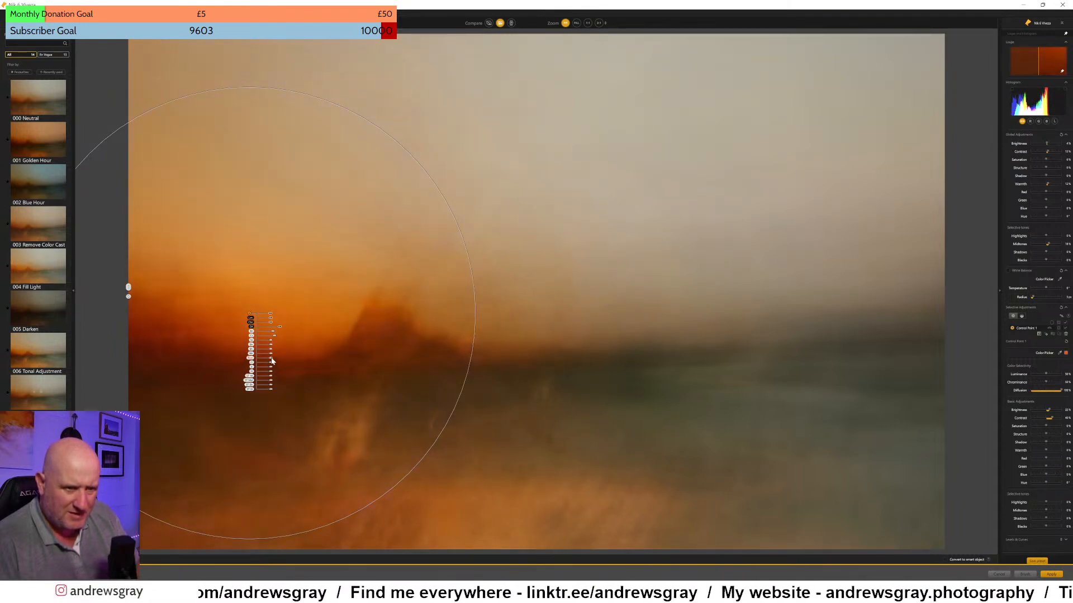
{"action": "left_click_drag", "start_coordinate": [271, 356], "coordinate": [272, 357]}
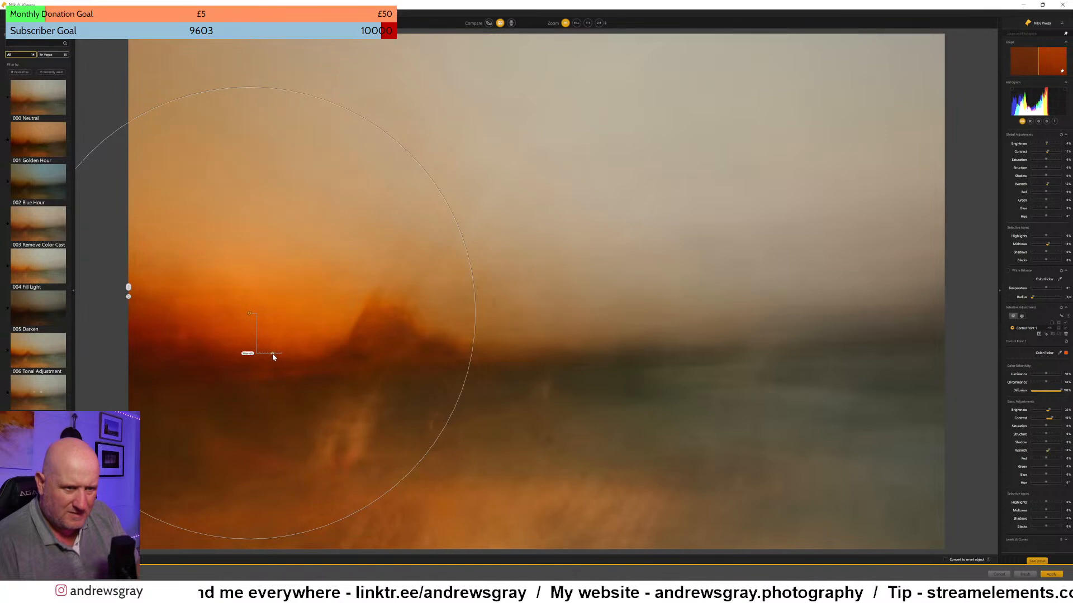
{"action": "left_click_drag", "start_coordinate": [273, 357], "coordinate": [272, 355]}
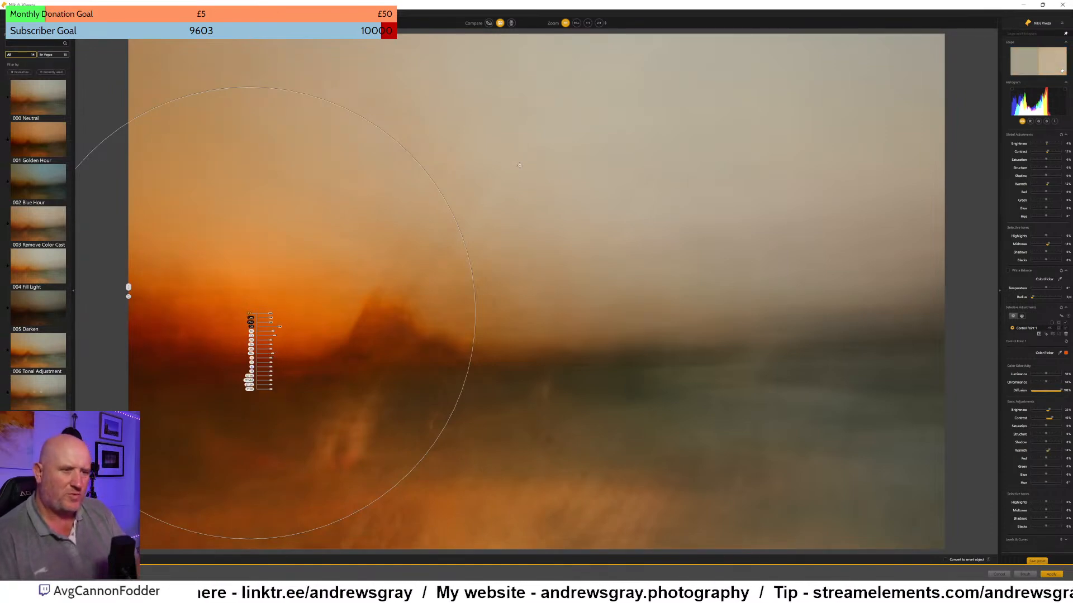
{"action": "left_click", "coordinate": [512, 161]}
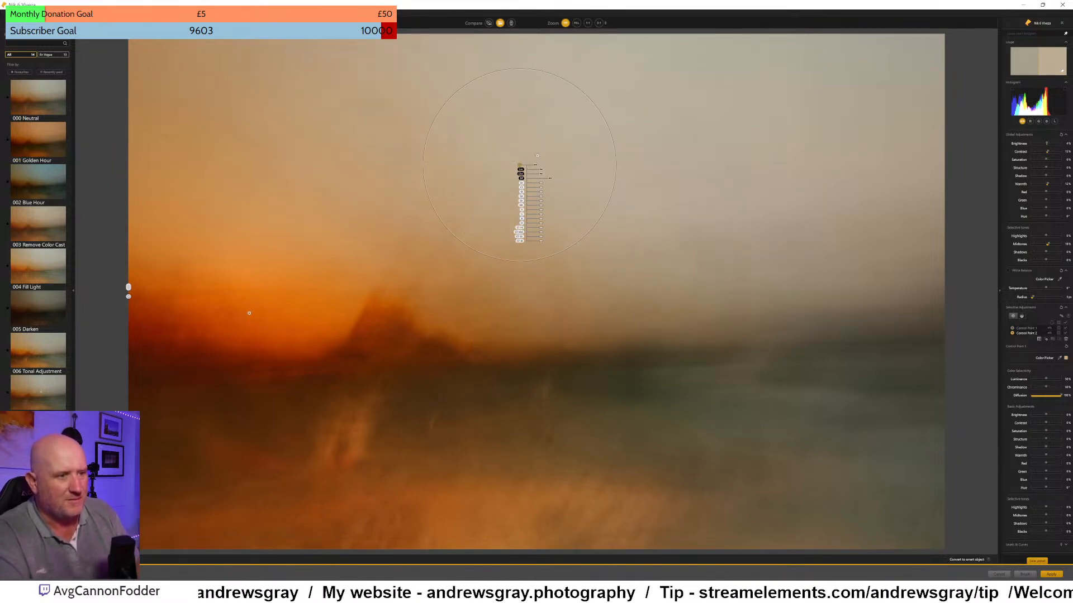
{"action": "key", "text": "Delete"}
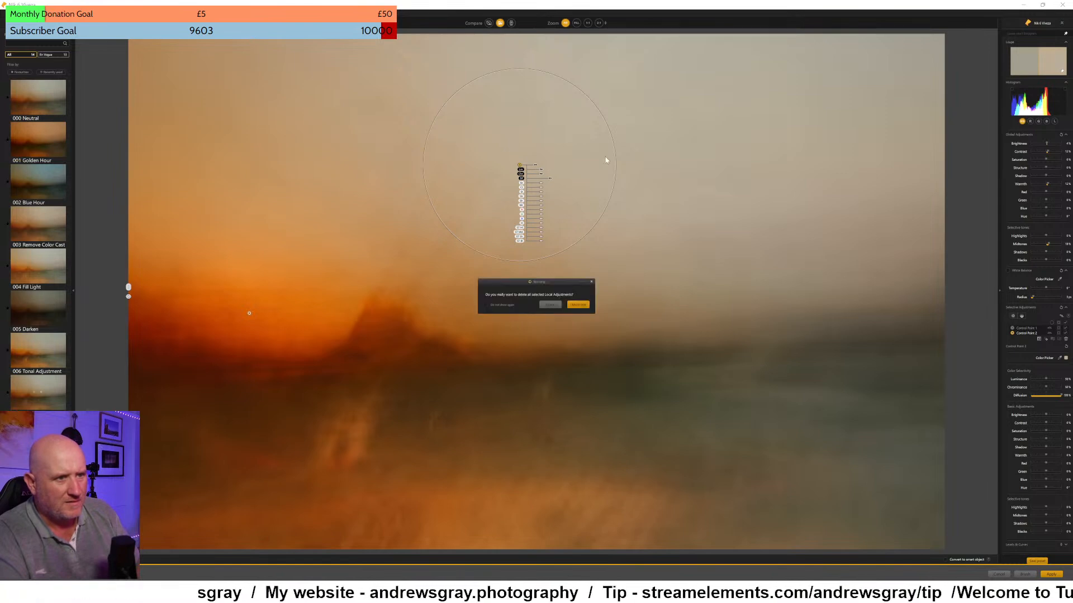
{"action": "left_click", "coordinate": [577, 305]}
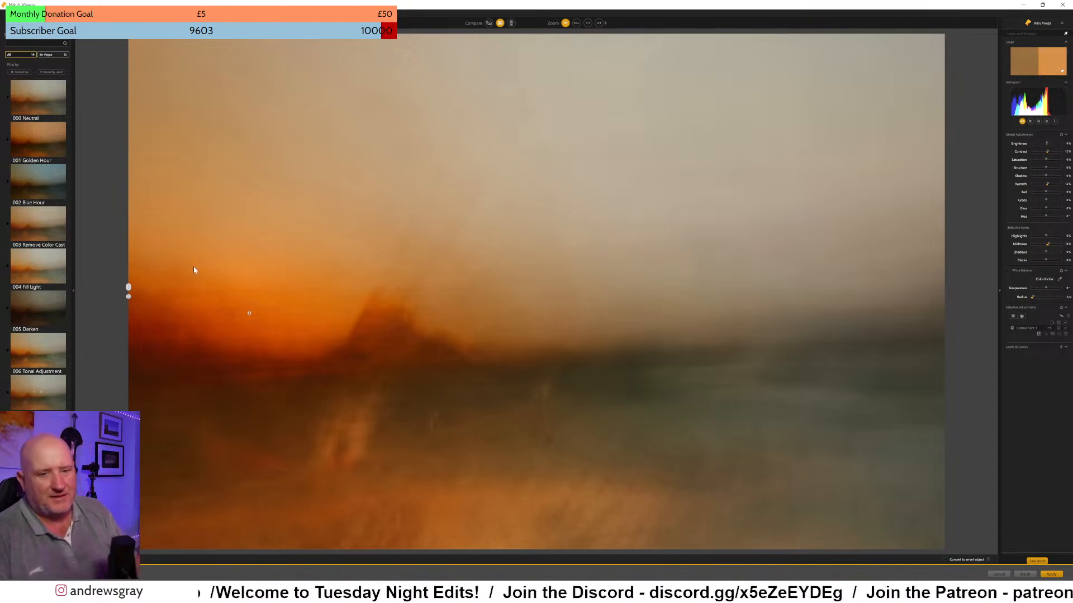
Check the adjusted image against the original and apply the Viveza adjustments as a new layer
{"action": "mouse_move", "coordinate": [128, 288]}
{"action": "left_mouse_down"}
{"action": "mouse_move", "coordinate": [595, 312]}
{"action": "mouse_move", "coordinate": [100, 312]}
{"action": "mouse_move", "coordinate": [766, 358]}
{"action": "mouse_move", "coordinate": [75, 306]}
{"action": "mouse_move", "coordinate": [914, 371]}
{"action": "mouse_move", "coordinate": [132, 300]}
{"action": "left_mouse_up"}
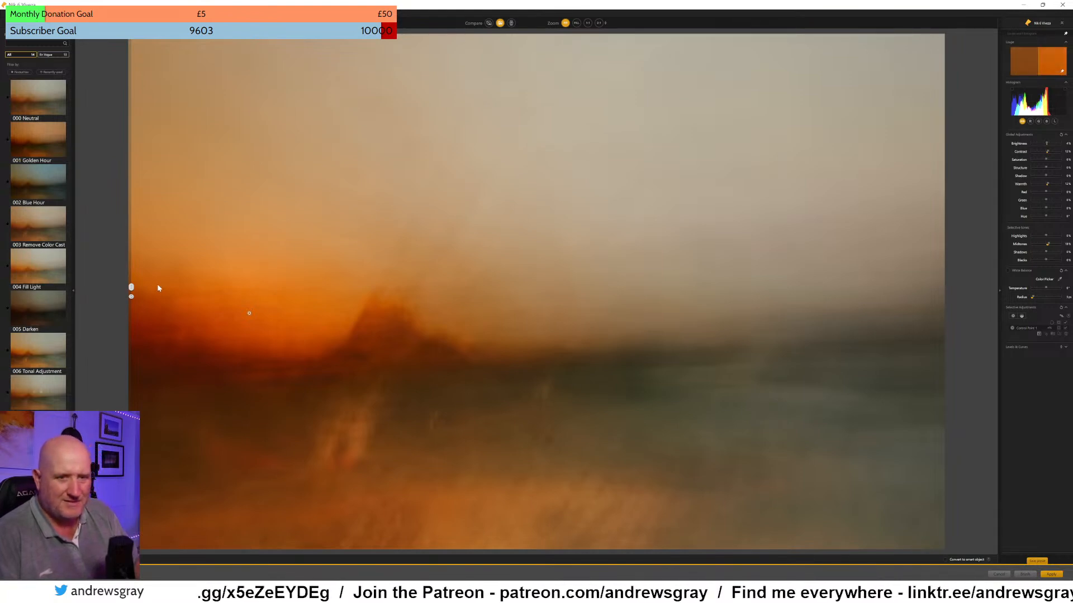
{"action": "left_click", "coordinate": [1050, 575]}
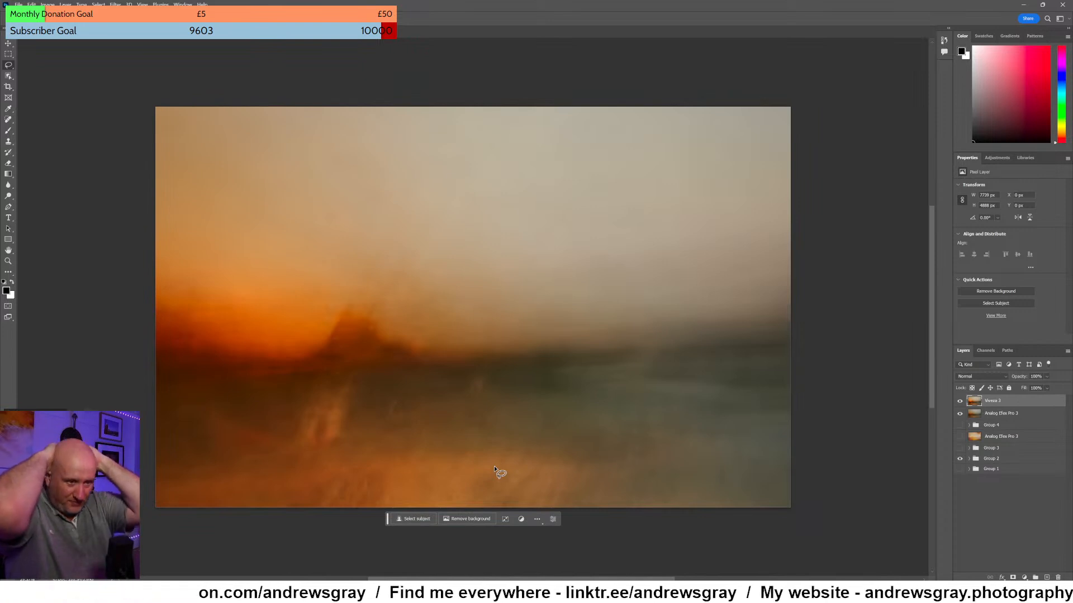
Compare the castle image with and without the Viveza layer and the Analog Efex layer below it
{"action": "left_click", "coordinate": [961, 402]}
{"action": "left_click", "coordinate": [961, 402]}
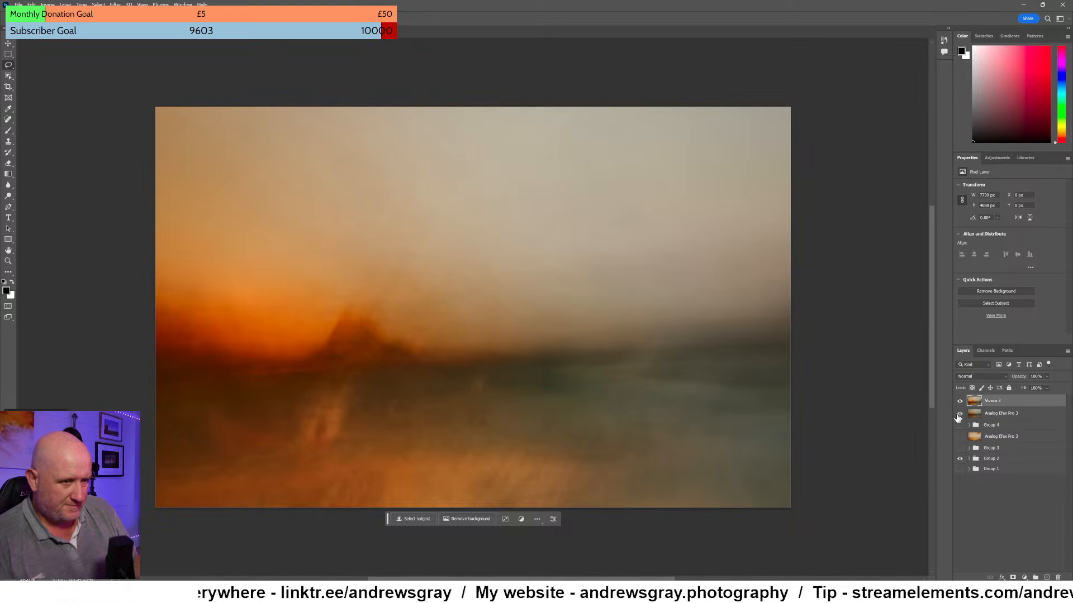
{"action": "left_click", "coordinate": [961, 401]}
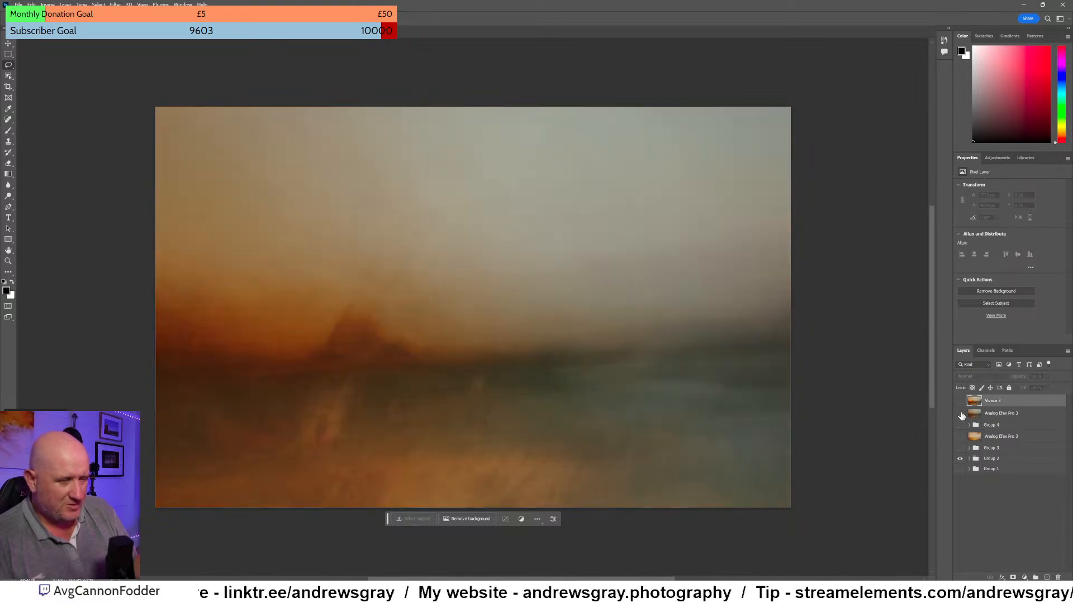
{"action": "left_click", "coordinate": [961, 414]}
{"action": "left_click", "coordinate": [961, 414]}
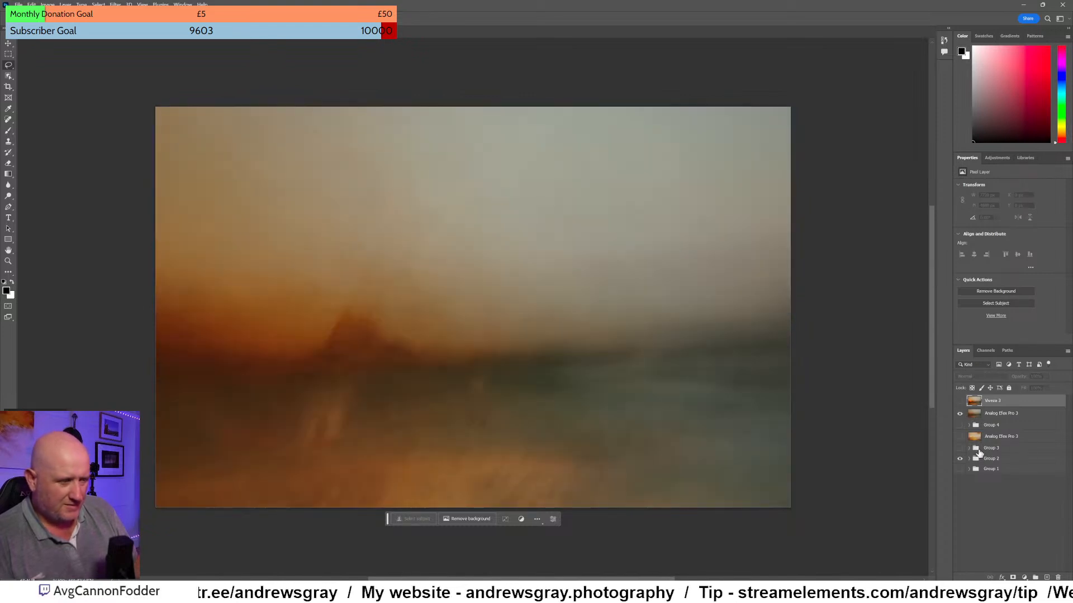
{"action": "left_click", "coordinate": [960, 401]}
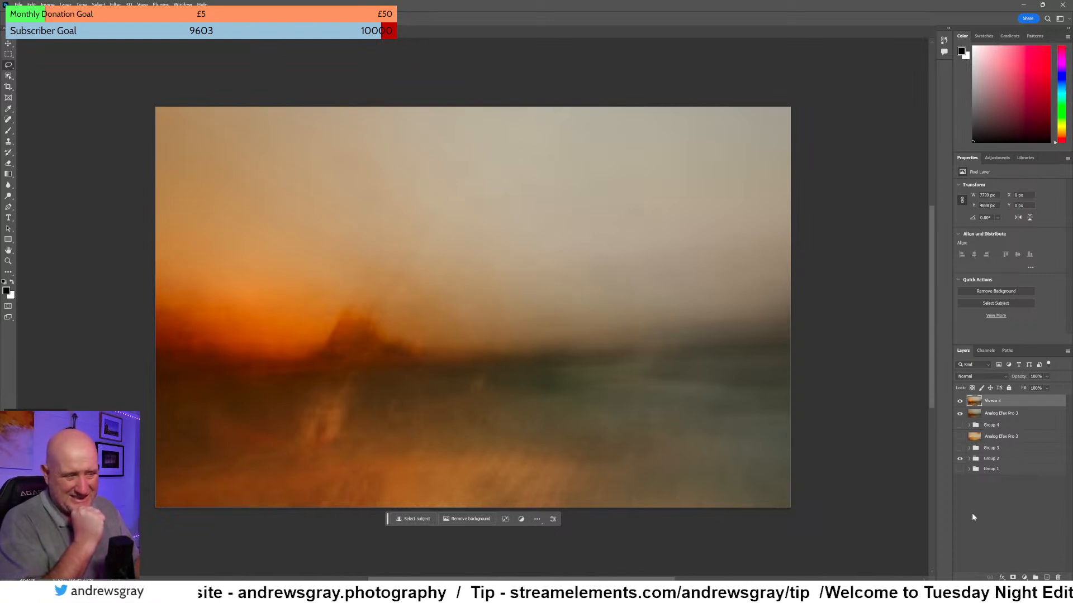
Delete Group 1 from the layer stack
{"action": "left_click", "coordinate": [968, 469]}
{"action": "left_click_drag", "start_coordinate": [998, 470], "coordinate": [1058, 577]}
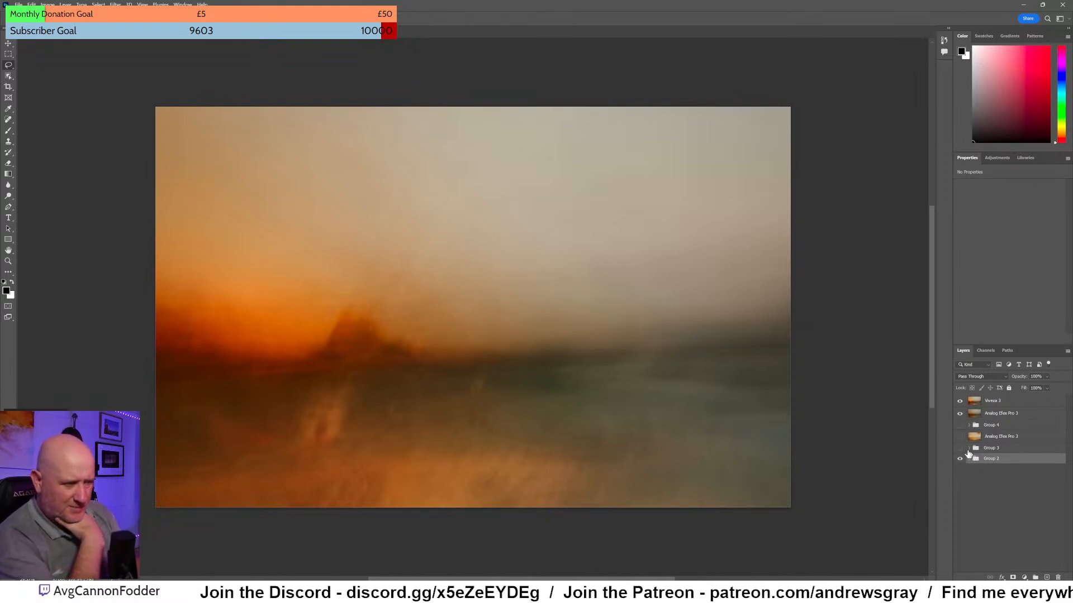
Hide the Viveza and top Analog Efex layers and compare the Group 4 and Group 3 versions with Group 2
{"action": "left_click", "coordinate": [960, 415]}
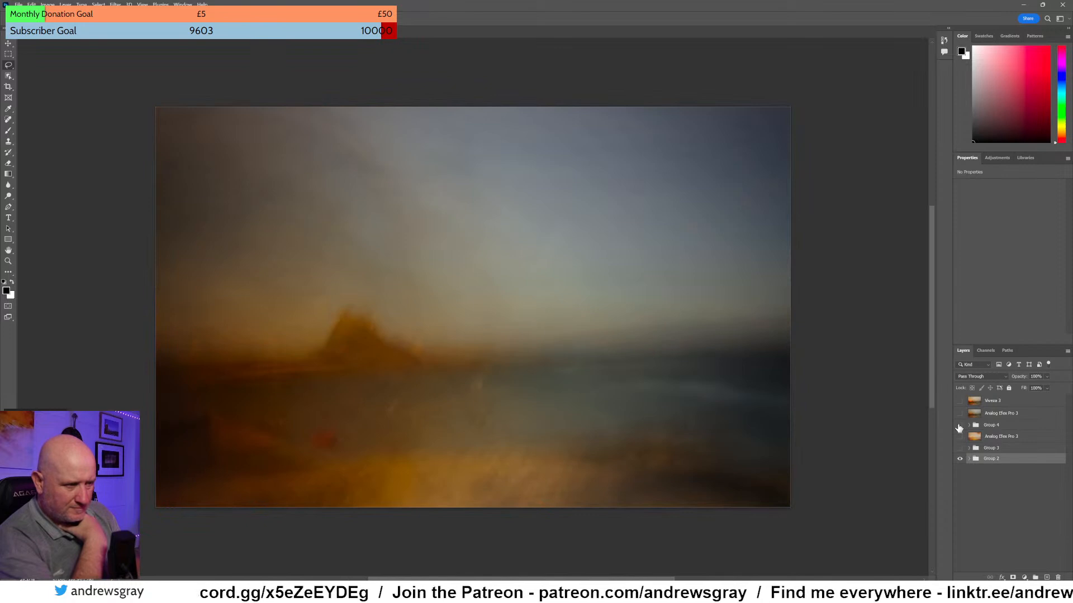
{"action": "left_click", "coordinate": [959, 425]}
{"action": "left_click", "coordinate": [959, 427]}
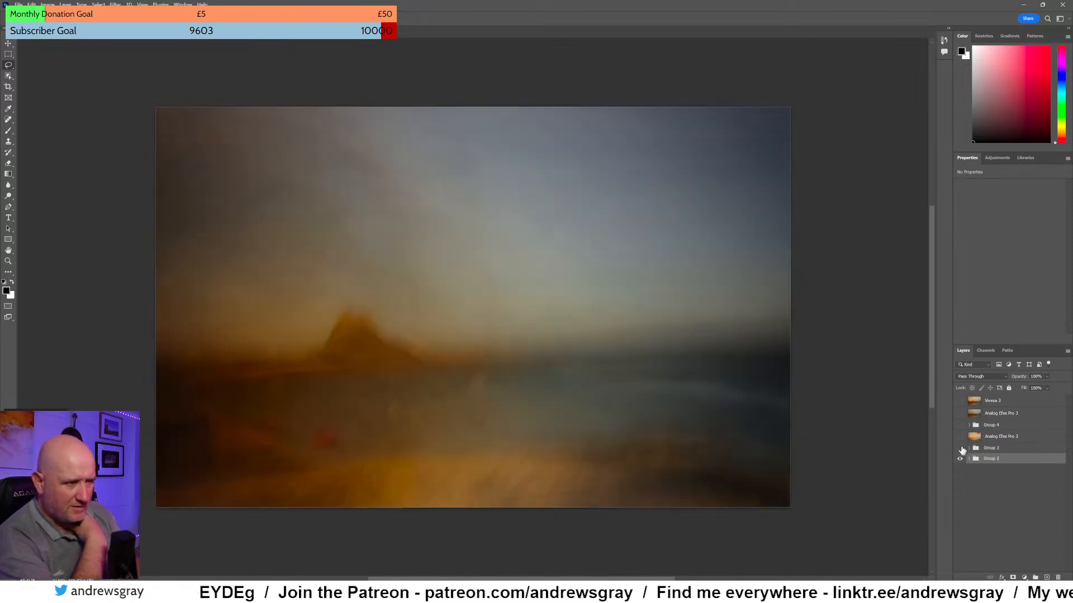
{"action": "left_click", "coordinate": [960, 448]}
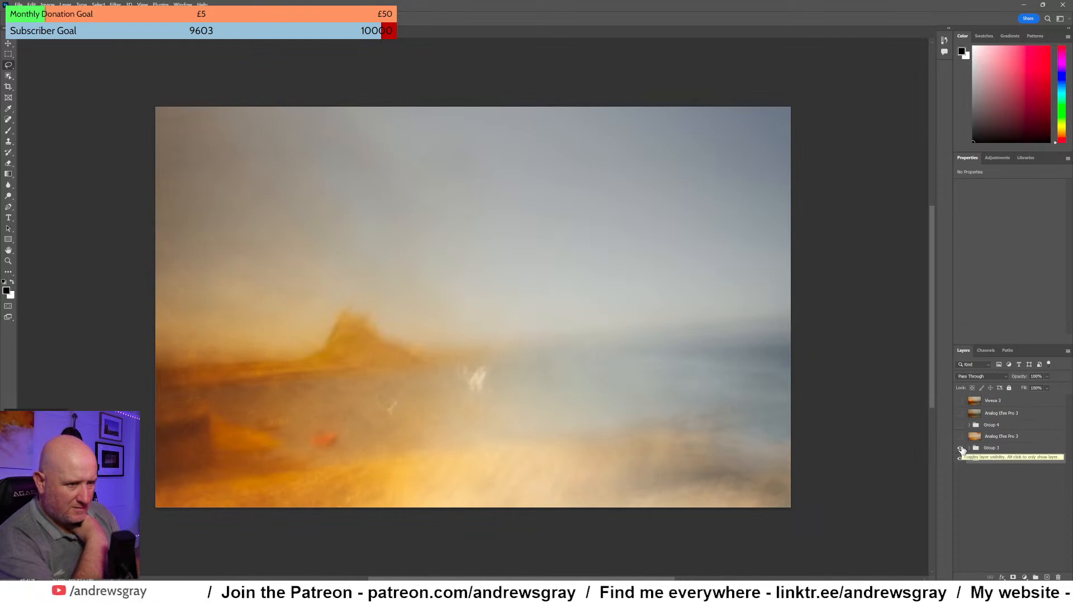
Hide Group 3 and Group 2, show the lower Analog Efex Pro 3 layer, and inspect the layers inside Group 2
{"action": "left_click", "coordinate": [961, 449]}
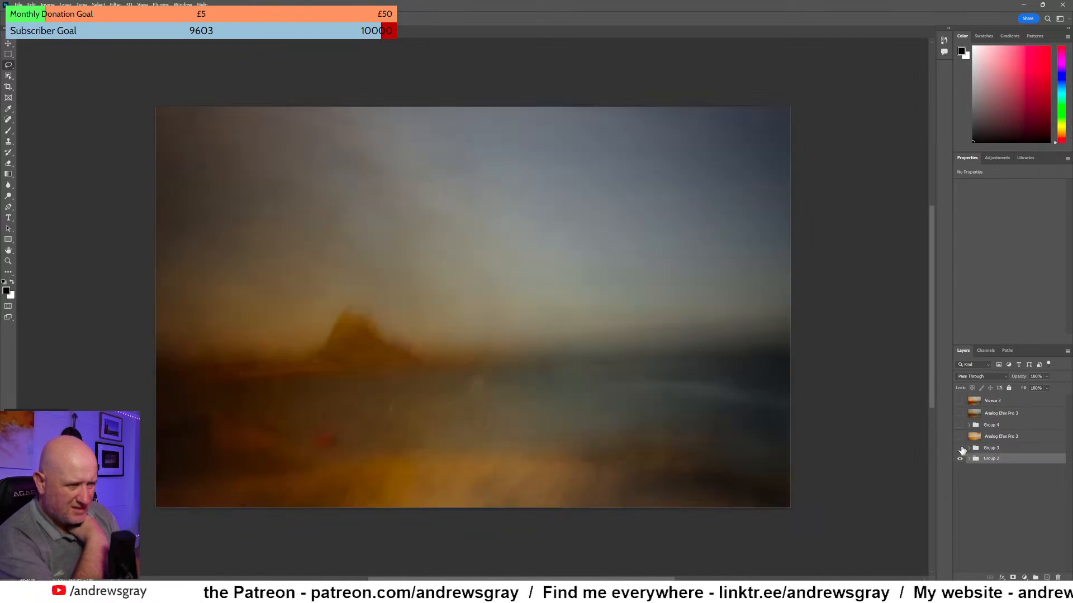
{"action": "left_click", "coordinate": [960, 442]}
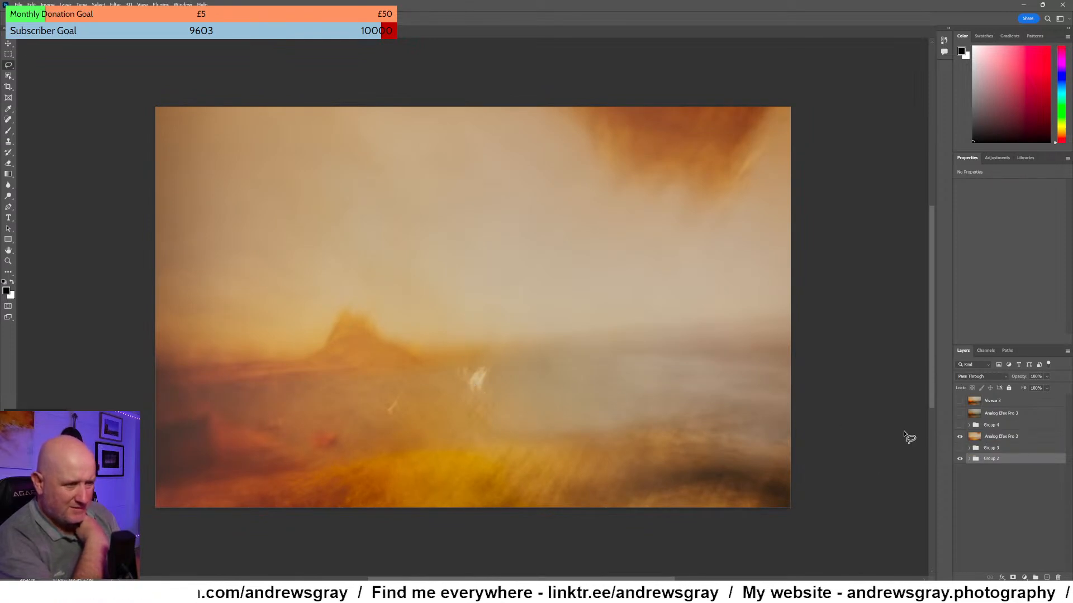
{"action": "left_click", "coordinate": [960, 460]}
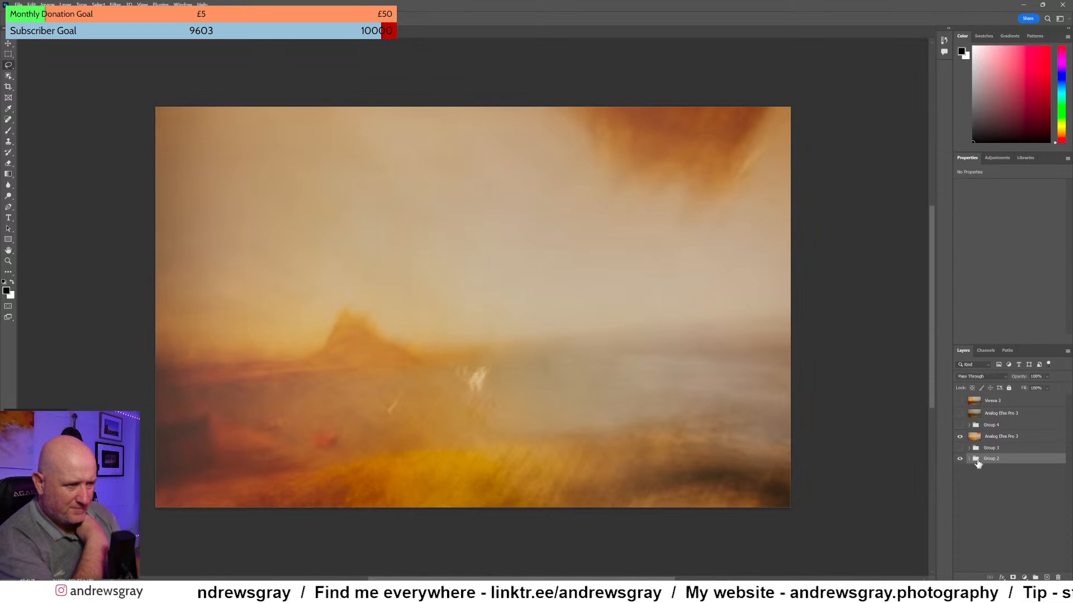
{"action": "left_click", "coordinate": [970, 460]}
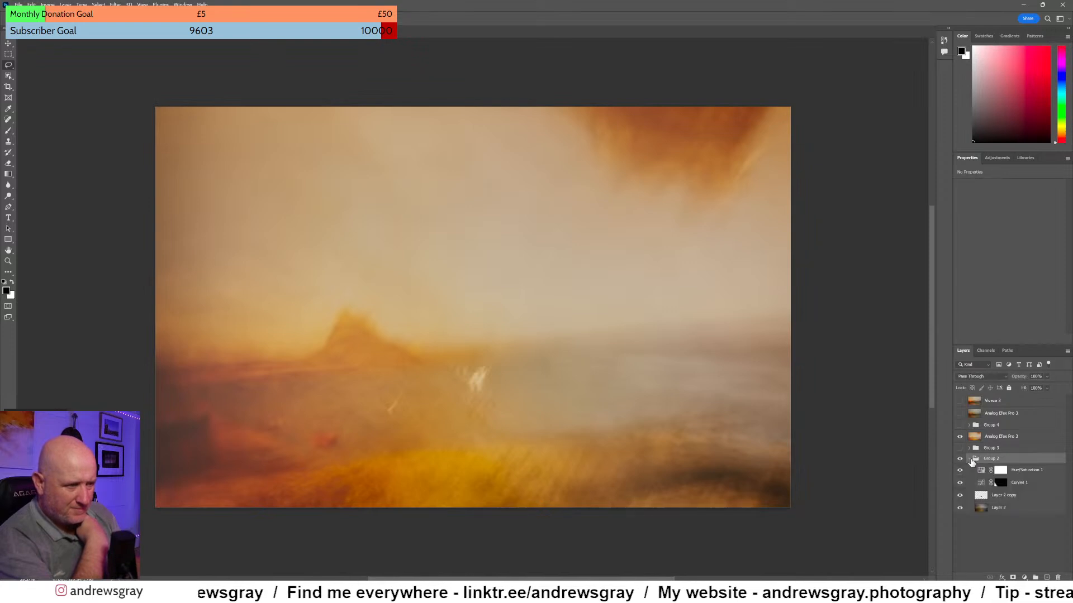
{"action": "left_click", "coordinate": [999, 510]}
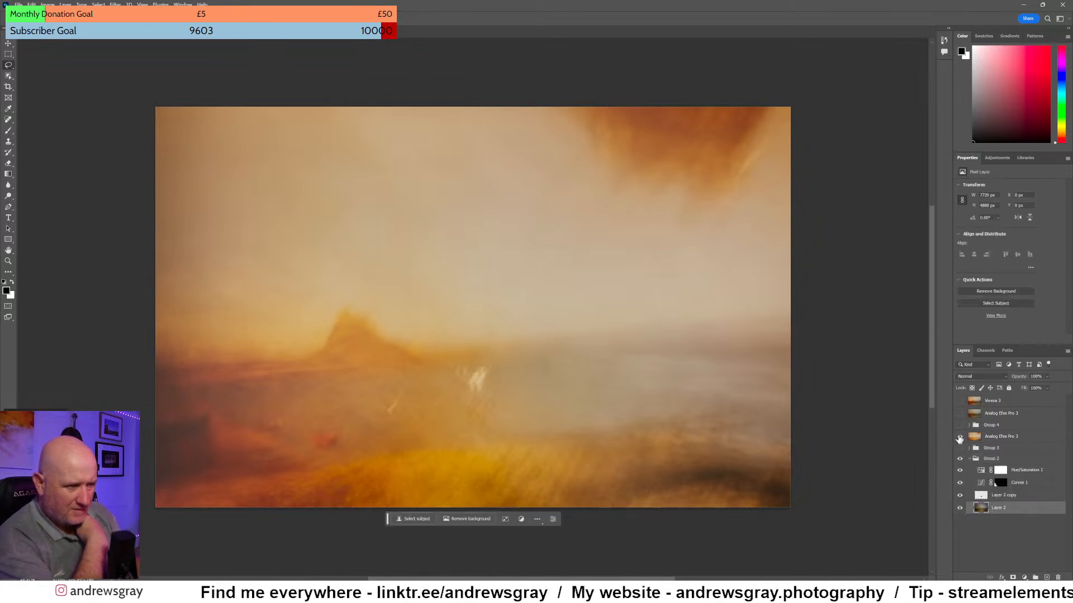
{"action": "left_click", "coordinate": [960, 438]}
{"action": "left_click", "coordinate": [960, 438]}
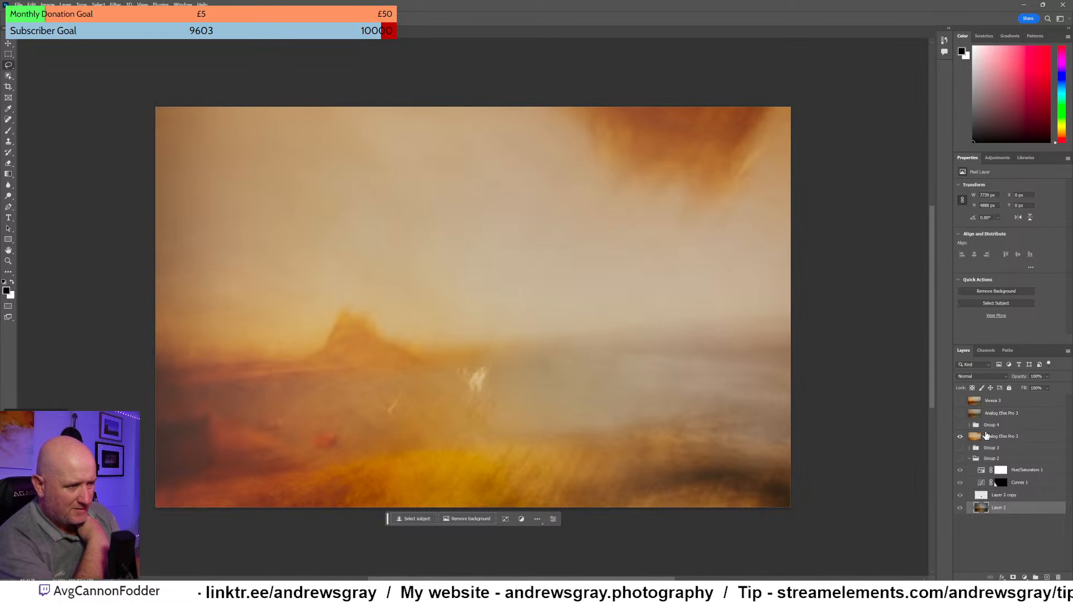
Lasso the white mark to the castle's right on the lower Analog Efex Pro 3 layer and remove it with Content-Aware Fill onto a new layer
{"action": "left_click", "coordinate": [994, 440]}
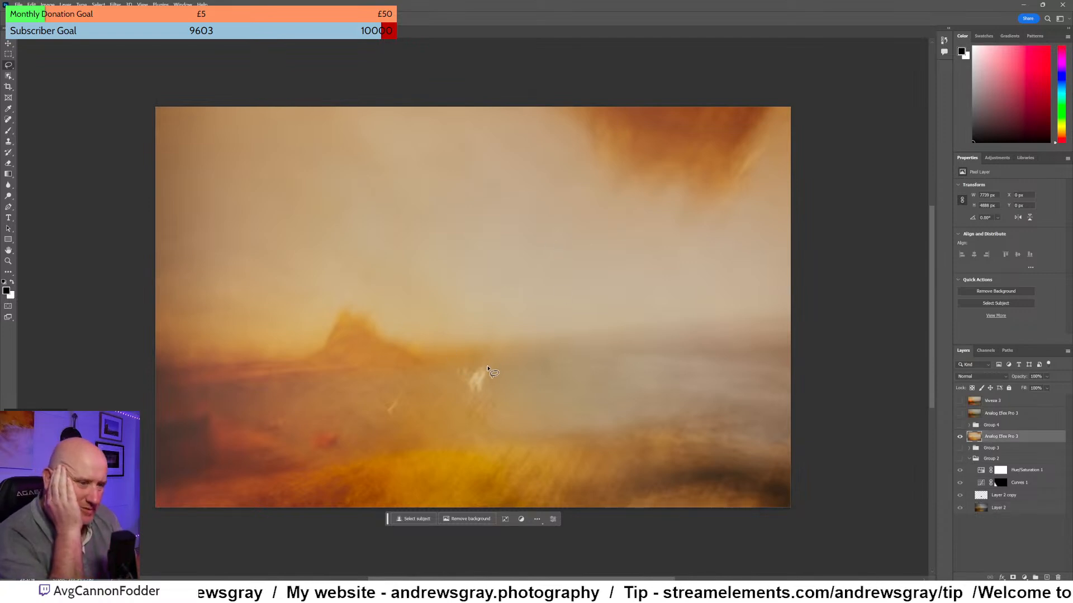
{"action": "mouse_move", "coordinate": [488, 367]}
{"action": "left_mouse_down"}
{"action": "mouse_move", "coordinate": [446, 375]}
{"action": "mouse_move", "coordinate": [462, 391]}
{"action": "mouse_move", "coordinate": [496, 399]}
{"action": "mouse_move", "coordinate": [488, 366]}
{"action": "left_mouse_up"}
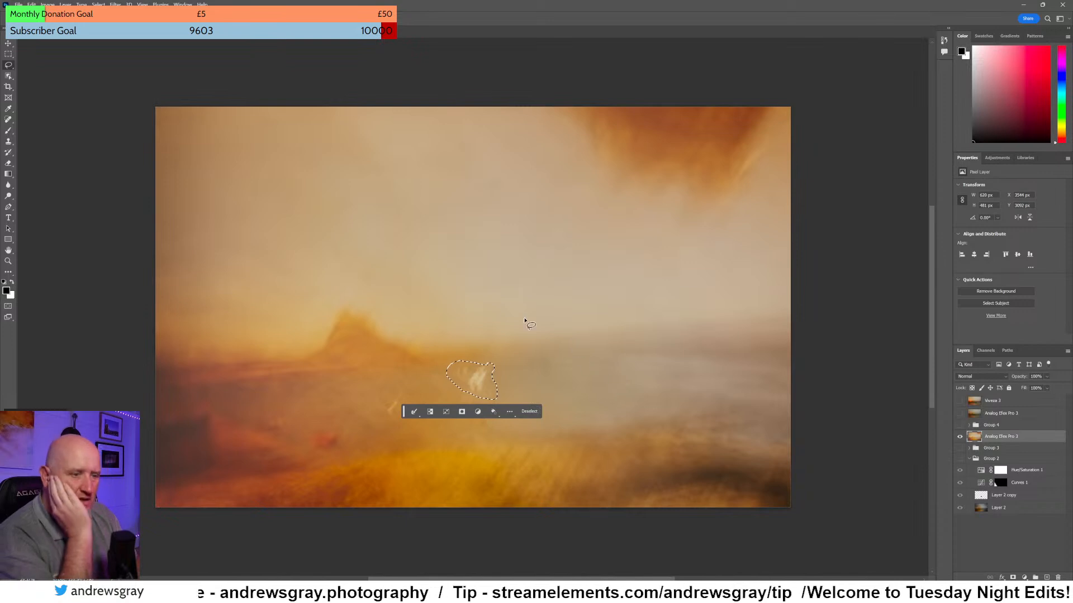
{"action": "left_click", "coordinate": [18, 4]}
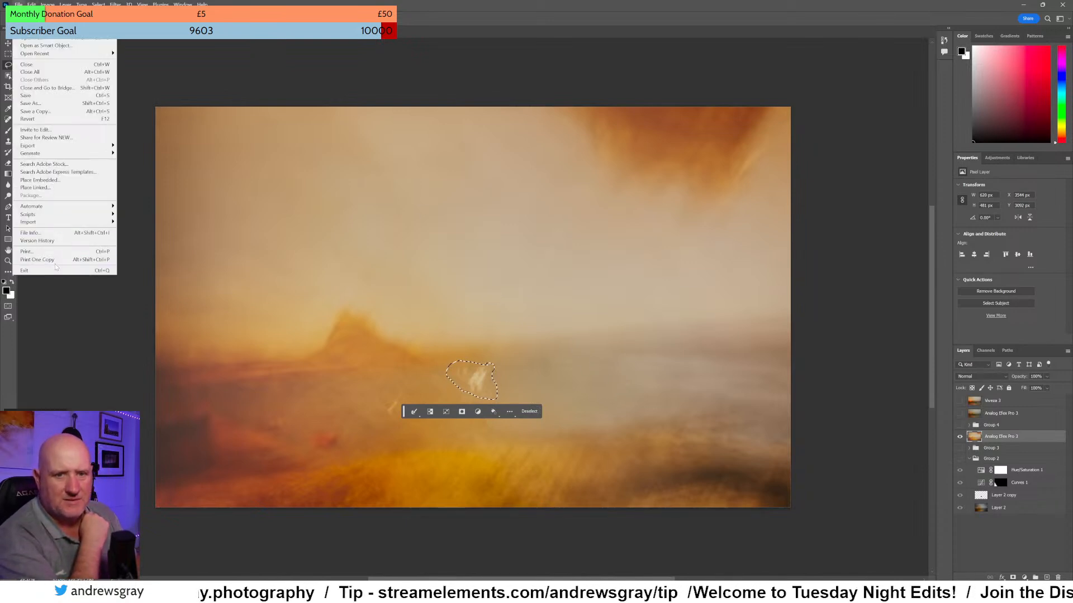
{"action": "mouse_move", "coordinate": [32, 5]}
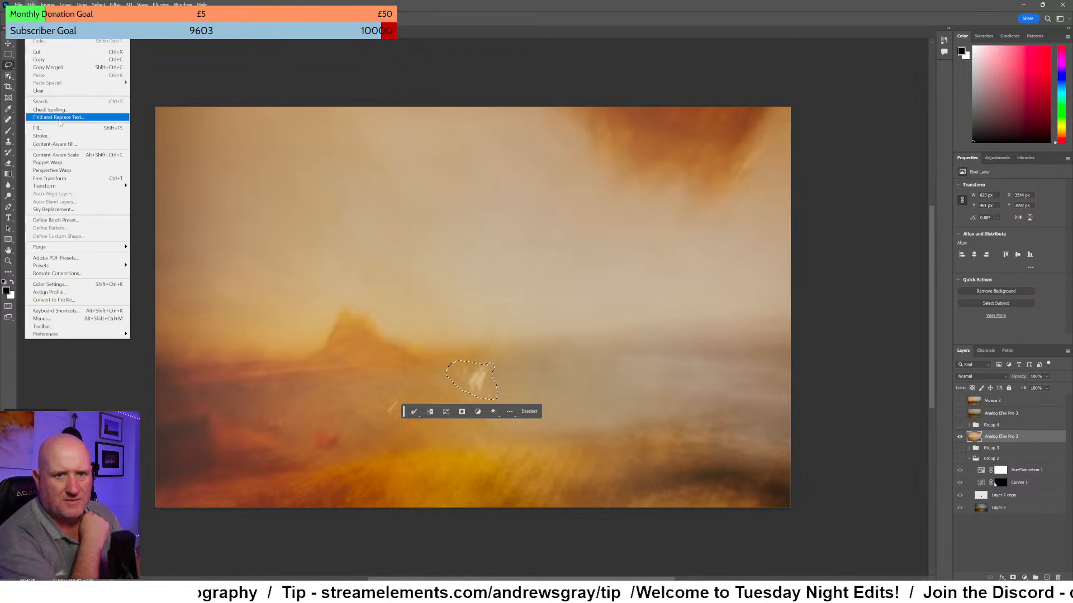
{"action": "left_click", "coordinate": [55, 144]}
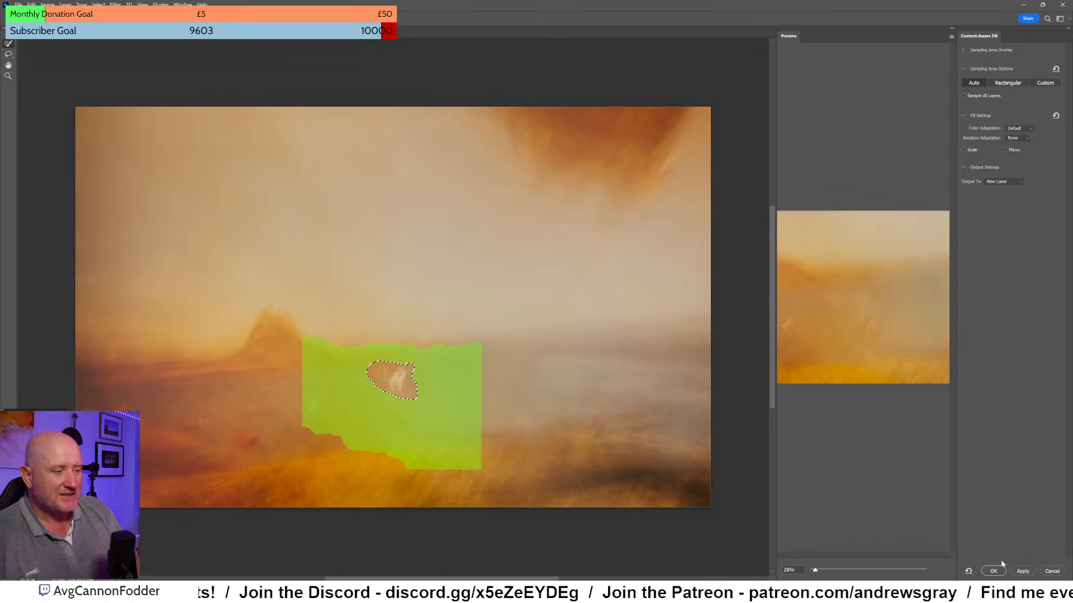
{"action": "left_click", "coordinate": [996, 182]}
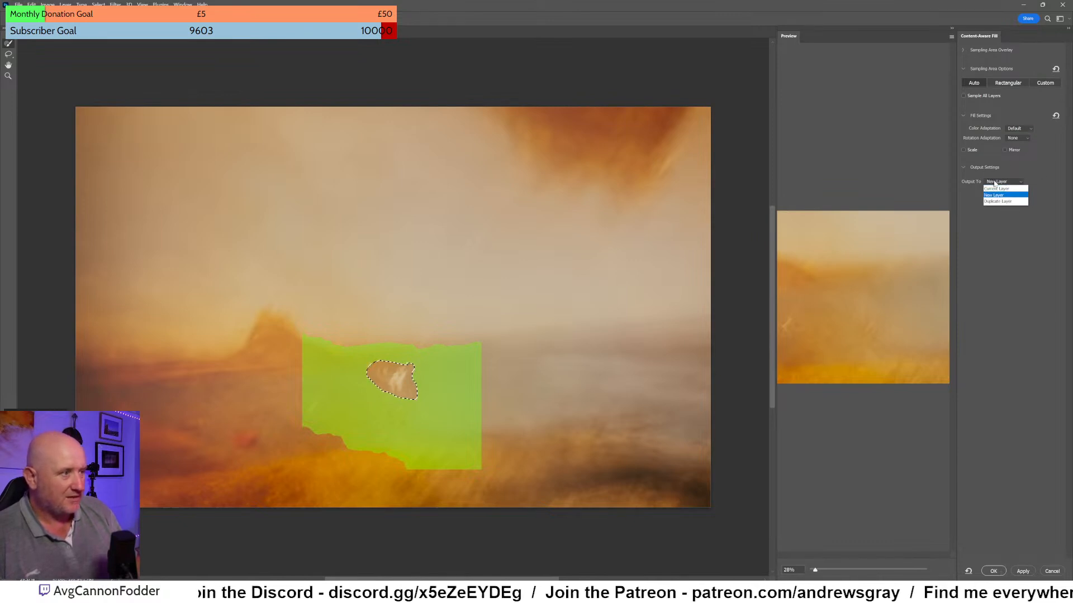
{"action": "left_click", "coordinate": [997, 192]}
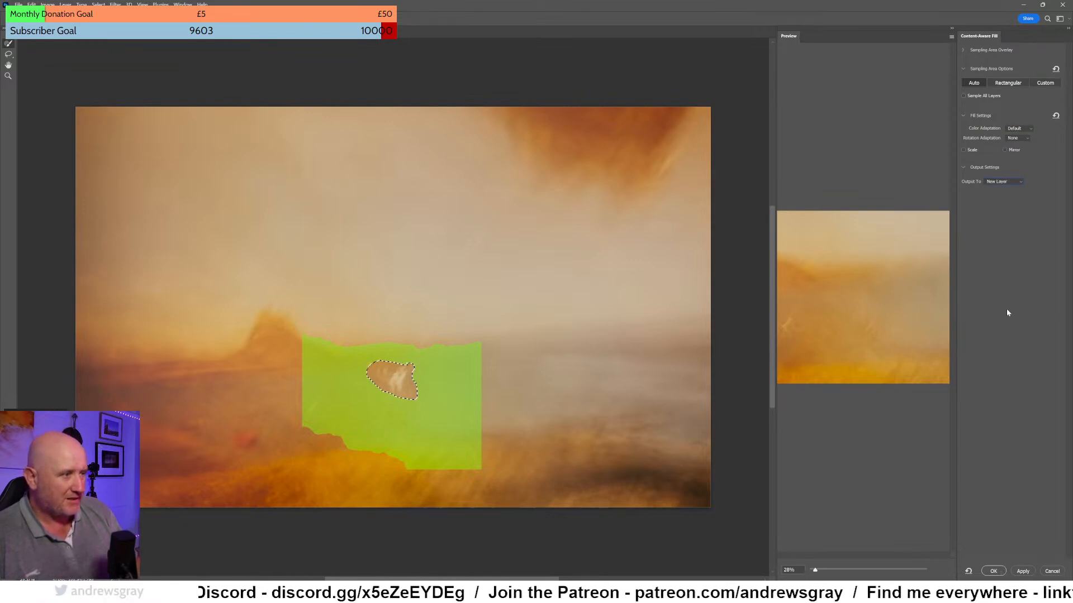
{"action": "left_click", "coordinate": [993, 571]}
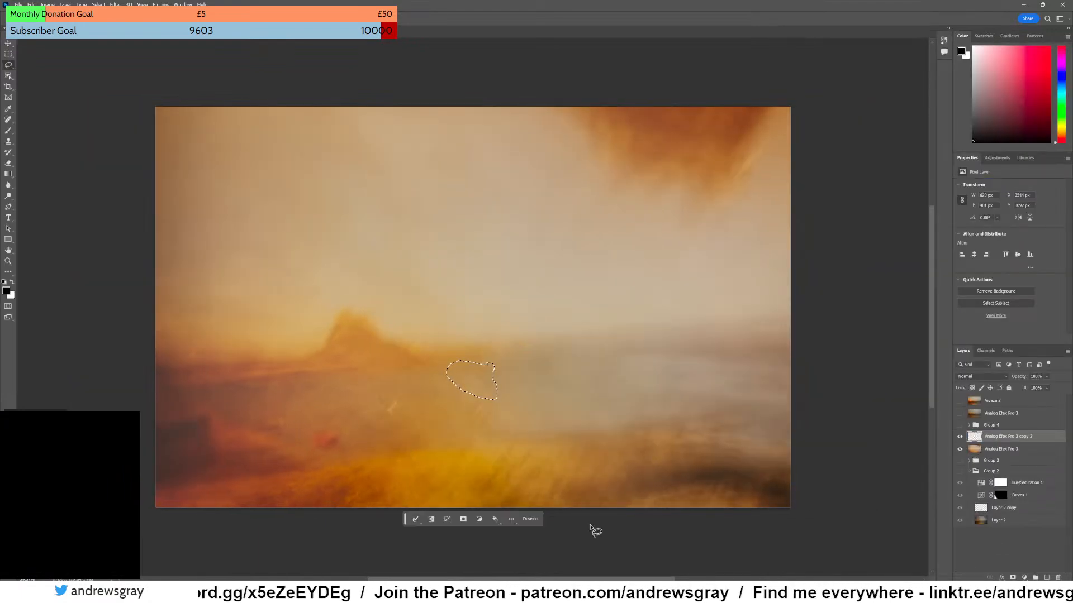
Set the Content-Aware Fill layer's opacity to 80% and clear the selection
{"action": "left_click_drag", "start_coordinate": [1048, 379], "coordinate": [1055, 390]}
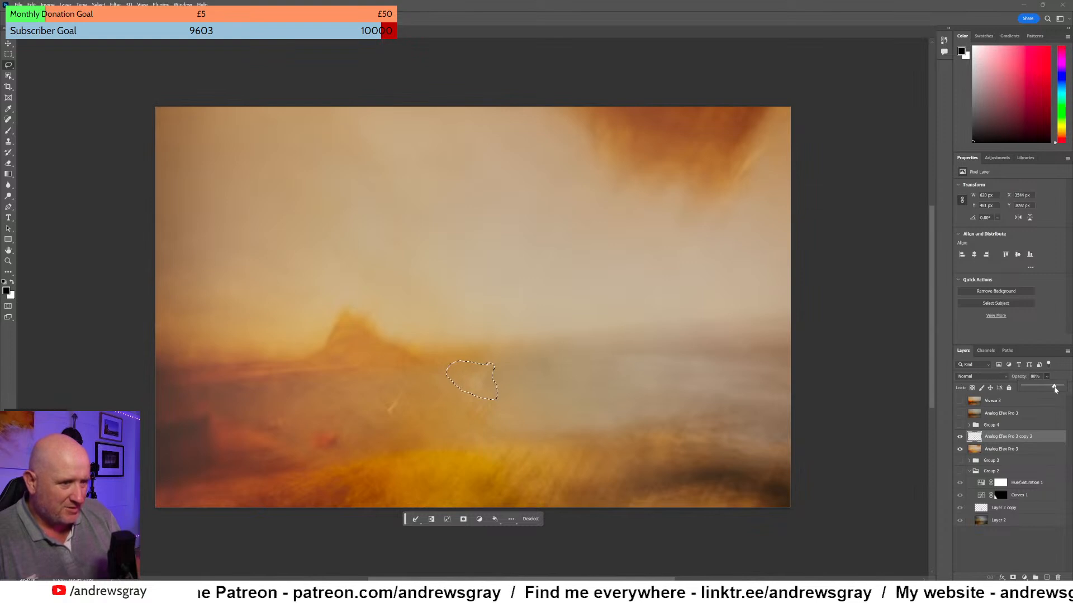
{"action": "left_click", "coordinate": [947, 437]}
{"action": "key", "text": "ctrl+d"}
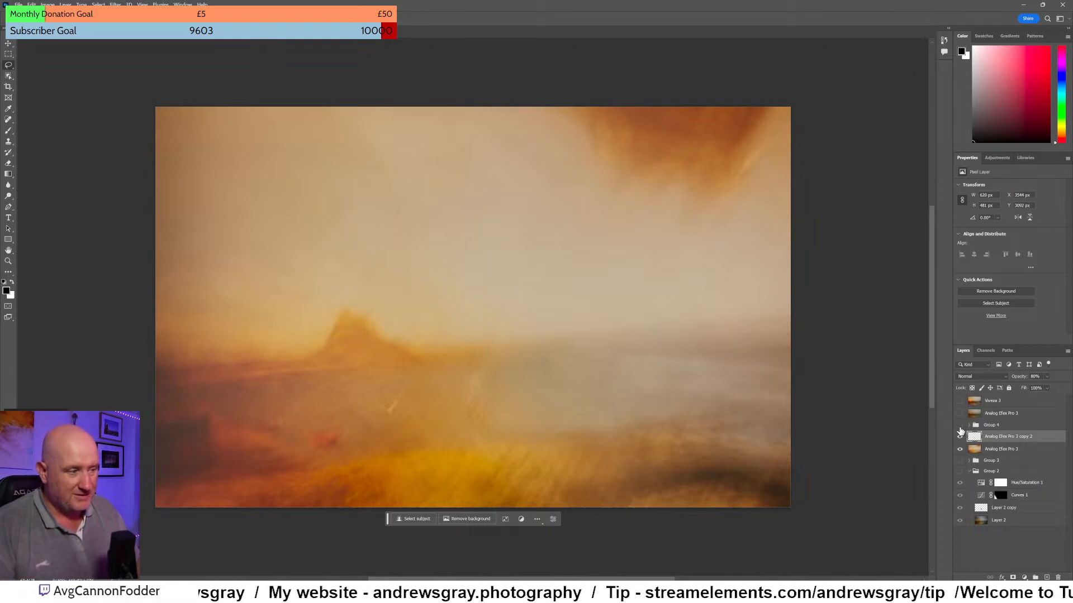
Show Group 4 and the Viveza layer, compare with the Analog Efex Pro 3 layer between them, hide that layer and save the file
{"action": "left_click", "coordinate": [960, 426]}
{"action": "left_click", "coordinate": [960, 436]}
{"action": "left_click", "coordinate": [960, 436]}
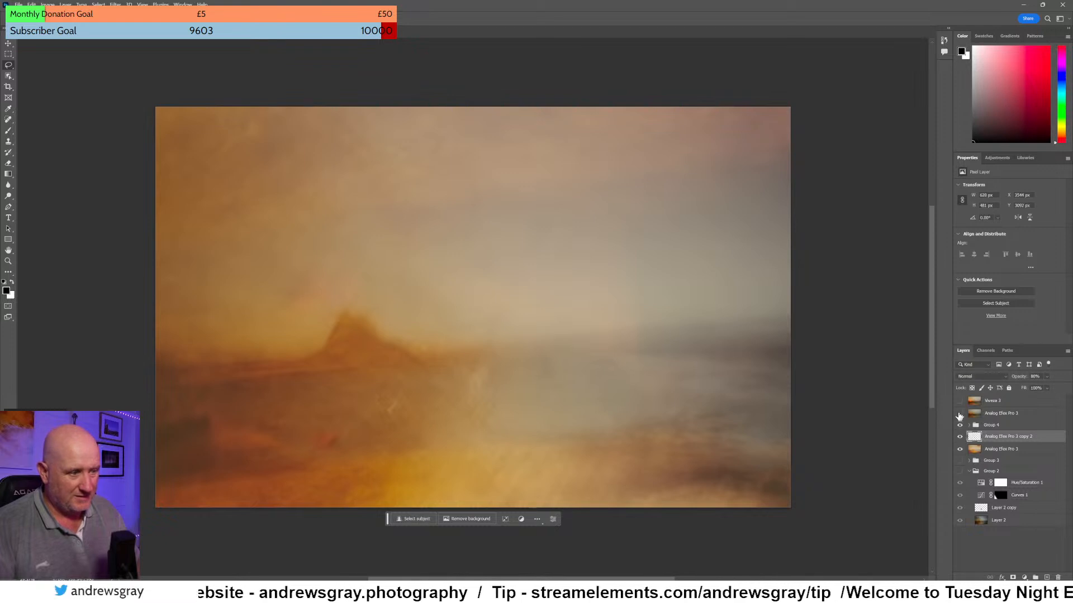
{"action": "left_click", "coordinate": [959, 414]}
{"action": "left_click", "coordinate": [959, 402]}
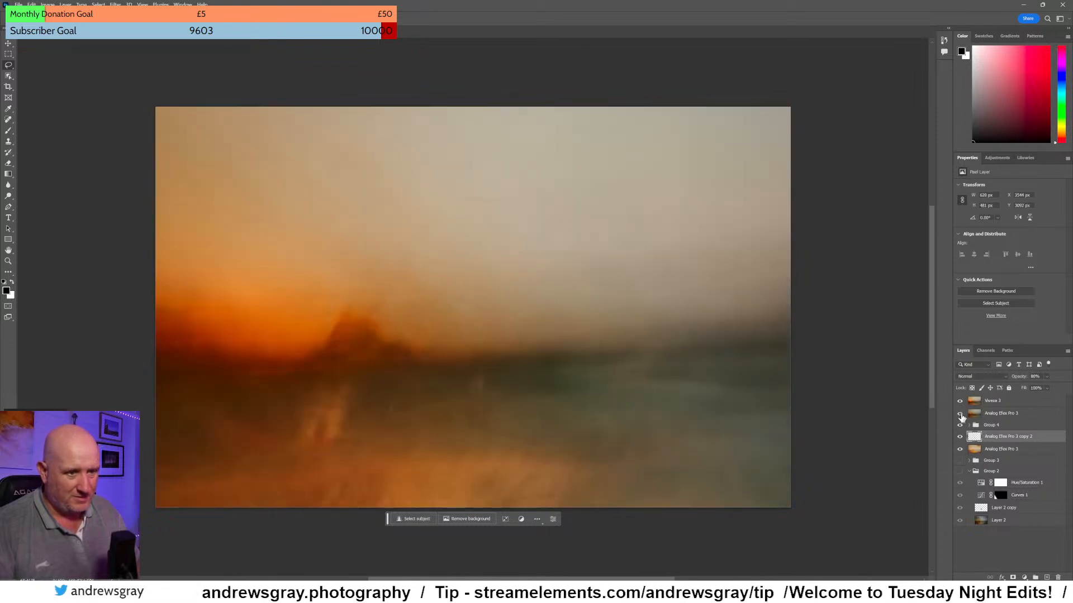
{"action": "left_click", "coordinate": [960, 403]}
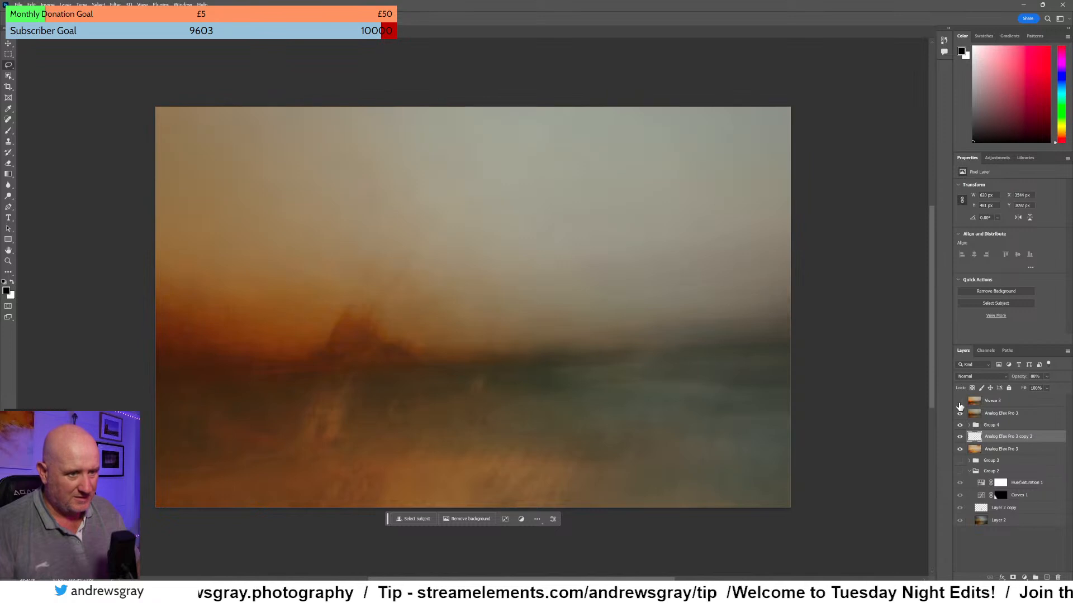
{"action": "left_click", "coordinate": [960, 403]}
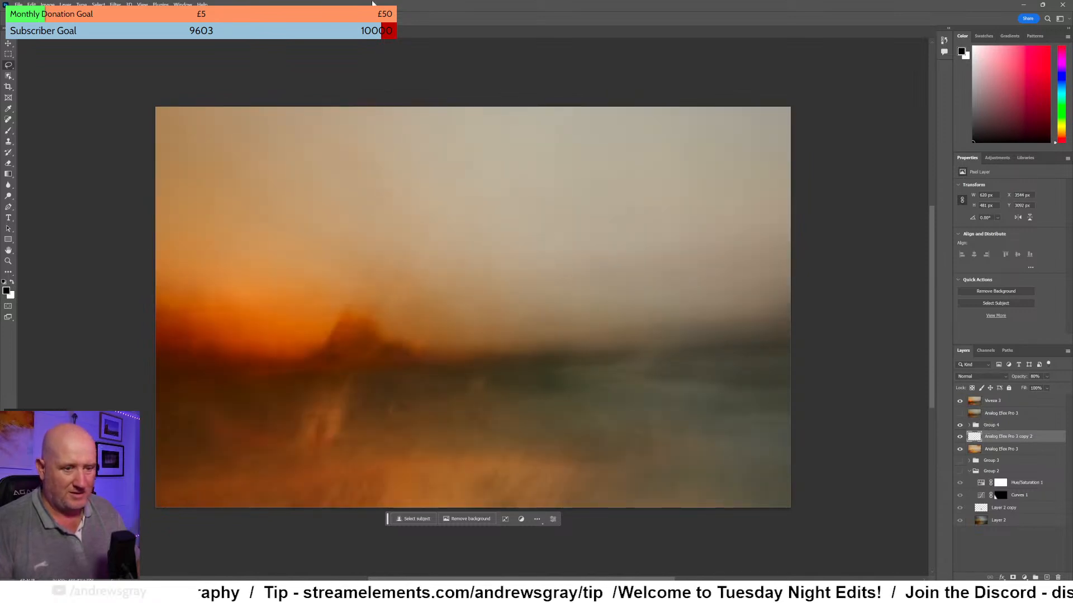
{"action": "left_click", "coordinate": [19, 4]}
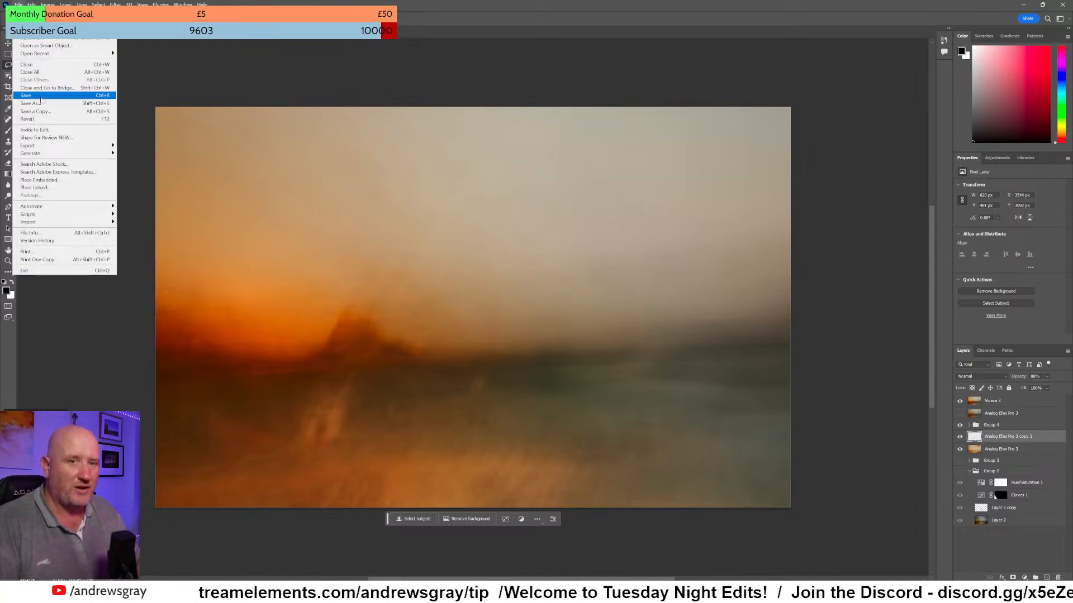
{"action": "left_click", "coordinate": [40, 98]}
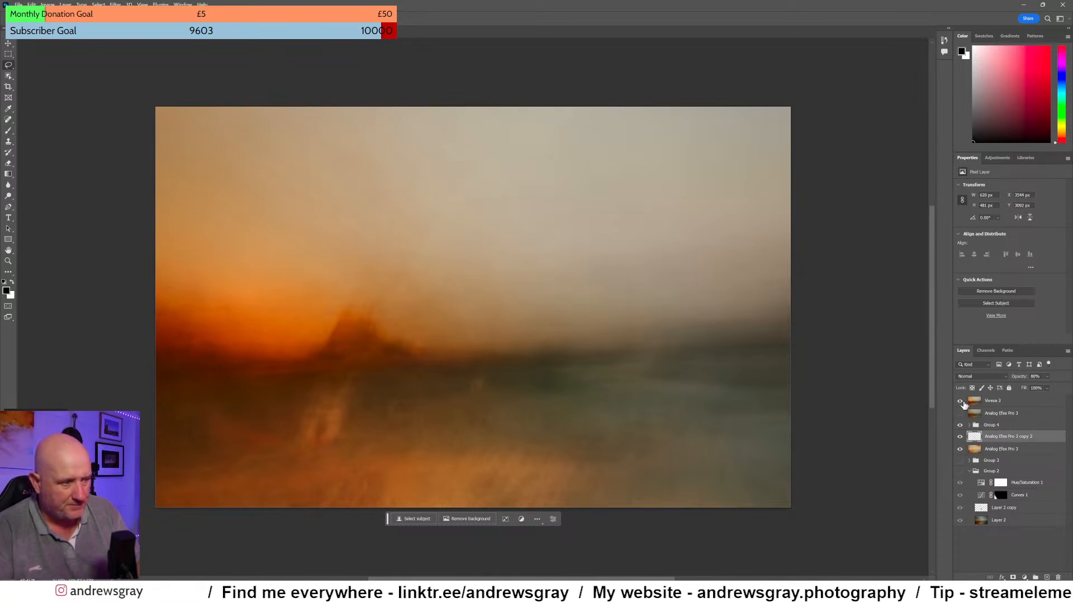
Hide the Viveza layer, the fill layer and the lower Analog Efex Pro 3 layer, leaving only Group 4 showing
{"action": "left_click", "coordinate": [960, 402]}
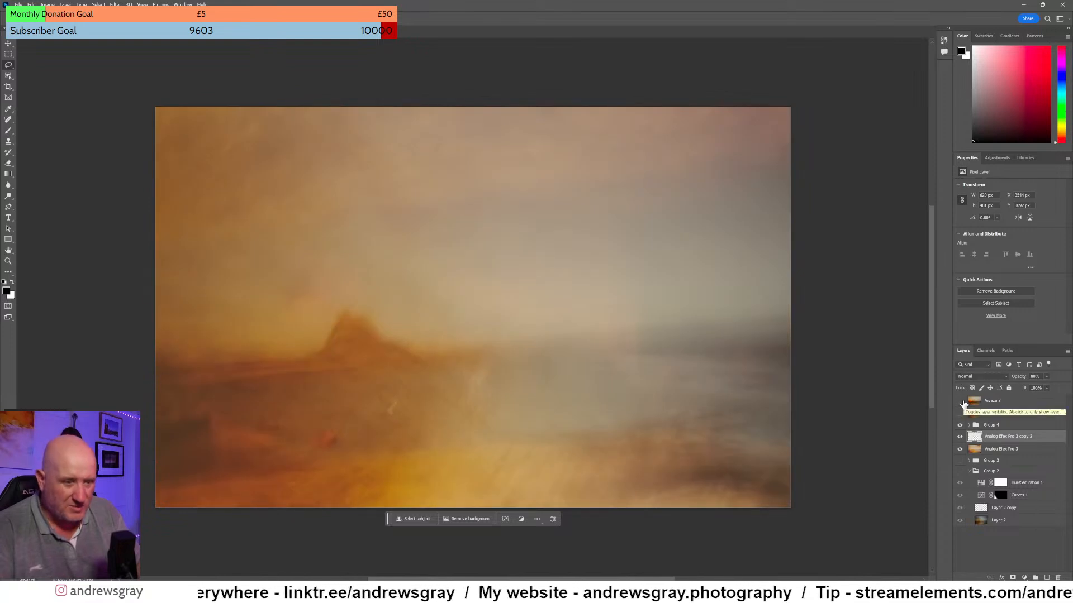
{"action": "left_click", "coordinate": [960, 437]}
{"action": "left_click", "coordinate": [961, 449]}
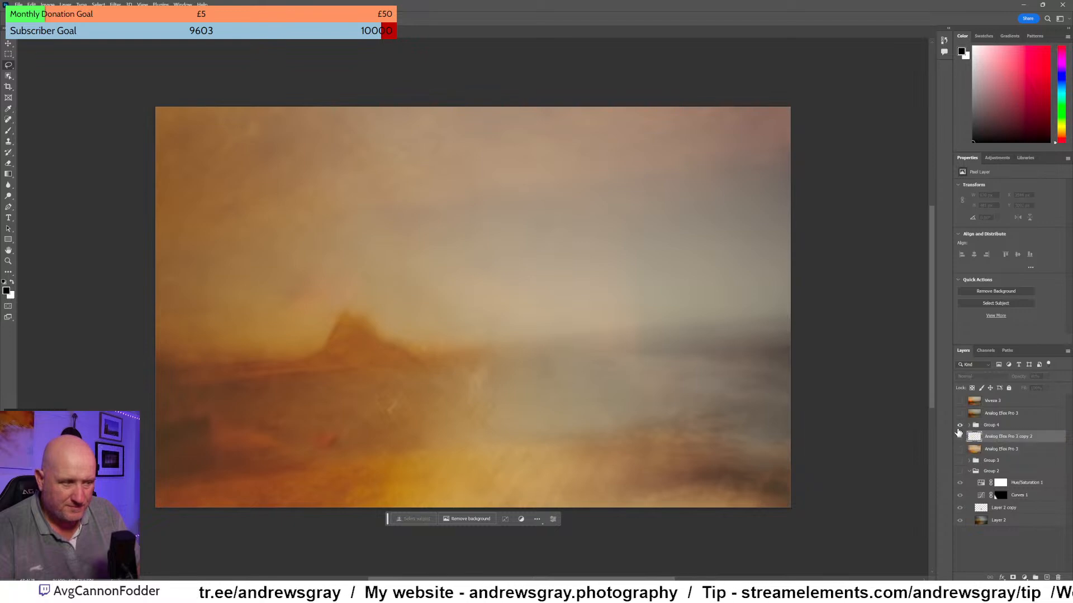
{"action": "left_click", "coordinate": [960, 427]}
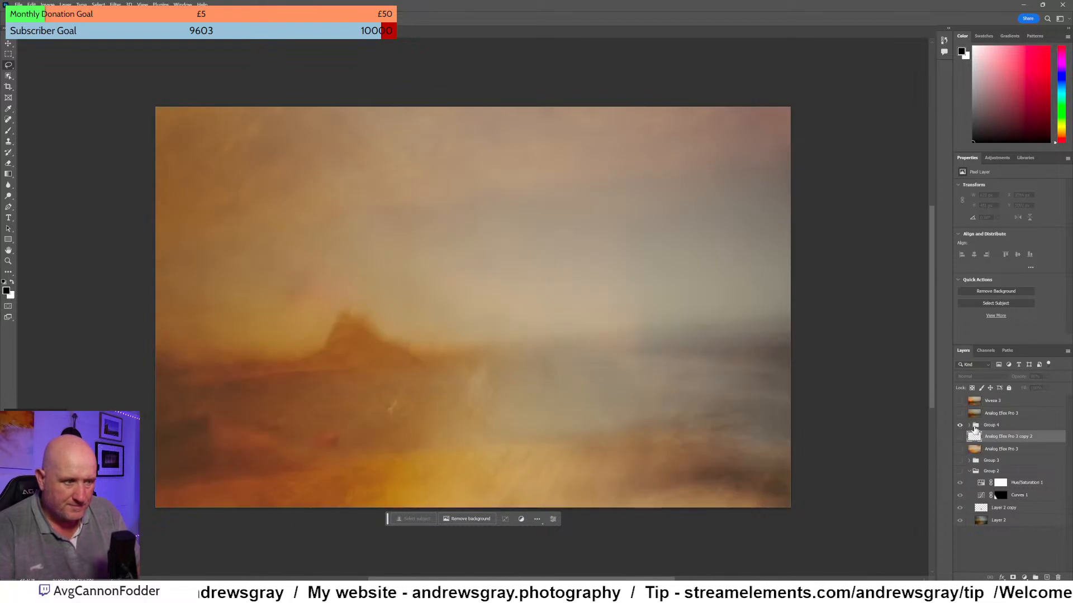
Expand Group 4 and compare the image with and without its Hue/Saturation and Analog Efex Pro 3 copy layers
{"action": "left_click", "coordinate": [969, 426]}
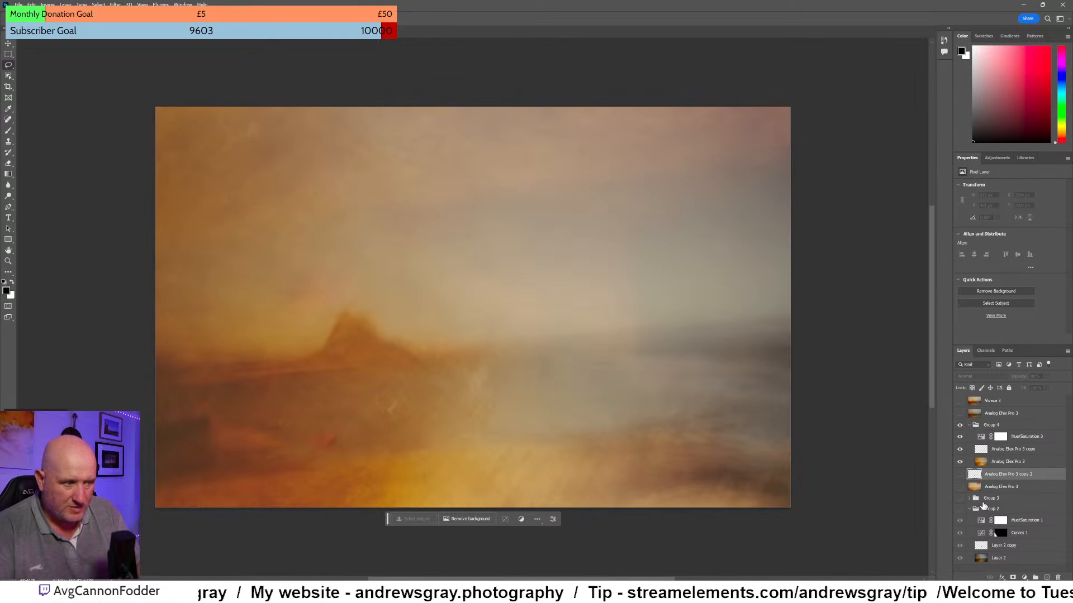
{"action": "left_click", "coordinate": [959, 438]}
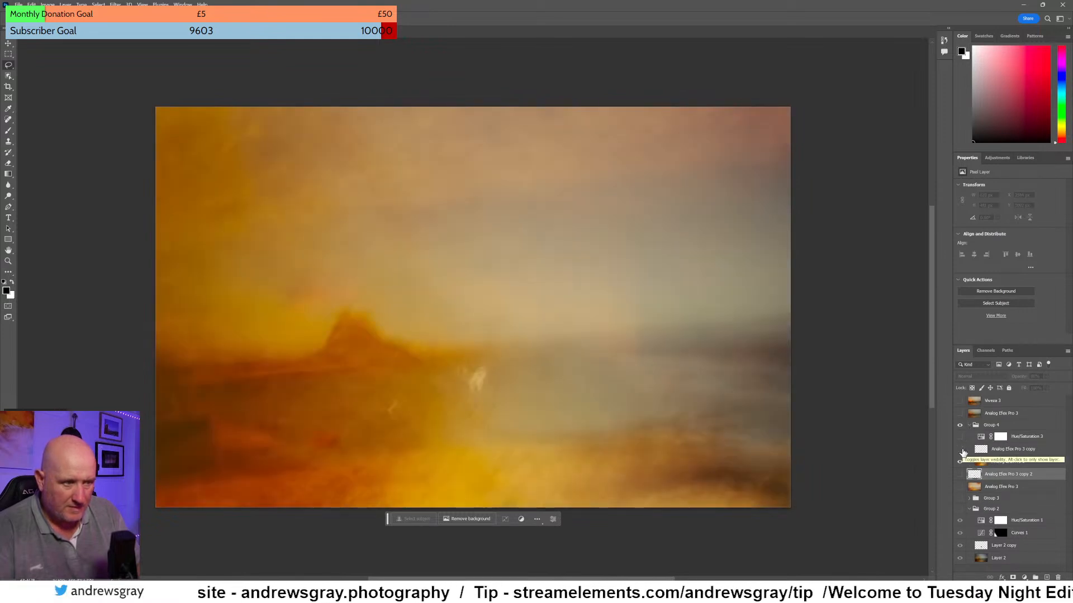
{"action": "left_click", "coordinate": [959, 436]}
Flatten the image showing the Group 4 version, discarding all hidden layers
{"action": "left_click", "coordinate": [1006, 427]}
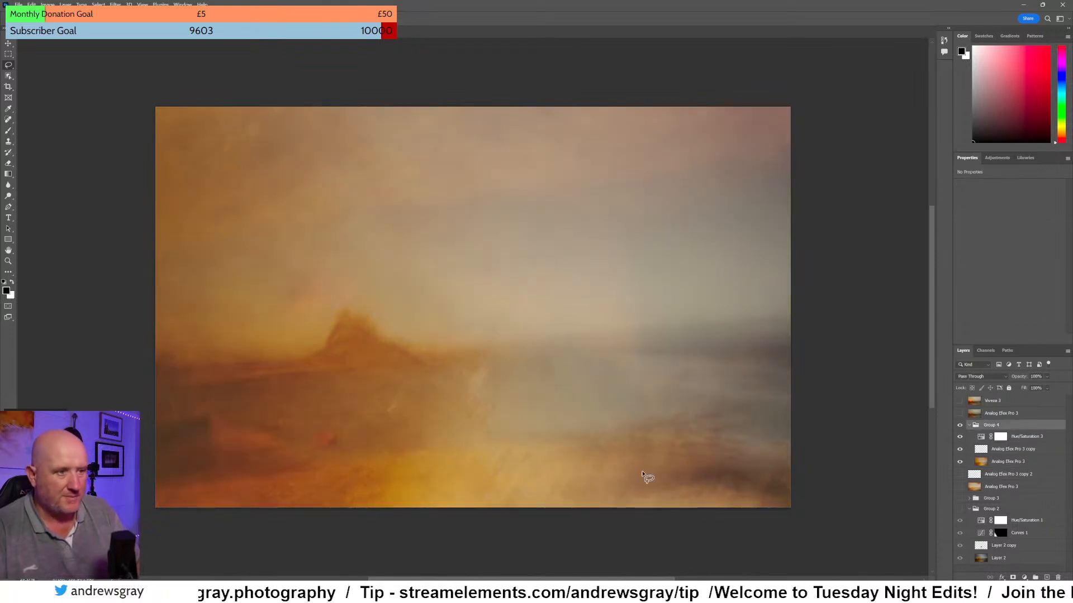
{"action": "left_click", "coordinate": [1068, 352]}
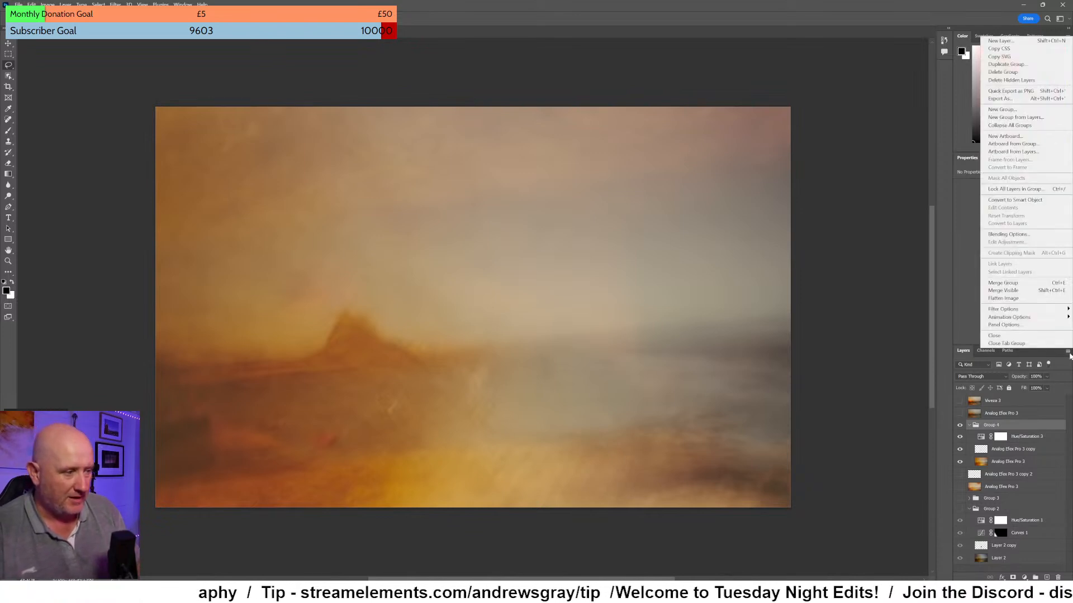
{"action": "left_click", "coordinate": [1030, 303]}
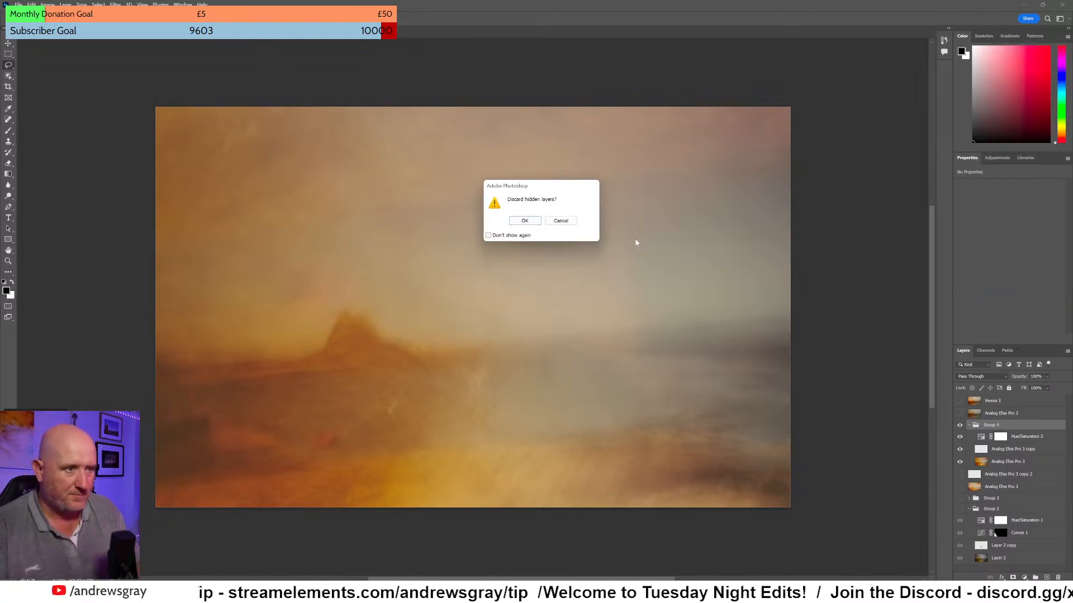
{"action": "left_click", "coordinate": [525, 220]}
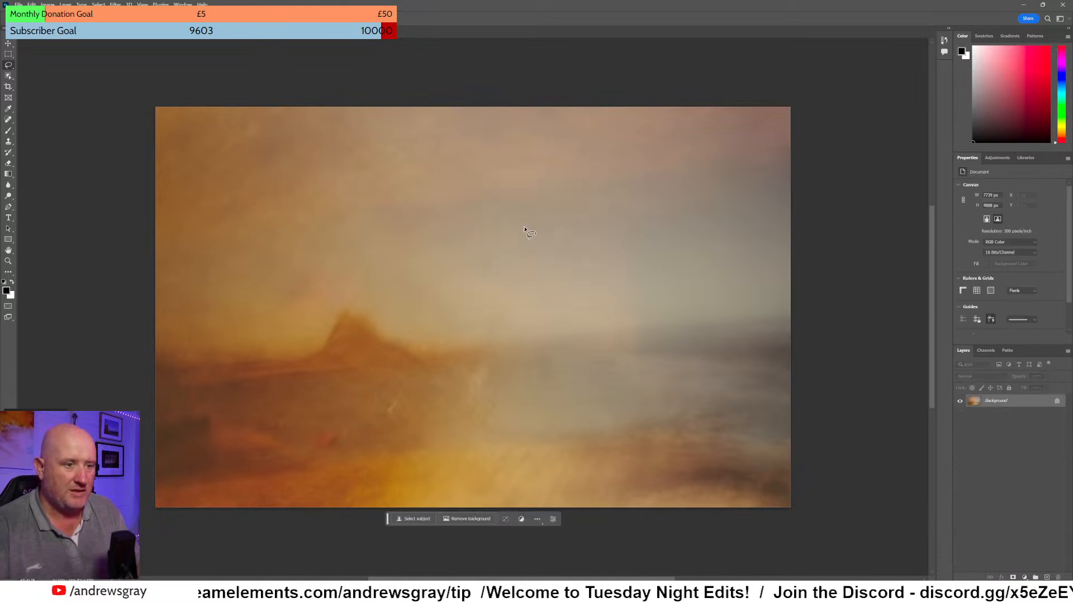
{"action": "left_click", "coordinate": [19, 4]}
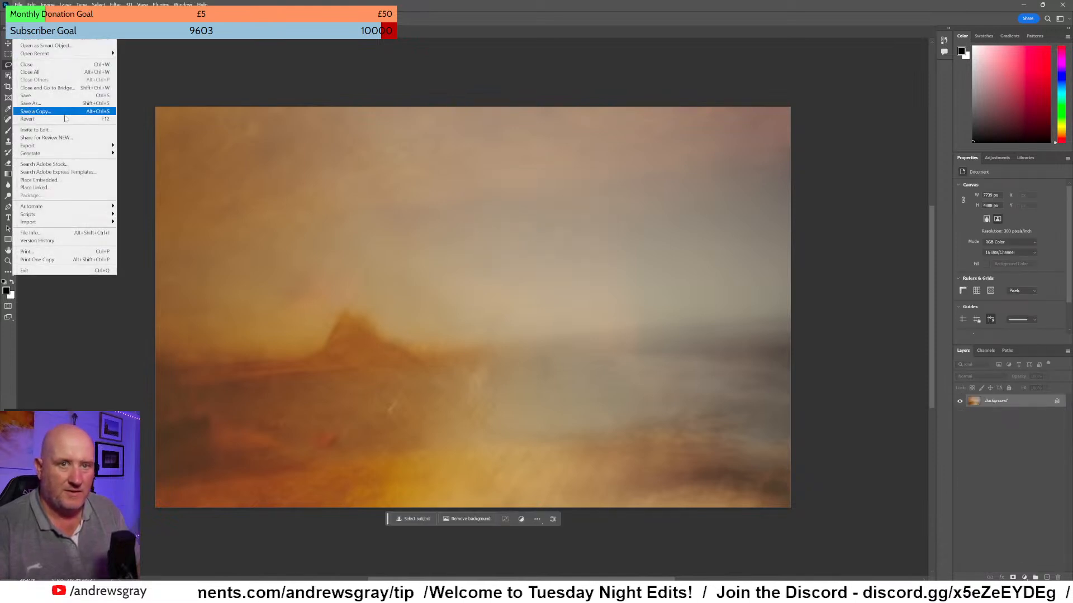
{"action": "left_click", "coordinate": [71, 104]}
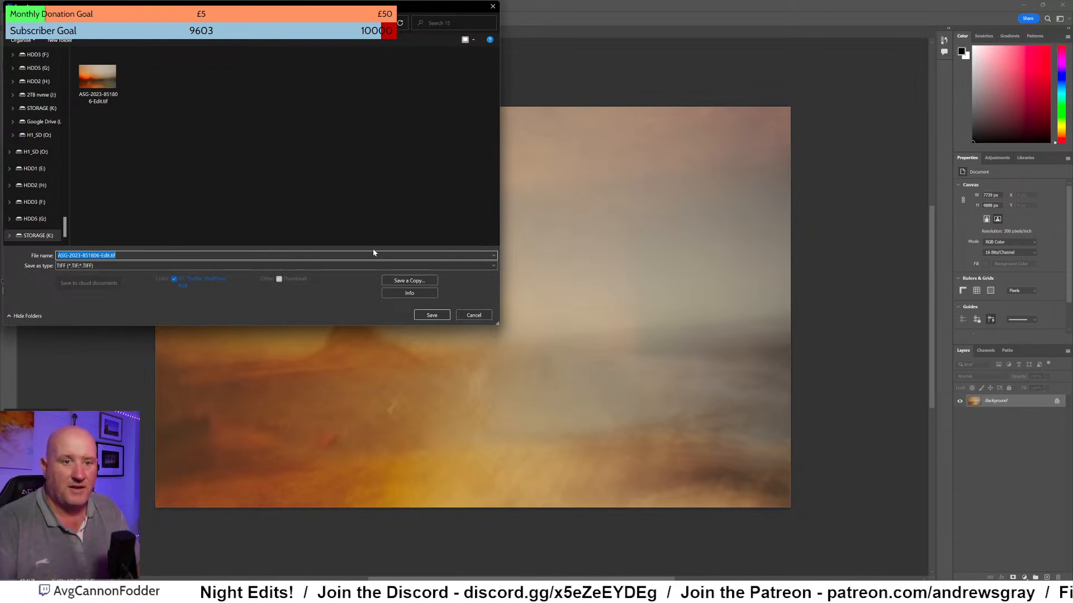
{"action": "left_click", "coordinate": [111, 256]}
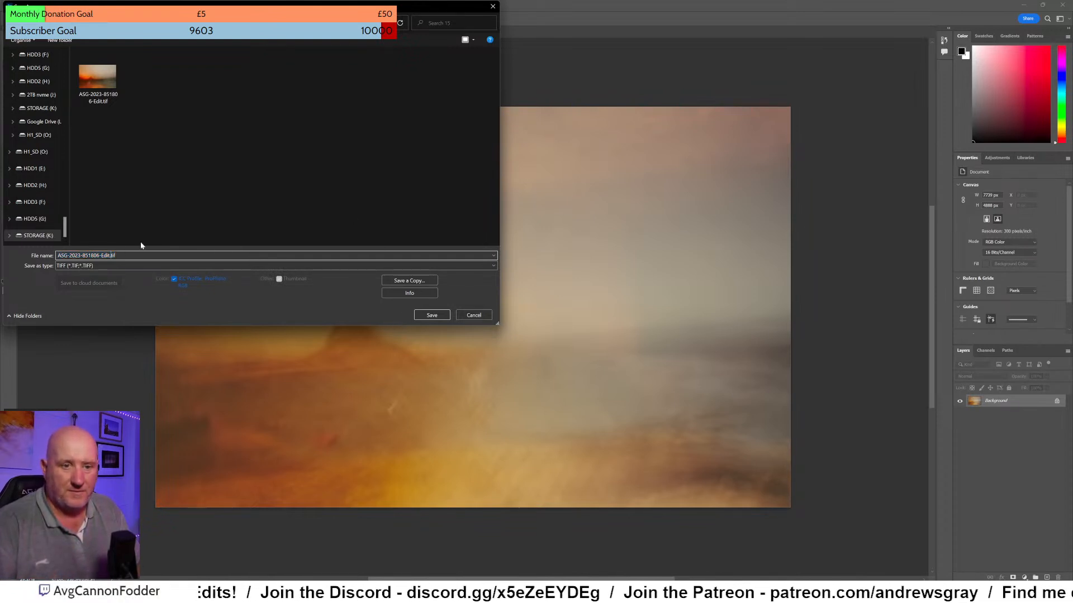
{"action": "type", "text": "2"}
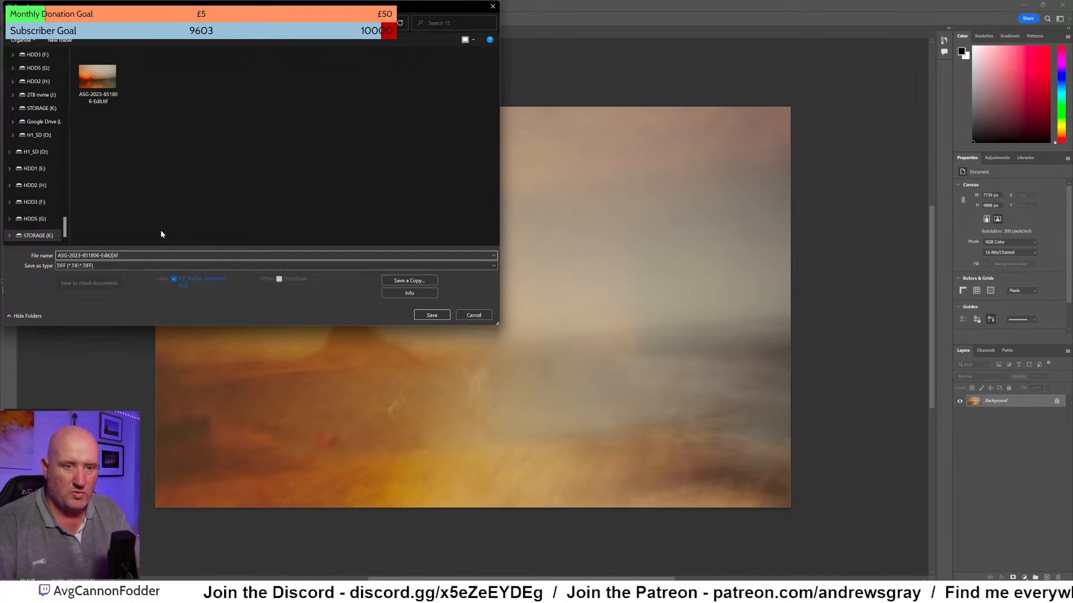
{"action": "left_click", "coordinate": [432, 315]}
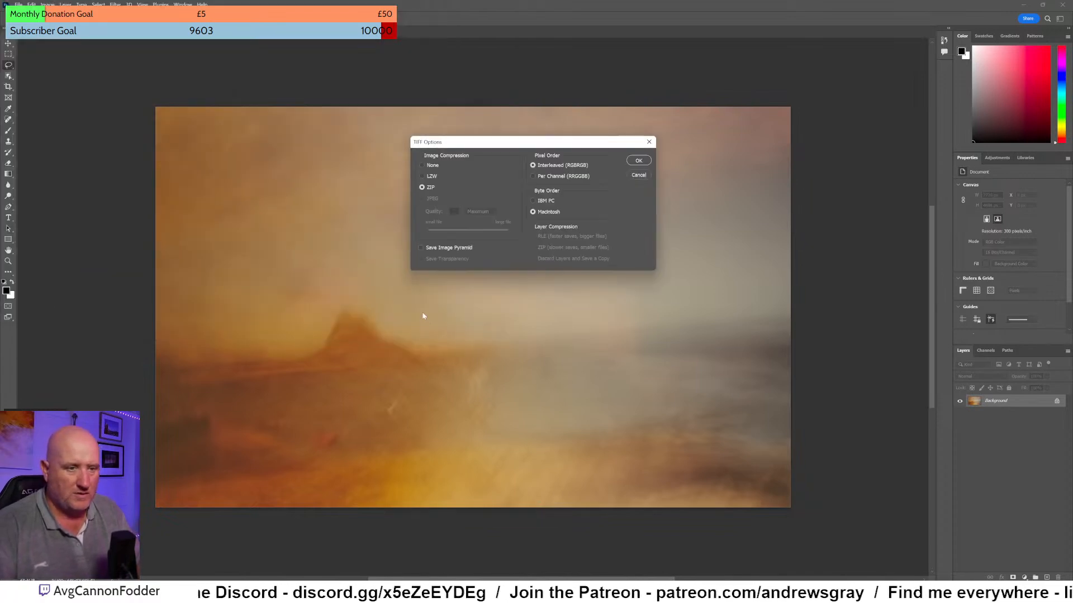
{"action": "left_click", "coordinate": [637, 161]}
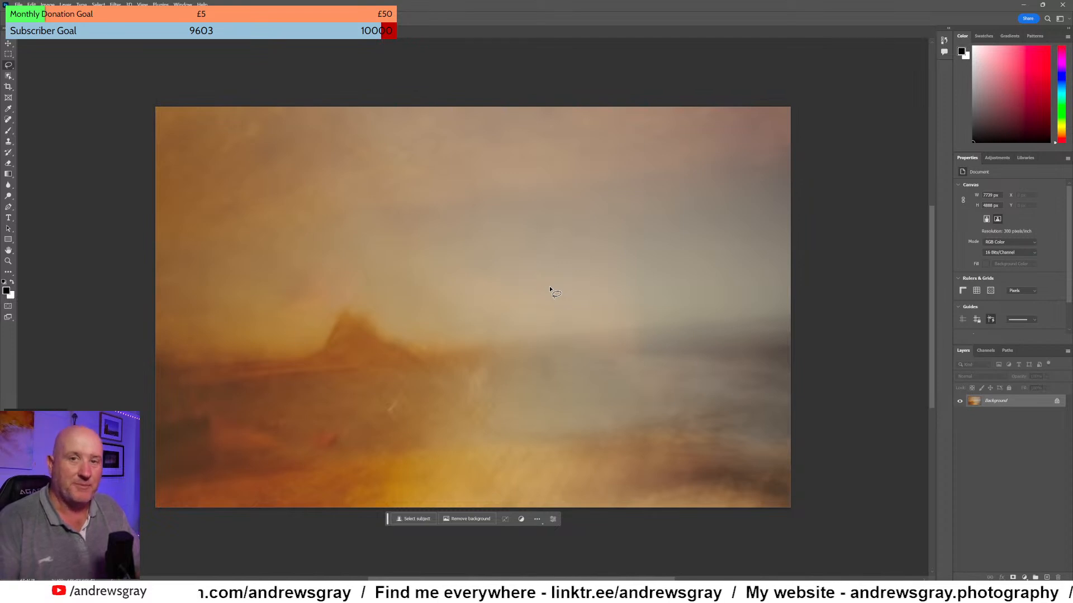
Undo the flattening, hide Group 4, check the lower Analog Efex Pro 3 layer alone, and show only Group 2
{"action": "key", "text": "ctrl+z"}
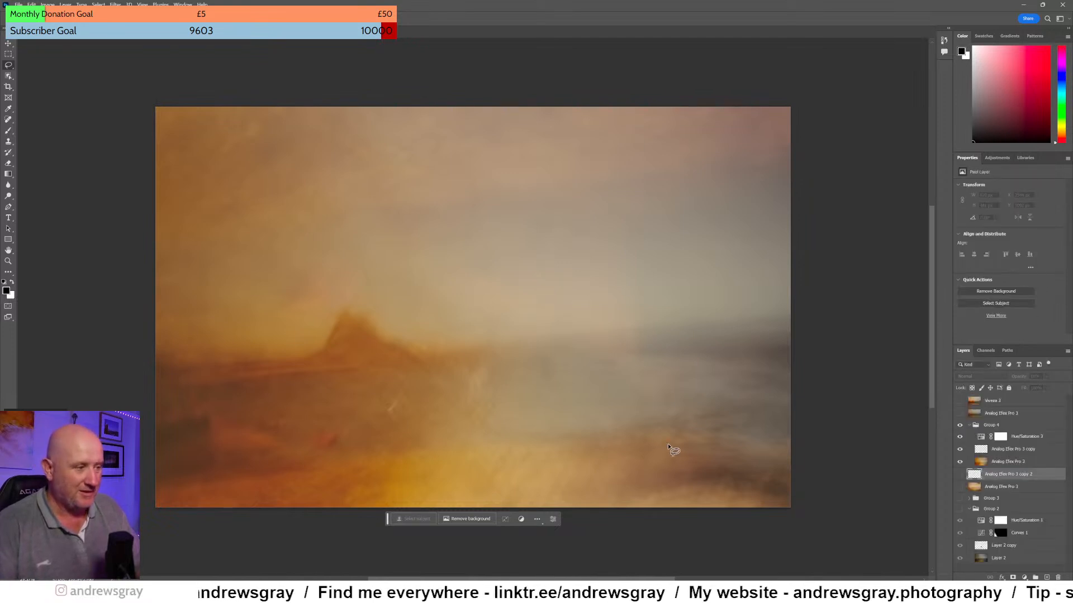
{"action": "left_click", "coordinate": [960, 426]}
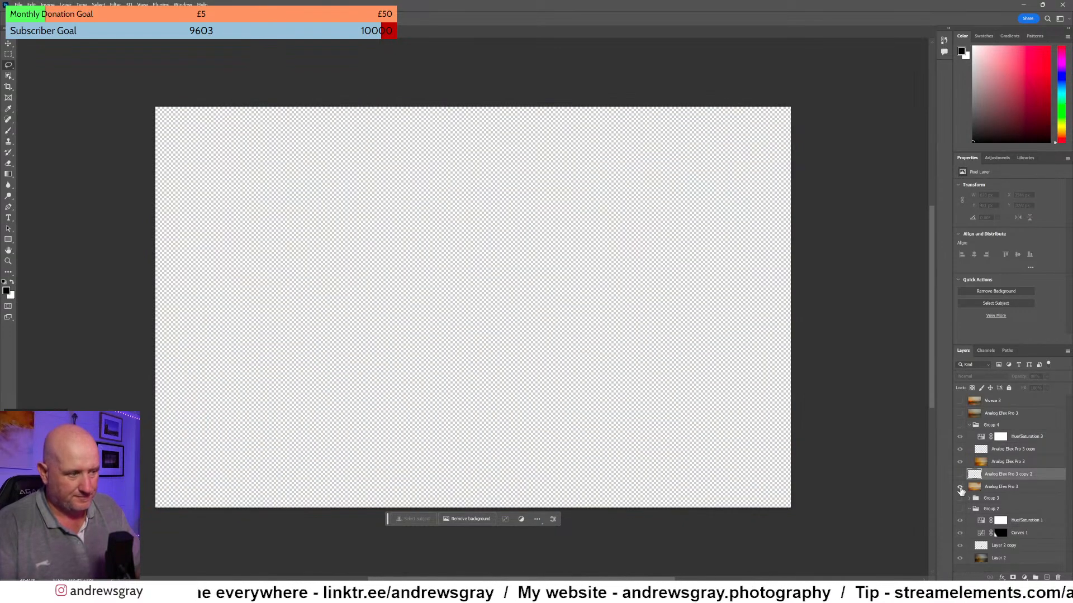
{"action": "left_click", "coordinate": [960, 488]}
{"action": "left_click", "coordinate": [959, 488]}
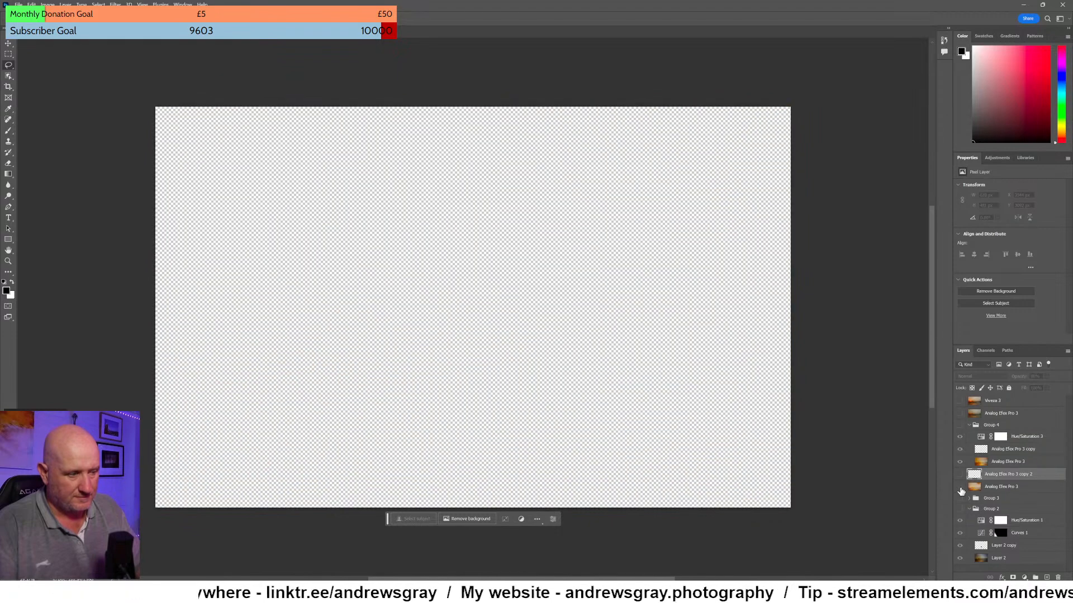
{"action": "left_click", "coordinate": [960, 510]}
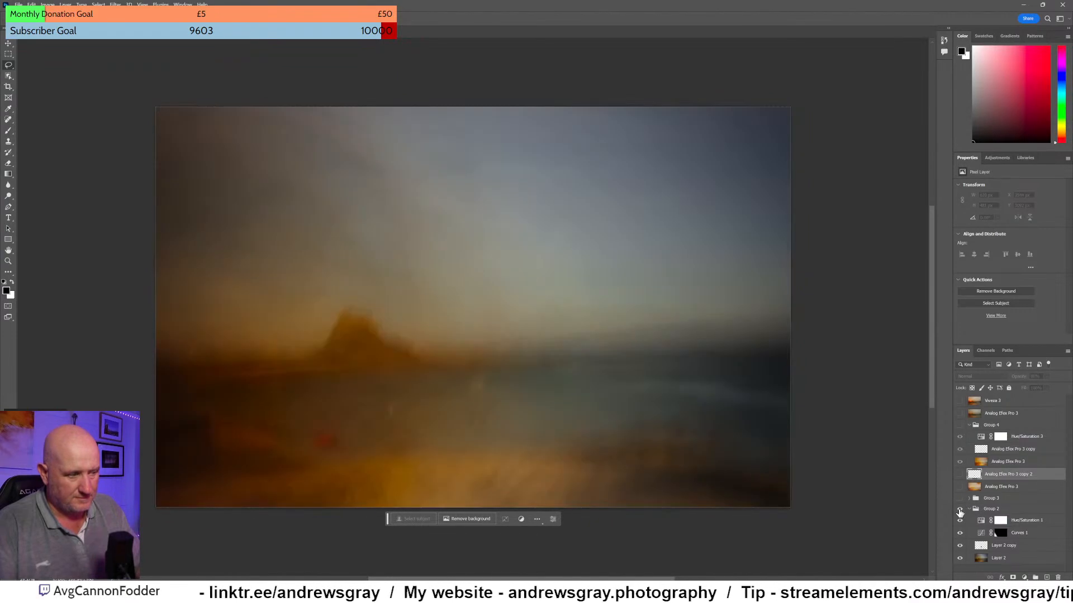
Flatten the image with only the Group 2 version showing, discarding all hidden layers
{"action": "left_click", "coordinate": [1027, 513]}
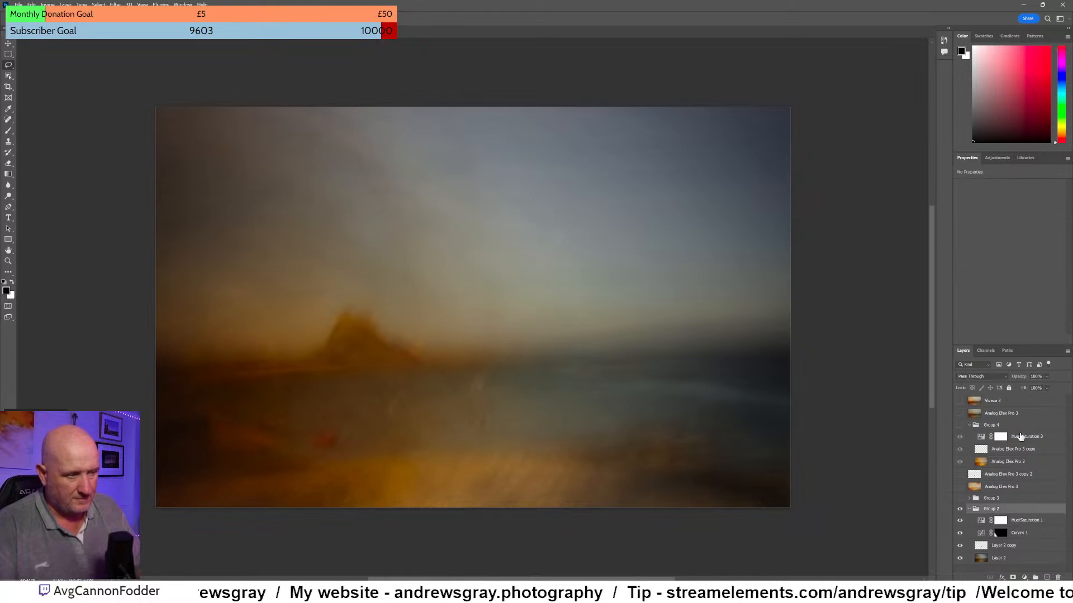
{"action": "left_click", "coordinate": [1067, 351]}
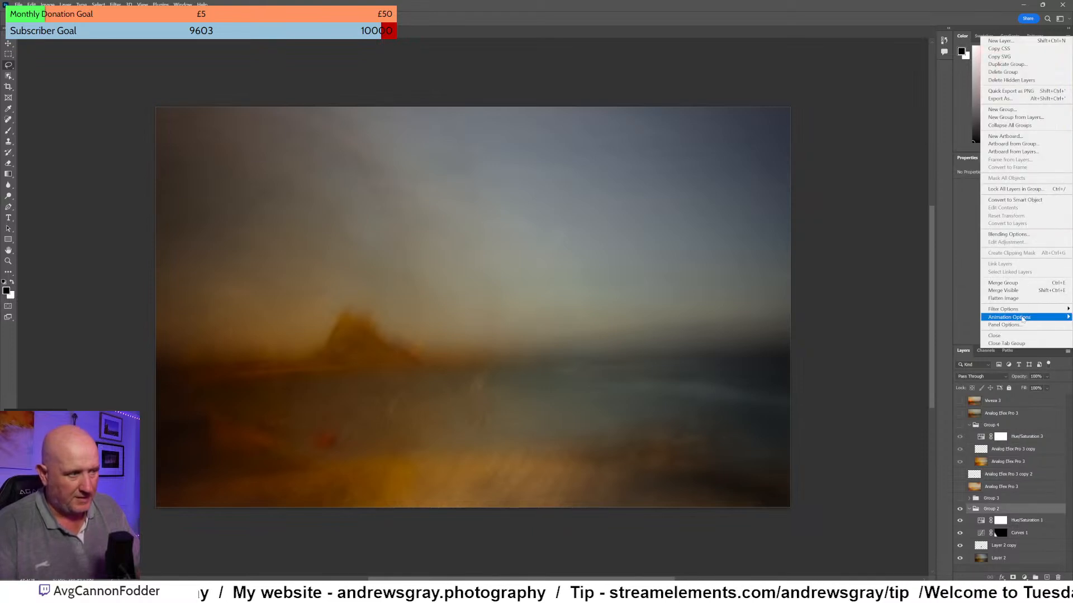
{"action": "left_click", "coordinate": [1014, 301]}
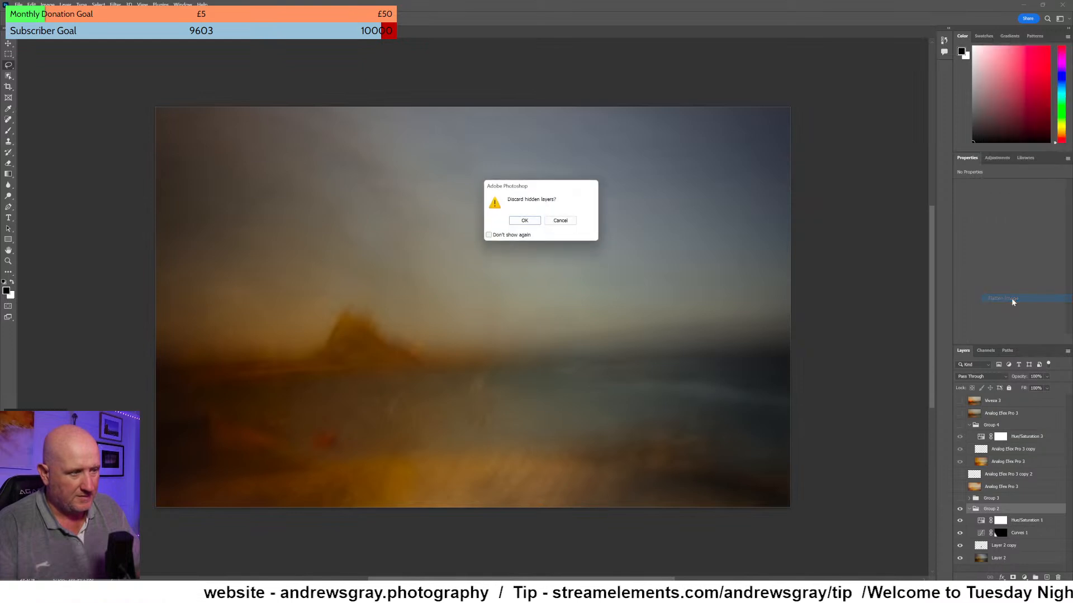
{"action": "left_click", "coordinate": [525, 221]}
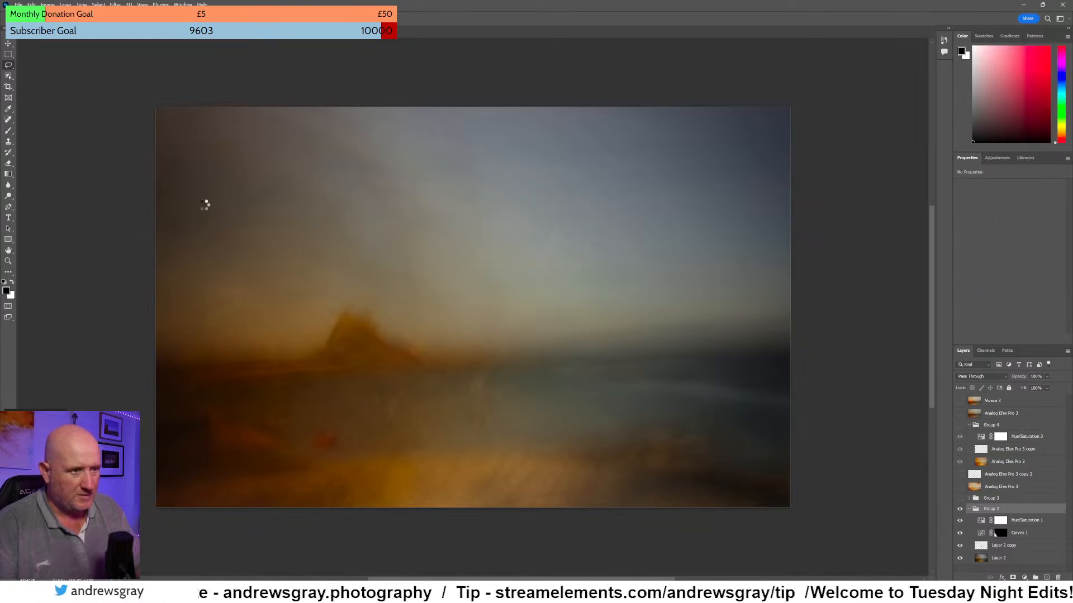
{"action": "left_click", "coordinate": [19, 5]}
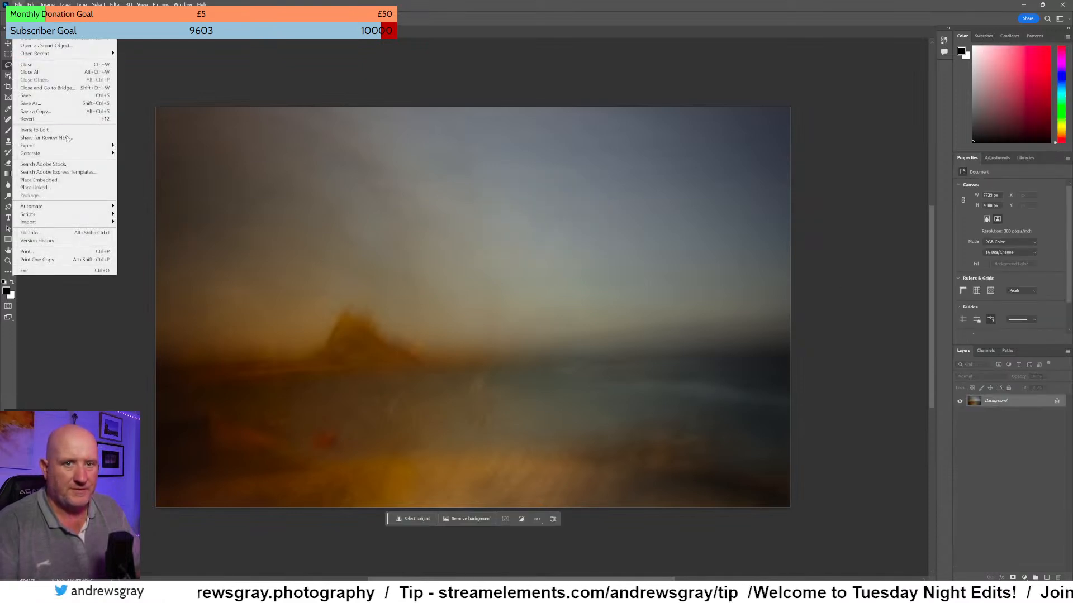
{"action": "left_click", "coordinate": [64, 104]}
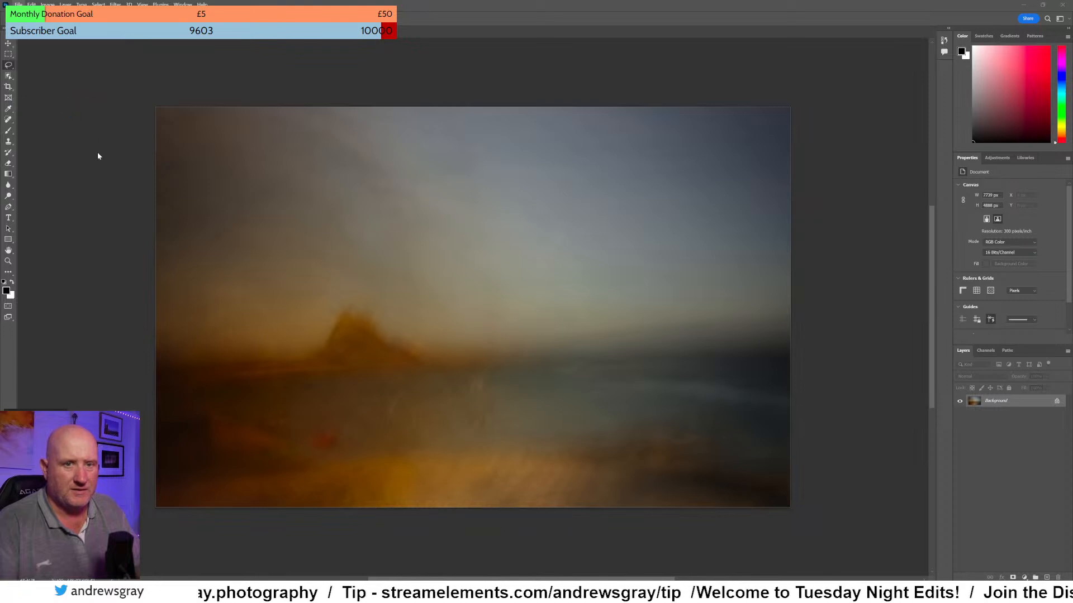
{"action": "left_click", "coordinate": [113, 255]}
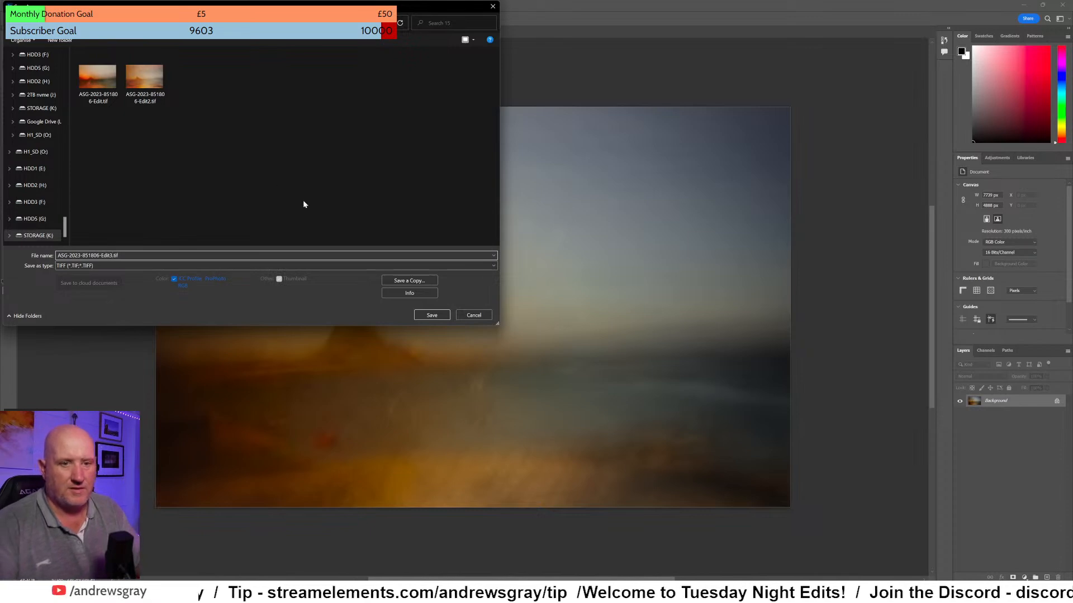
{"action": "left_click", "coordinate": [432, 315]}
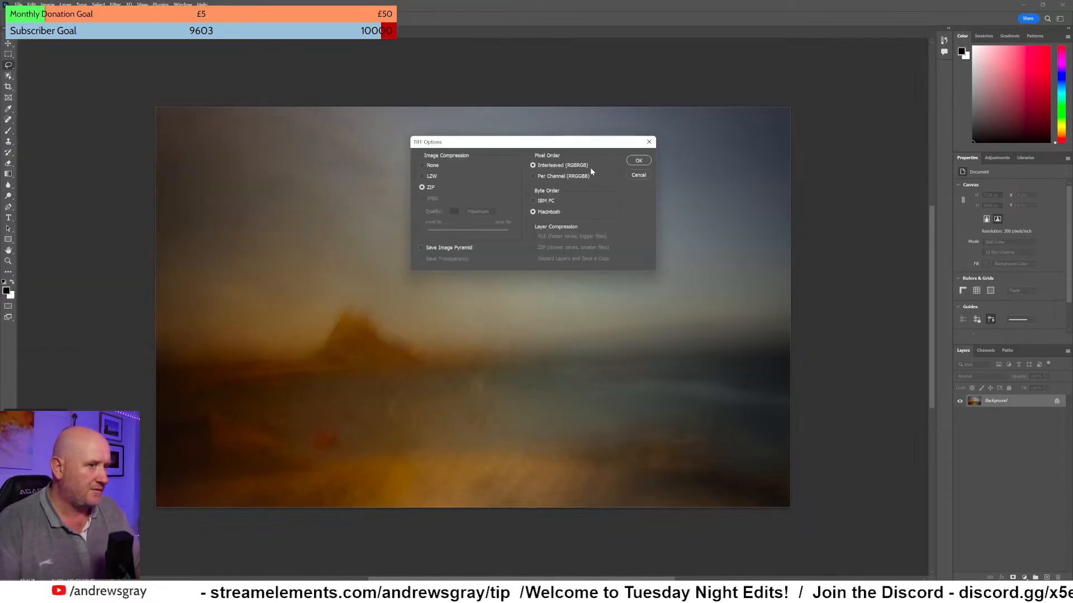
{"action": "left_click", "coordinate": [637, 161]}
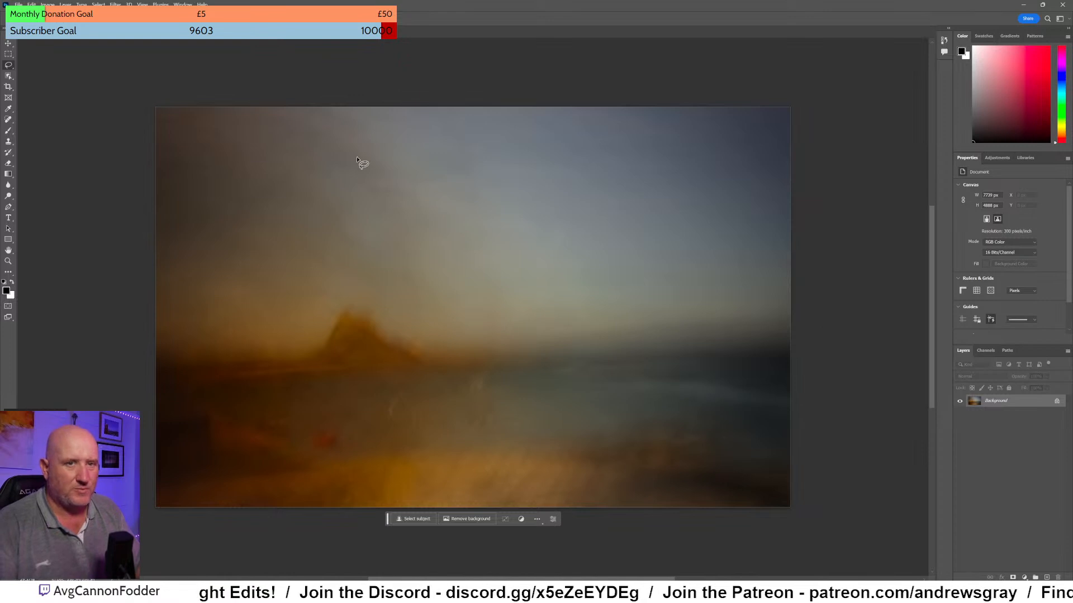
Undo the flattening, expand and show Group 3, and compare the image with and without the Analog Efex Pro 3 layer directly above it
{"action": "key", "text": "ctrl+z"}
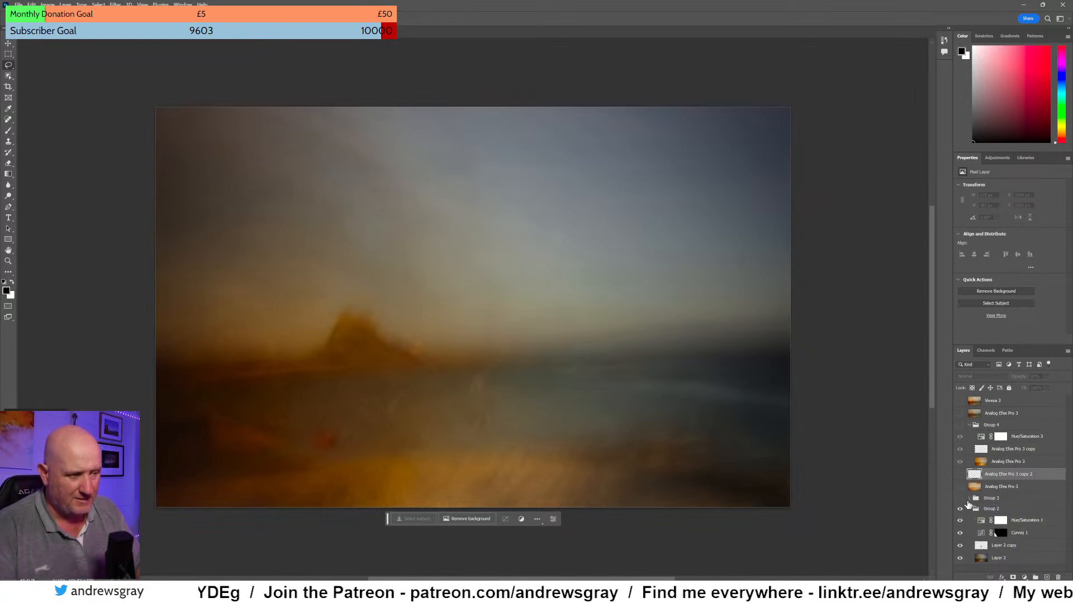
{"action": "left_click", "coordinate": [968, 498]}
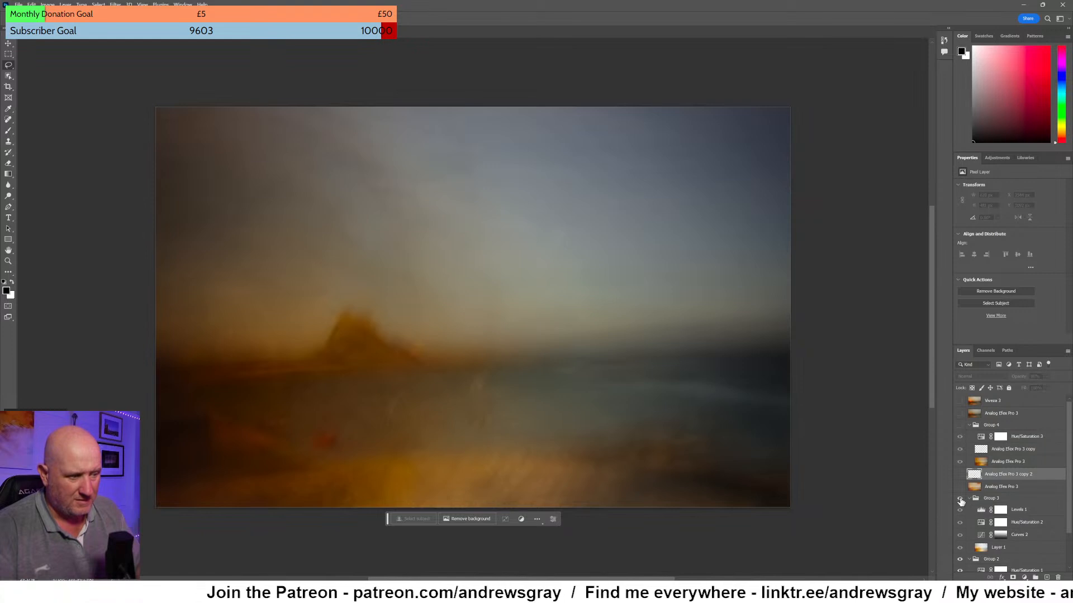
{"action": "left_click", "coordinate": [960, 499]}
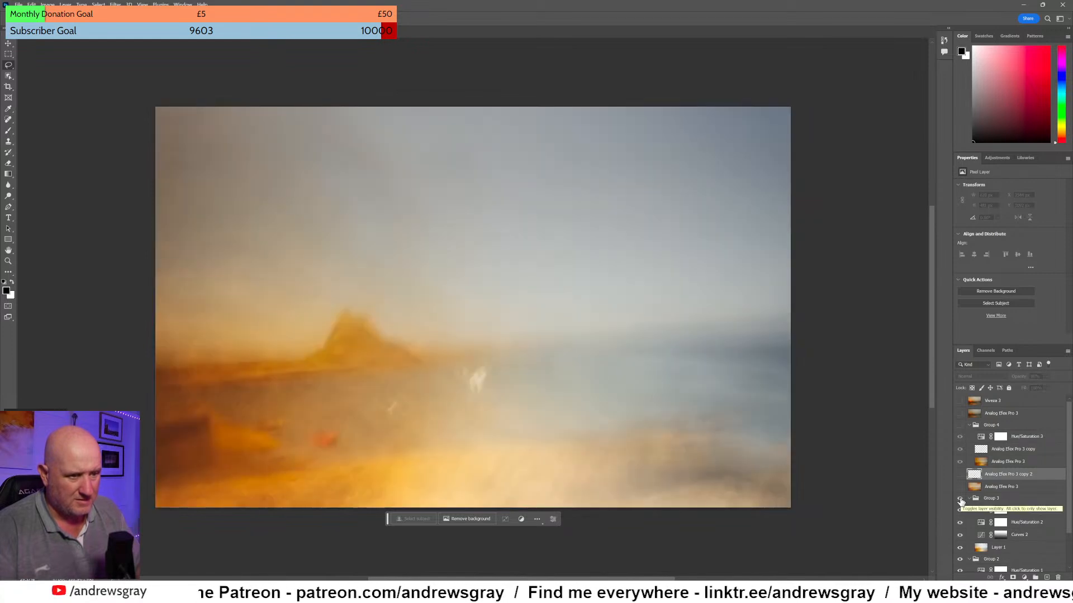
{"action": "scroll", "coordinate": [960, 492], "scroll_direction": "down", "scroll_amount": 1}
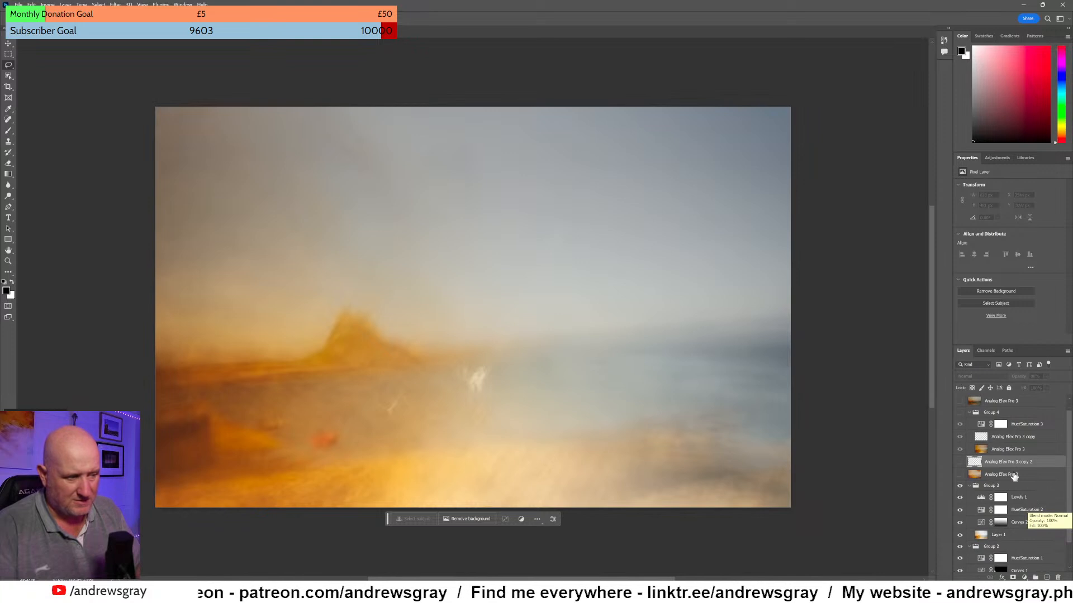
{"action": "left_click", "coordinate": [960, 475]}
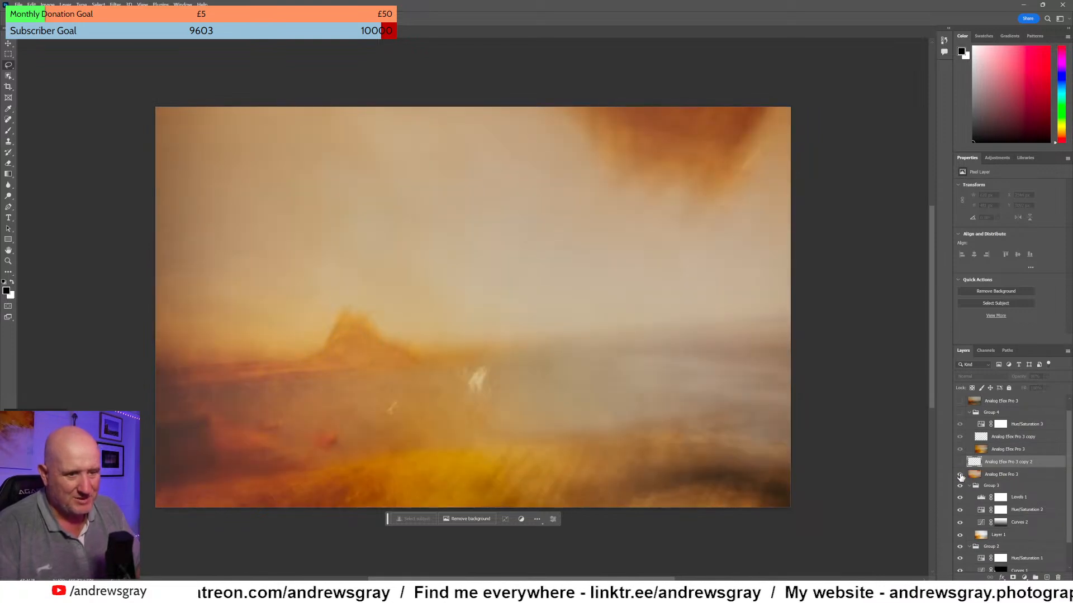
{"action": "left_click", "coordinate": [960, 475]}
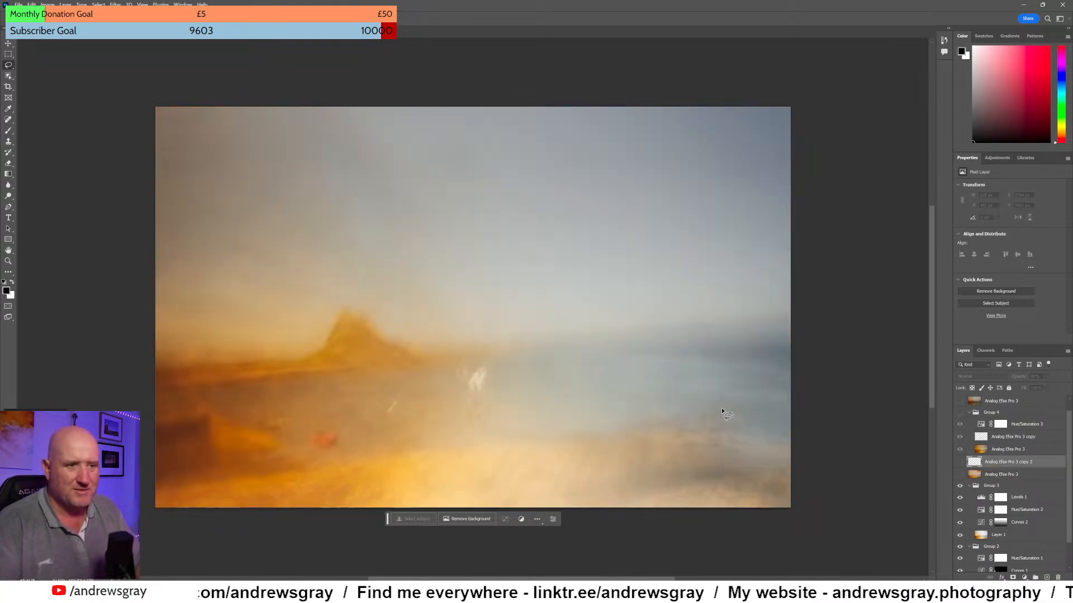
Flatten the image with the Group 3 version showing, discarding all hidden layers
{"action": "left_click", "coordinate": [1048, 485]}
{"action": "left_click", "coordinate": [1067, 351]}
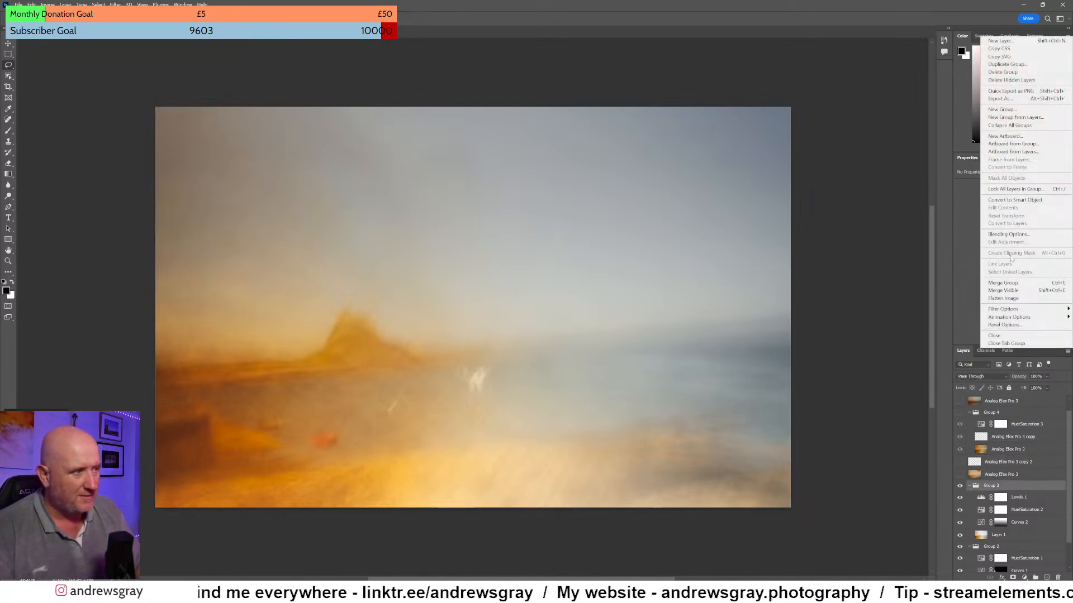
{"action": "left_click", "coordinate": [1004, 298]}
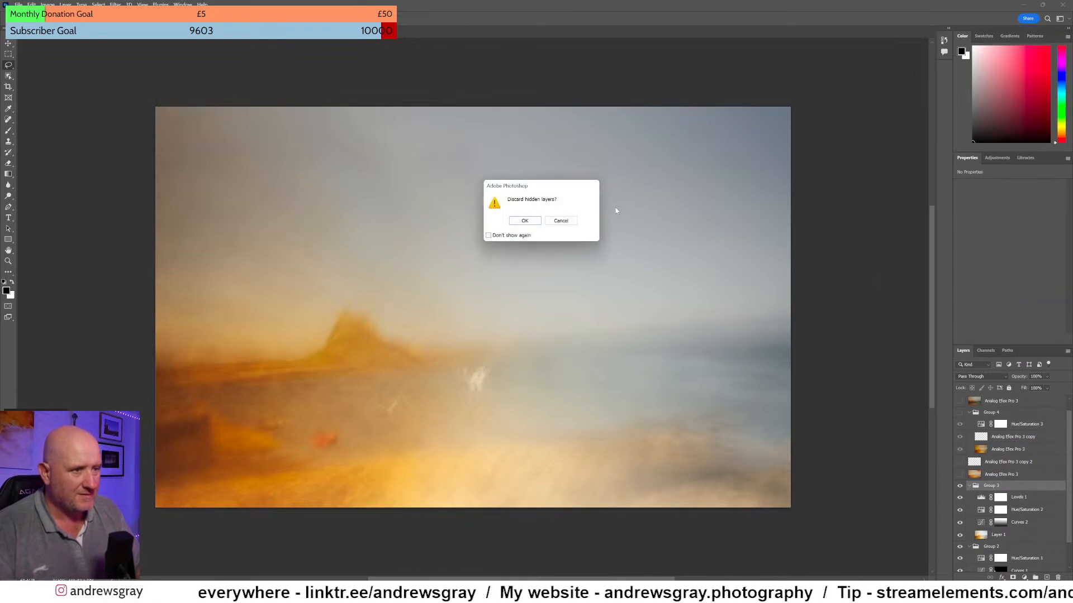
{"action": "left_click", "coordinate": [524, 220]}
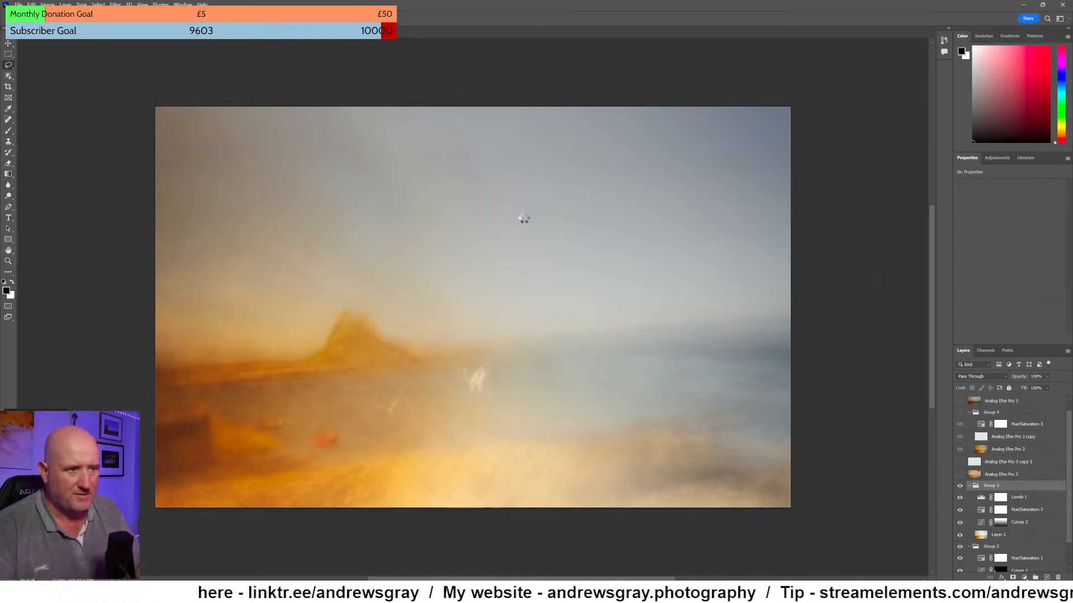
{"action": "left_click", "coordinate": [19, 5]}
{"action": "left_click", "coordinate": [34, 111]}
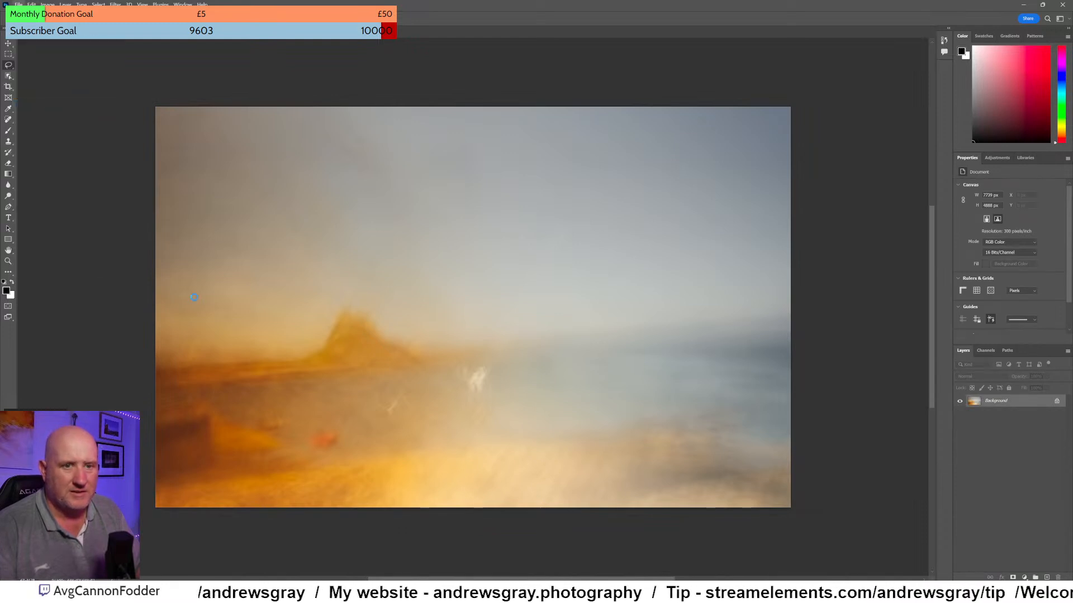
{"action": "left_click", "coordinate": [112, 256]}
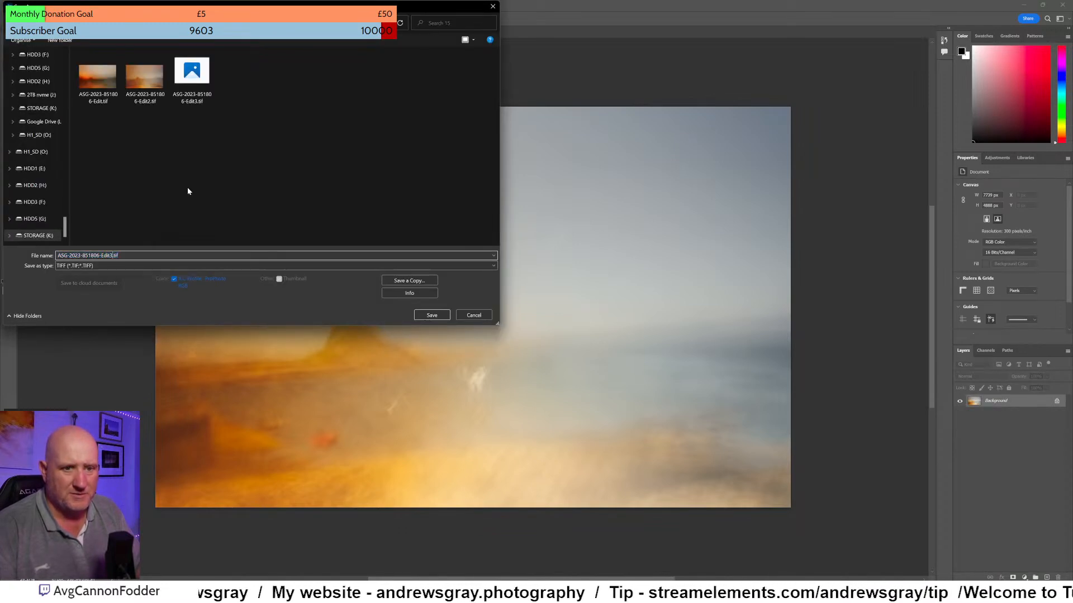
{"action": "key", "text": "BackSpace"}
{"action": "type", "text": "4"}
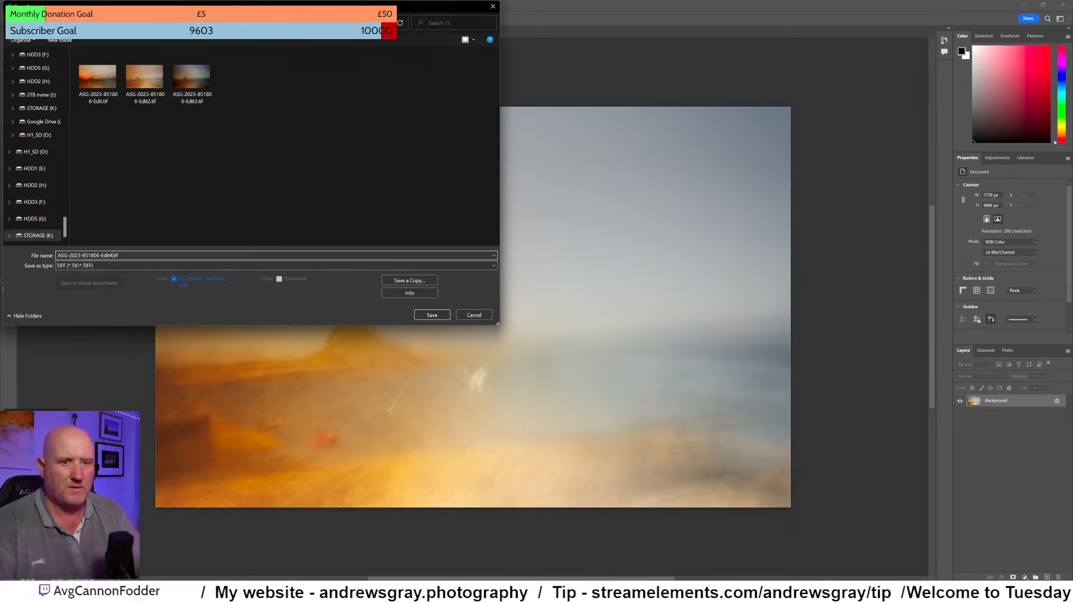
{"action": "left_click", "coordinate": [430, 315]}
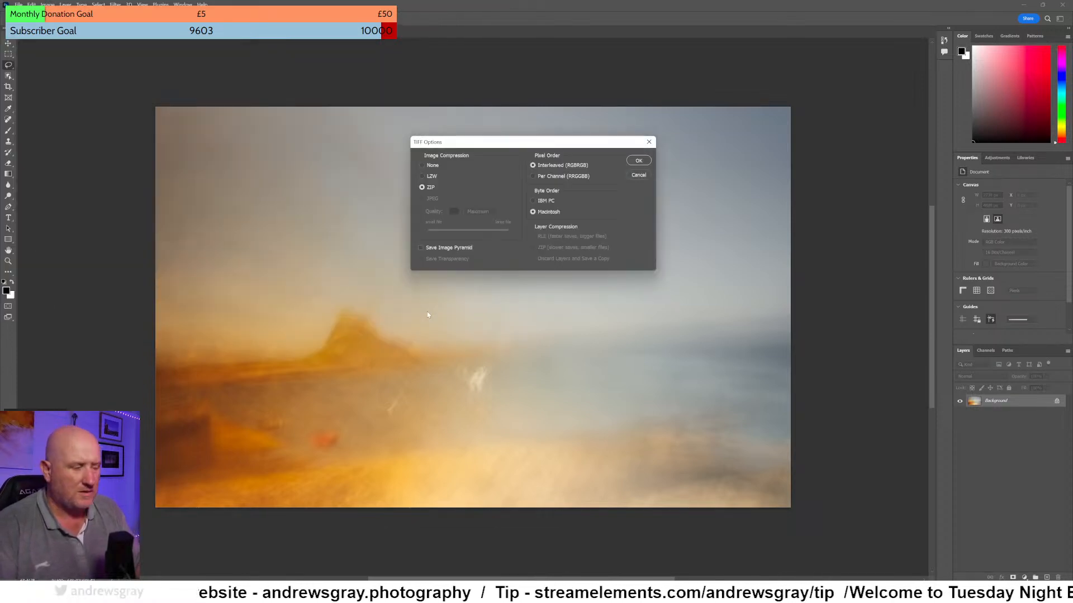
{"action": "left_click", "coordinate": [629, 160]}
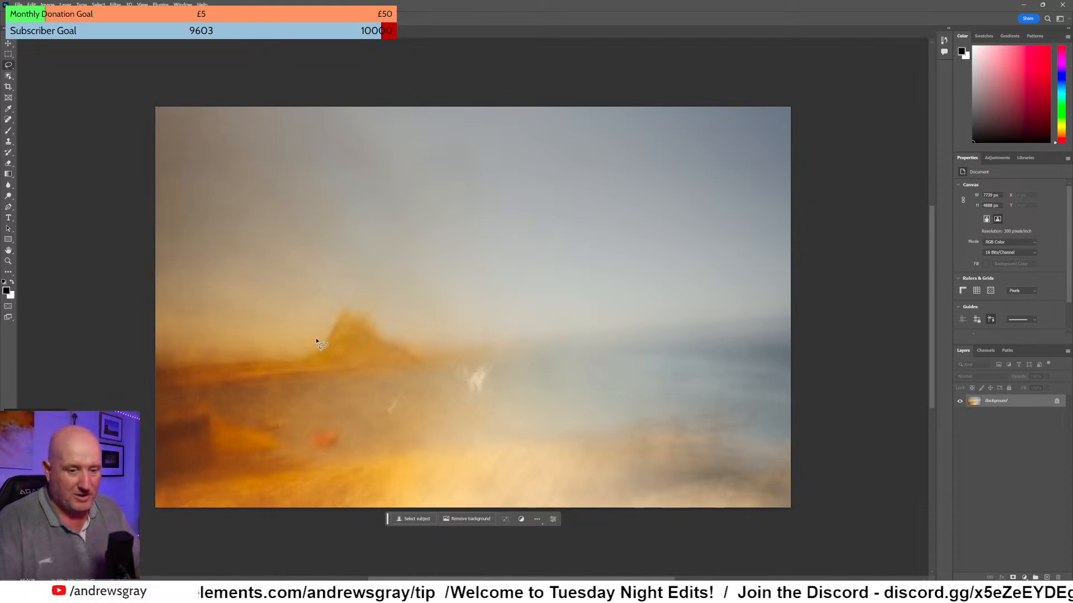
Switch to Lightroom Classic and rate the four saved stylised versions 3 stars
{"action": "left_click", "coordinate": [227, 551]}
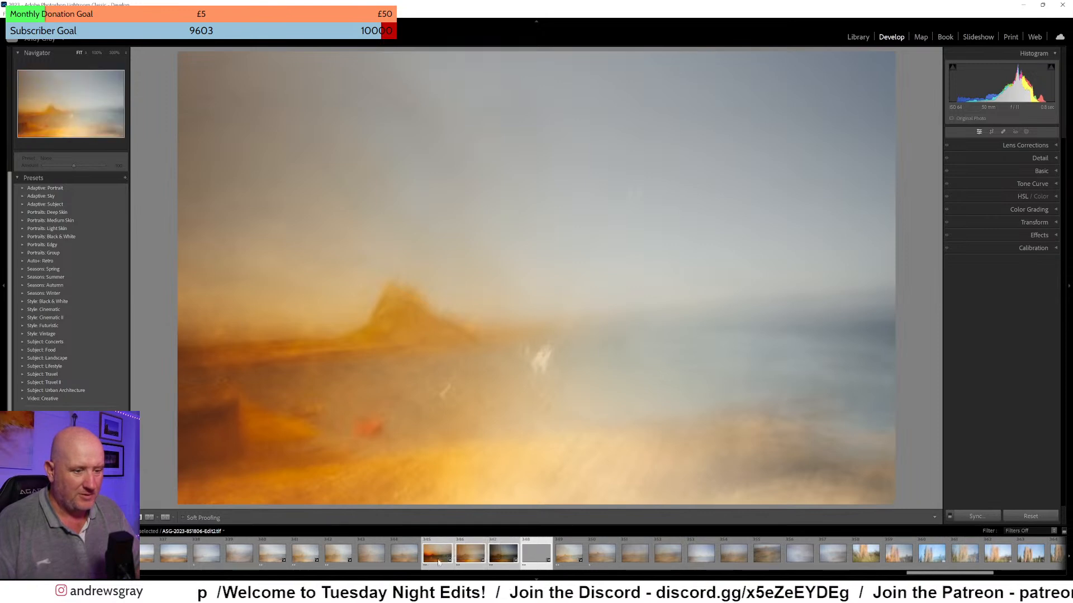
{"action": "right_click", "coordinate": [441, 556]}
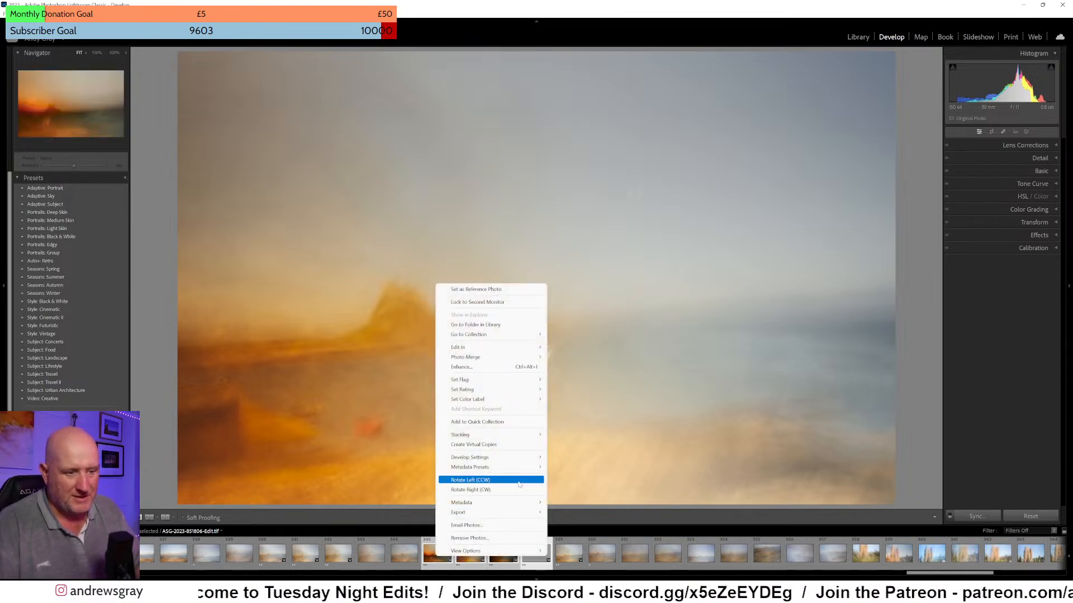
{"action": "mouse_move", "coordinate": [517, 389]}
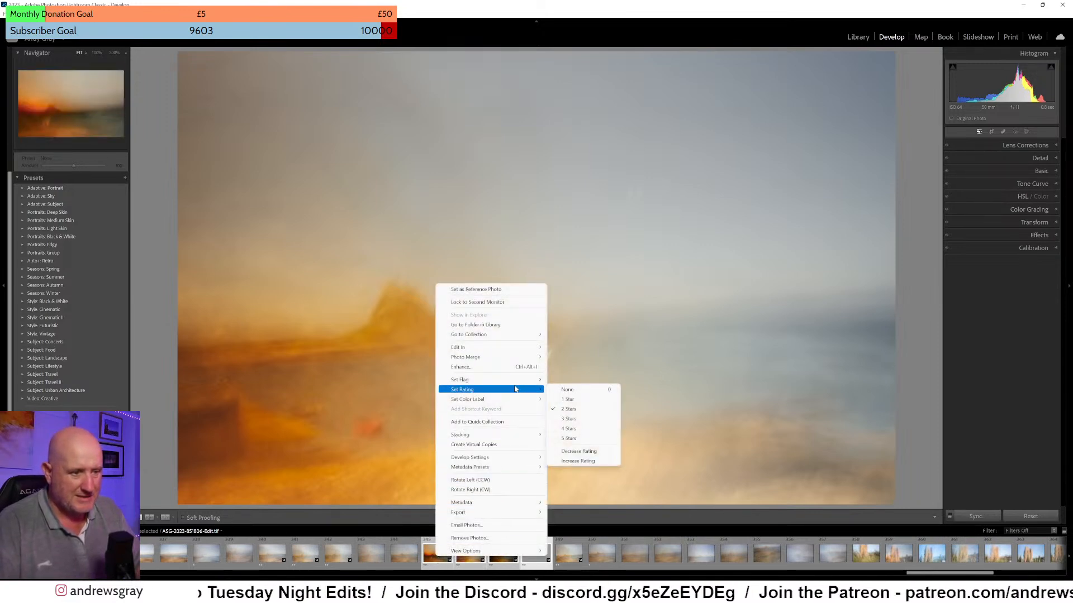
{"action": "left_click", "coordinate": [575, 419]}
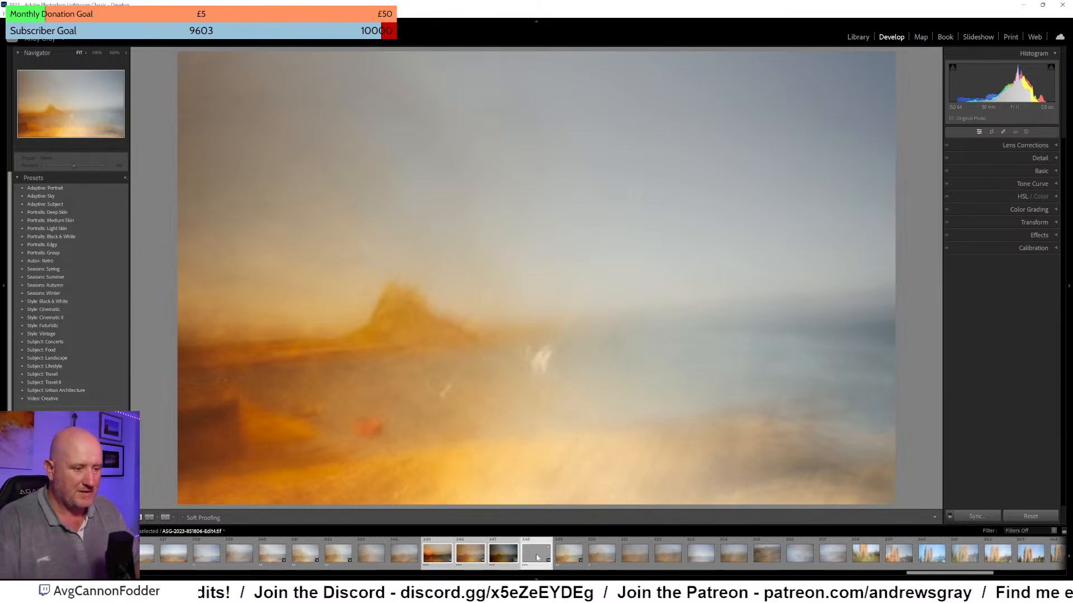
{"action": "left_click", "coordinate": [440, 555]}
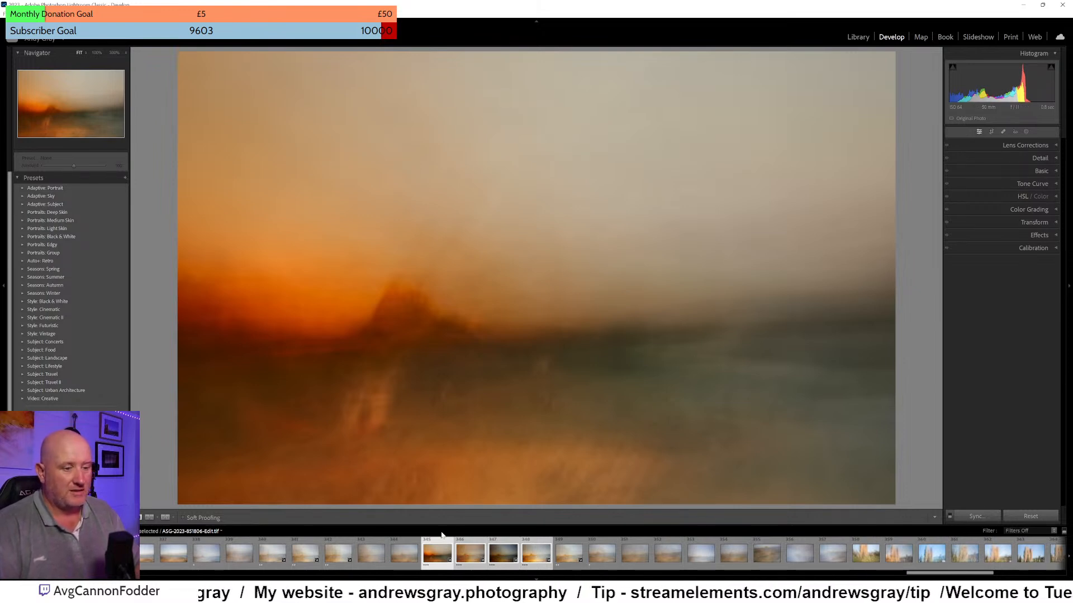
{"action": "right_click", "coordinate": [491, 347]}
{"action": "left_click", "coordinate": [519, 255]}
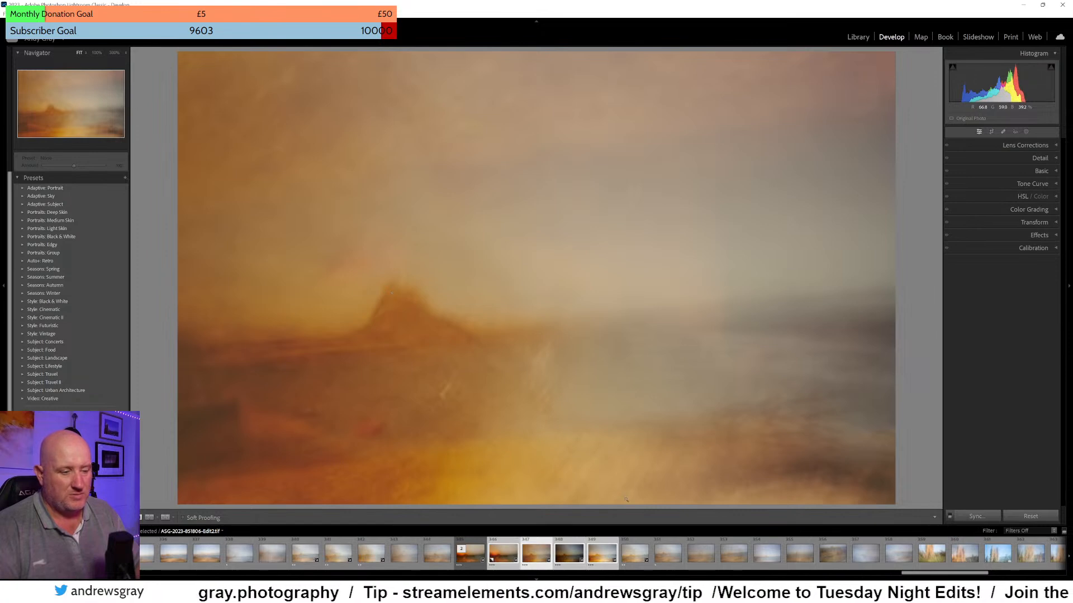
{"action": "left_click", "coordinate": [506, 559]}
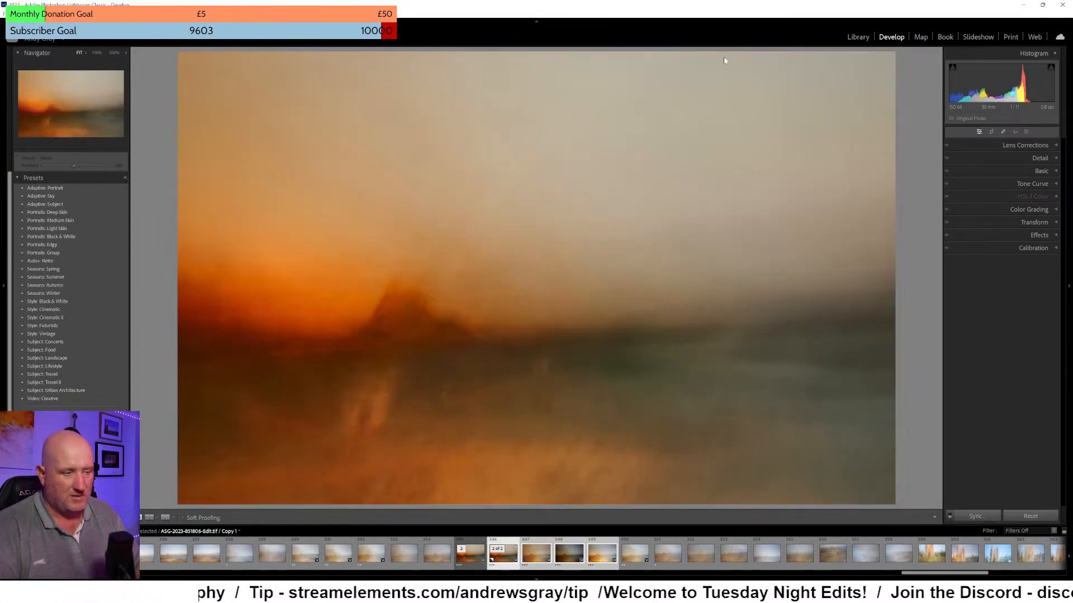
{"action": "left_click", "coordinate": [435, 556]}
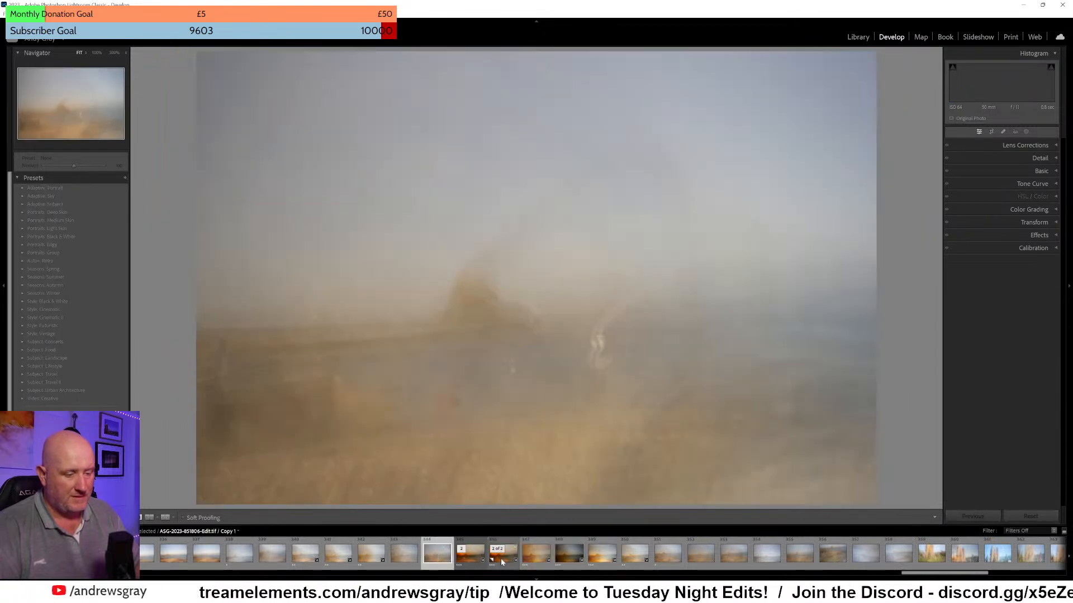
{"action": "left_click", "coordinate": [501, 558]}
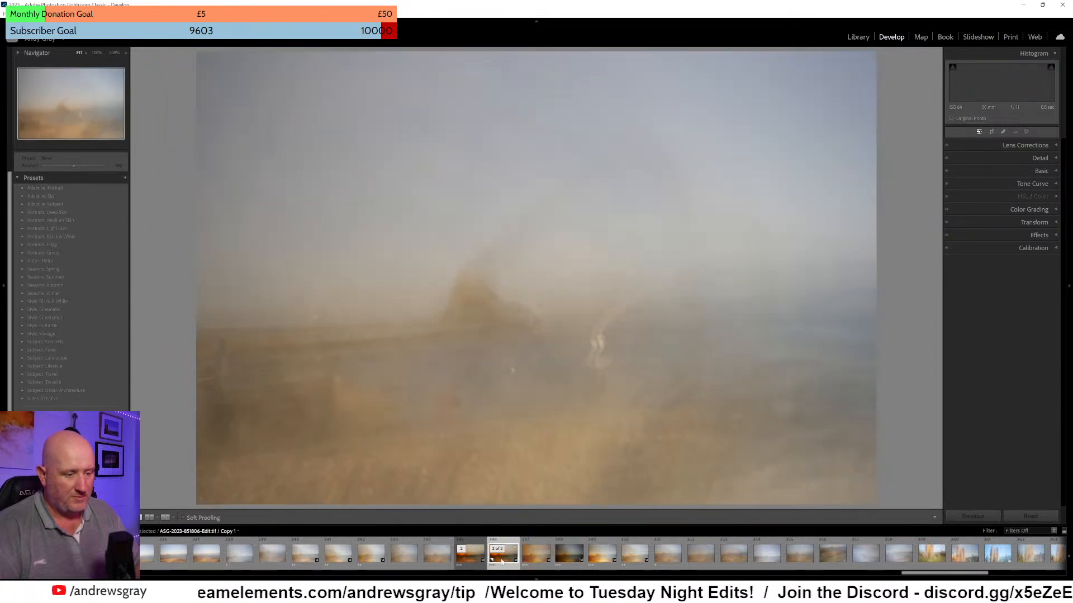
Crop the virtual copy to 16 x 9 at full width, trimming a narrow strip of sky and a larger strip of foreground
{"action": "left_click", "coordinate": [991, 132]}
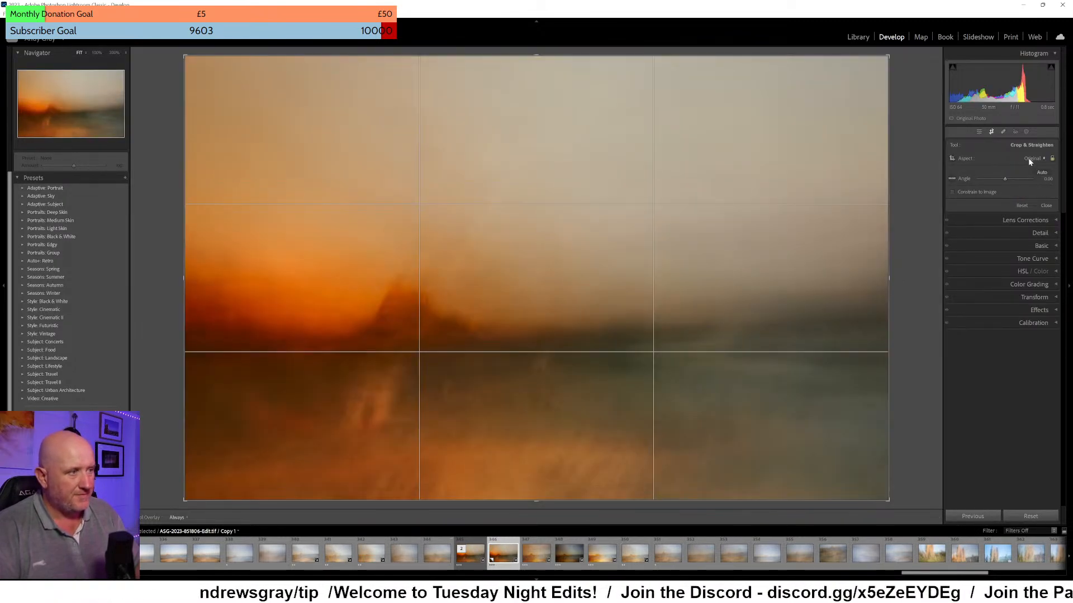
{"action": "left_click", "coordinate": [1030, 160]}
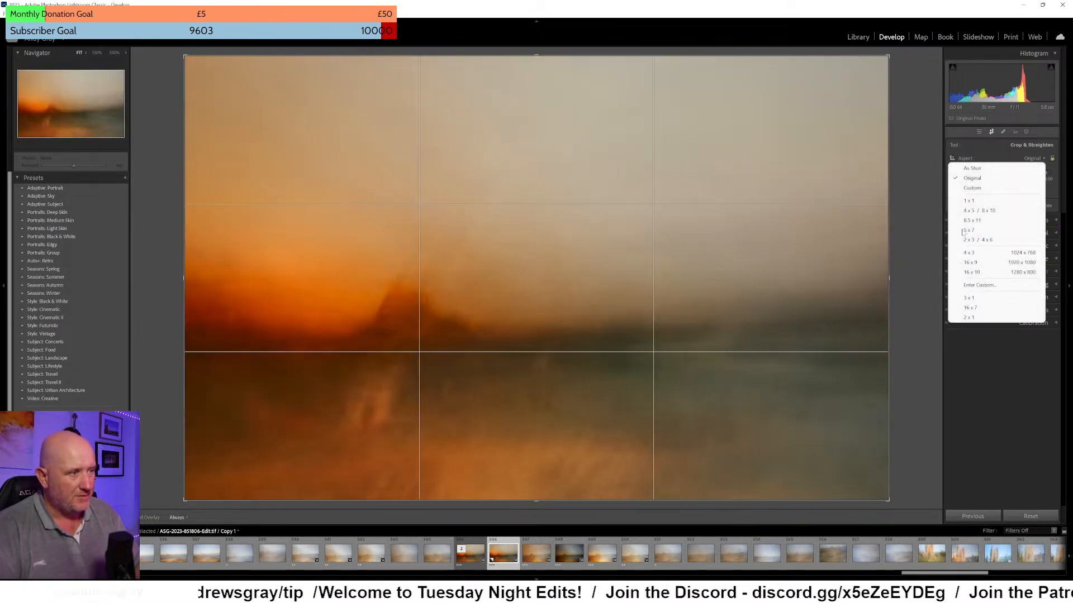
{"action": "left_click", "coordinate": [1000, 284]}
{"action": "left_click_drag", "start_coordinate": [610, 251], "coordinate": [604, 300]}
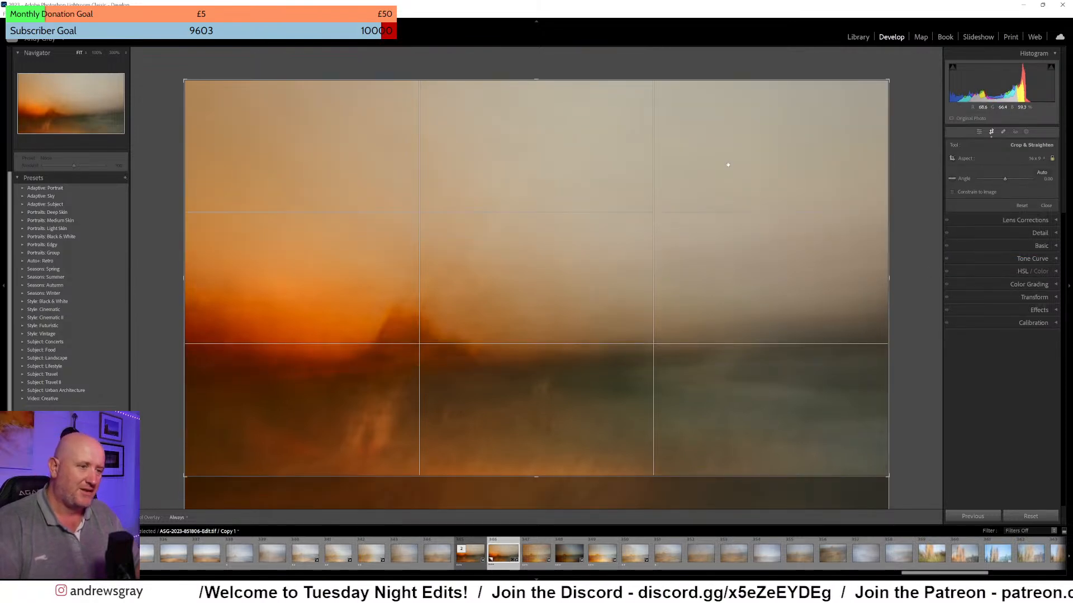
{"action": "left_click_drag", "start_coordinate": [618, 242], "coordinate": [632, 106]}
{"action": "left_click_drag", "start_coordinate": [641, 208], "coordinate": [648, 234]}
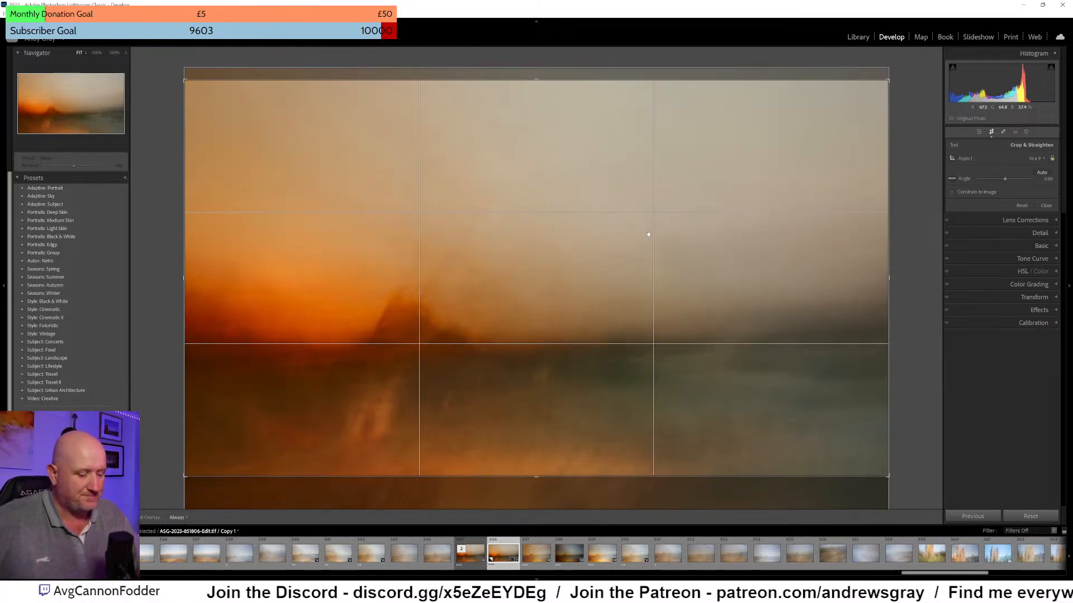
{"action": "key", "text": "Return"}
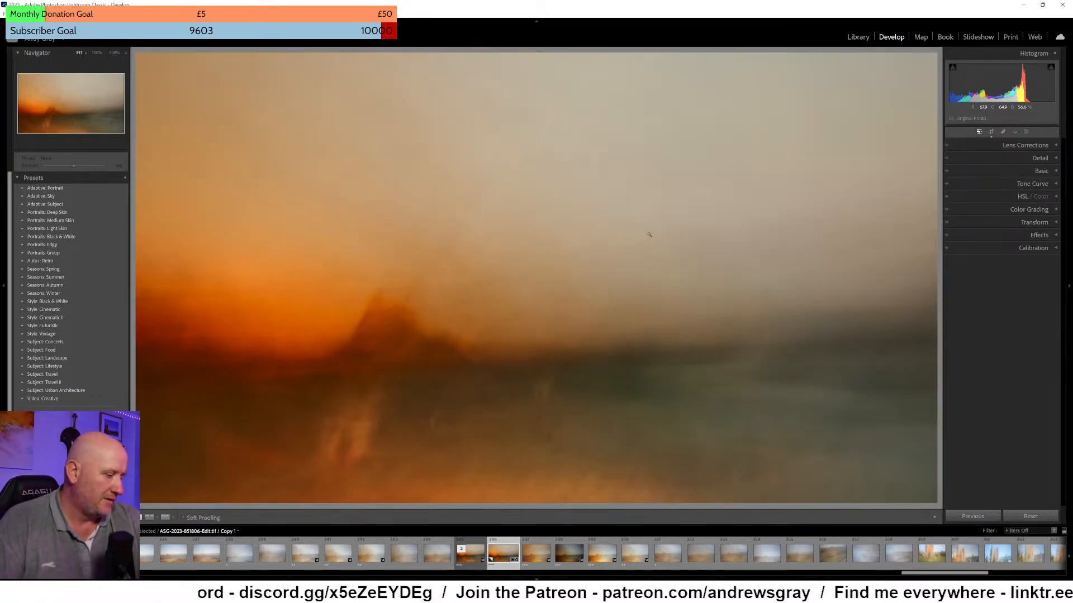
{"action": "key", "text": "t"}
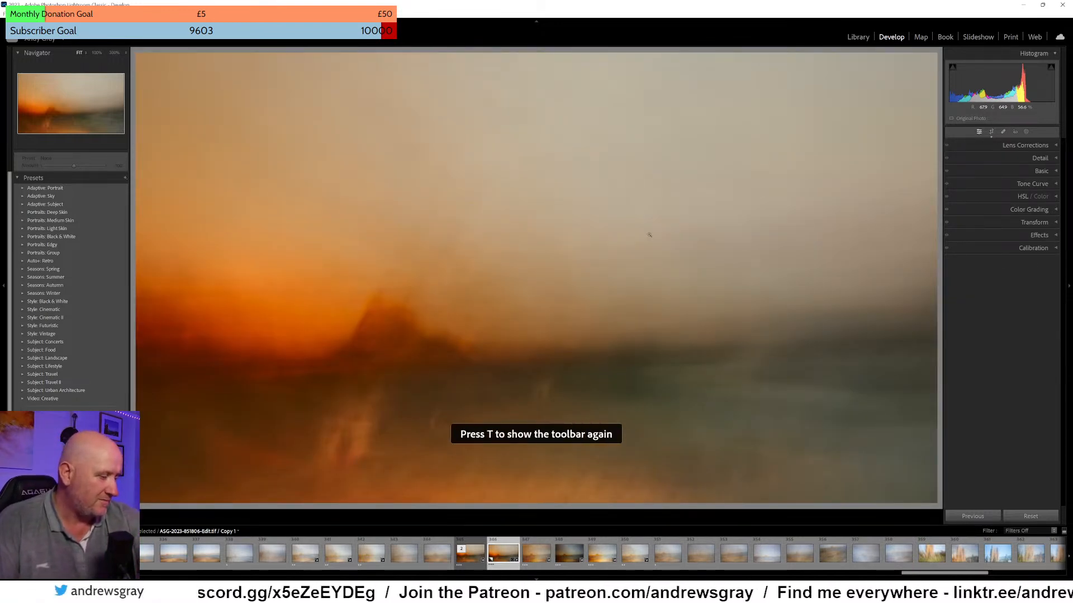
{"action": "key", "text": "r"}
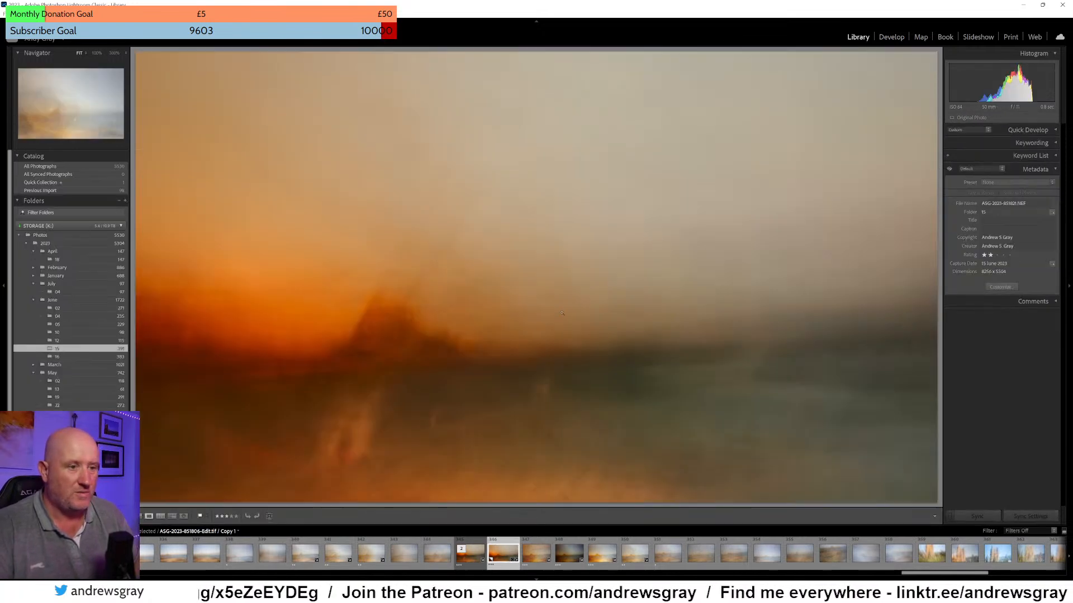
{"action": "key", "text": "n"}
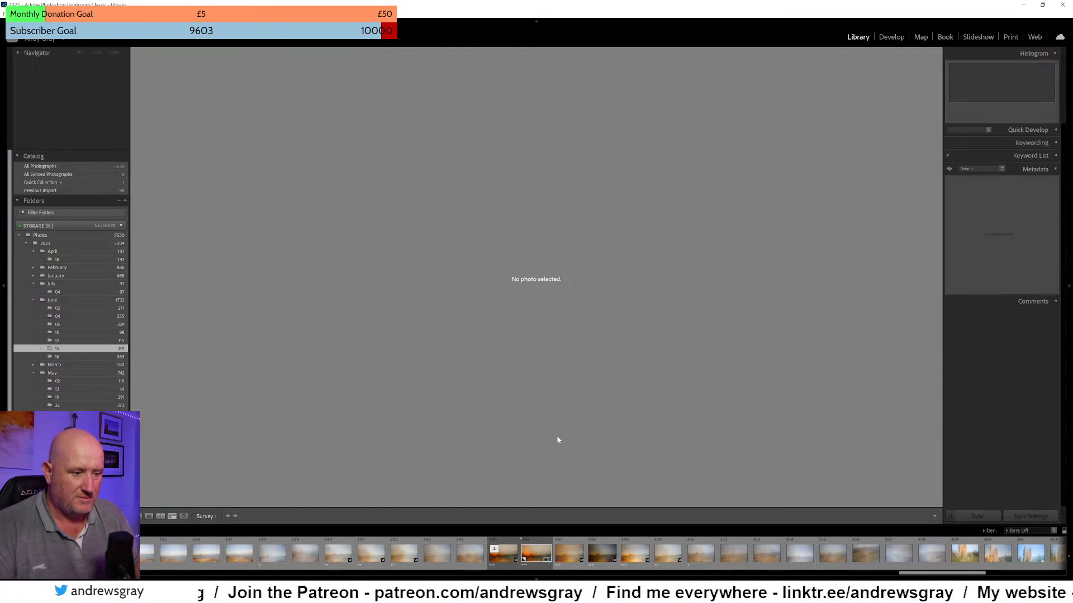
{"action": "left_click", "coordinate": [536, 553]}
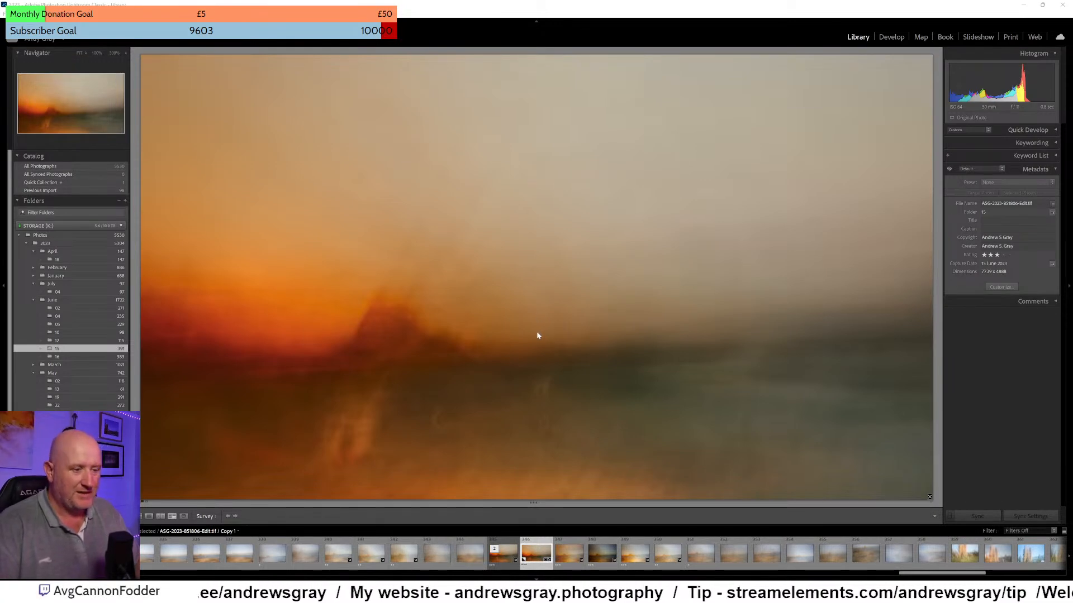
{"action": "left_click", "coordinate": [569, 543]}
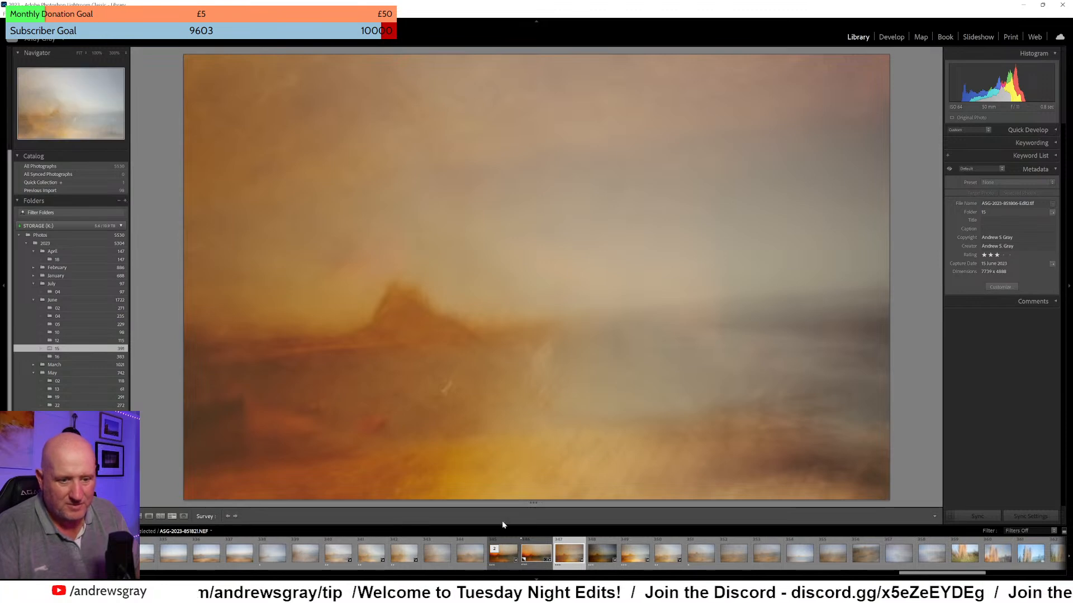
{"action": "left_click", "coordinate": [539, 546]}
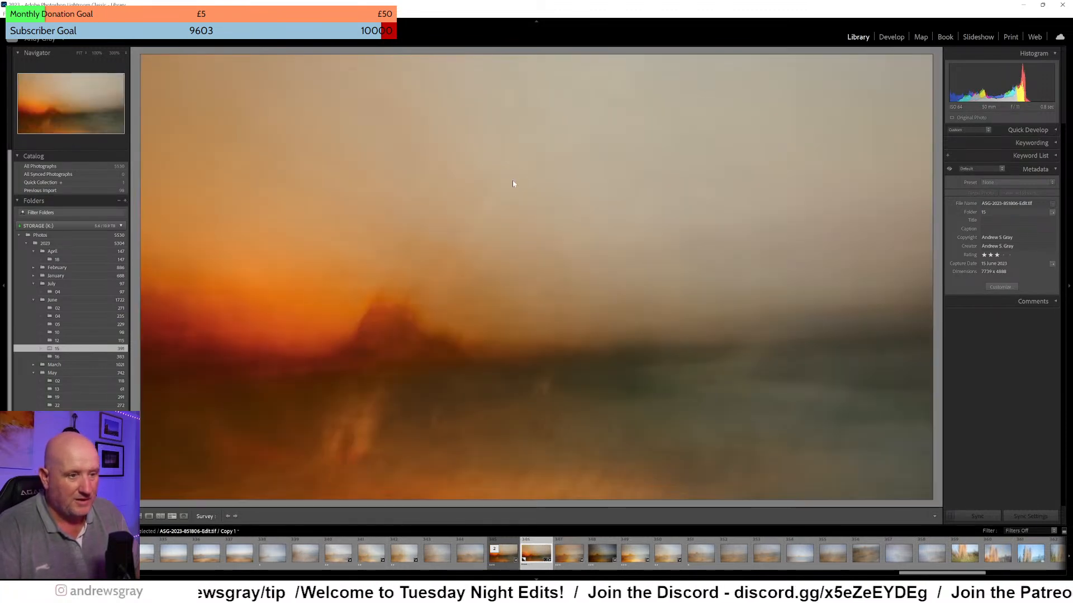
Create a second virtual copy from the cropped copy and open it in Develop
{"action": "right_click", "coordinate": [479, 297]}
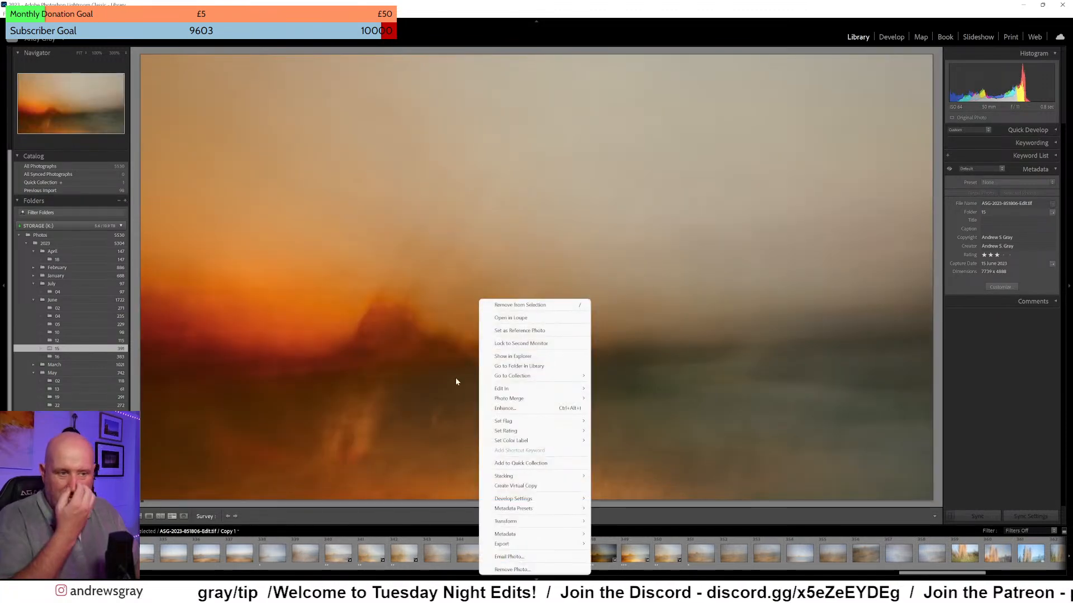
{"action": "left_click", "coordinate": [541, 486]}
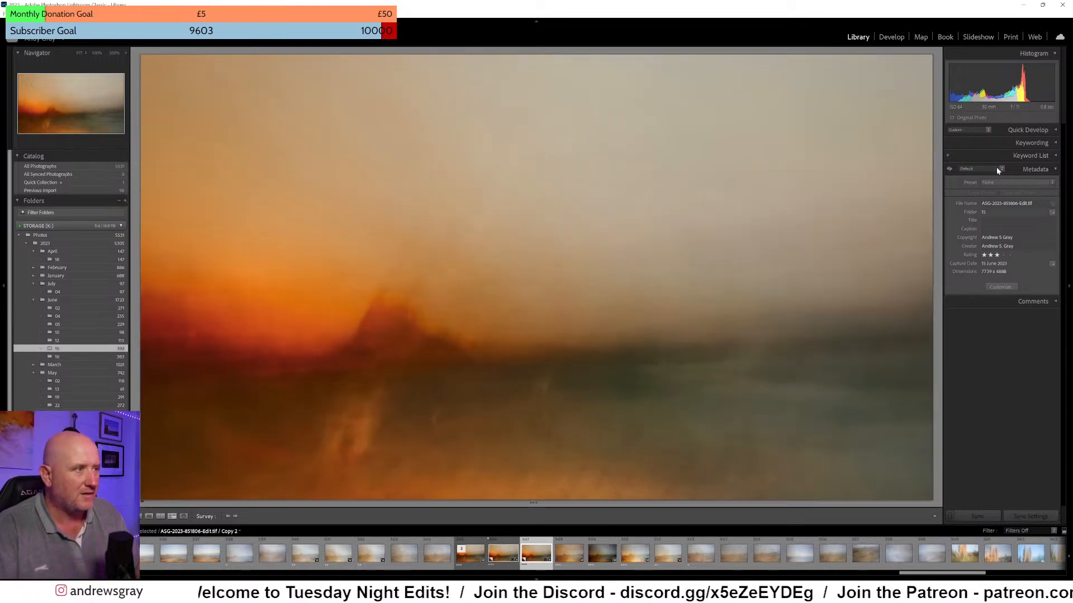
{"action": "key", "text": "d"}
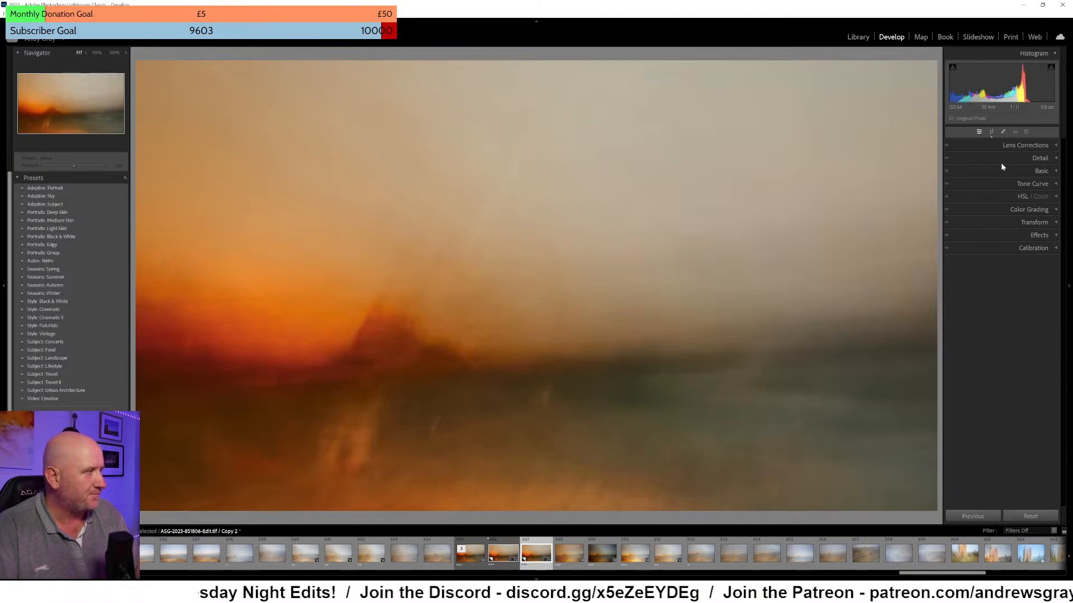
Try a full-height 1 x 1 crop on the second copy, with the castle near the left third line
{"action": "left_click", "coordinate": [992, 132]}
{"action": "left_click", "coordinate": [1037, 159]}
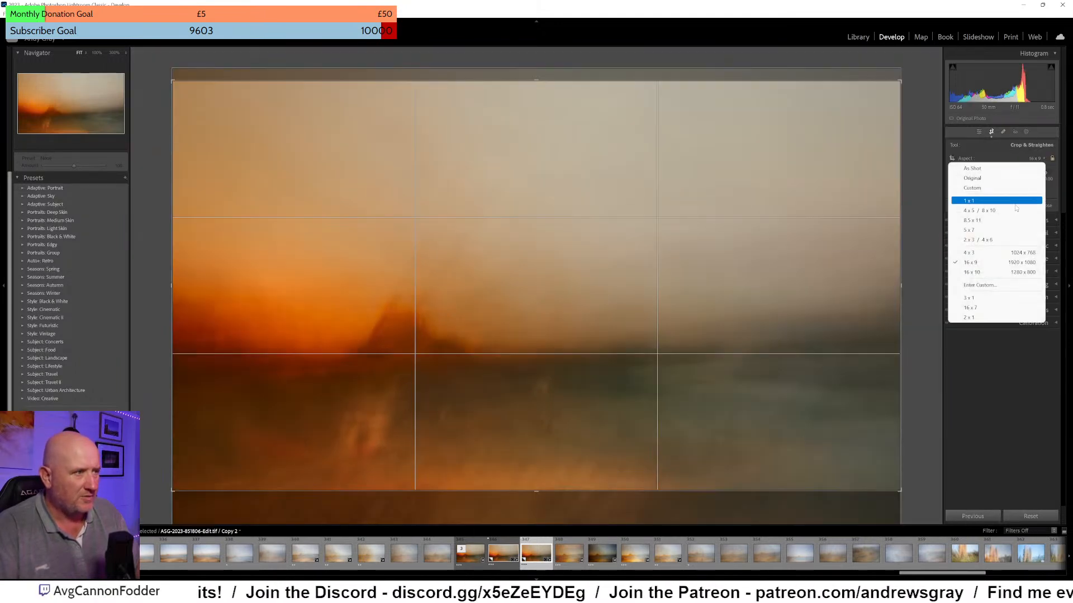
{"action": "left_click", "coordinate": [1014, 201]}
{"action": "left_click_drag", "start_coordinate": [582, 395], "coordinate": [751, 414]}
{"action": "left_click_drag", "start_coordinate": [742, 490], "coordinate": [788, 519]}
{"action": "left_click_drag", "start_coordinate": [680, 464], "coordinate": [633, 467]}
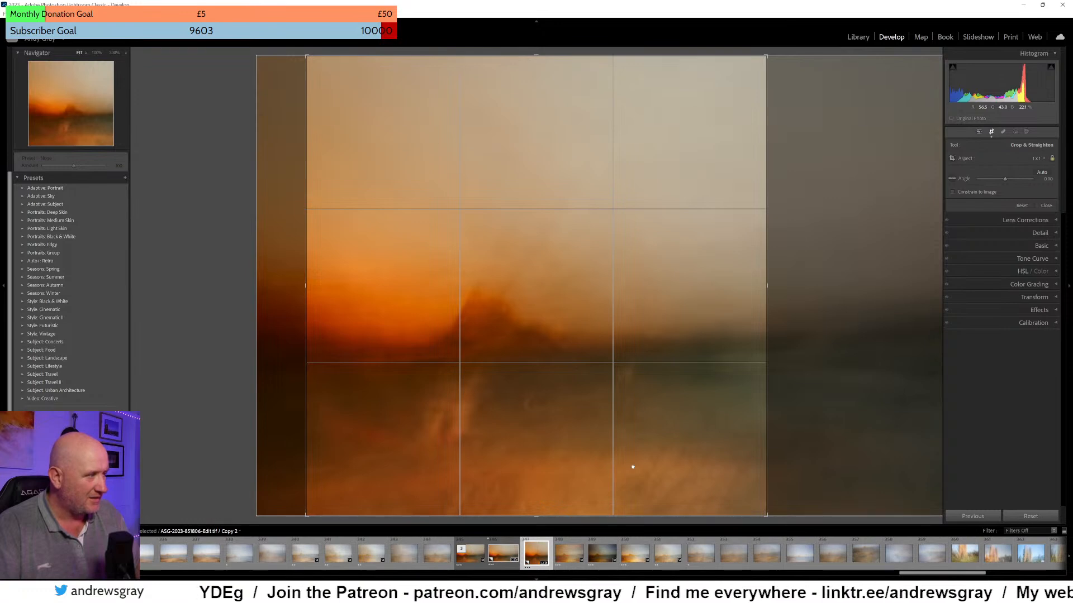
{"action": "mouse_move", "coordinate": [633, 466]}
{"action": "left_mouse_down"}
{"action": "mouse_move", "coordinate": [677, 472]}
{"action": "mouse_move", "coordinate": [586, 460]}
{"action": "mouse_move", "coordinate": [630, 462]}
{"action": "left_mouse_up"}
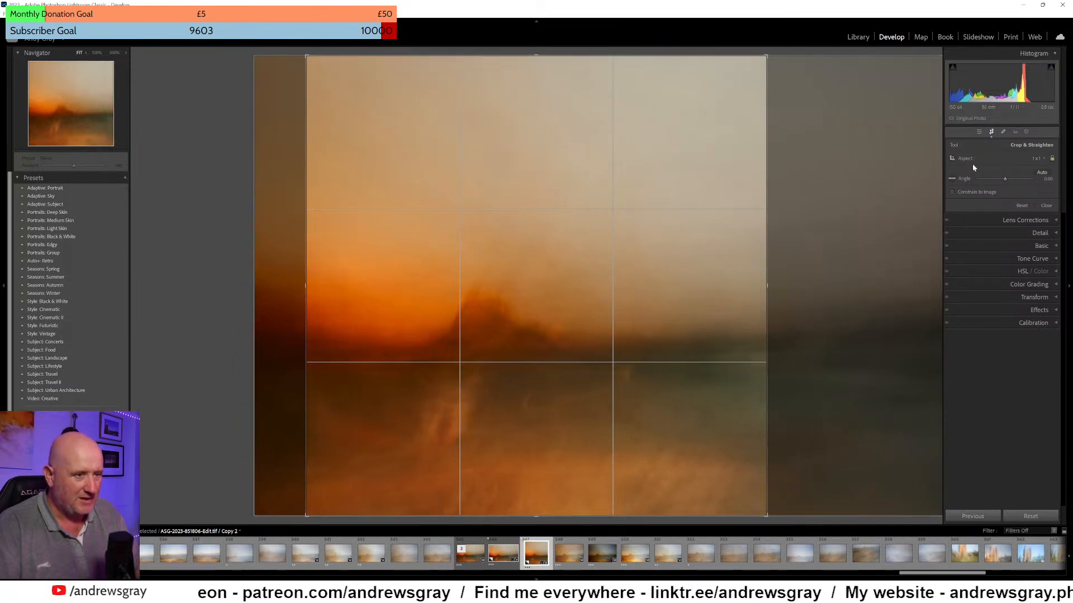
Crop the second copy to a landscape 4 x 5 / 8 x 10 ratio, enlarging the frame and placing the castle near the left third line
{"action": "left_click", "coordinate": [1038, 158]}
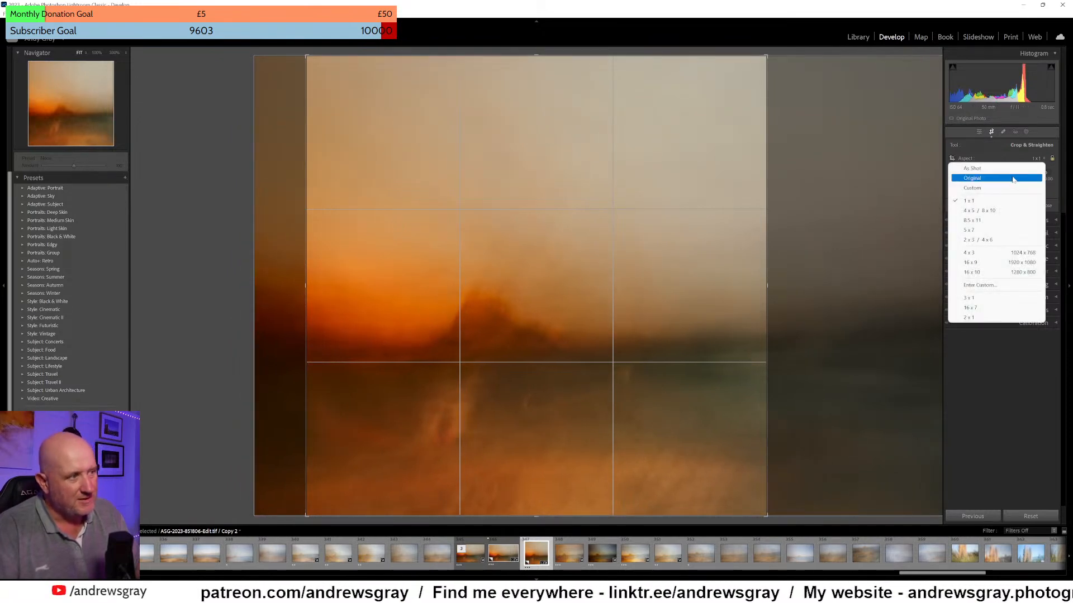
{"action": "left_click", "coordinate": [978, 210]}
{"action": "key", "text": "x"}
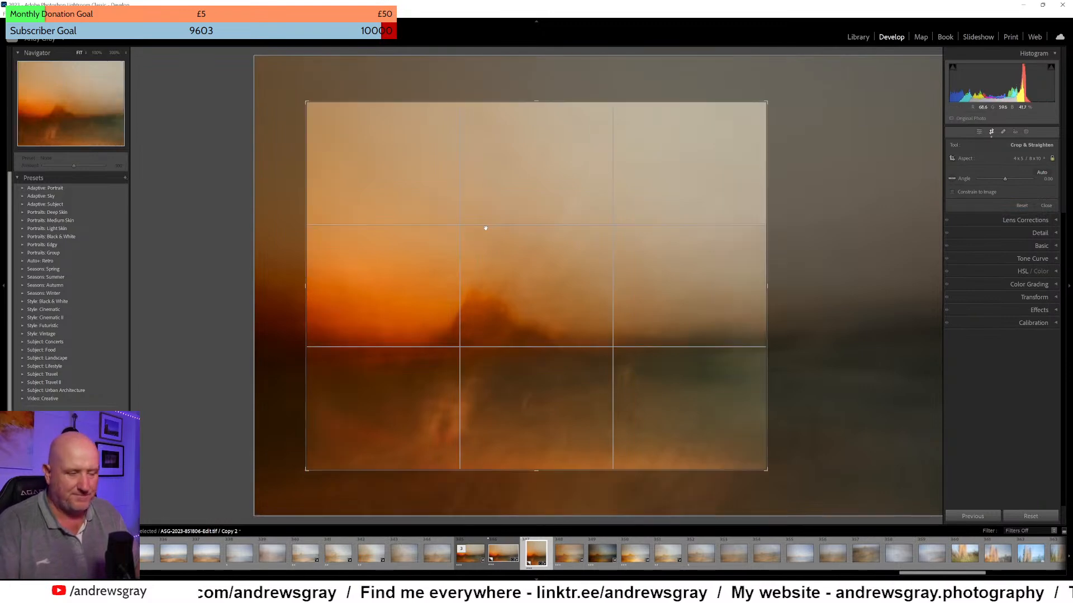
{"action": "left_click_drag", "start_coordinate": [301, 283], "coordinate": [255, 284]}
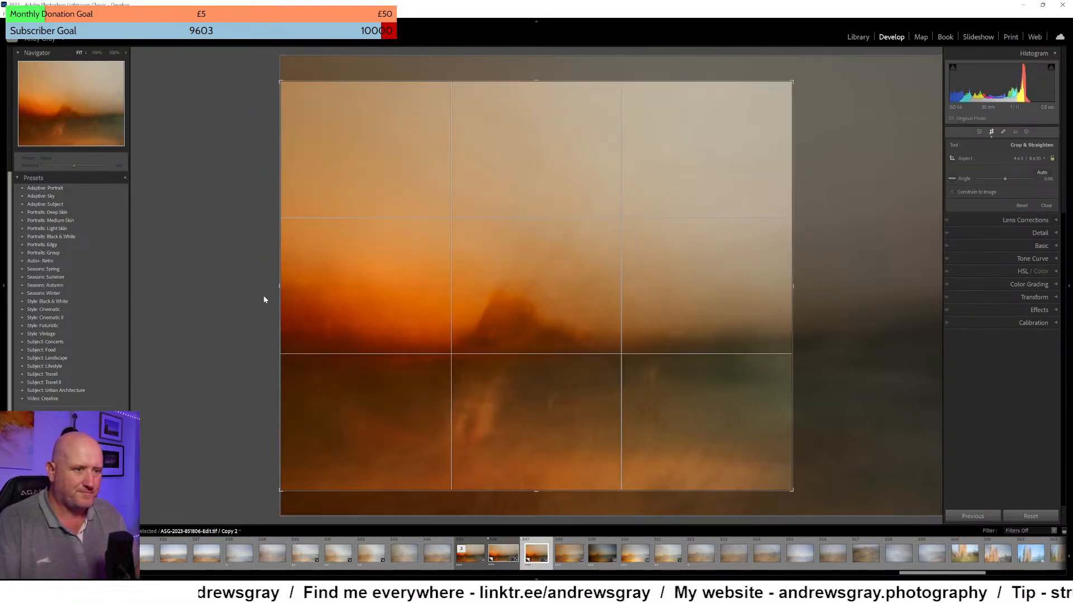
{"action": "left_click_drag", "start_coordinate": [793, 286], "coordinate": [950, 297]}
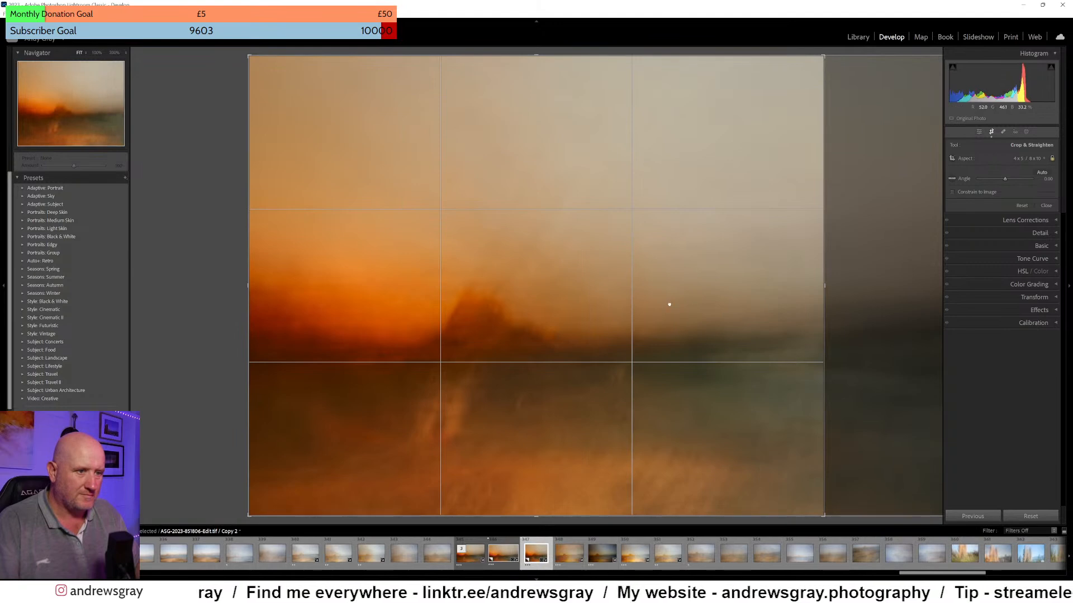
{"action": "left_click_drag", "start_coordinate": [658, 304], "coordinate": [682, 310]}
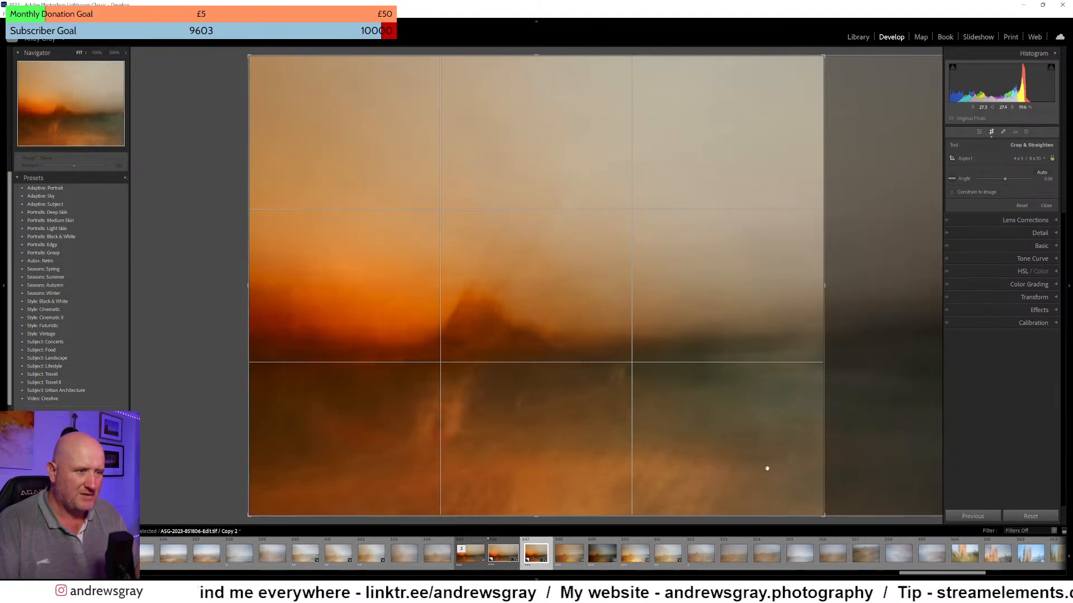
{"action": "left_click_drag", "start_coordinate": [823, 515], "coordinate": [816, 510]}
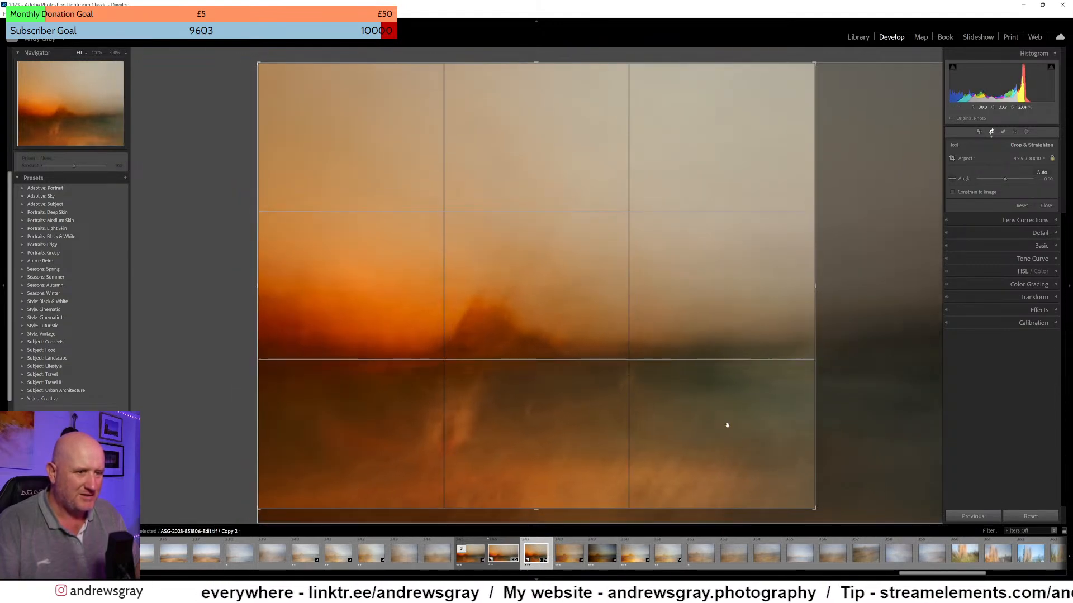
{"action": "left_click_drag", "start_coordinate": [669, 404], "coordinate": [657, 426]}
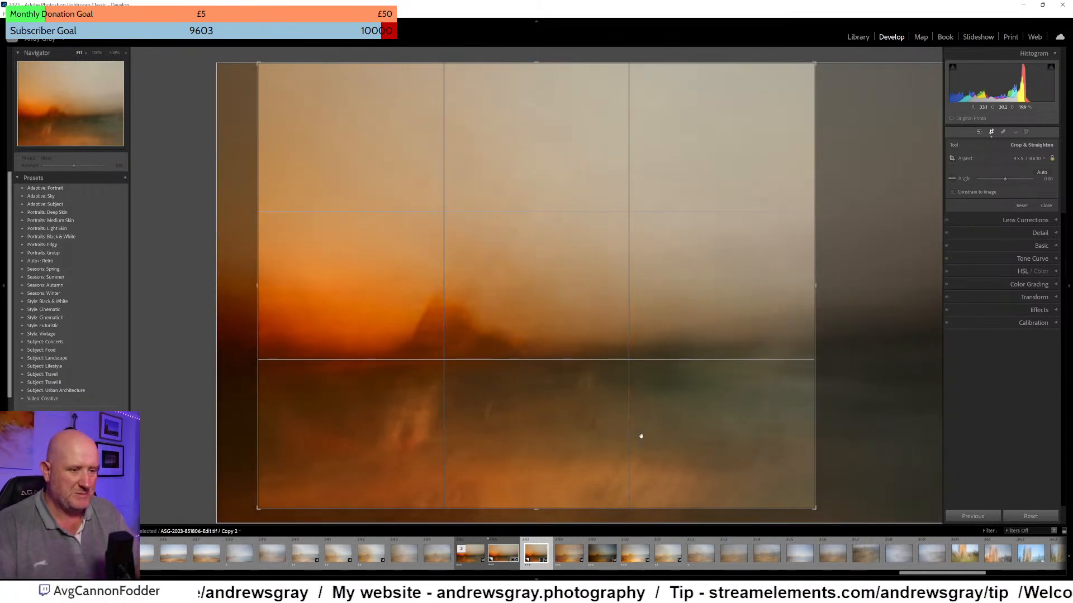
{"action": "mouse_move", "coordinate": [535, 508]}
{"action": "left_mouse_down"}
{"action": "mouse_move", "coordinate": [535, 497]}
{"action": "mouse_move", "coordinate": [532, 519]}
{"action": "mouse_move", "coordinate": [532, 505]}
{"action": "left_mouse_up"}
{"action": "key", "text": "Return"}
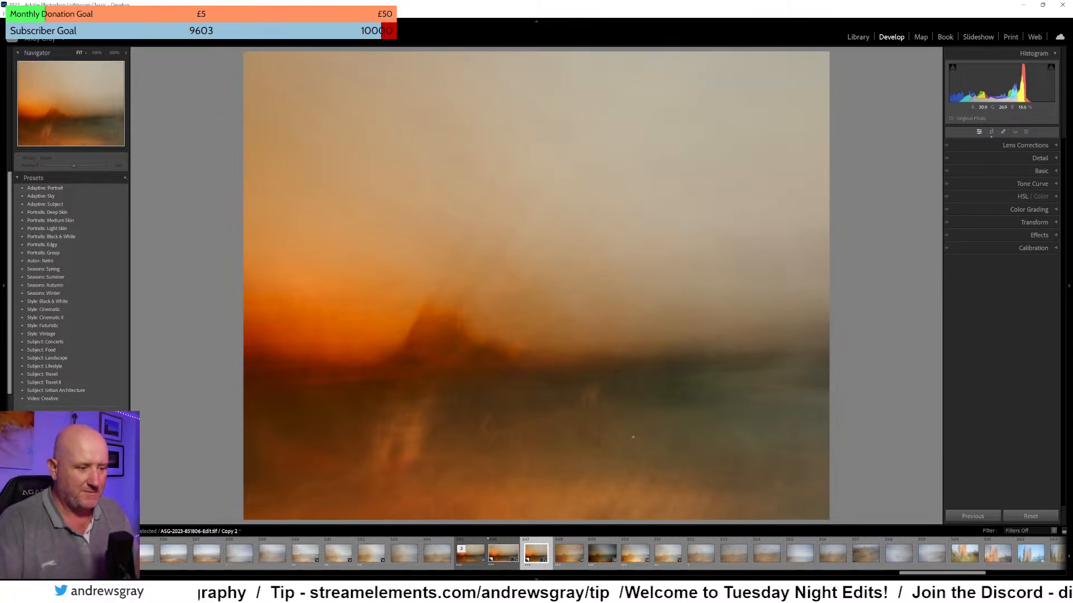
{"action": "left_click", "coordinate": [602, 559]}
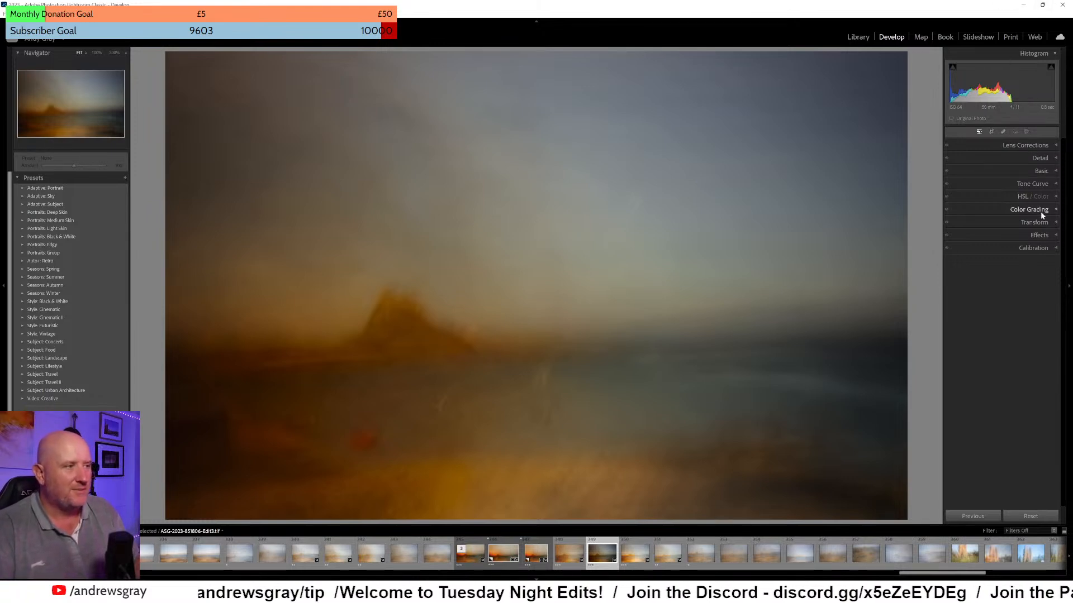
{"action": "left_click", "coordinate": [1043, 171]}
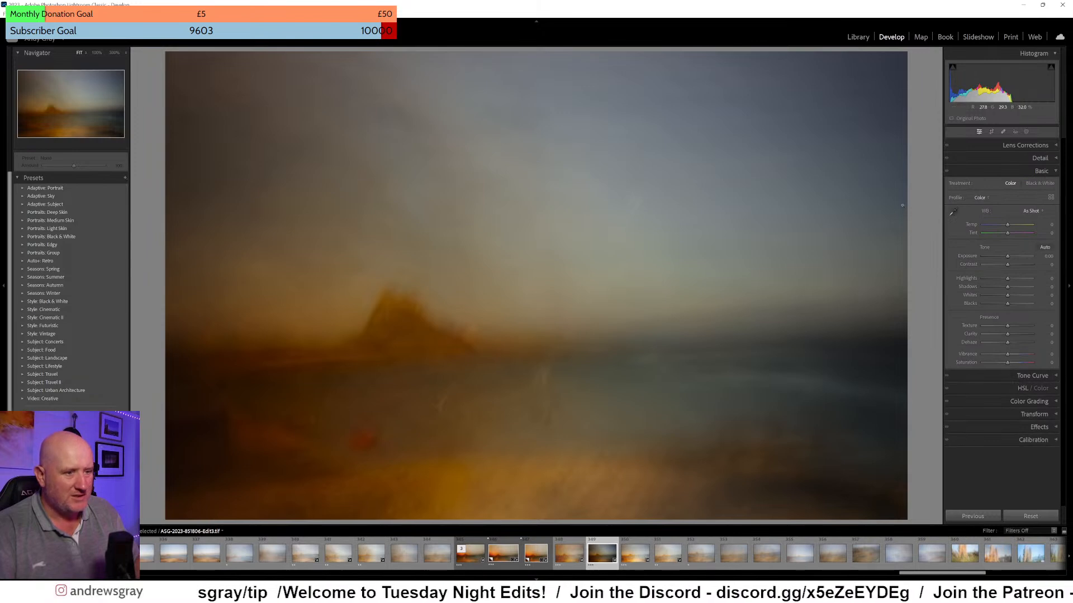
{"action": "left_click_drag", "start_coordinate": [1008, 268], "coordinate": [1011, 257]}
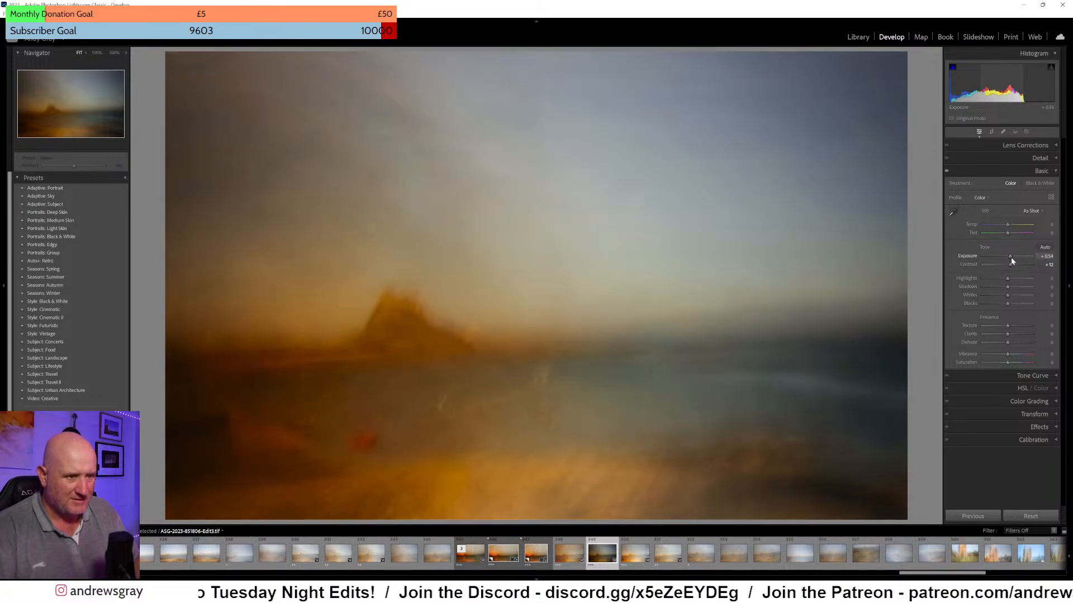
{"action": "left_click_drag", "start_coordinate": [1009, 288], "coordinate": [1017, 287]}
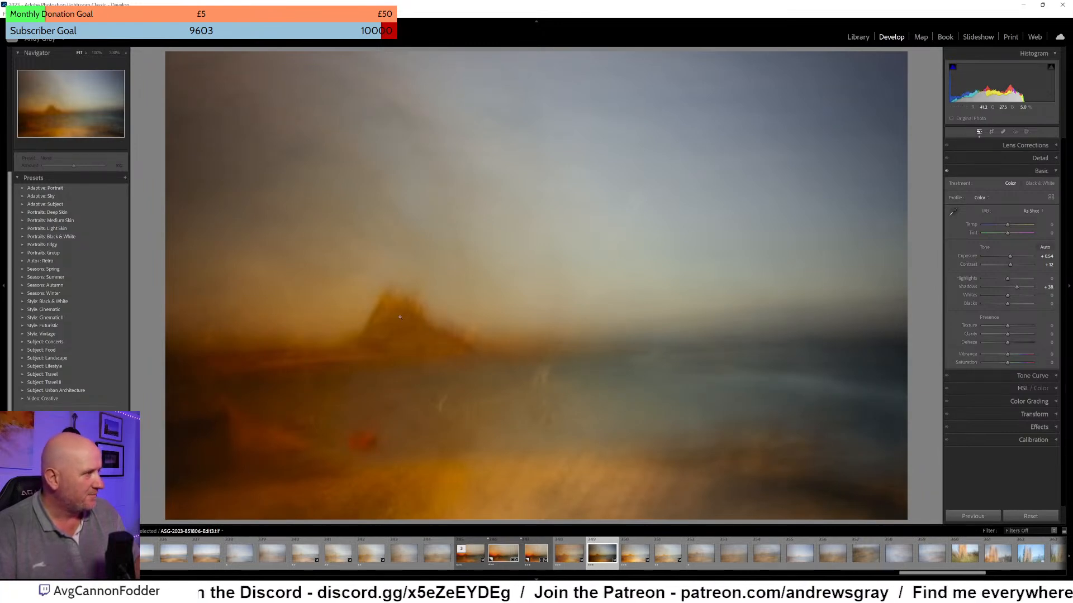
{"action": "mouse_move", "coordinate": [1007, 306]}
{"action": "left_mouse_down"}
{"action": "mouse_move", "coordinate": [1017, 306]}
{"action": "mouse_move", "coordinate": [994, 306]}
{"action": "mouse_move", "coordinate": [1009, 311]}
{"action": "left_mouse_up"}
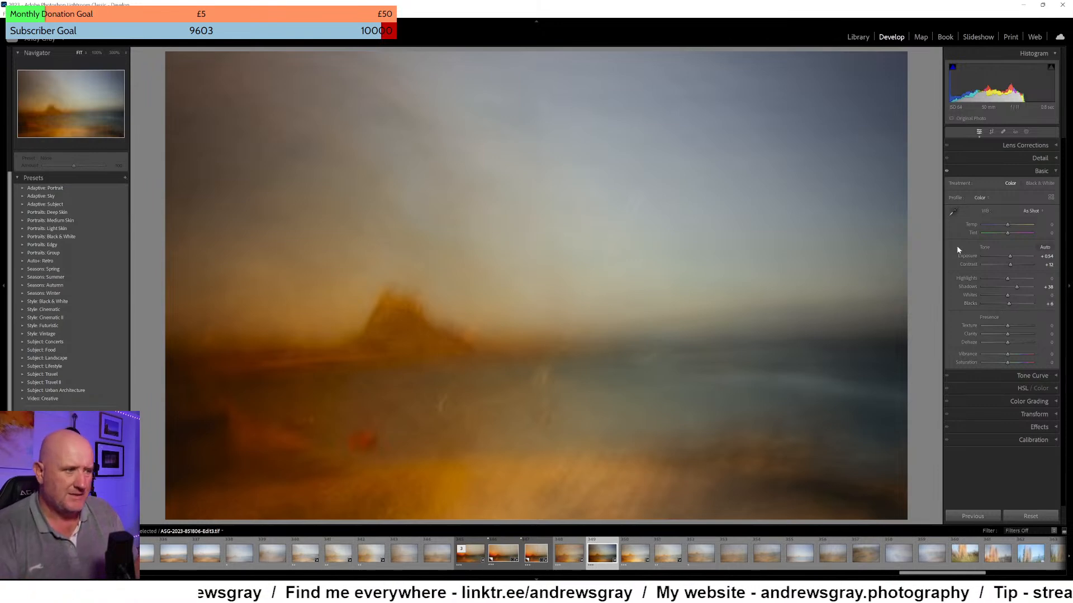
{"action": "mouse_move", "coordinate": [1006, 356]}
{"action": "left_mouse_down"}
{"action": "mouse_move", "coordinate": [991, 357]}
{"action": "mouse_move", "coordinate": [1024, 363]}
{"action": "mouse_move", "coordinate": [1006, 360]}
{"action": "left_mouse_up"}
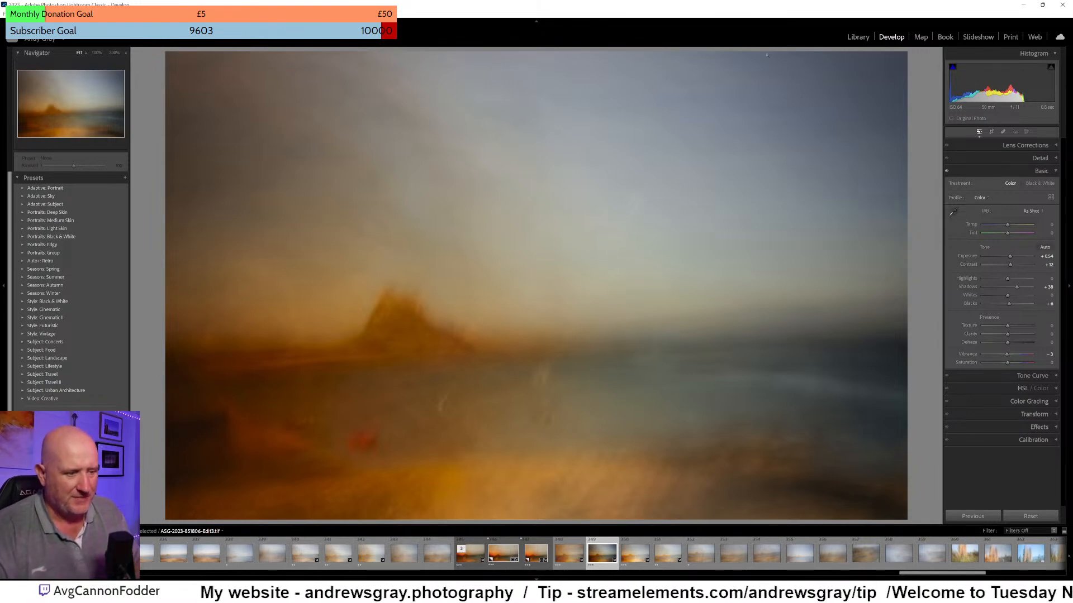
Crop the Edit3 image to the 2 x 3 / 4 x 6 ratio, trimming the sea side so the castle sits on the left third line
{"action": "left_click", "coordinate": [991, 132]}
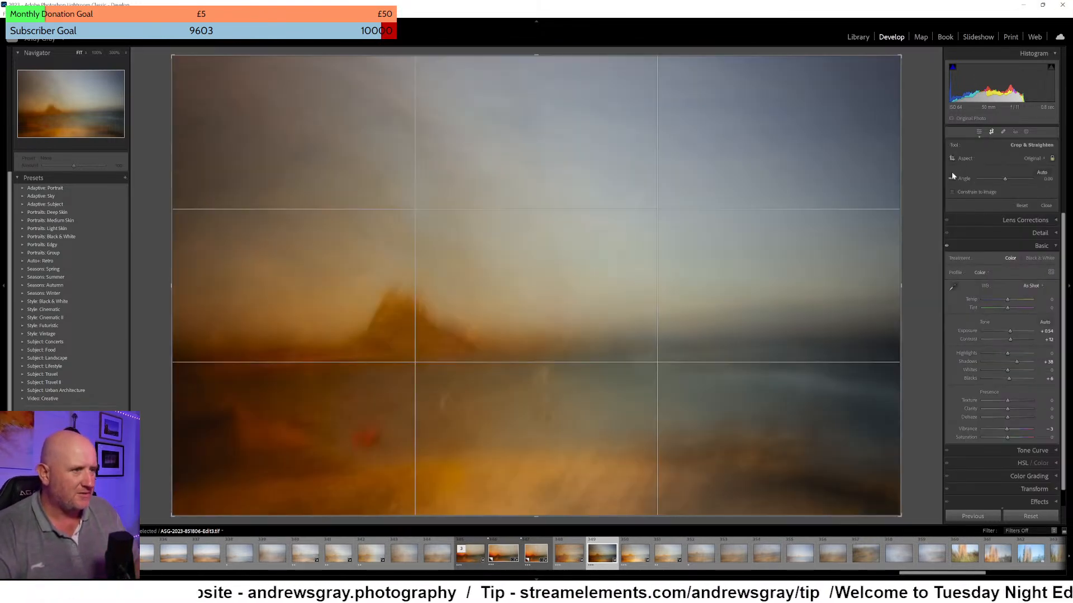
{"action": "left_click", "coordinate": [1033, 159]}
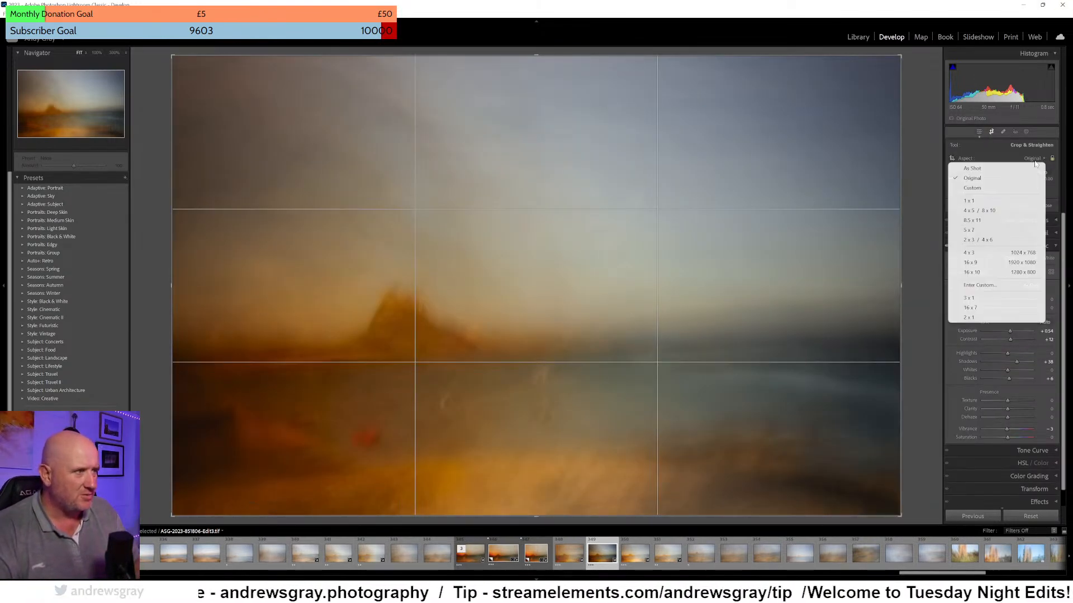
{"action": "left_click", "coordinate": [987, 240]}
{"action": "left_click_drag", "start_coordinate": [692, 297], "coordinate": [711, 301]}
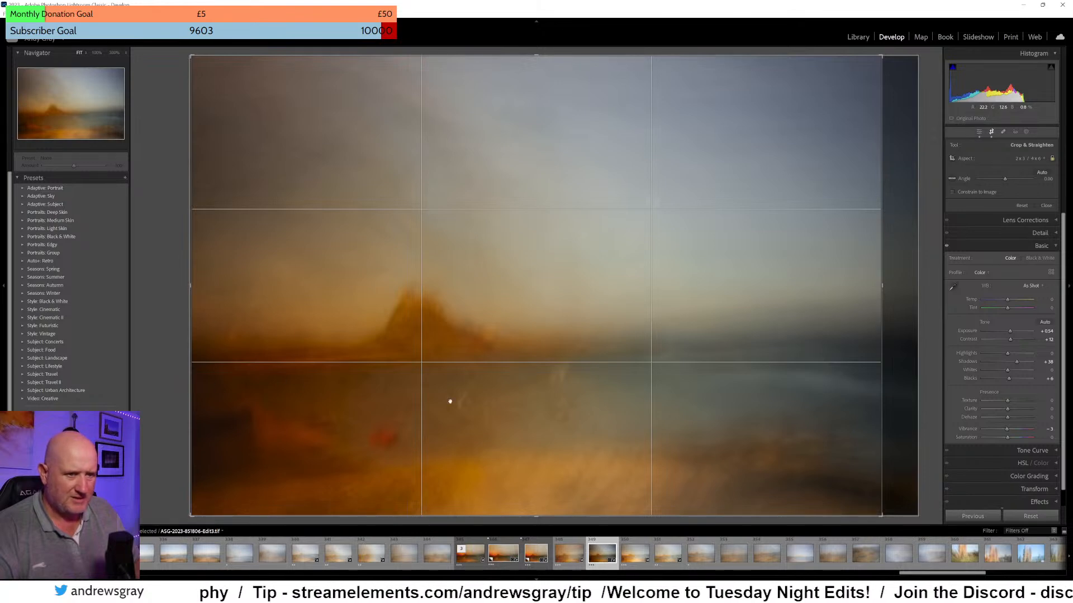
{"action": "key", "text": "r"}
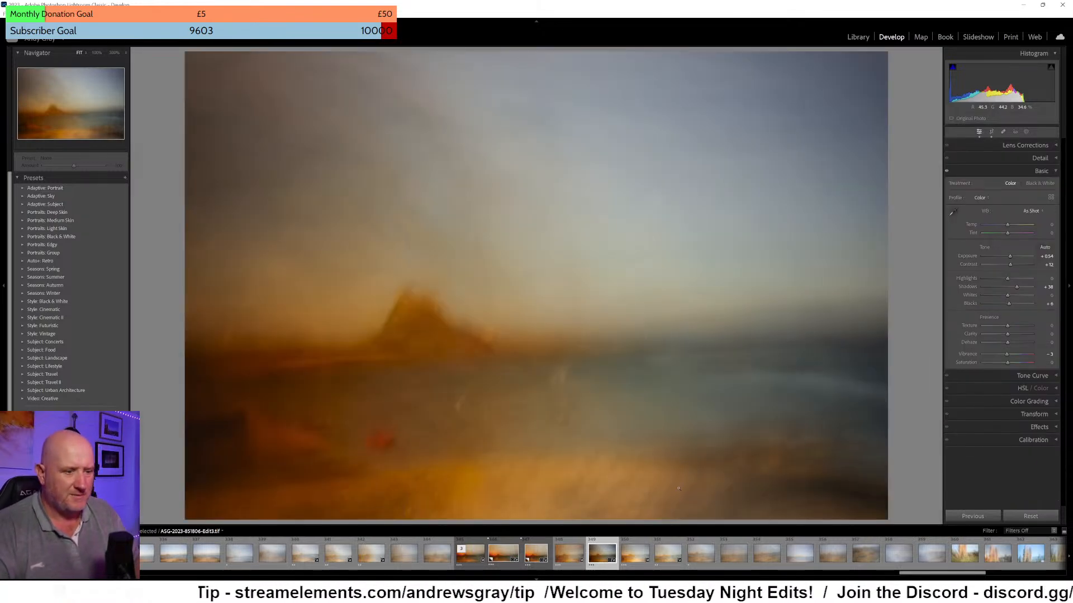
{"action": "left_click", "coordinate": [641, 560]}
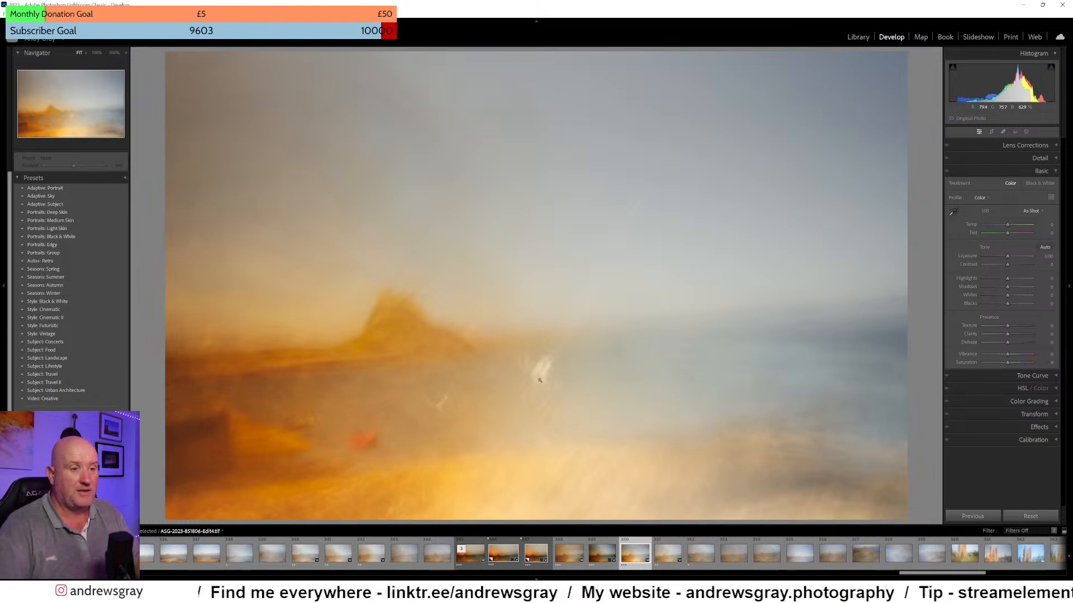
{"action": "left_click", "coordinate": [991, 131]}
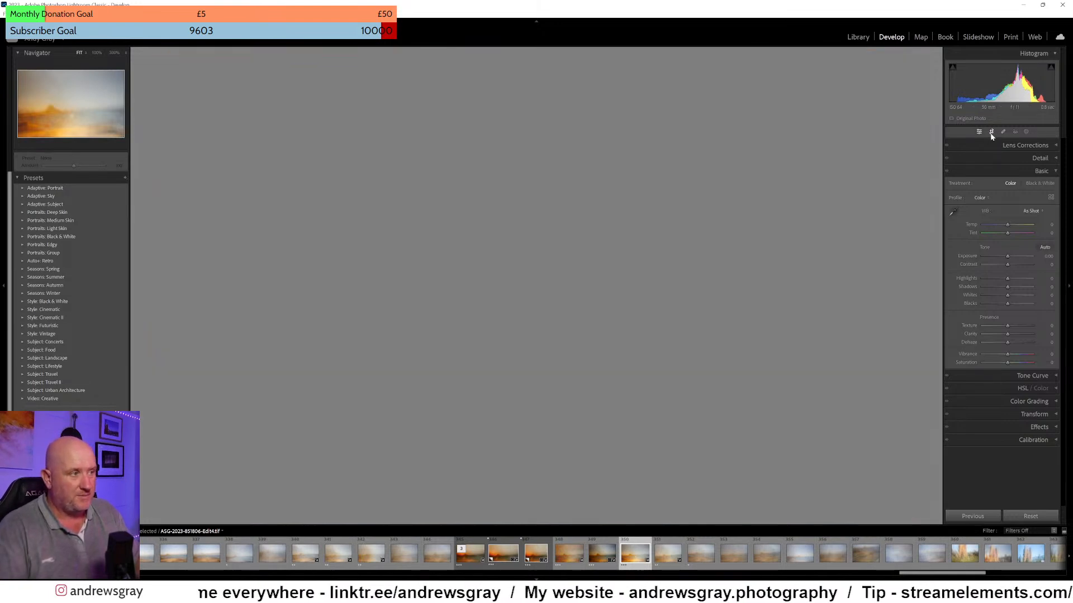
{"action": "left_click", "coordinate": [1031, 158]}
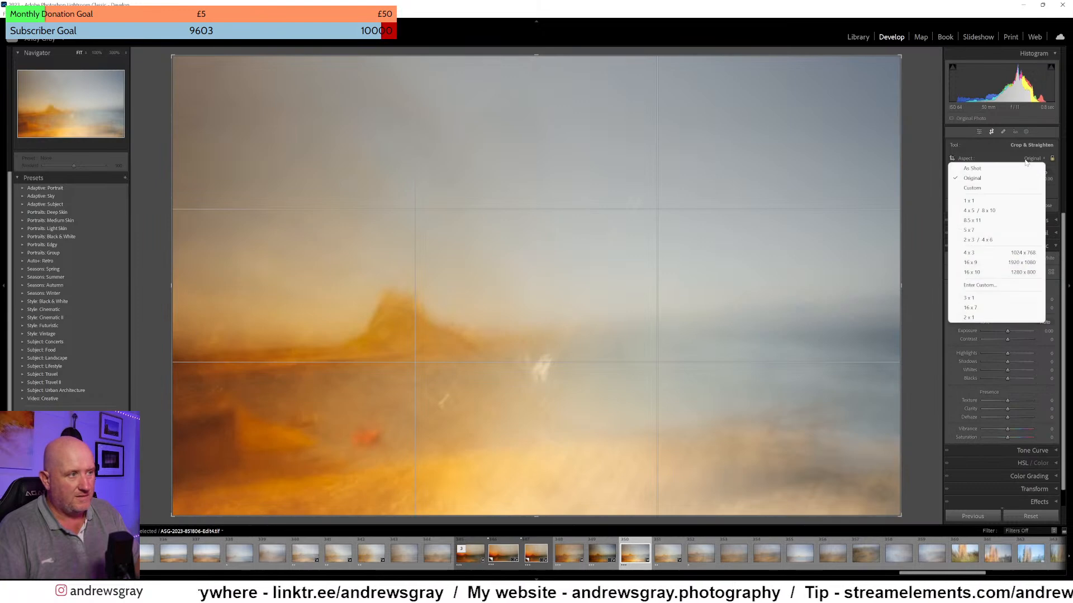
{"action": "left_click", "coordinate": [1004, 211]}
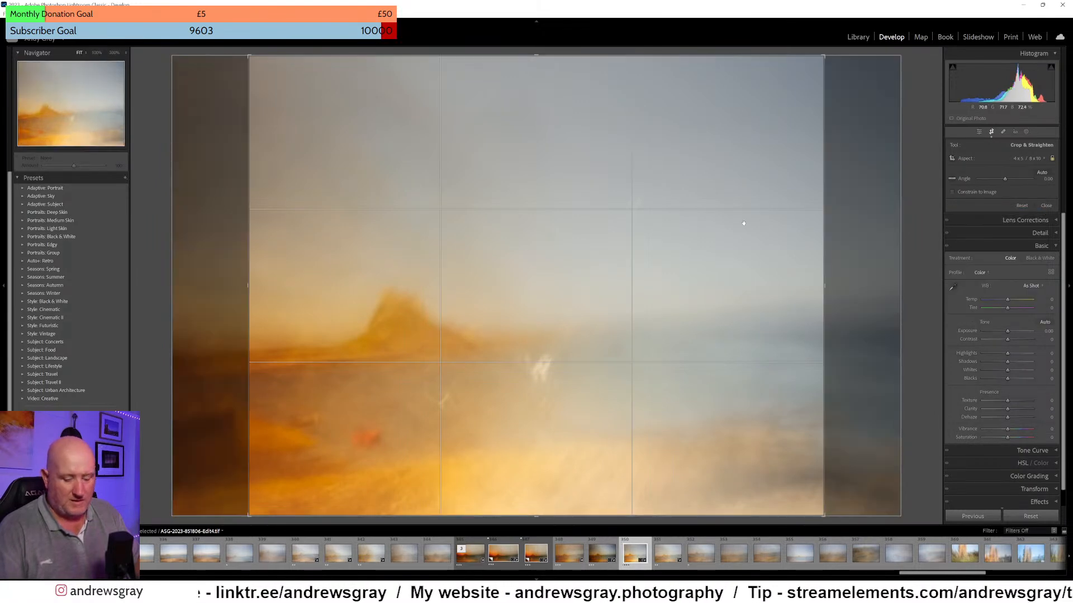
{"action": "left_click_drag", "start_coordinate": [715, 251], "coordinate": [831, 224]}
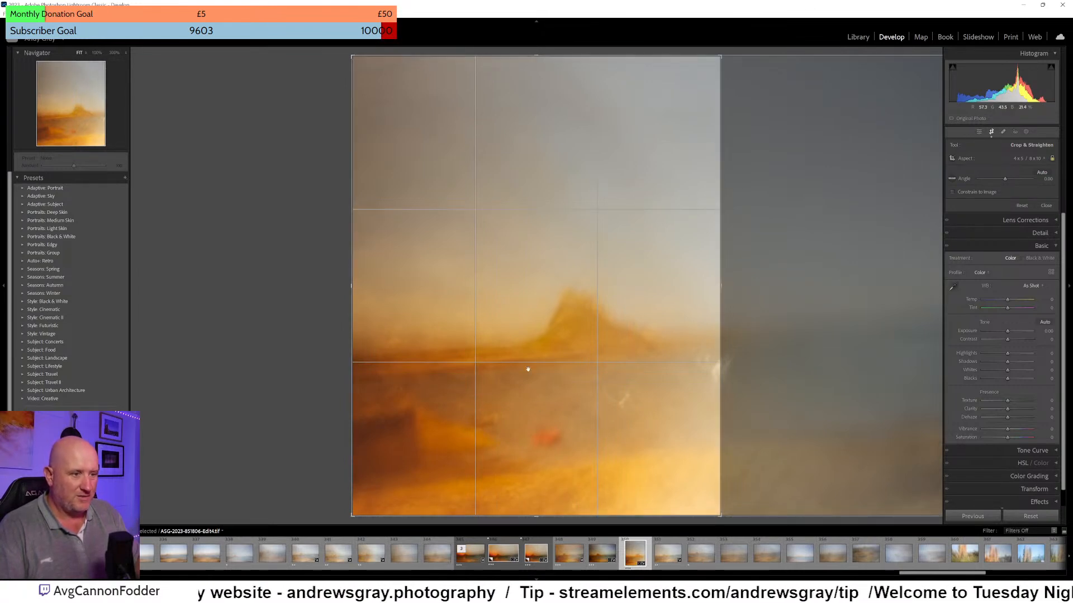
{"action": "left_click_drag", "start_coordinate": [593, 295], "coordinate": [542, 291]}
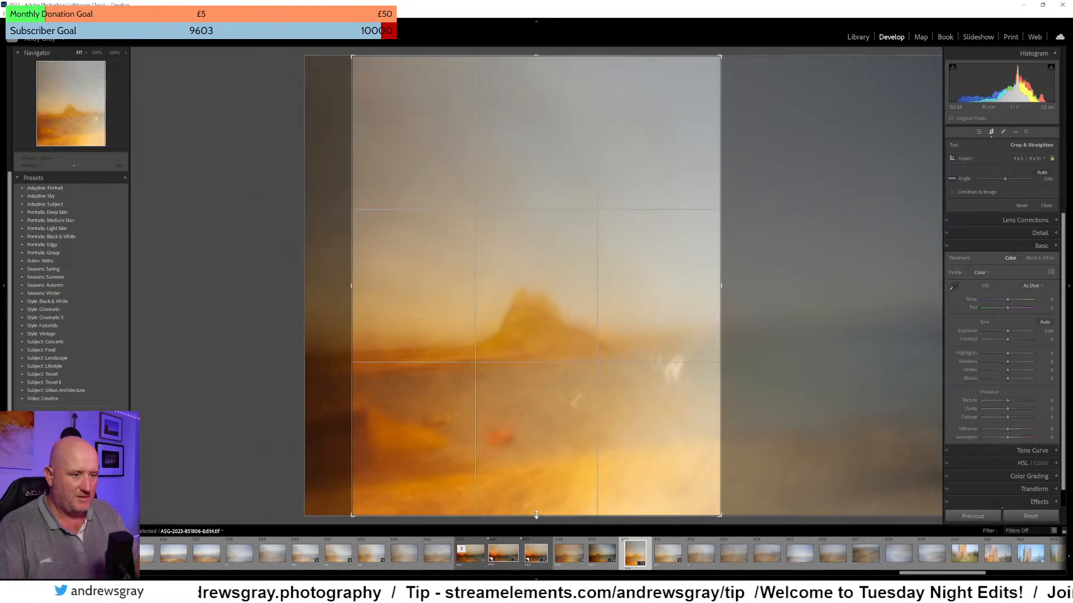
Tighten the portrait crop slightly, placing the castle on the right third line and the horizon on the lower third line
{"action": "left_click_drag", "start_coordinate": [538, 496], "coordinate": [538, 480]}
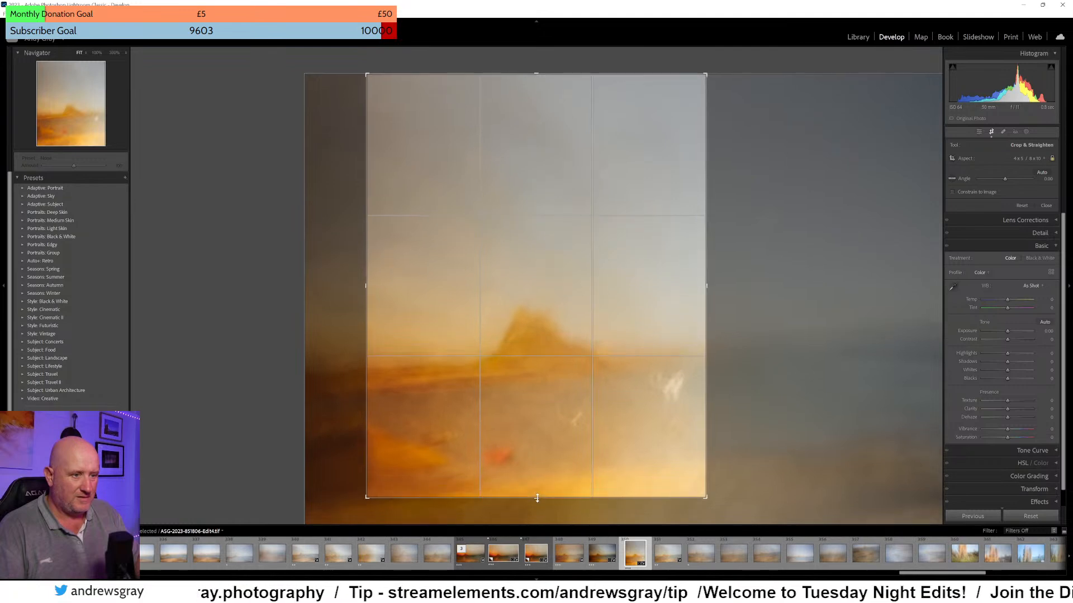
{"action": "left_click_drag", "start_coordinate": [529, 343], "coordinate": [544, 358]}
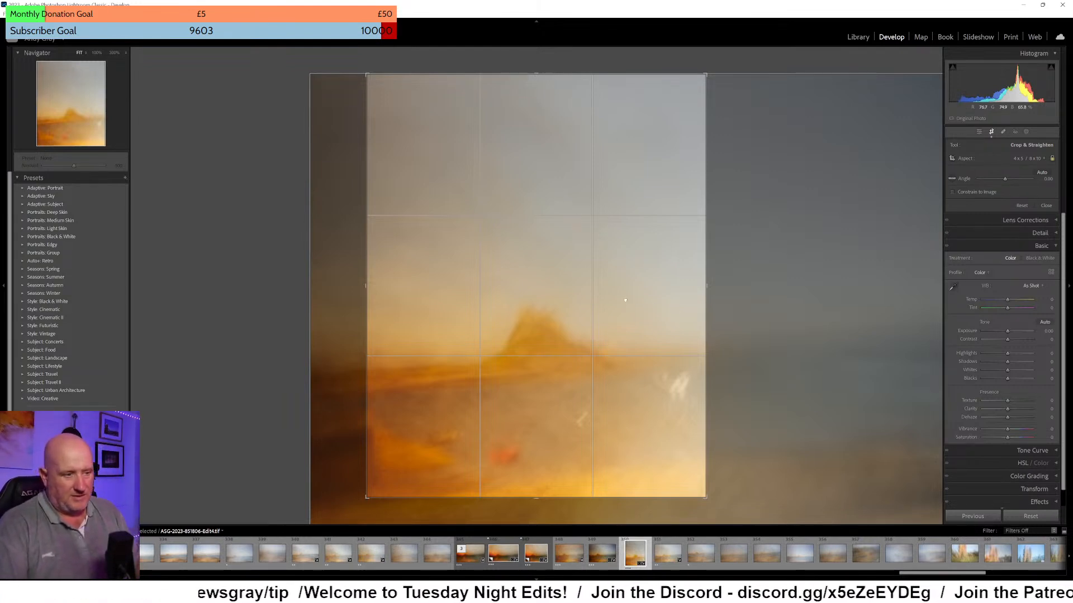
{"action": "left_click_drag", "start_coordinate": [622, 305], "coordinate": [679, 268]}
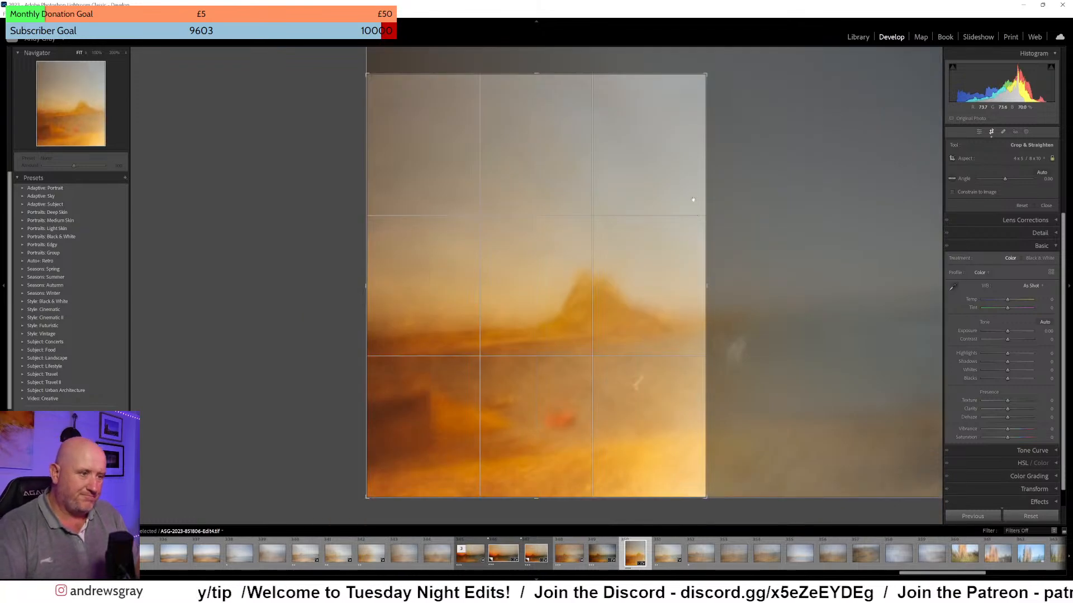
{"action": "left_click_drag", "start_coordinate": [706, 74], "coordinate": [728, 23]}
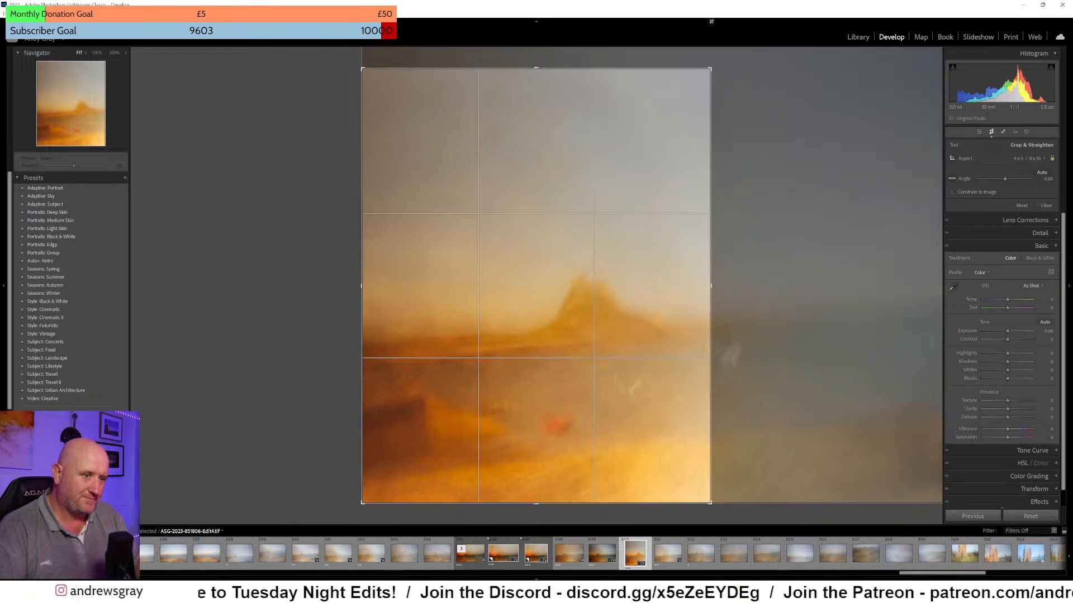
{"action": "left_click_drag", "start_coordinate": [596, 108], "coordinate": [595, 152]}
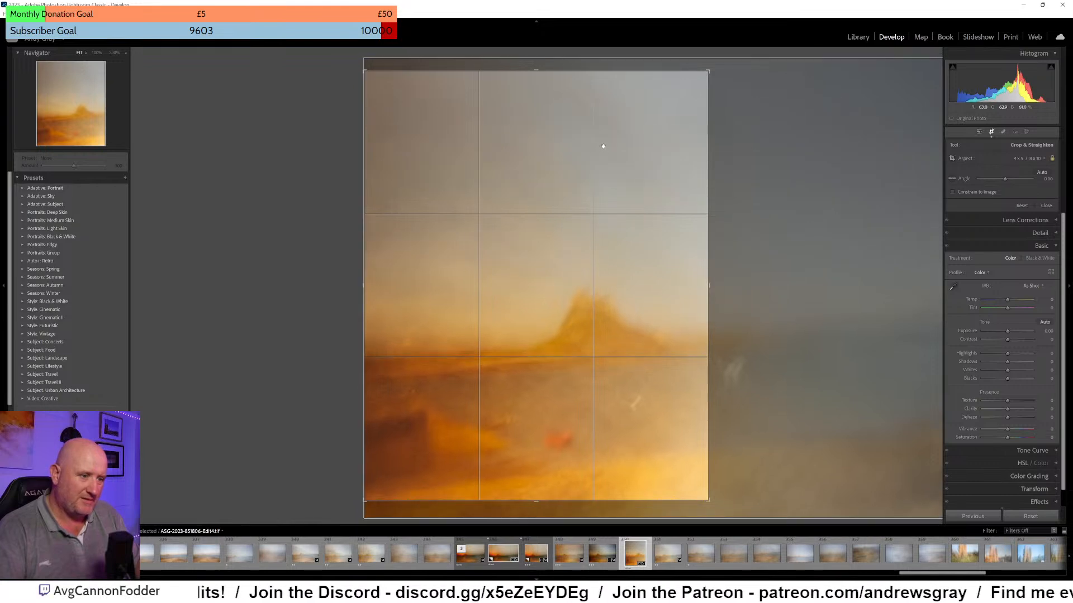
{"action": "key", "text": "Return"}
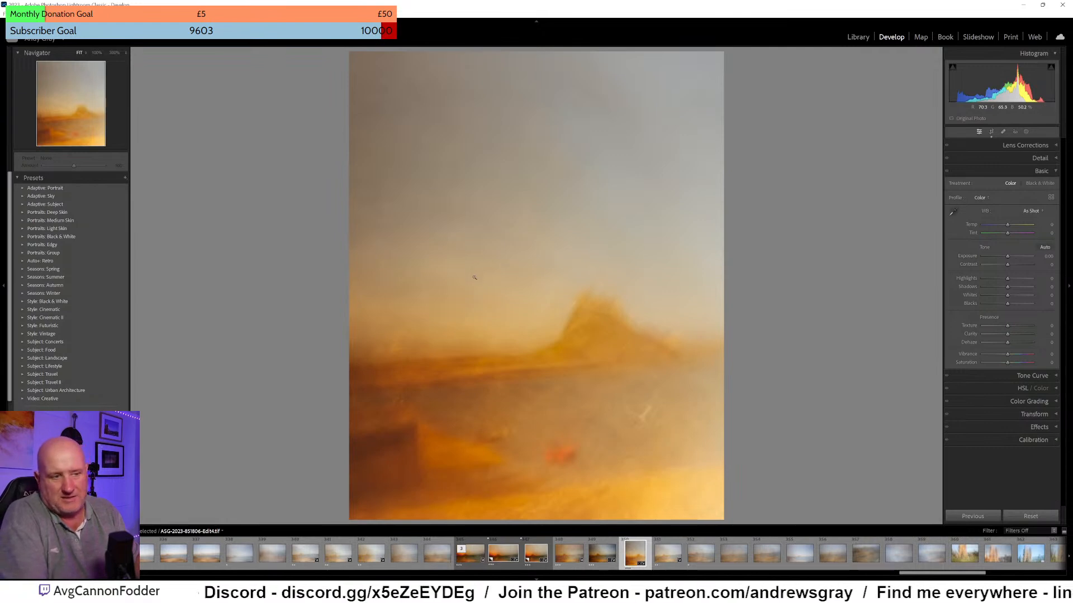
Create a virtual copy of the portrait-cropped Edit4 image and change its crop to a landscape 16 x 9 ratio
{"action": "right_click", "coordinate": [474, 277]}
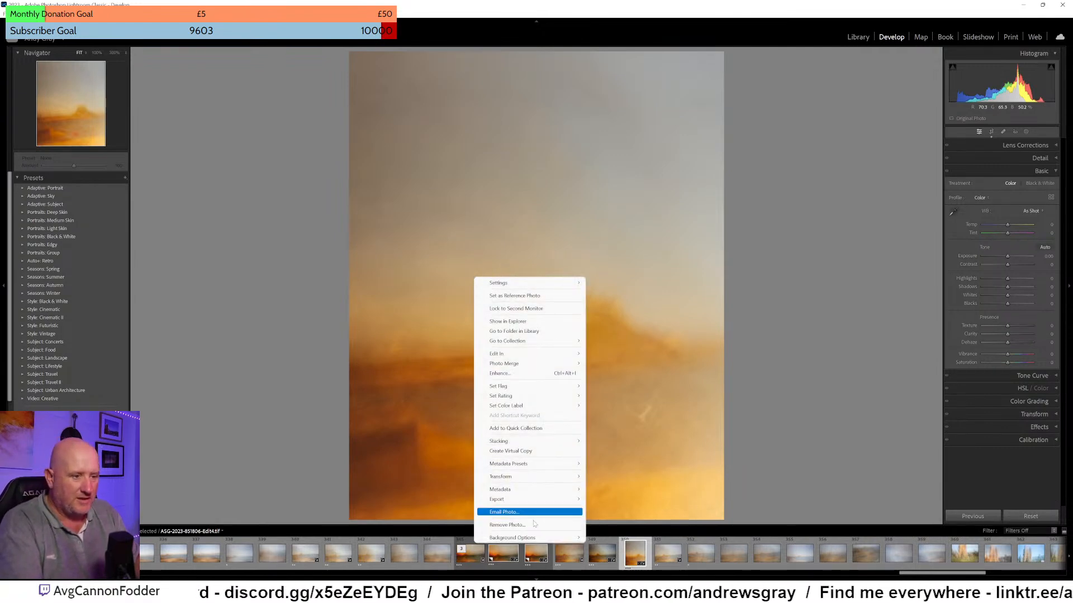
{"action": "left_click", "coordinate": [528, 450]}
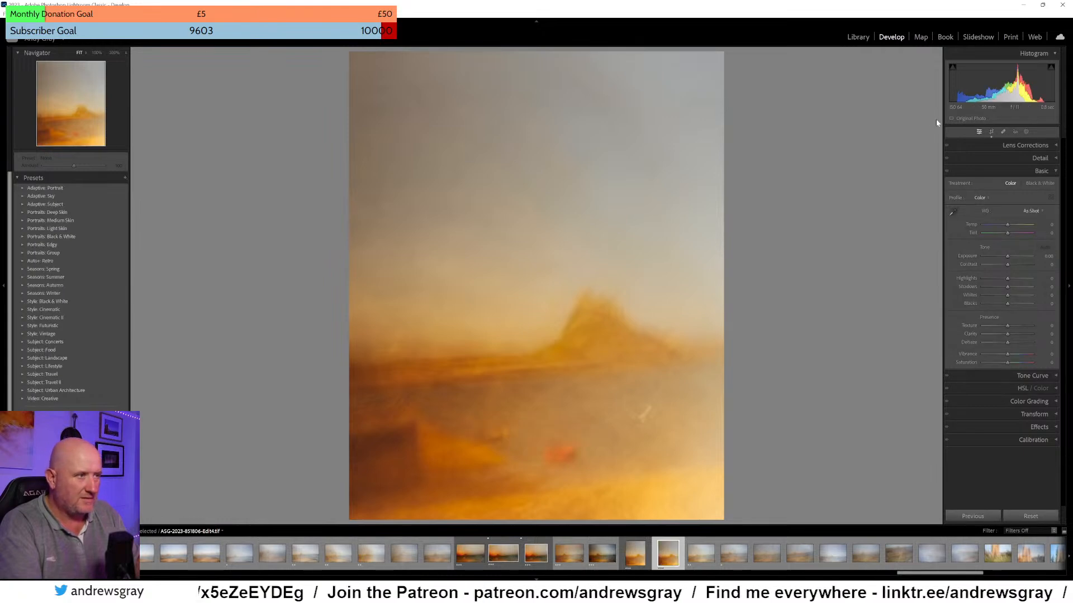
{"action": "left_click", "coordinate": [992, 132]}
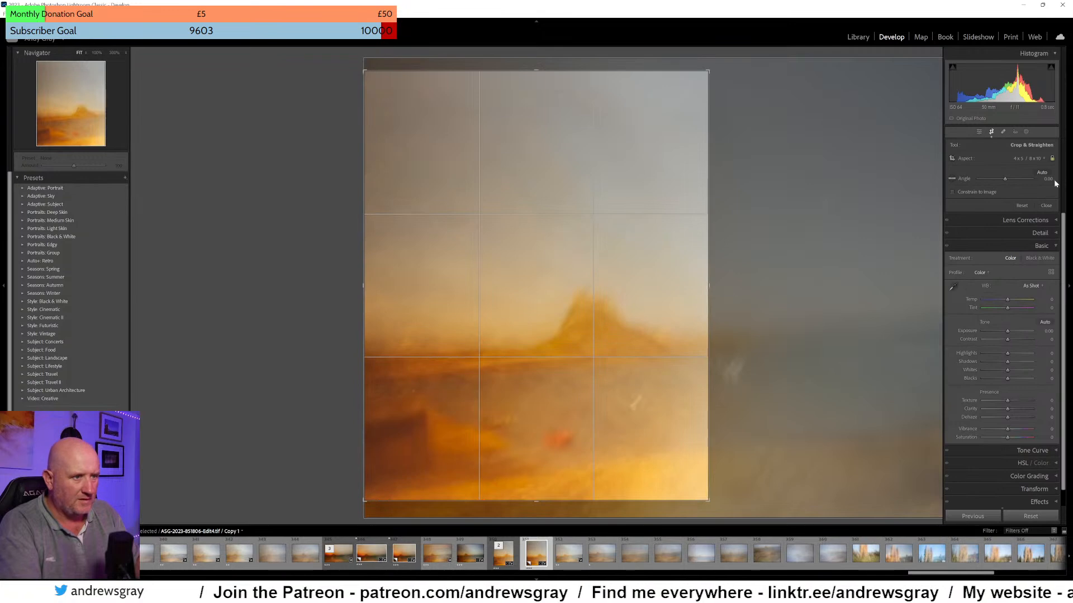
{"action": "left_click", "coordinate": [1033, 159]}
{"action": "left_click", "coordinate": [952, 262]}
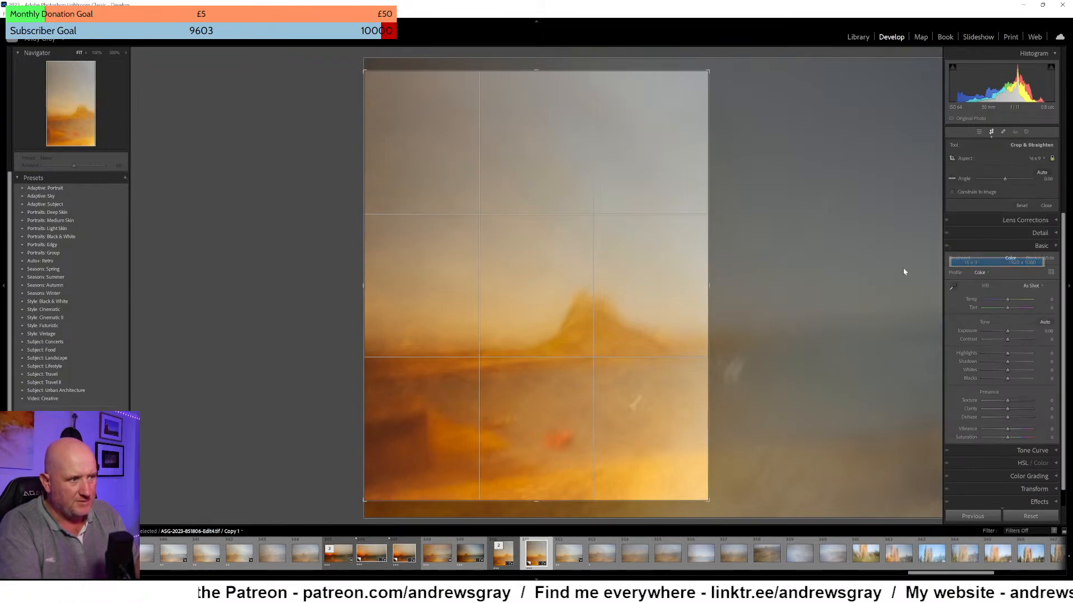
{"action": "key", "text": "x"}
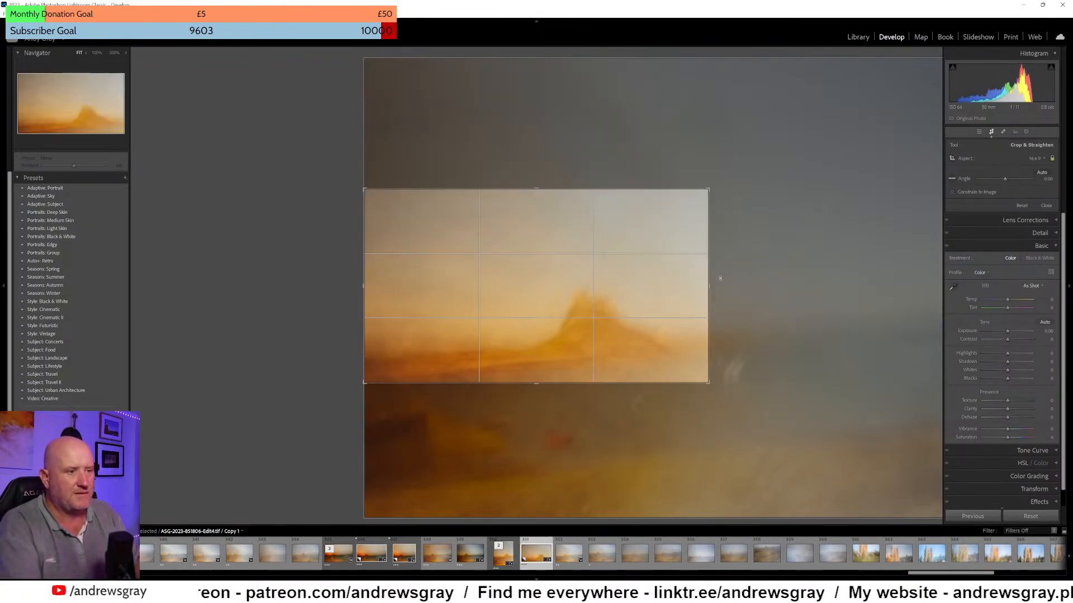
Enlarge the 16 x 9 crop to the full image width, with the castle near the left third line and the horizon on the lower third
{"action": "left_click_drag", "start_coordinate": [708, 285], "coordinate": [898, 309]}
{"action": "left_click_drag", "start_coordinate": [772, 303], "coordinate": [813, 296]}
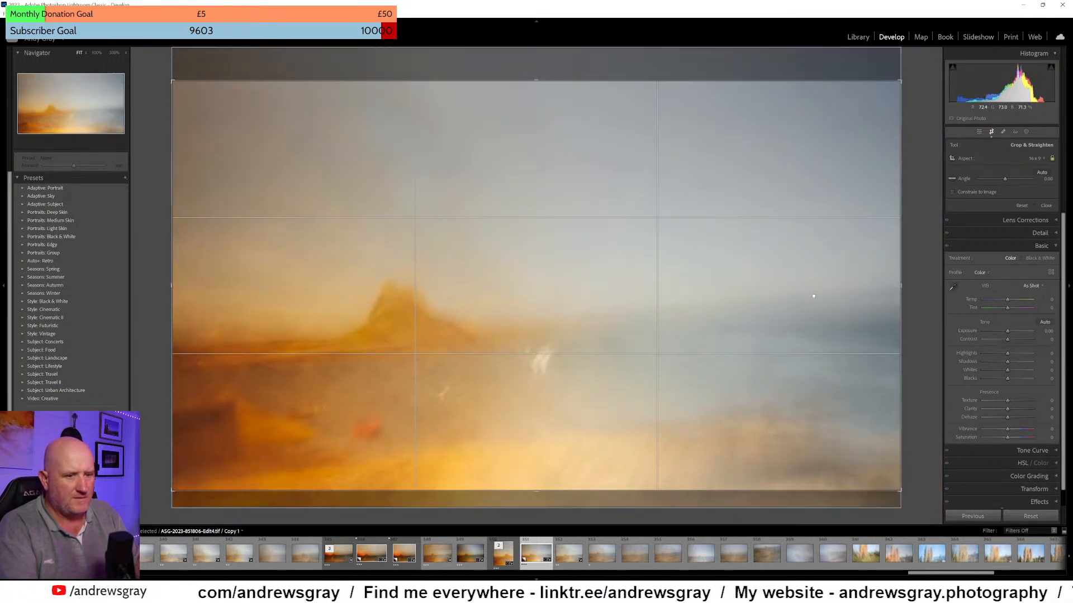
{"action": "mouse_move", "coordinate": [591, 248]}
{"action": "left_mouse_down"}
{"action": "mouse_move", "coordinate": [581, 302]}
{"action": "mouse_move", "coordinate": [594, 266]}
{"action": "left_mouse_up"}
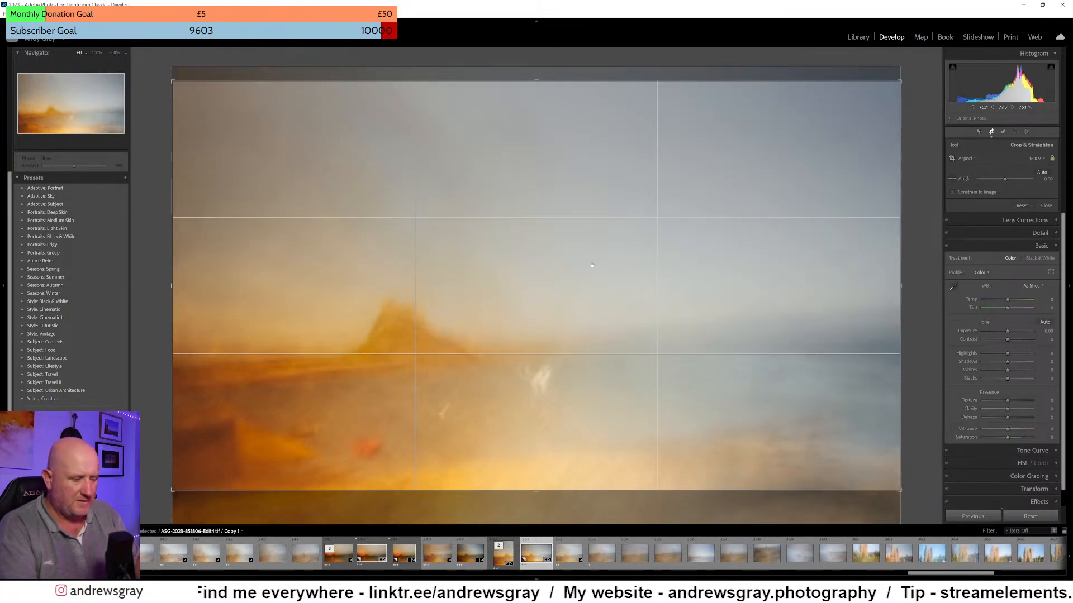
{"action": "key", "text": "Return"}
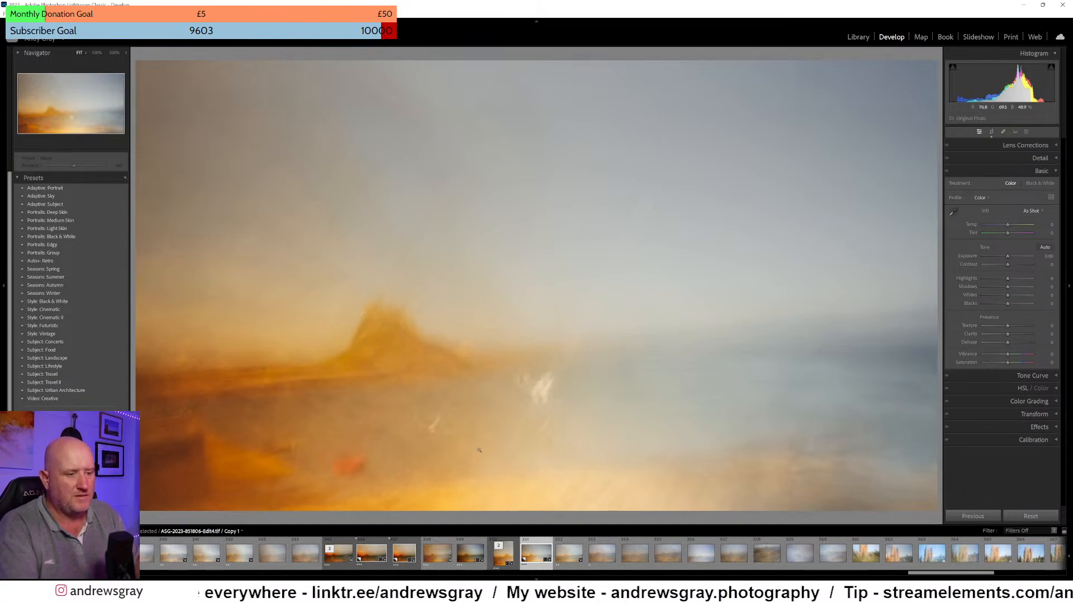
{"action": "key", "text": "Left"}
{"action": "key", "text": "Left"}
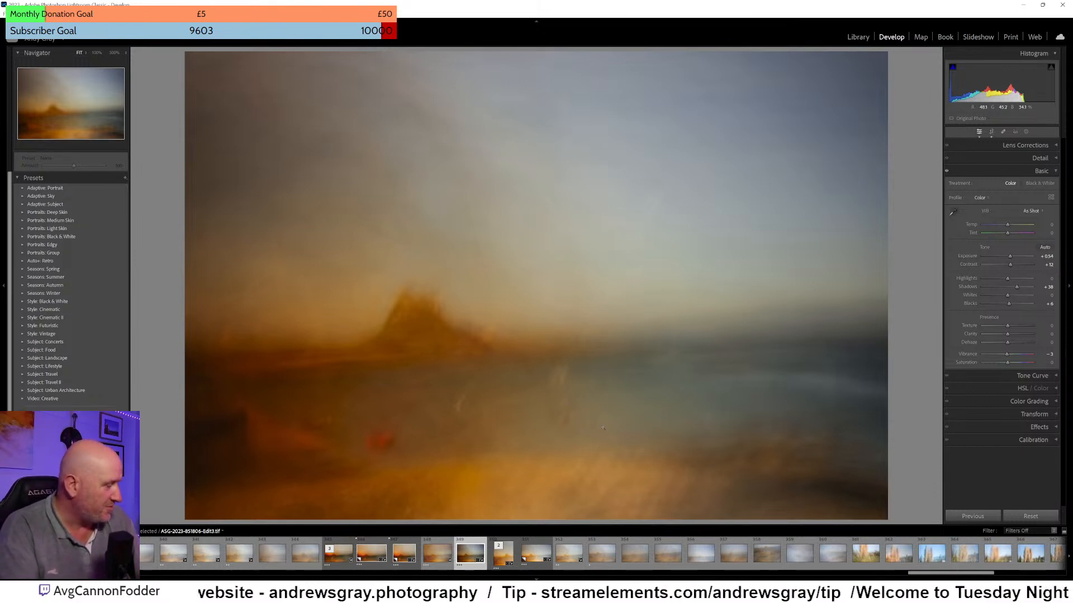
{"action": "right_click", "coordinate": [406, 356]}
{"action": "left_click", "coordinate": [457, 258]}
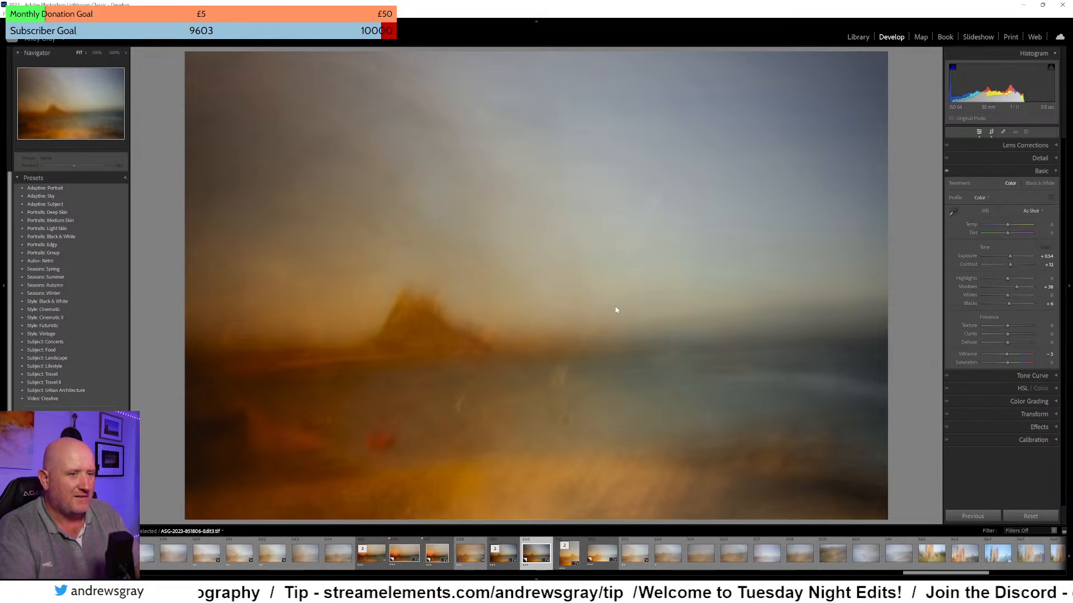
{"action": "key", "text": "r"}
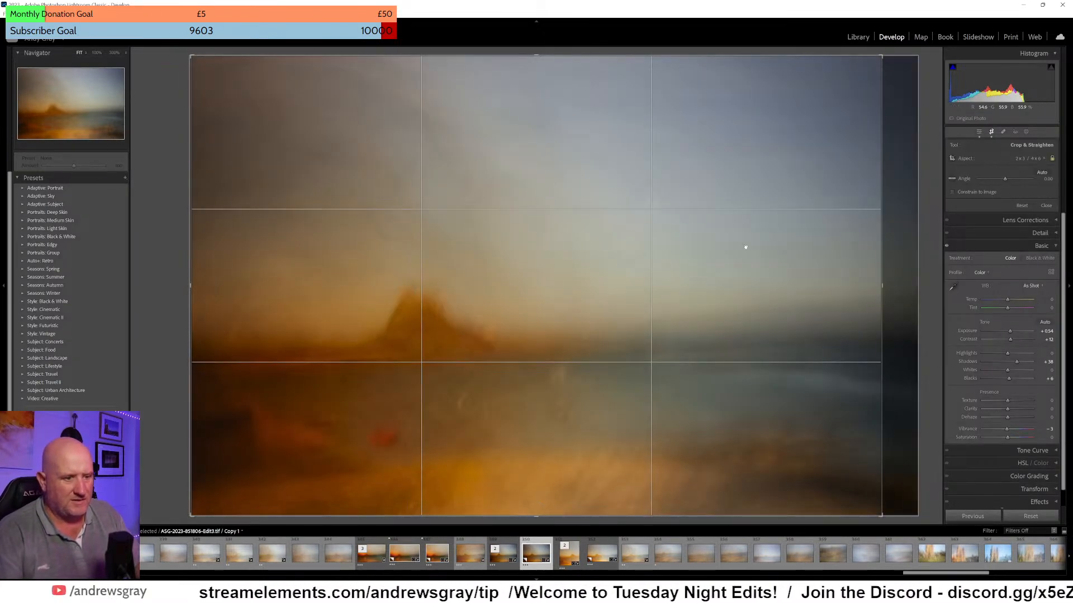
{"action": "key", "text": "x"}
{"action": "left_click", "coordinate": [1029, 159]}
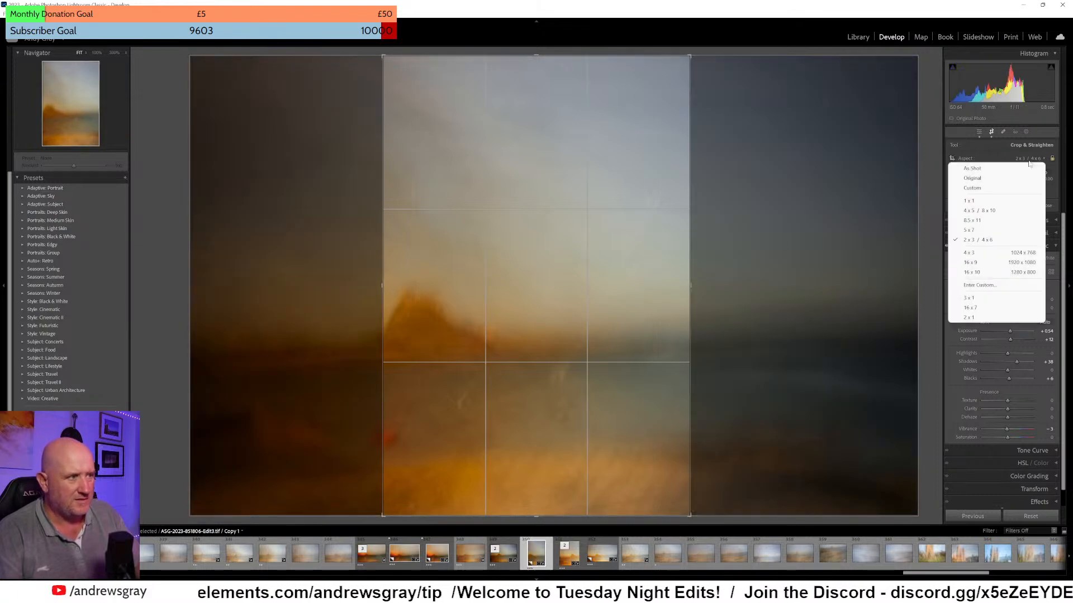
{"action": "left_click", "coordinate": [987, 210]}
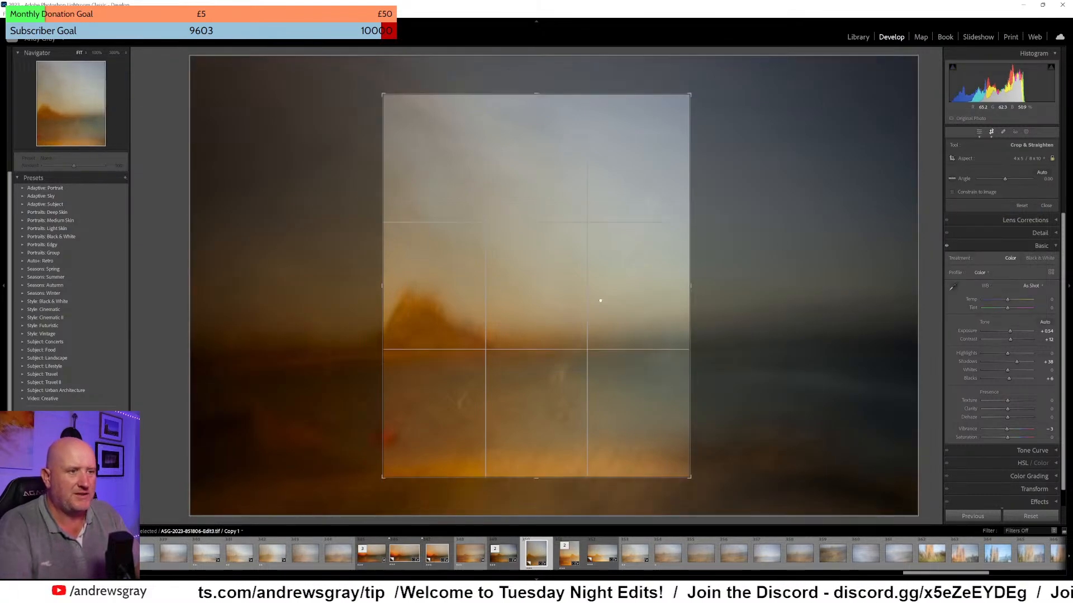
Reposition and resize the portrait crop so the castle sits on the right third line and the horizon on the lower third line, then apply it
{"action": "left_click_drag", "start_coordinate": [599, 299], "coordinate": [824, 256]}
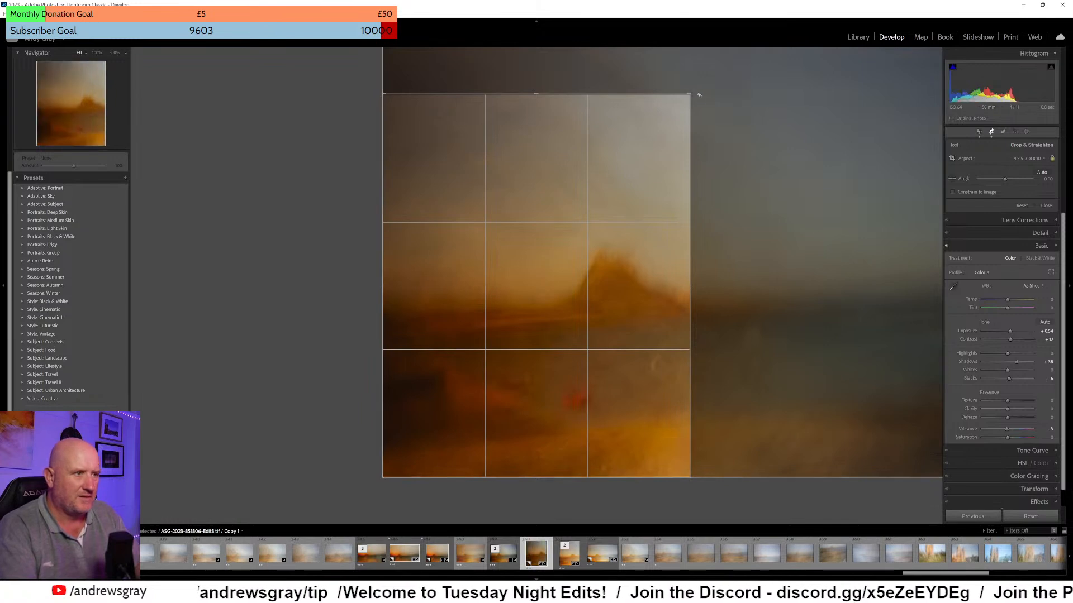
{"action": "left_click_drag", "start_coordinate": [694, 88], "coordinate": [732, 3]}
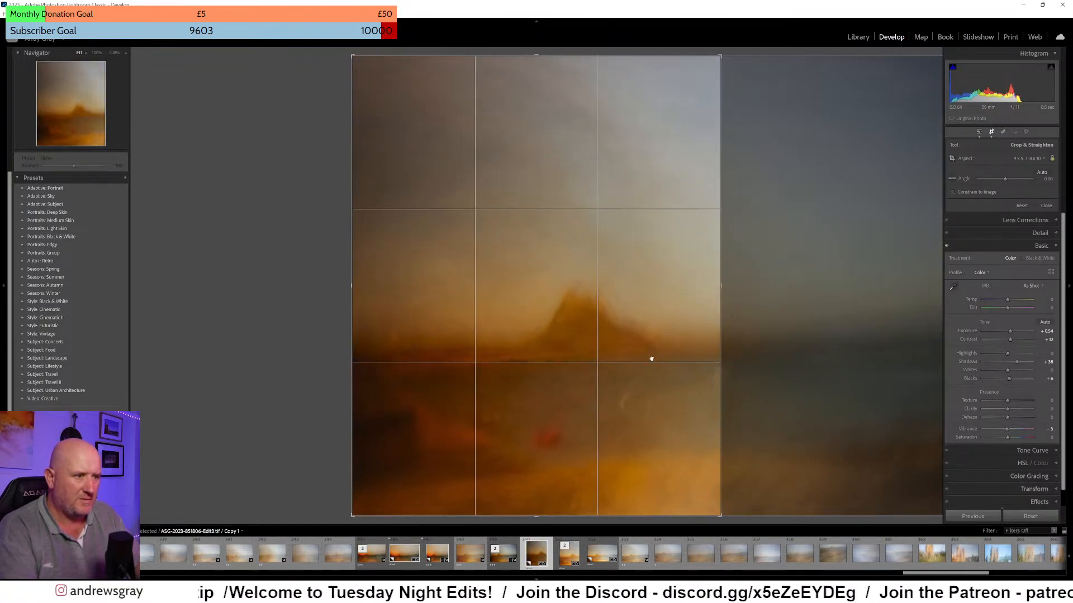
{"action": "left_click_drag", "start_coordinate": [535, 511], "coordinate": [535, 497]}
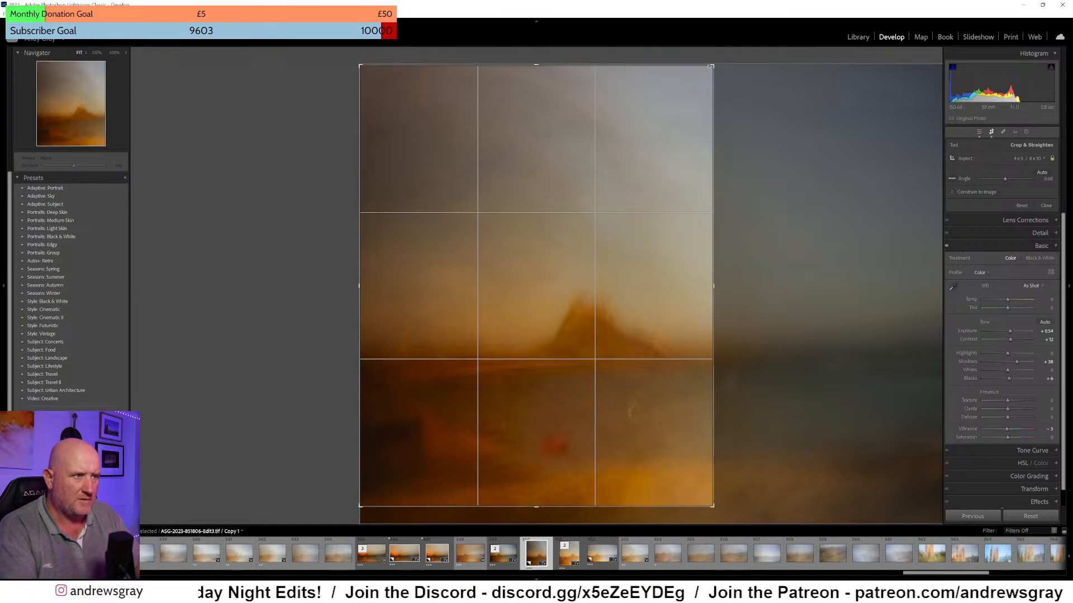
{"action": "left_click_drag", "start_coordinate": [713, 65], "coordinate": [704, 69]}
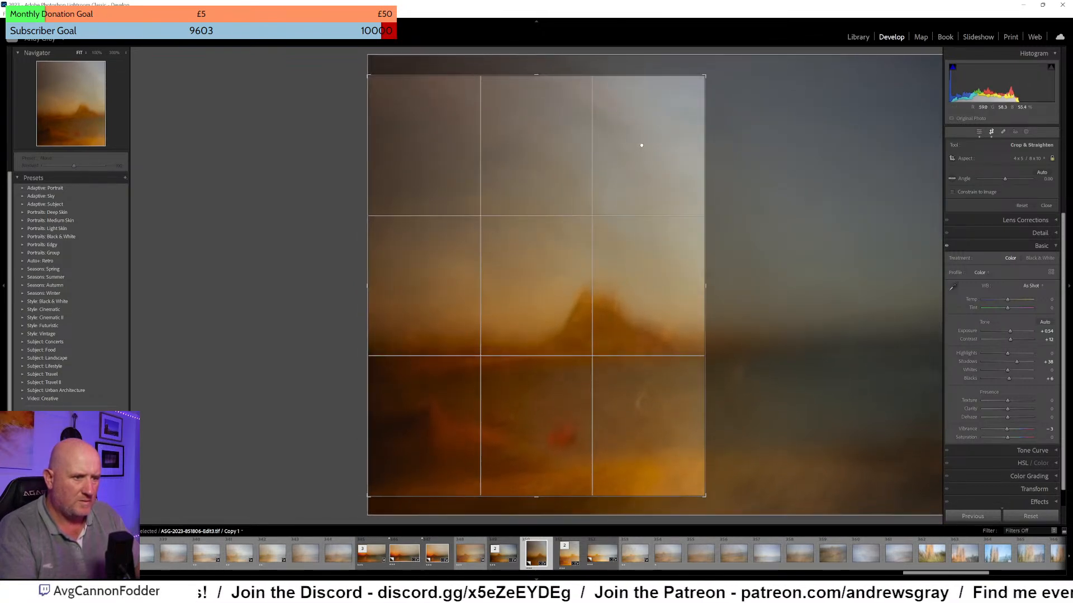
{"action": "key", "text": "Return"}
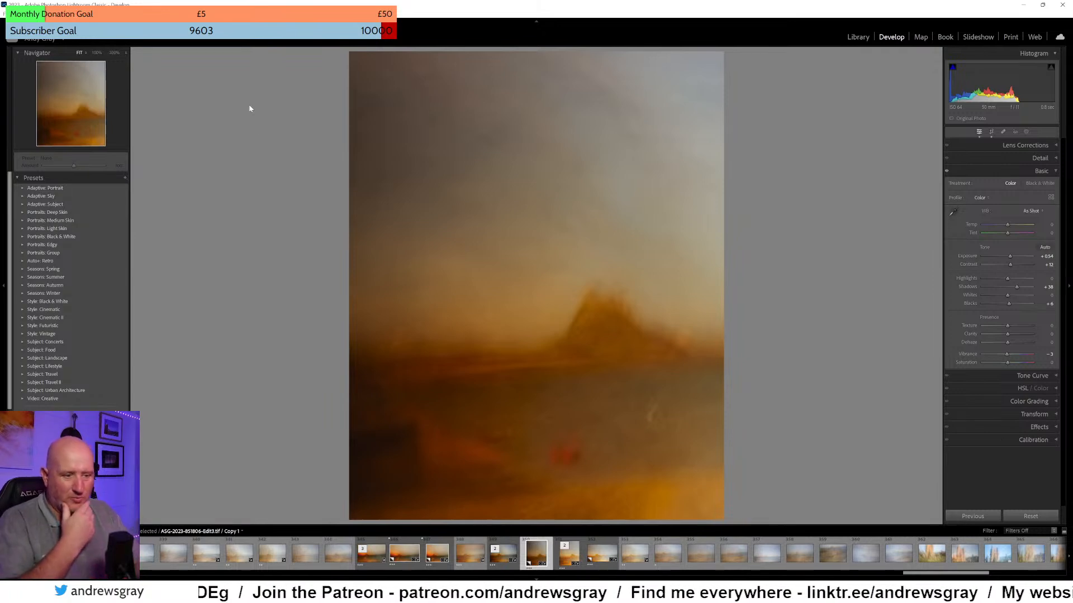
Compare the two orange sunset crops, the landscape Edit3 image and the two portrait crops side by side in the Library's Survey view
{"action": "left_click", "coordinate": [436, 555]}
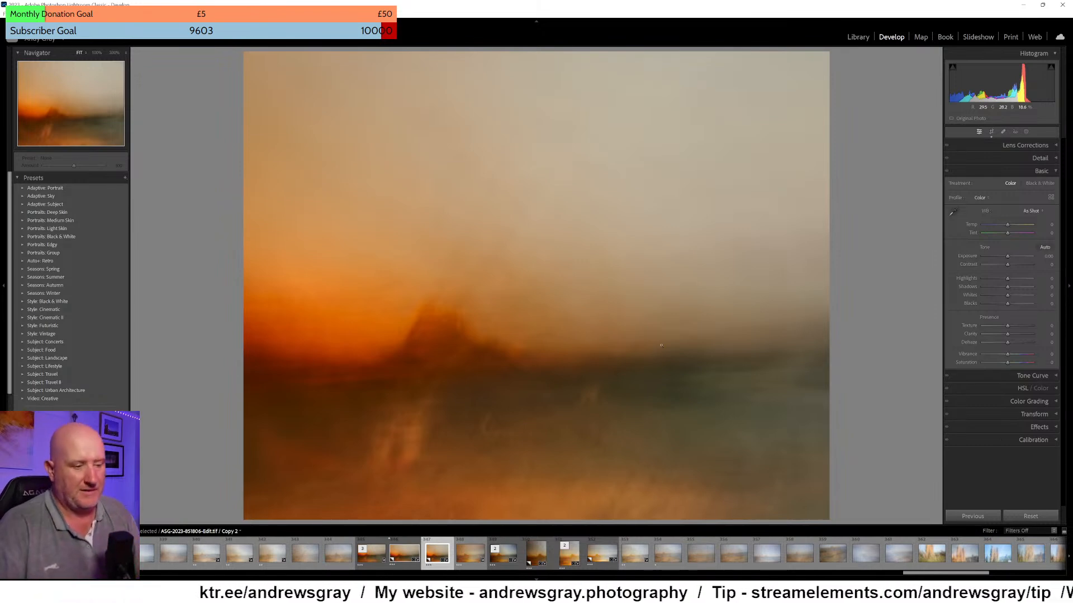
{"action": "left_click", "coordinate": [410, 551]}
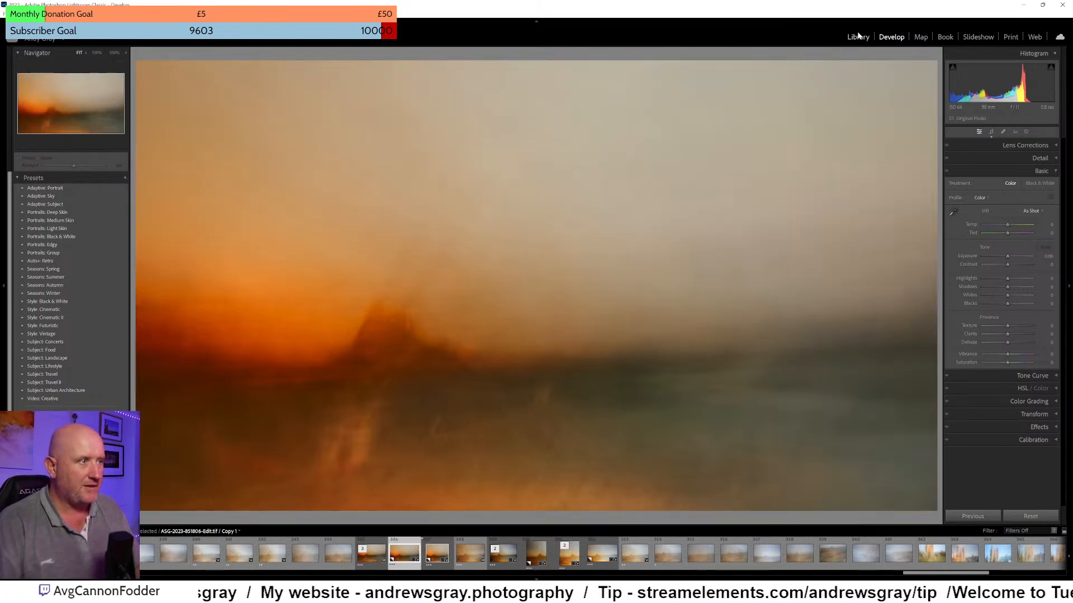
{"action": "left_click", "coordinate": [858, 39]}
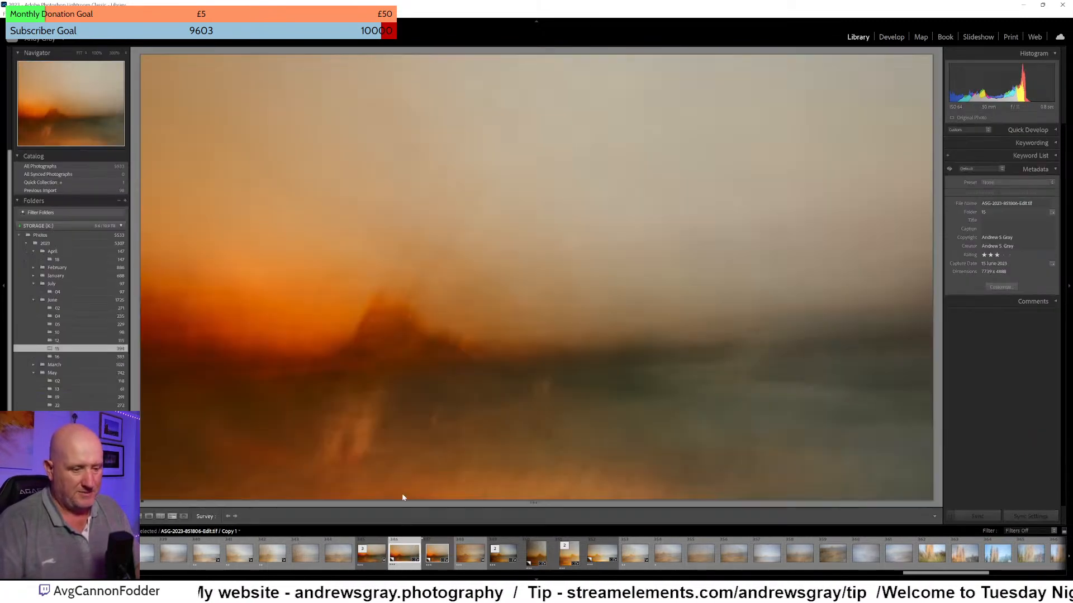
{"action": "left_click", "coordinate": [437, 553], "text": "ctrl"}
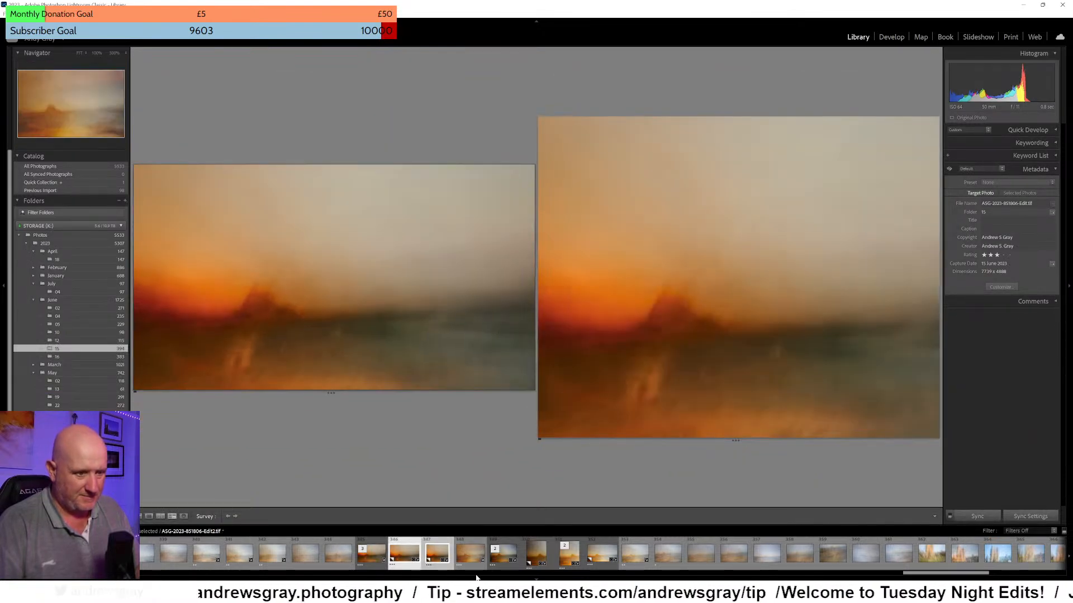
{"action": "left_click", "coordinate": [514, 560], "text": "ctrl"}
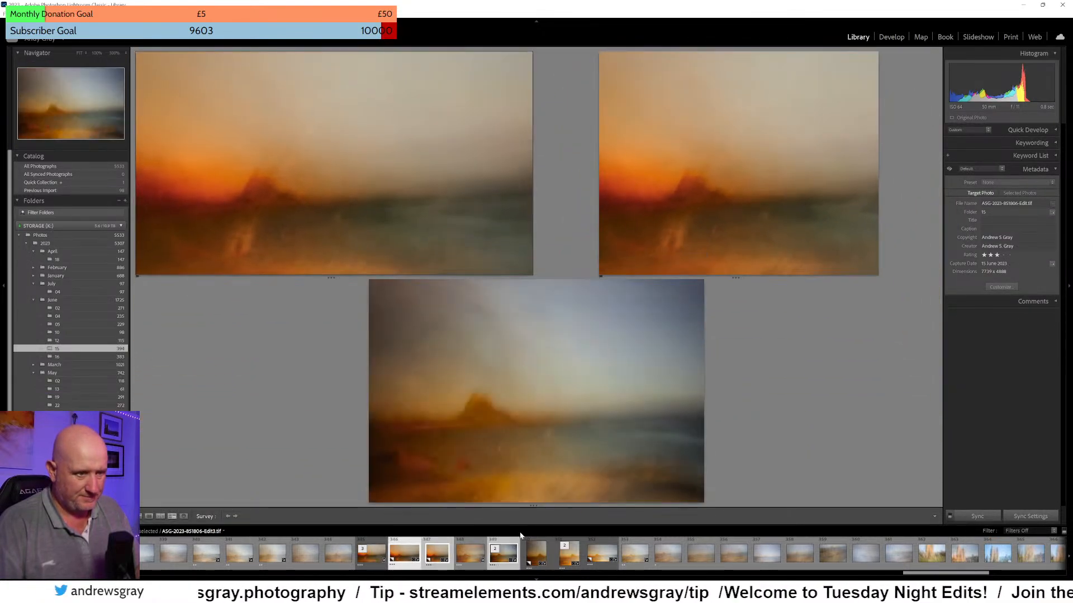
{"action": "left_click", "coordinate": [565, 553], "text": "shift"}
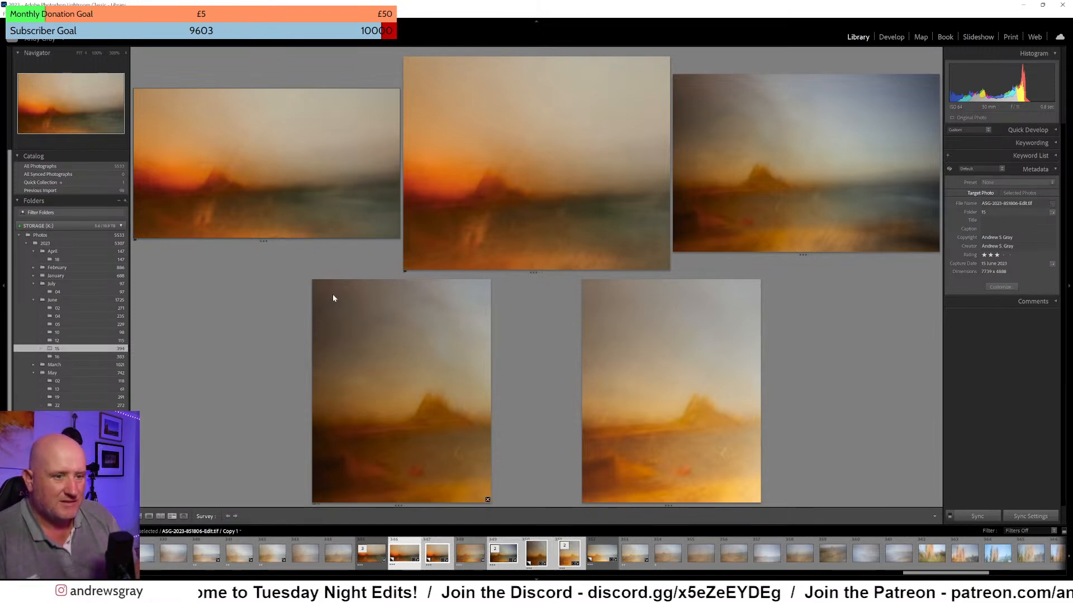
View the selected versions individually at full size, from the wide orange crop to the dark portrait crop, and return to the Survey comparison
{"action": "left_click", "coordinate": [142, 519]}
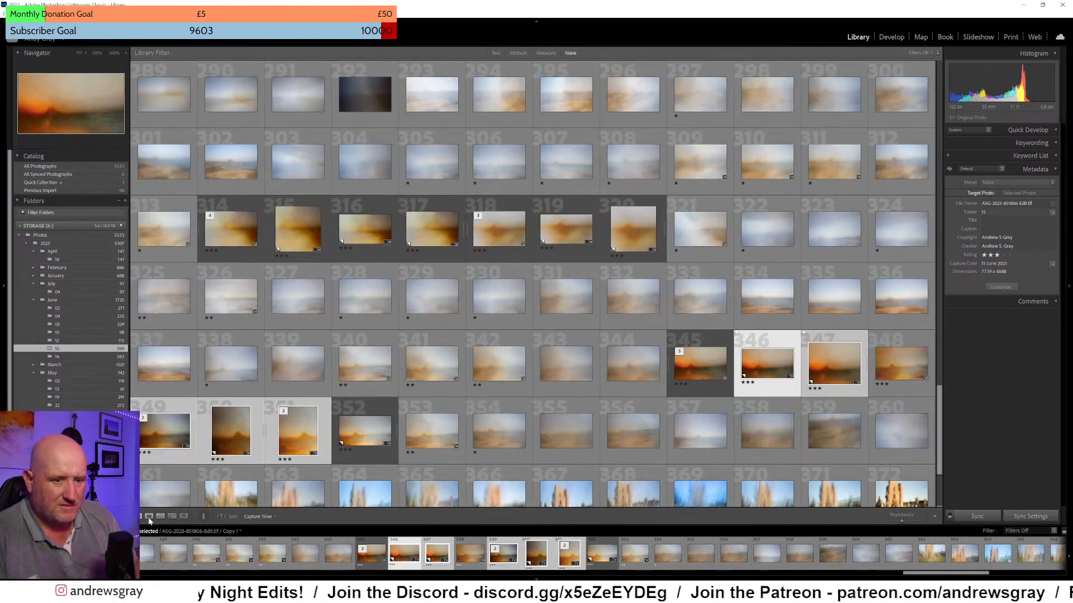
{"action": "left_click", "coordinate": [149, 518]}
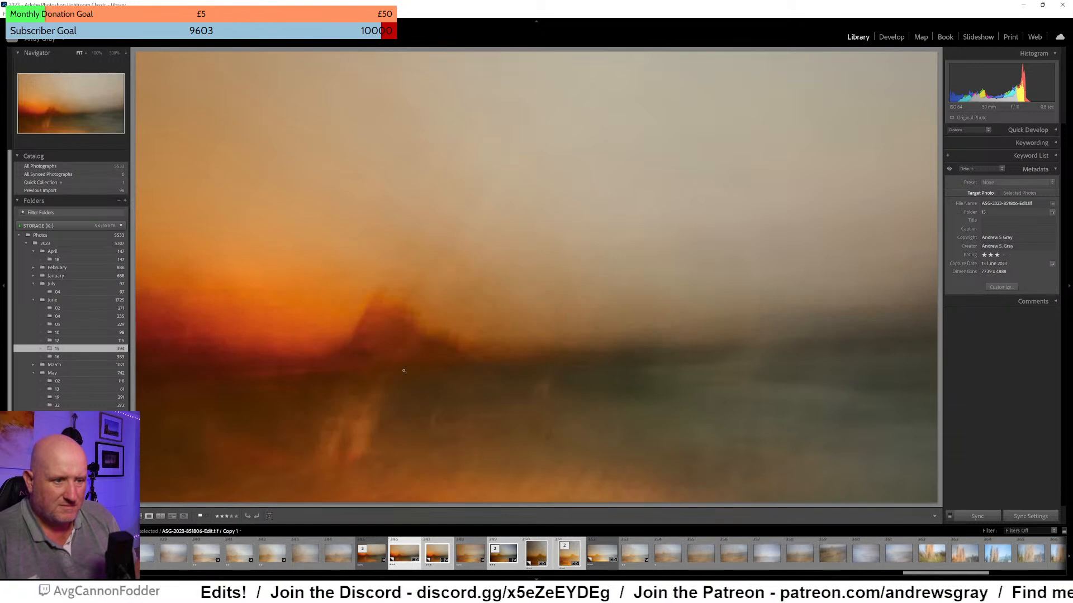
{"action": "key", "text": "Right"}
{"action": "key", "text": "Right"}
{"action": "key", "text": "Right"}
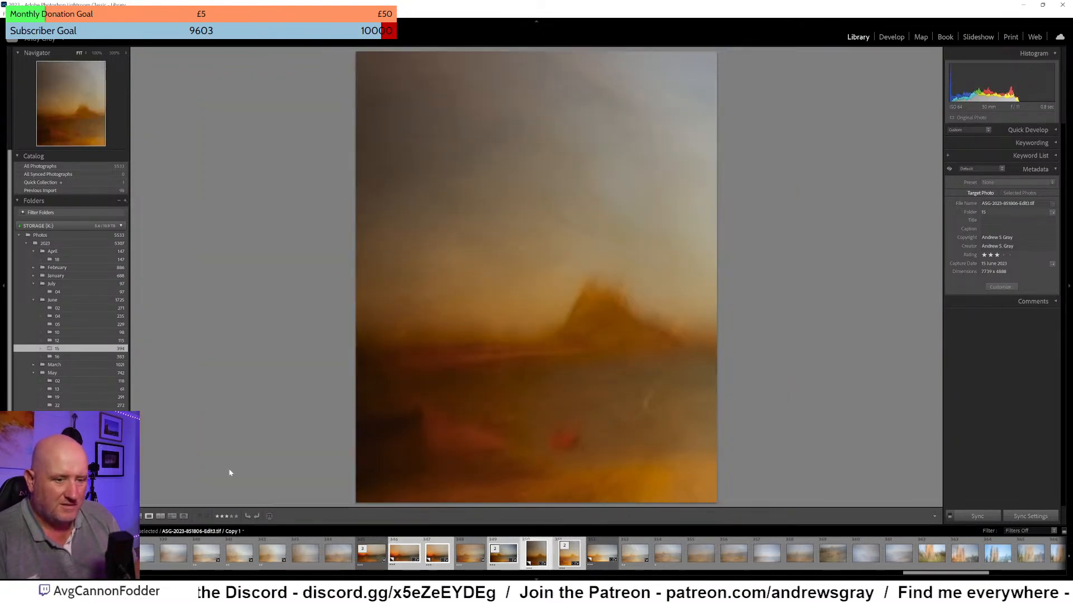
{"action": "left_click", "coordinate": [173, 517]}
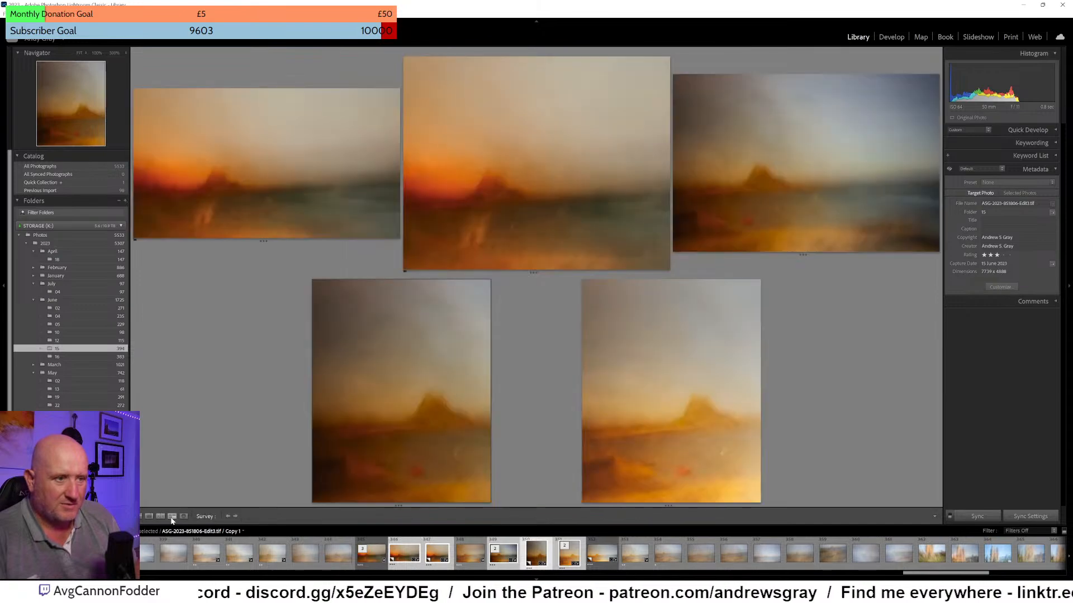